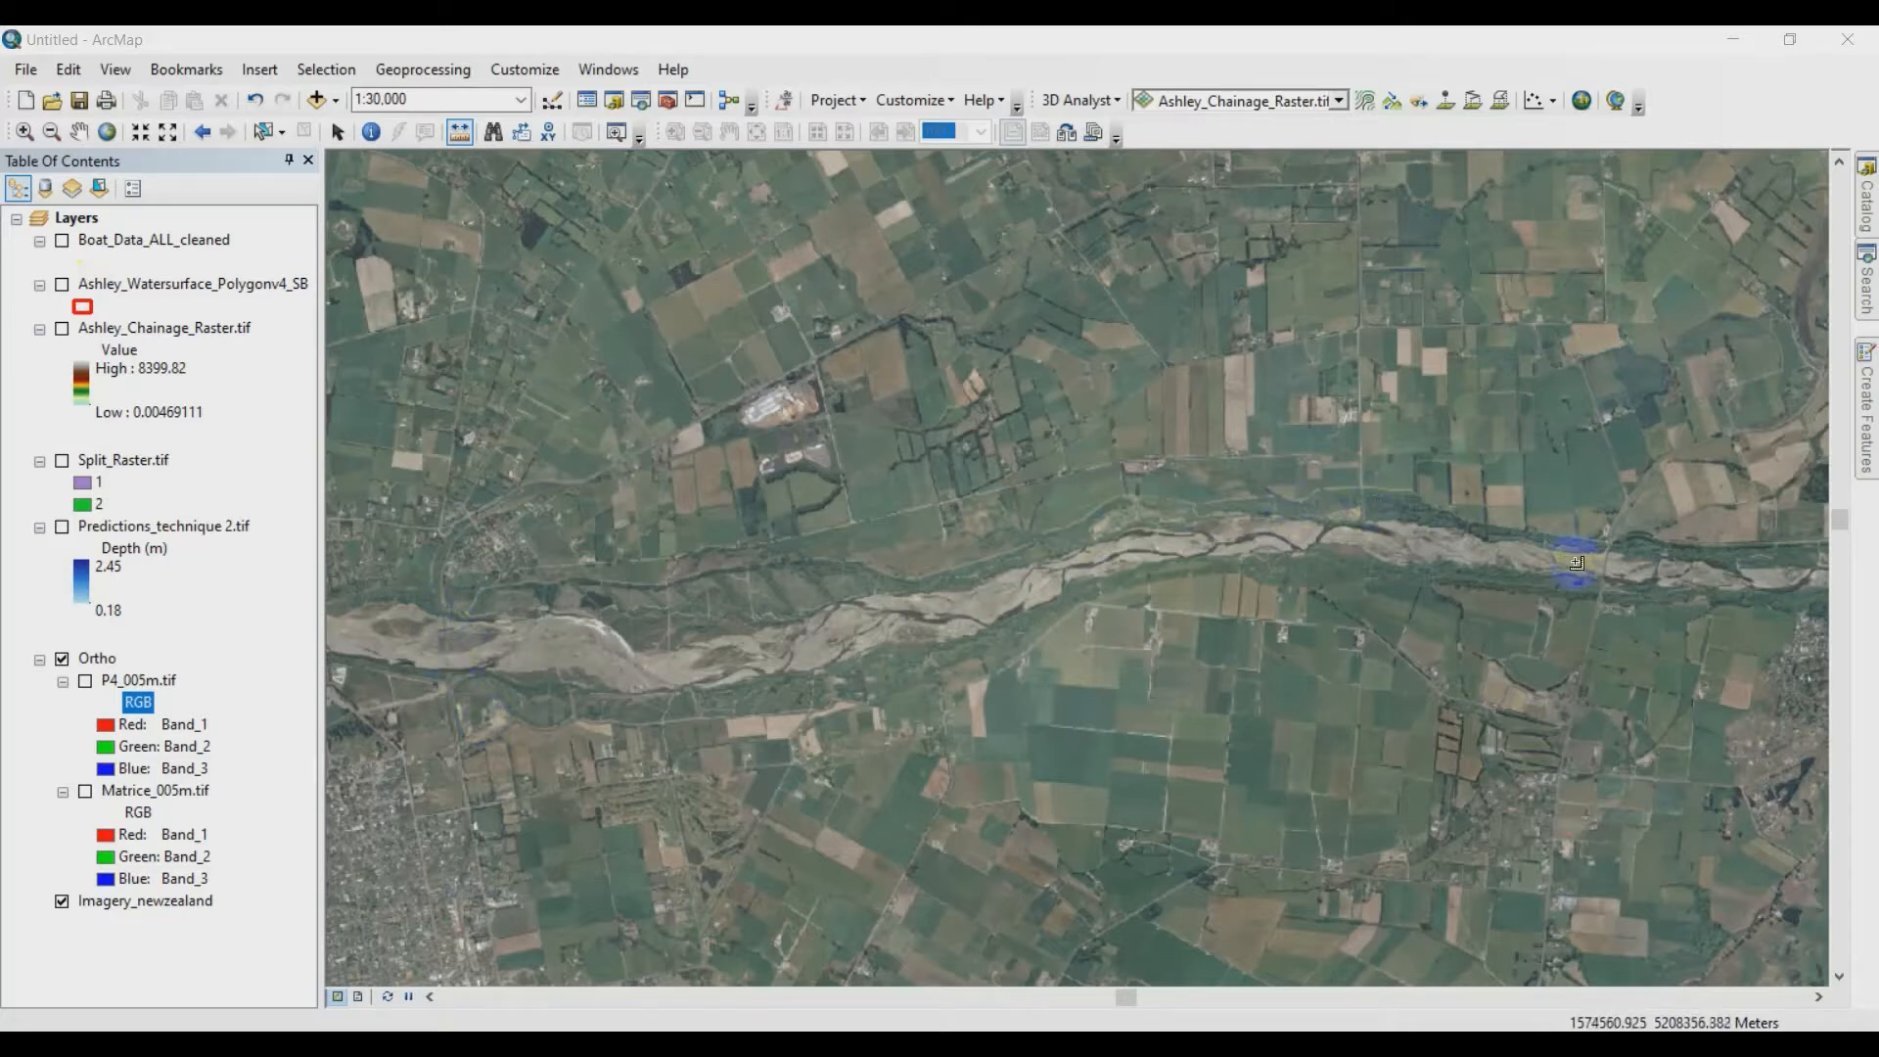
- Display the P4_005m.tif and Matrice_005m.tif orthophotos and inspect the braided river channels where the two images meet
{"action": "left_click", "coordinate": [86, 681]}
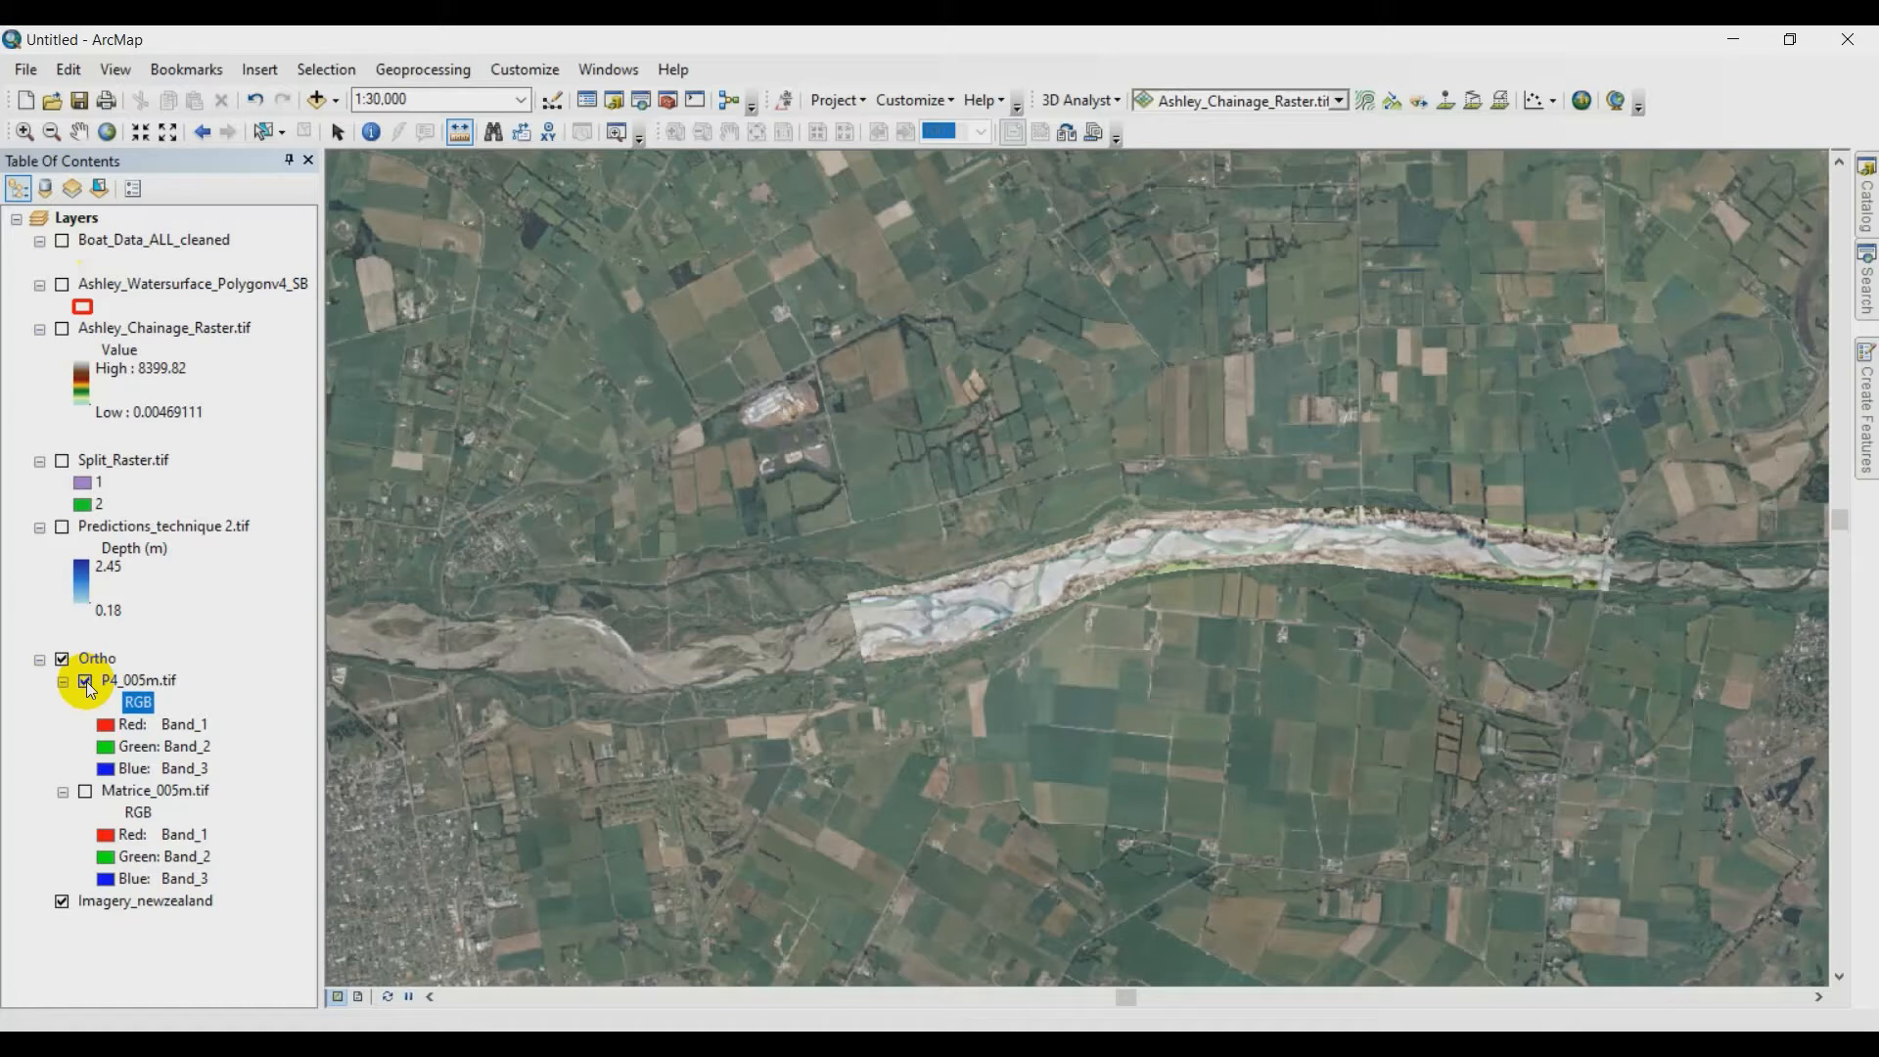
{"action": "left_click", "coordinate": [86, 791]}
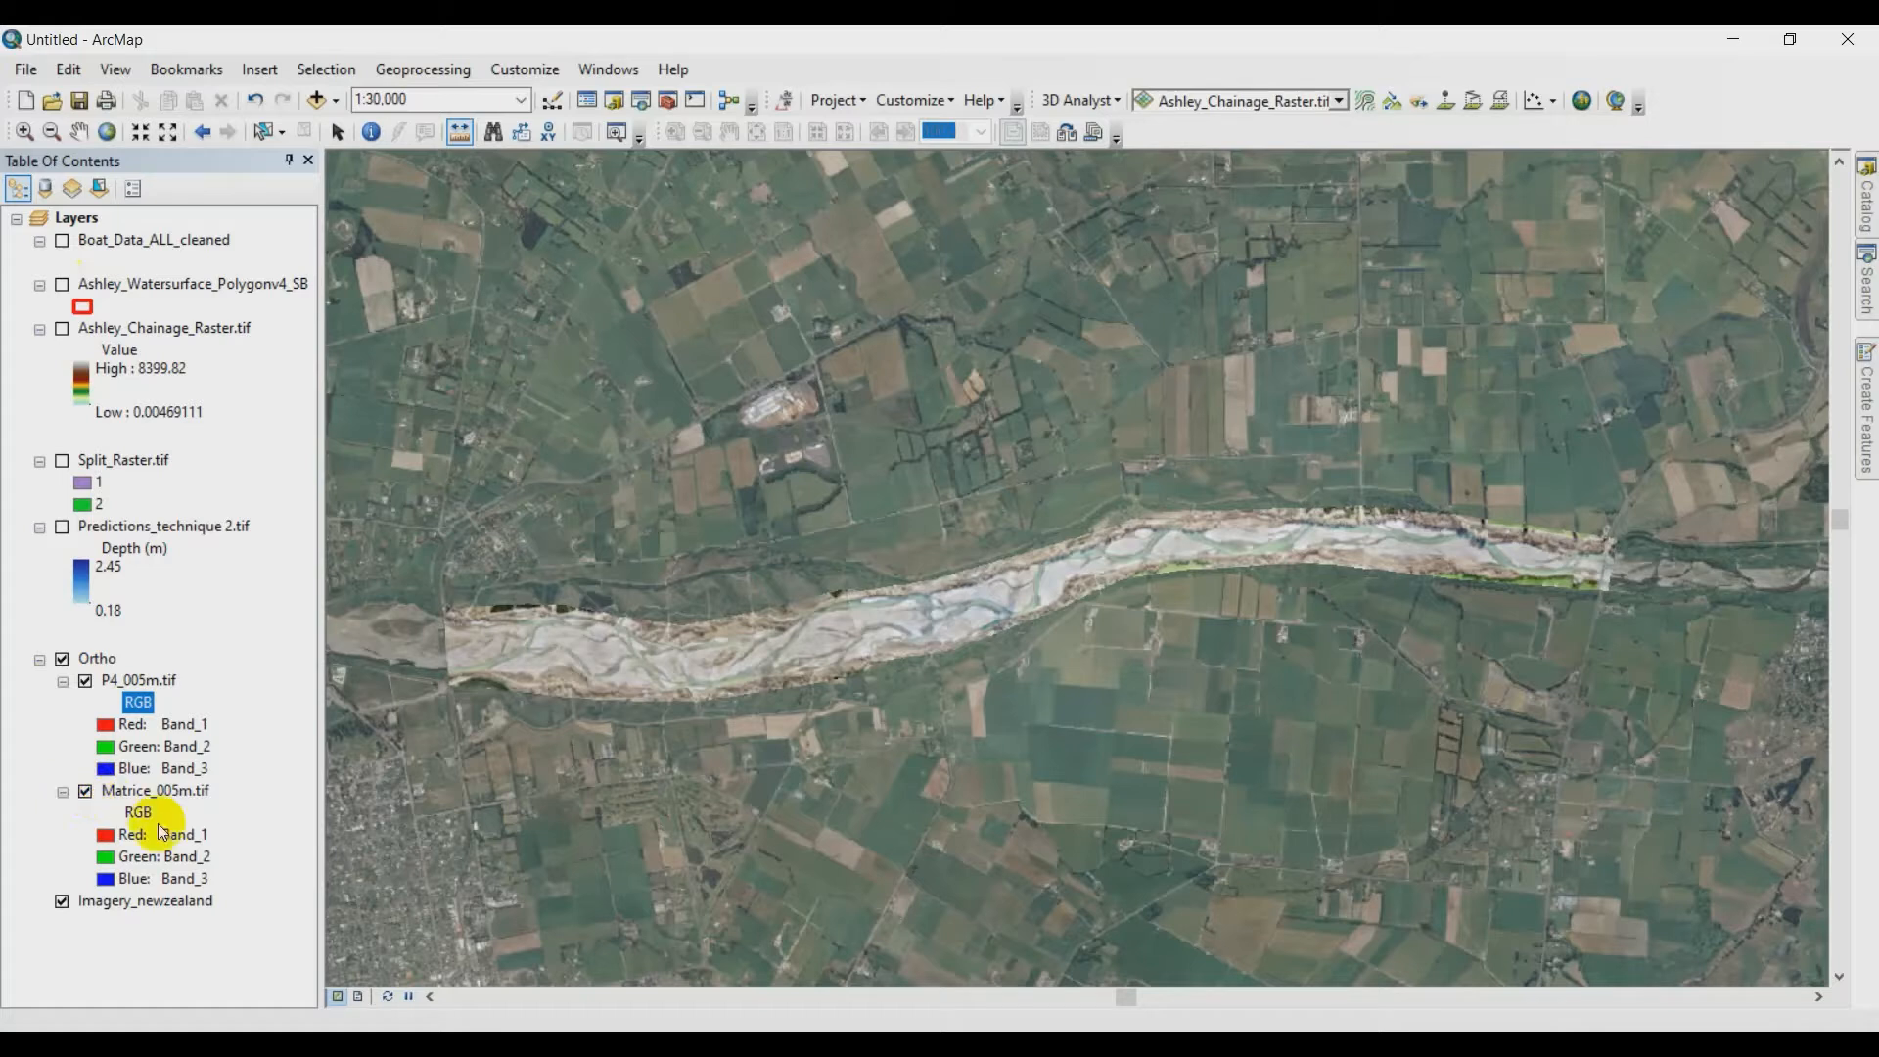
{"action": "left_click", "coordinate": [25, 133]}
{"action": "left_click_drag", "start_coordinate": [798, 574], "coordinate": [915, 695]}
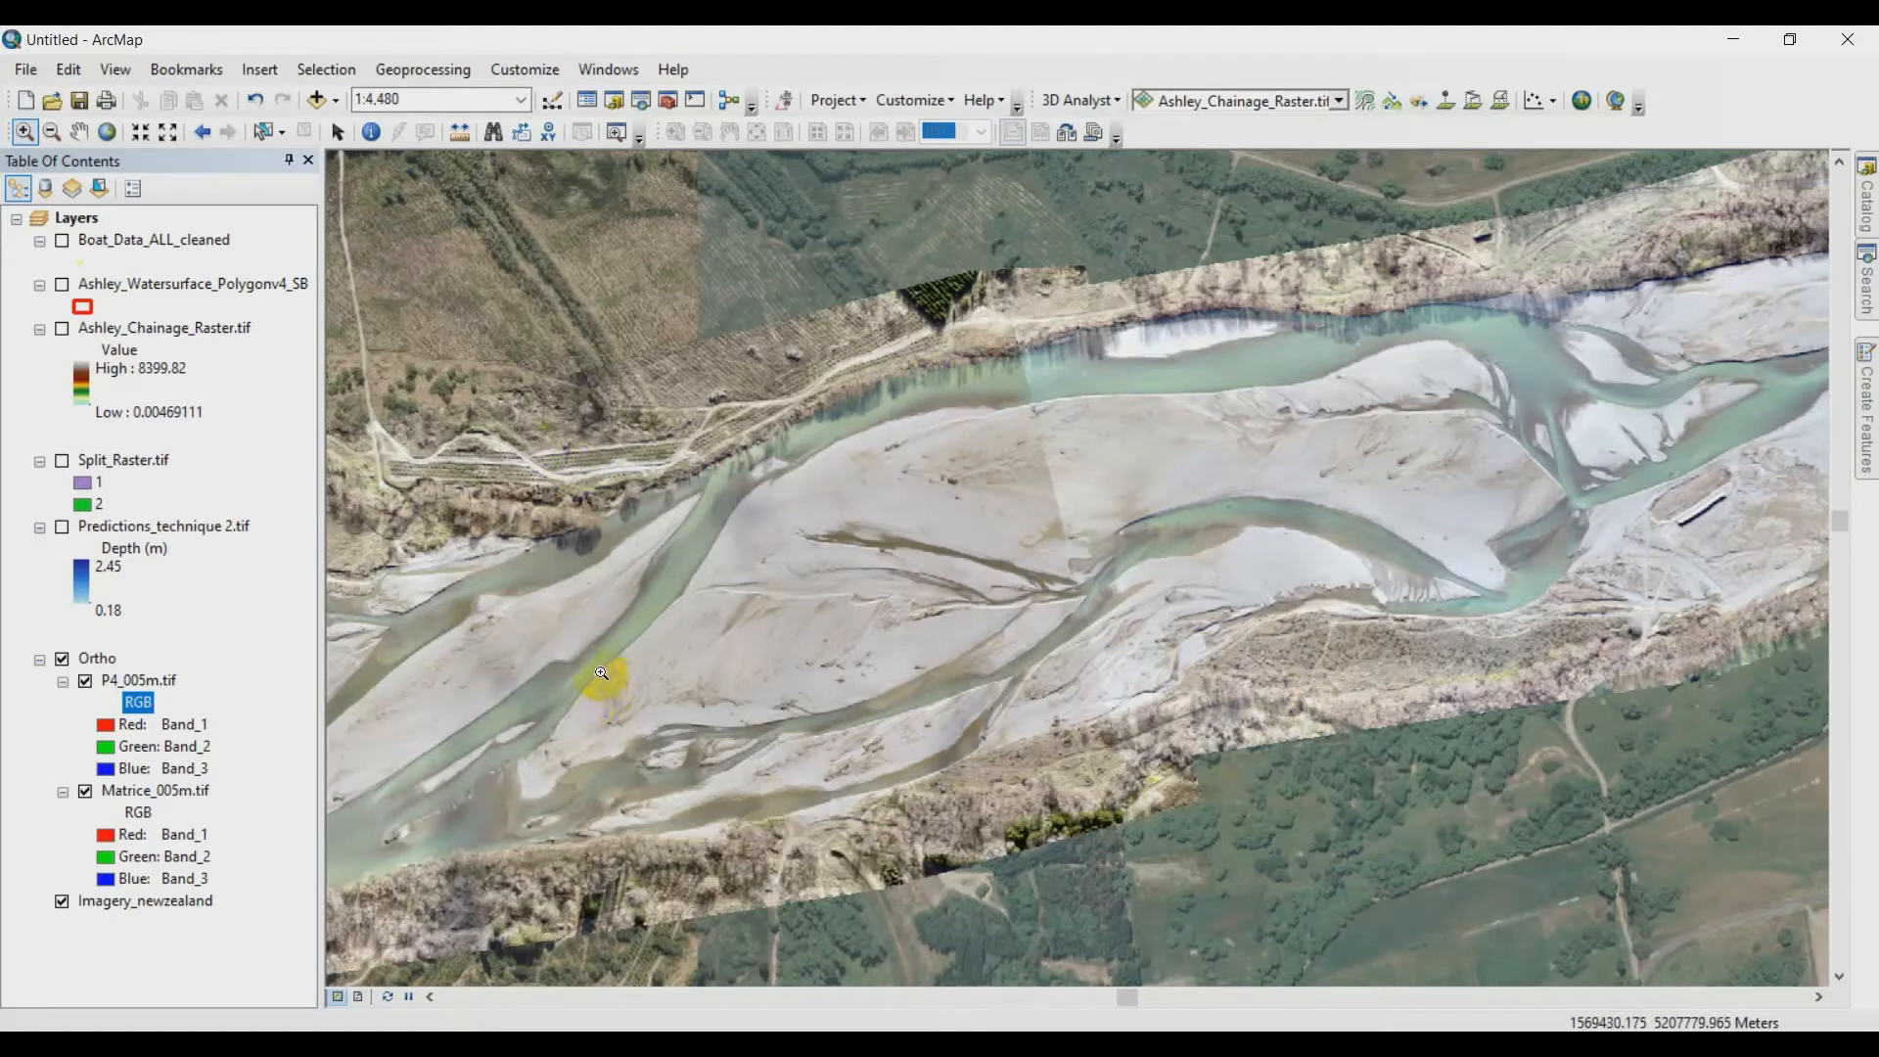
{"action": "left_click", "coordinate": [202, 131]}
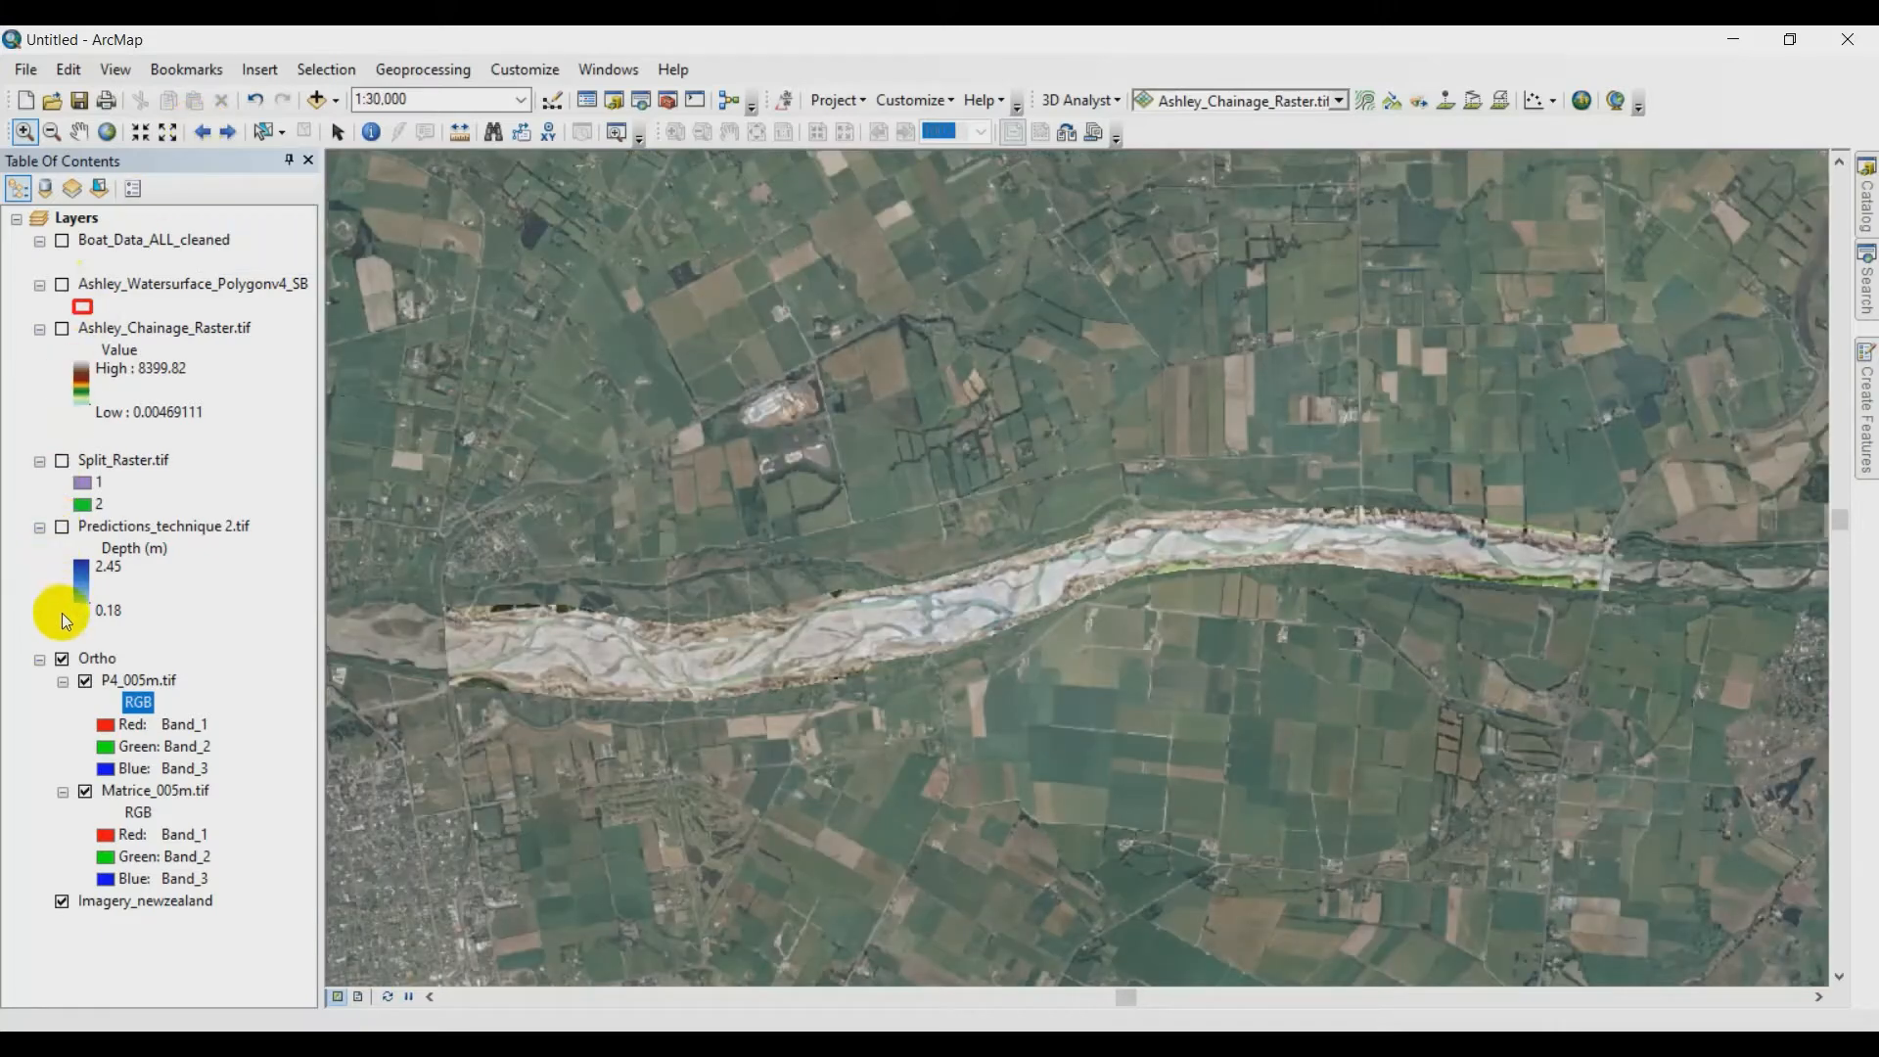
- Display the Boat_Data_ALL_cleaned layer and examine the boat survey tracks along the river's braided channels
{"action": "left_click", "coordinate": [63, 241]}
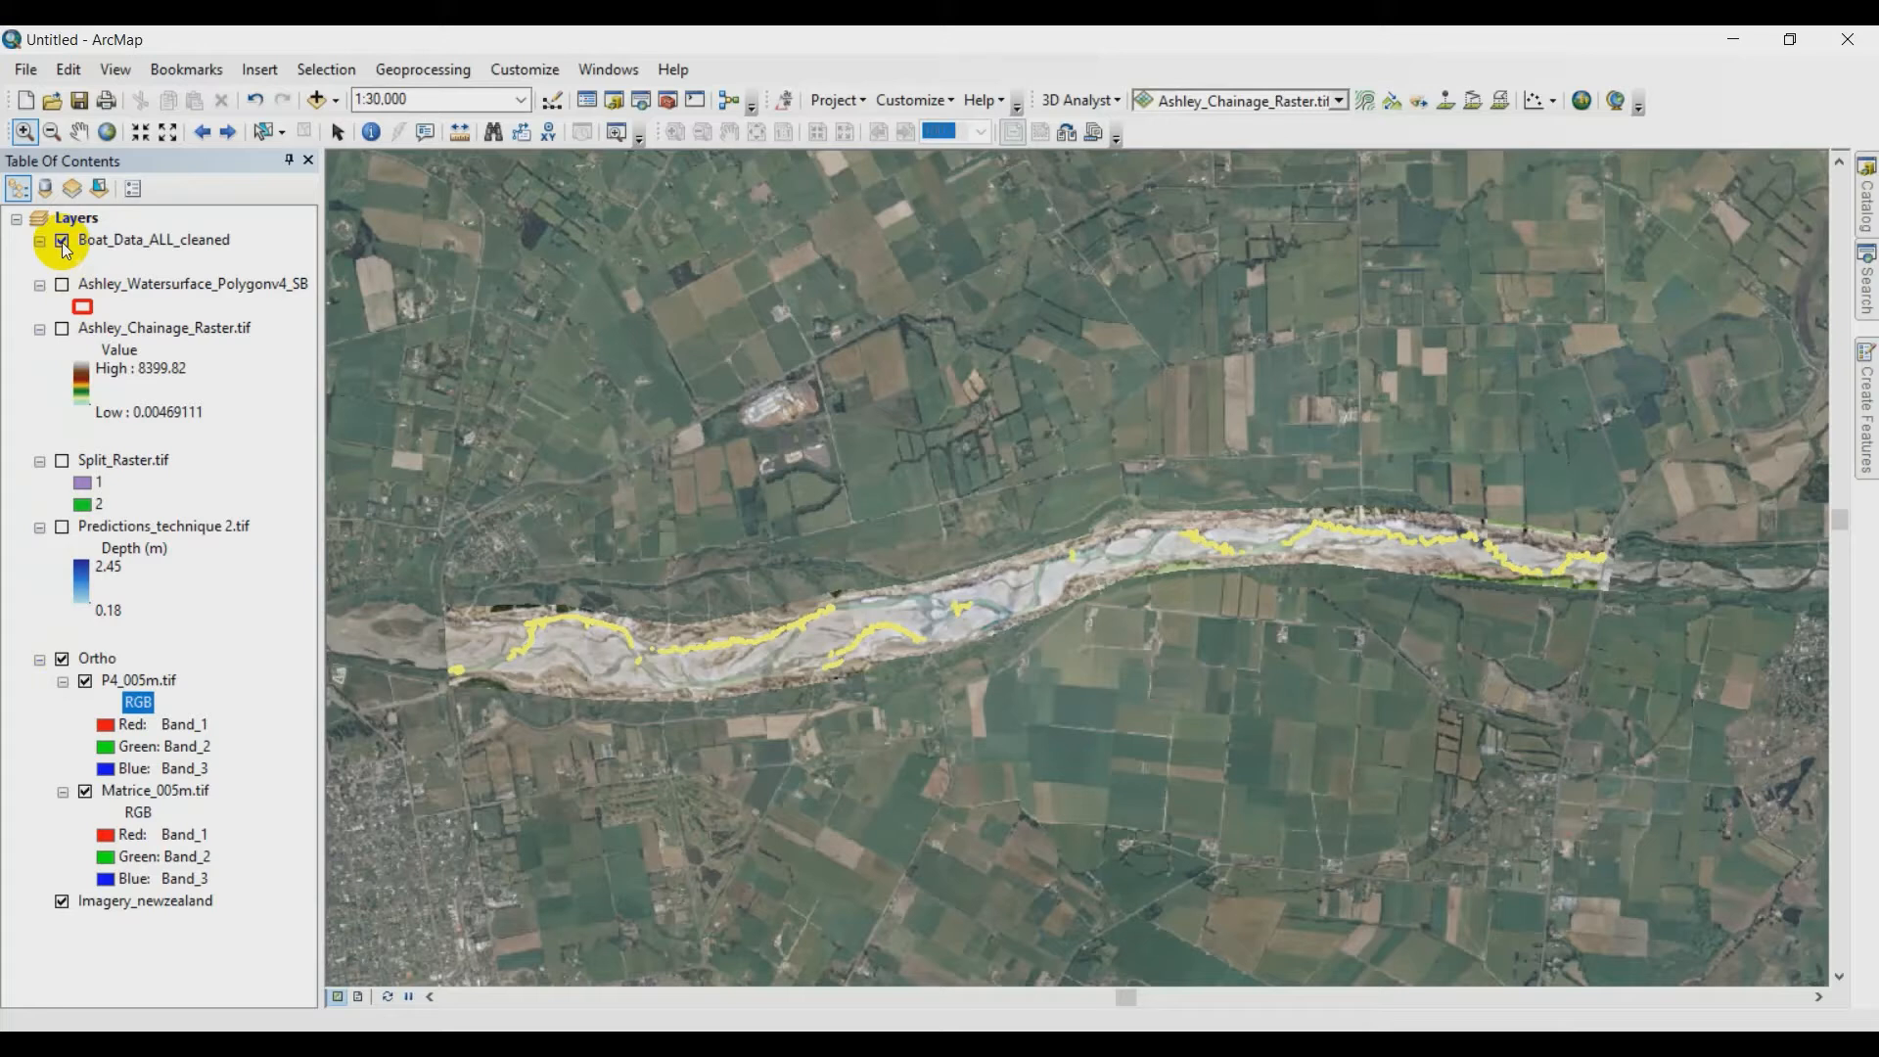
{"action": "left_click", "coordinate": [33, 134]}
{"action": "left_click_drag", "start_coordinate": [529, 607], "coordinate": [638, 685]}
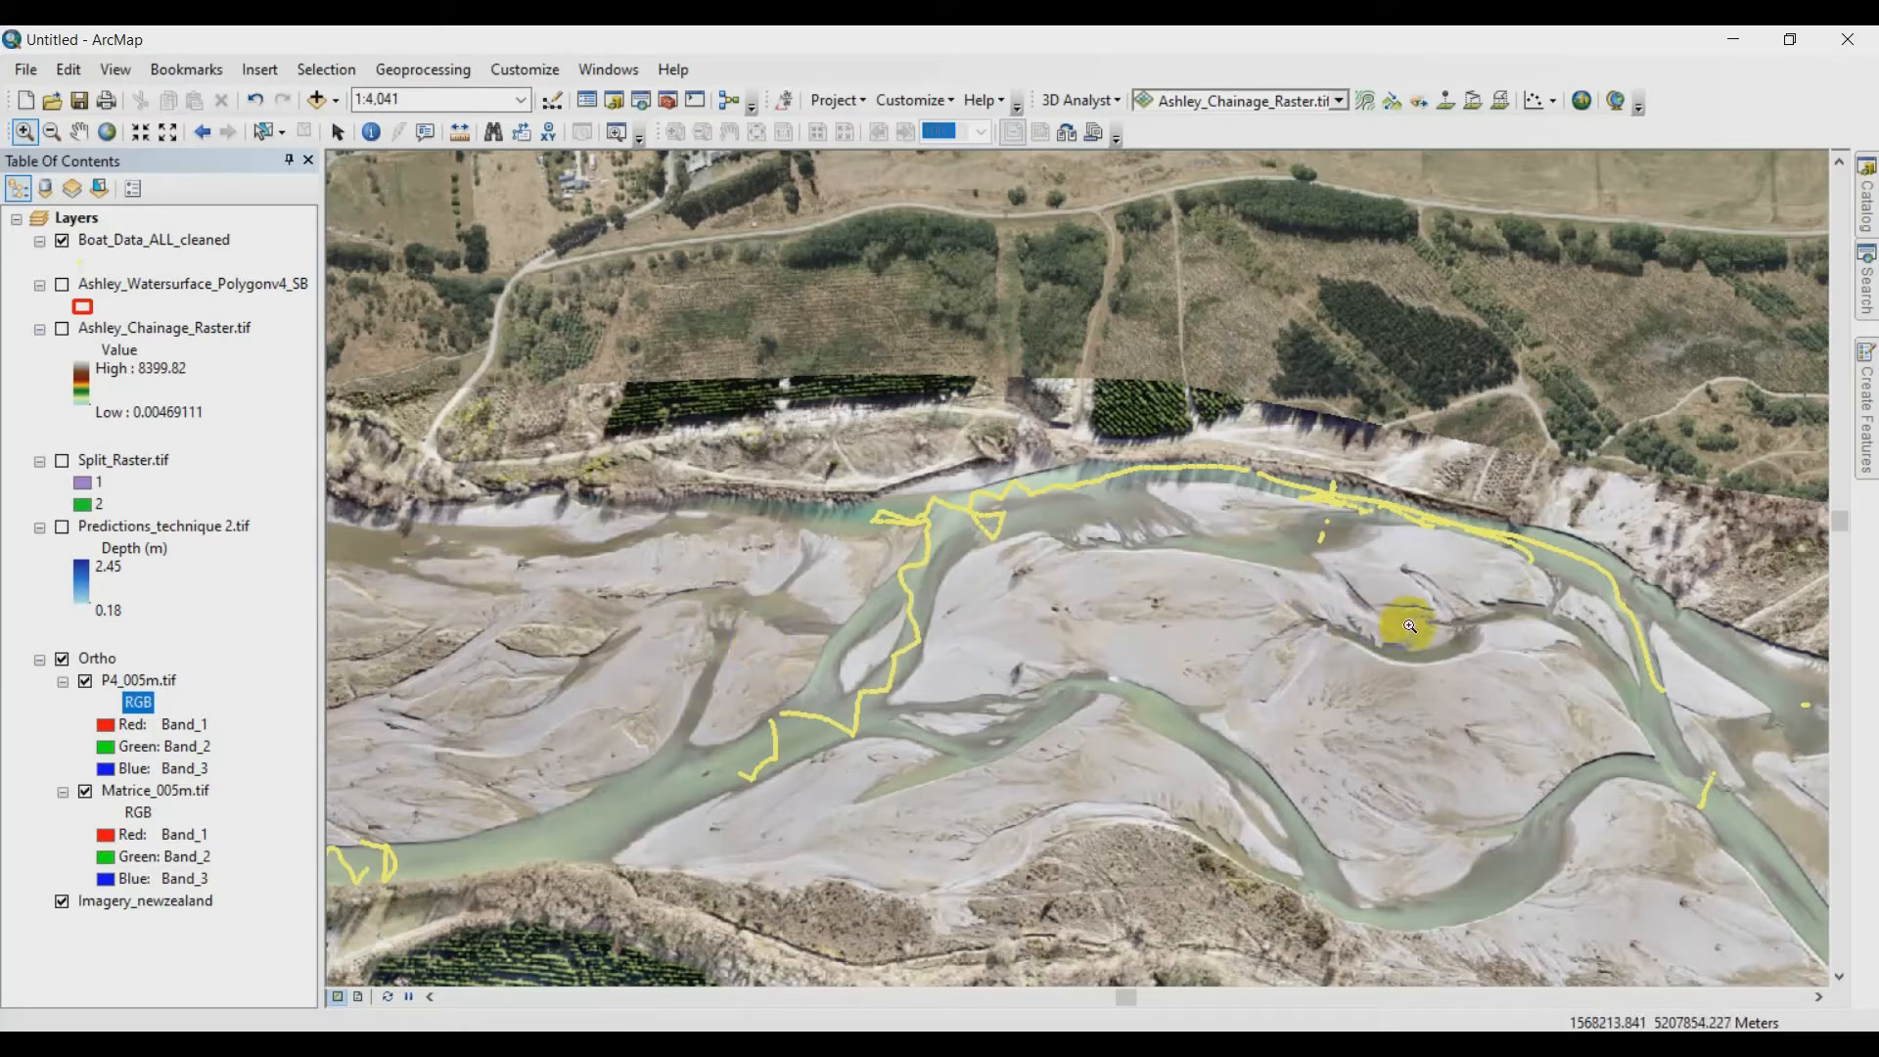
{"action": "left_click_drag", "start_coordinate": [1552, 649], "coordinate": [1142, 602]}
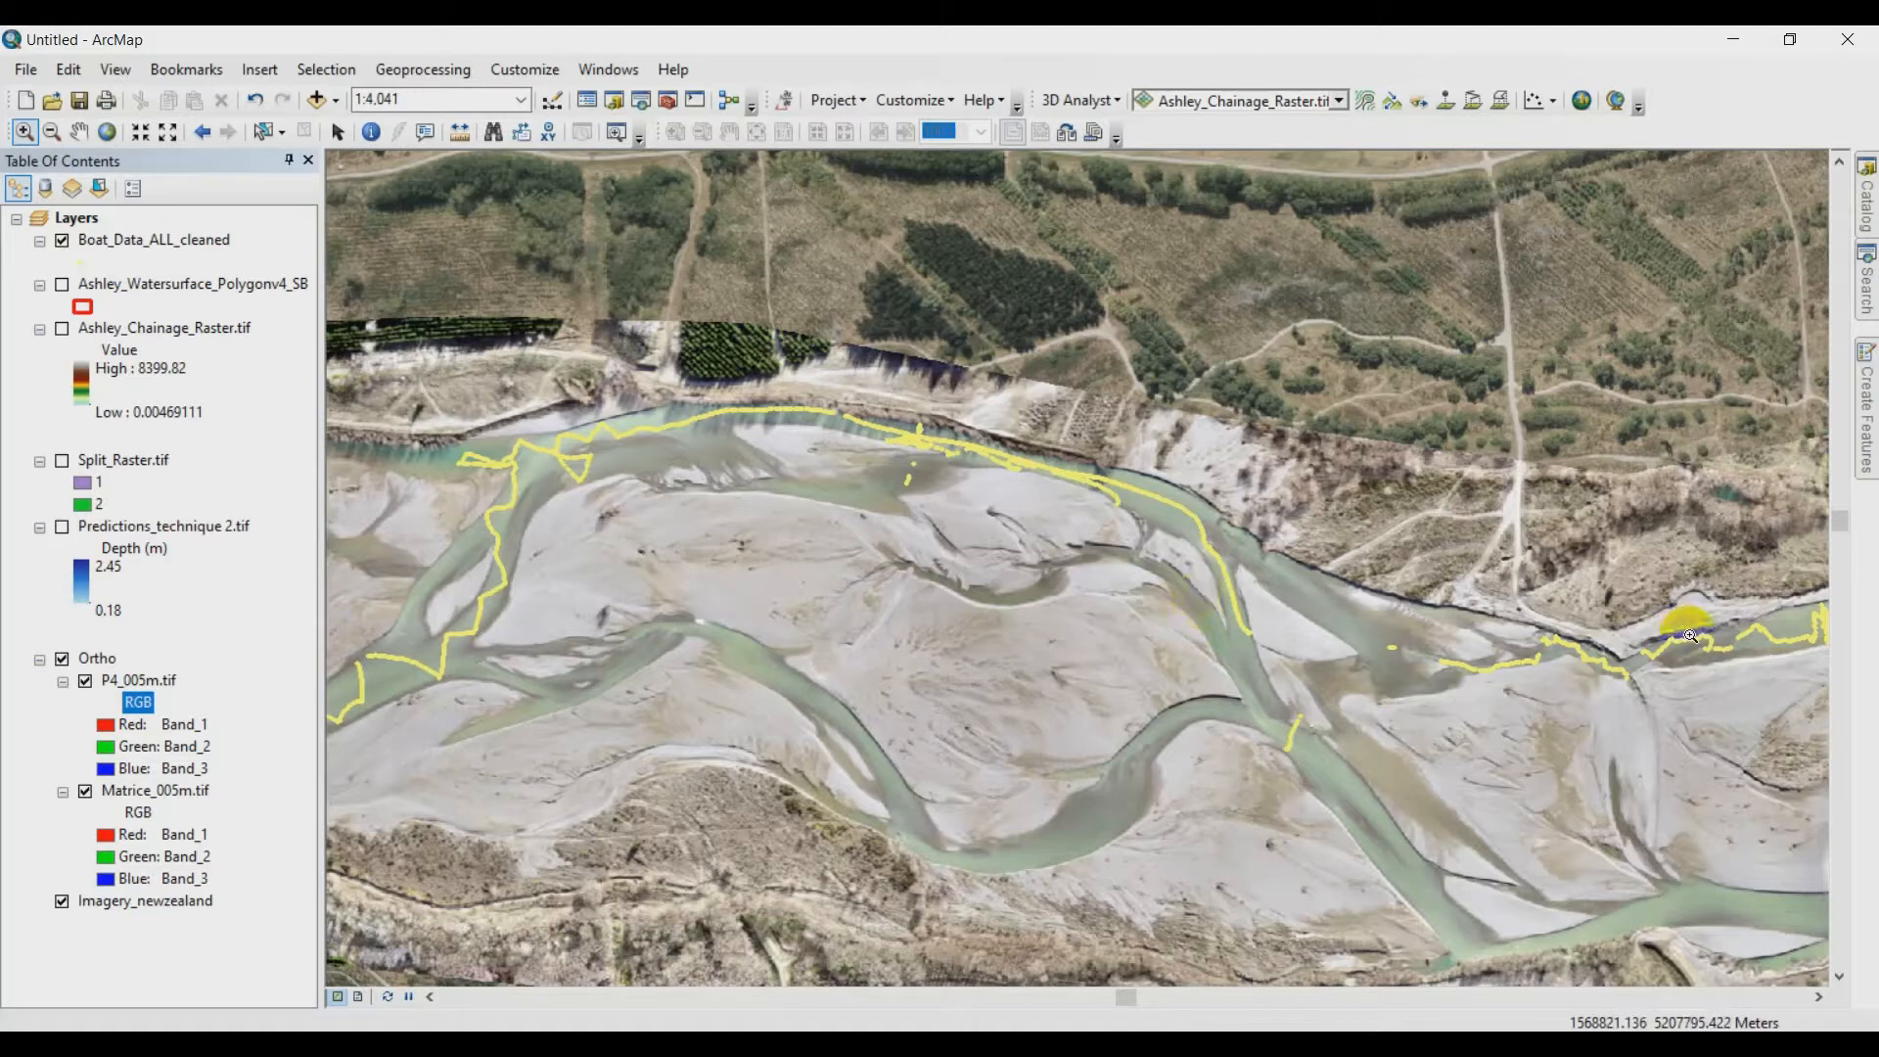
{"action": "left_click_drag", "start_coordinate": [1688, 634], "coordinate": [767, 587]}
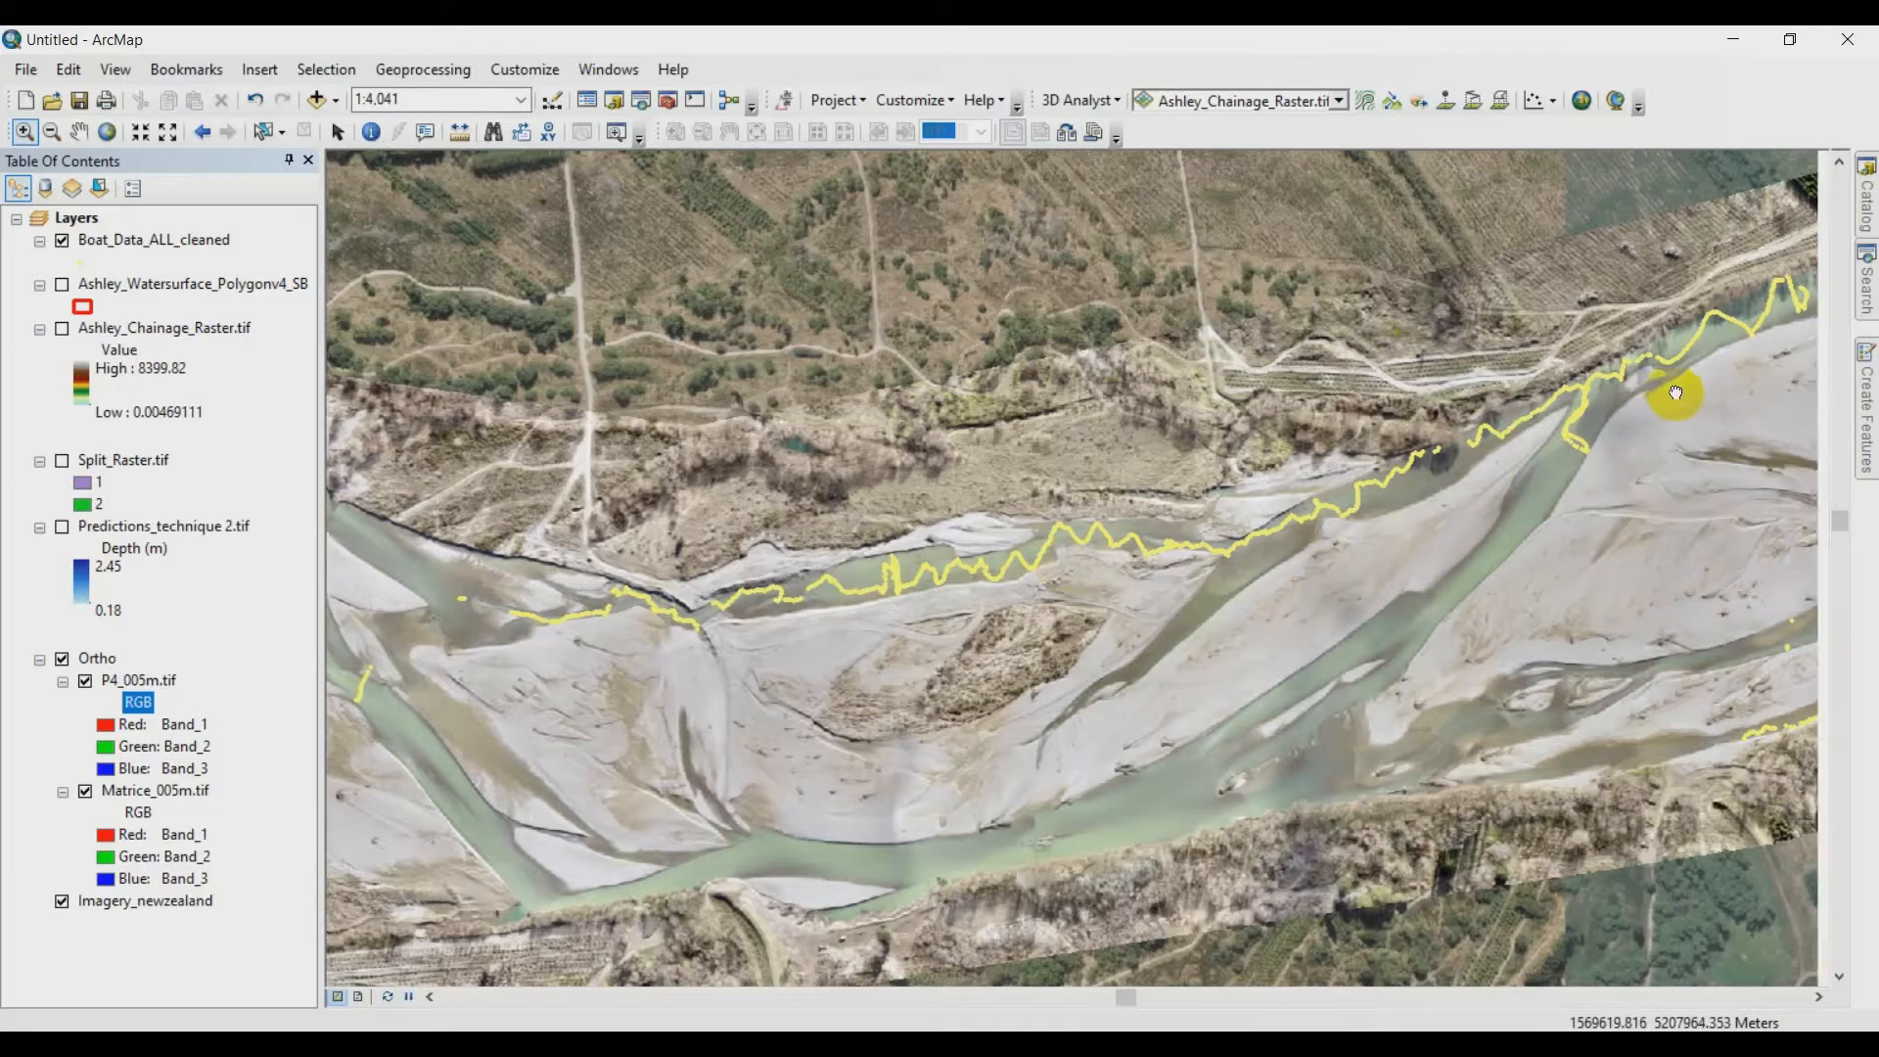
{"action": "left_click_drag", "start_coordinate": [1670, 391], "coordinate": [700, 599]}
{"action": "left_click_drag", "start_coordinate": [1487, 514], "coordinate": [863, 529]}
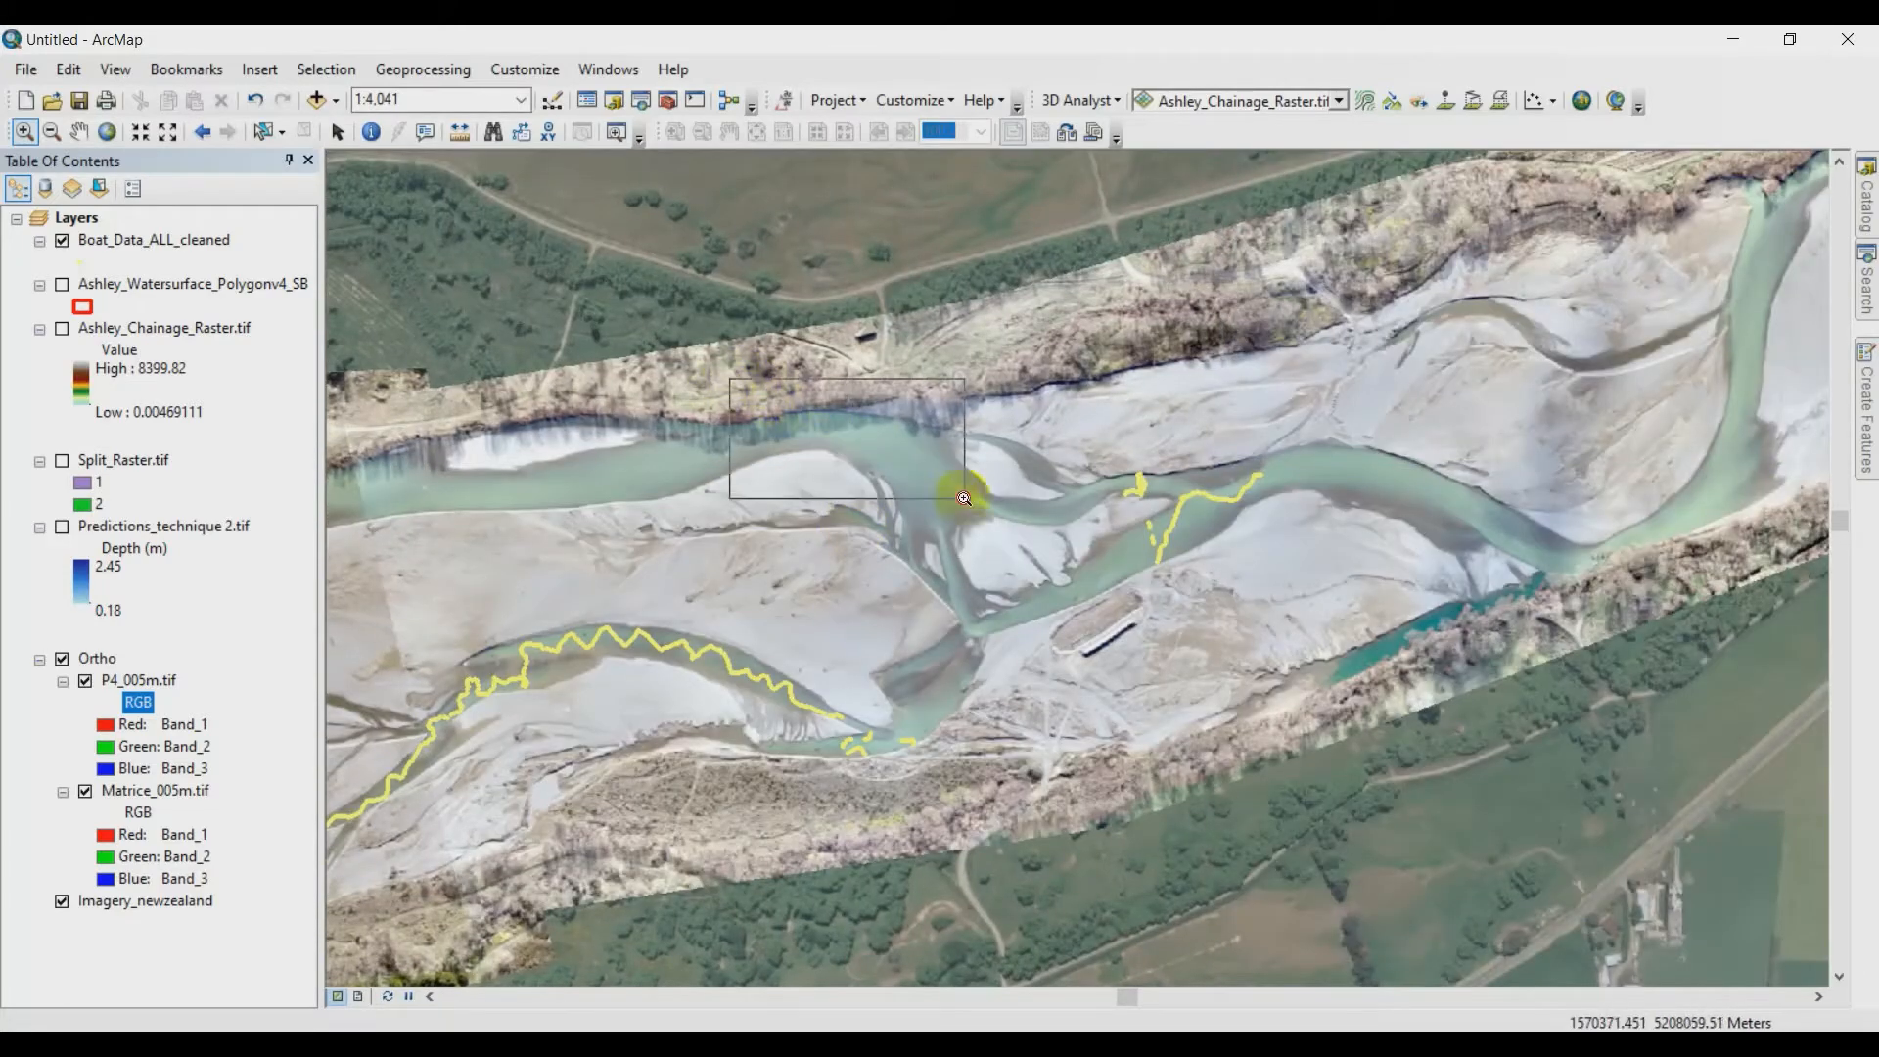
- Inspect the channel junction near the north bank close up, and hide the Boat_Data_ALL_cleaned layer
{"action": "left_click_drag", "start_coordinate": [1035, 553], "coordinate": [1042, 566]}
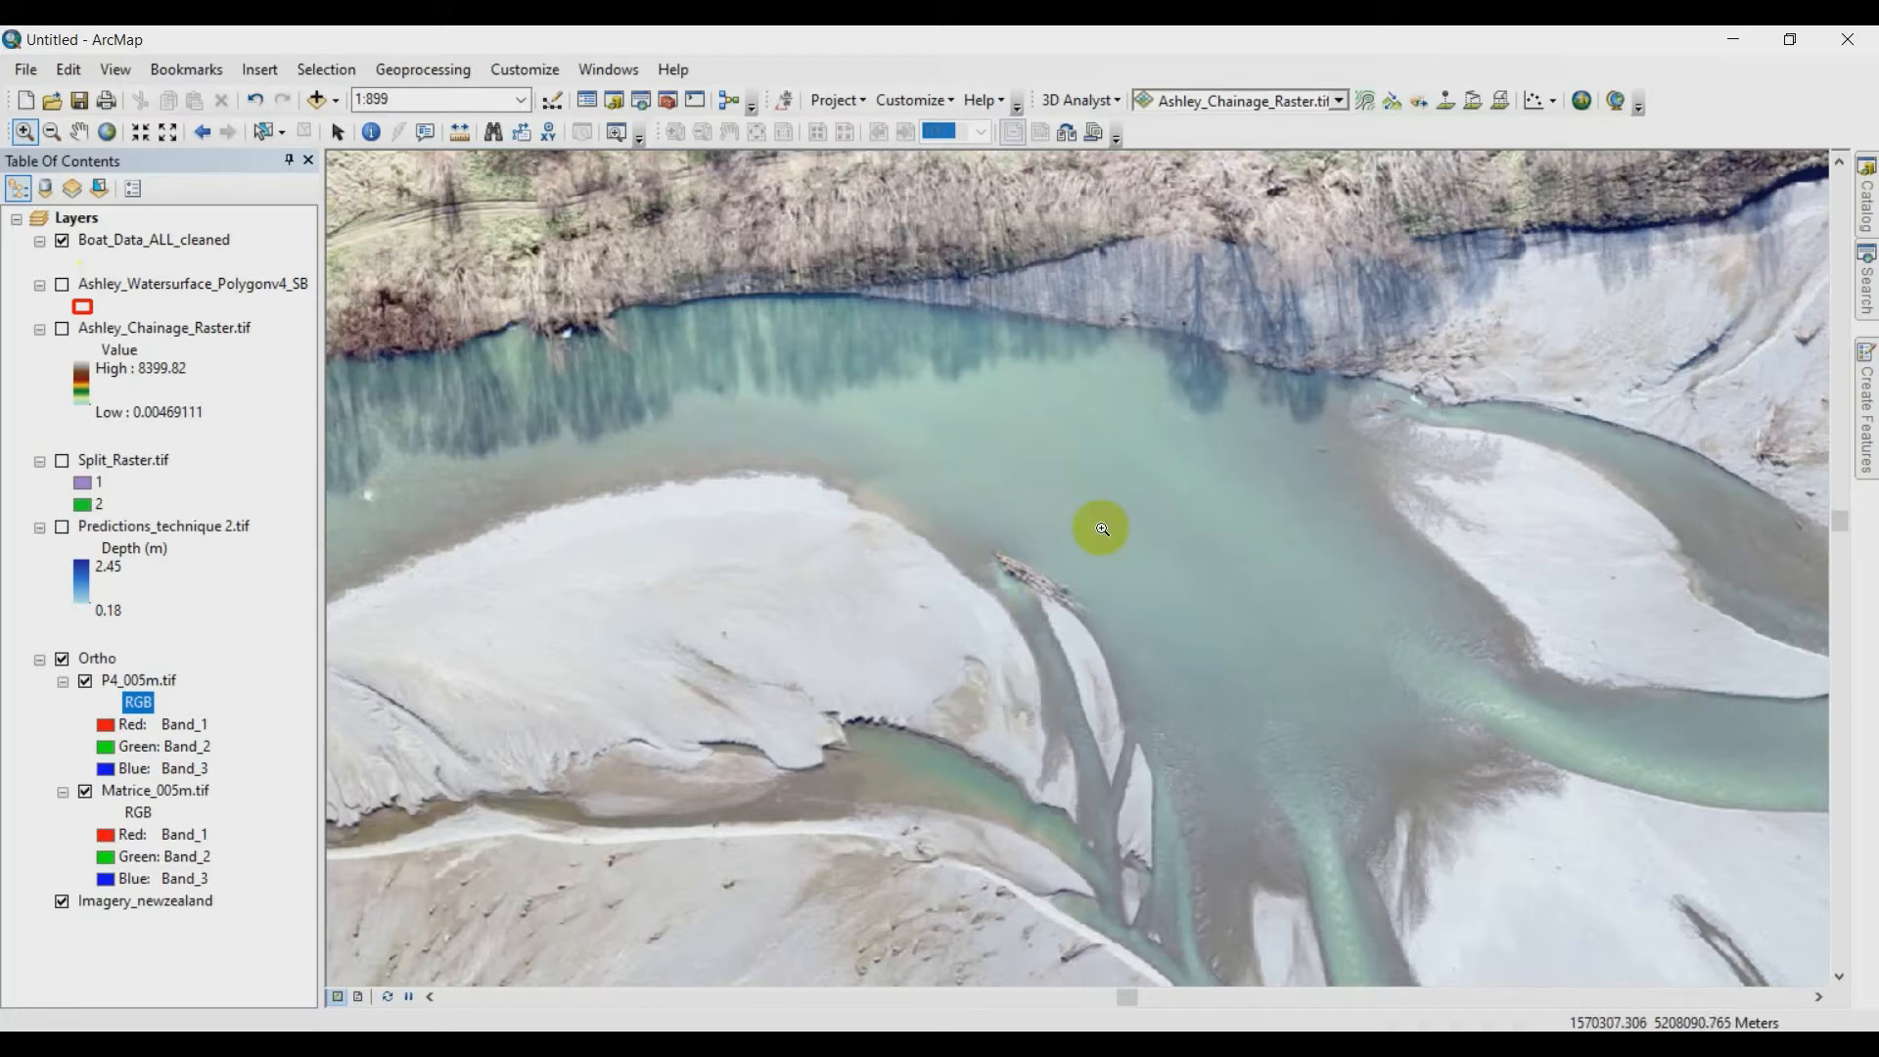
{"action": "scroll", "coordinate": [1087, 539], "scroll_direction": "down", "scroll_amount": 3}
{"action": "scroll", "coordinate": [1087, 539], "scroll_direction": "down", "scroll_amount": 2}
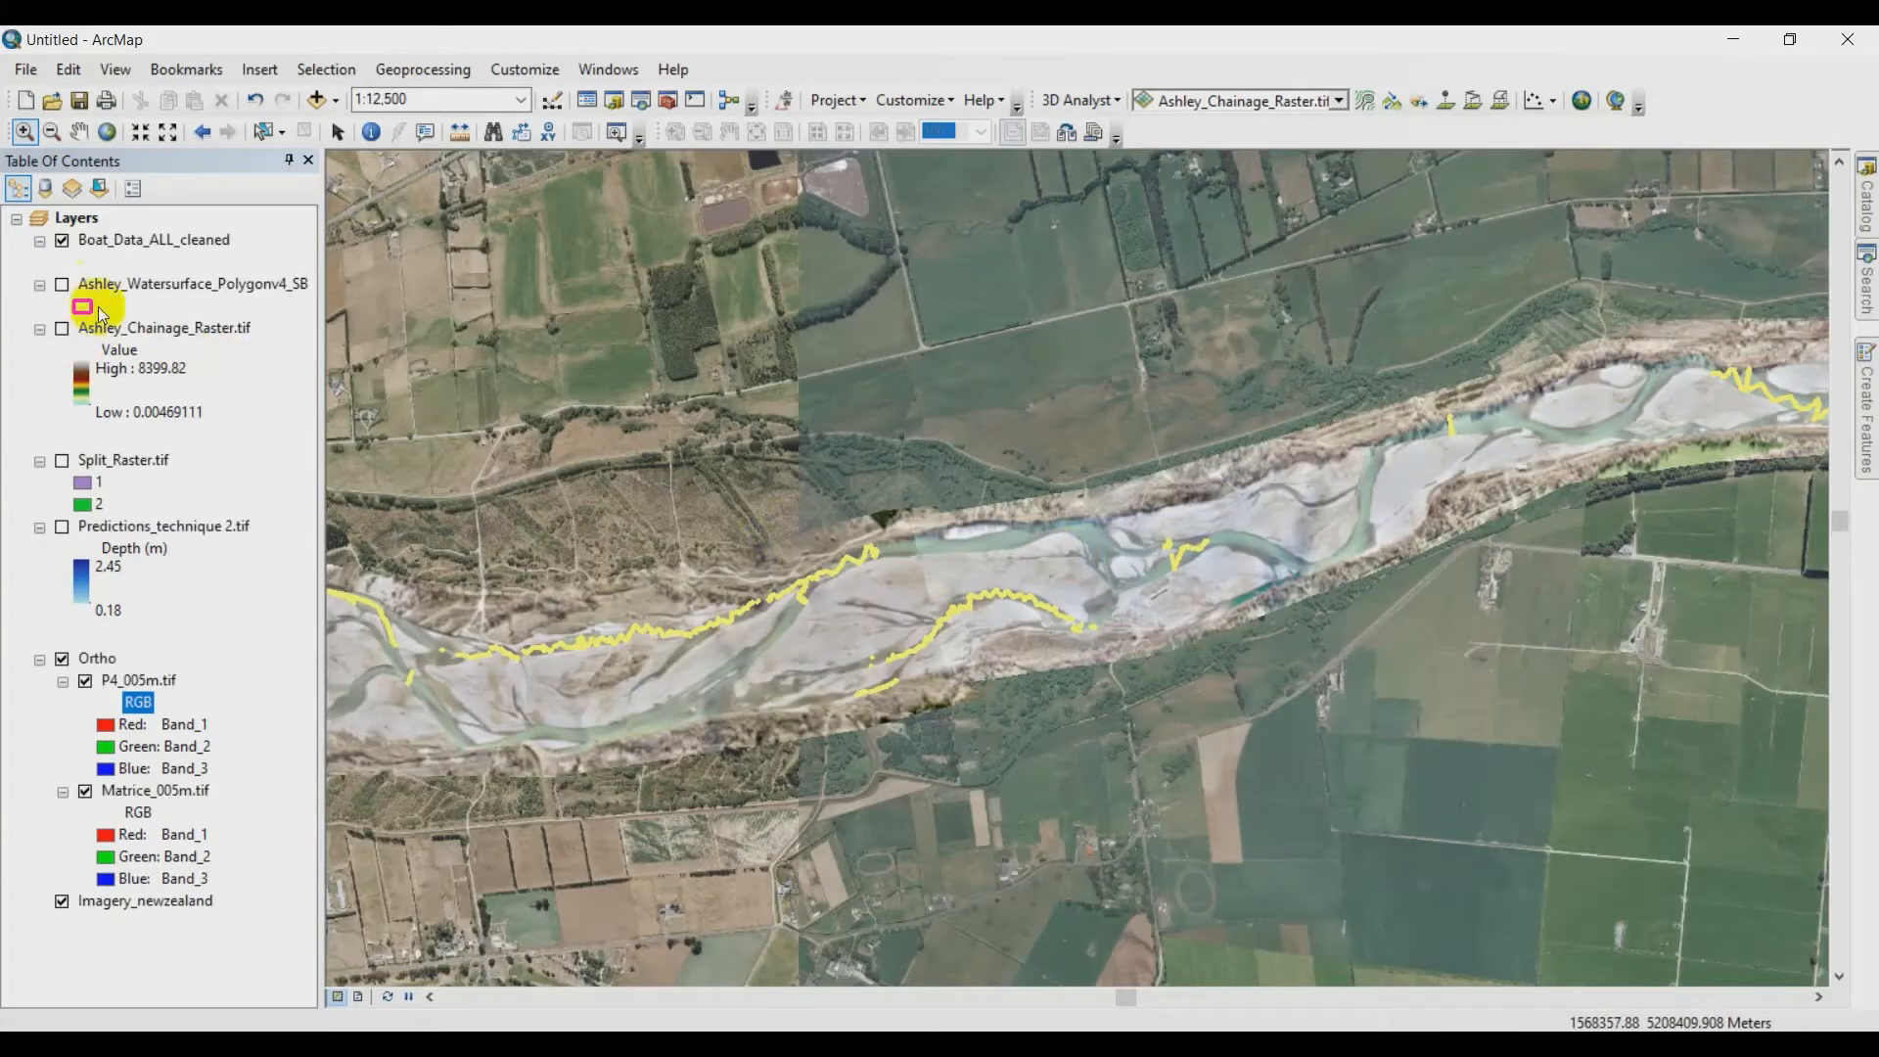
{"action": "left_click", "coordinate": [62, 241]}
{"action": "scroll", "coordinate": [929, 589], "scroll_direction": "down", "scroll_amount": 3}
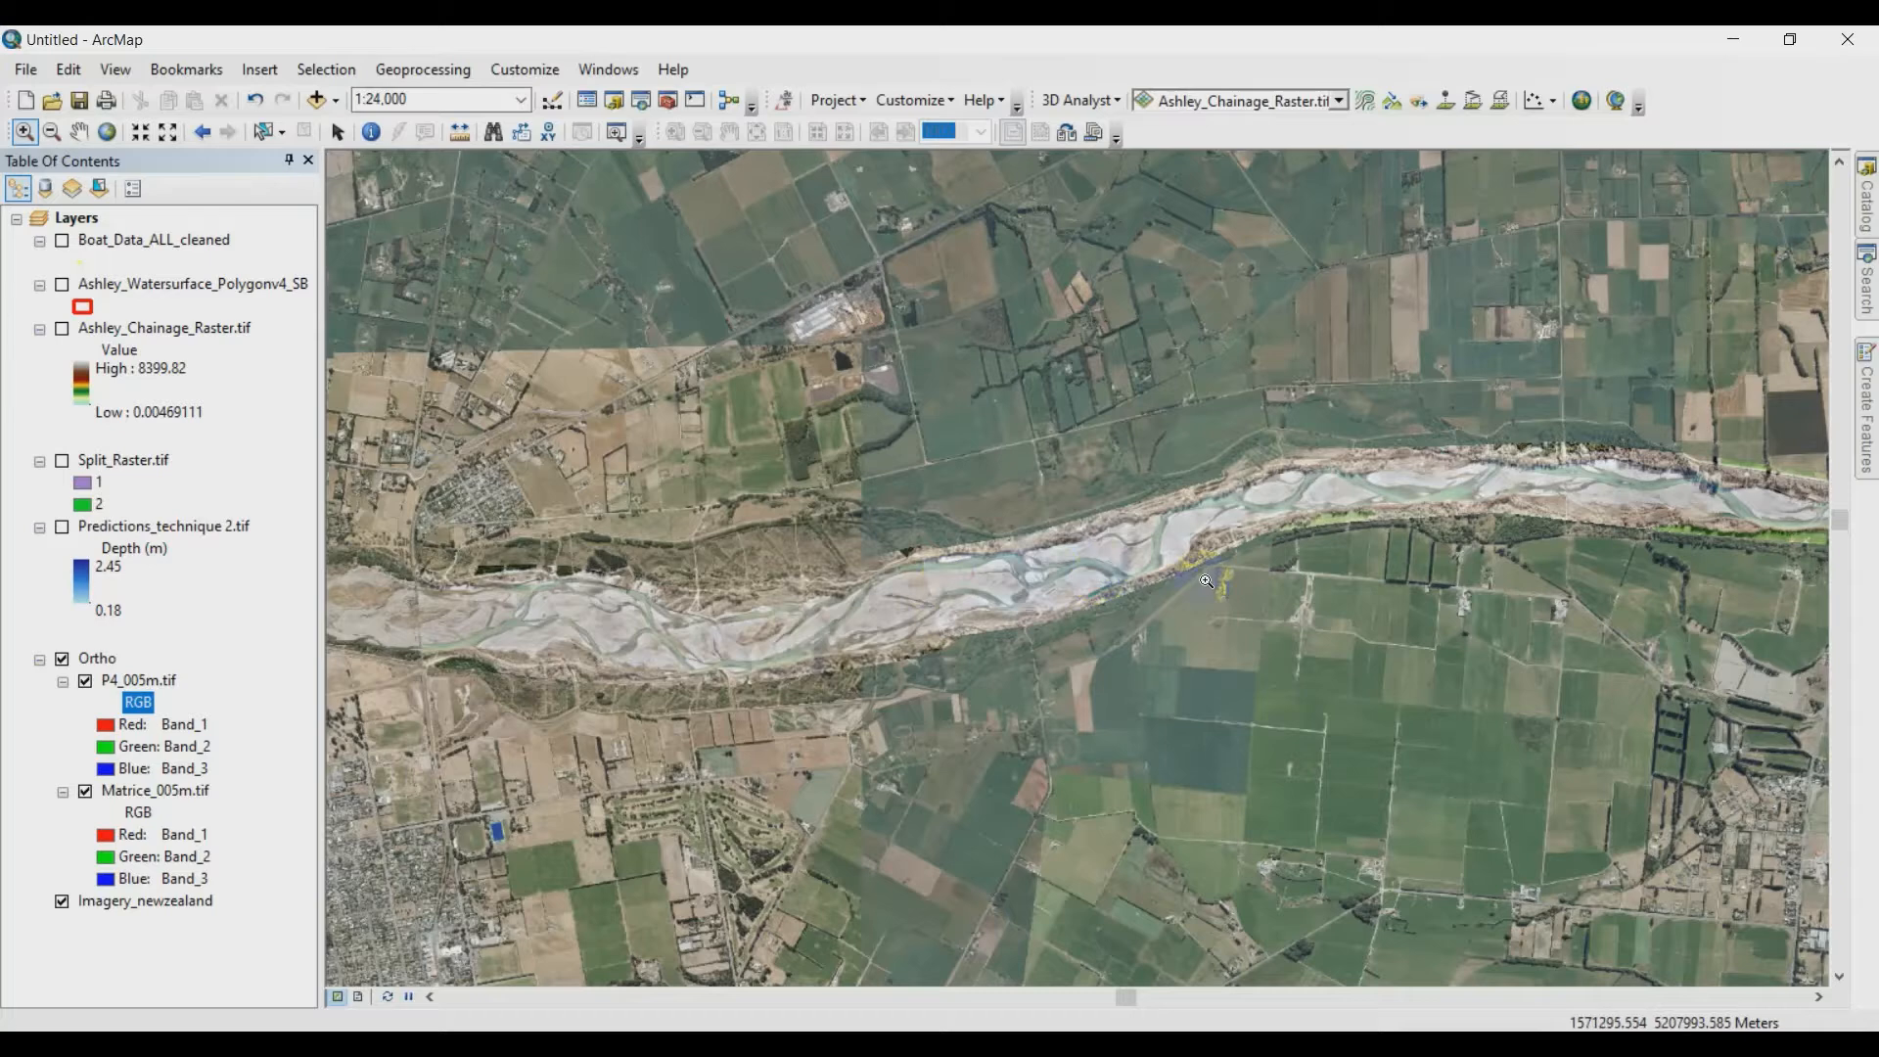
{"action": "left_click_drag", "start_coordinate": [1193, 578], "coordinate": [1083, 565]}
{"action": "scroll", "coordinate": [1083, 566], "scroll_direction": "down", "scroll_amount": 1}
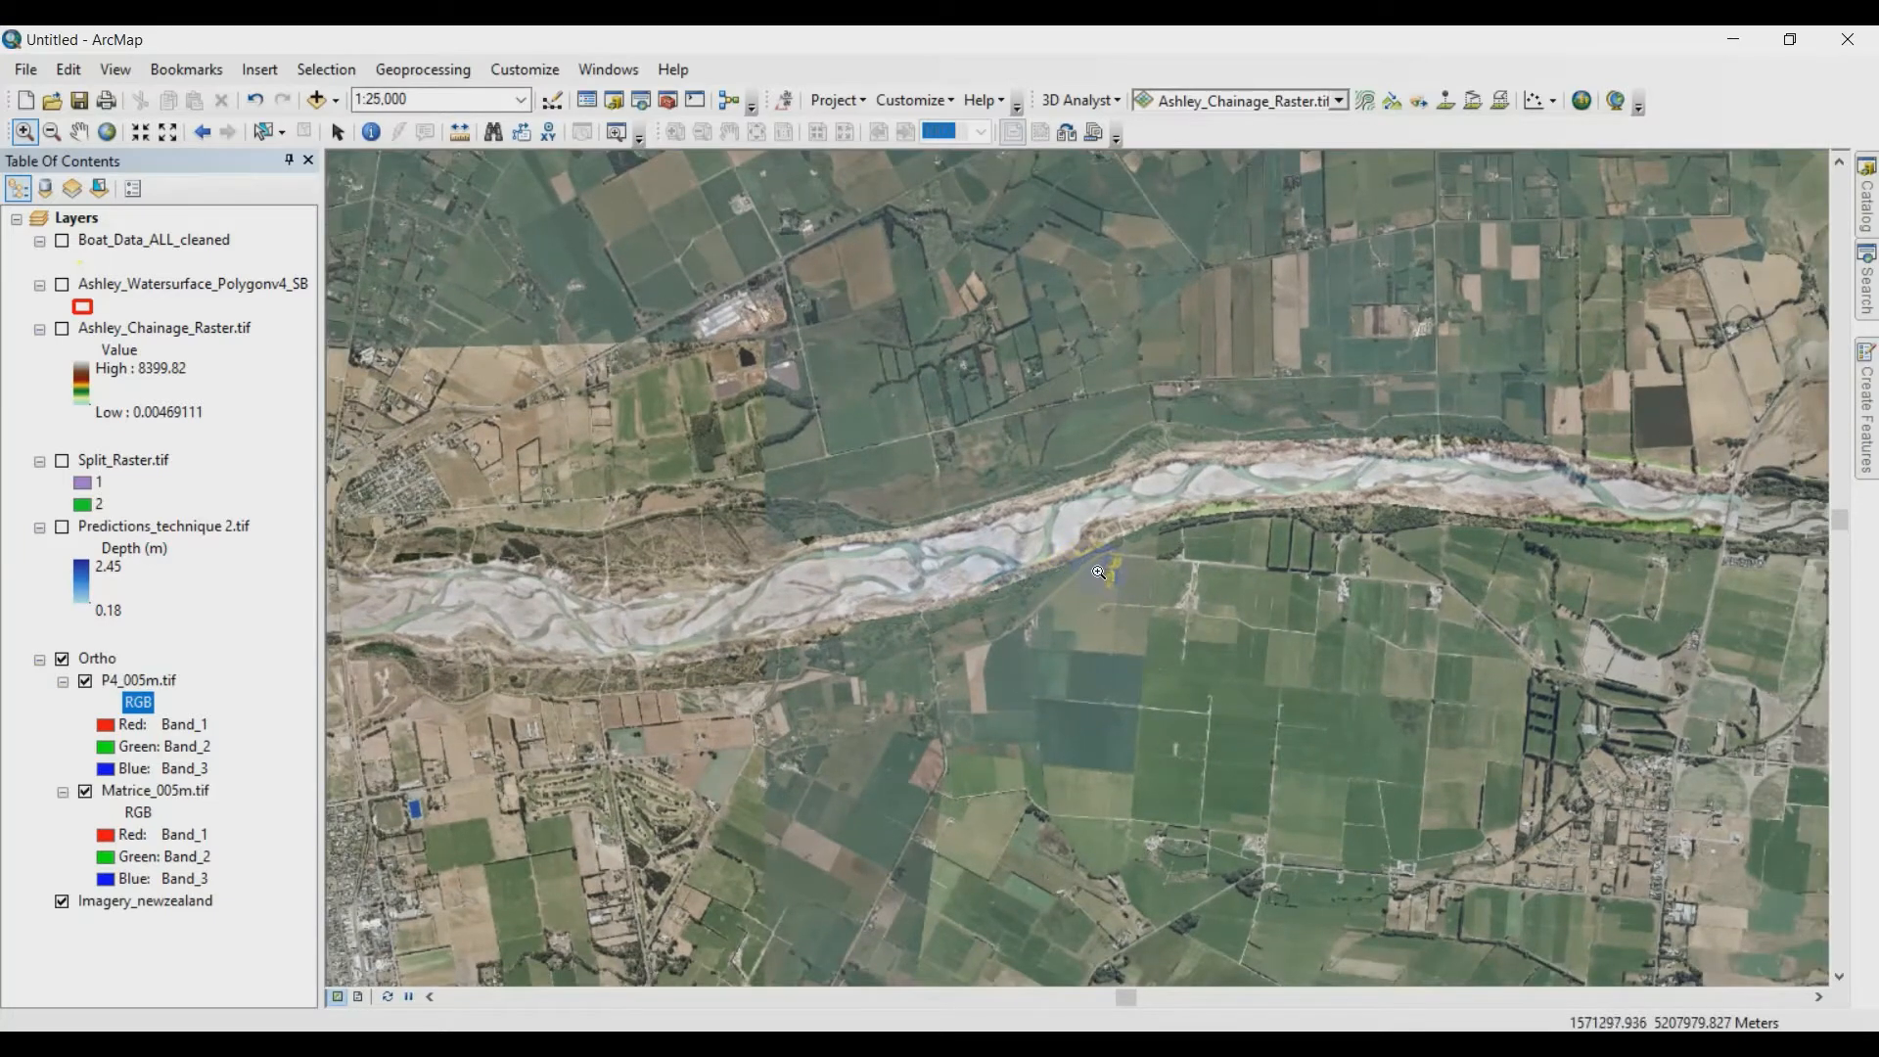
- Display the Ashley_Watersurface_Polygonv4_SB layer, examine its water outlines along the channels, and hide it again
{"action": "left_click", "coordinate": [63, 285]}
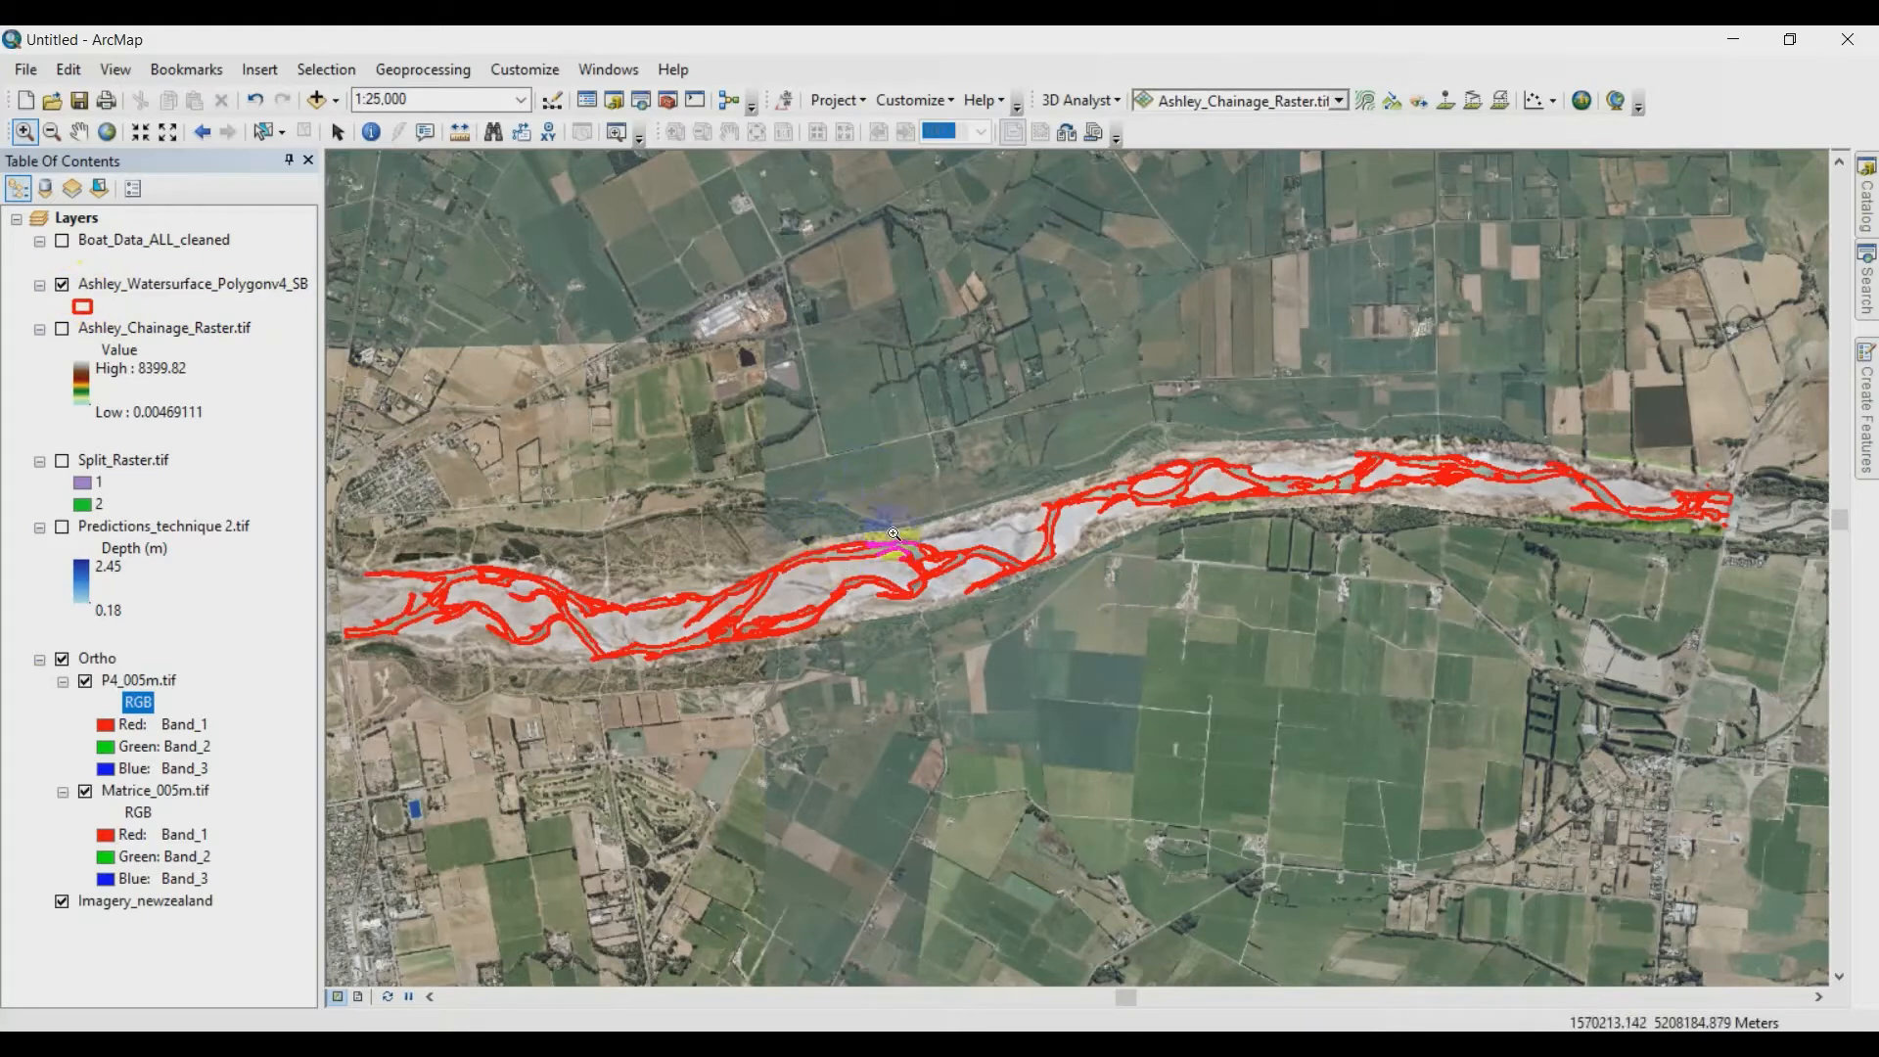
{"action": "left_click_drag", "start_coordinate": [475, 565], "coordinate": [648, 666]}
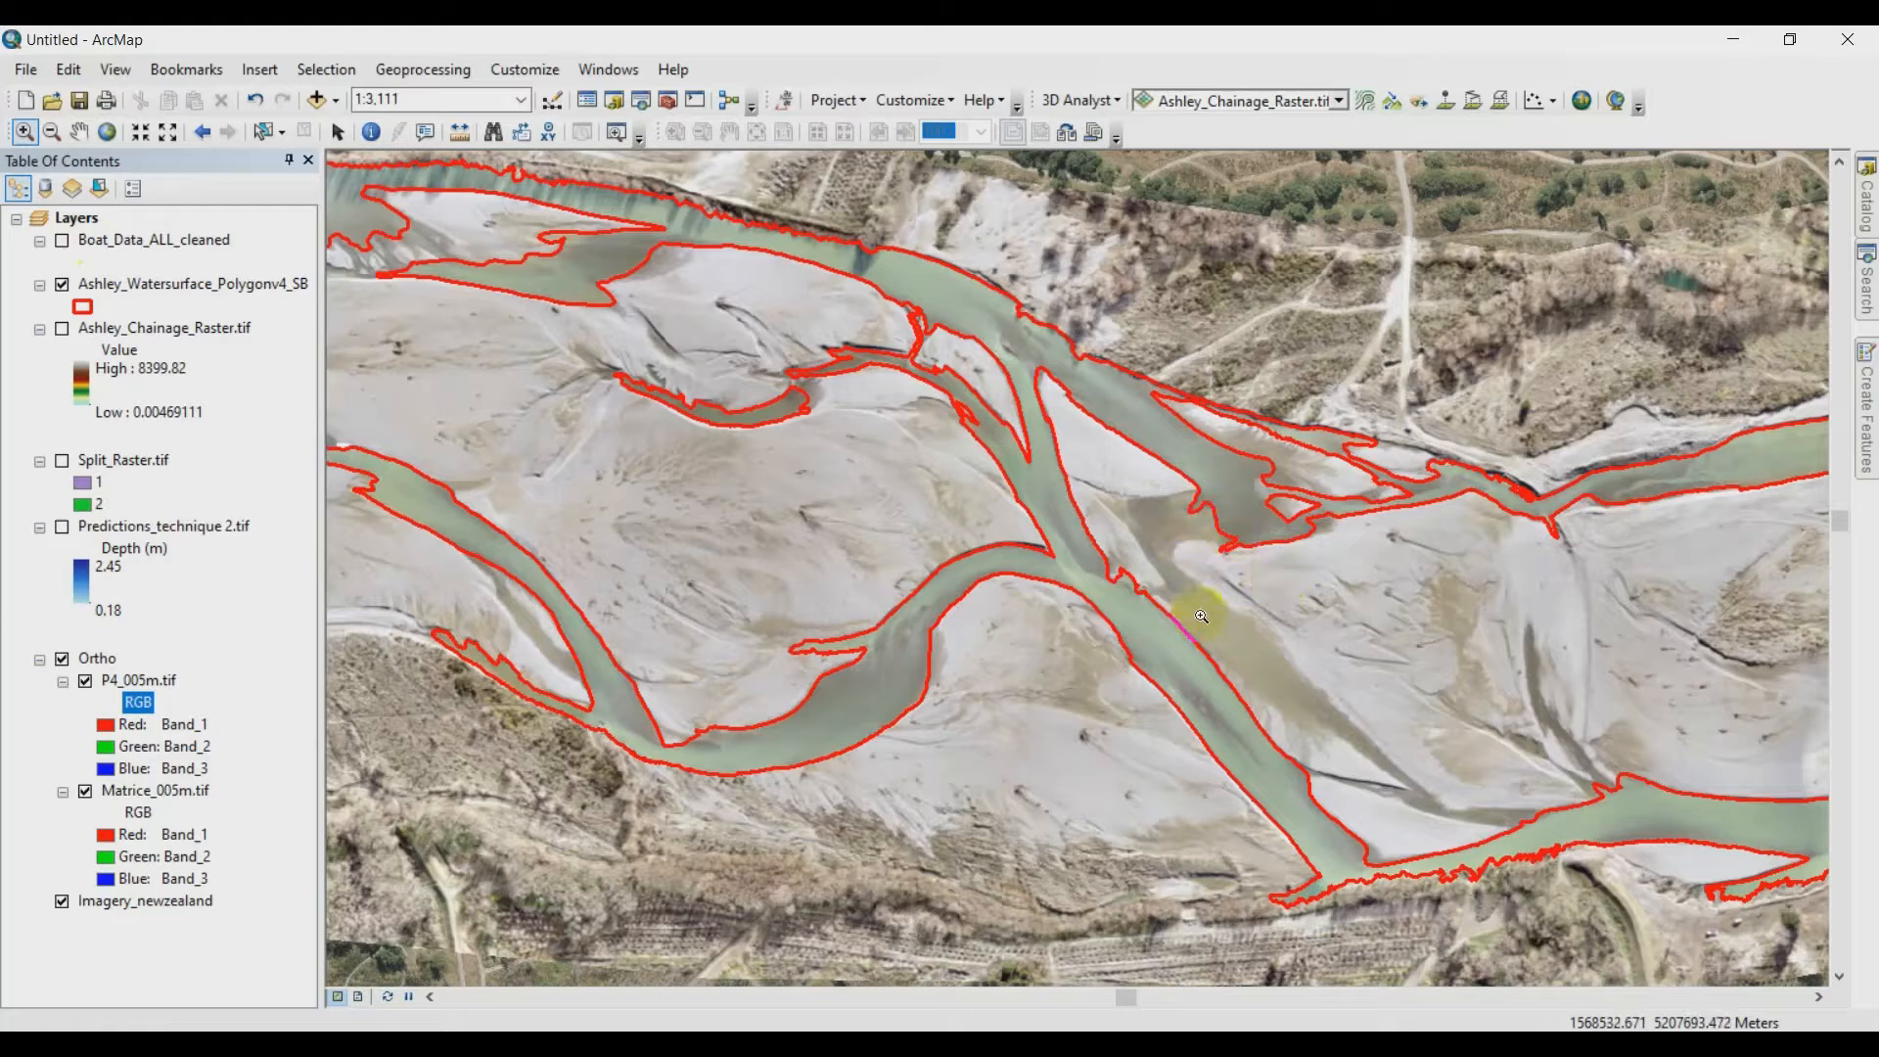
{"action": "left_click_drag", "start_coordinate": [1719, 672], "coordinate": [715, 663]}
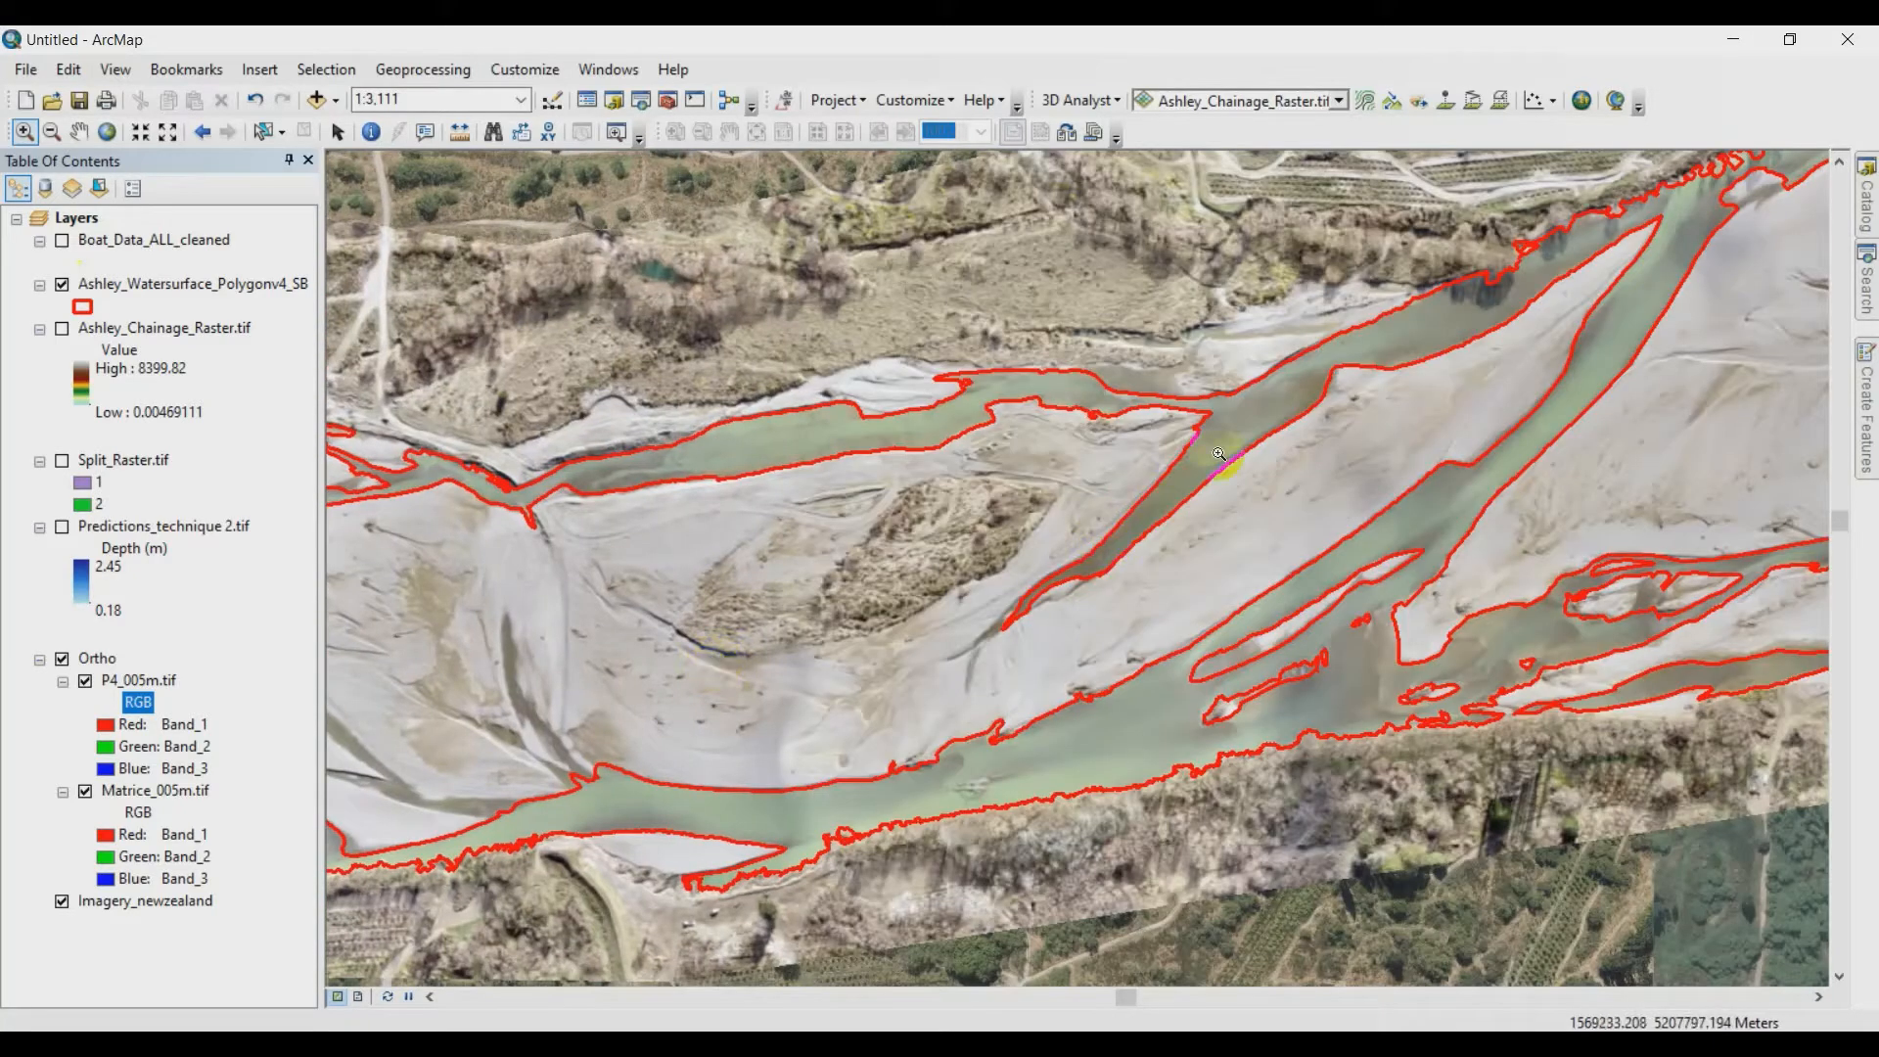
{"action": "left_click_drag", "start_coordinate": [1458, 360], "coordinate": [692, 512]}
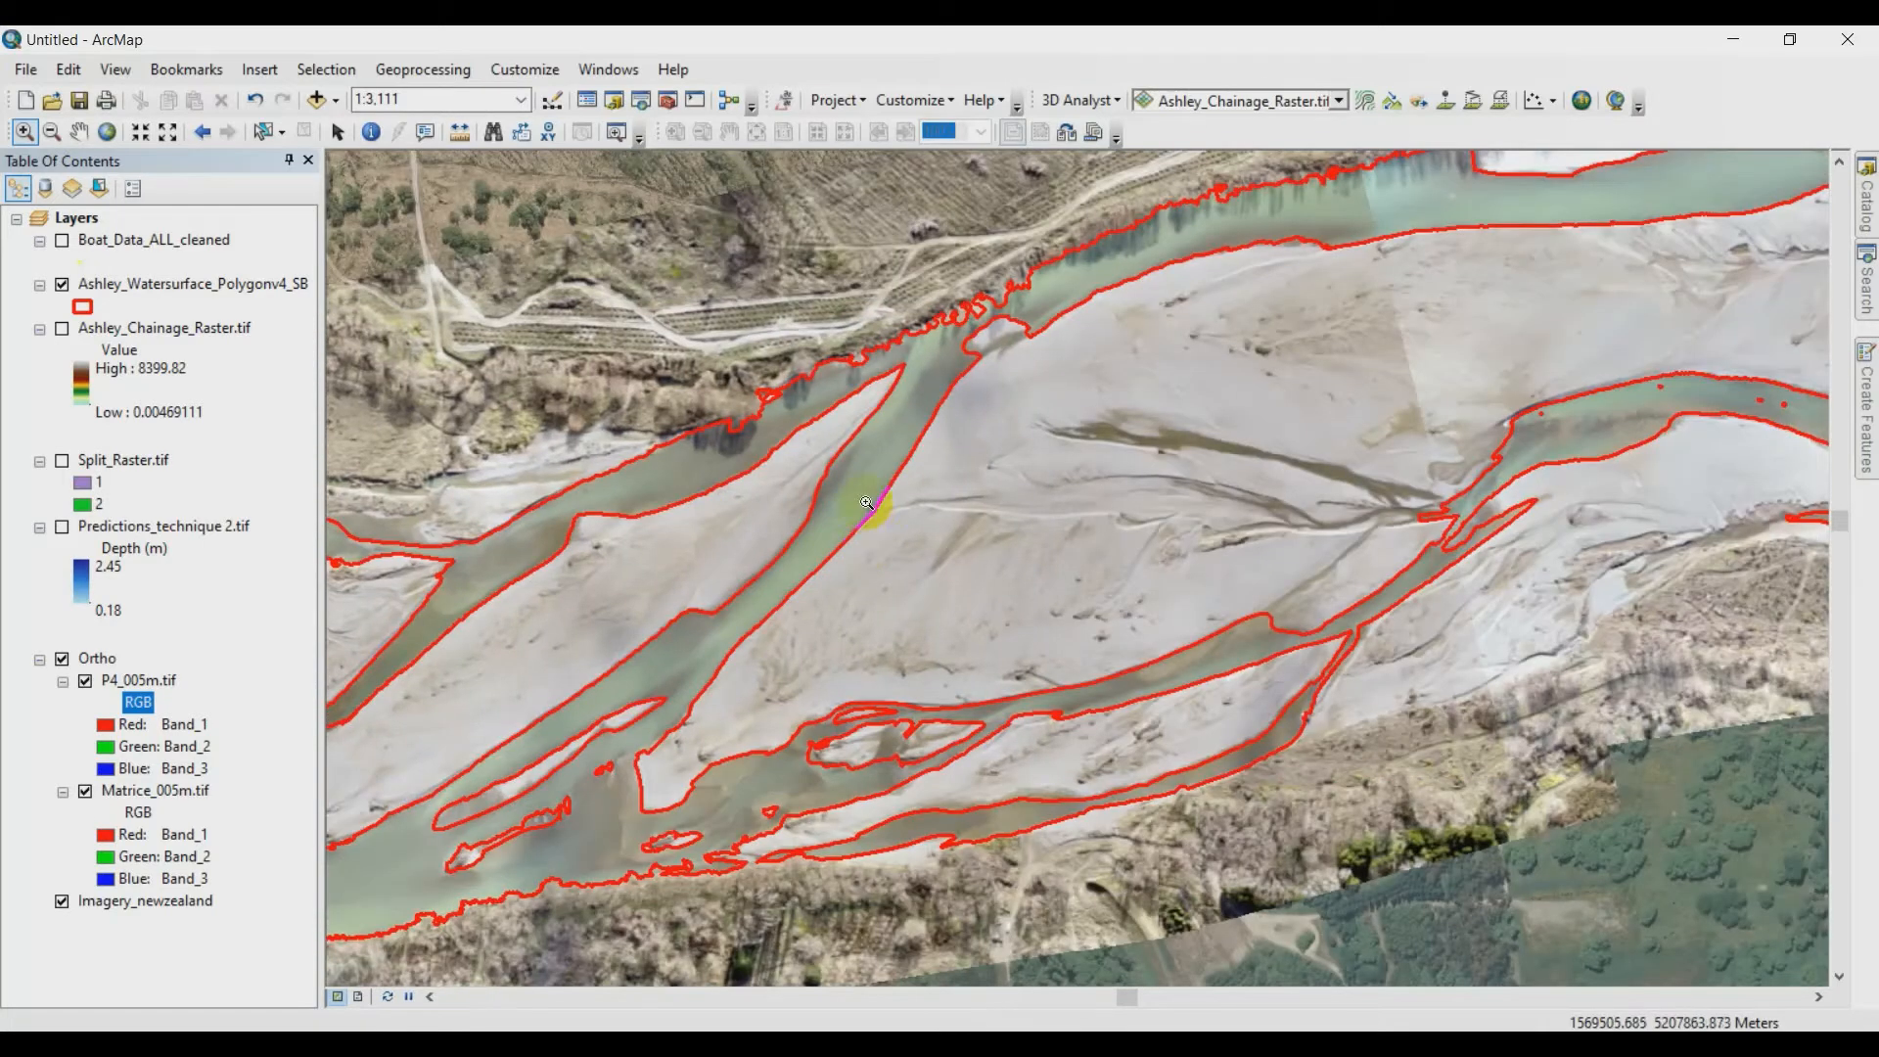
{"action": "left_click_drag", "start_coordinate": [1543, 290], "coordinate": [1099, 424]}
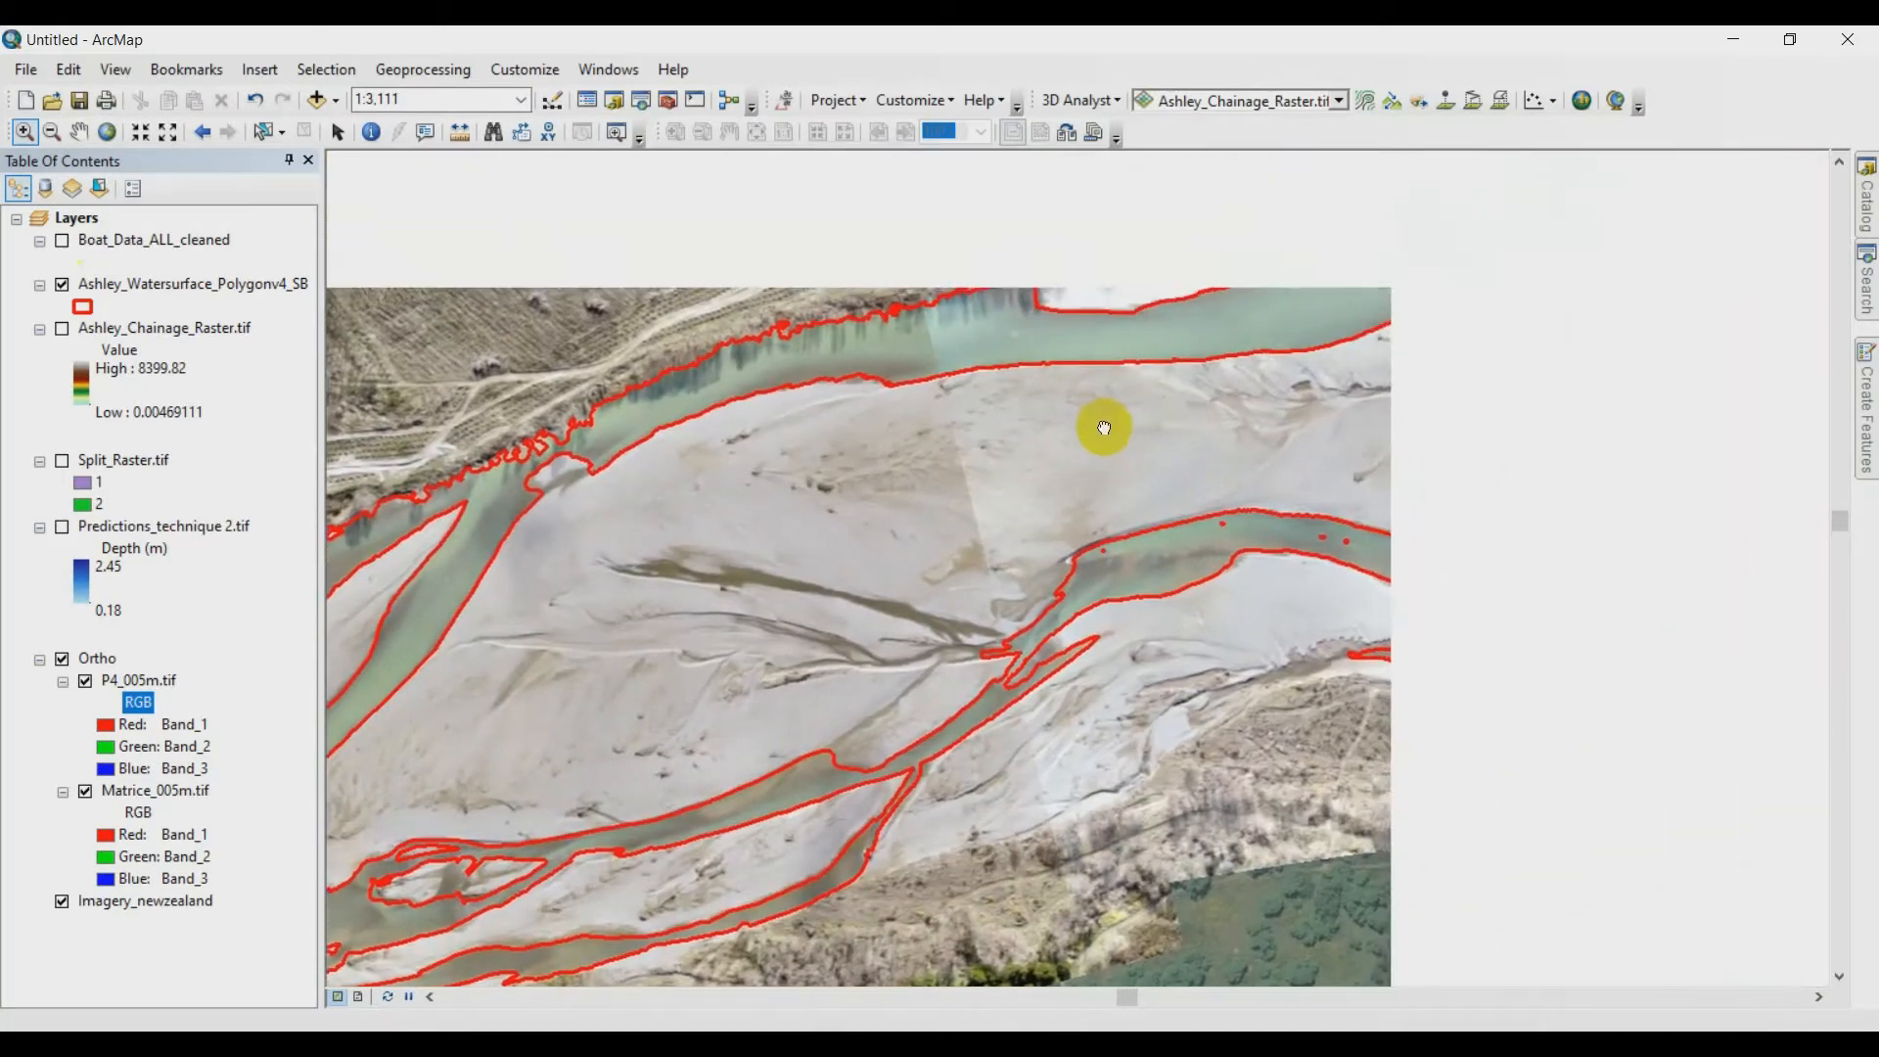
{"action": "scroll", "coordinate": [734, 514], "scroll_direction": "down", "scroll_amount": 5}
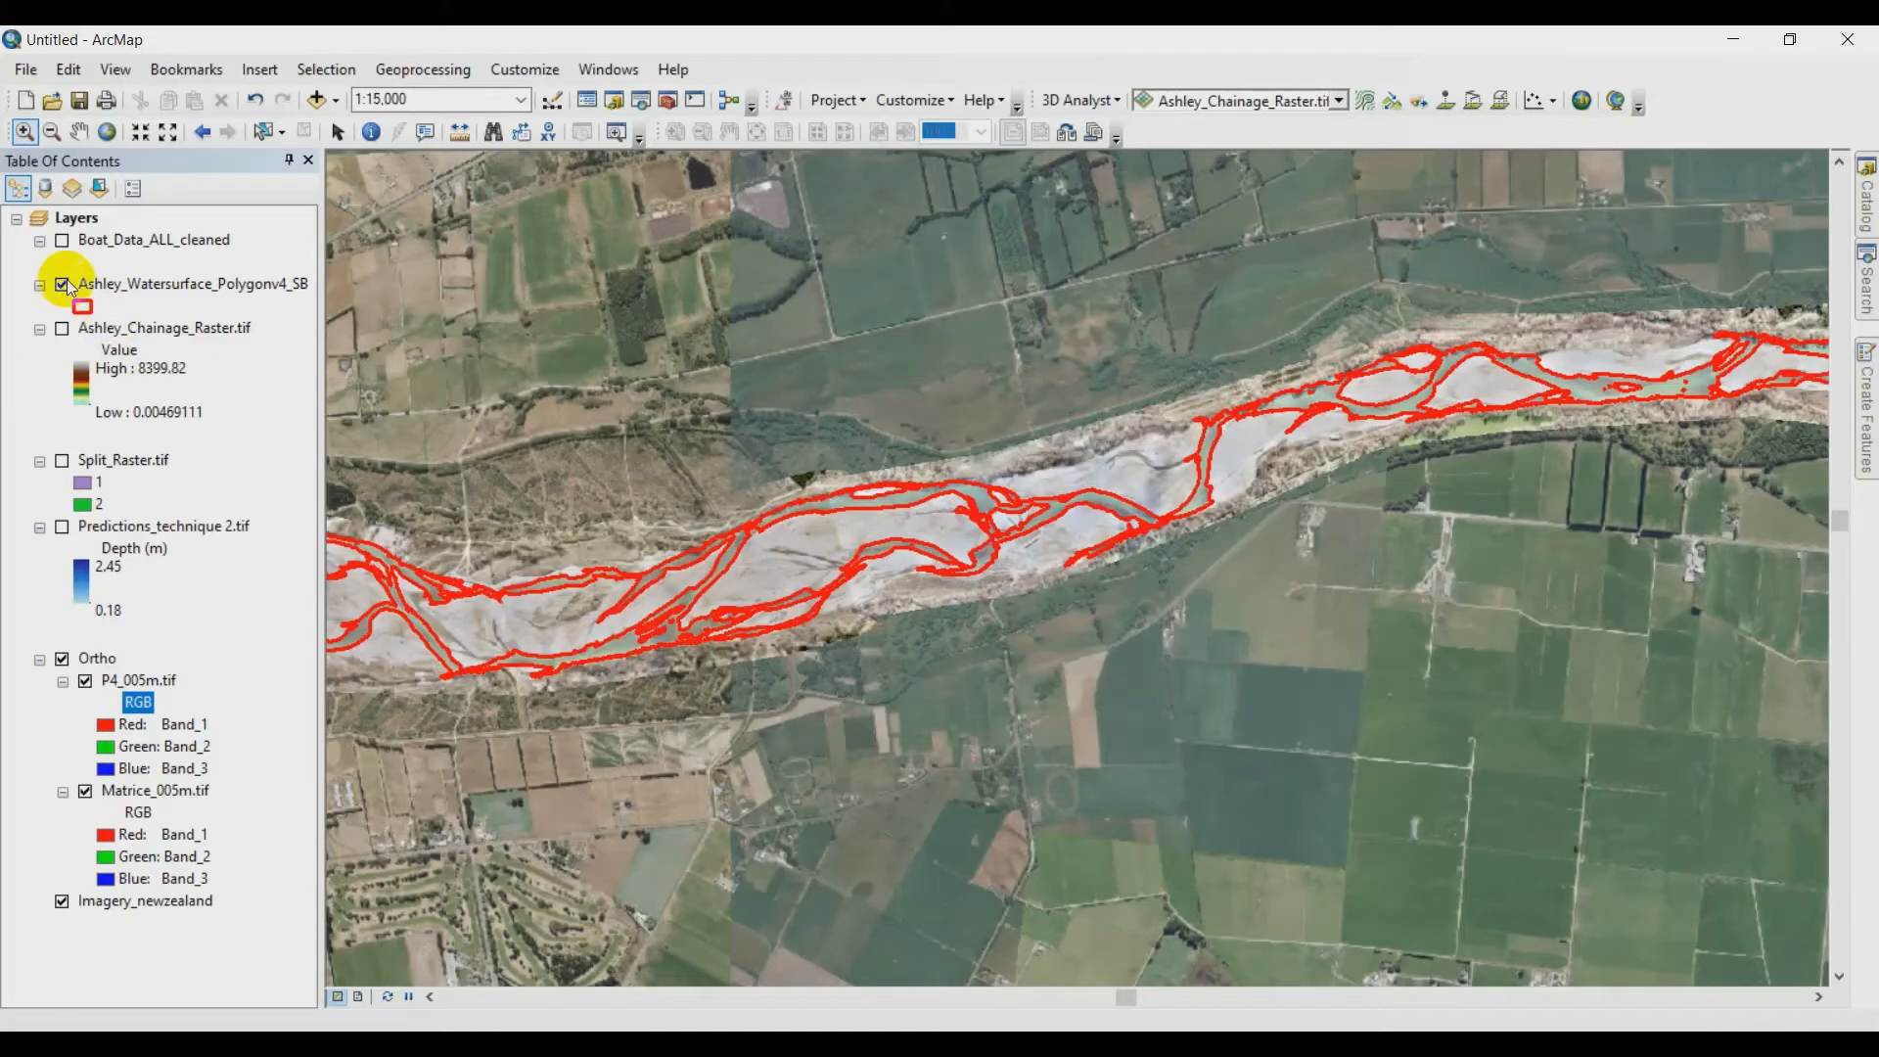
{"action": "left_click", "coordinate": [62, 284]}
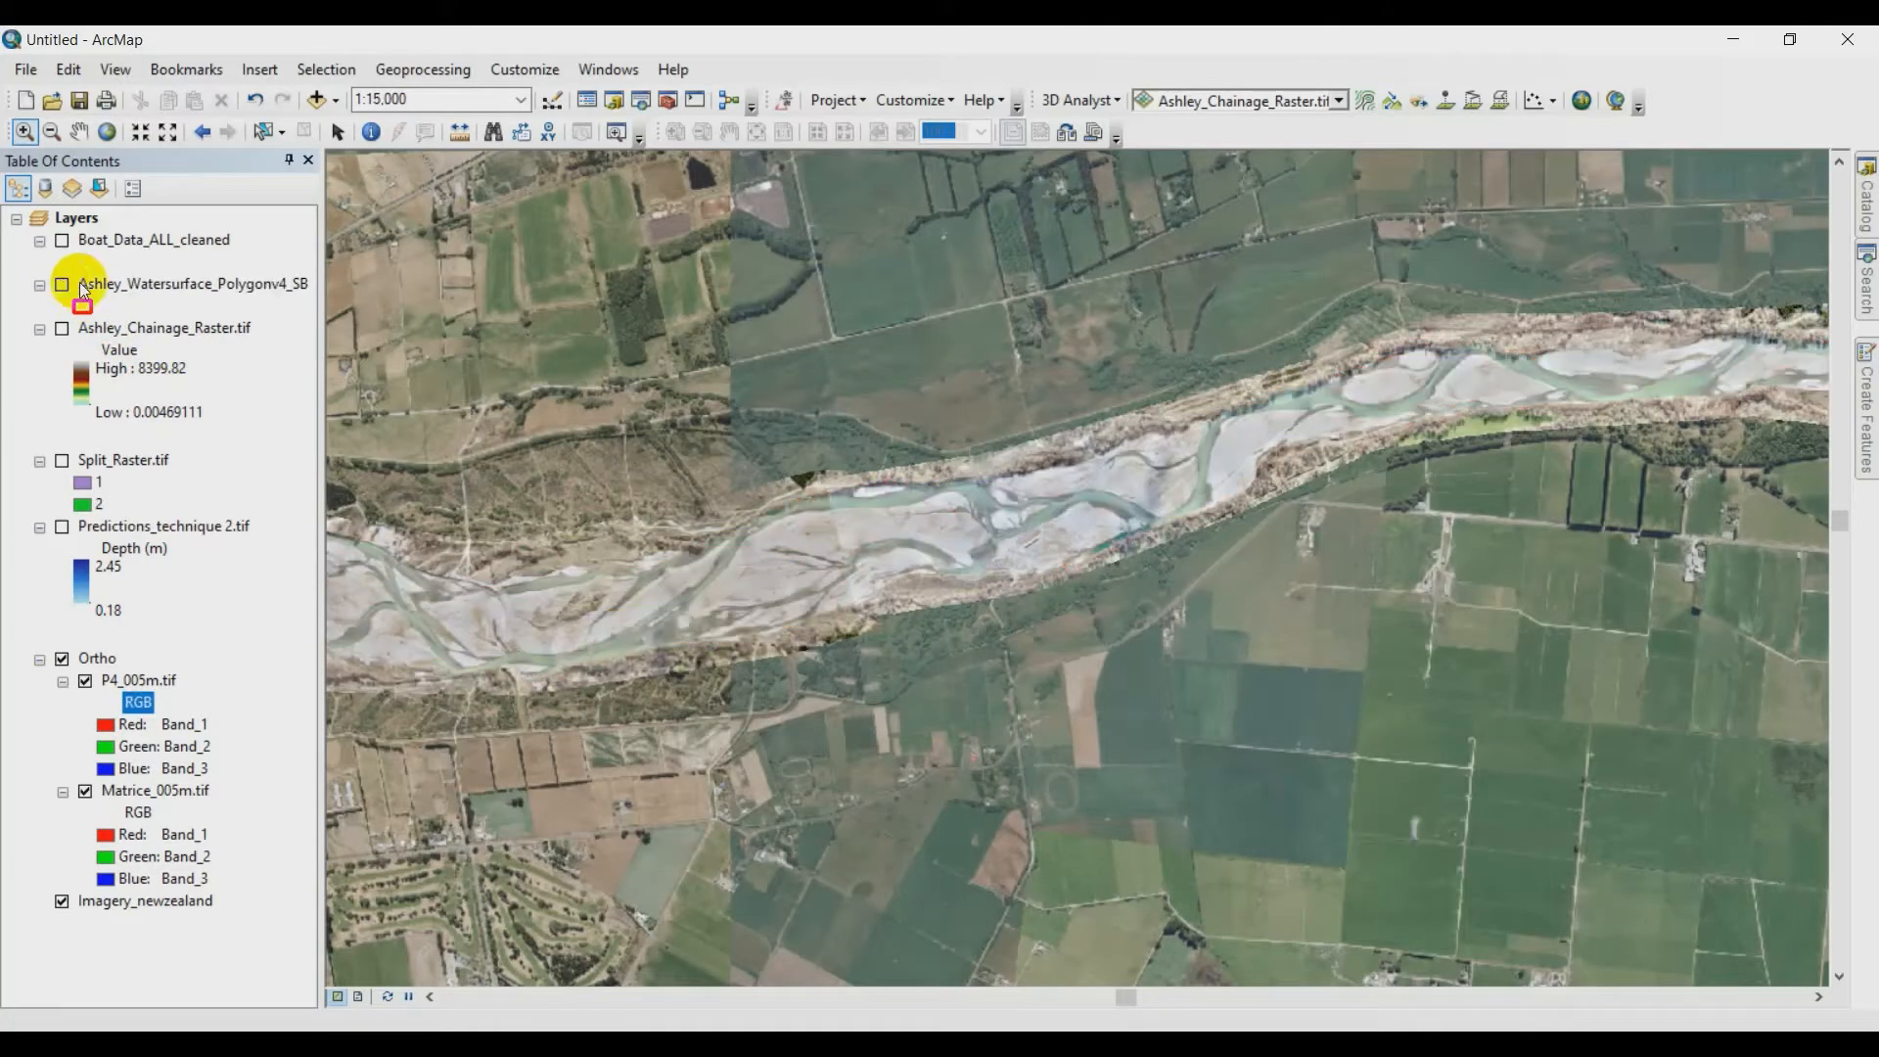
{"action": "scroll", "coordinate": [1030, 499], "scroll_direction": "down", "scroll_amount": 2}
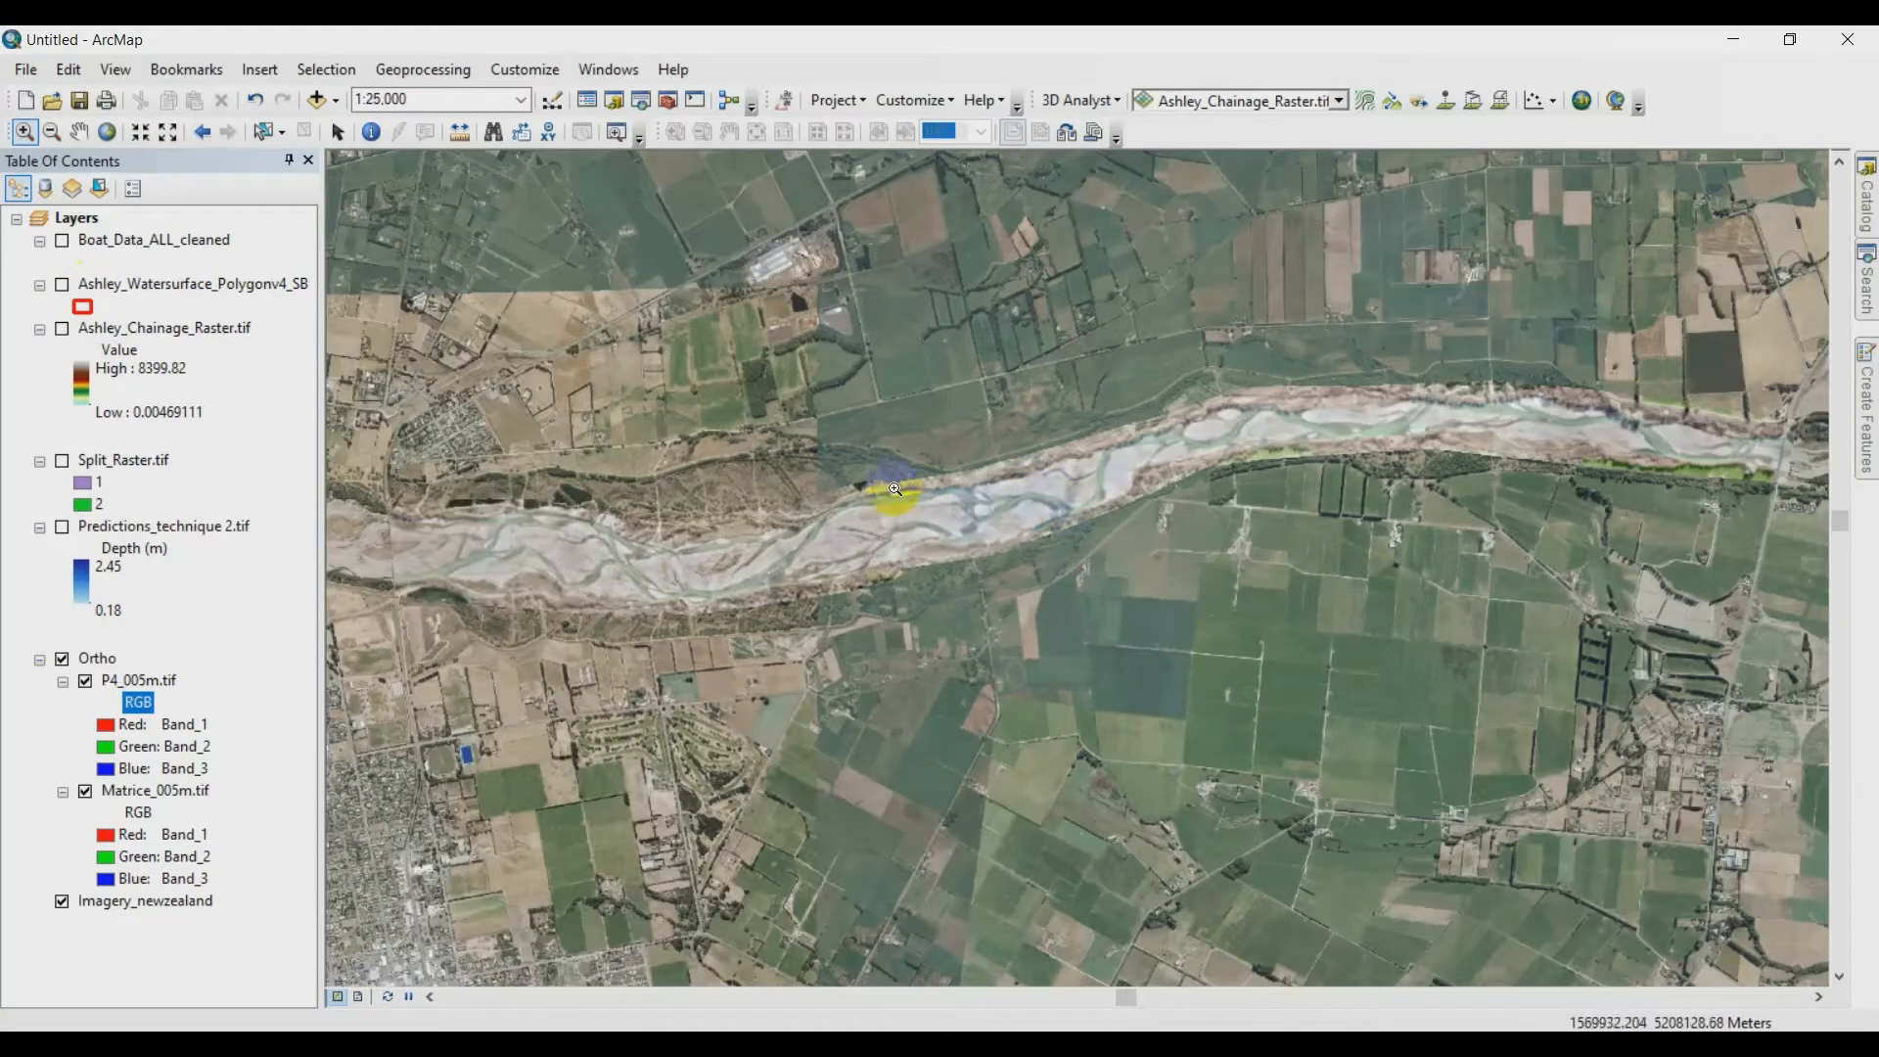
- Display Ashley_Chainage_Raster.tif, view its full extent along the river, and hide it again
{"action": "left_click", "coordinate": [62, 329]}
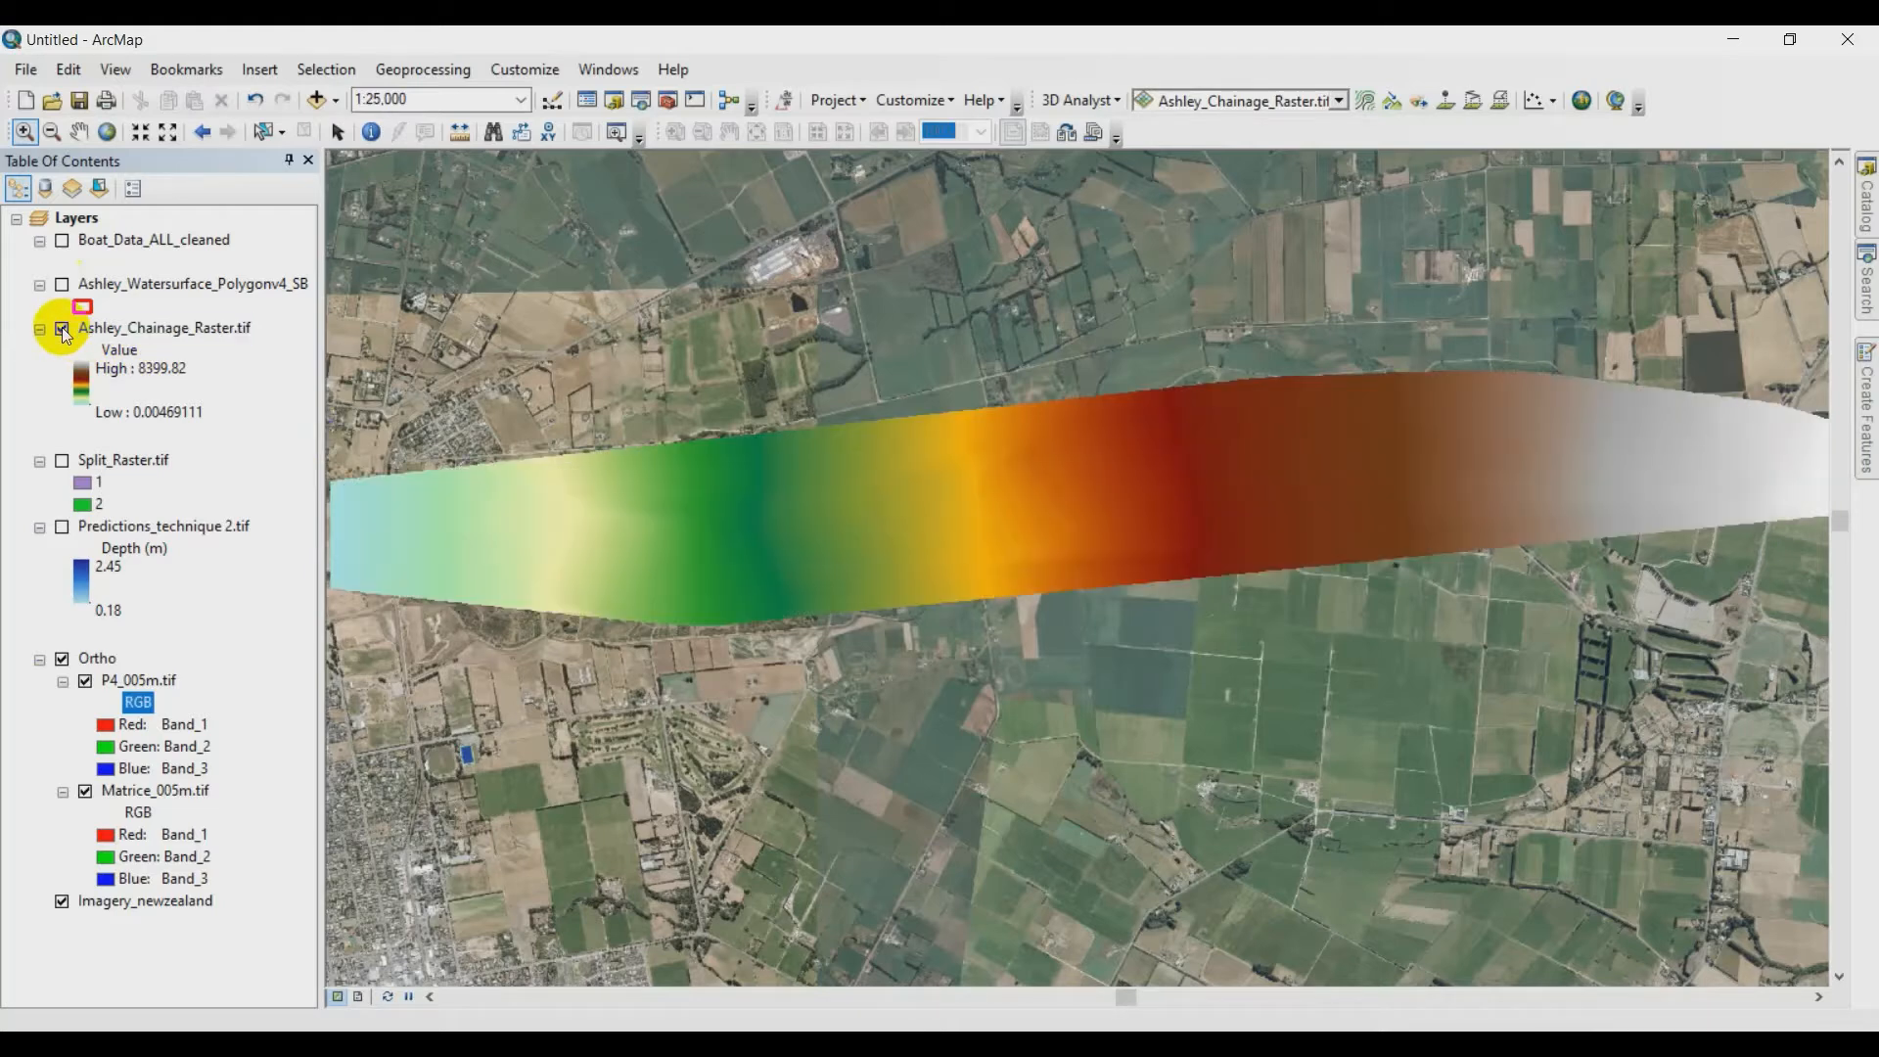
{"action": "scroll", "coordinate": [549, 568], "scroll_direction": "down", "scroll_amount": 1}
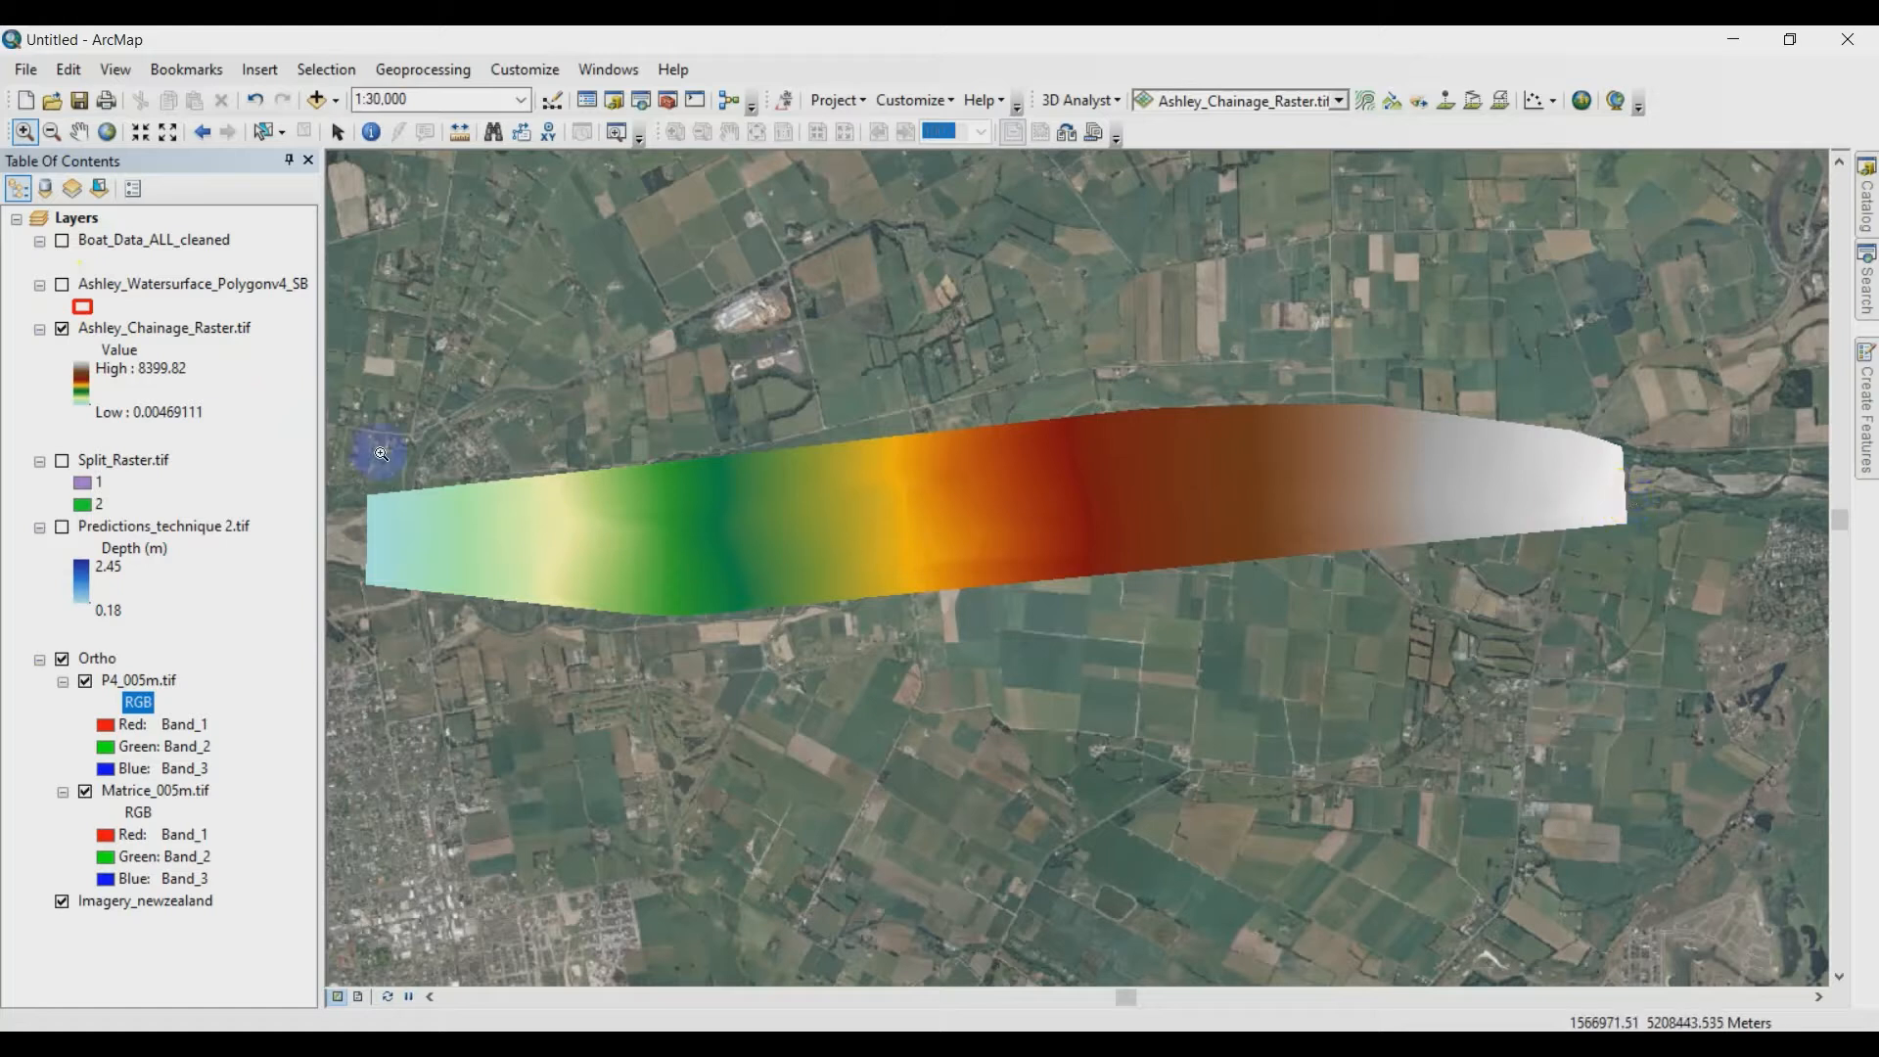
{"action": "left_click", "coordinate": [62, 329]}
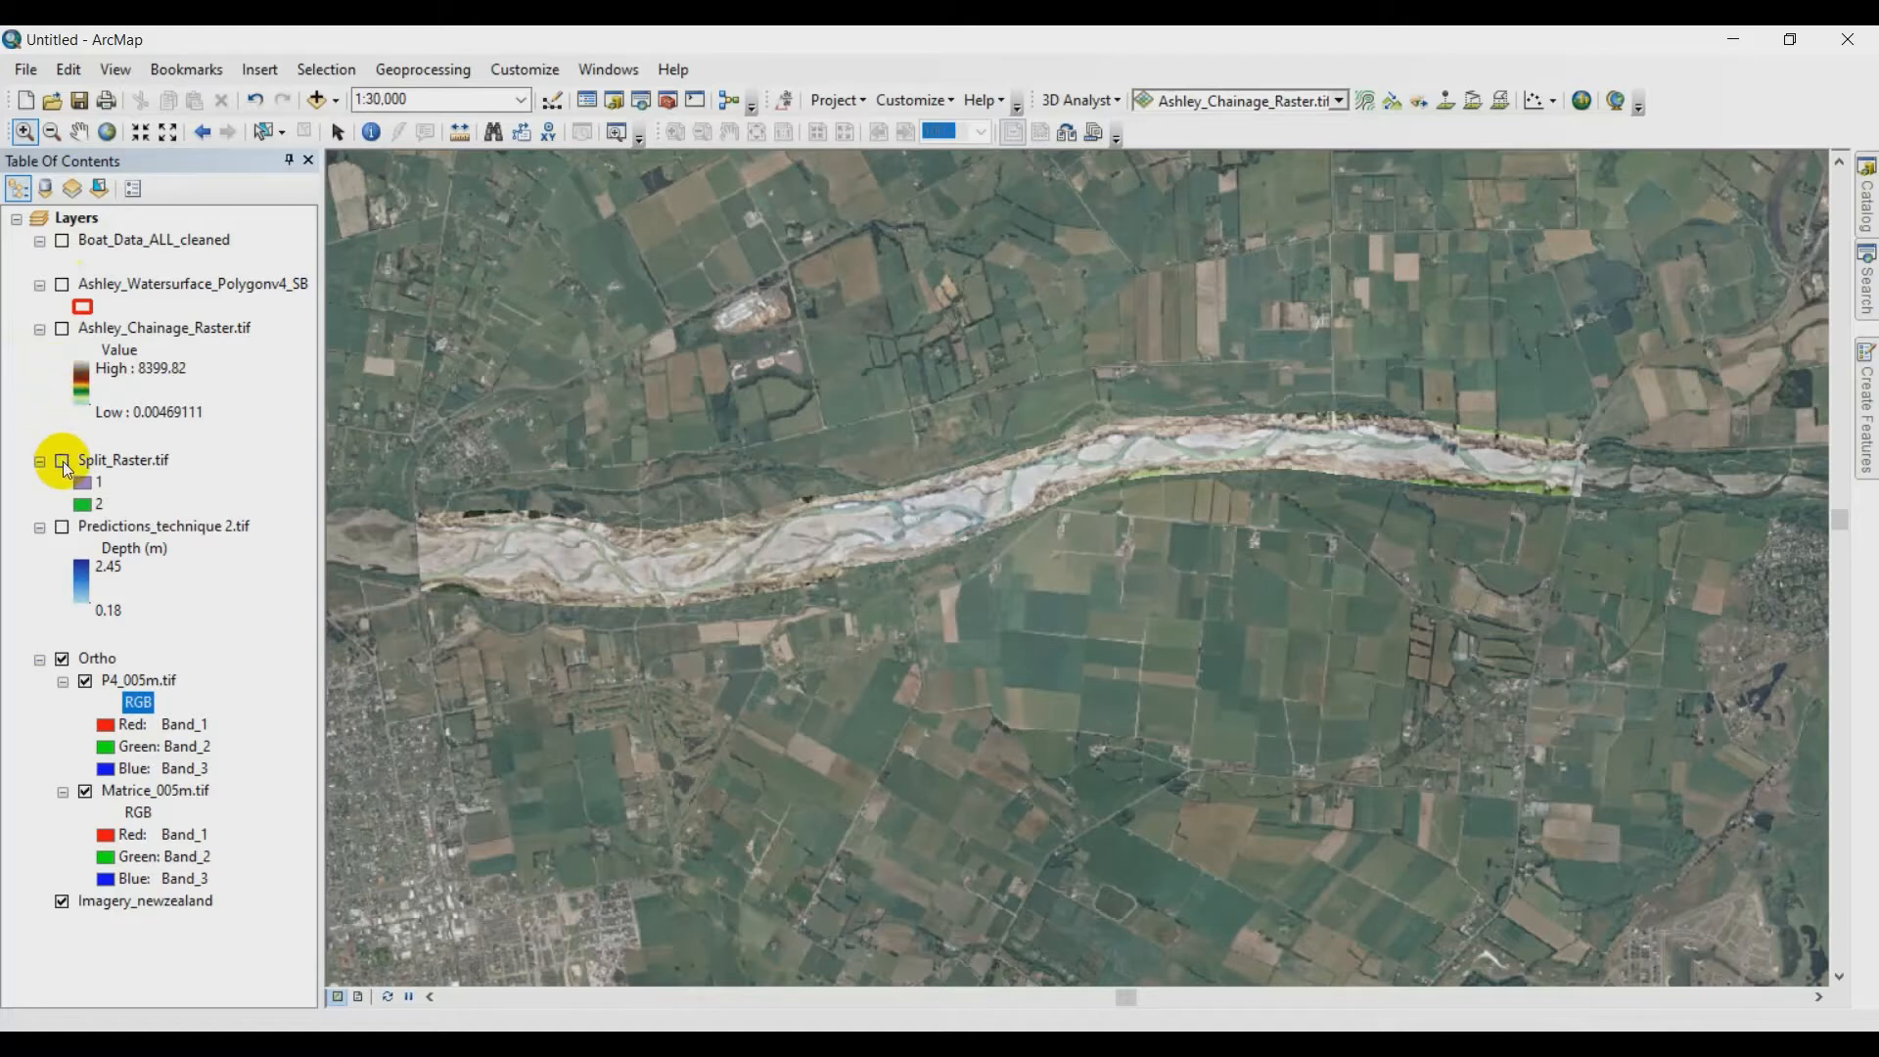
- Display Split_Raster.tif and examine the boundary between zones 1 and 2 and their extent along the river
{"action": "left_click", "coordinate": [63, 461]}
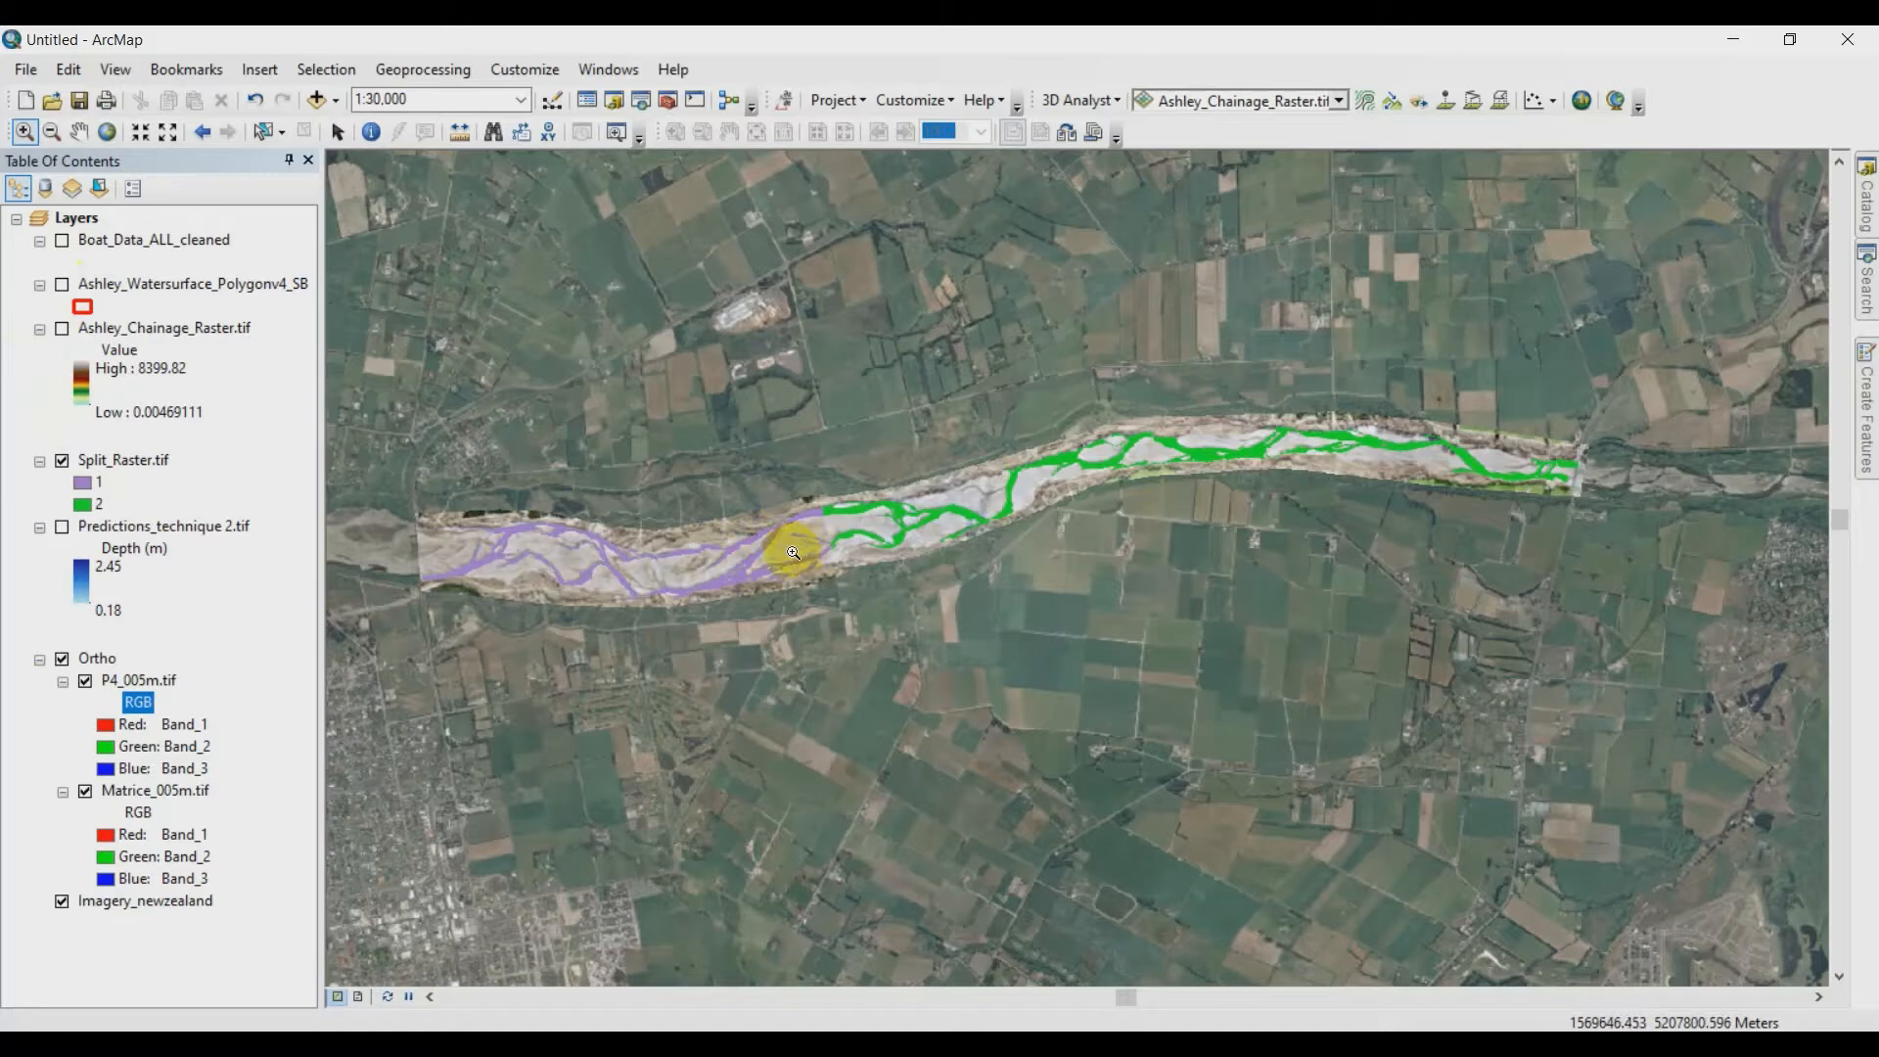
{"action": "scroll", "coordinate": [792, 551], "scroll_direction": "up", "scroll_amount": 4}
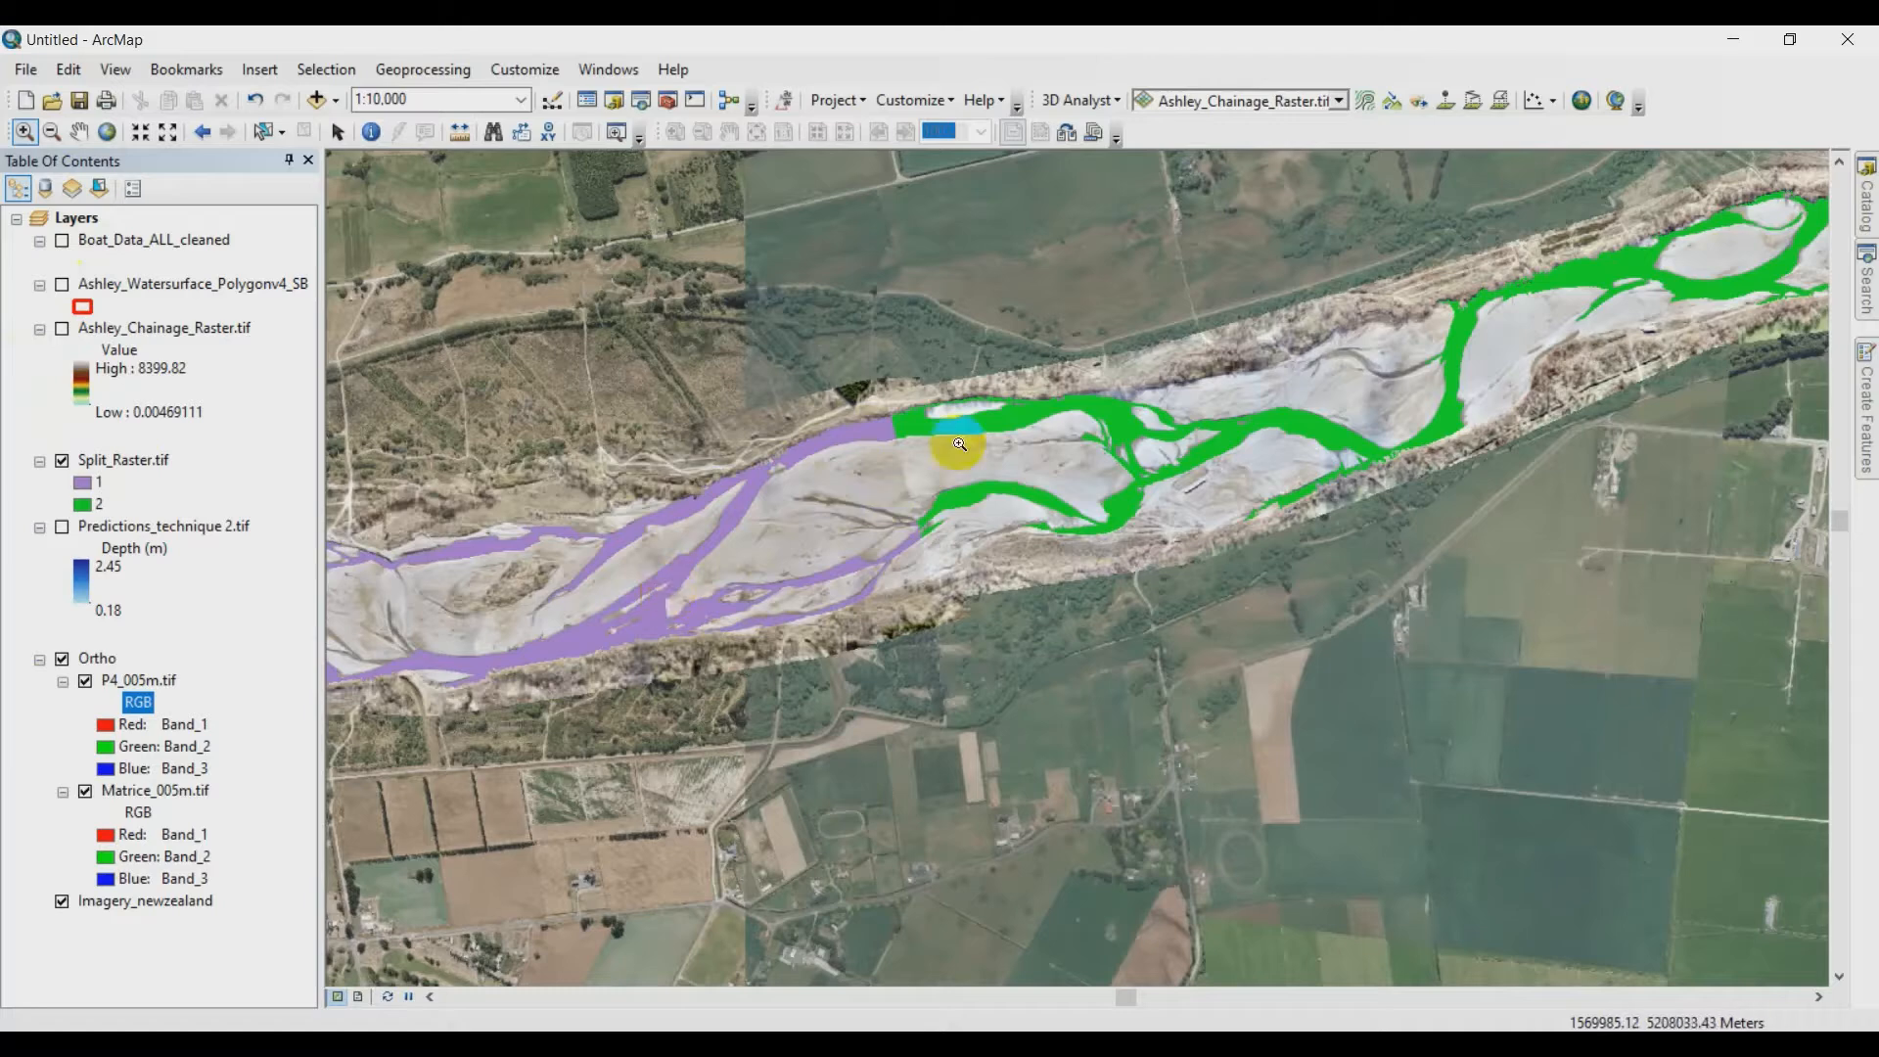
{"action": "scroll", "coordinate": [1130, 438], "scroll_direction": "down", "scroll_amount": 4}
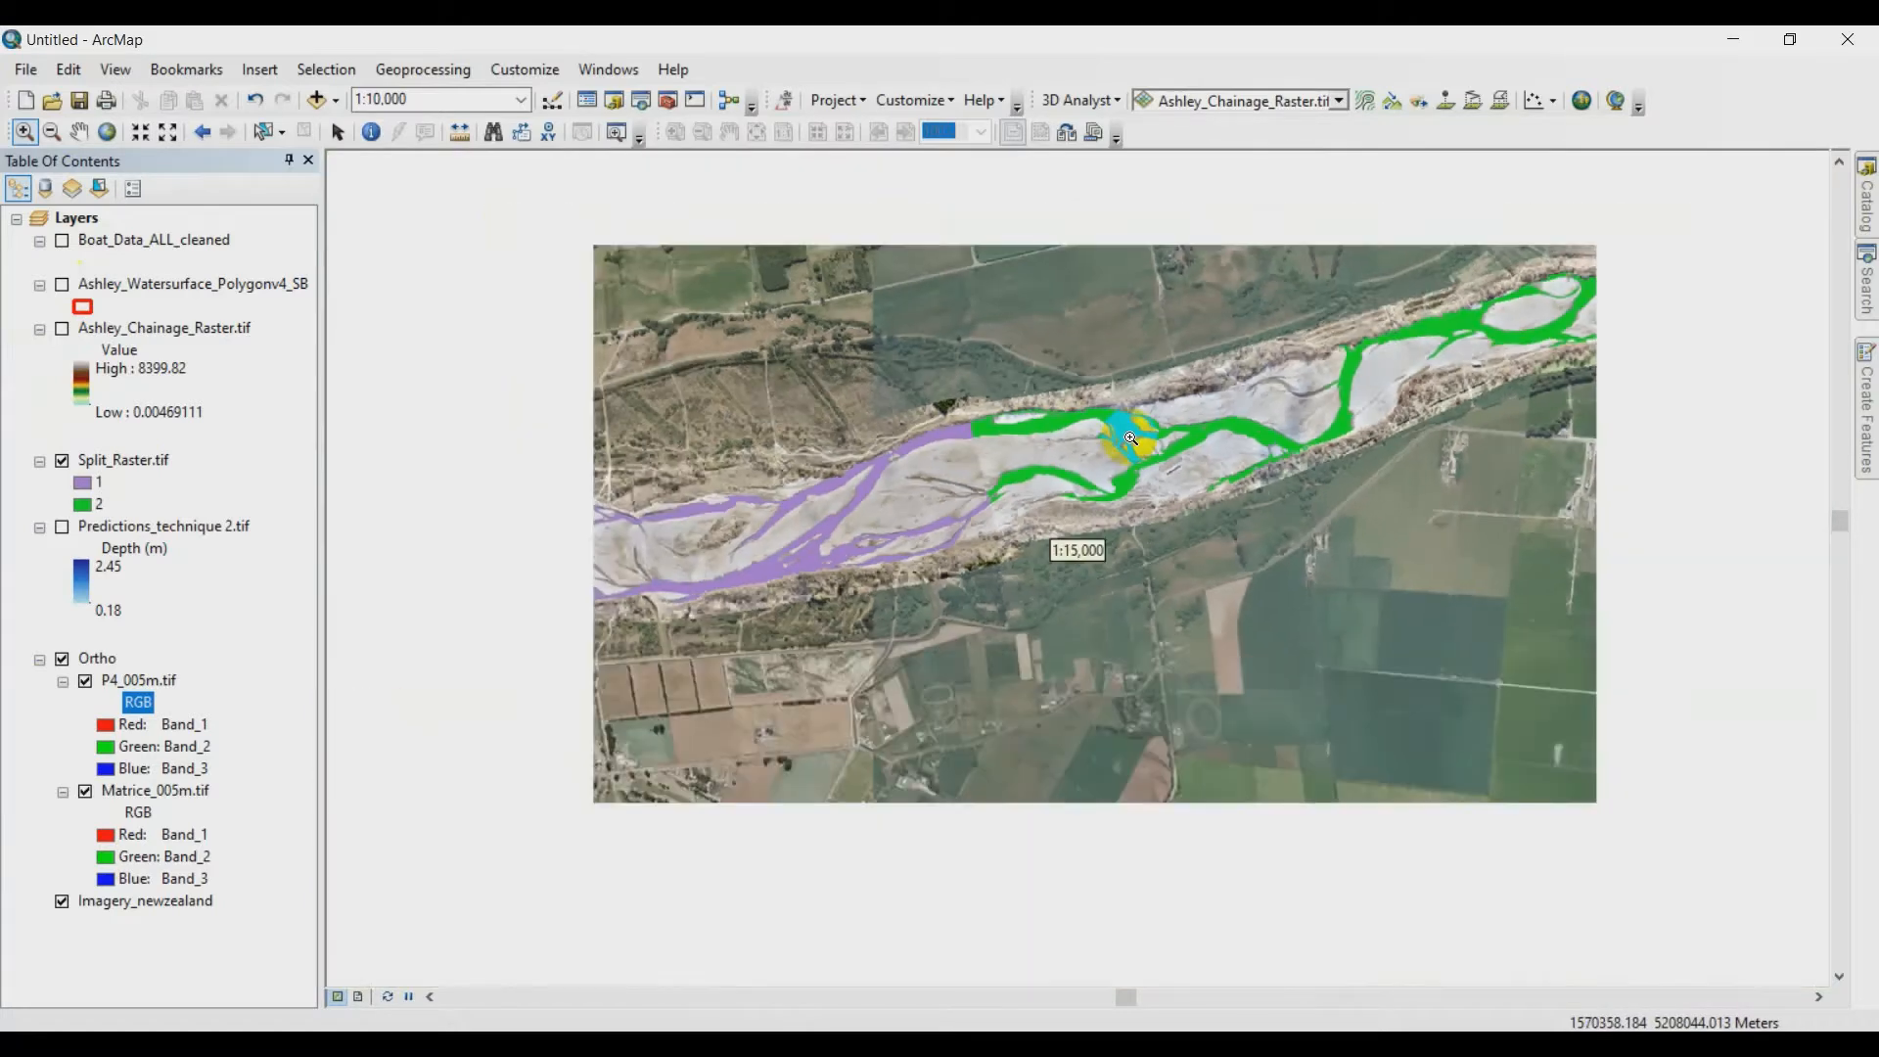
{"action": "scroll", "coordinate": [1117, 423], "scroll_direction": "down", "scroll_amount": 1}
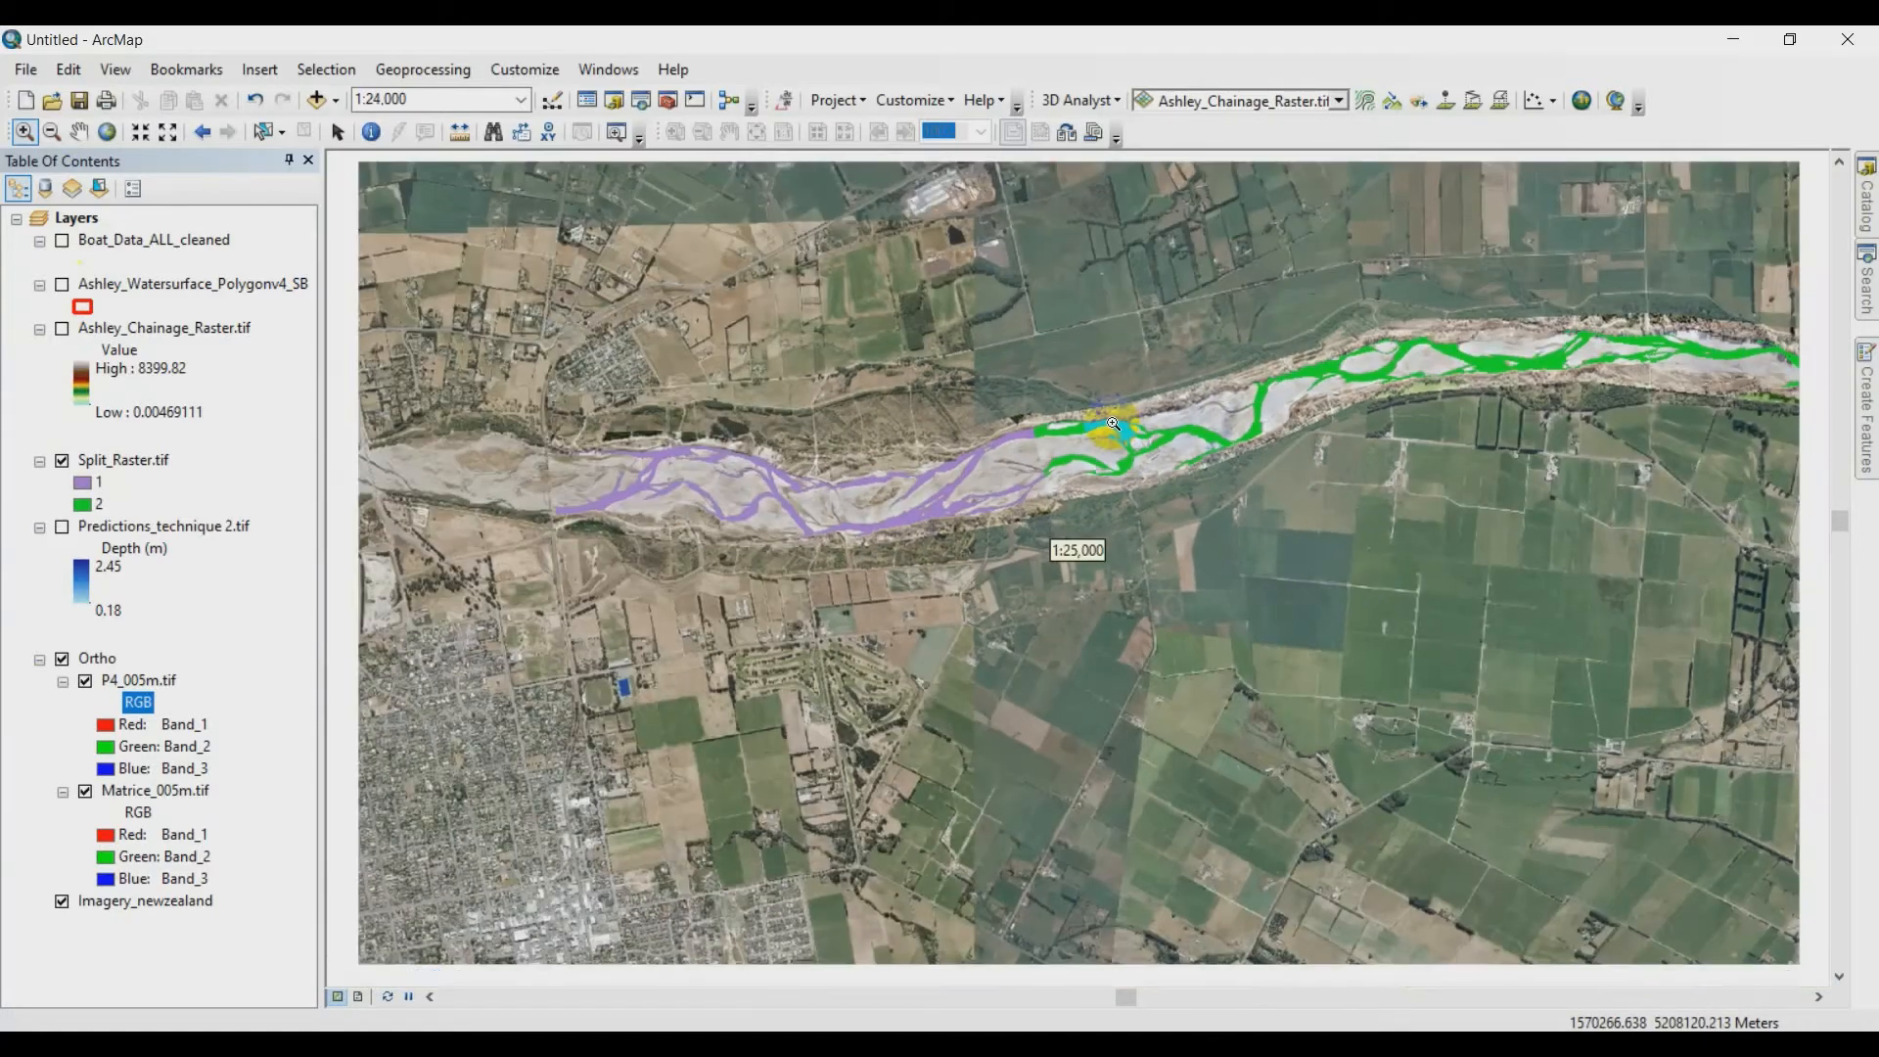
{"action": "left_click_drag", "start_coordinate": [1299, 406], "coordinate": [1111, 444]}
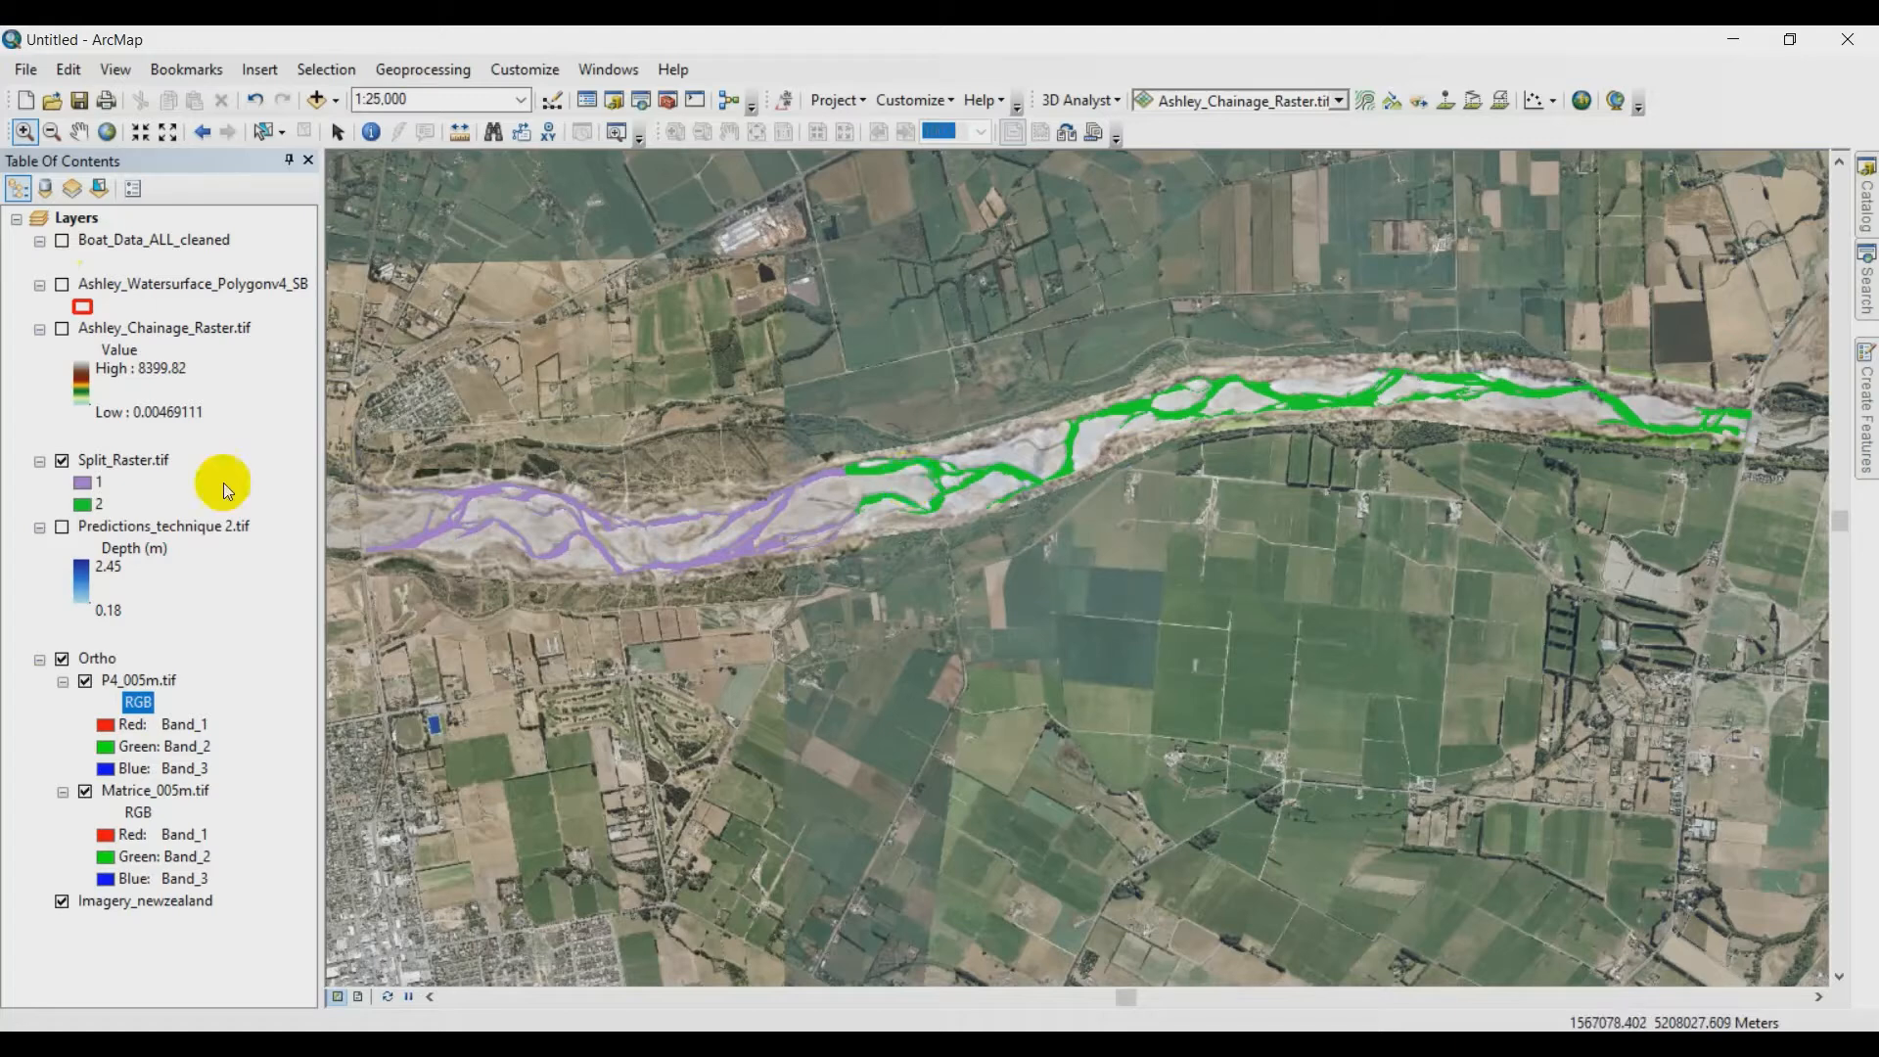
- Hide Split_Raster.tif, display Predictions_technique 2.tif, and inspect the predicted depths just east of the zone boundary
{"action": "left_click", "coordinate": [62, 461]}
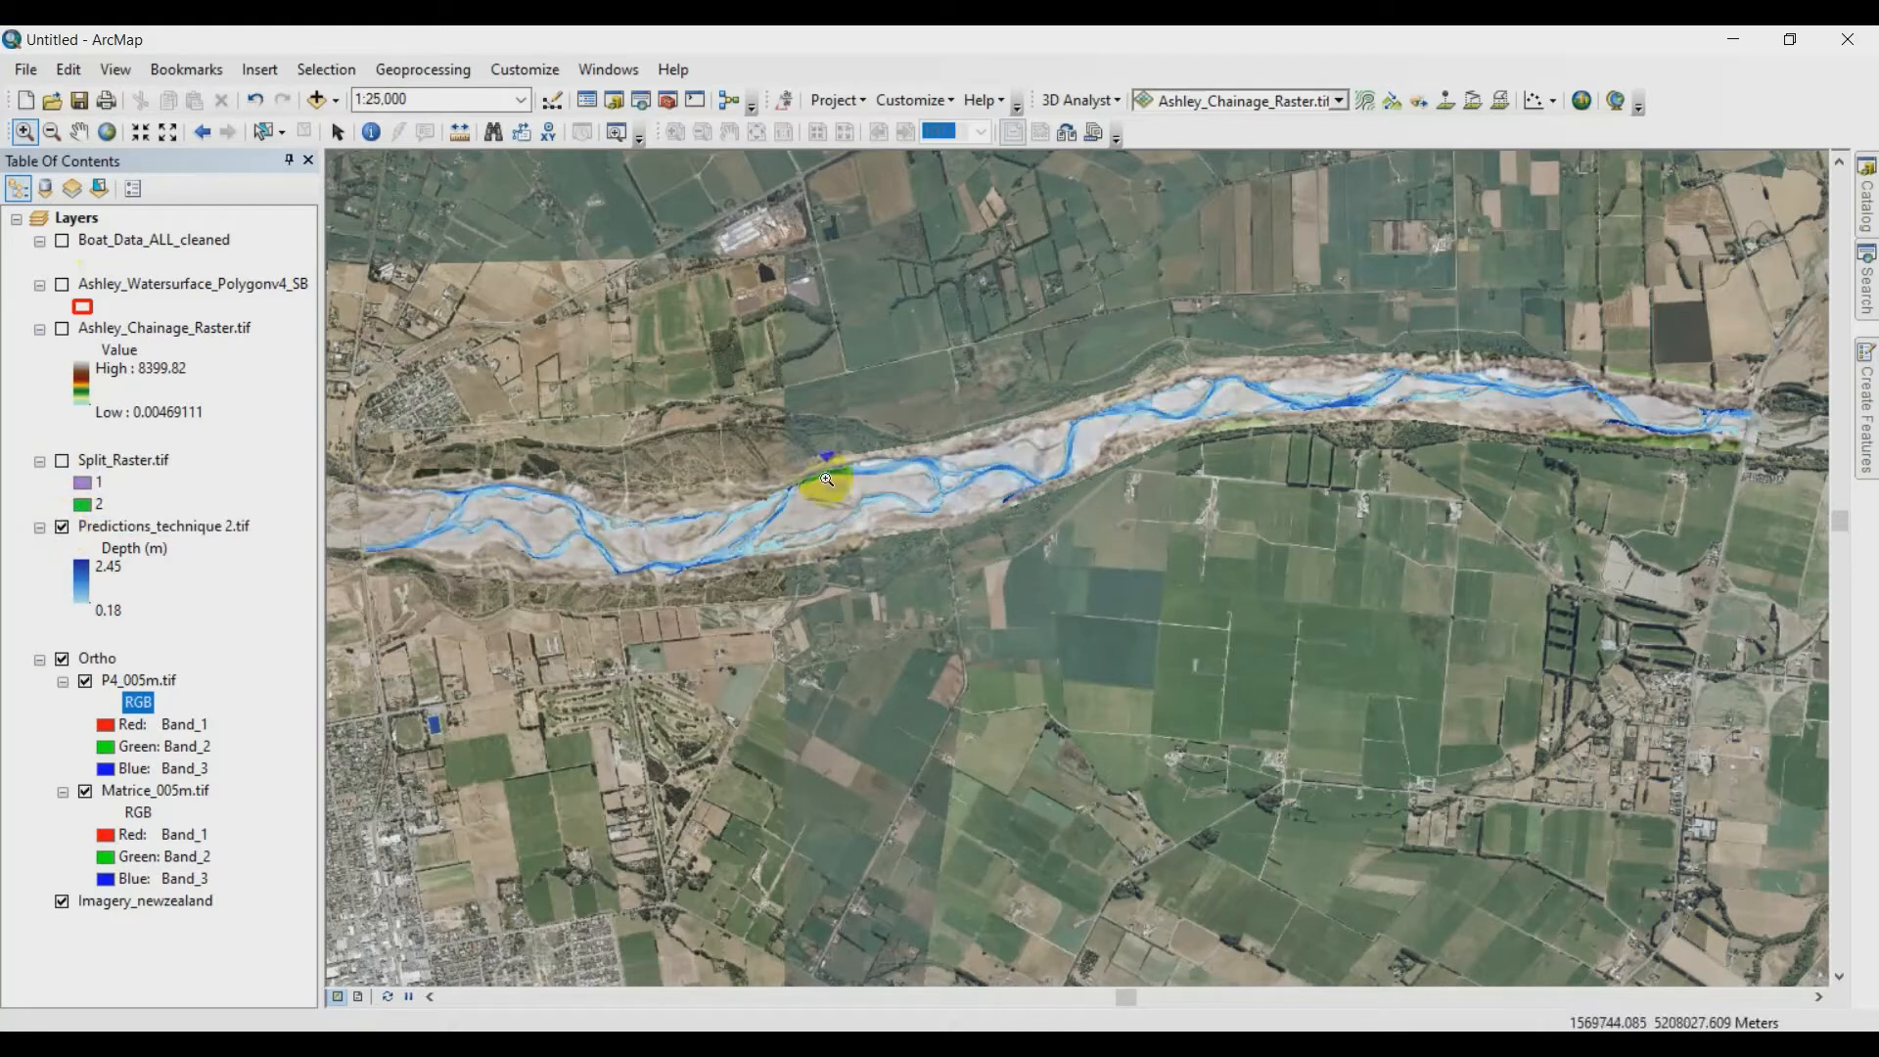
{"action": "left_click_drag", "start_coordinate": [814, 455], "coordinate": [964, 521]}
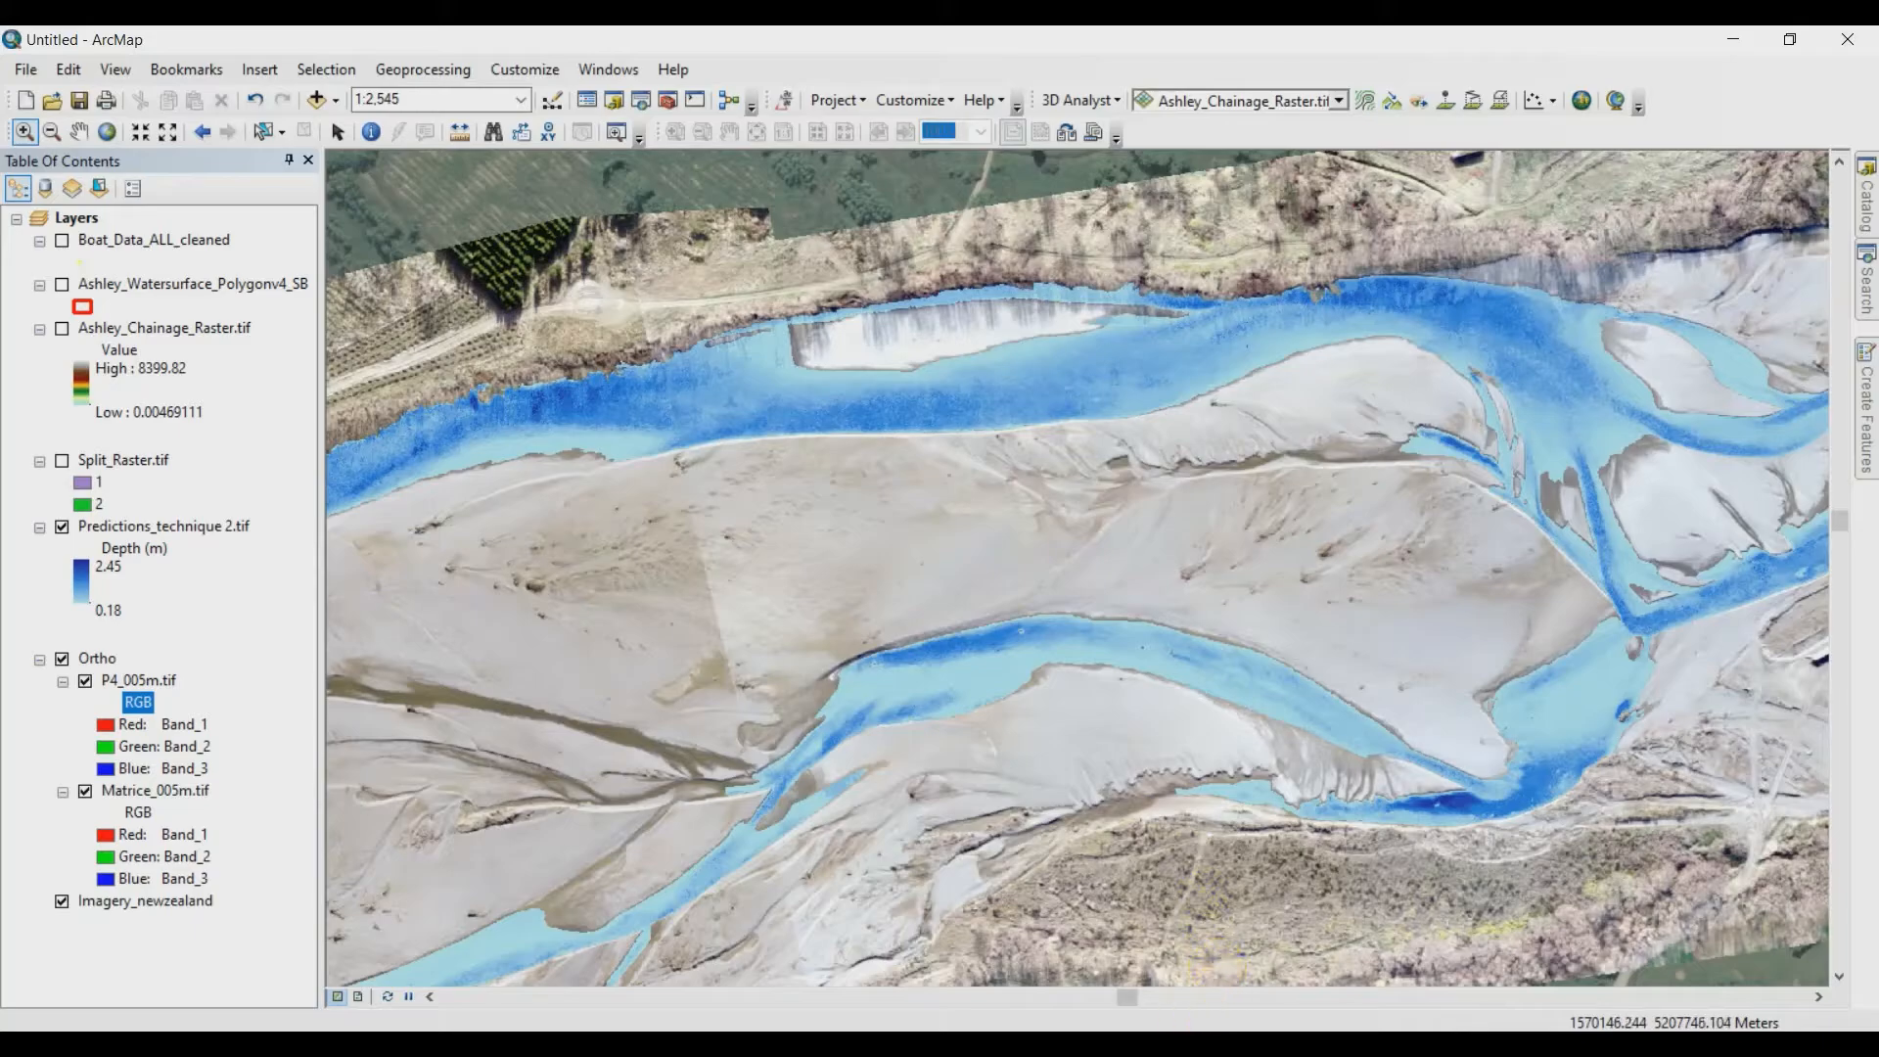
- Switch to the home screen of the Optical Bathymetry Toolkit
{"action": "key", "text": "alt+Tab"}
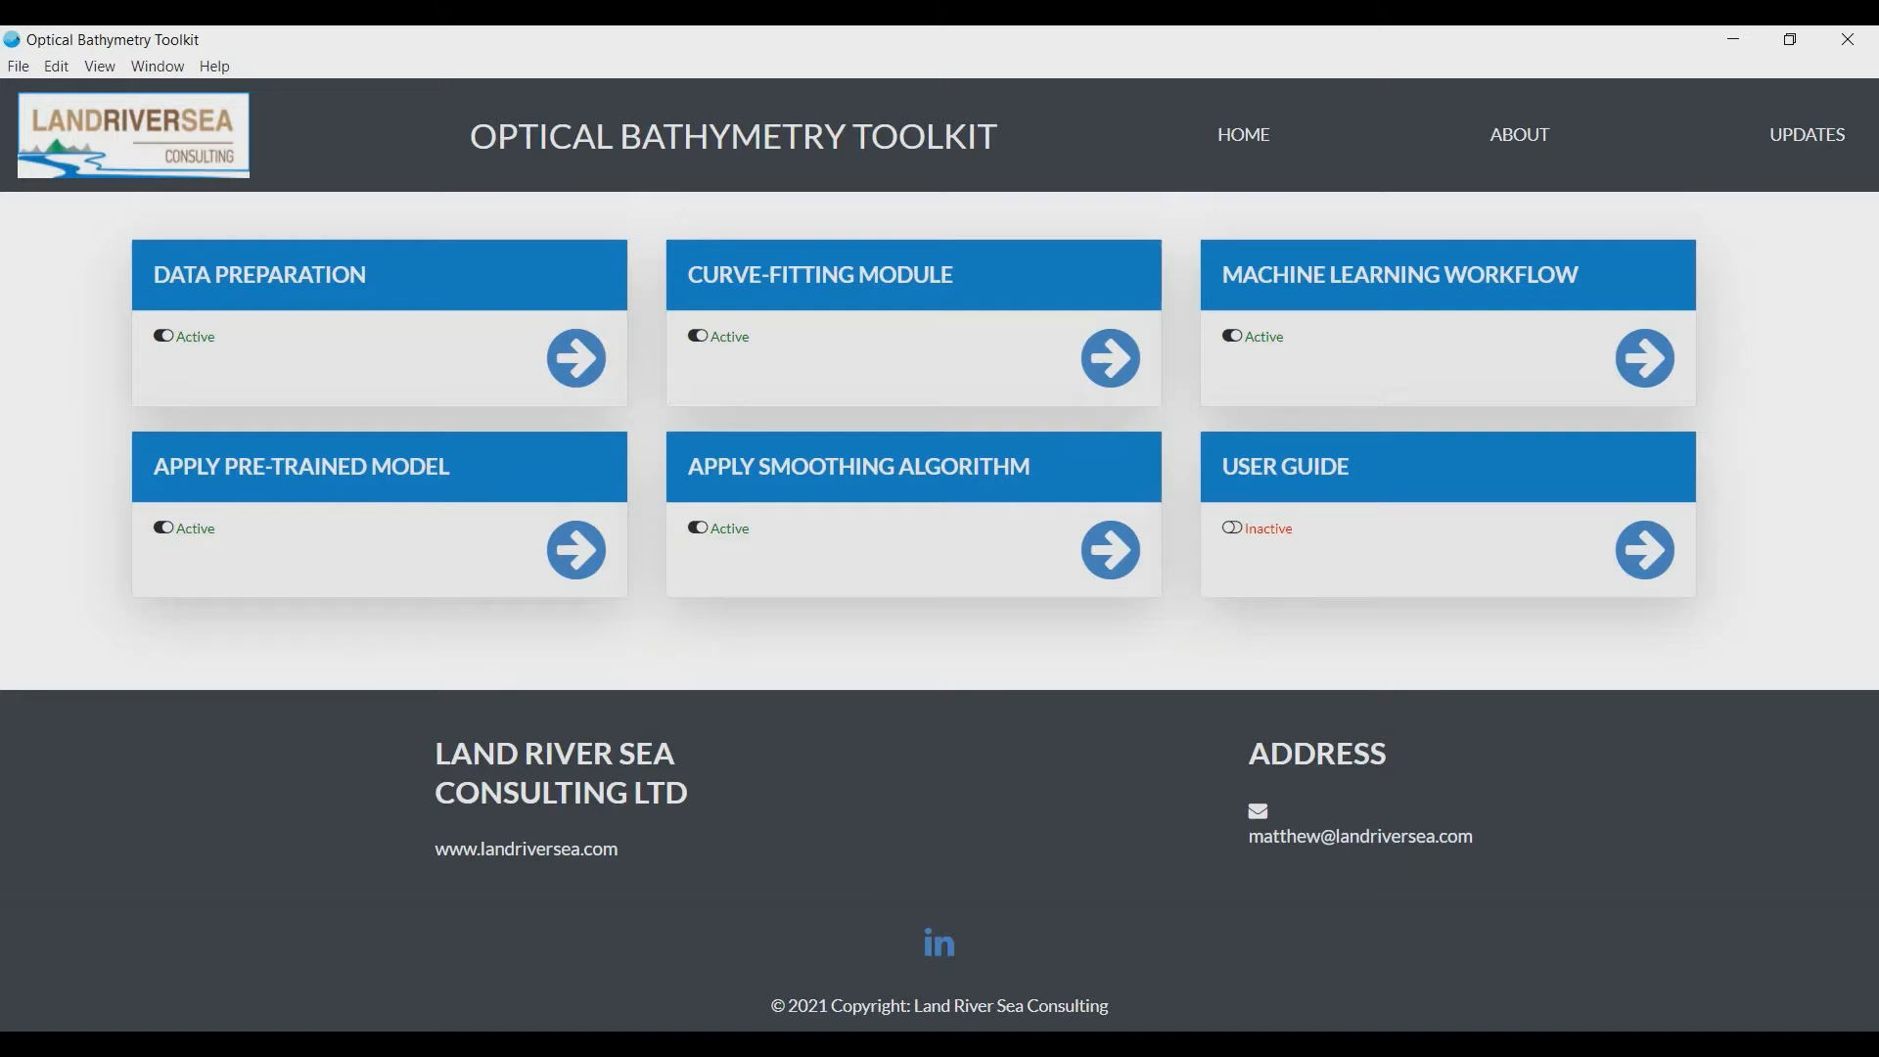
{"action": "left_click", "coordinate": [1133, 499]}
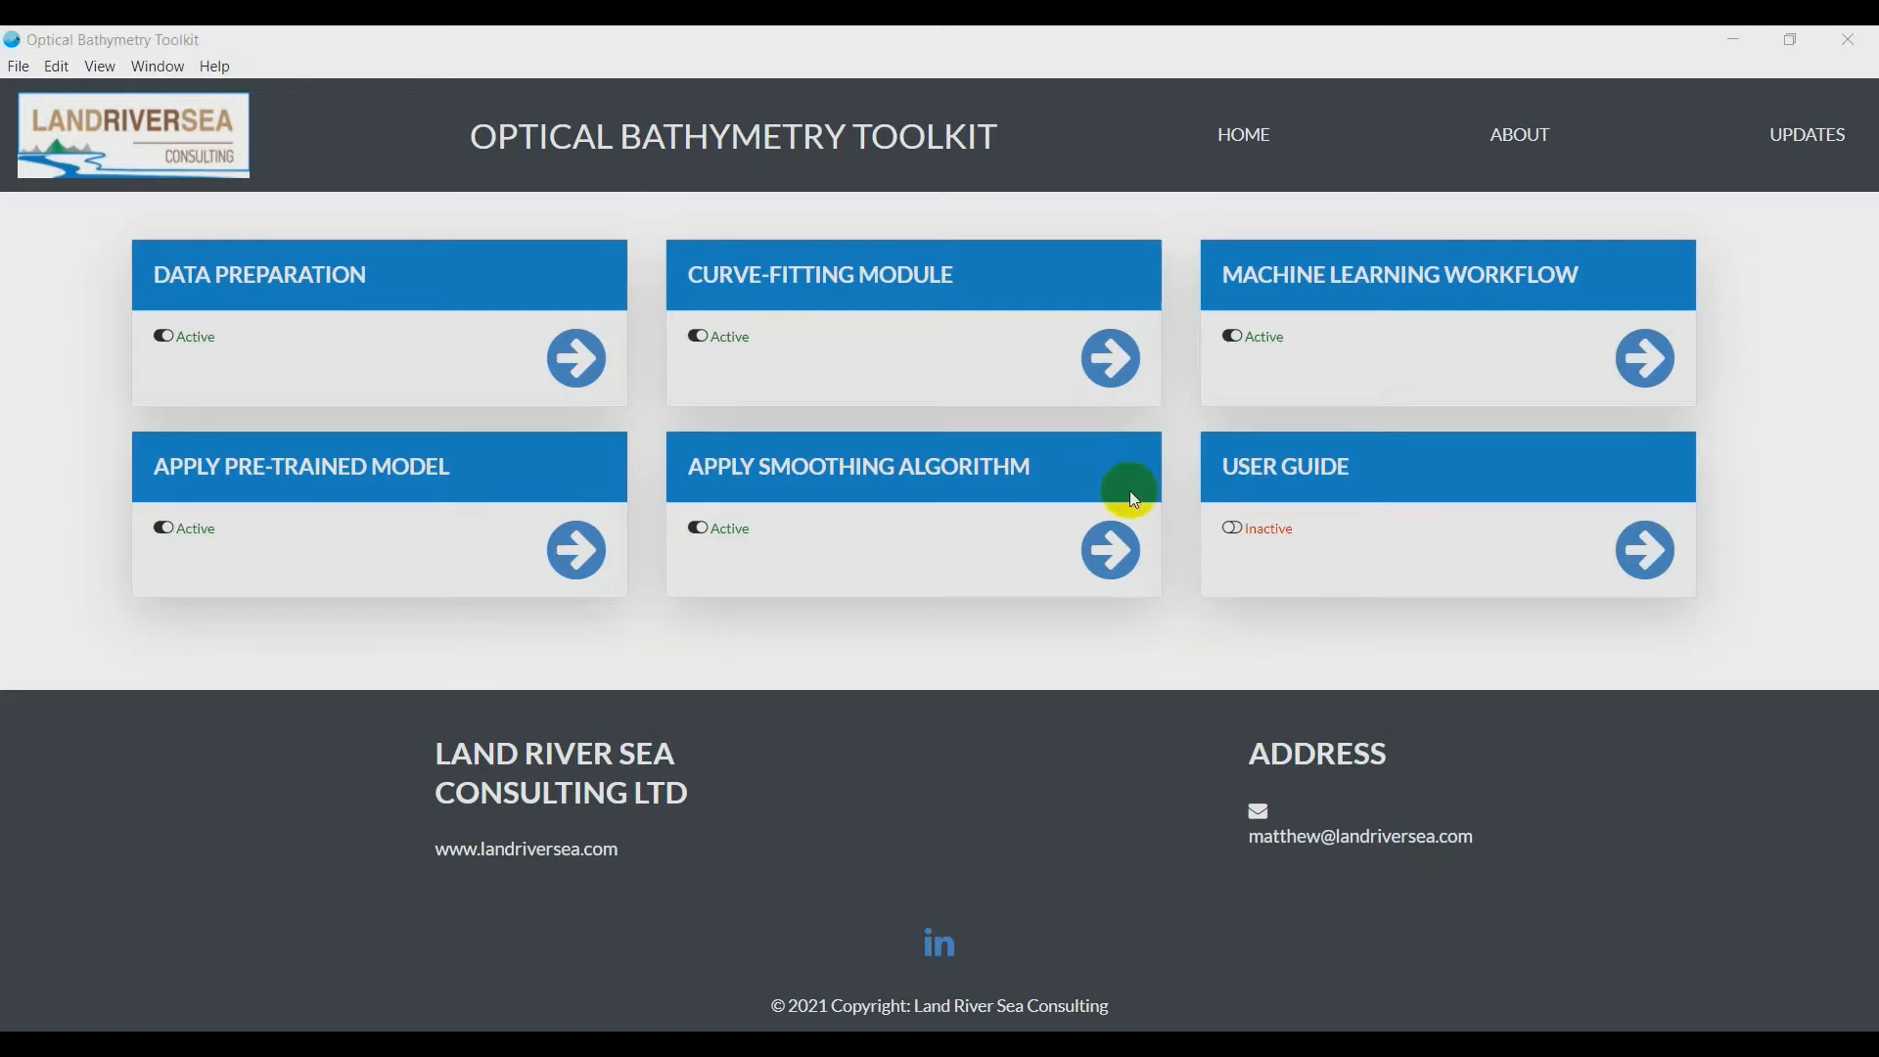
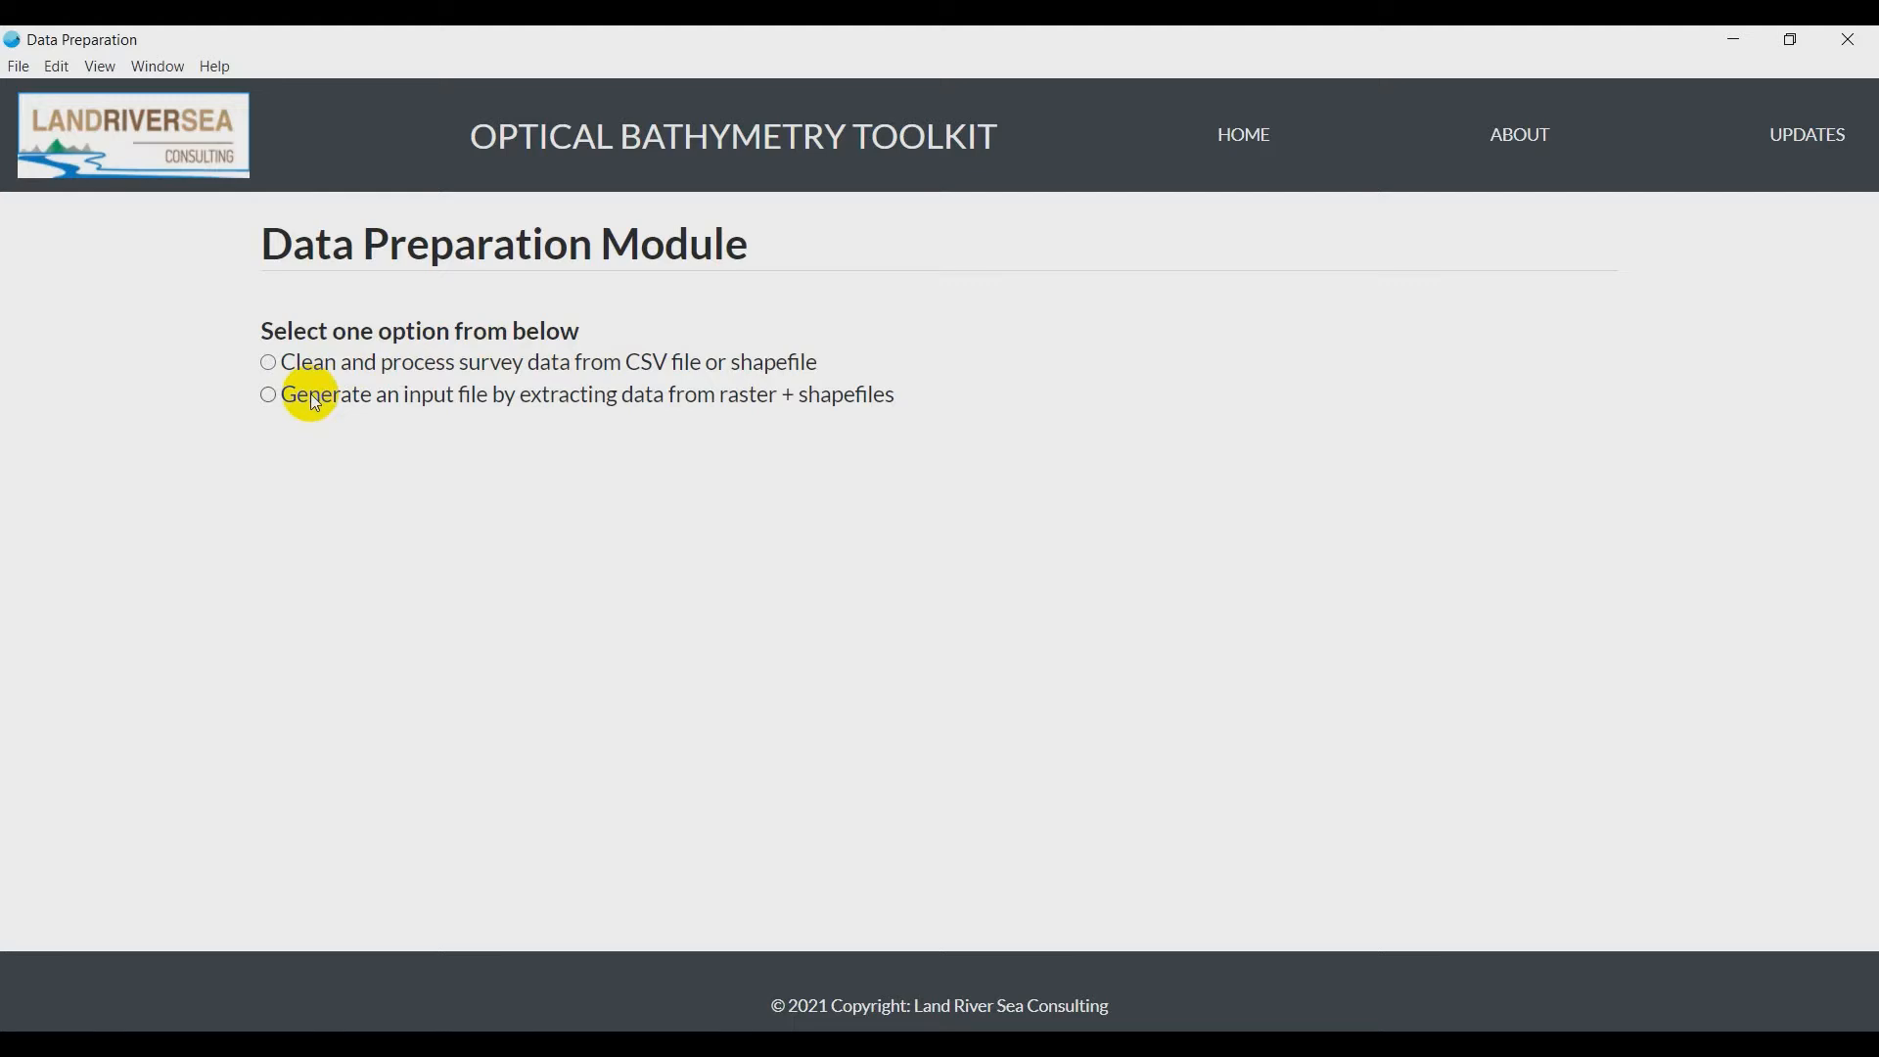
- Choose to generate an input file by extracting data from raster + shapefiles in the Data Preparation Module
{"action": "left_click", "coordinate": [315, 403]}
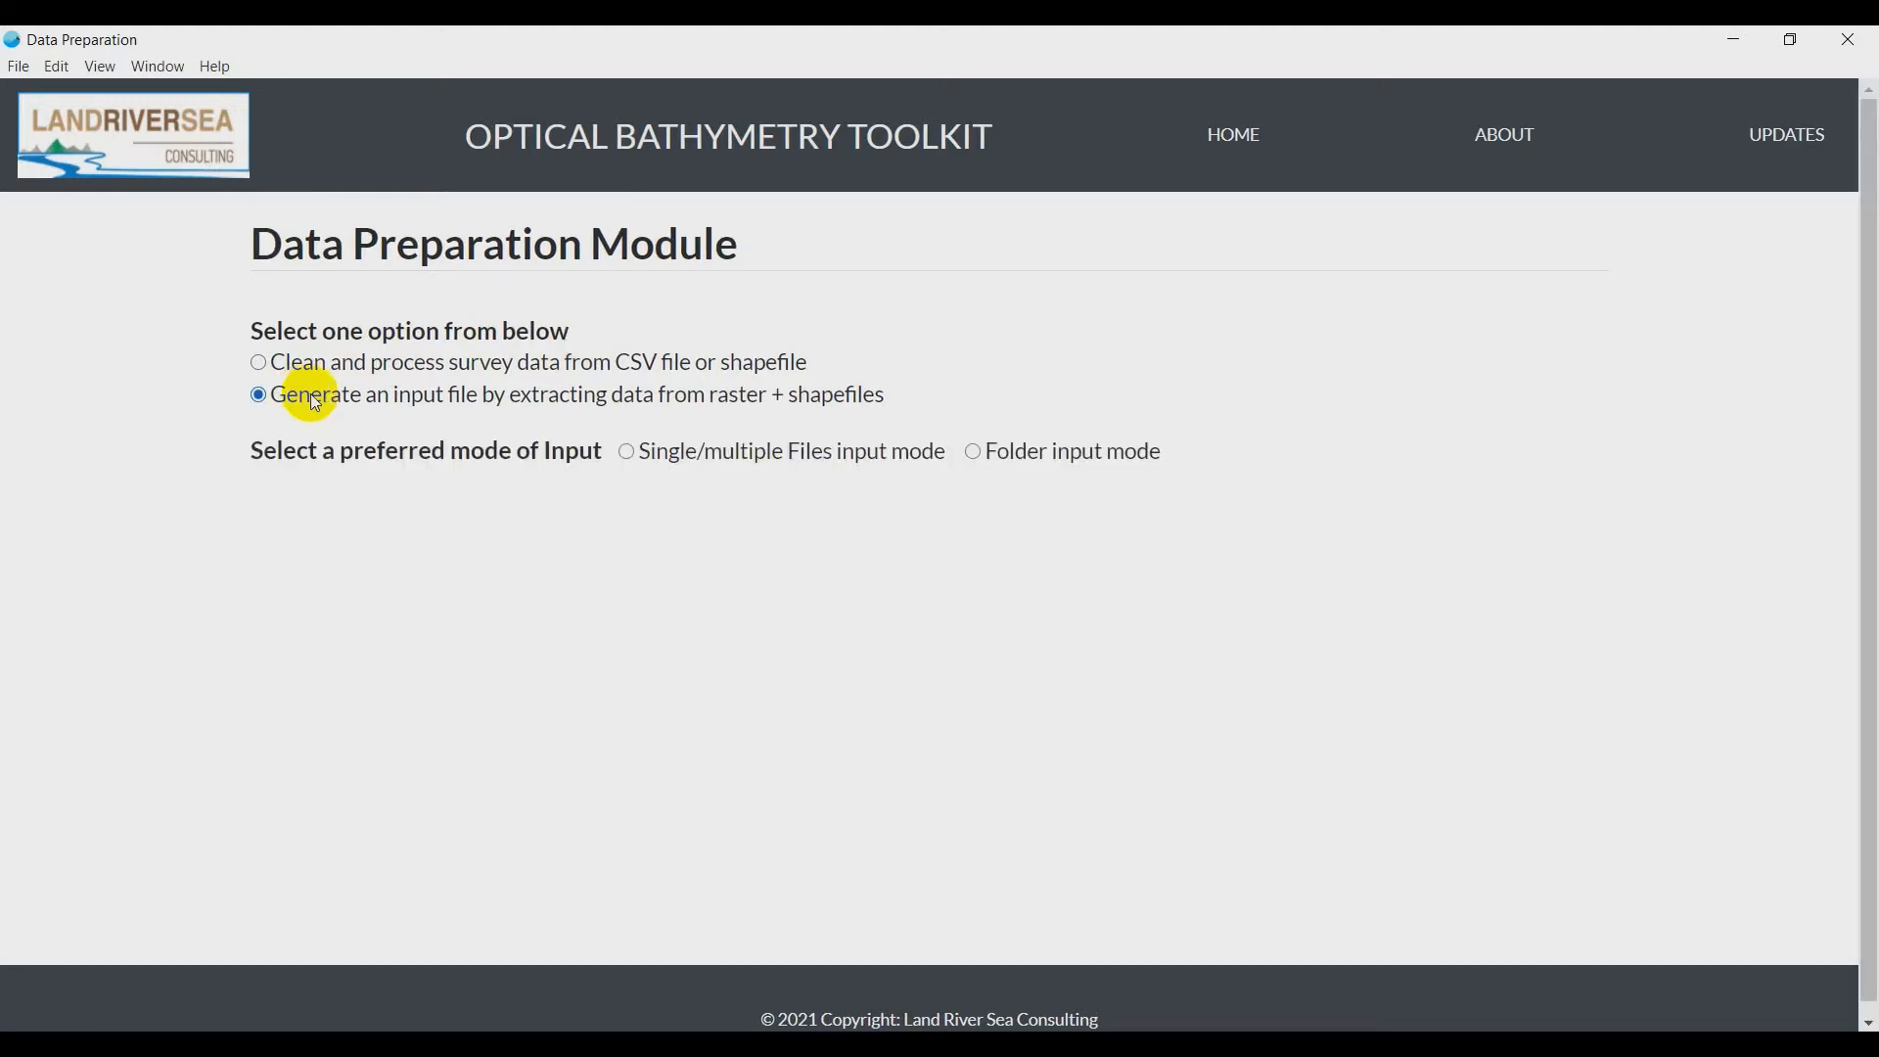
{"action": "left_click", "coordinate": [642, 456]}
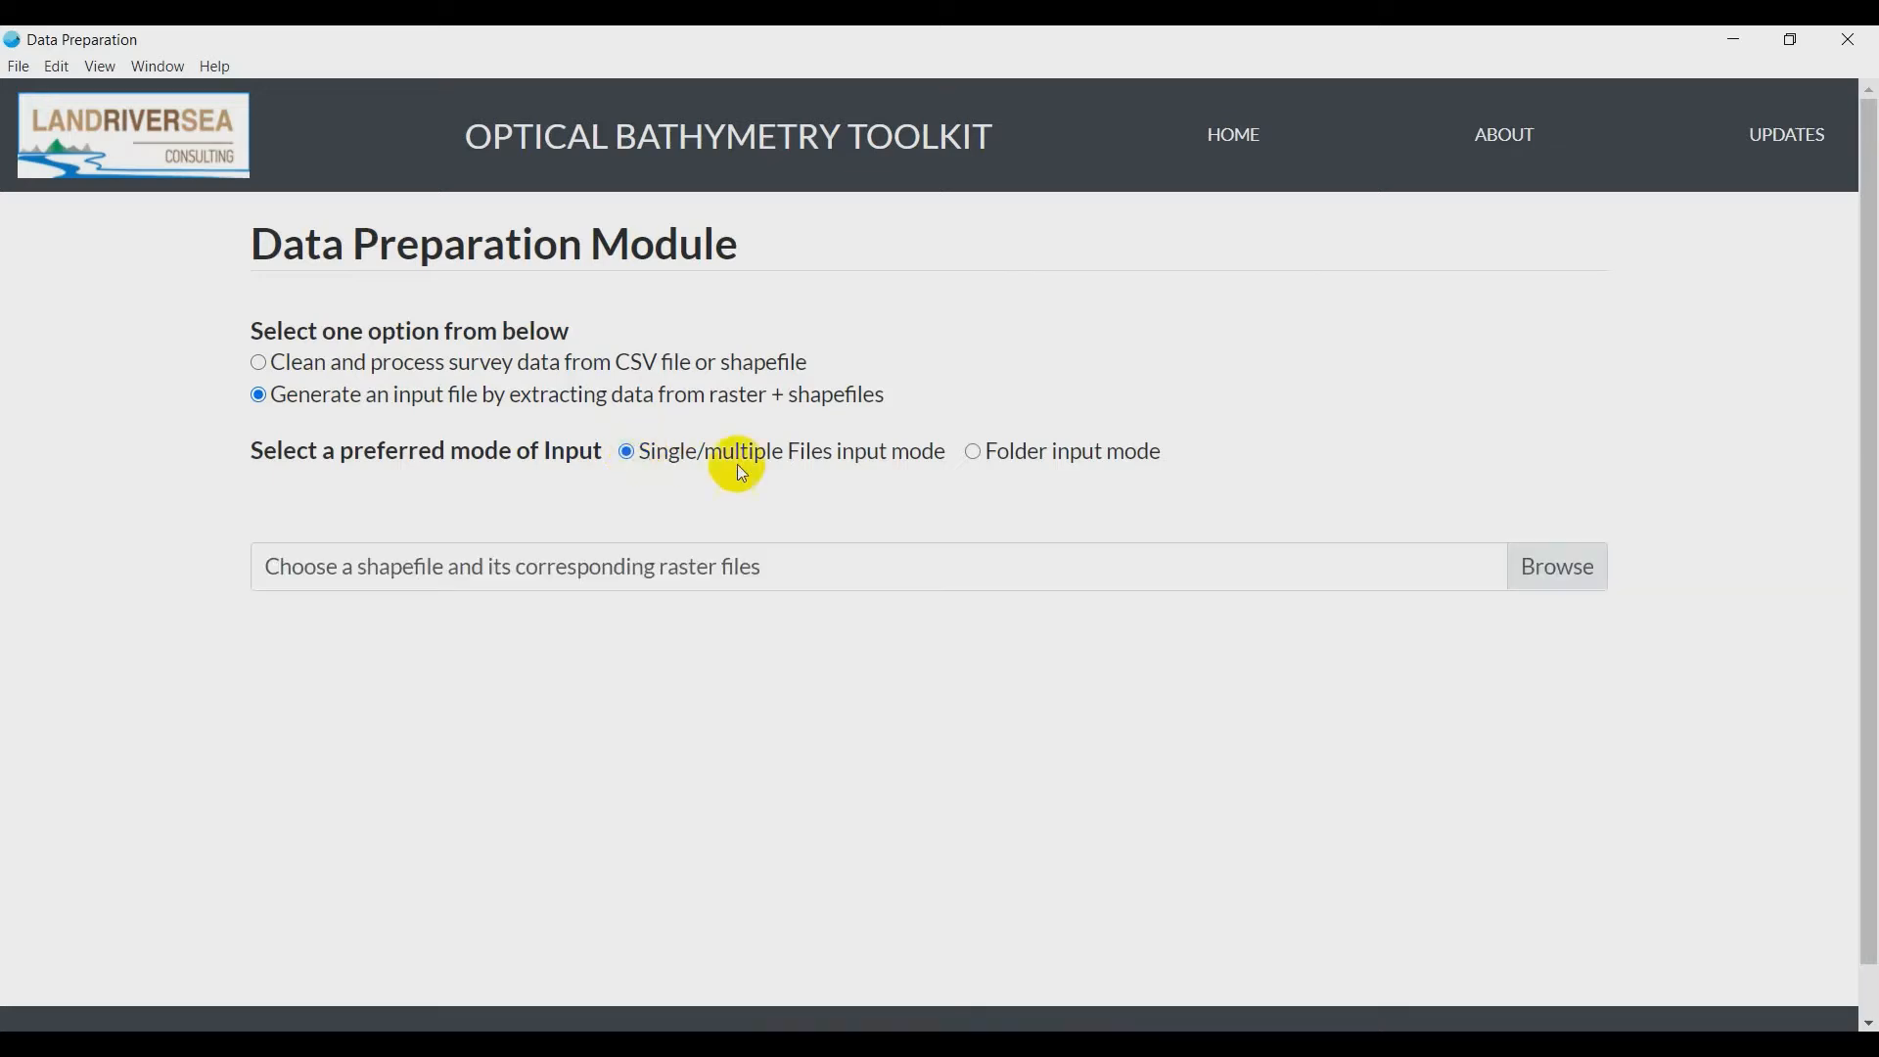
{"action": "left_click", "coordinate": [1552, 559]}
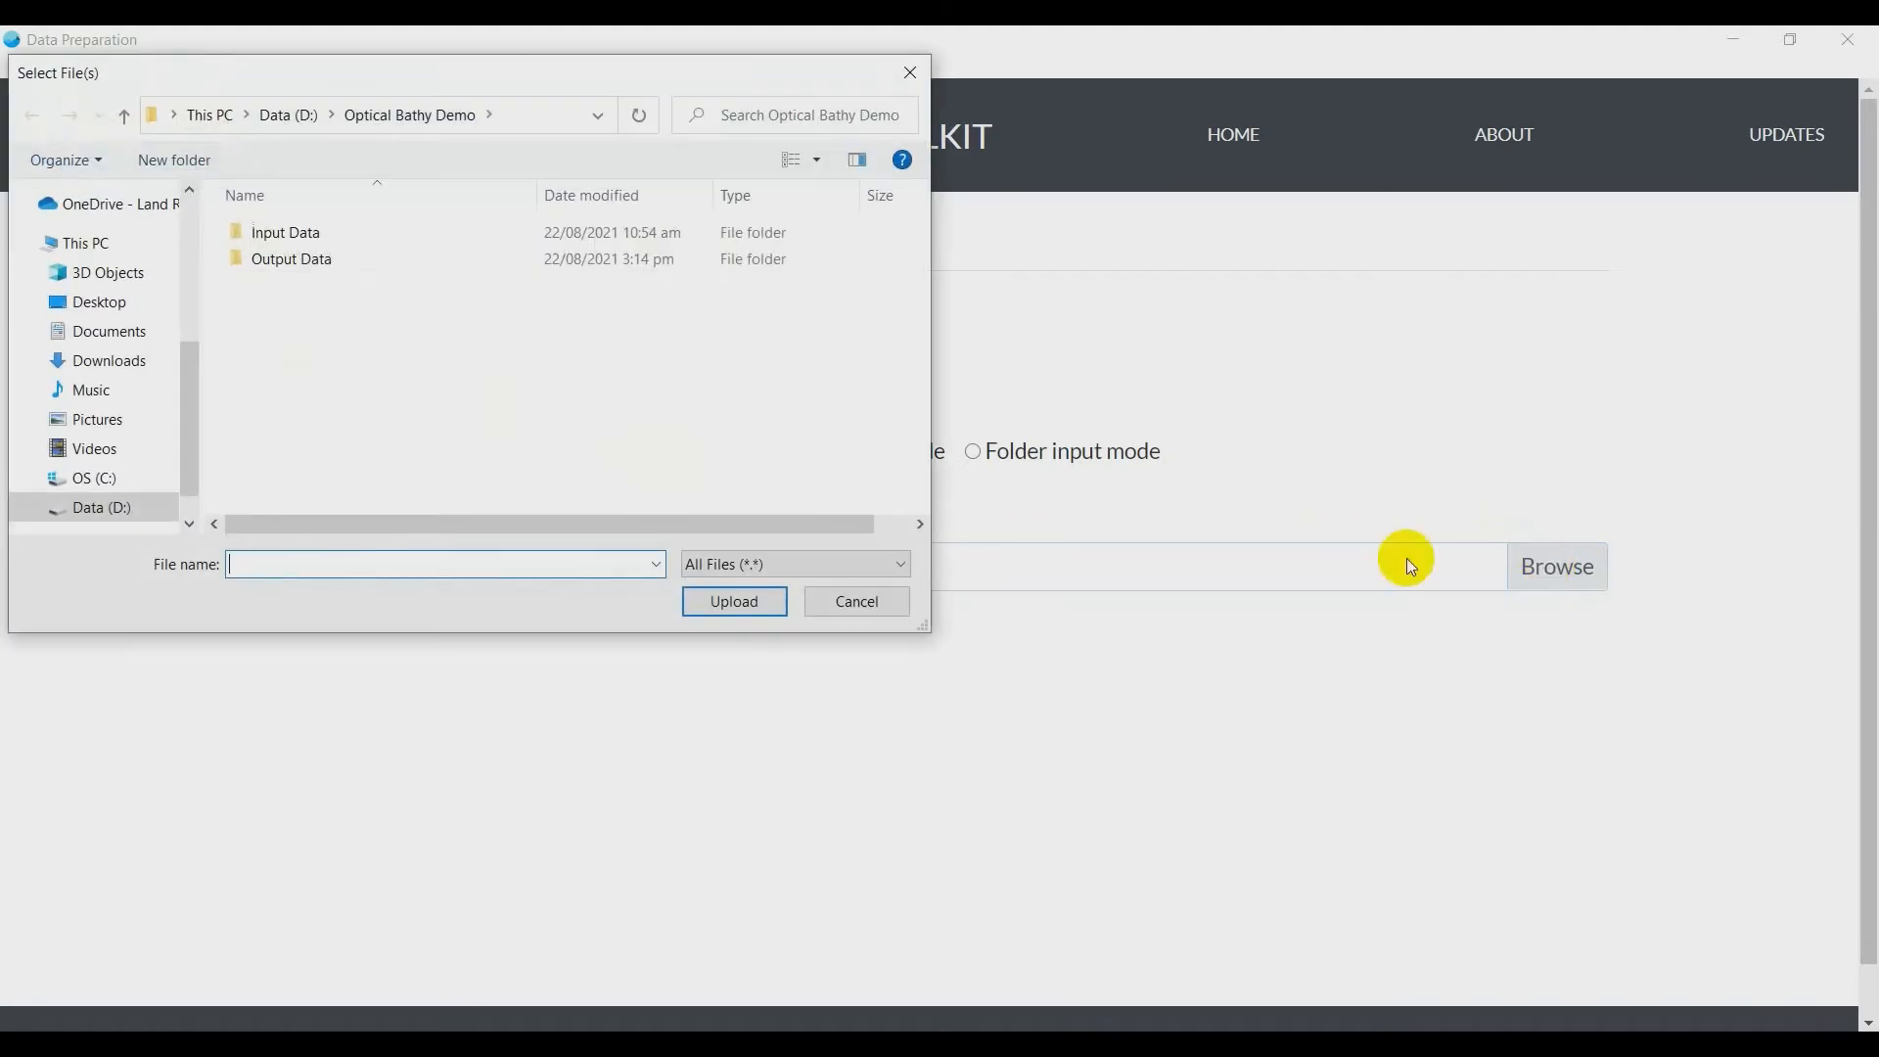
{"action": "double_click", "coordinate": [313, 235]}
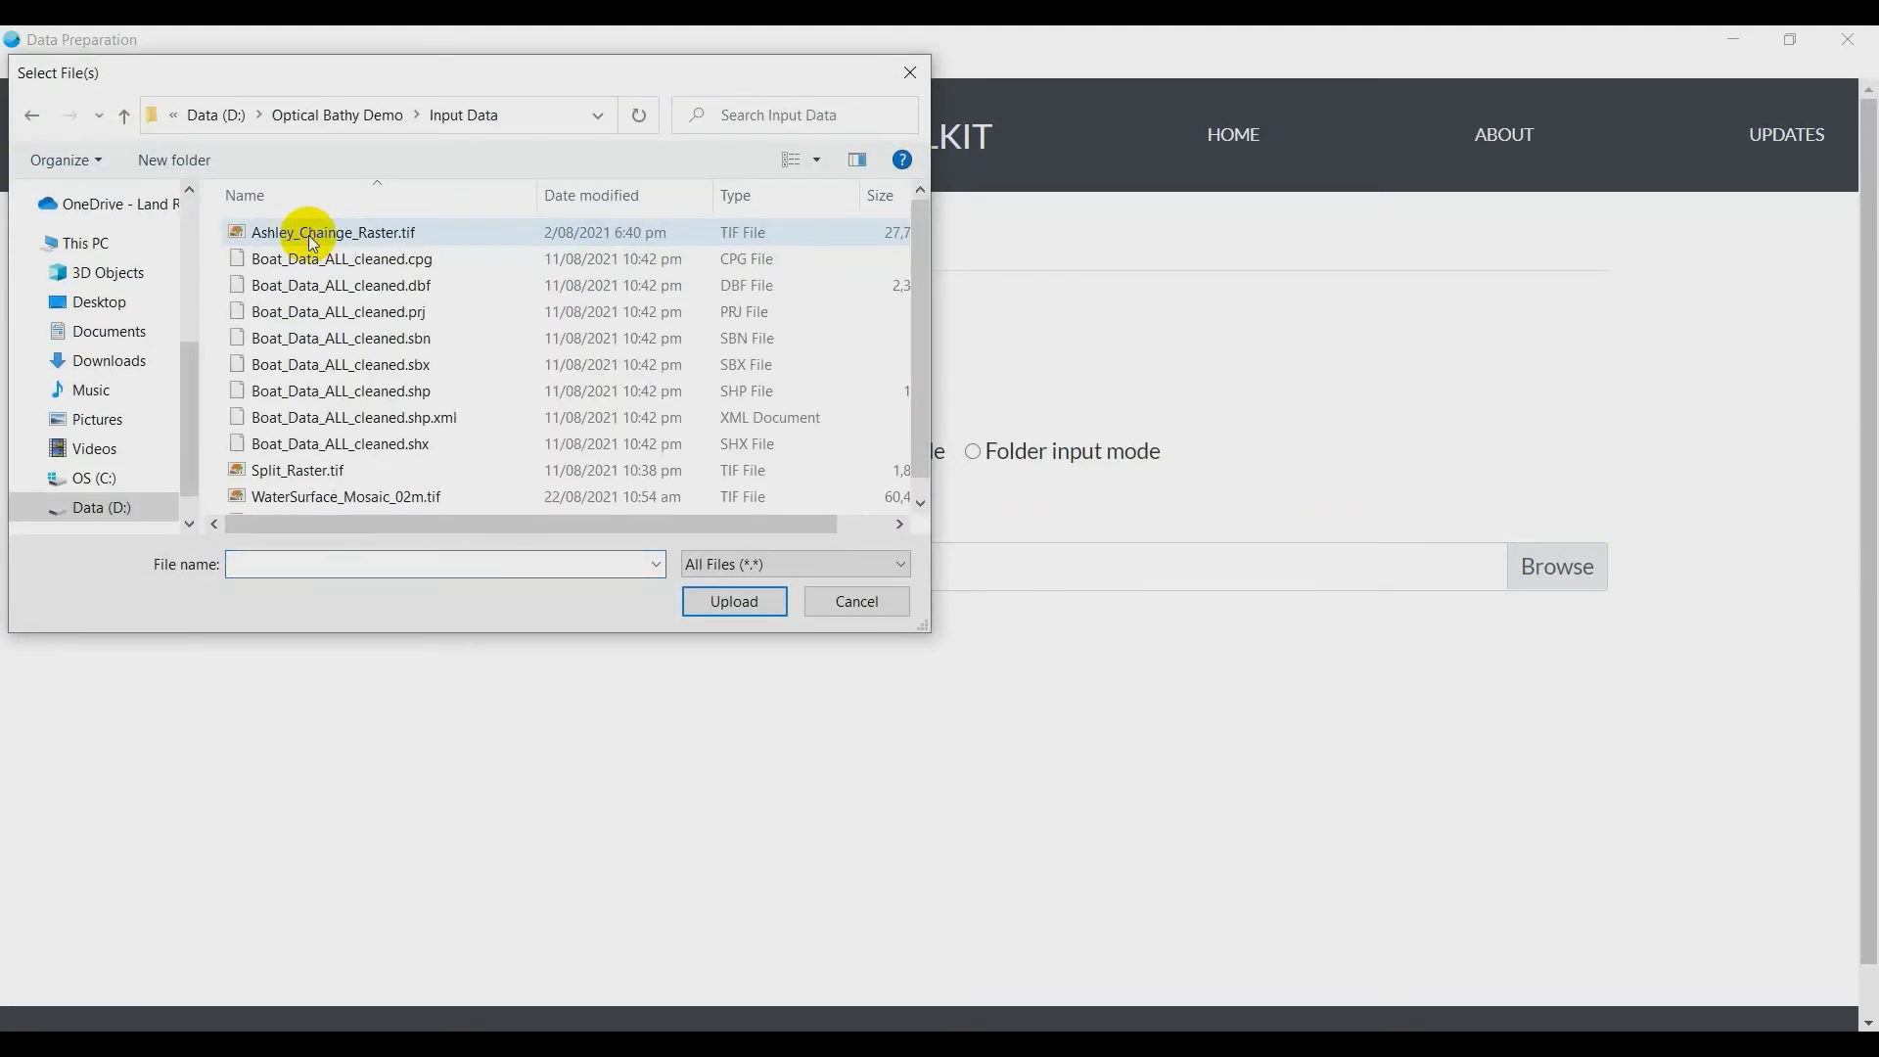
{"action": "left_click", "coordinate": [362, 233]}
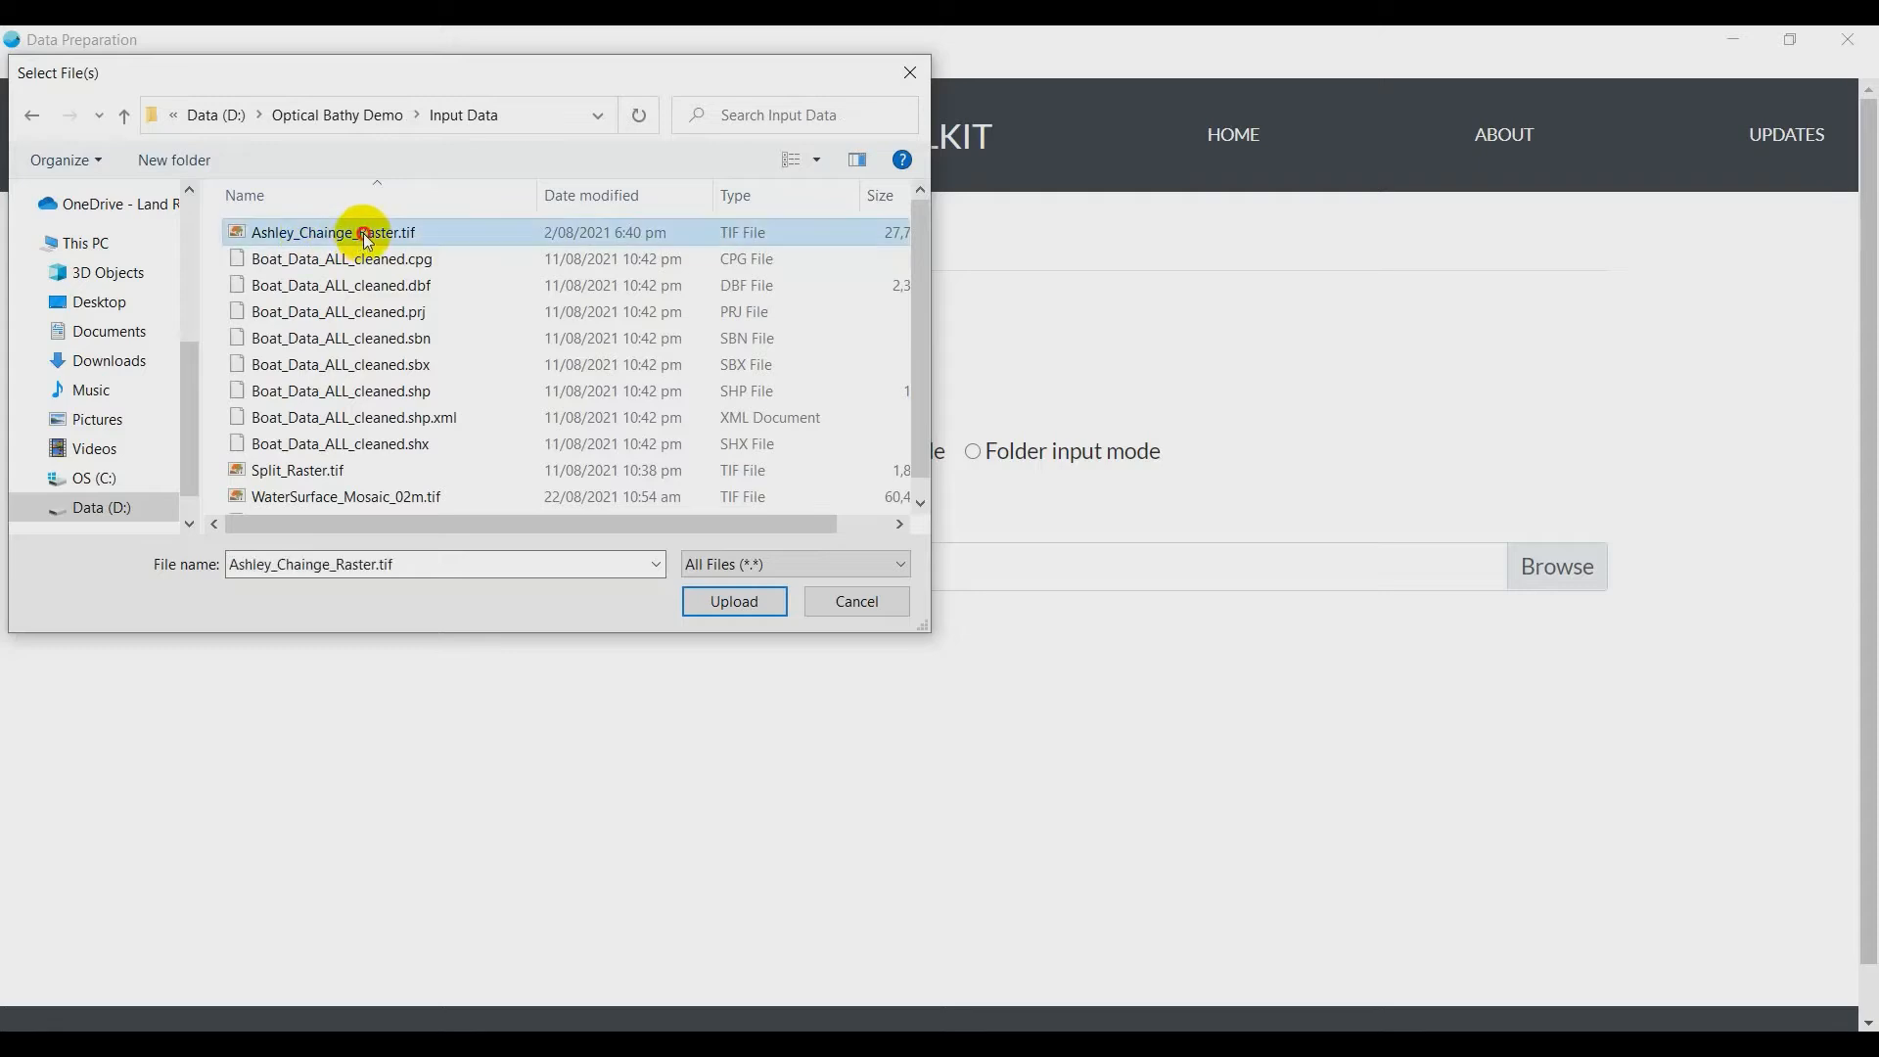
{"action": "left_click", "coordinate": [339, 470], "text": "ctrl"}
{"action": "left_click", "coordinate": [366, 495], "text": "ctrl"}
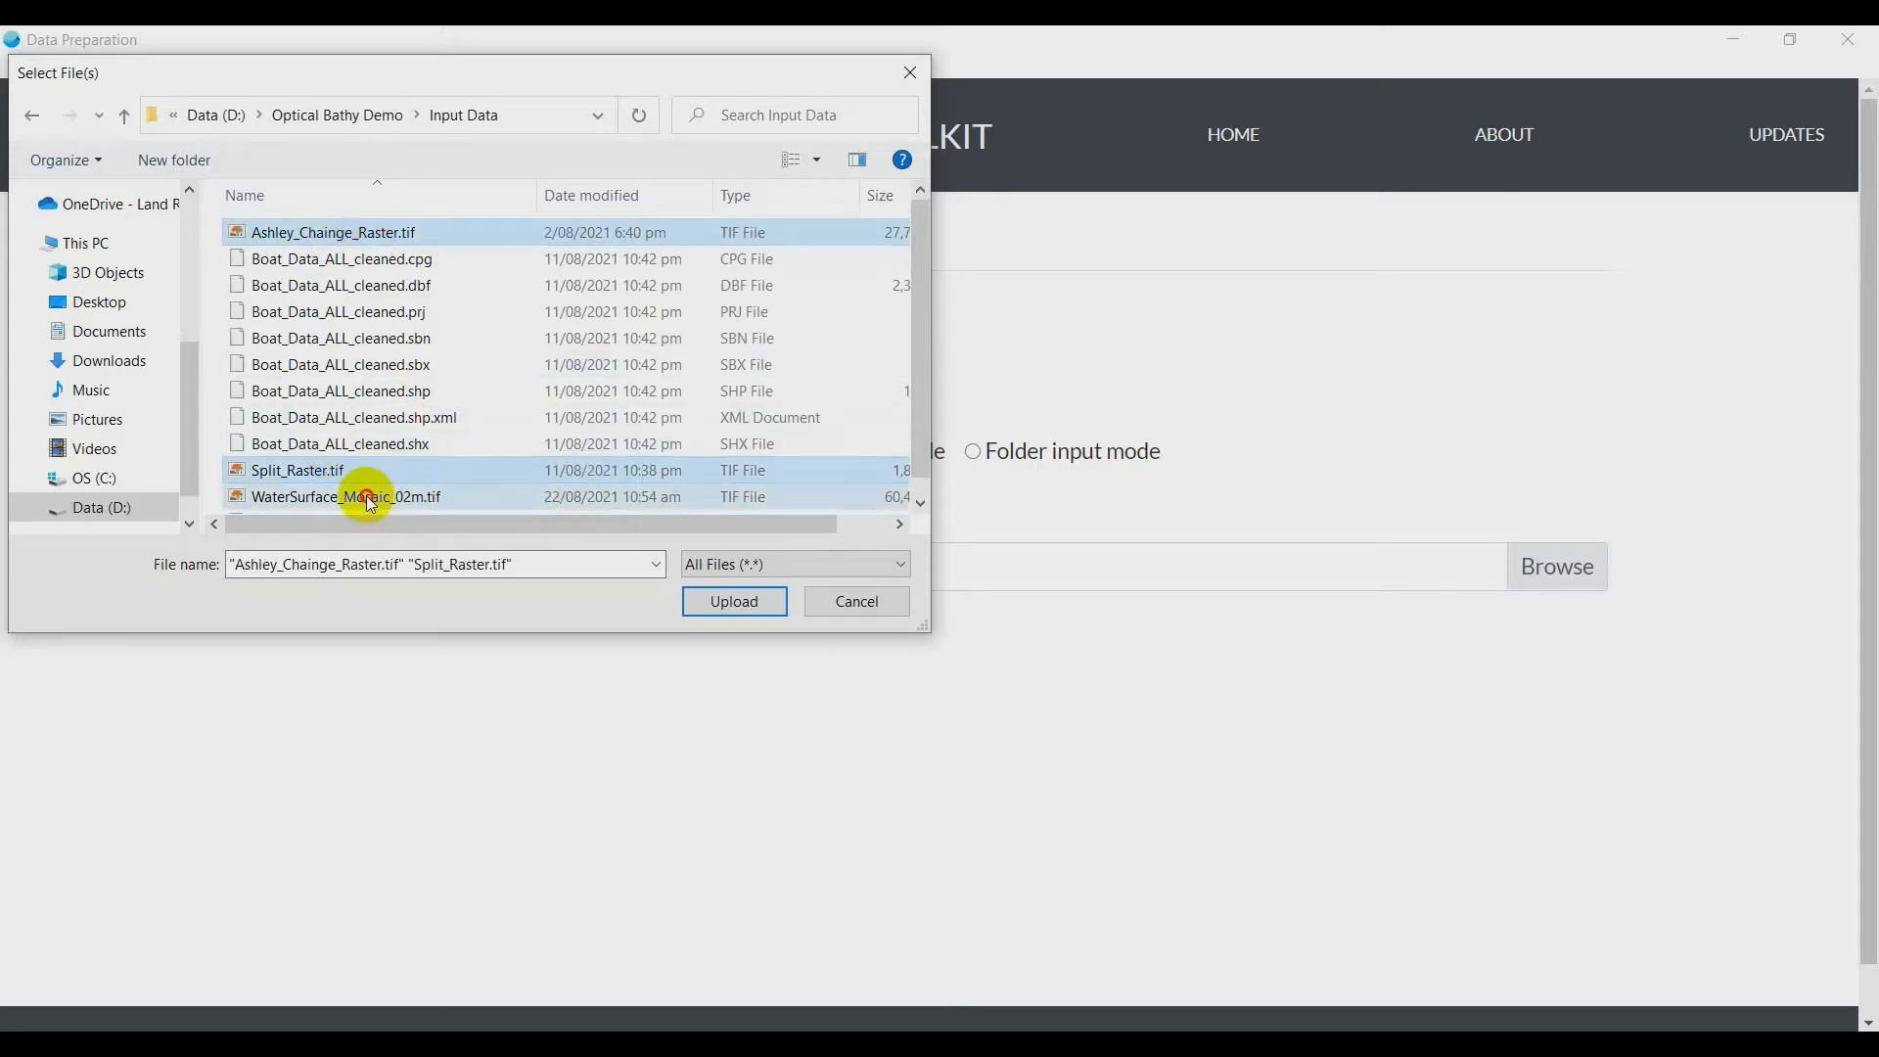
{"action": "left_click", "coordinate": [372, 391], "text": "ctrl"}
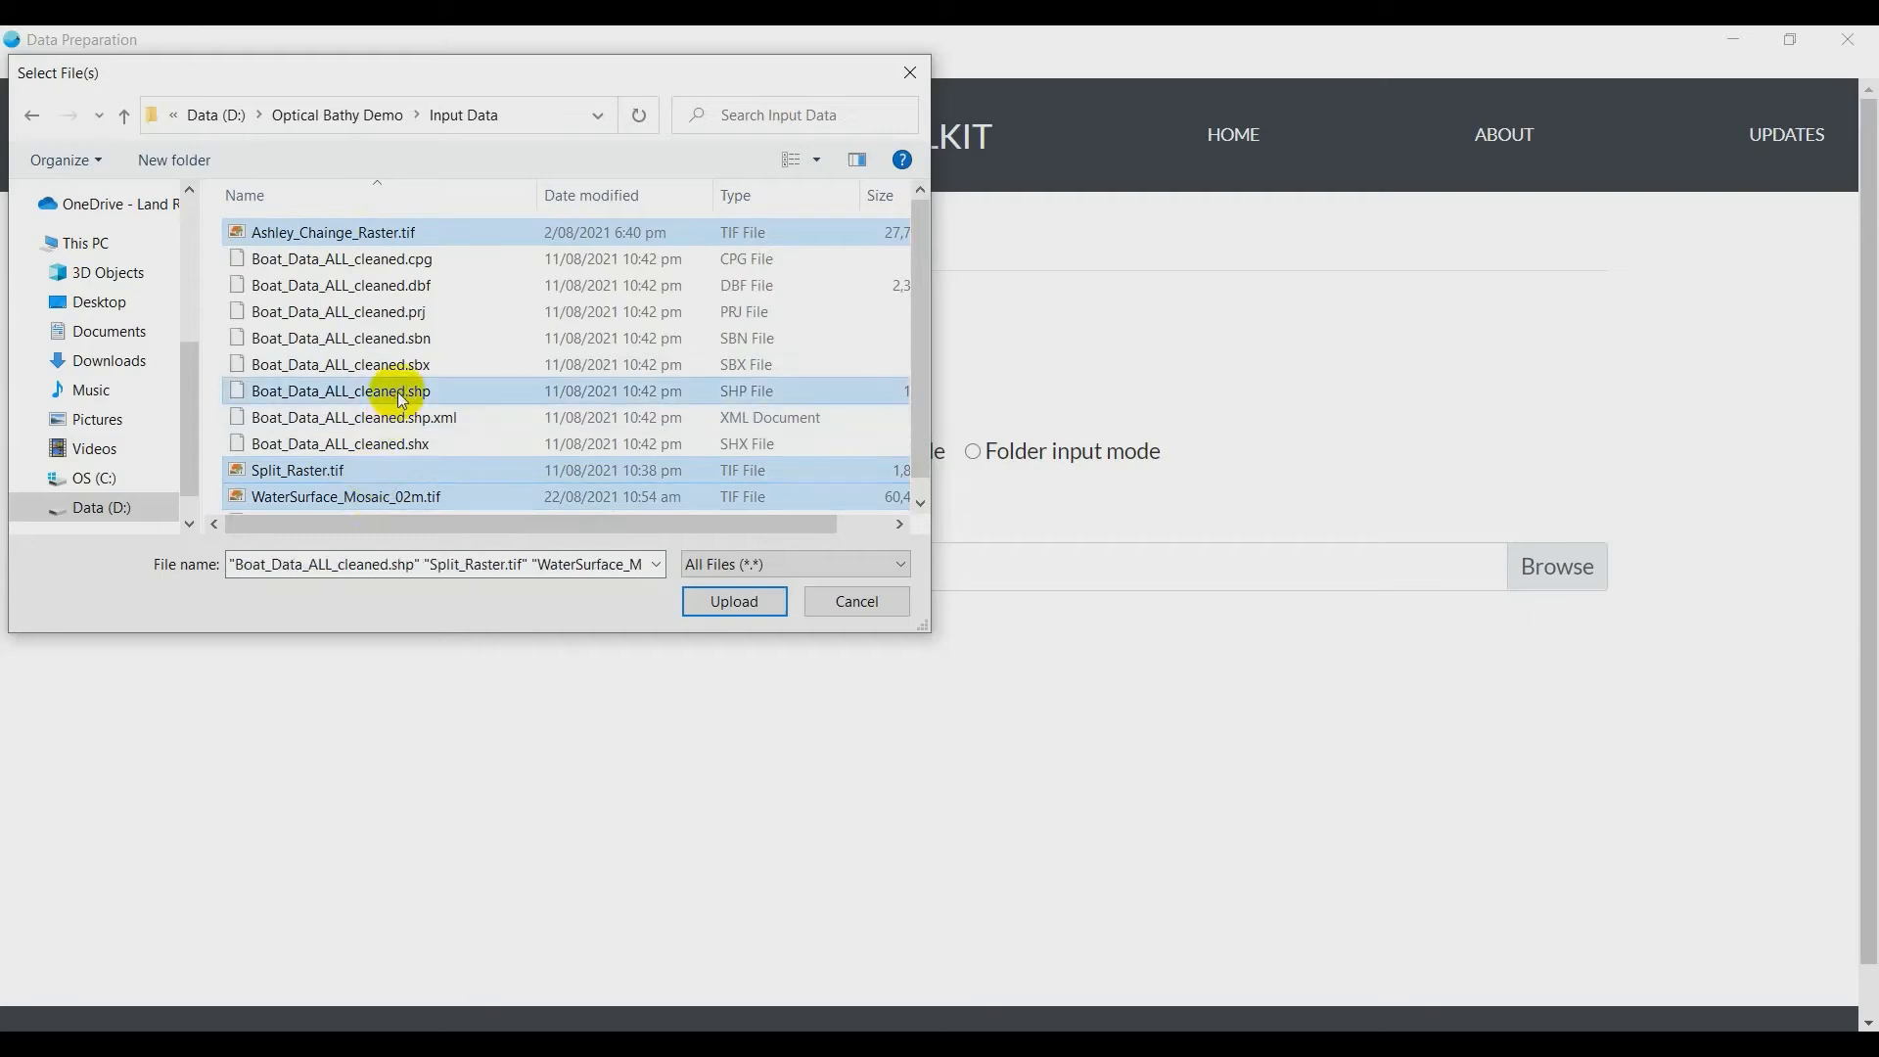
{"action": "left_click", "coordinate": [883, 608]}
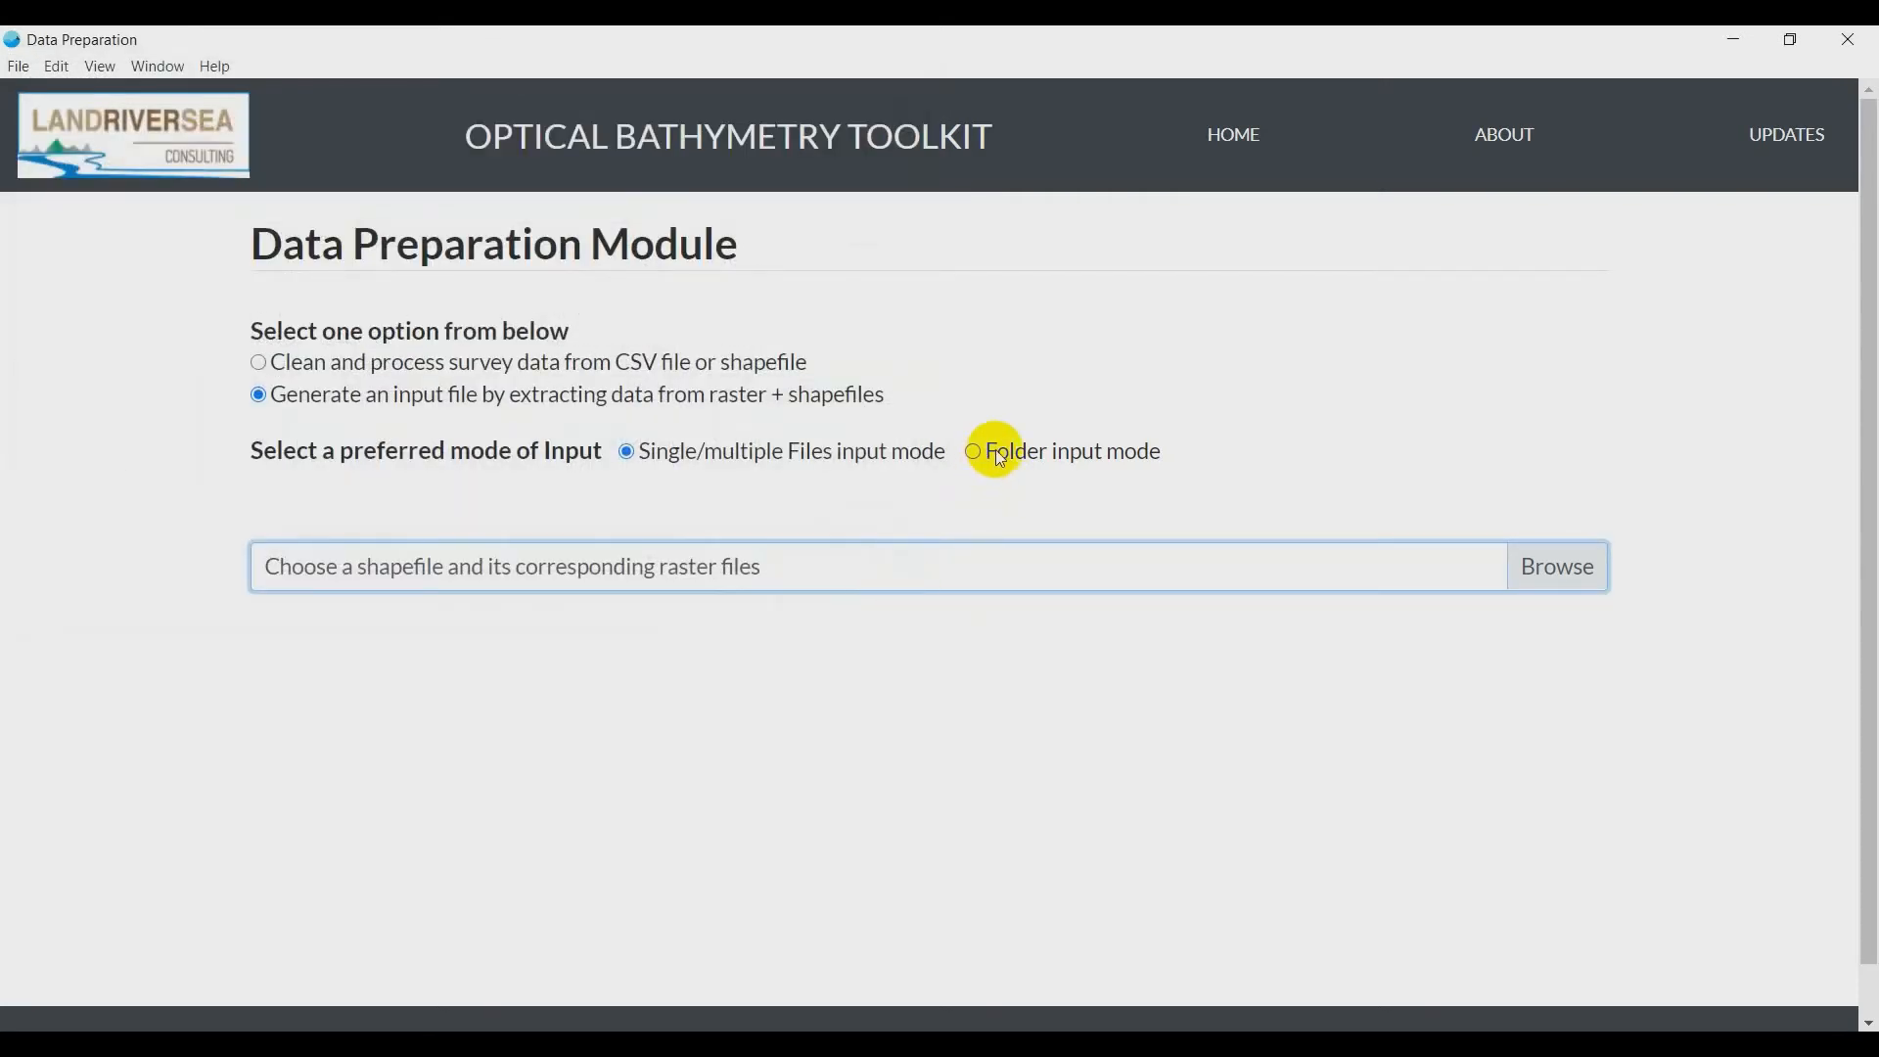
- Use Folder input mode to select the Input Data folder in Optical Bathy Demo and load its files
{"action": "left_click", "coordinate": [999, 456]}
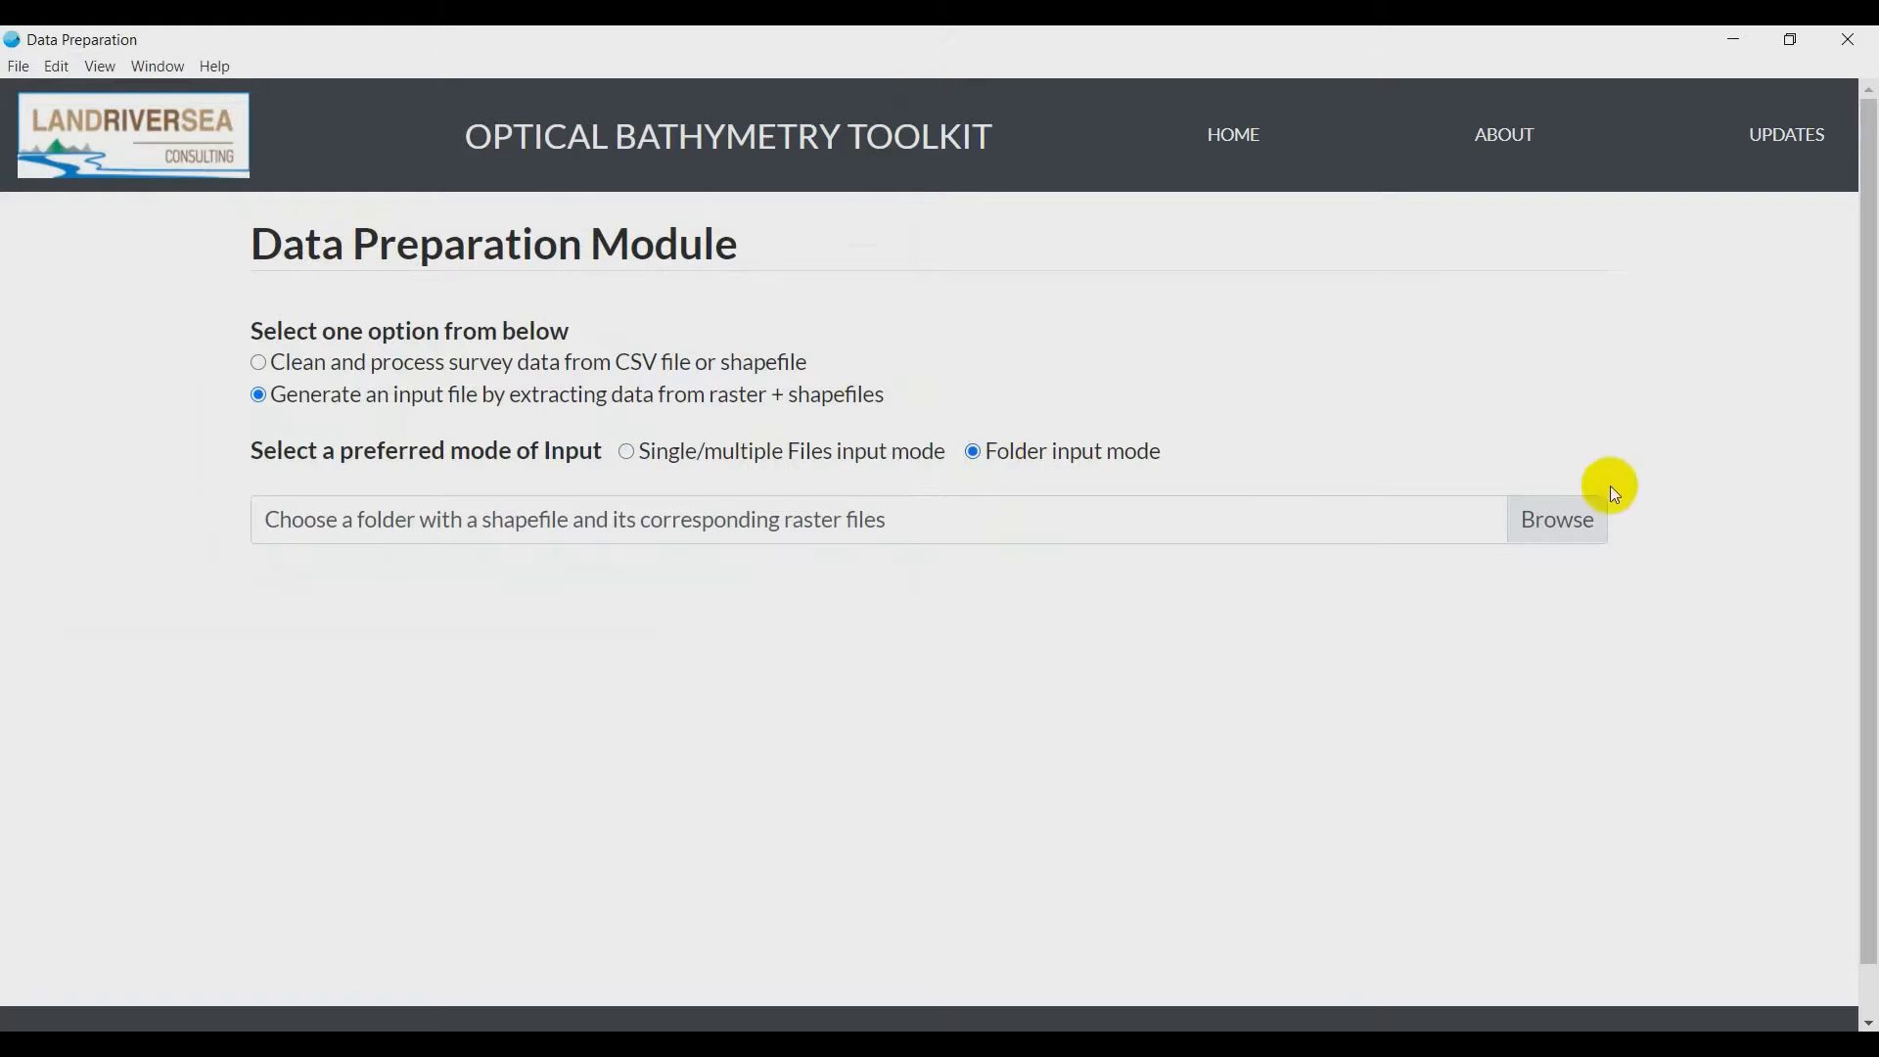
{"action": "left_click", "coordinate": [1580, 526]}
{"action": "left_click", "coordinate": [350, 235]}
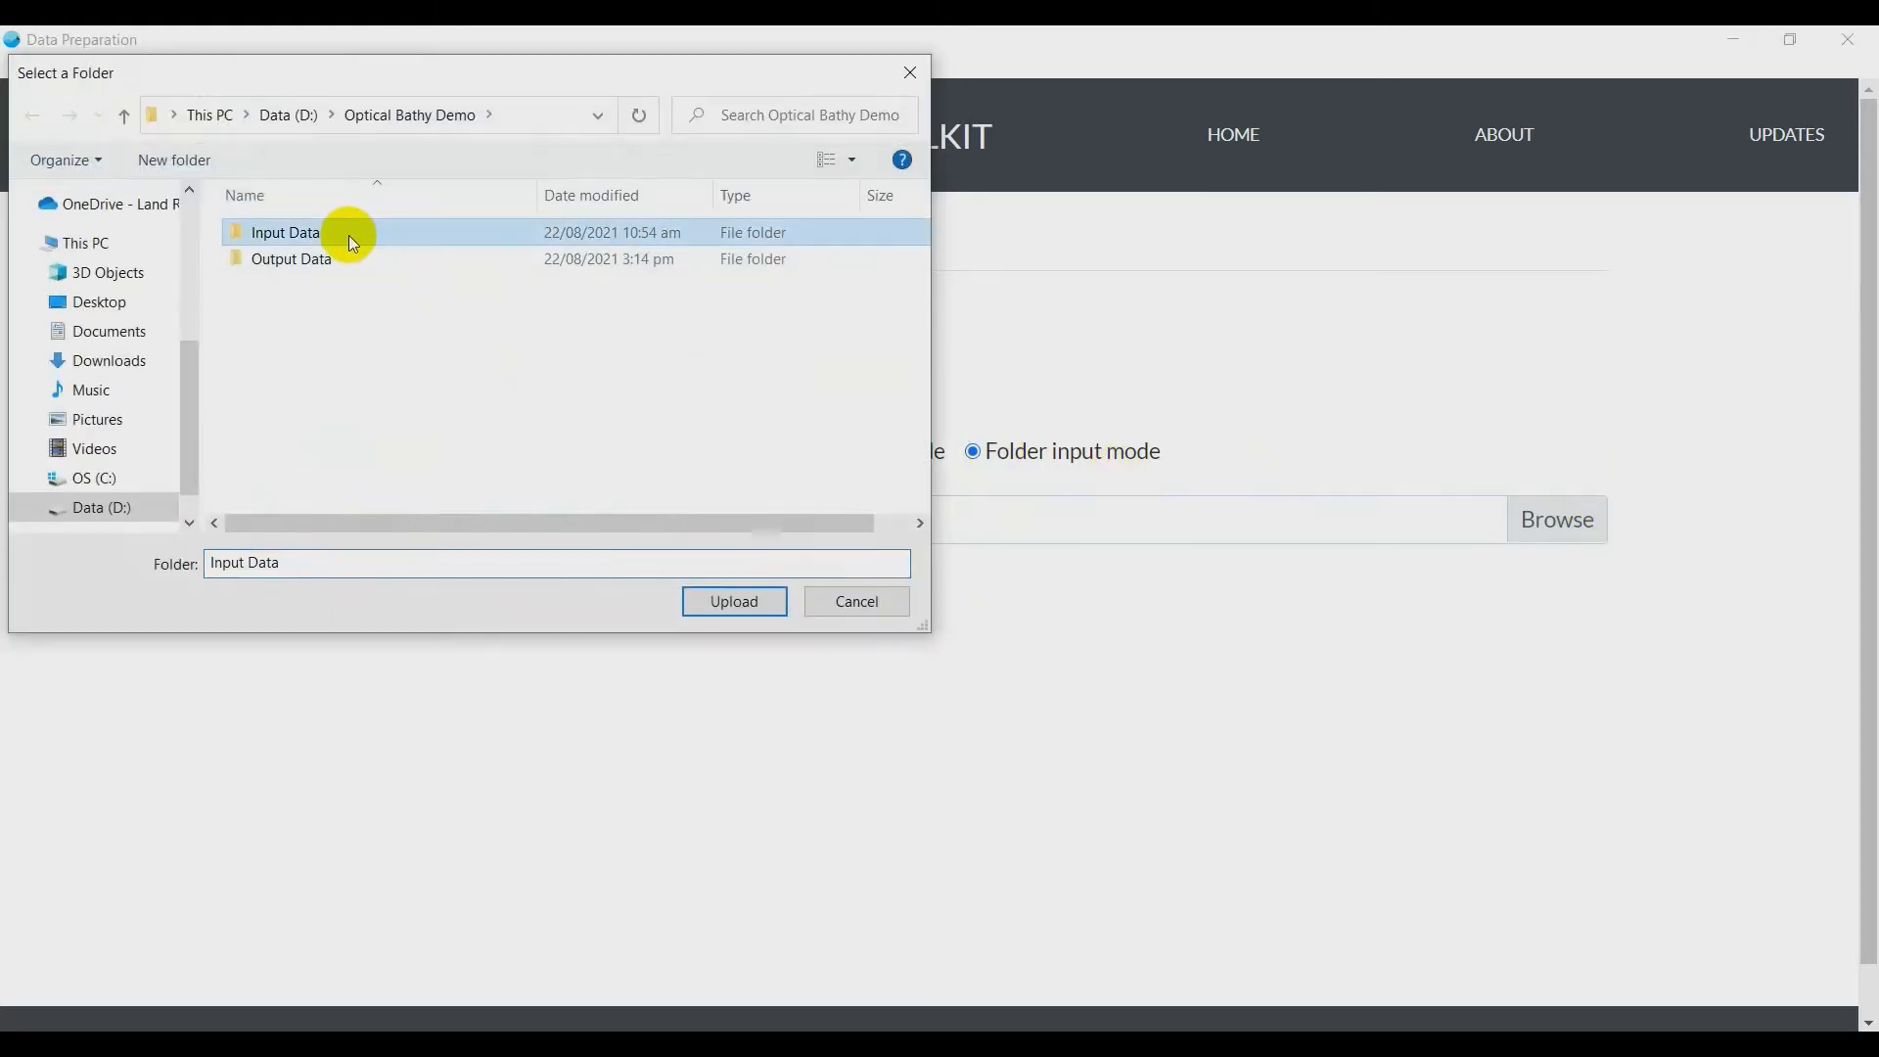
{"action": "left_click", "coordinate": [736, 601]}
{"action": "left_click", "coordinate": [264, 726]}
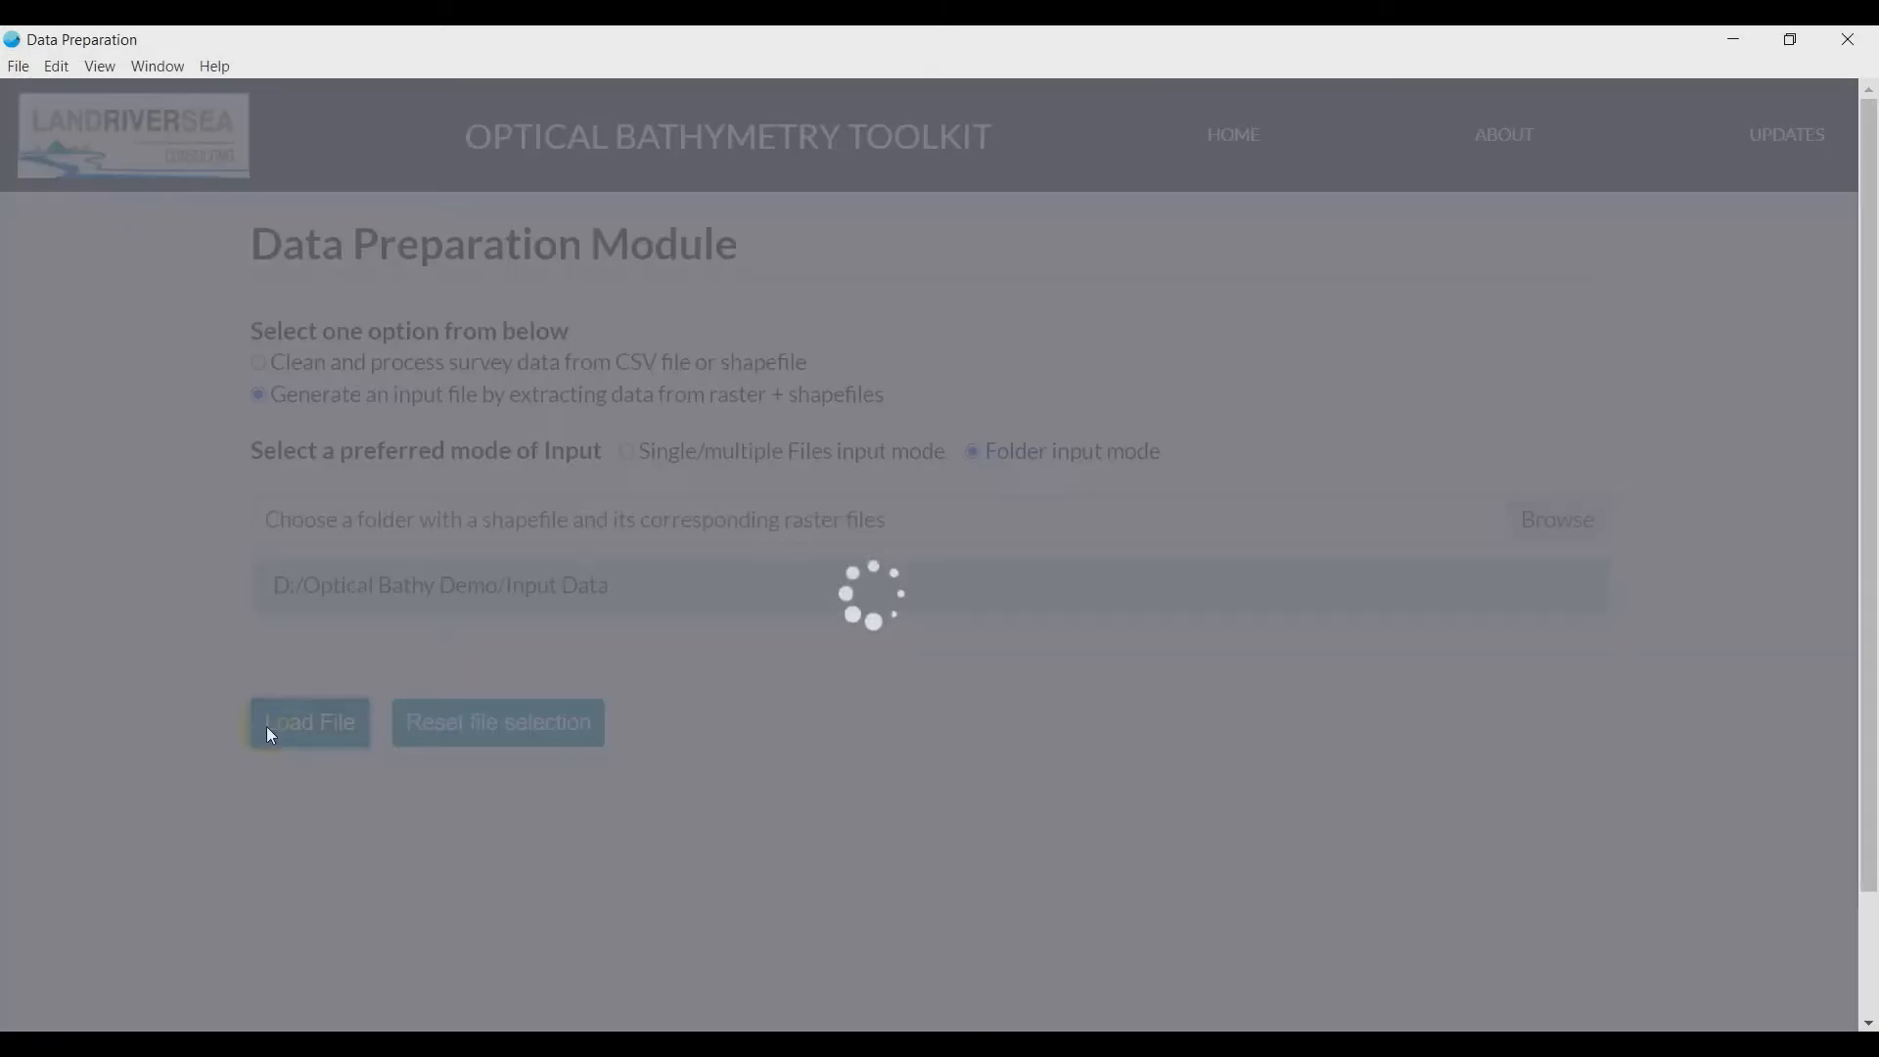
- Name the band of Ashley_Chainge_Raster.tif Chainage and the band of Split_Raster.tif Split
{"action": "scroll", "coordinate": [235, 715], "scroll_direction": "down", "scroll_amount": 5}
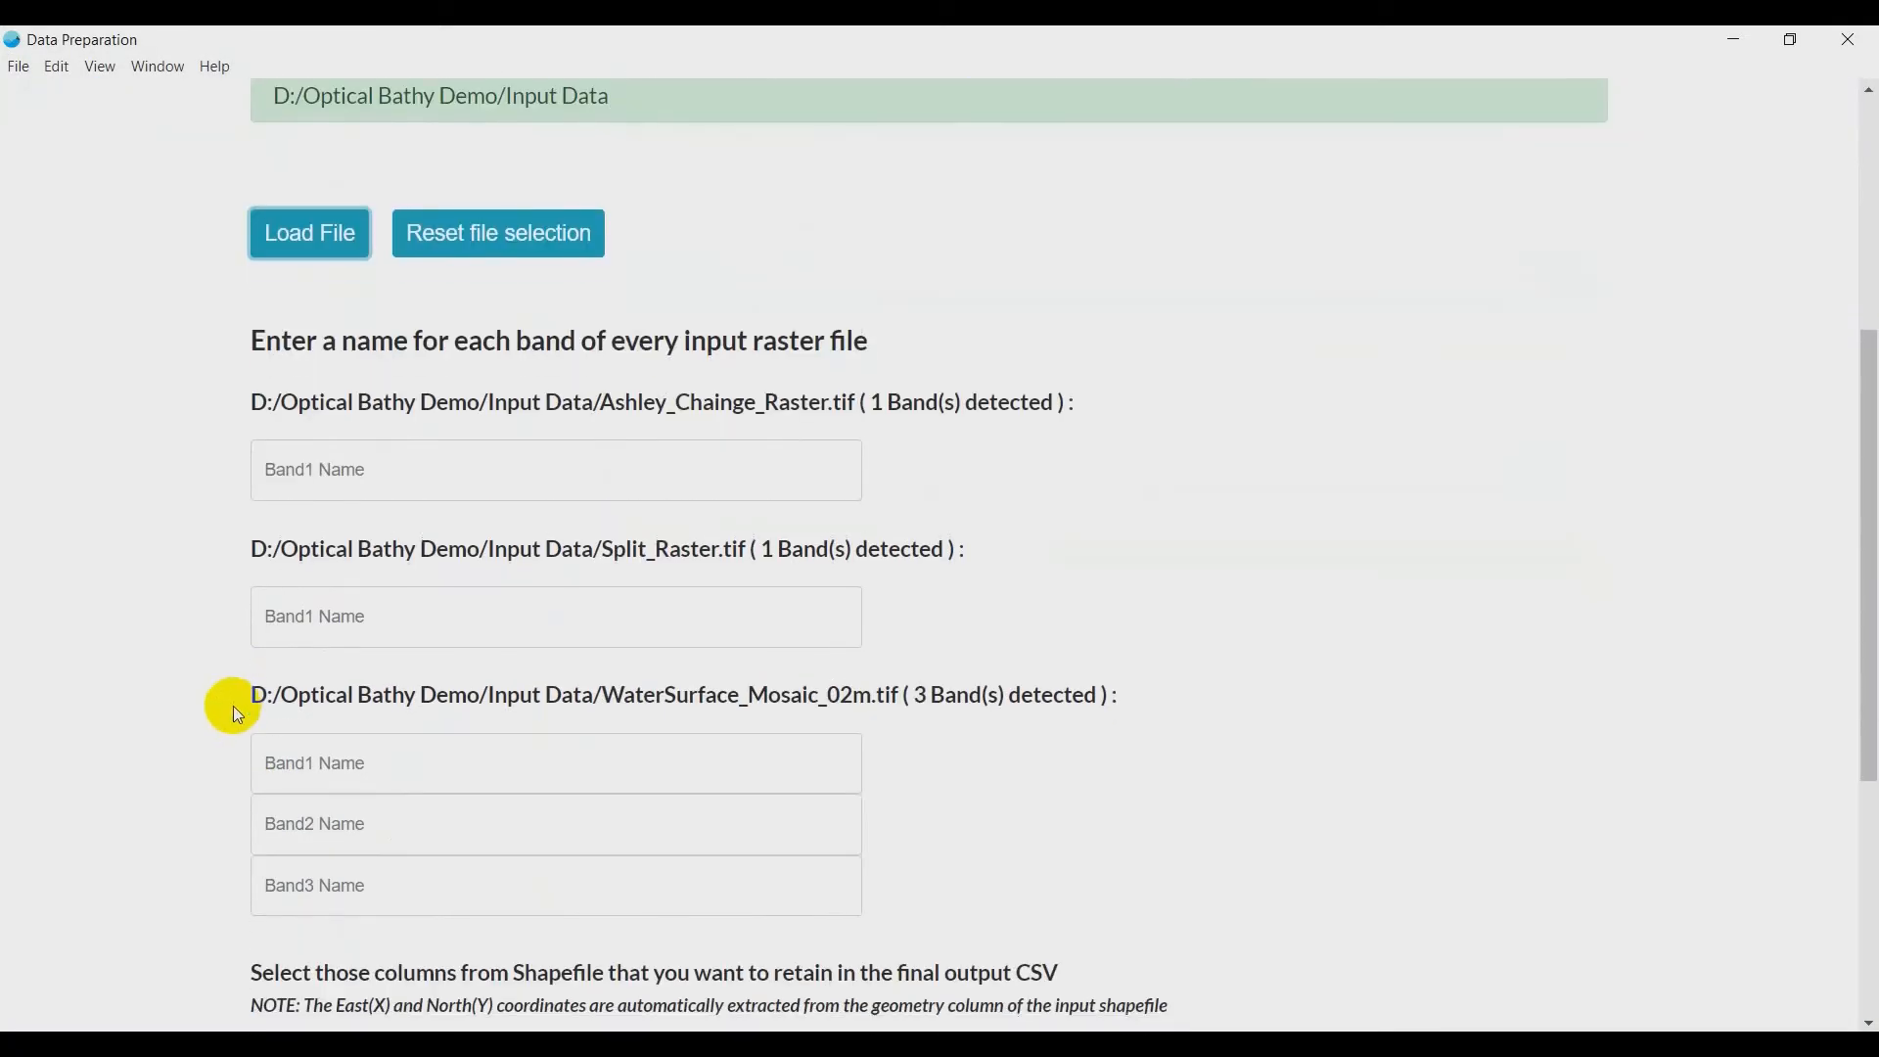
{"action": "left_click", "coordinate": [311, 472]}
{"action": "type", "text": "Ch"}
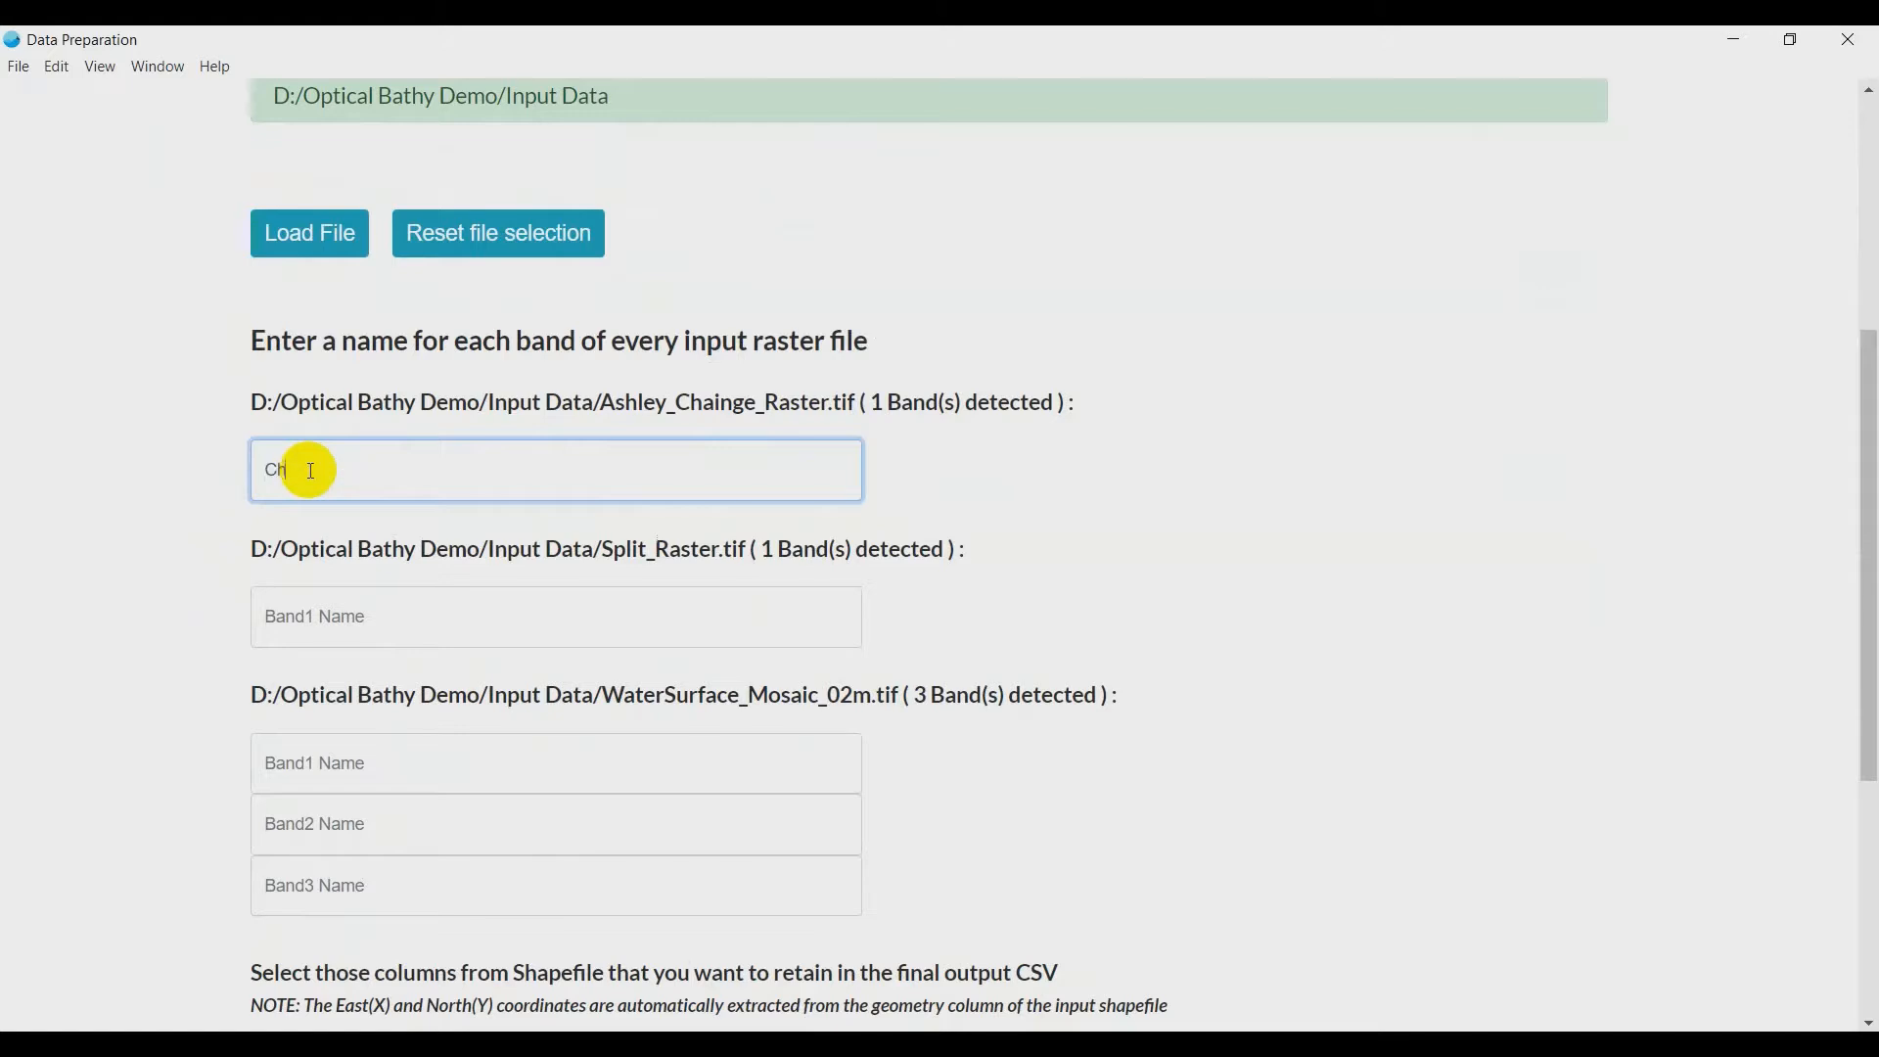
{"action": "type", "text": "ainage"}
{"action": "left_click", "coordinate": [348, 622]}
{"action": "type", "text": "Spl"}
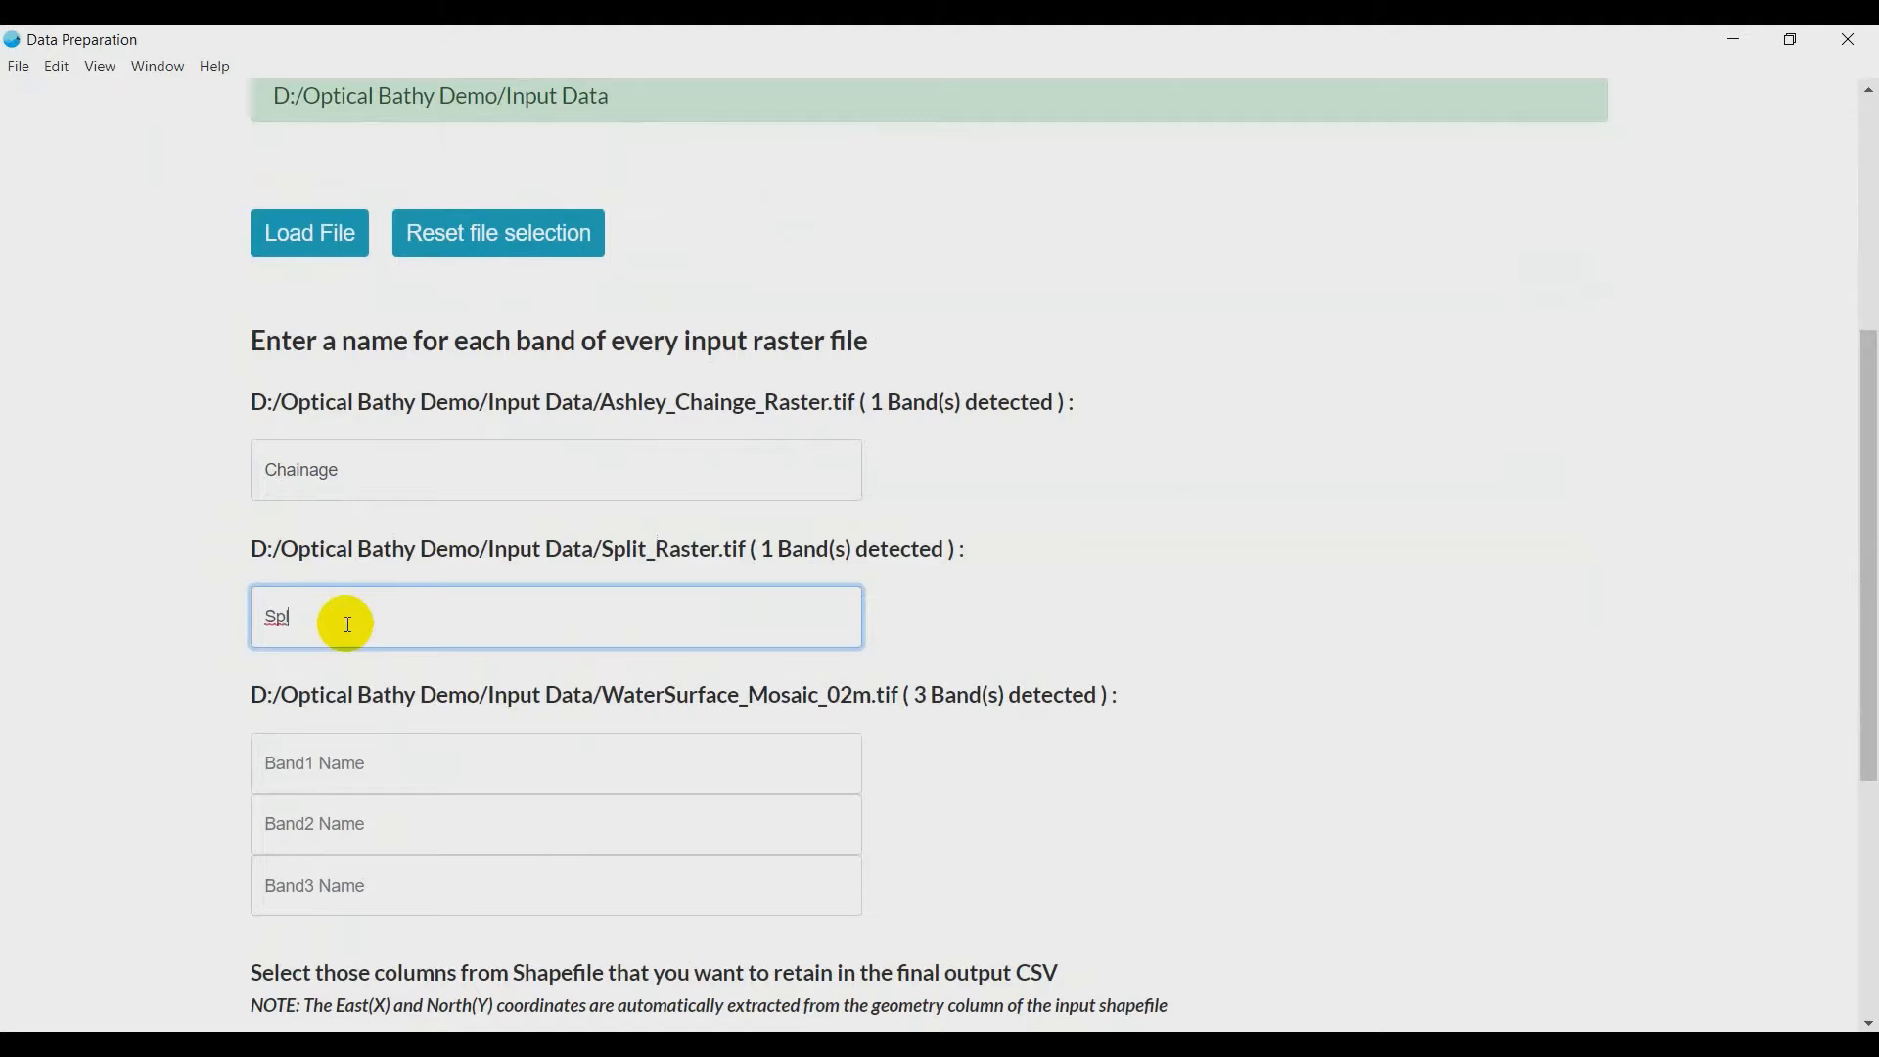
{"action": "type", "text": "it"}
- Name the three bands of WaterSurface_Mosaic_02m.tif R, G and B in order
{"action": "scroll", "coordinate": [399, 606], "scroll_direction": "down", "scroll_amount": 1}
{"action": "left_click", "coordinate": [381, 640]}
{"action": "type", "text": "R"}
{"action": "left_click", "coordinate": [358, 711]}
{"action": "type", "text": "G"}
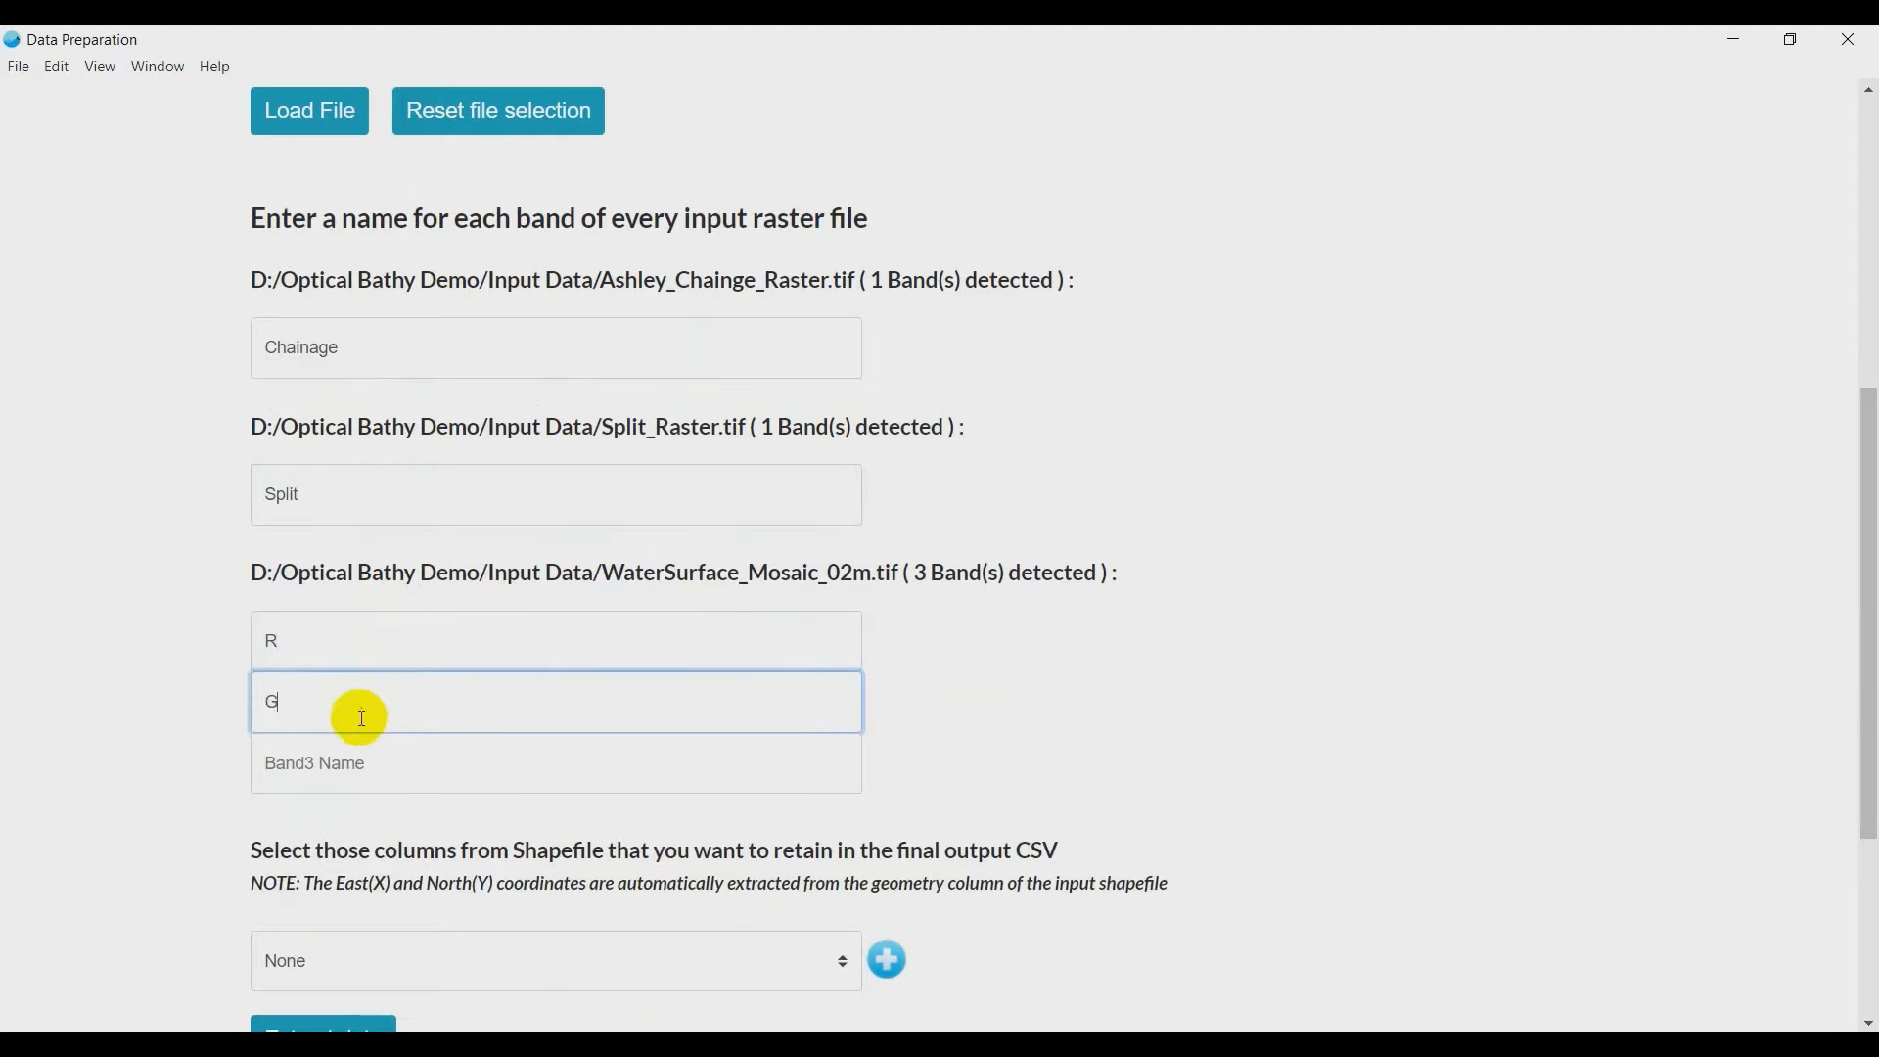
{"action": "left_click", "coordinate": [356, 759]}
{"action": "type", "text": "B"}
- Retain the Name and Depth columns of the shapefile for the output CSV and extract the data
{"action": "scroll", "coordinate": [356, 759], "scroll_direction": "down", "scroll_amount": 2}
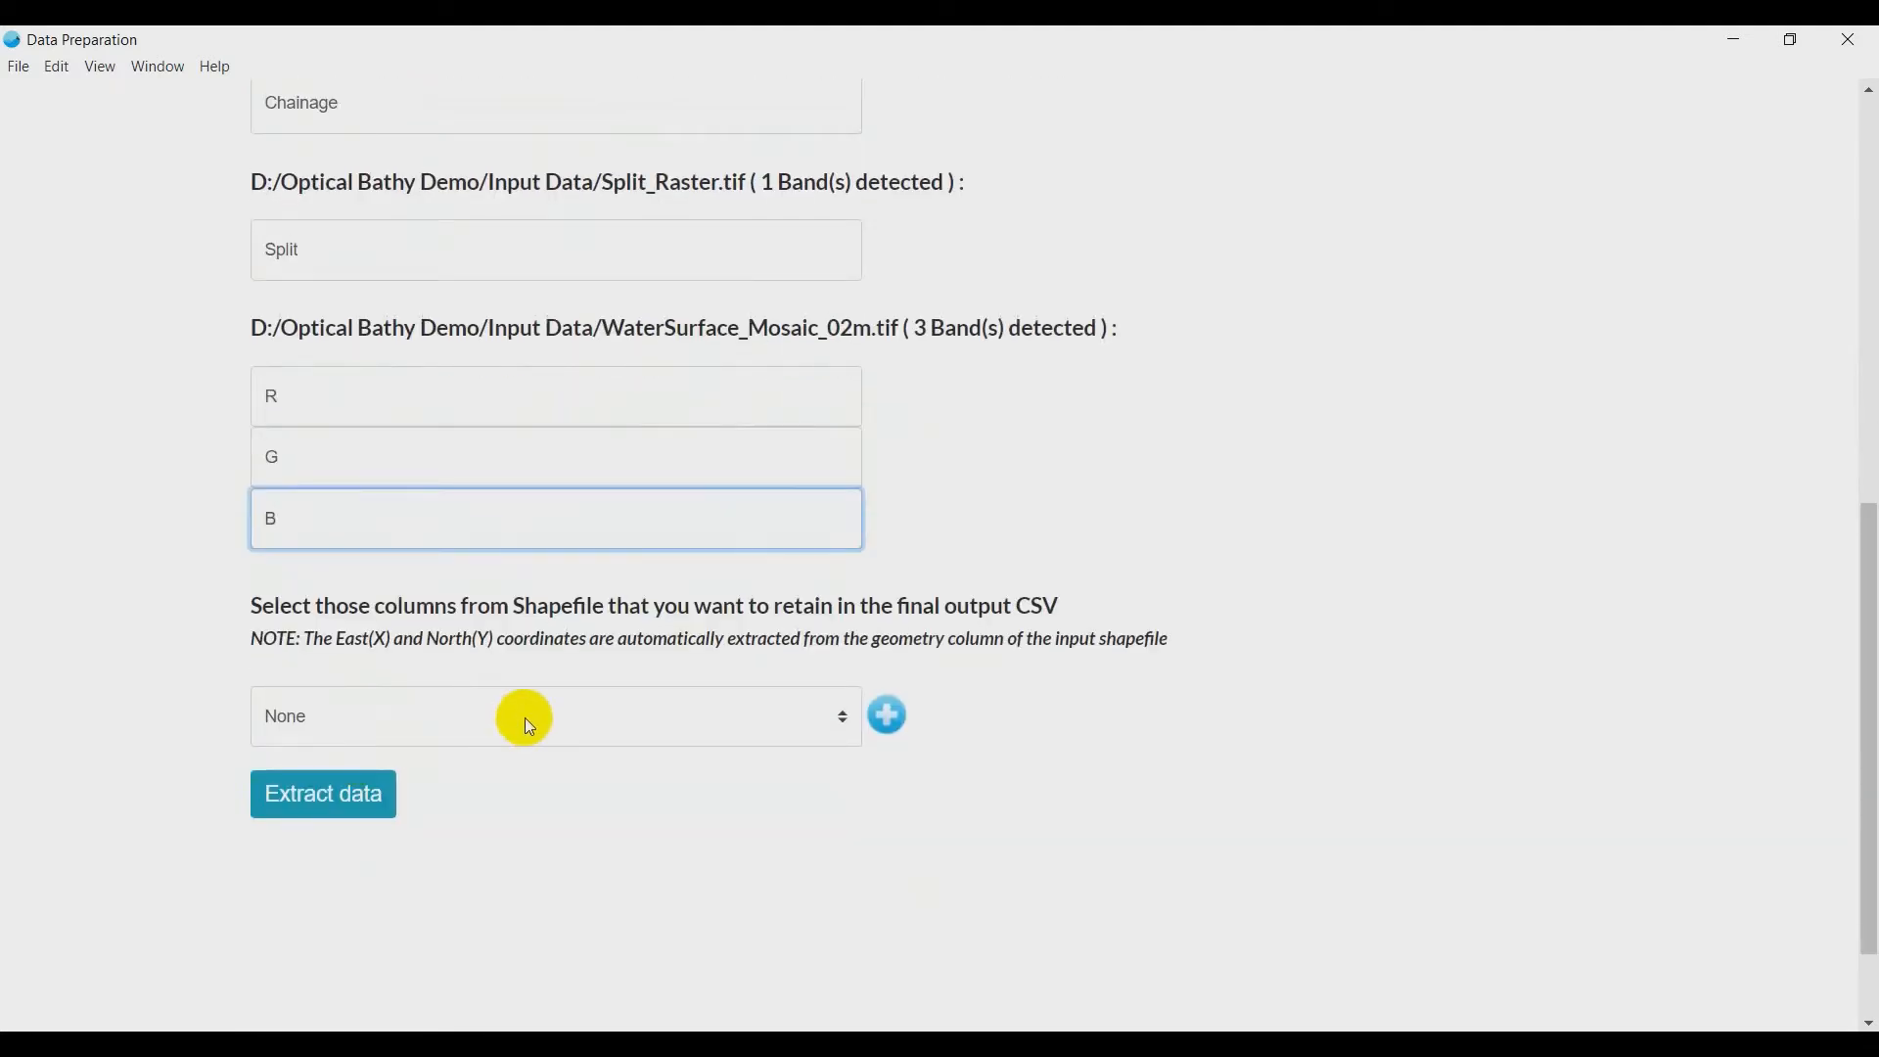
{"action": "left_click", "coordinate": [530, 726]}
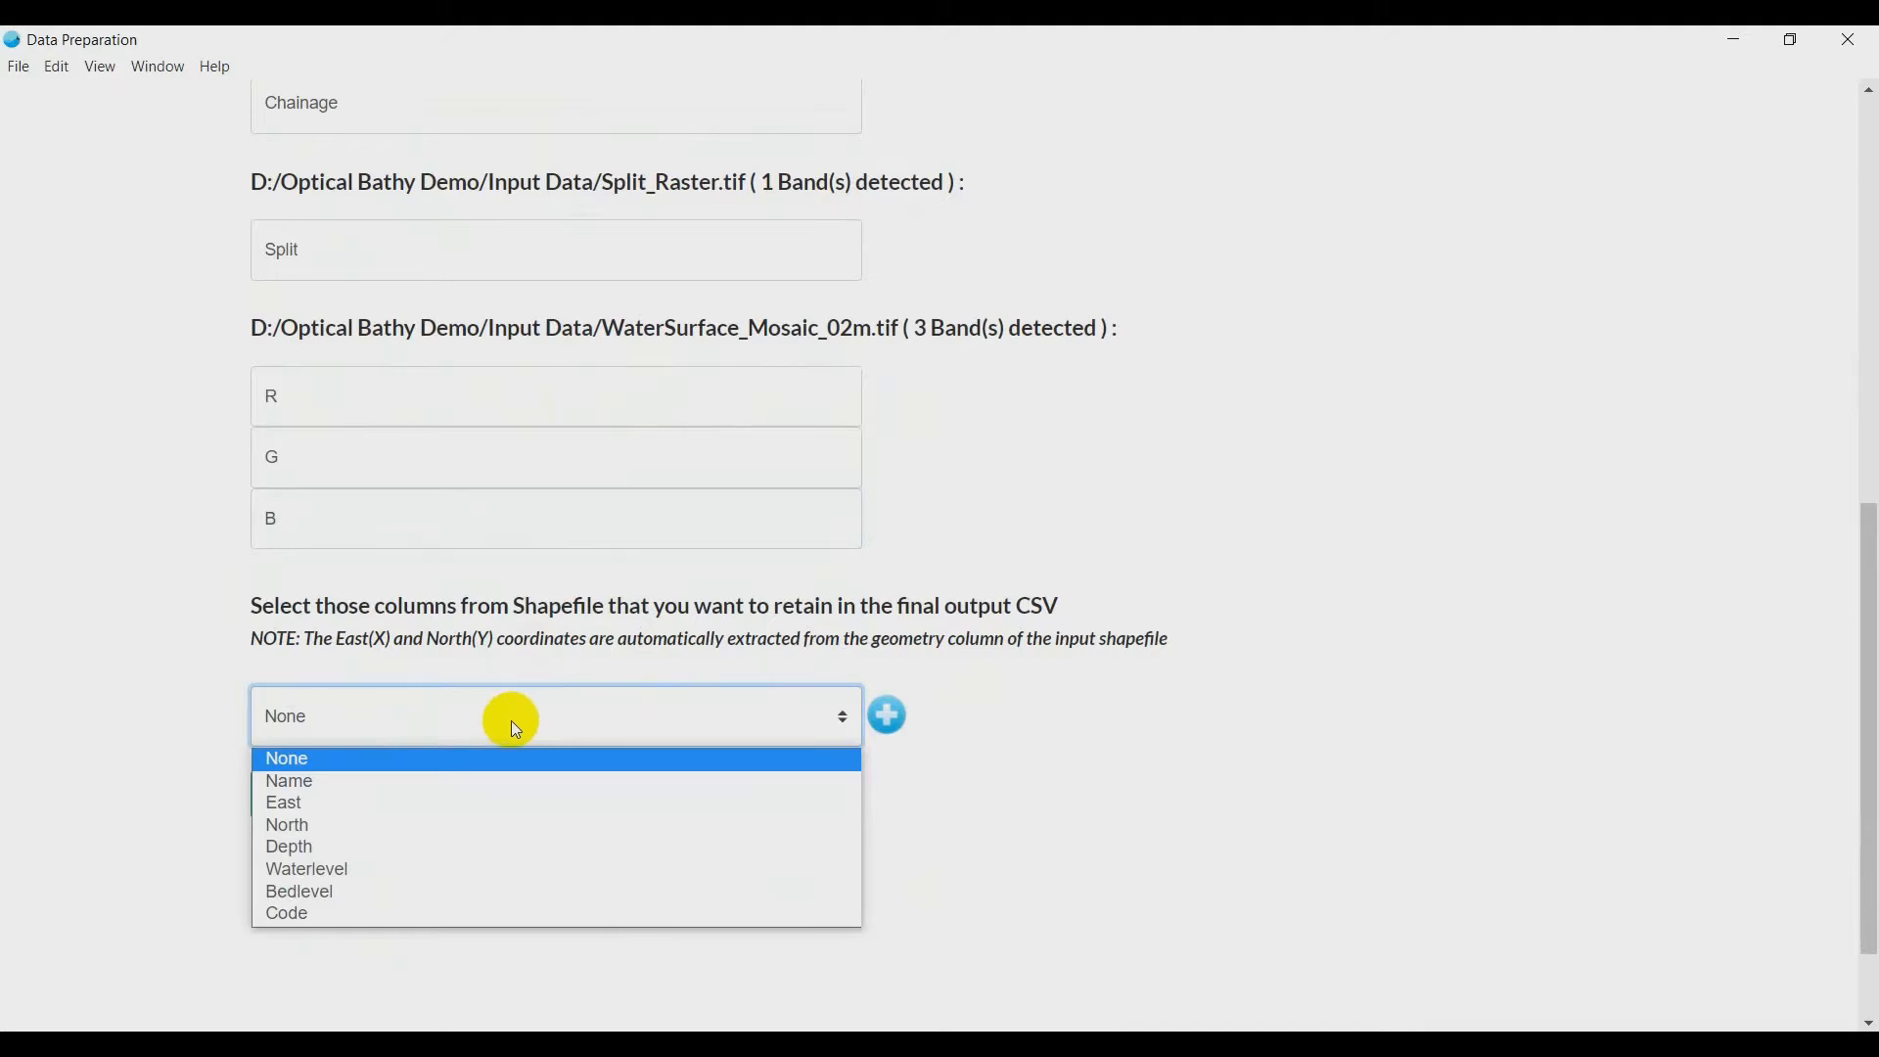
{"action": "left_click", "coordinate": [320, 780]}
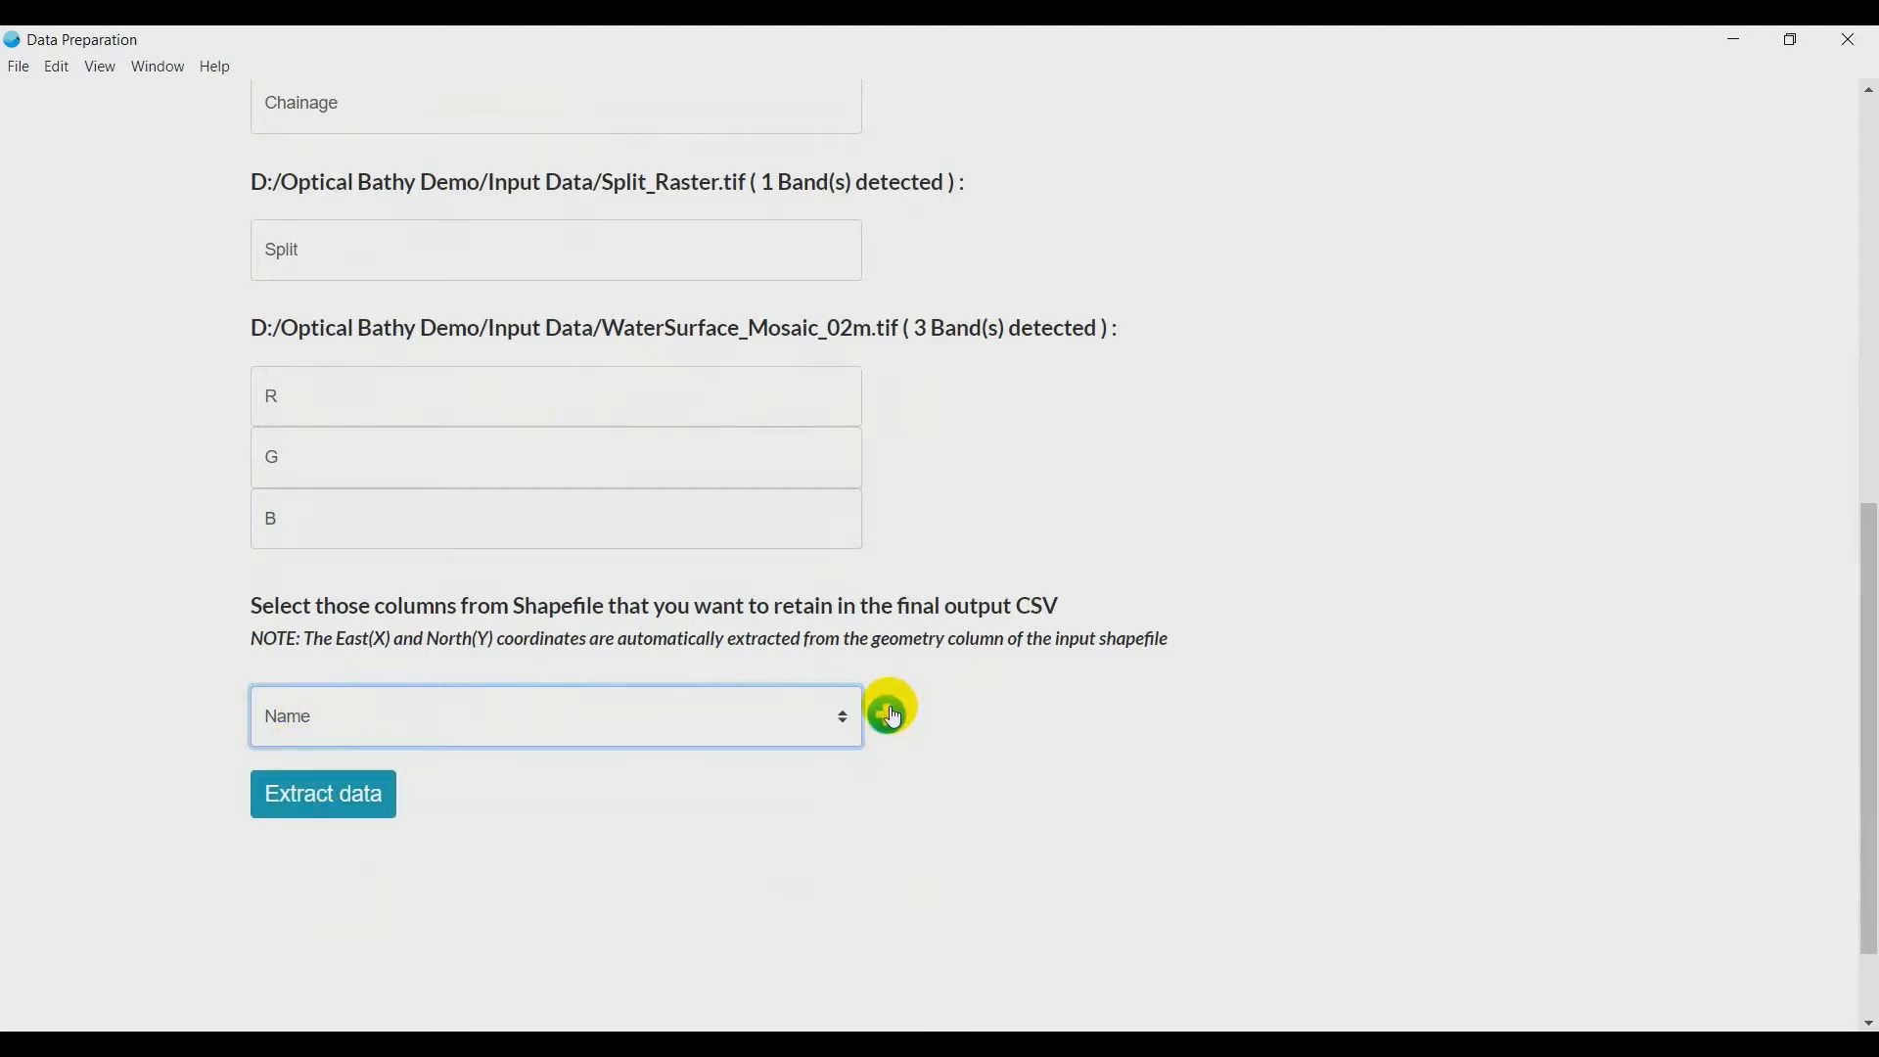
{"action": "left_click", "coordinate": [888, 715]}
{"action": "left_click", "coordinate": [484, 783]}
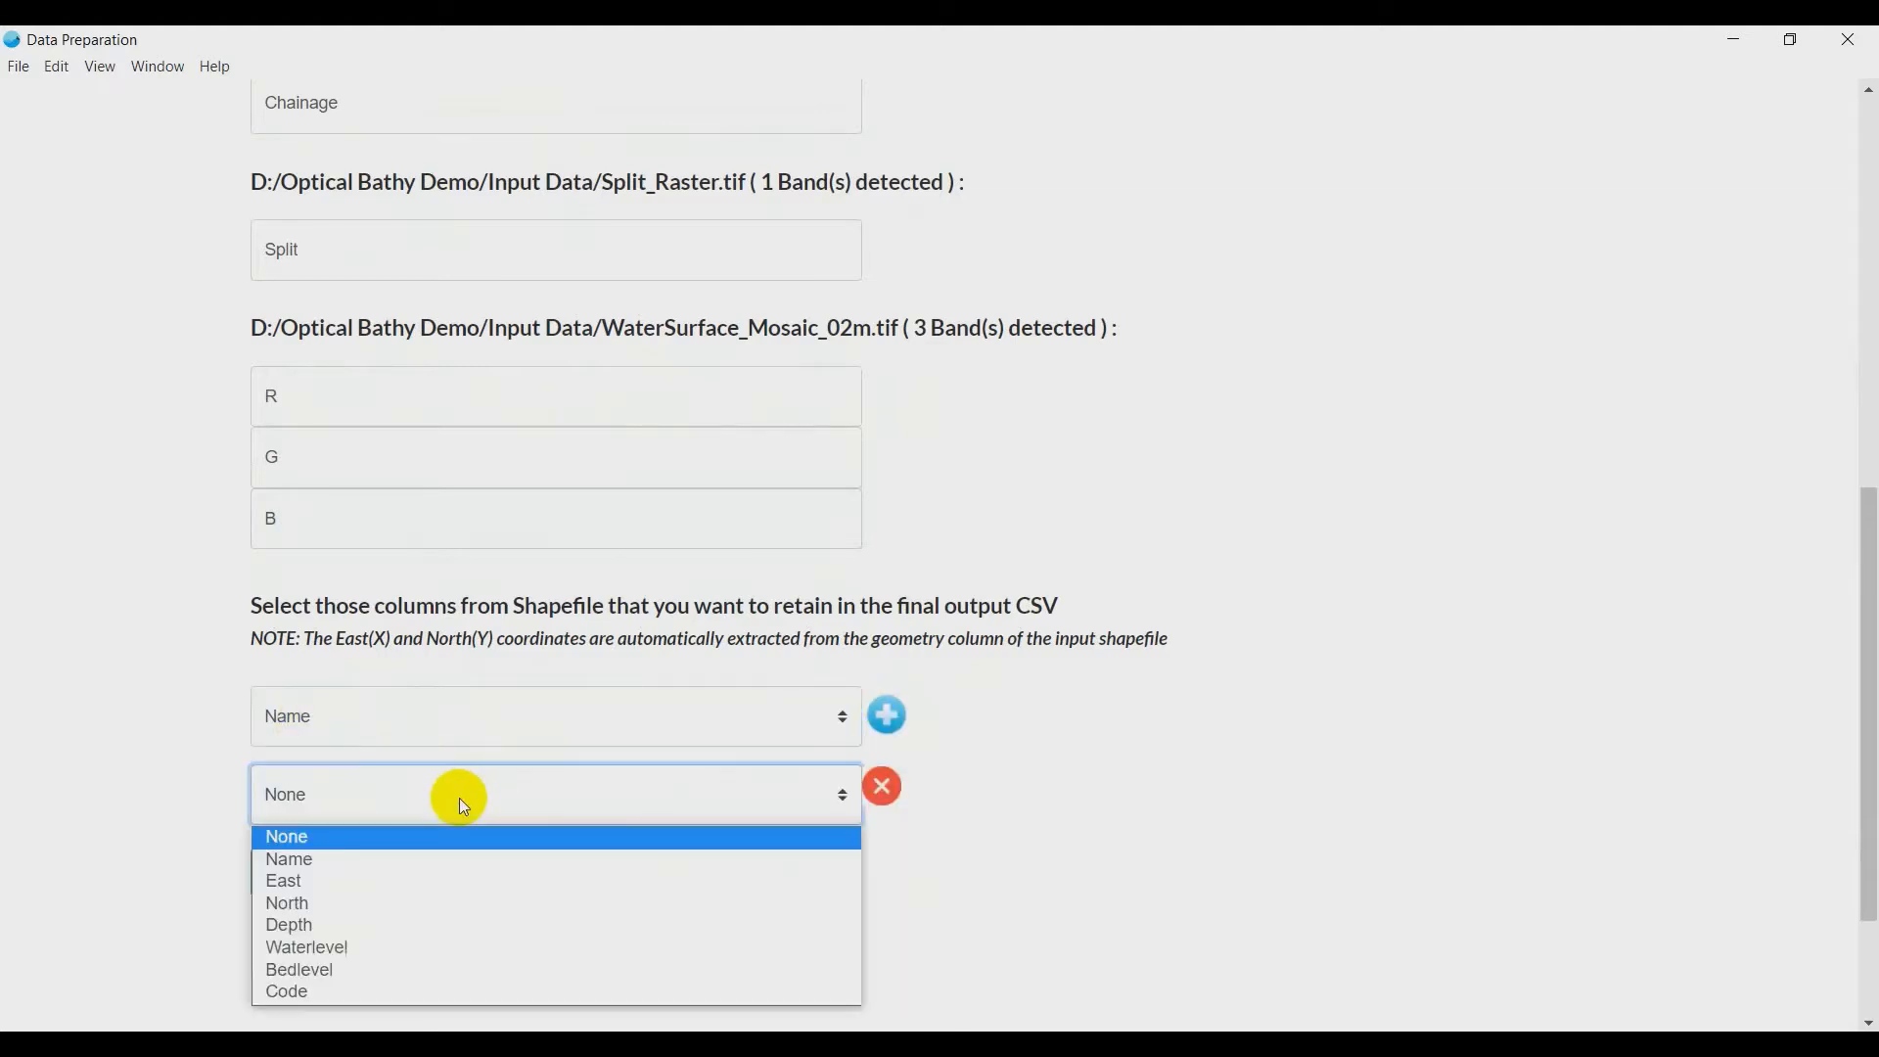
{"action": "left_click", "coordinate": [325, 925]}
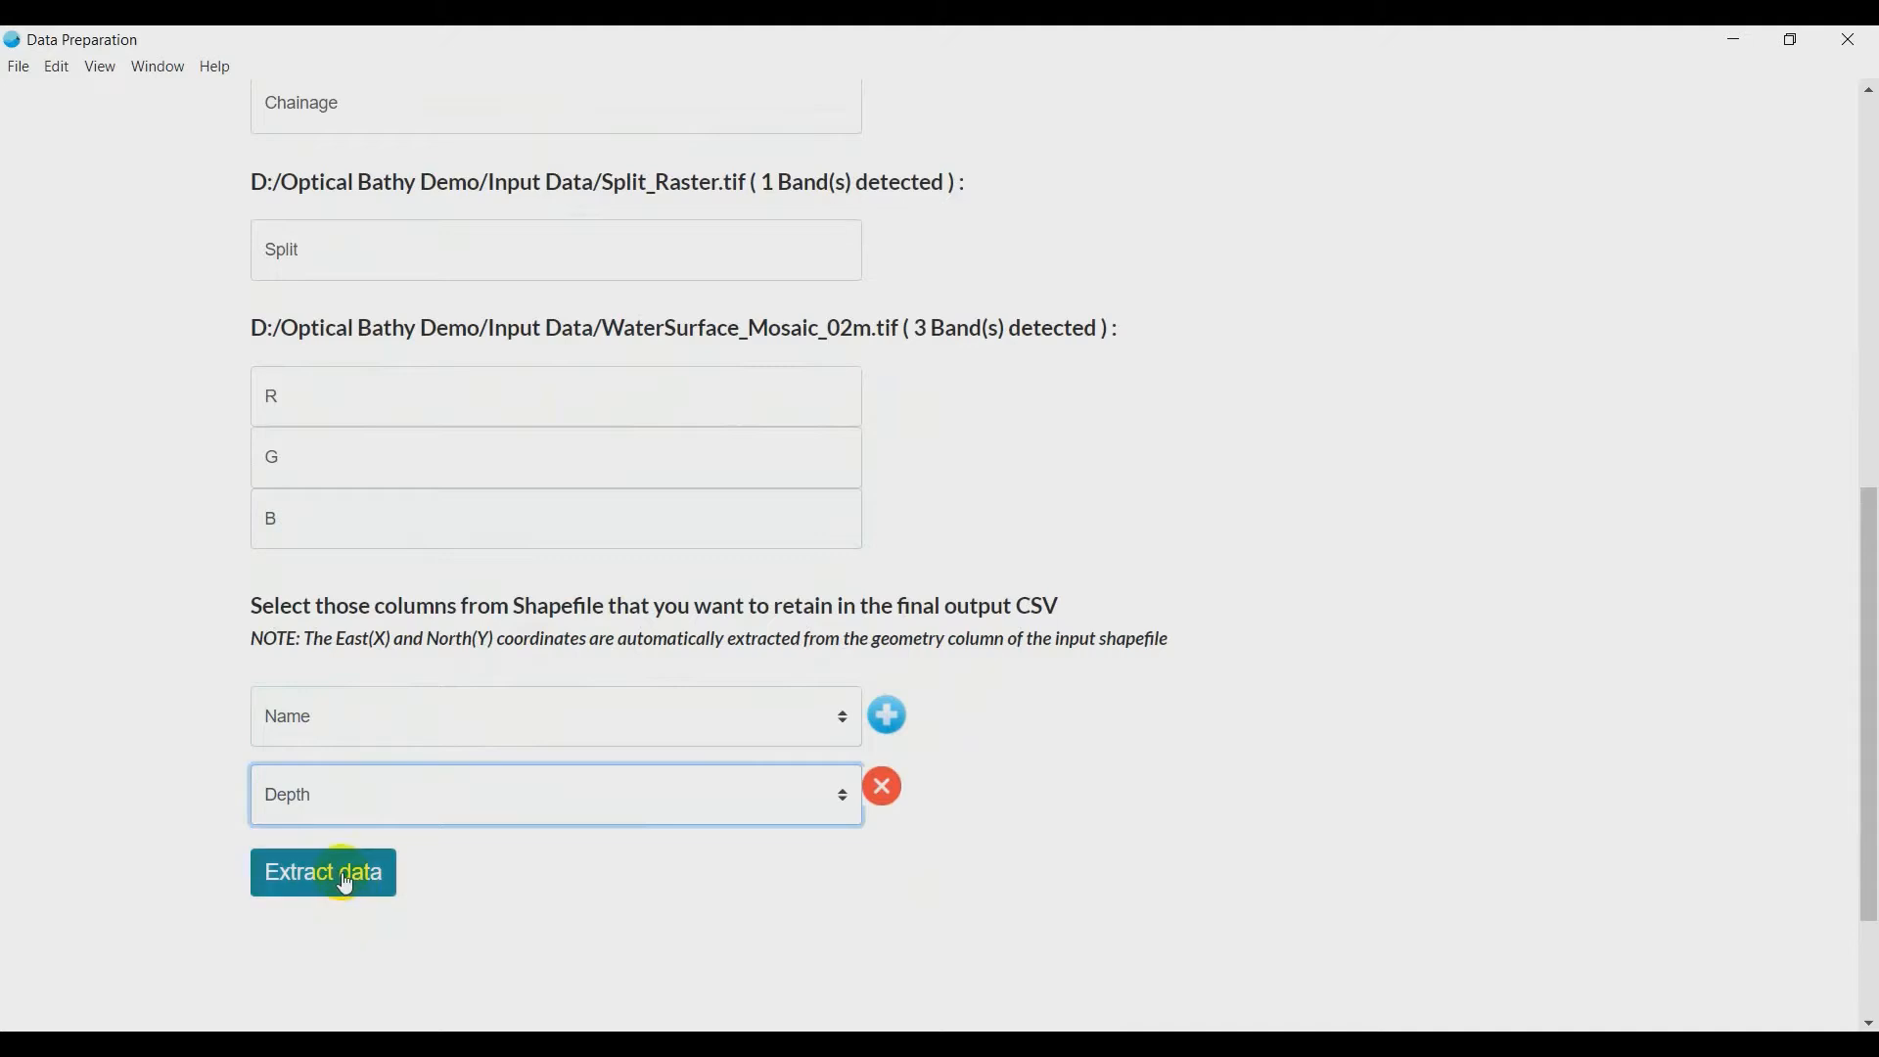
{"action": "left_click", "coordinate": [343, 879]}
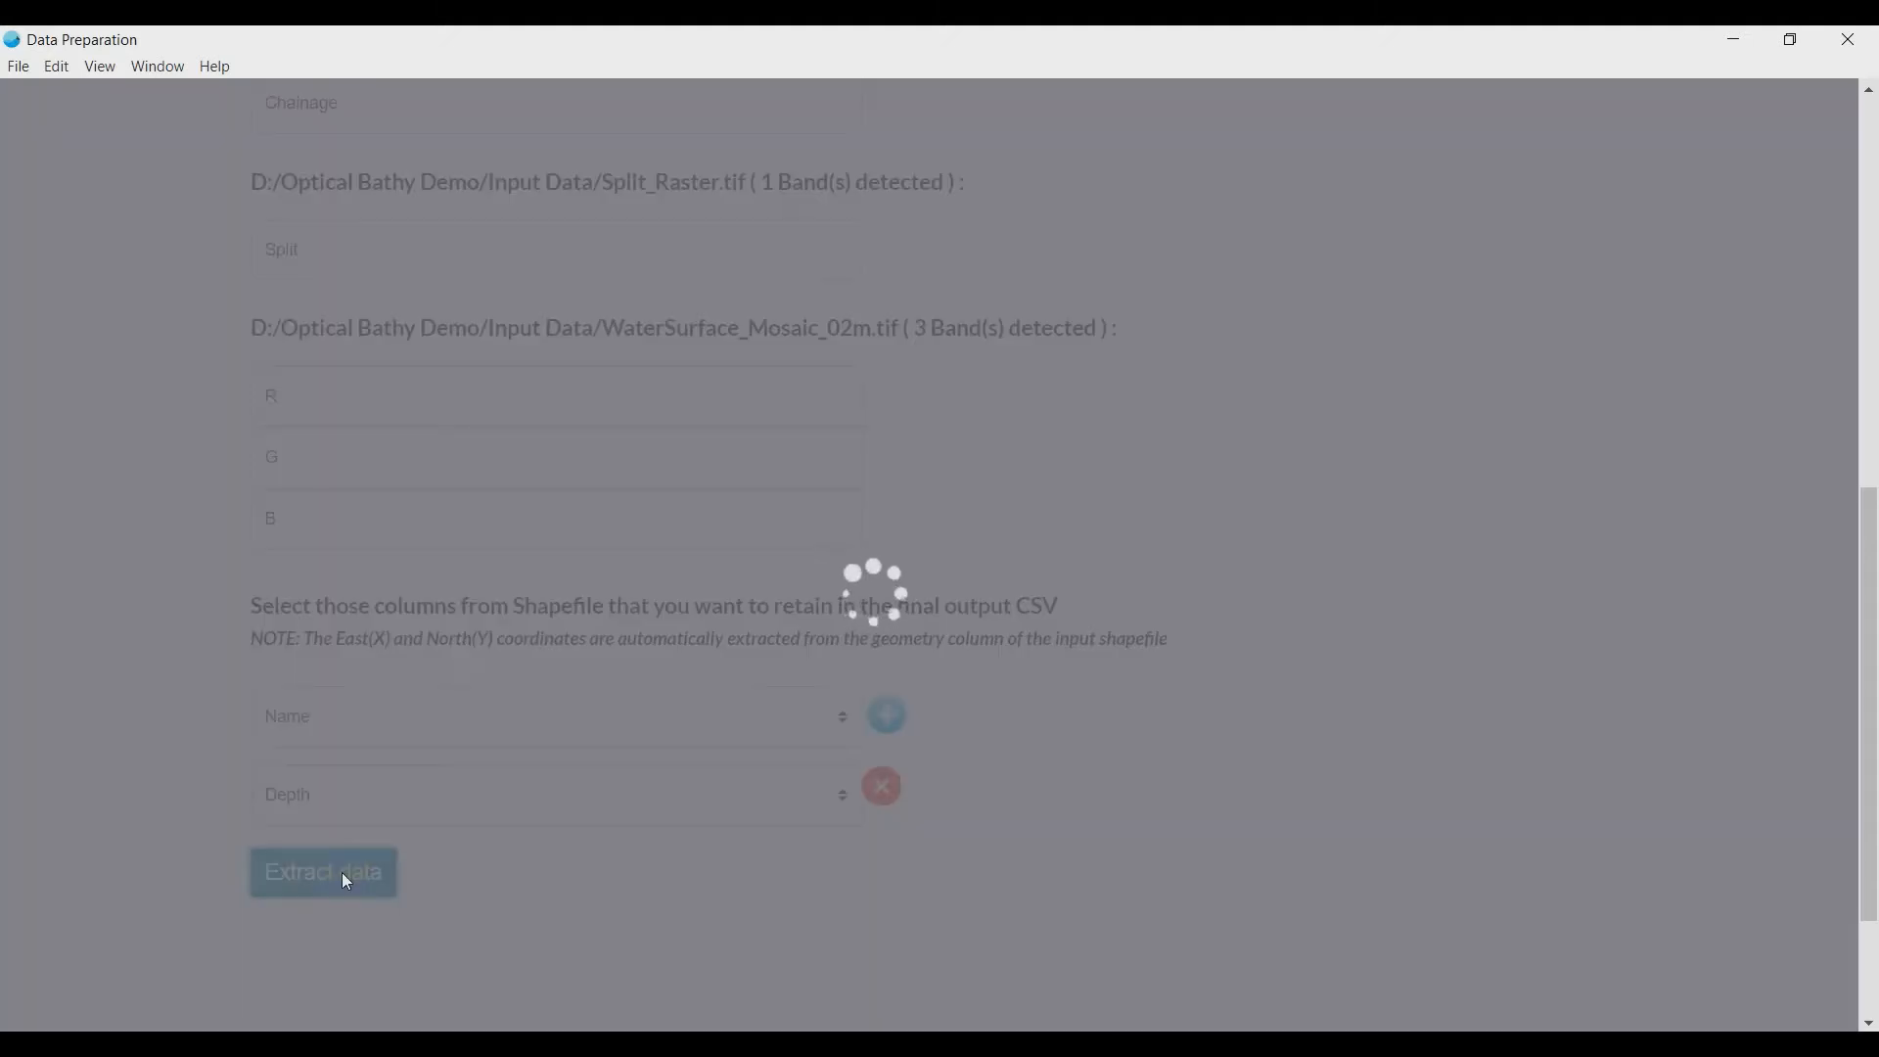
- Save the extracted CSV file to the Output Data folder in Optical Bathy Demo and dismiss the confirmation
{"action": "scroll", "coordinate": [345, 883], "scroll_direction": "down", "scroll_amount": 5}
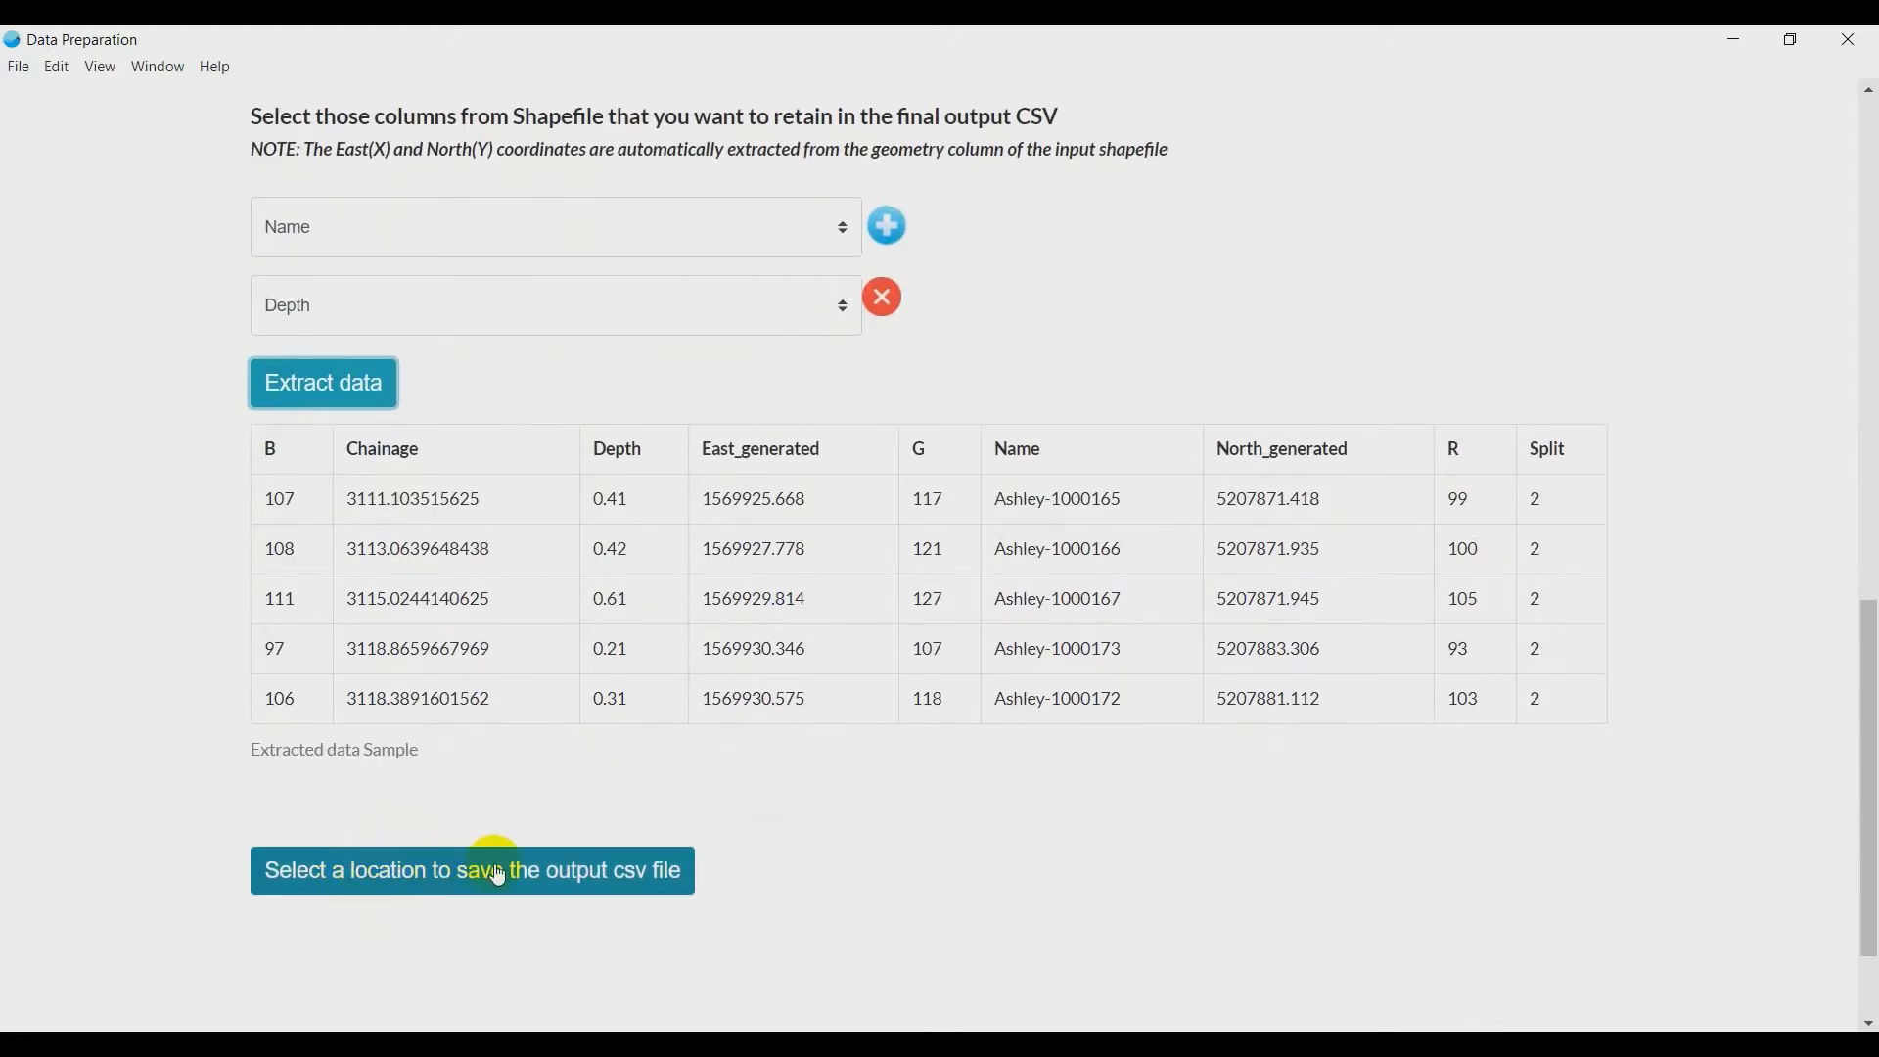
{"action": "left_click", "coordinate": [498, 876]}
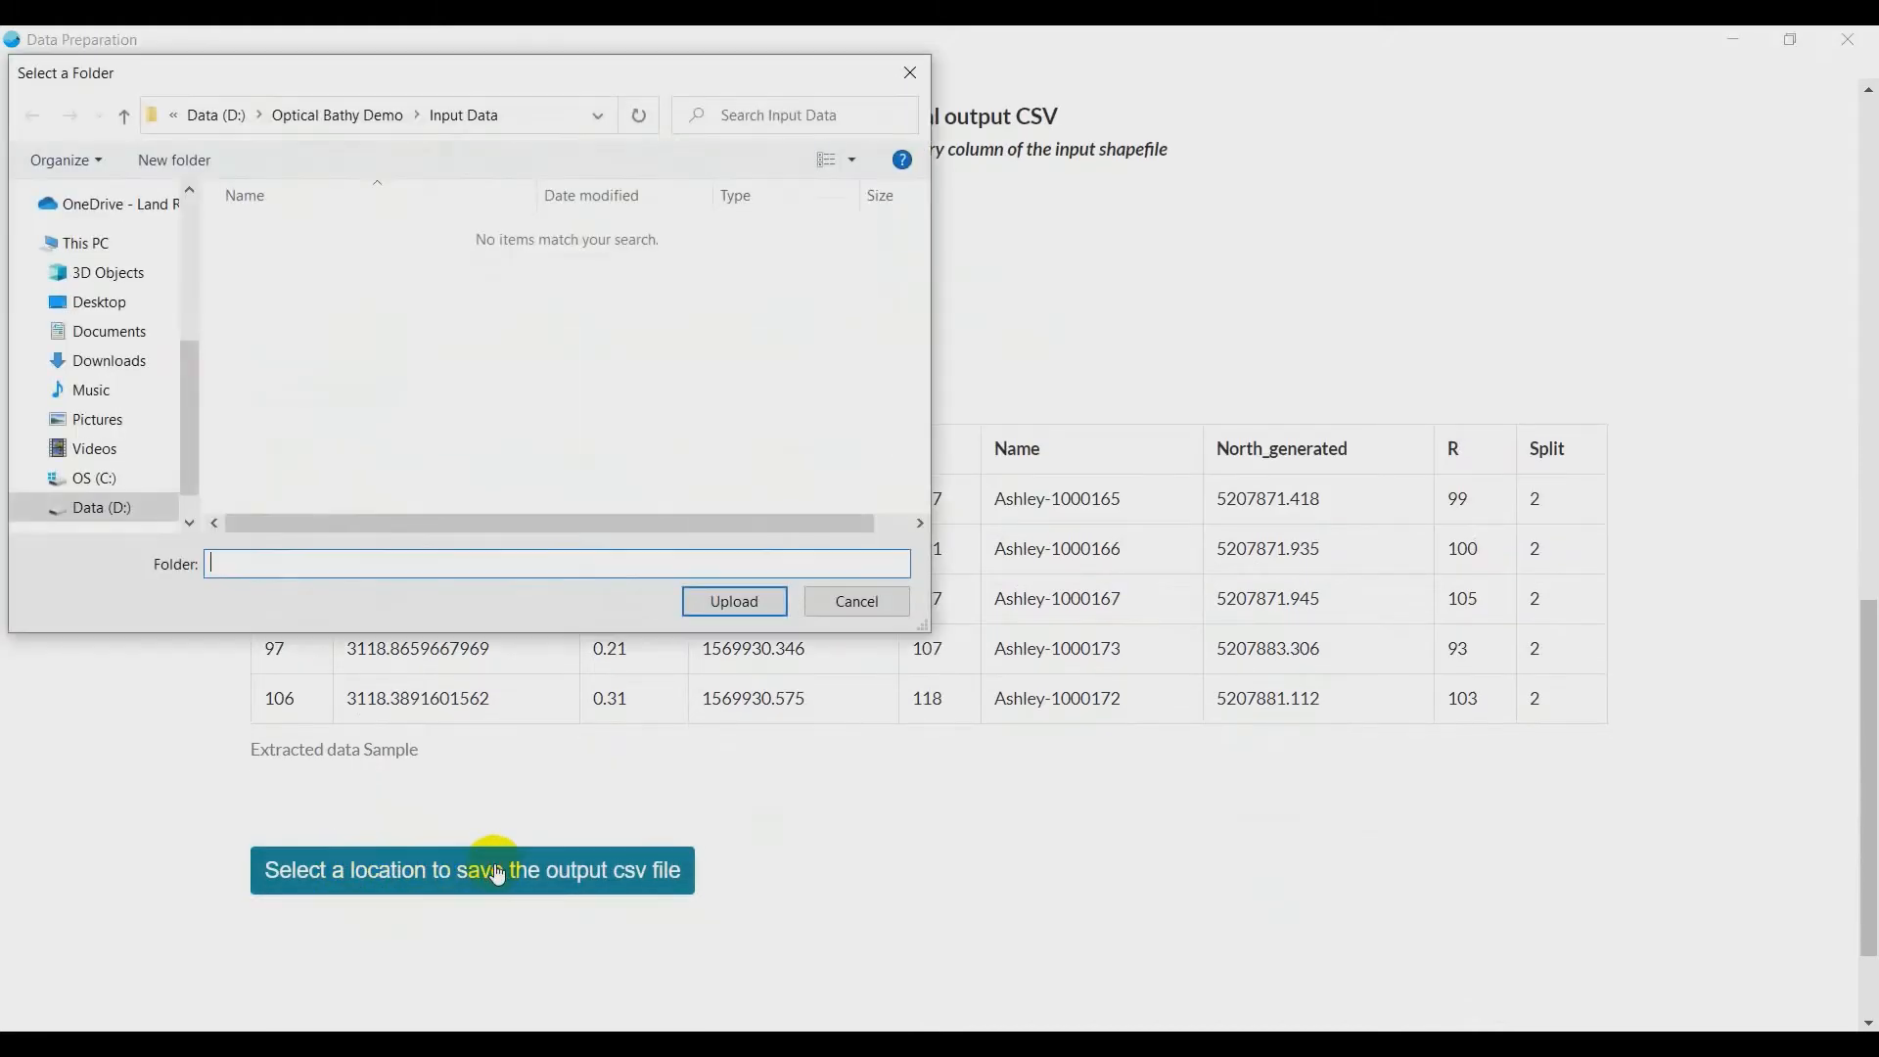
{"action": "left_click", "coordinate": [377, 110]}
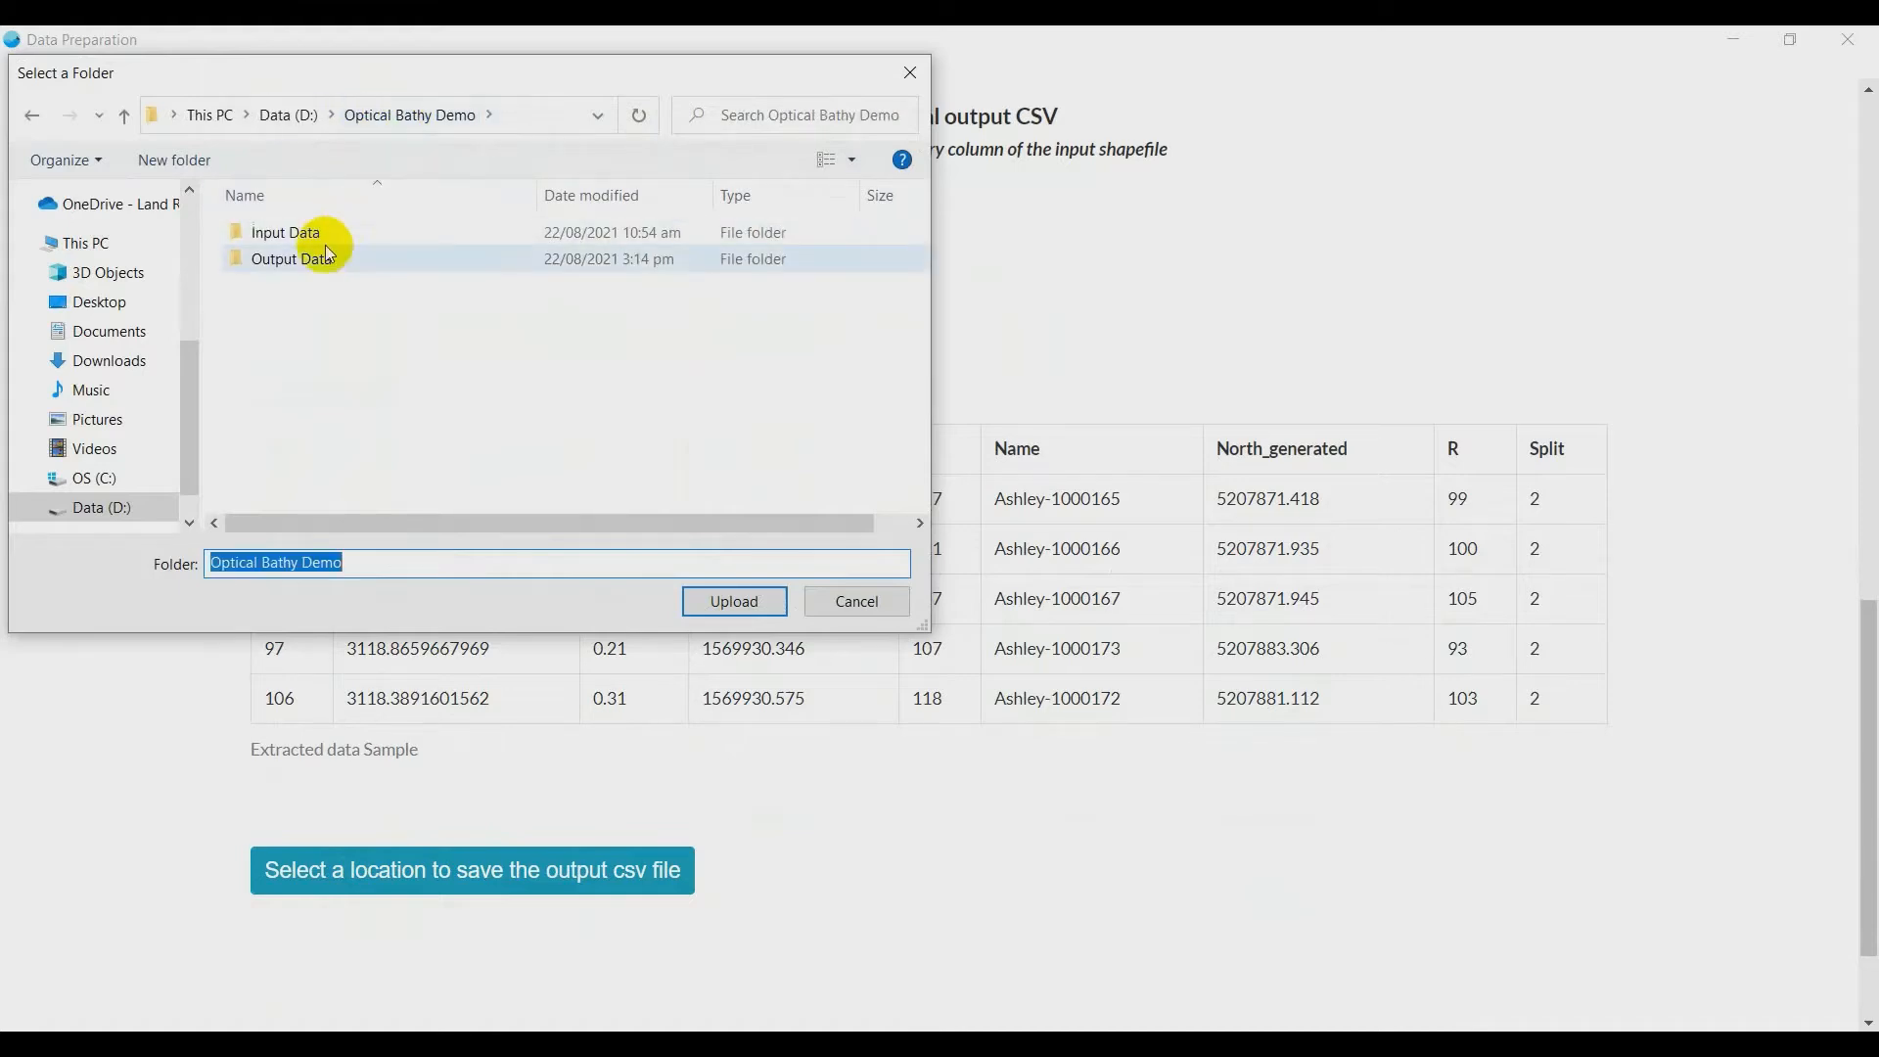
{"action": "left_click", "coordinate": [320, 263]}
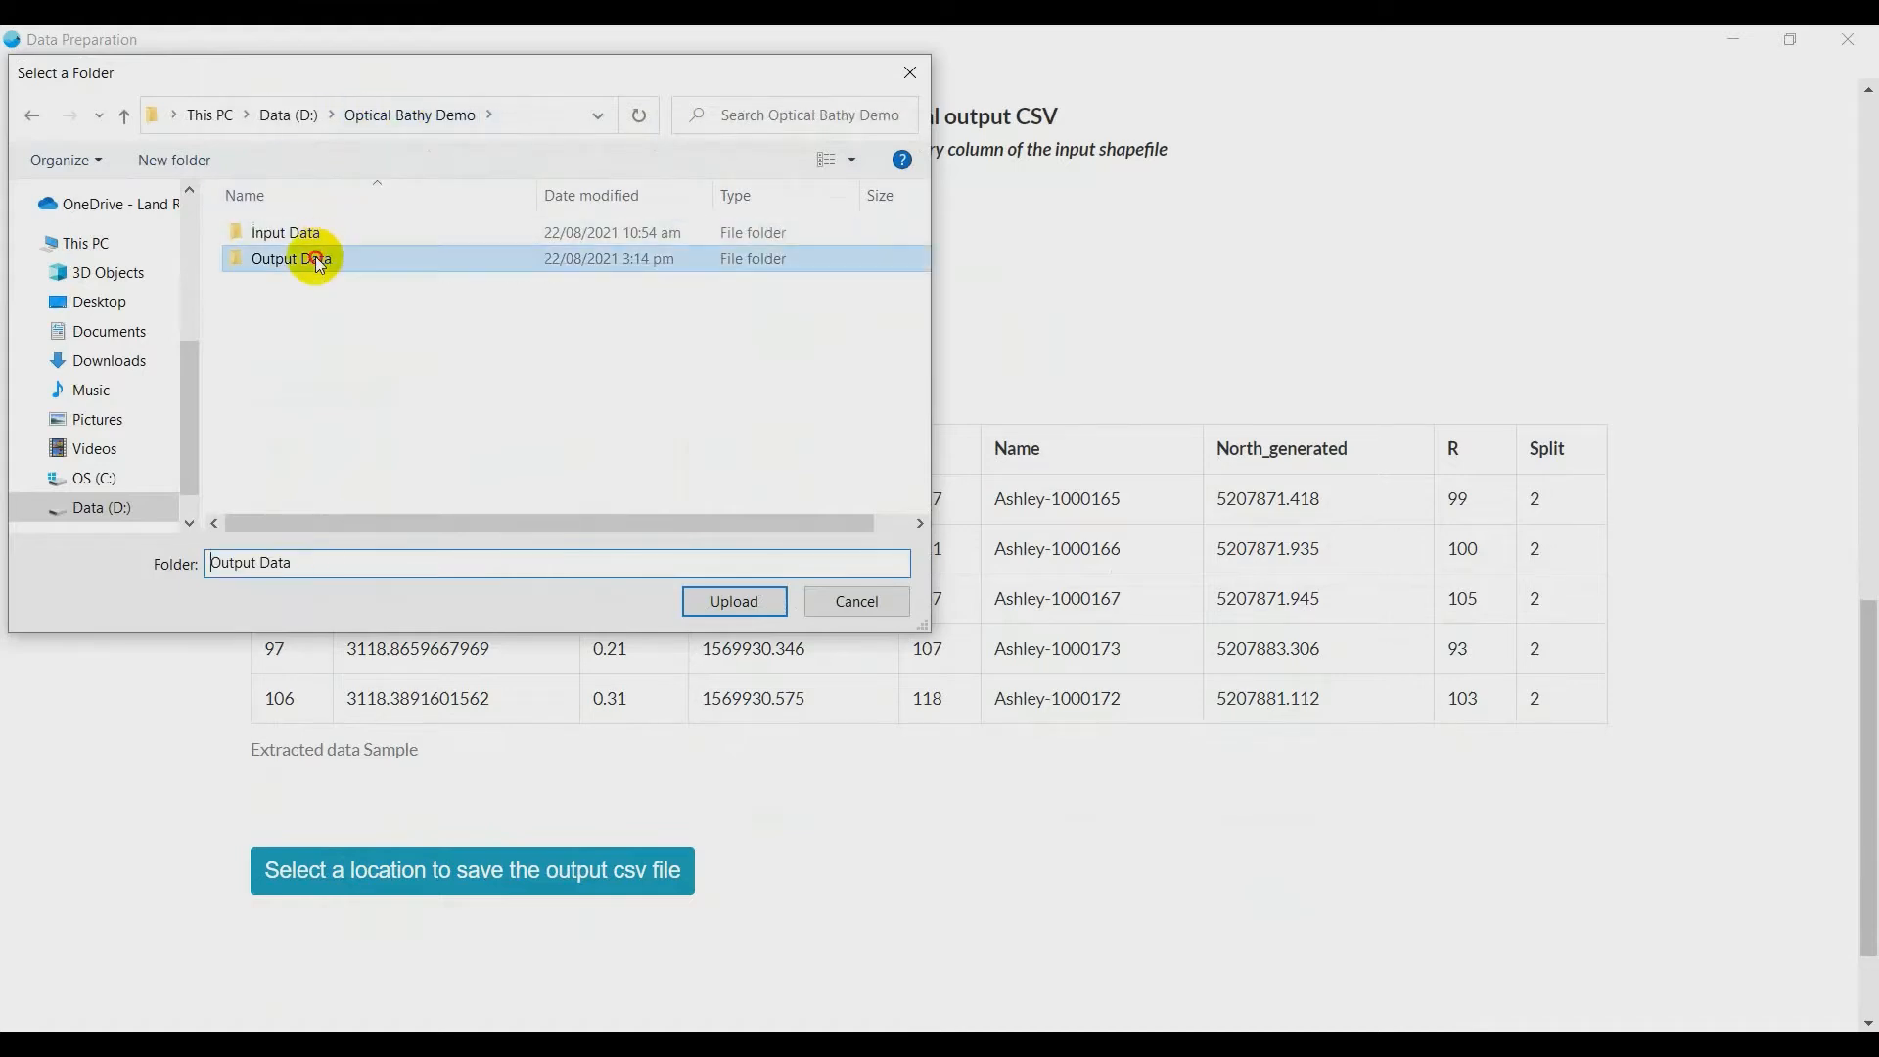
{"action": "left_click", "coordinate": [736, 601]}
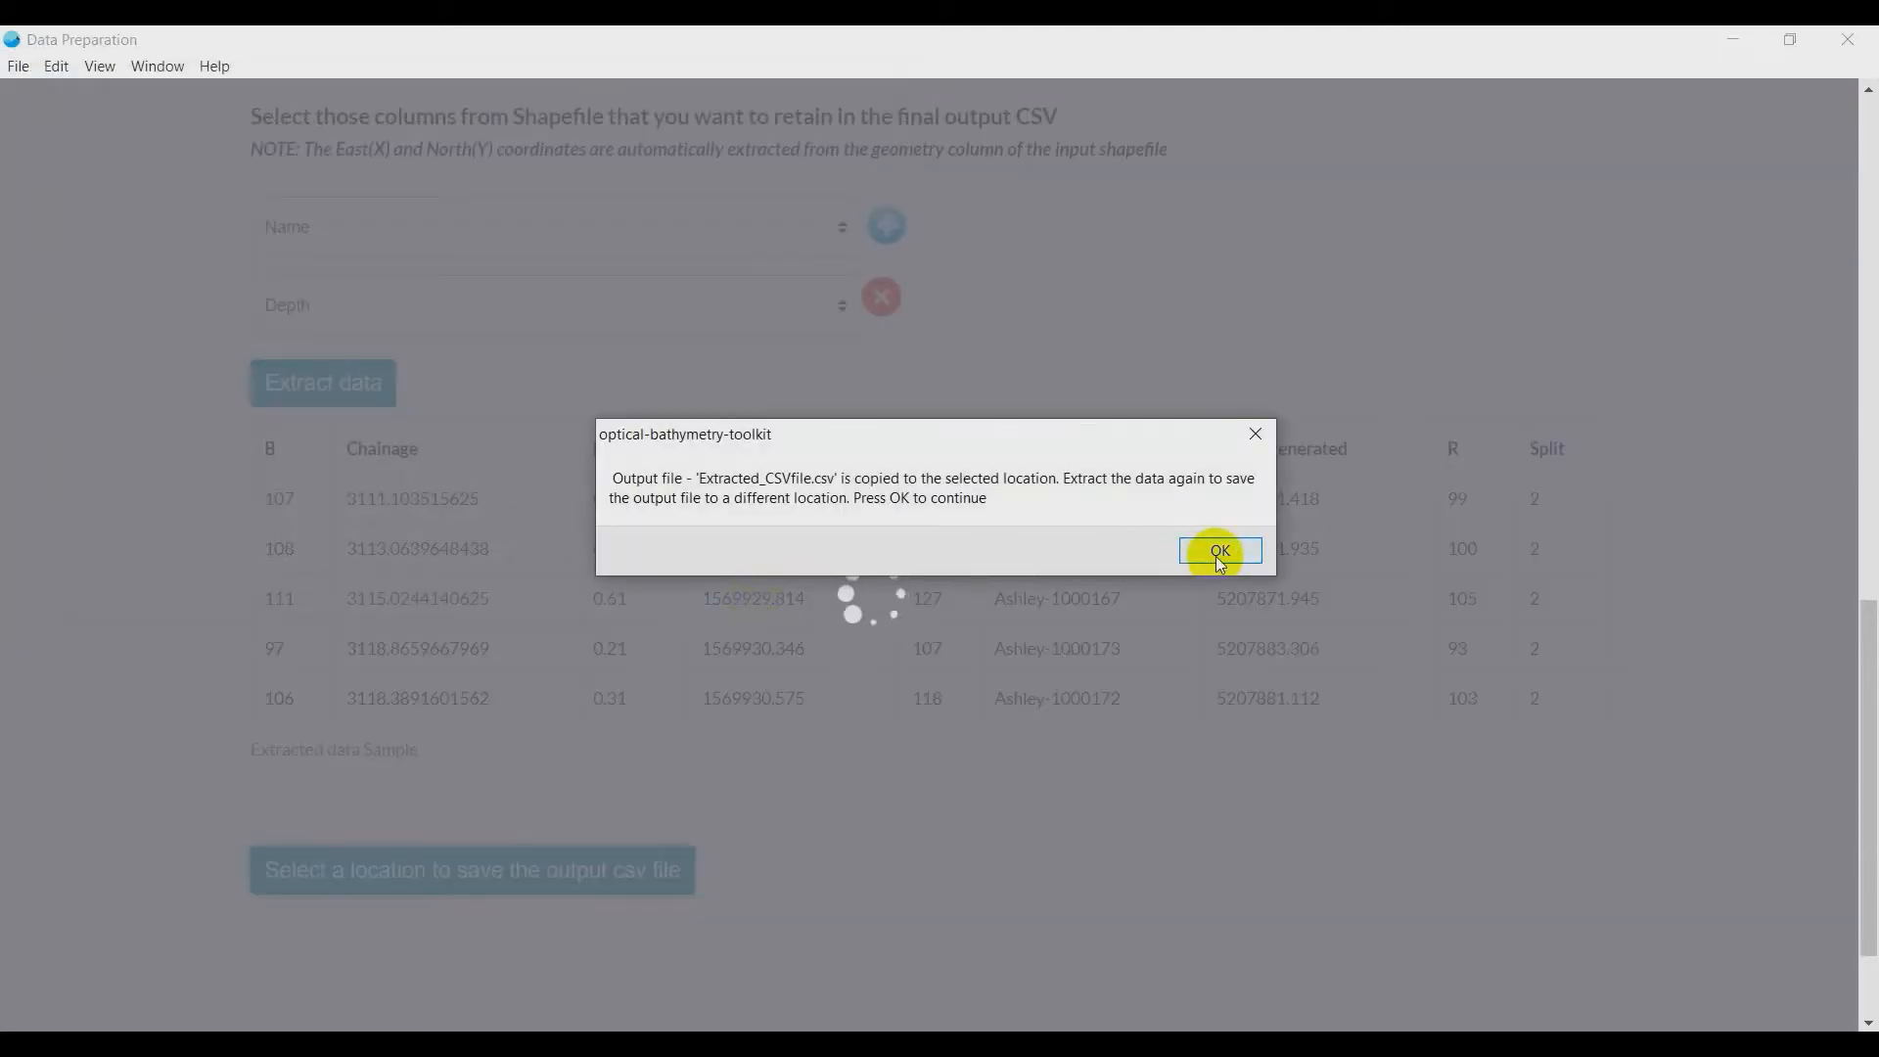
{"action": "left_click", "coordinate": [1220, 558]}
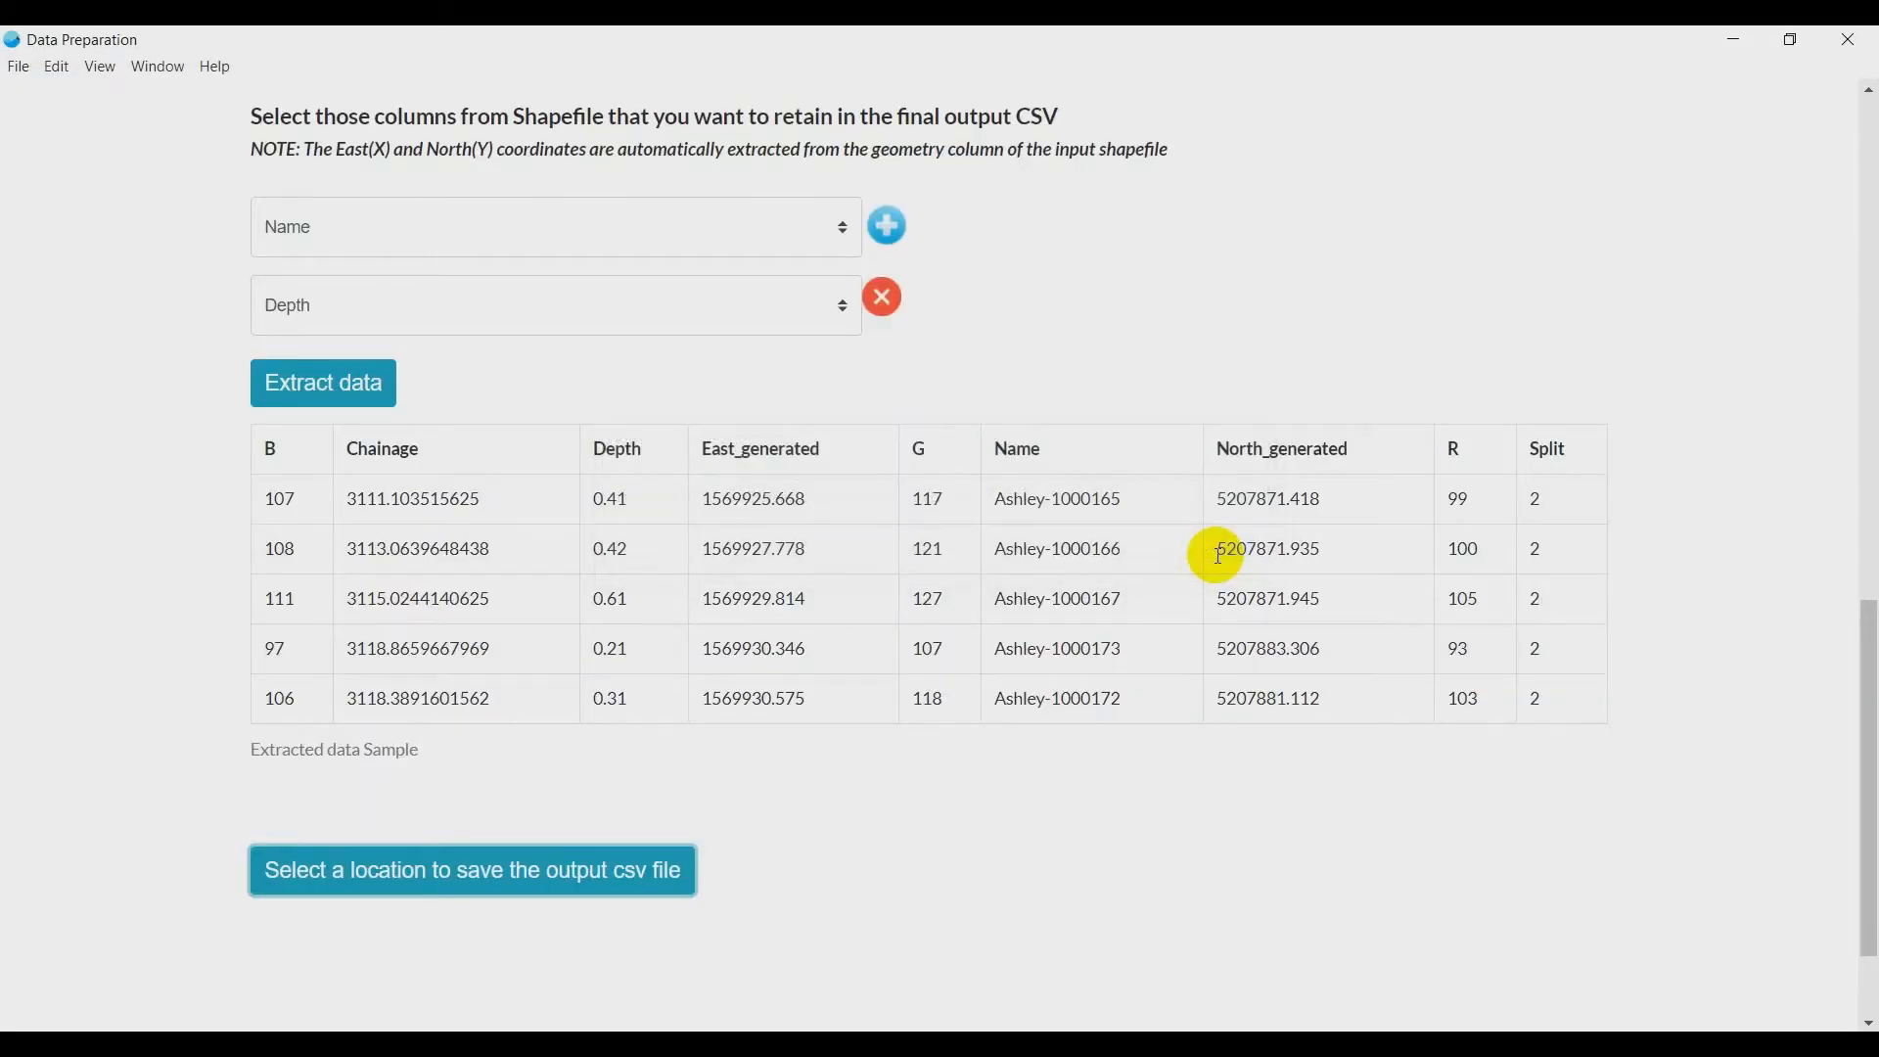
- Open the Machine Learning Workflow from the toolkit's home screen and load Extracted_CSVfile.csv from the Output Data folder
{"action": "scroll", "coordinate": [1219, 556], "scroll_direction": "up", "scroll_amount": 15}
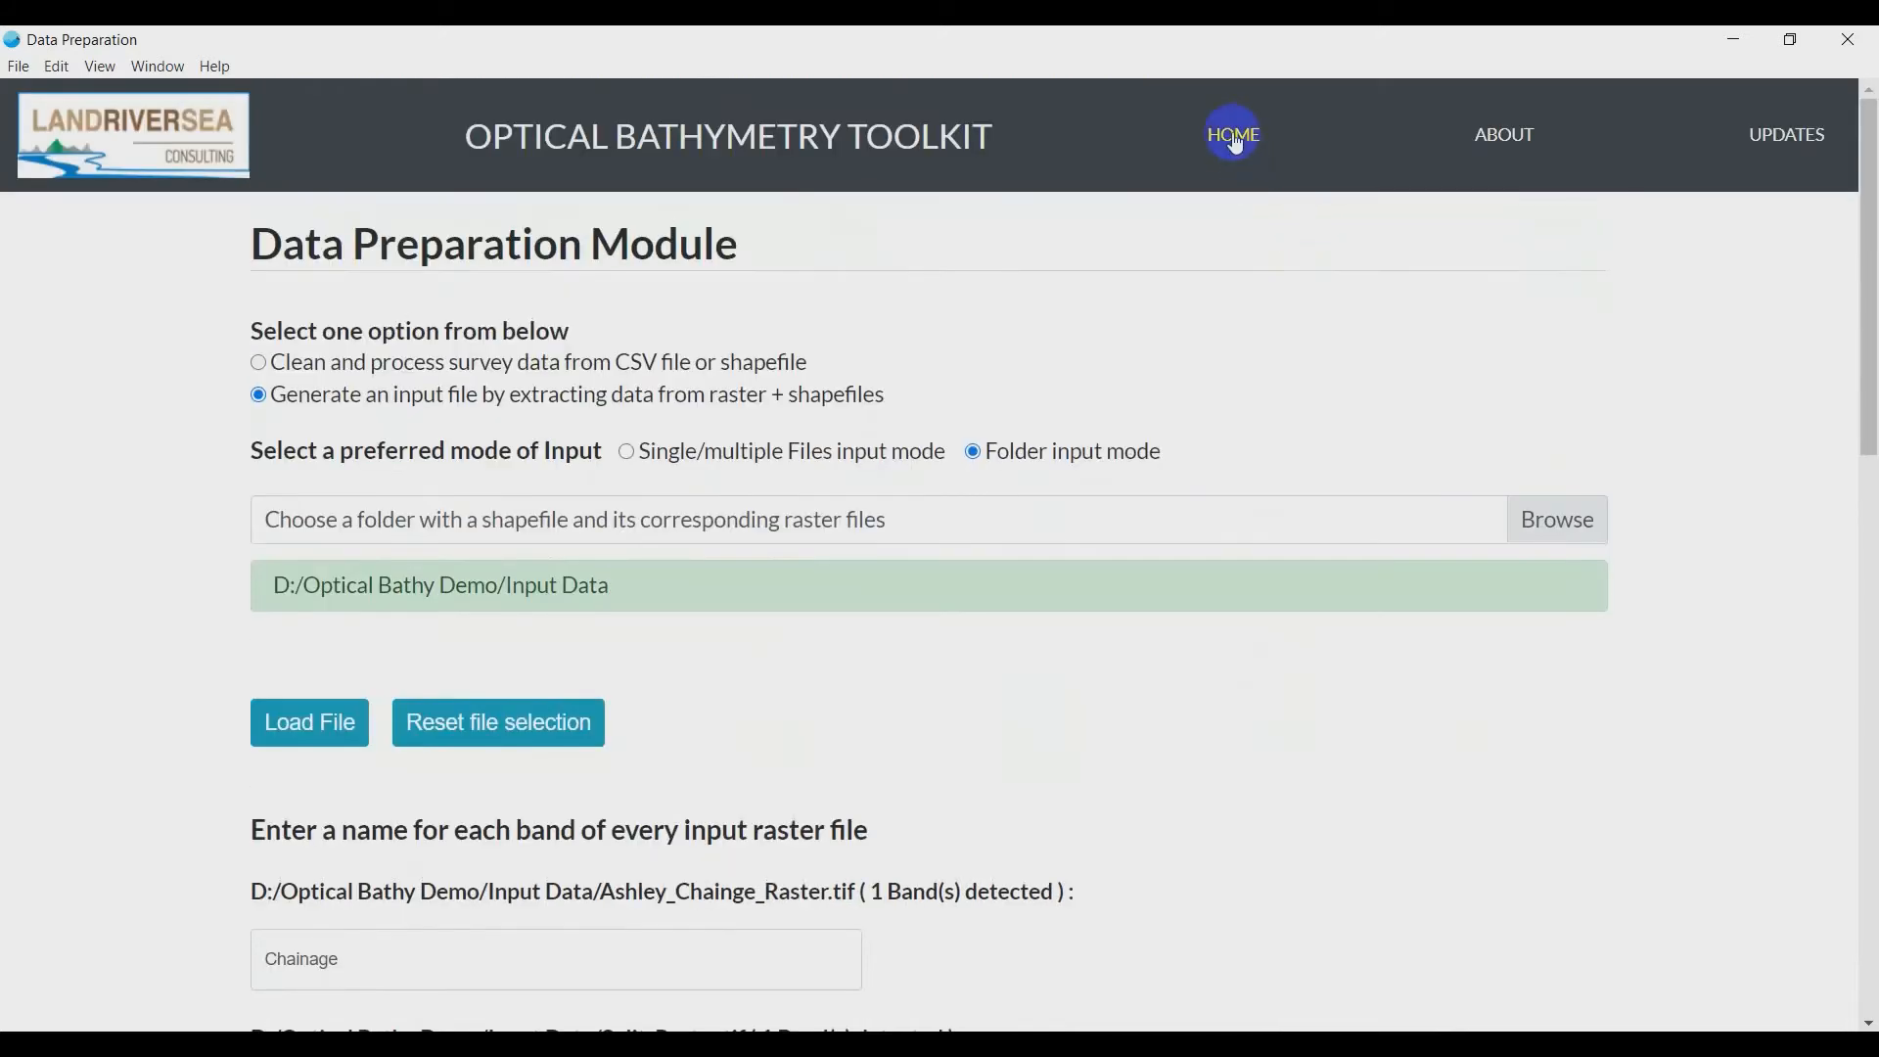
{"action": "left_click", "coordinate": [1236, 142]}
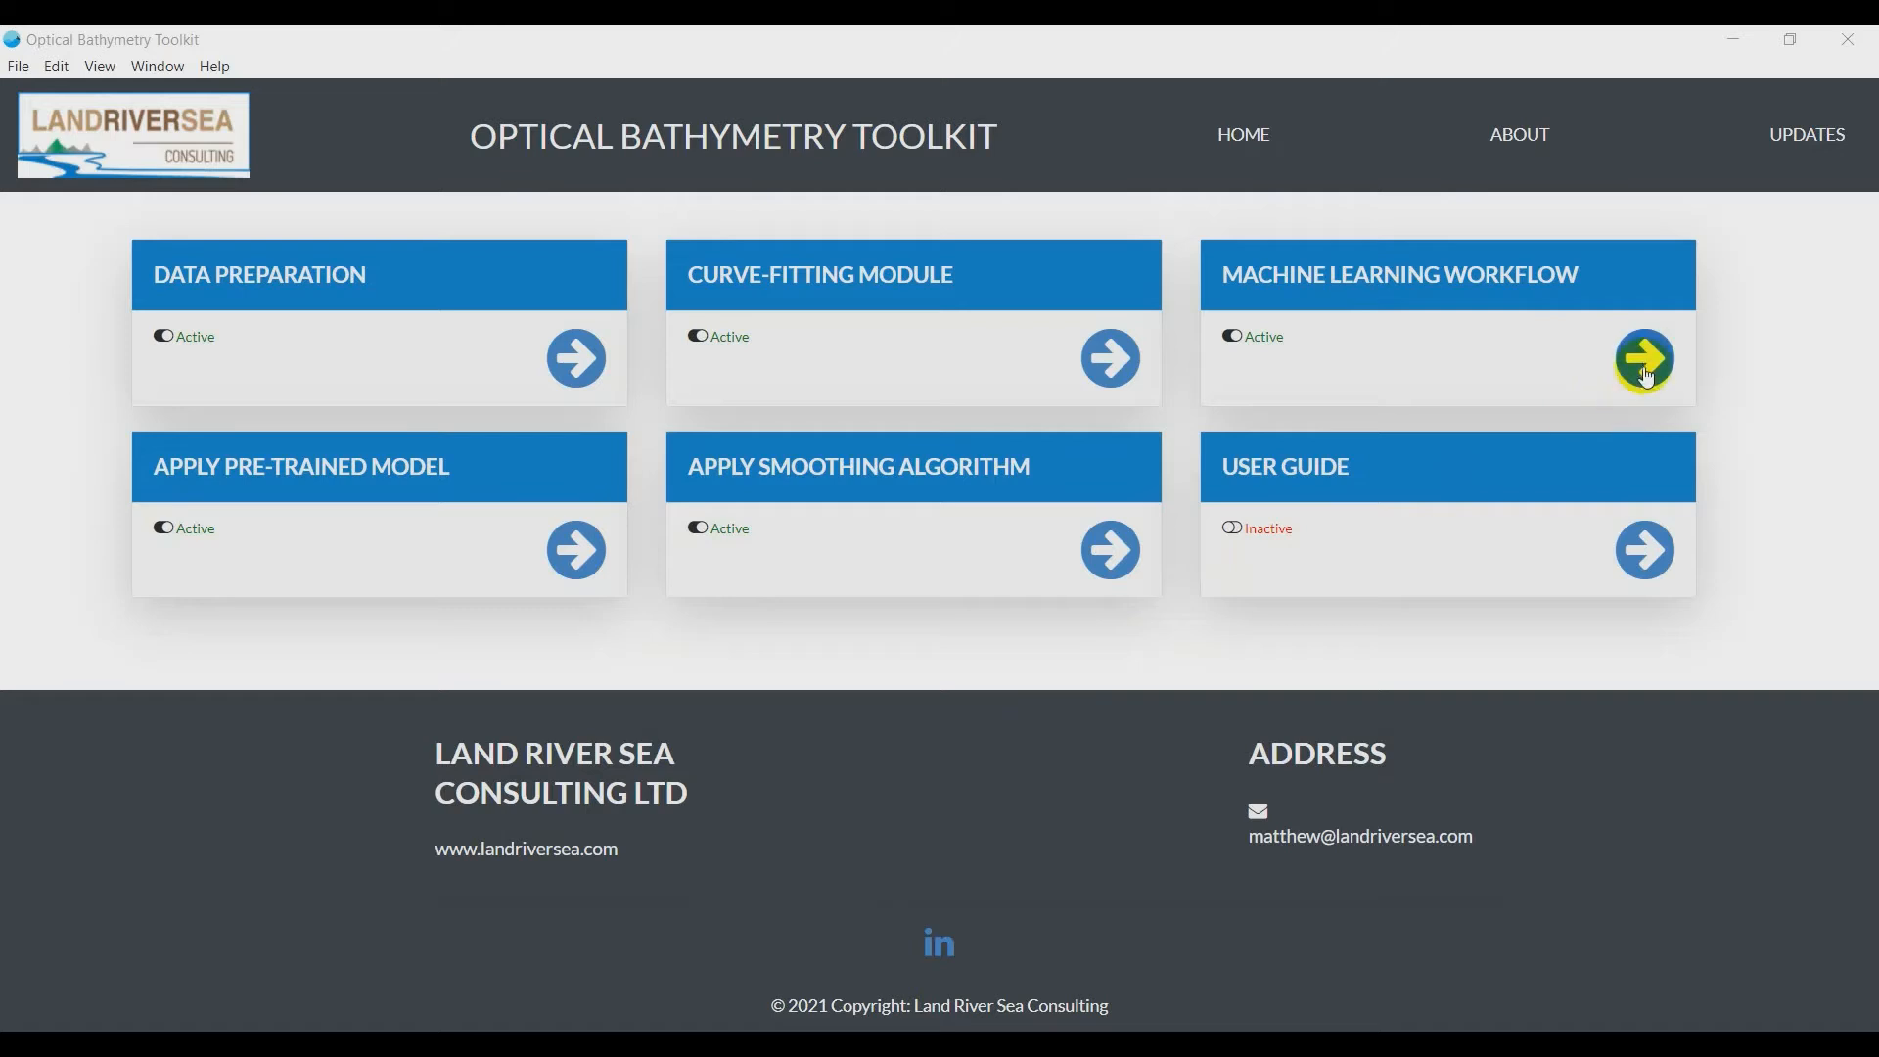
{"action": "left_click", "coordinate": [1645, 368]}
{"action": "left_click", "coordinate": [1593, 346]}
{"action": "left_click", "coordinate": [279, 234]}
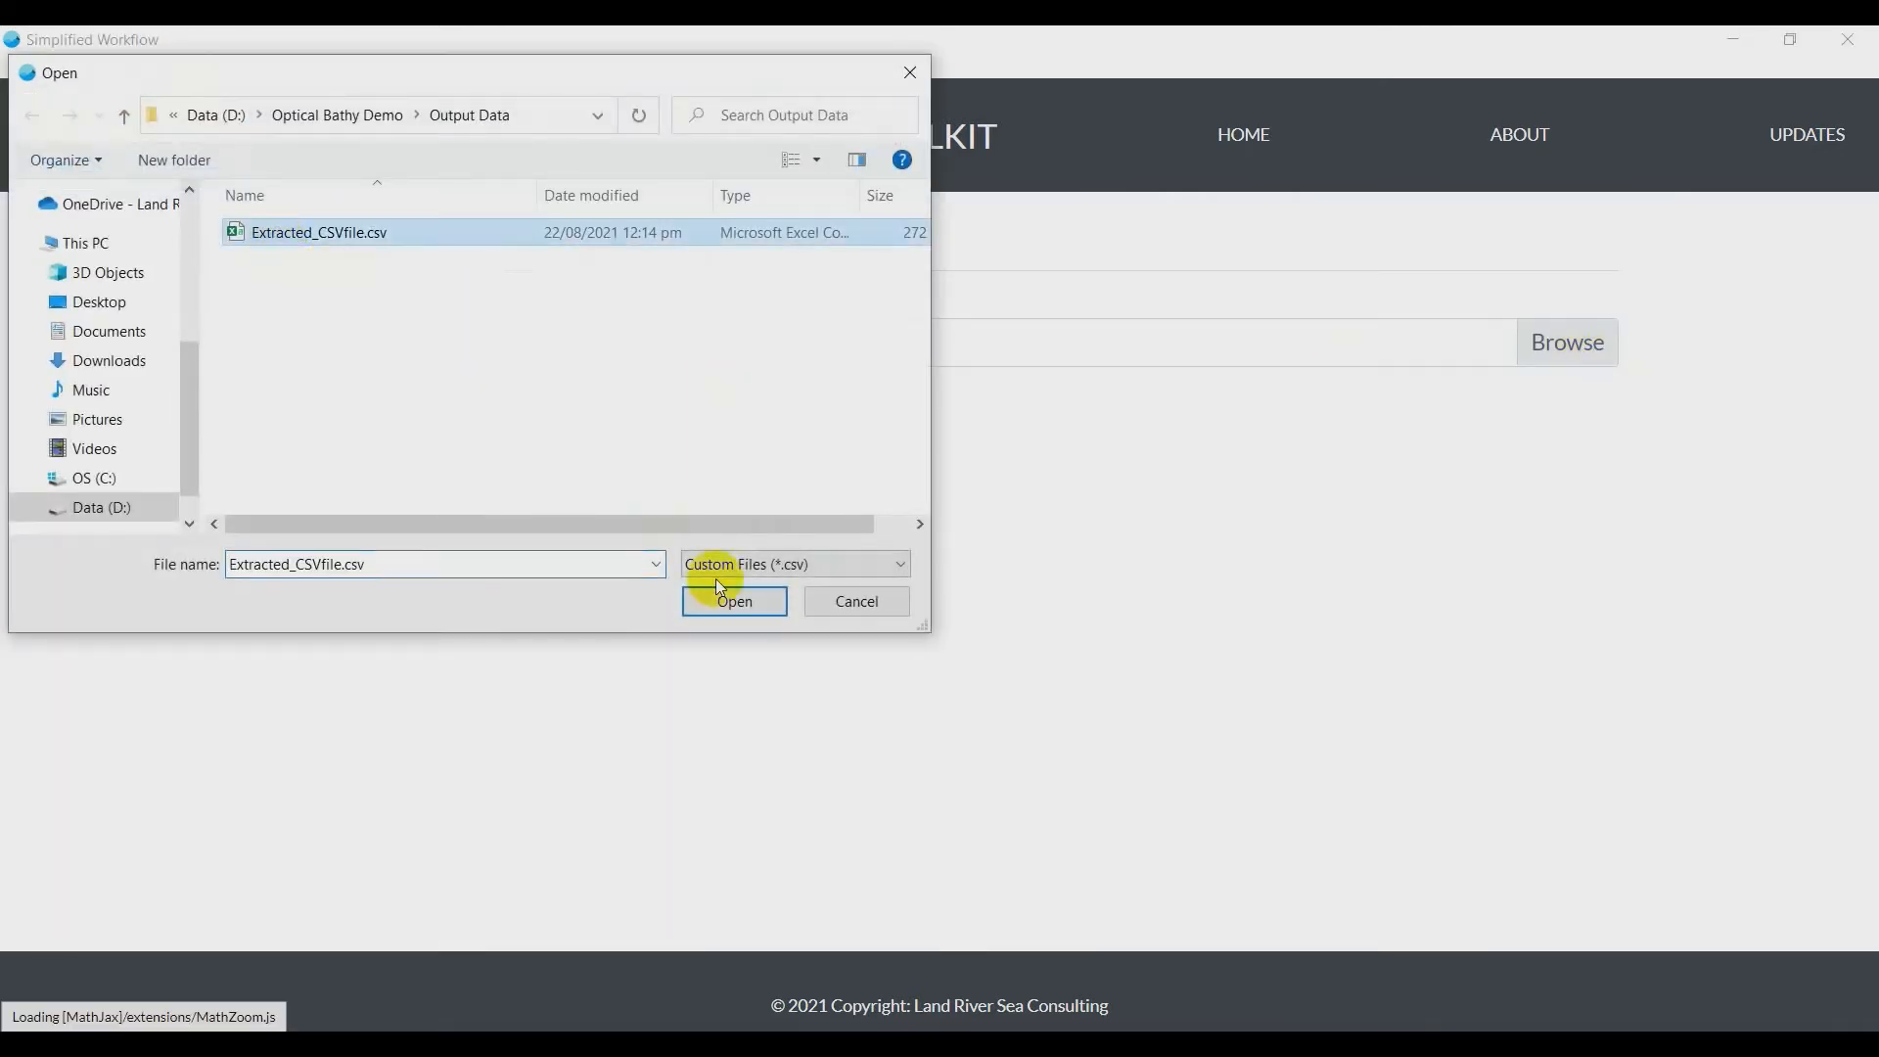
{"action": "left_click", "coordinate": [744, 605]}
{"action": "left_click", "coordinate": [318, 653]}
- Assign the Name column to the ID feature, East_generated to X and North_generated to Y
{"action": "scroll", "coordinate": [245, 641], "scroll_direction": "down", "scroll_amount": 3}
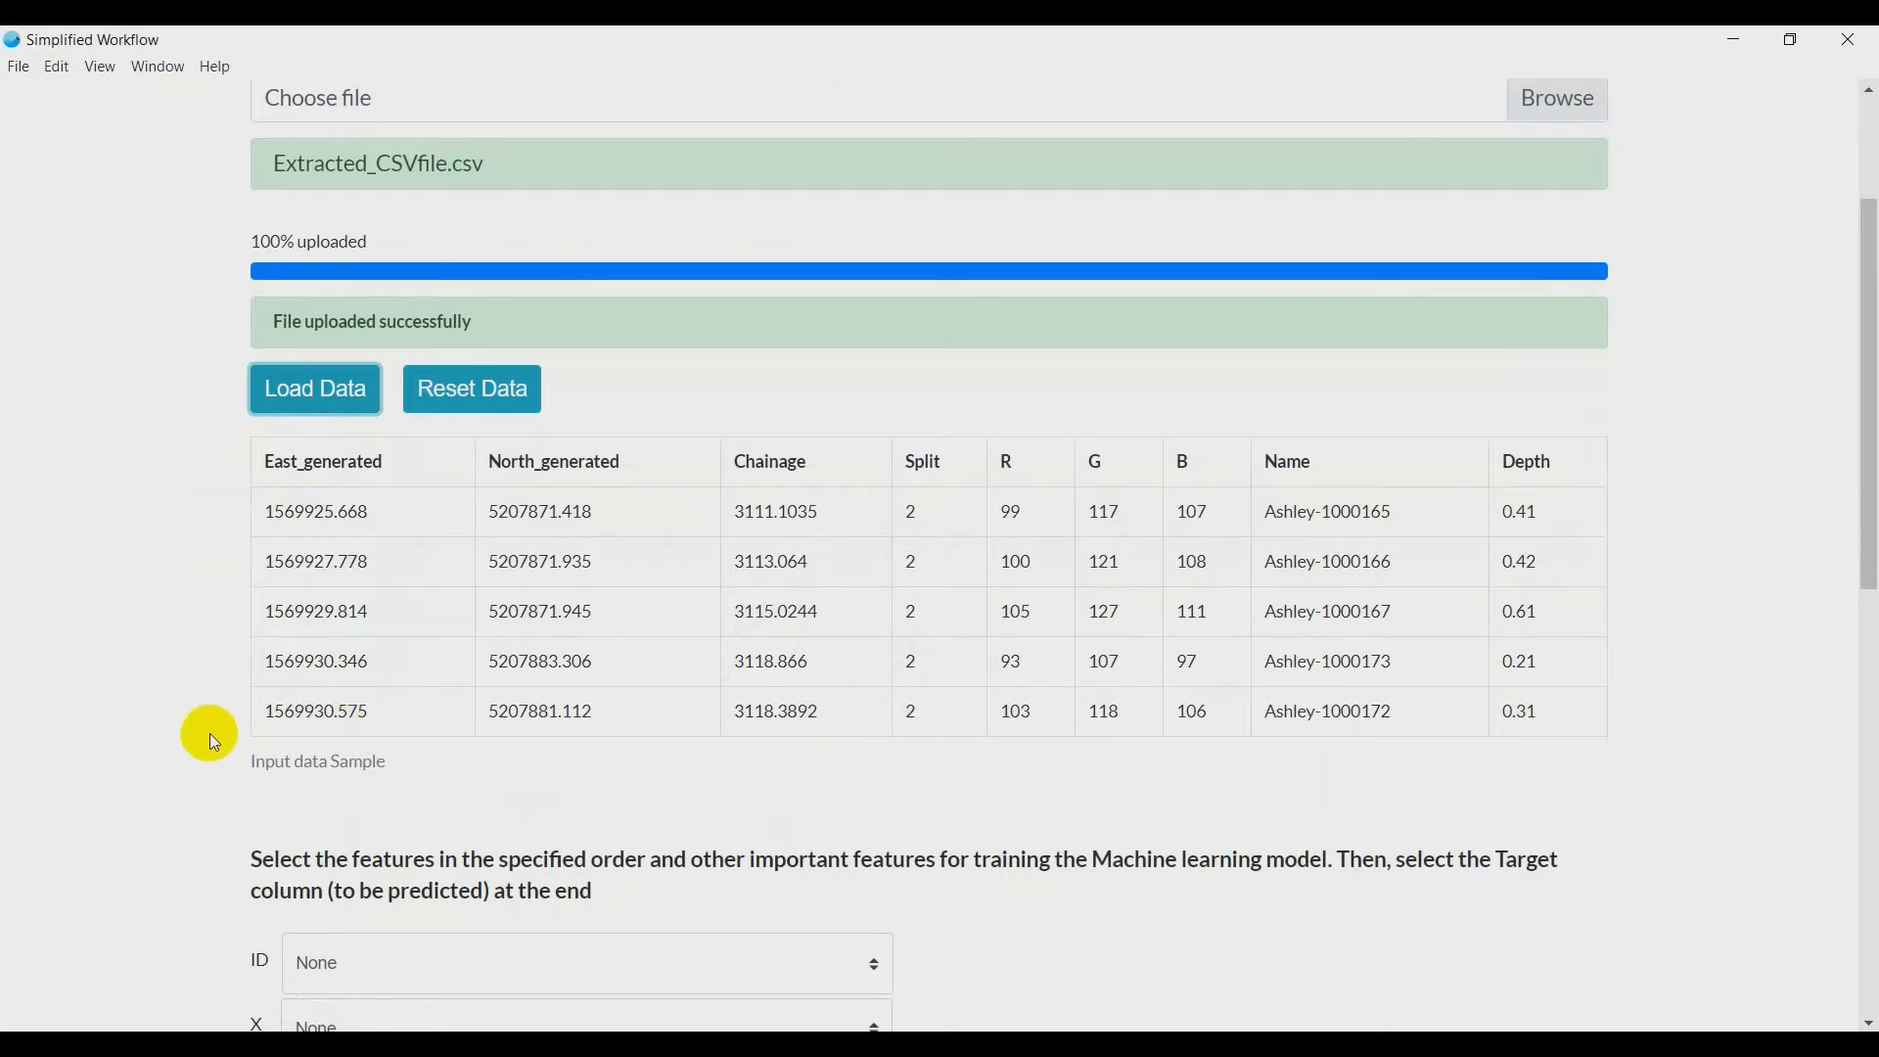
{"action": "scroll", "coordinate": [210, 732], "scroll_direction": "down", "scroll_amount": 6}
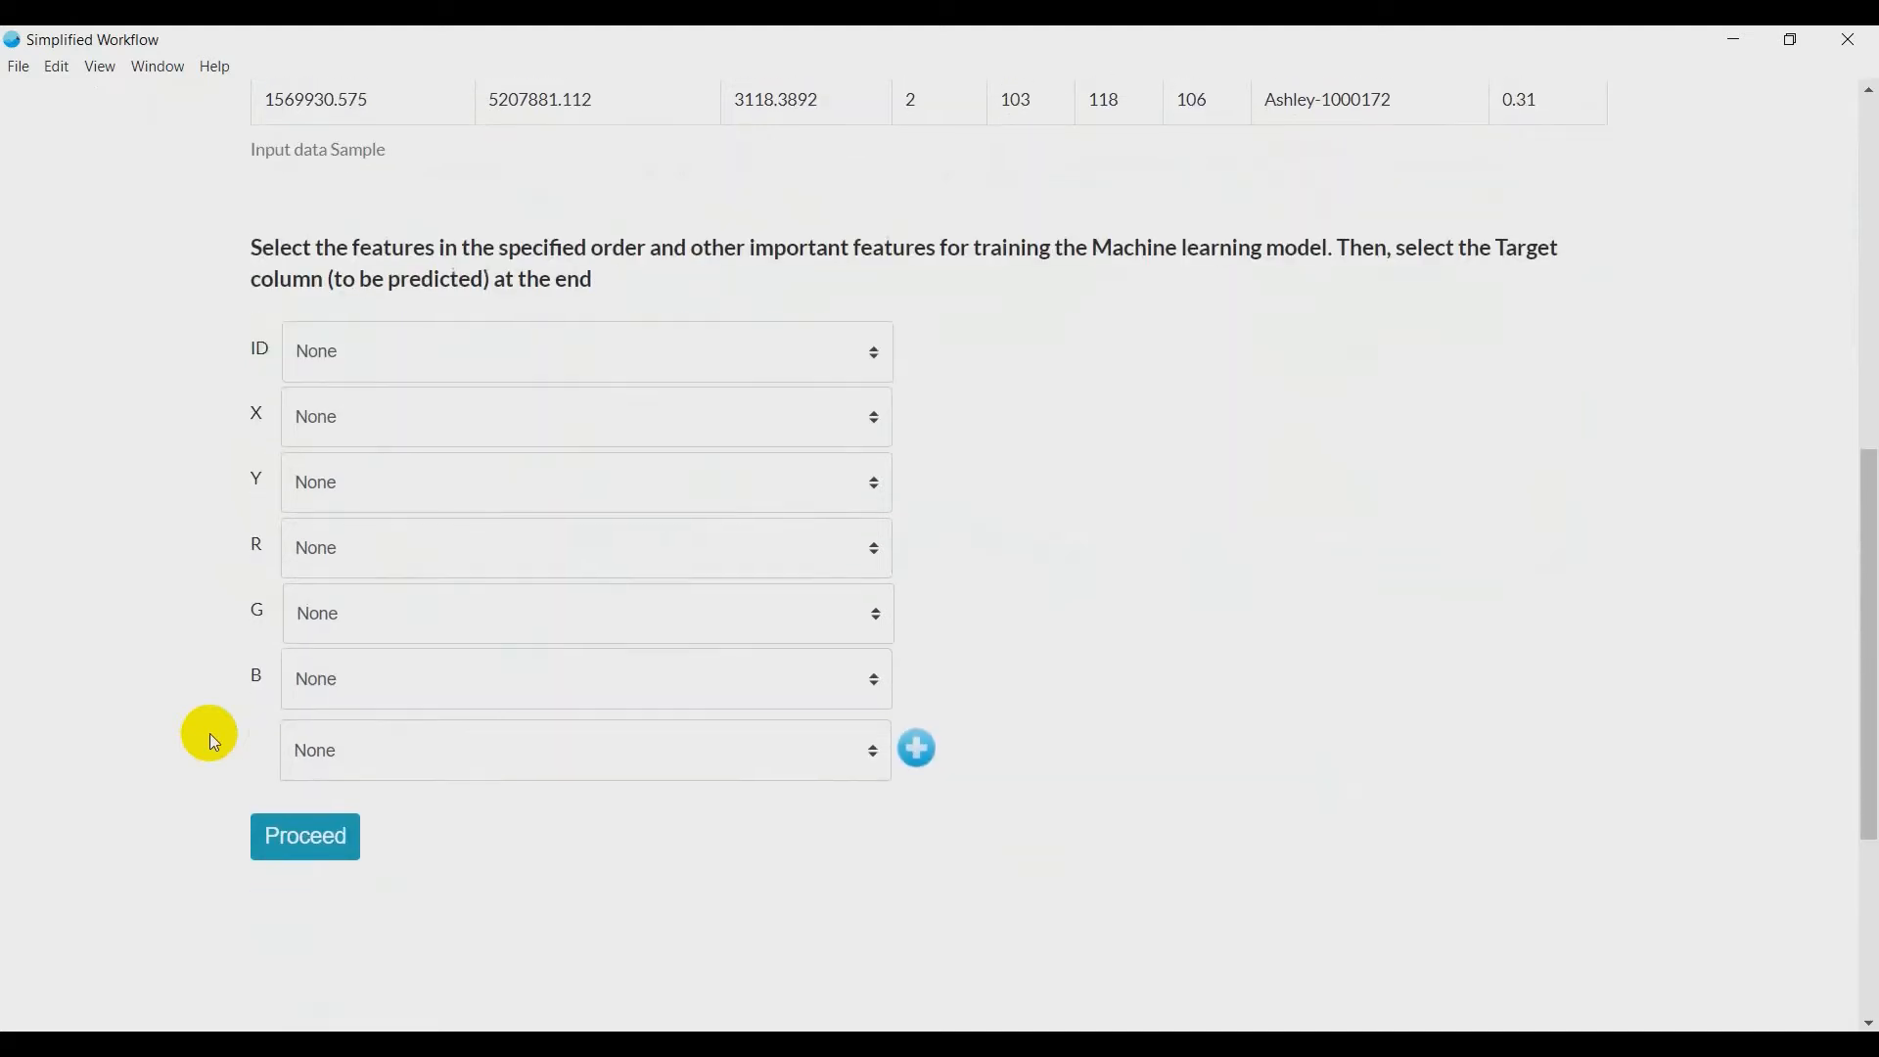
{"action": "left_click", "coordinate": [466, 344]}
{"action": "key", "text": "n"}
{"action": "key", "text": "n"}
{"action": "key", "text": "Return"}
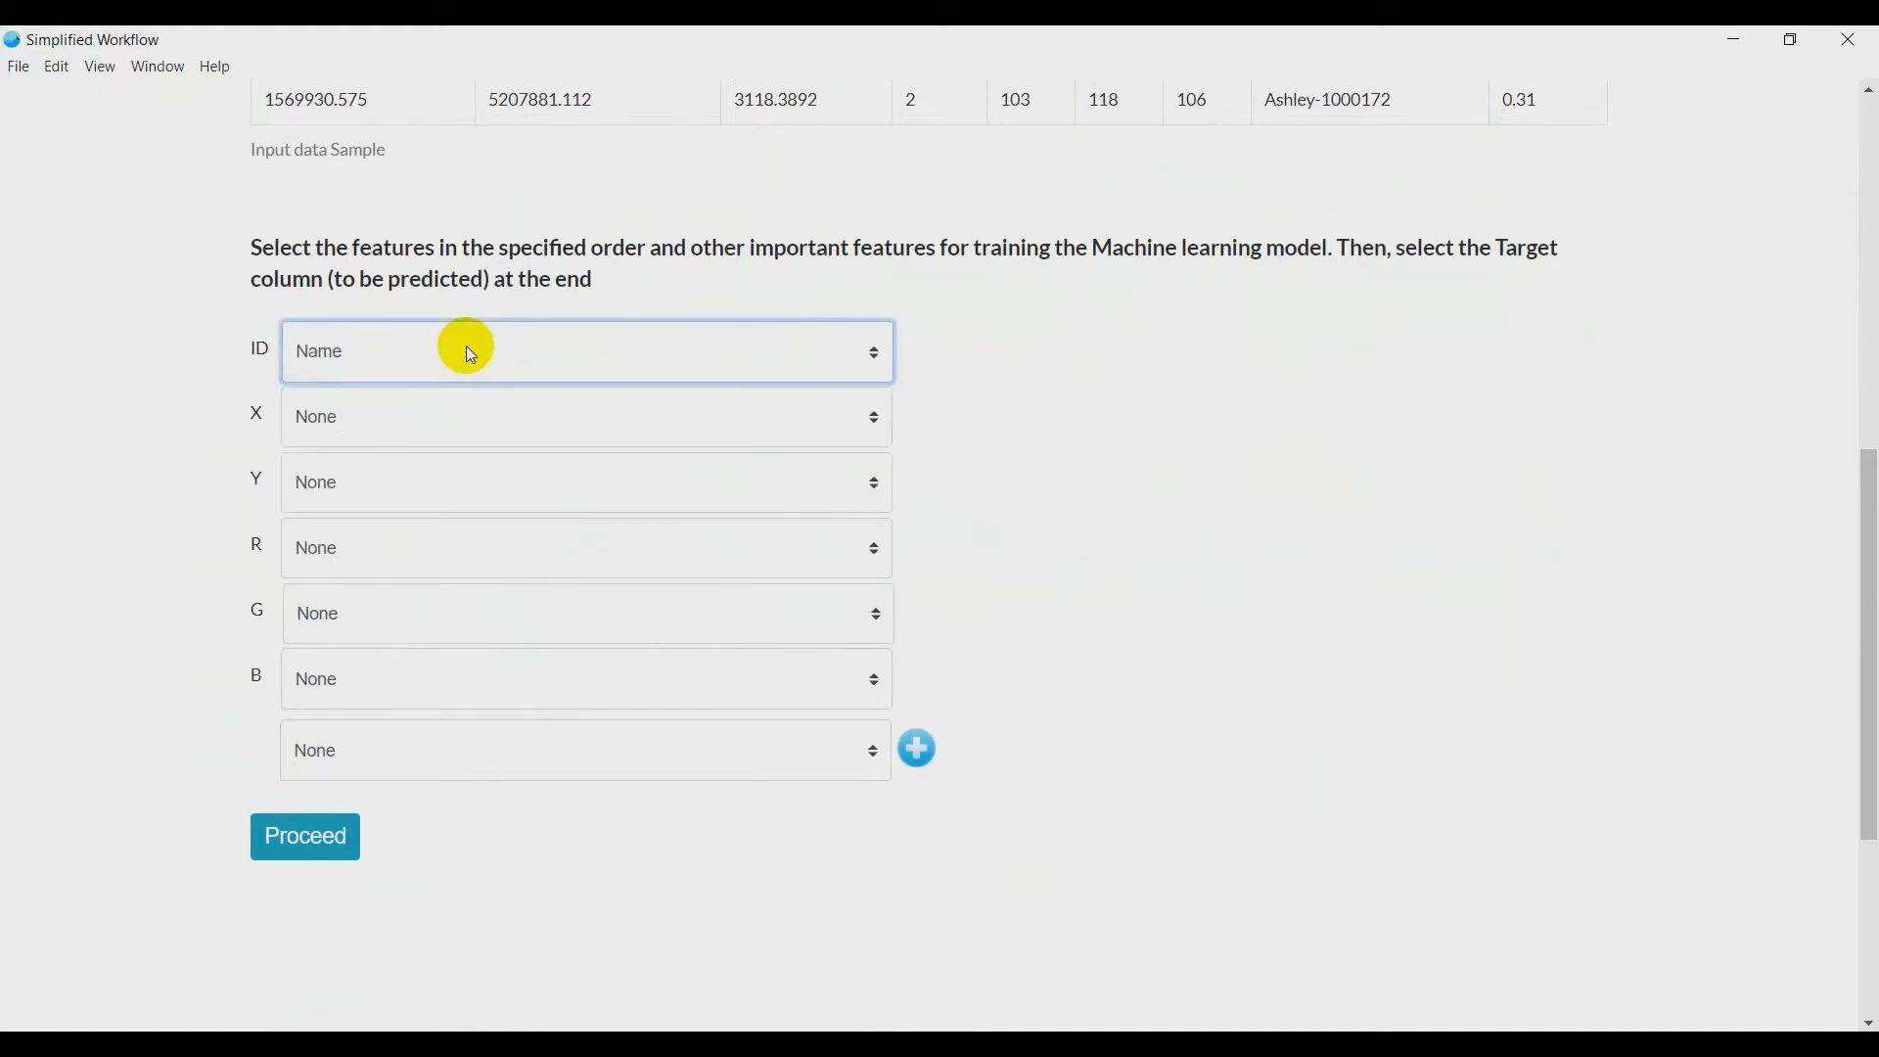
{"action": "left_click", "coordinate": [431, 408]}
{"action": "key", "text": "e"}
{"action": "key", "text": "Return"}
{"action": "left_click", "coordinate": [408, 472]}
{"action": "key", "text": "n"}
{"action": "key", "text": "Return"}
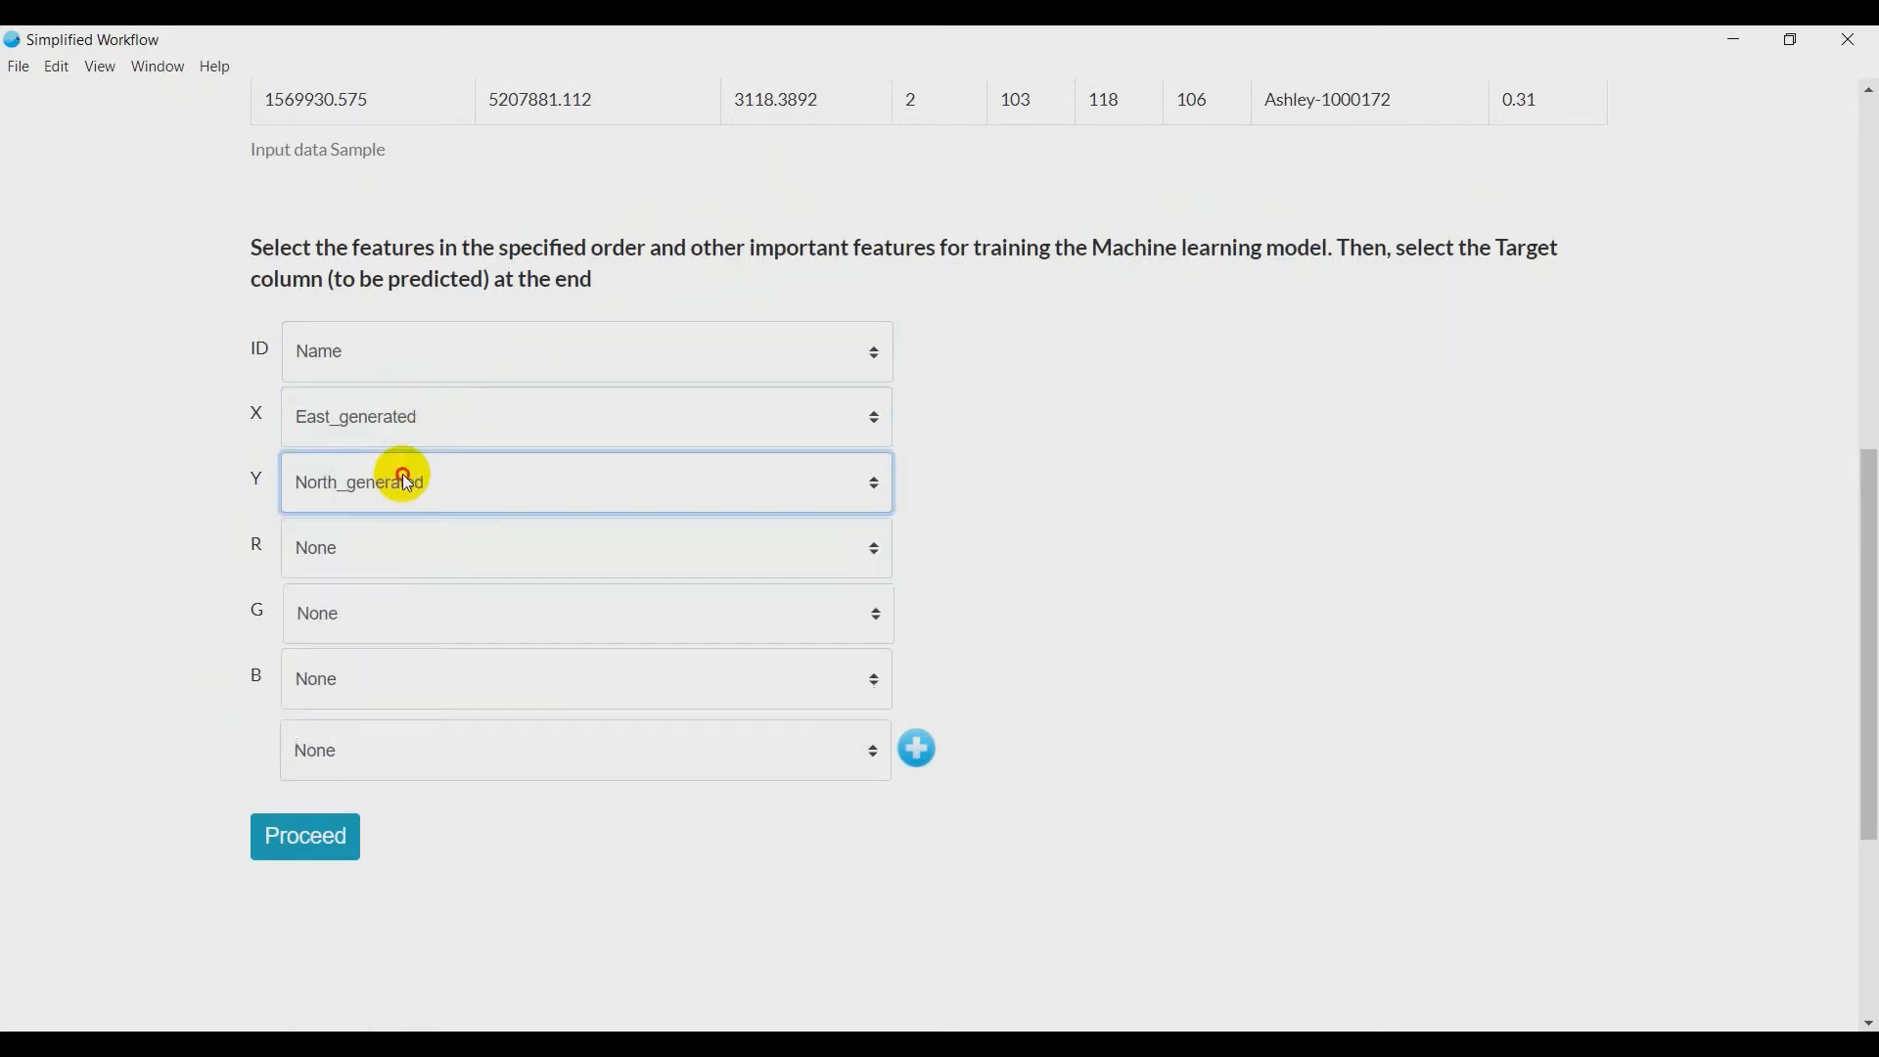
- Assign the R, G and B columns to the matching R, G and B features
{"action": "left_click", "coordinate": [394, 550]}
{"action": "key", "text": "r"}
{"action": "key", "text": "Return"}
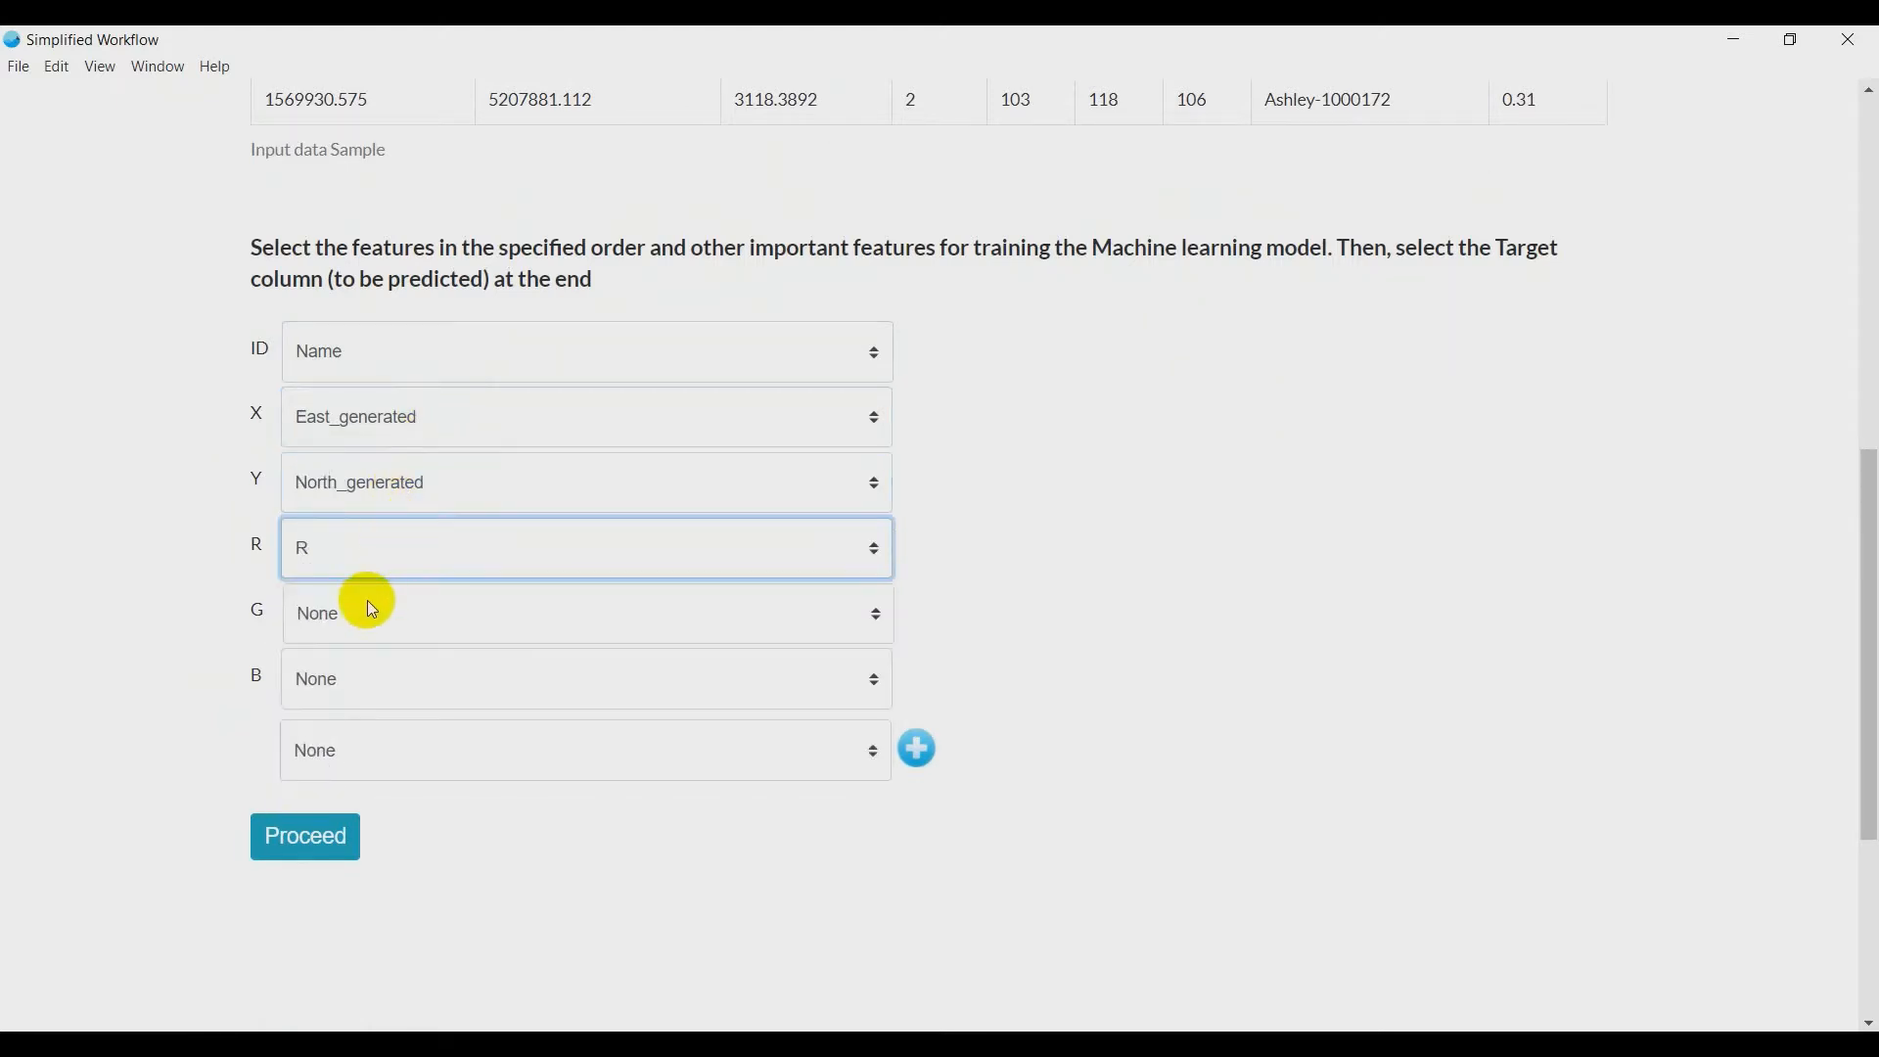
{"action": "left_click", "coordinate": [370, 603]}
{"action": "key", "text": "g"}
{"action": "key", "text": "Return"}
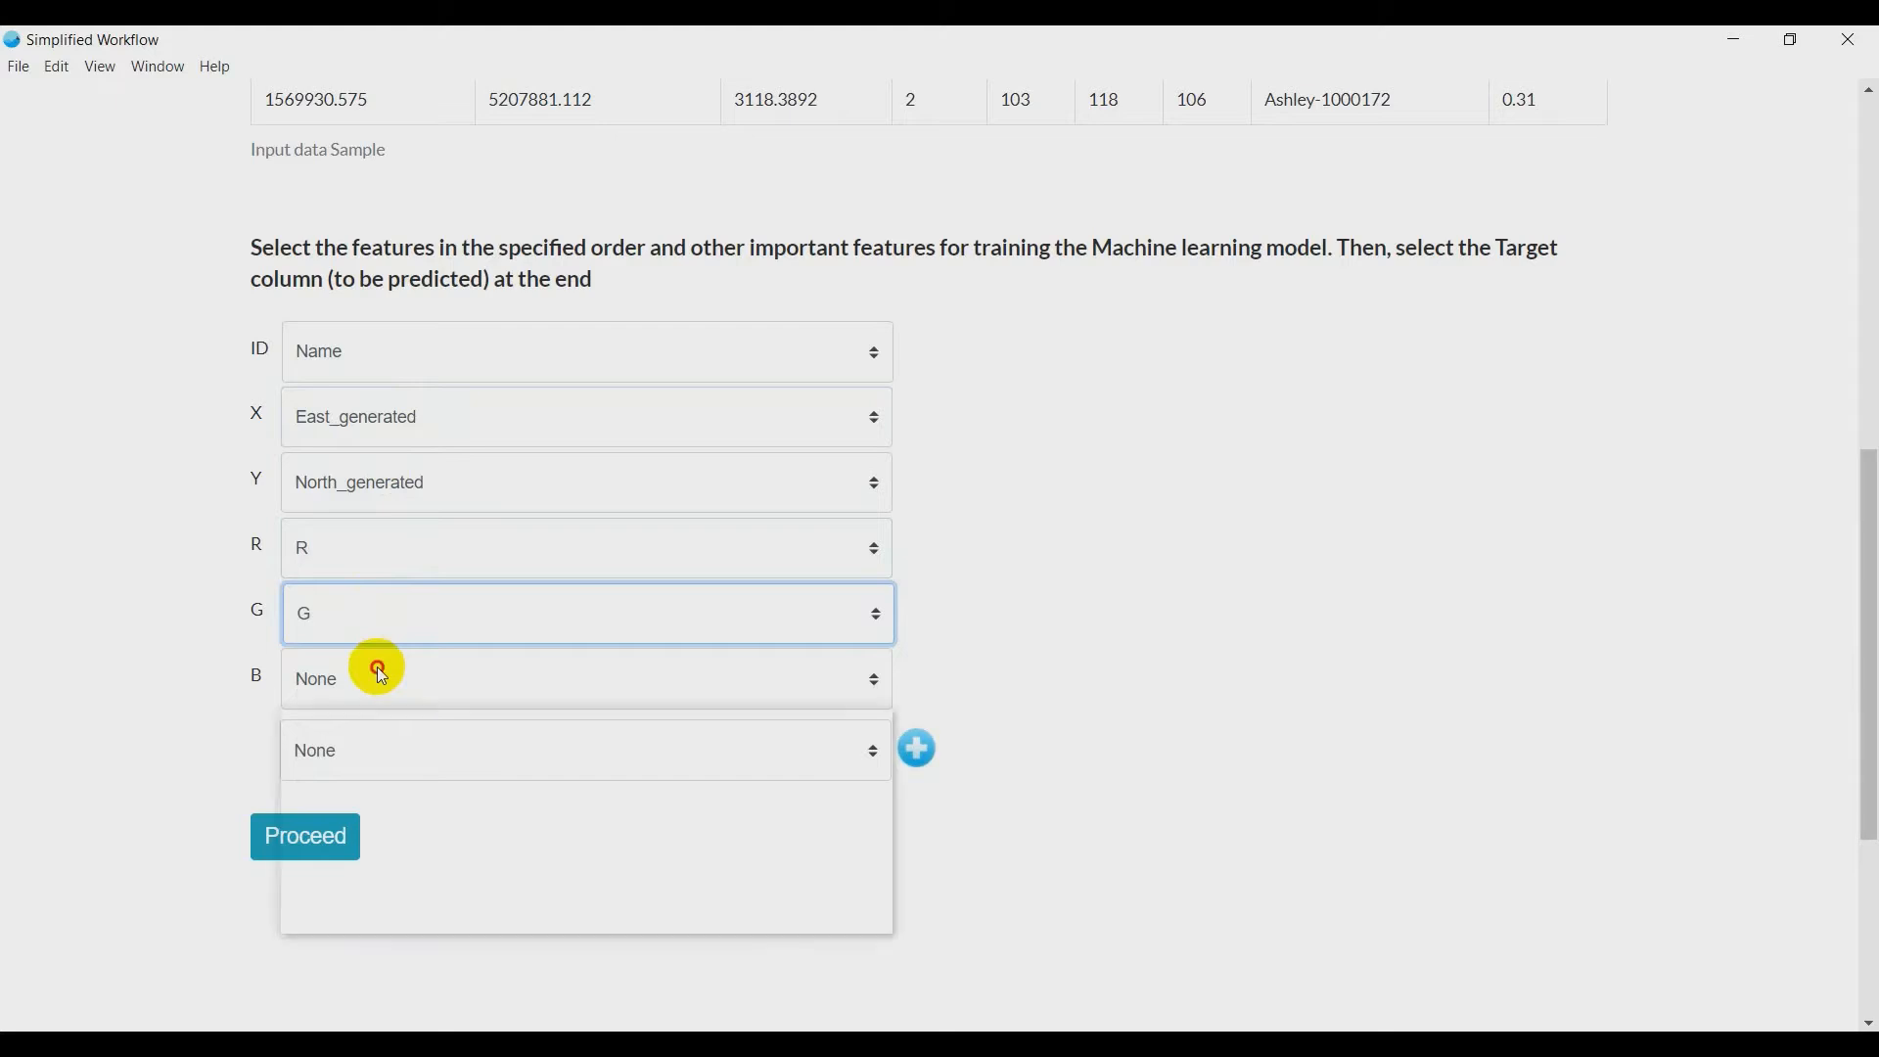
{"action": "left_click", "coordinate": [378, 667]}
{"action": "key", "text": "b"}
{"action": "key", "text": "Return"}
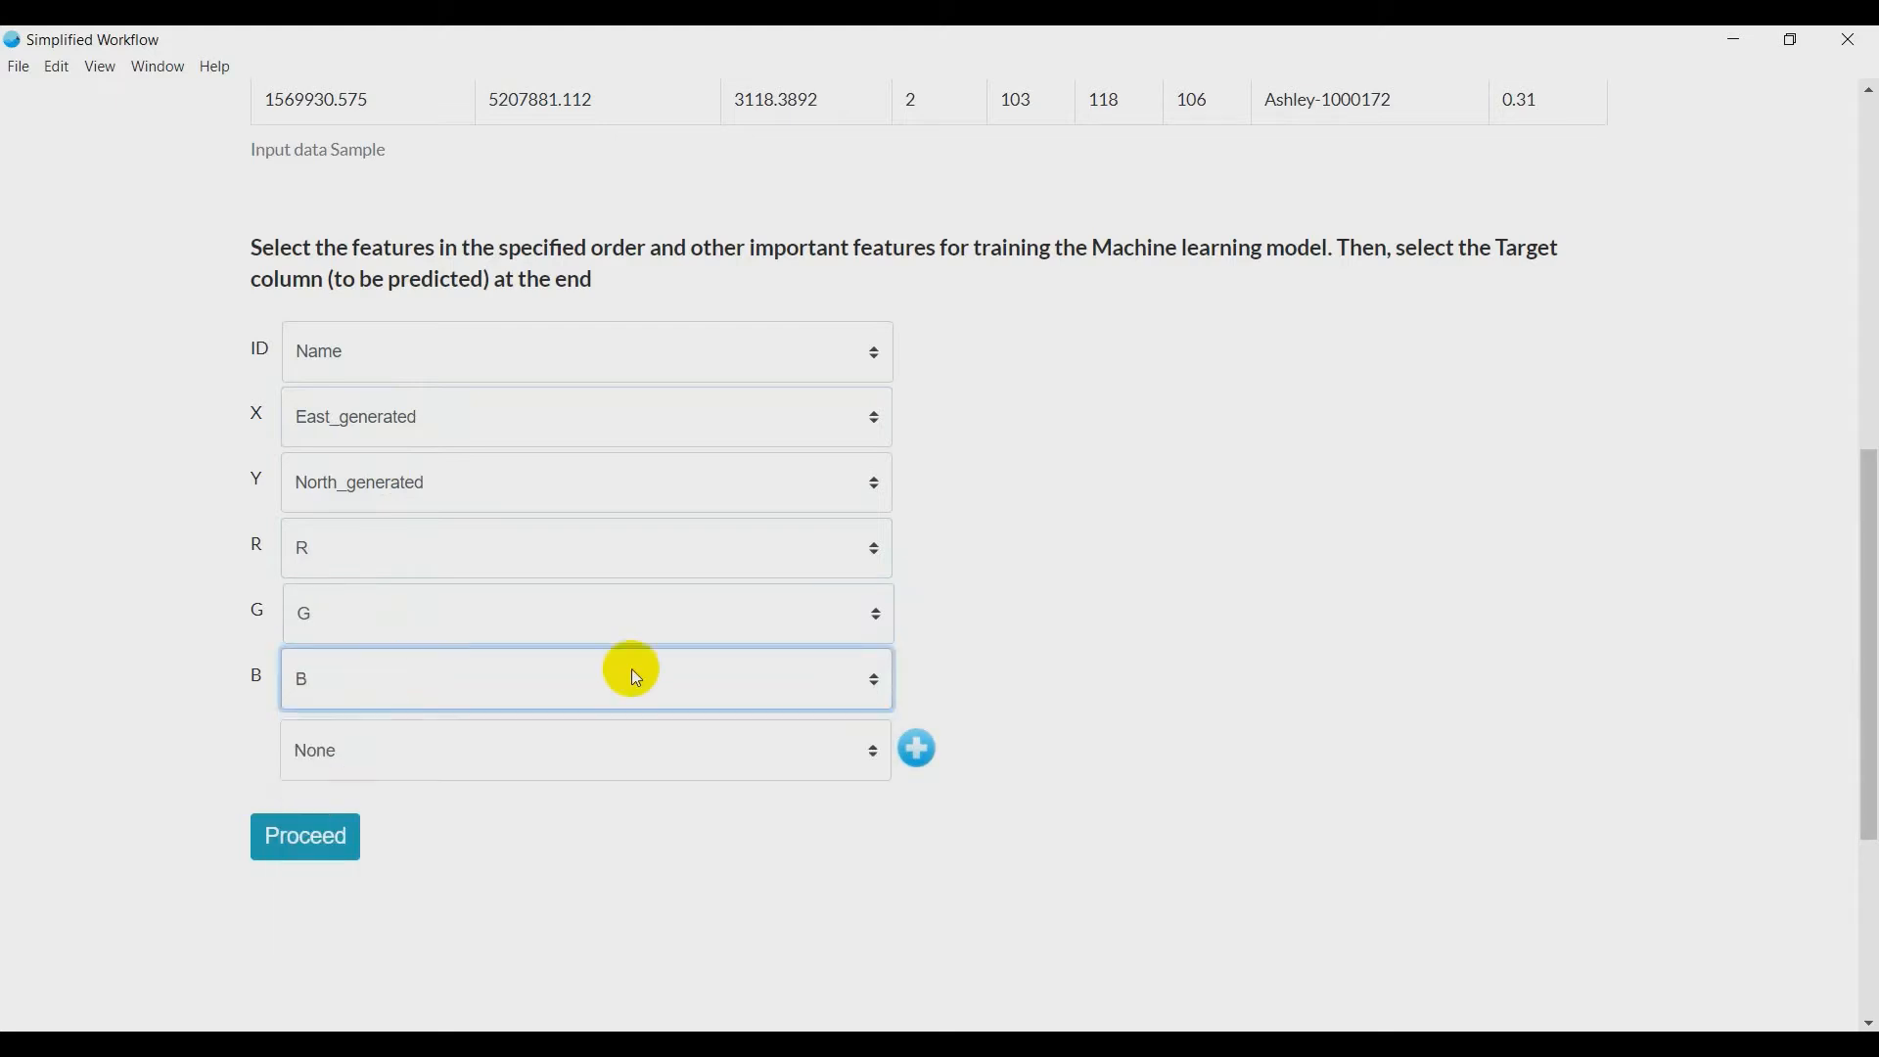
- Set Chainage as an additional training feature and add another one set to Split
{"action": "left_click", "coordinate": [807, 754]}
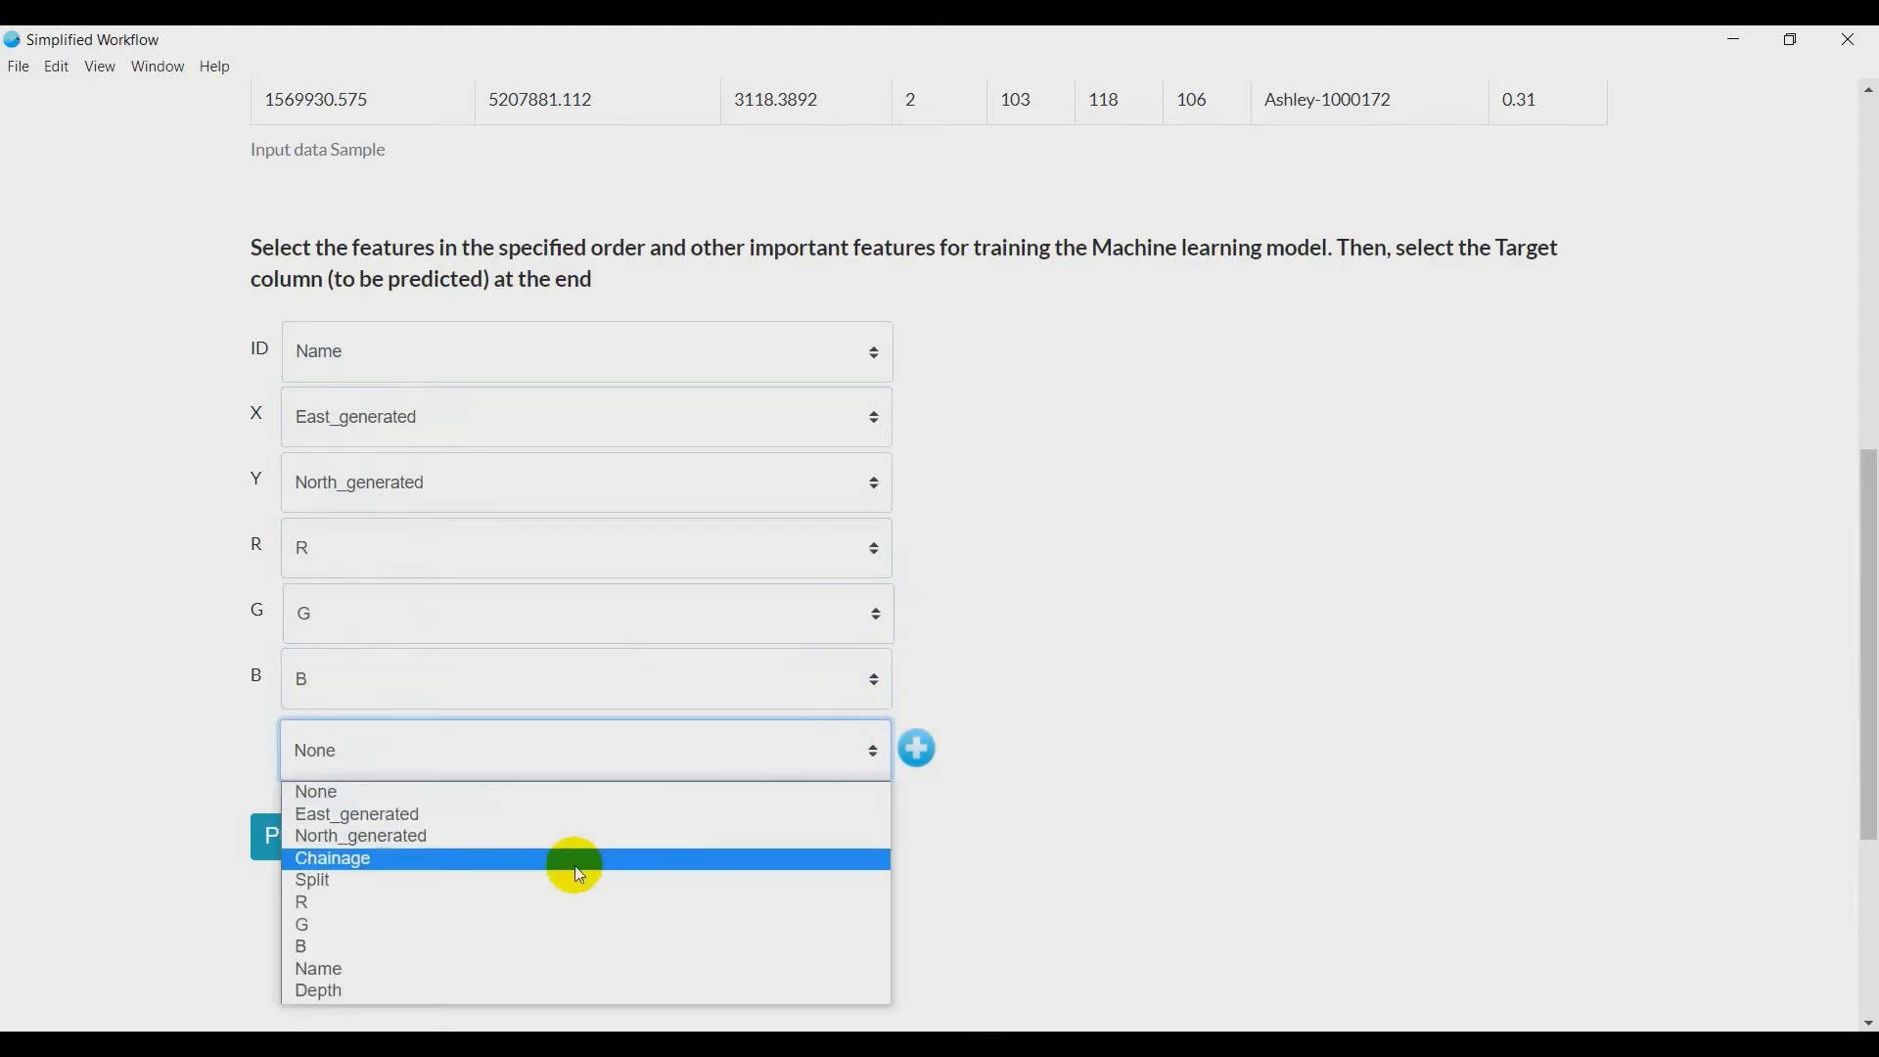
{"action": "left_click", "coordinate": [573, 863]}
{"action": "left_click", "coordinate": [930, 764]}
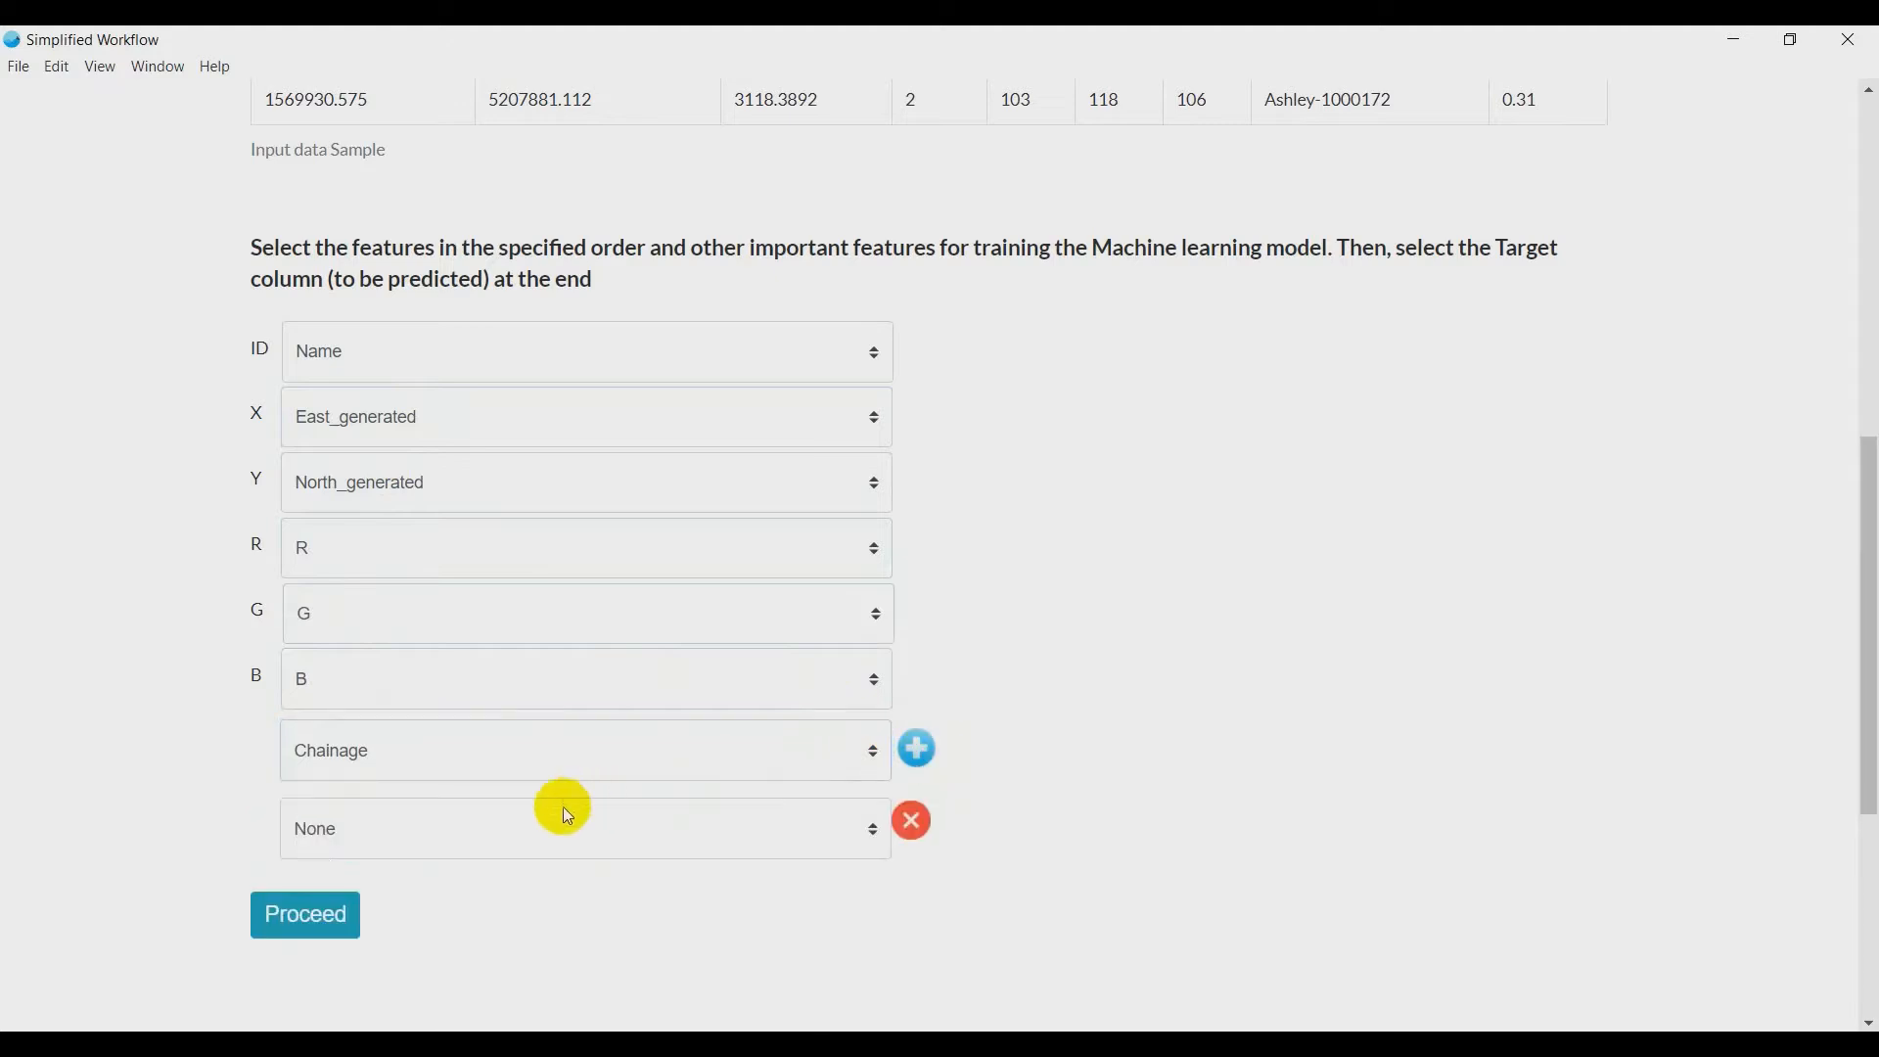
{"action": "left_click", "coordinate": [554, 822]}
{"action": "left_click", "coordinate": [421, 677]}
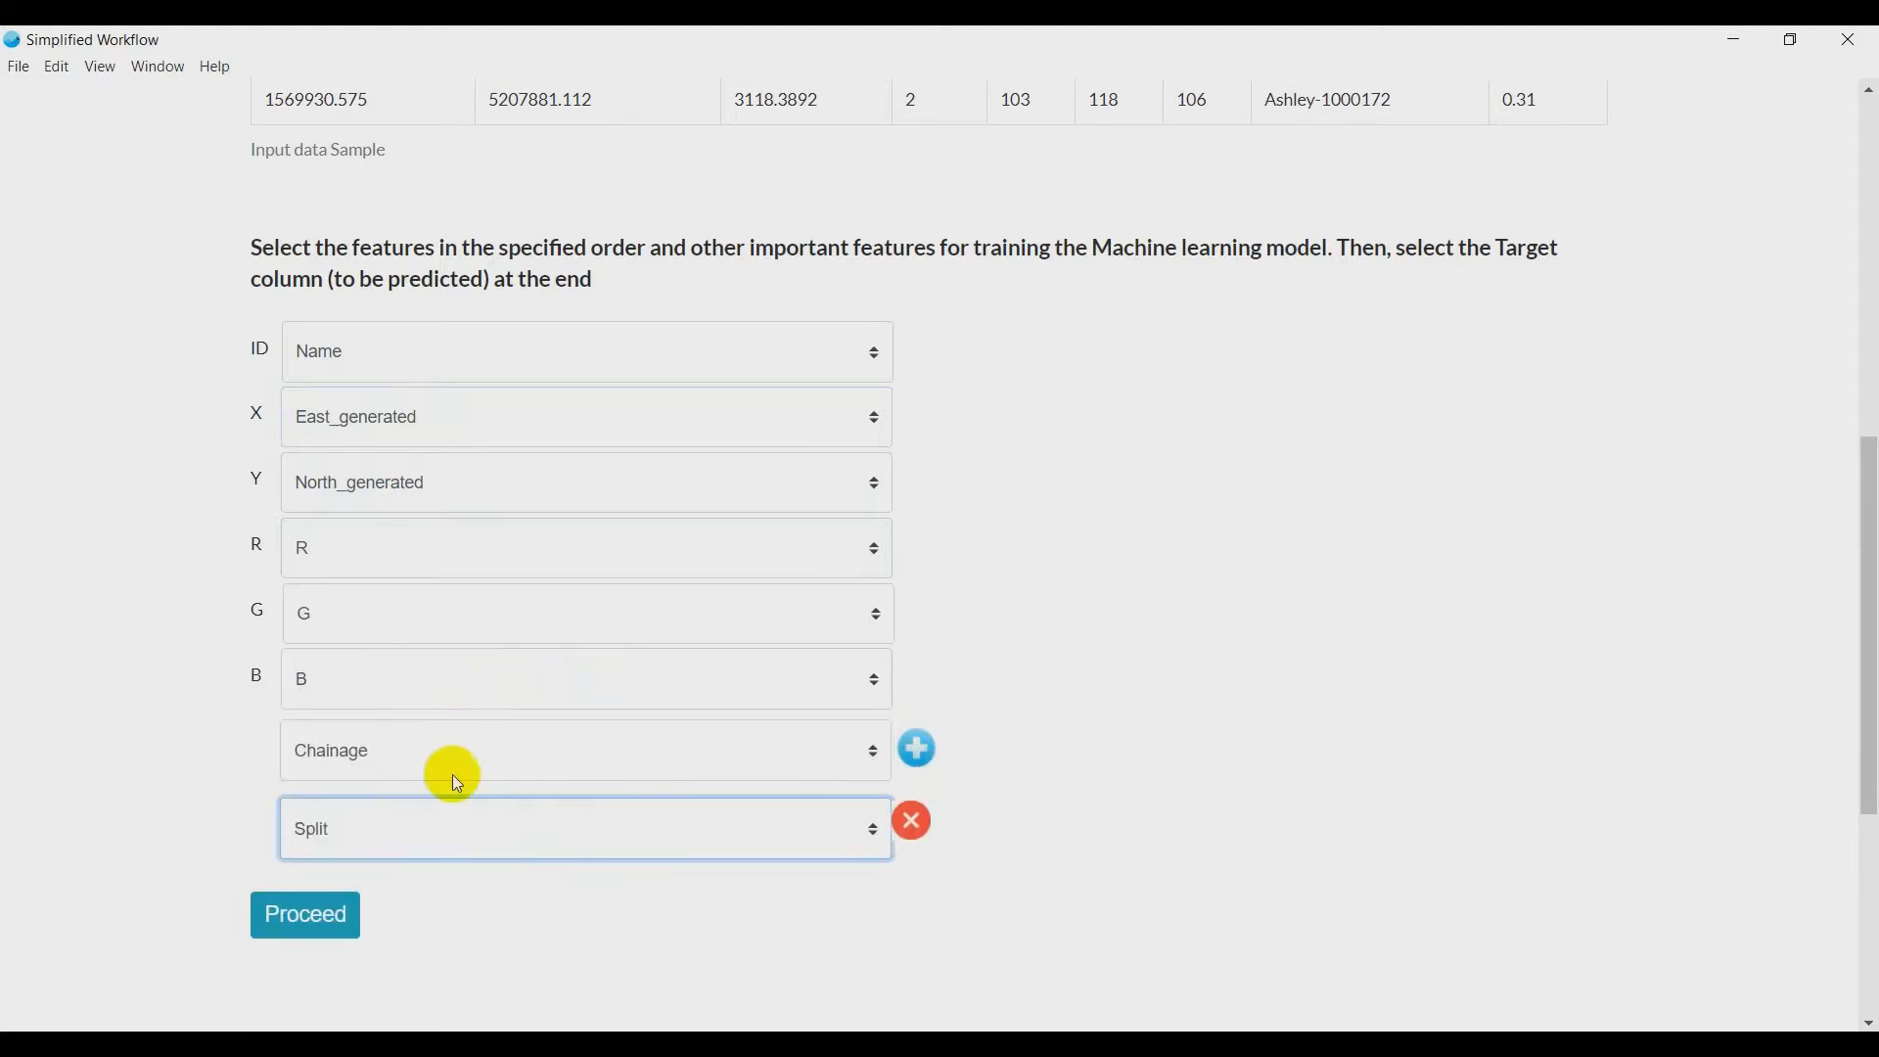
- Add Depth as the last feature, making it the target column, and proceed with the feature selection
{"action": "left_click", "coordinate": [916, 747]}
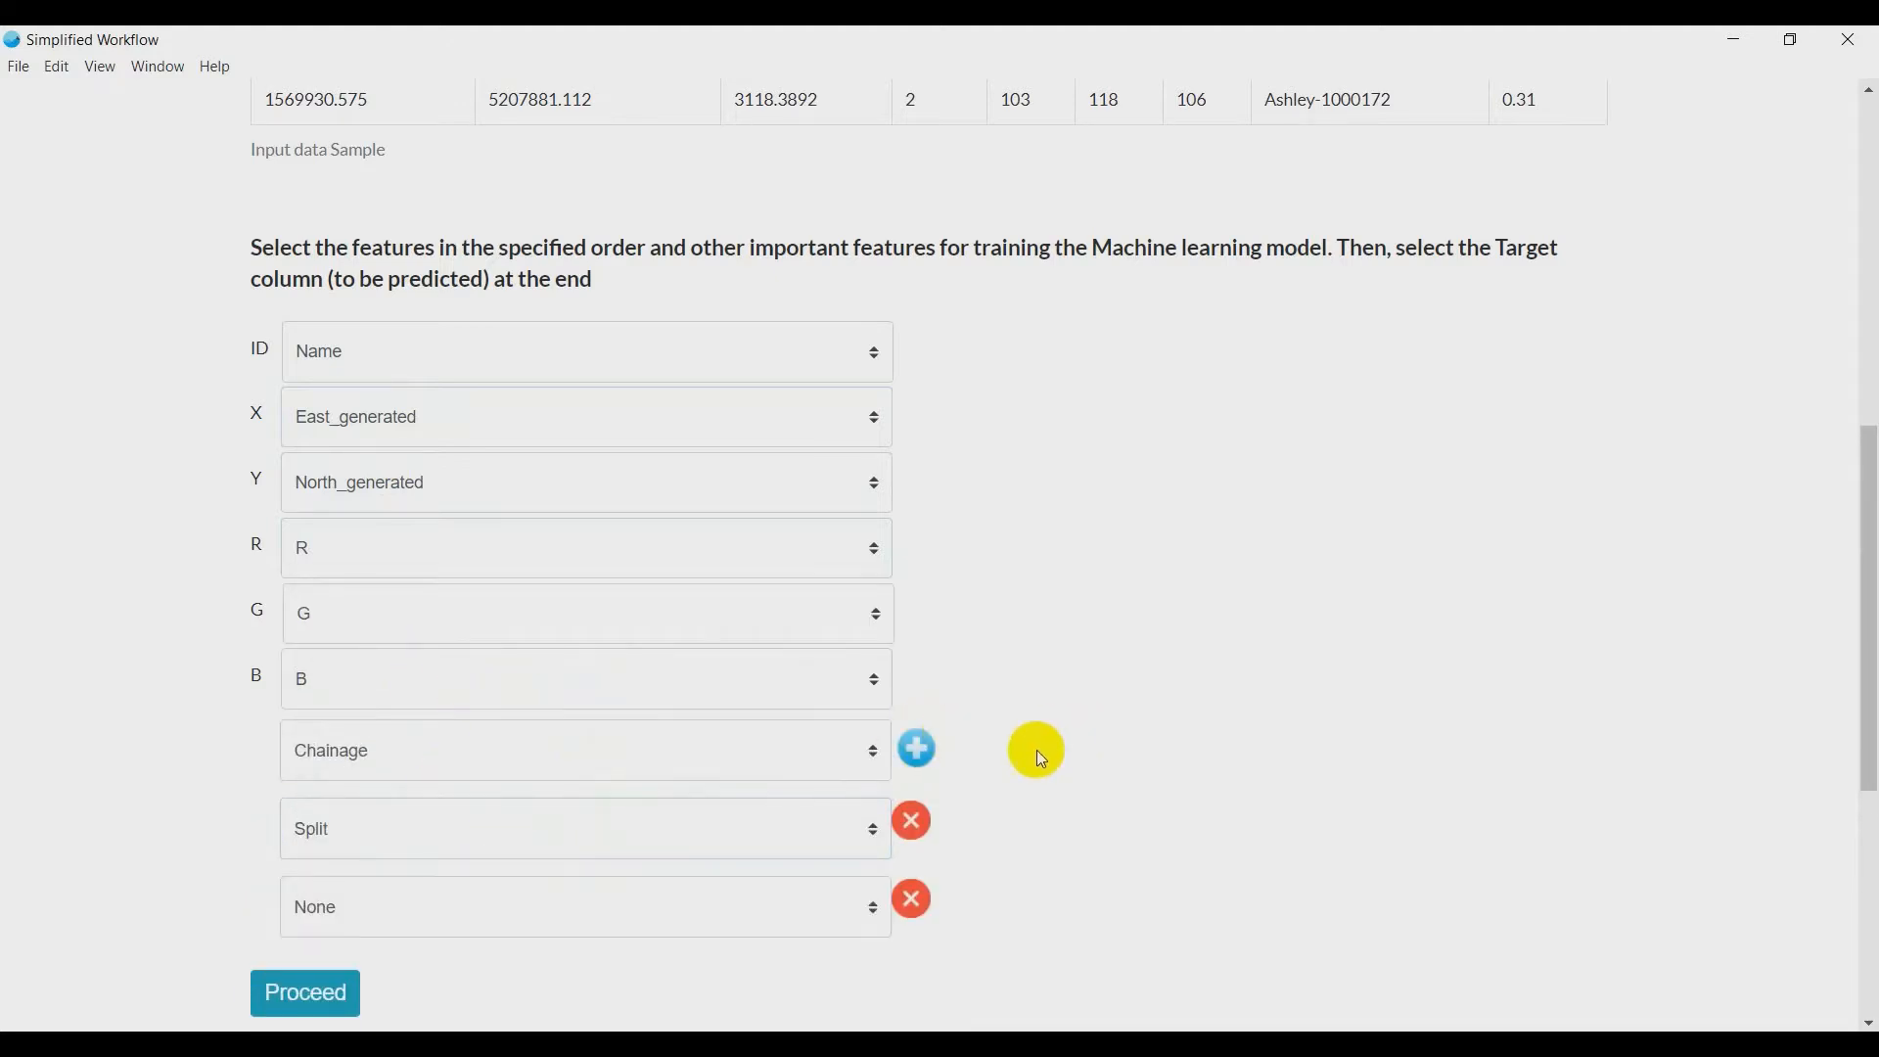
{"action": "scroll", "coordinate": [1036, 749], "scroll_direction": "down", "scroll_amount": 3}
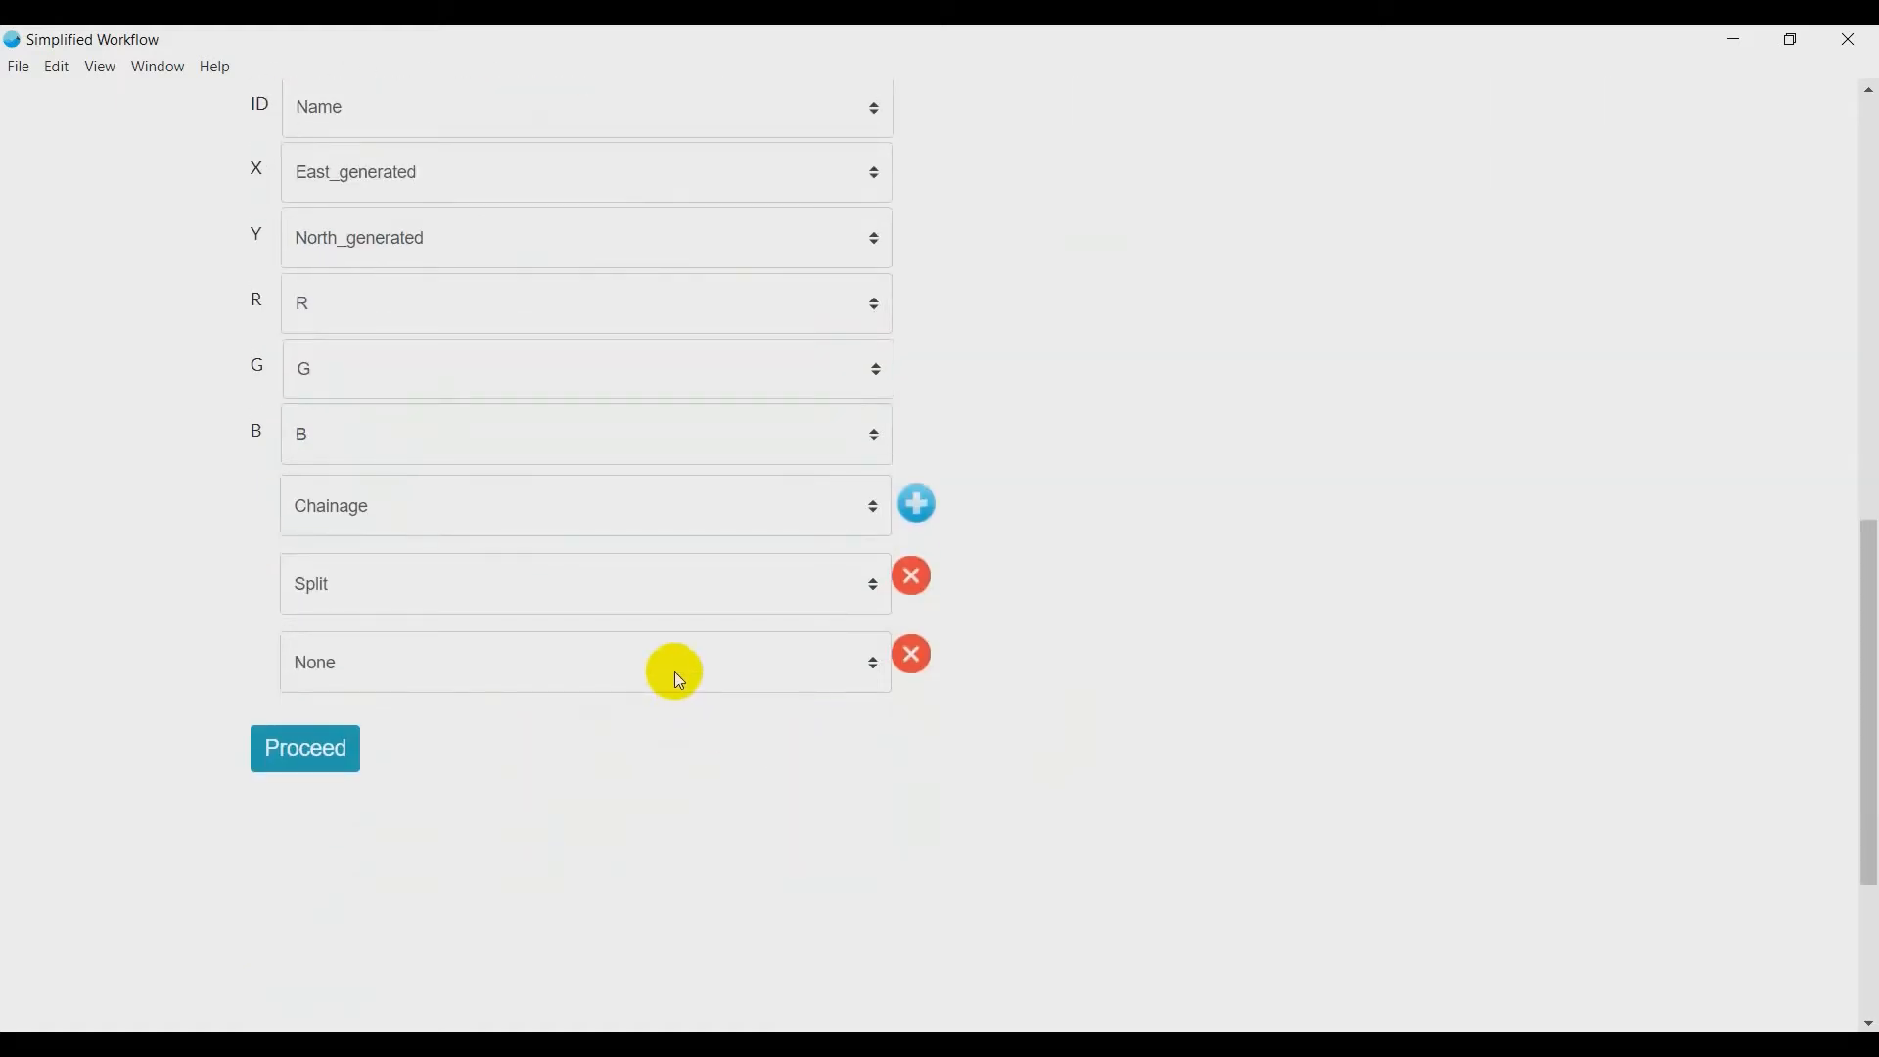
{"action": "left_click", "coordinate": [680, 679]}
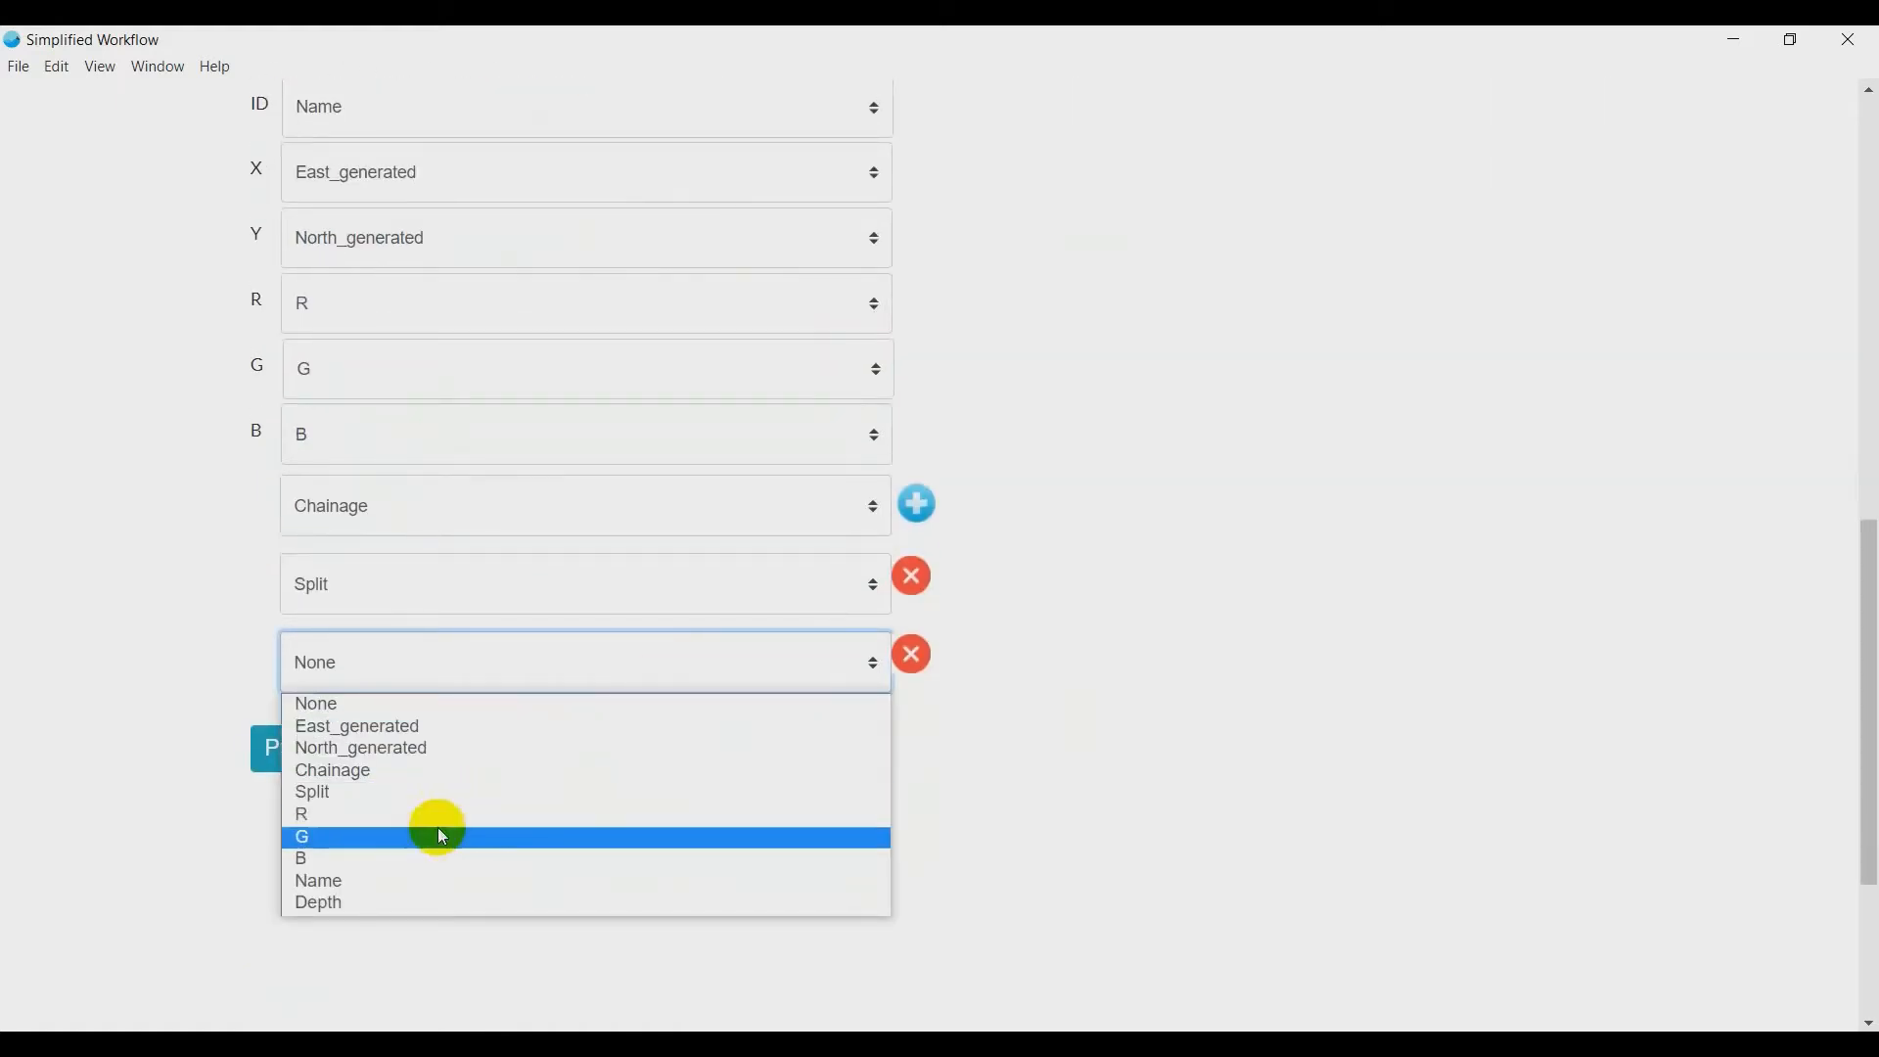
{"action": "left_click", "coordinate": [348, 902]}
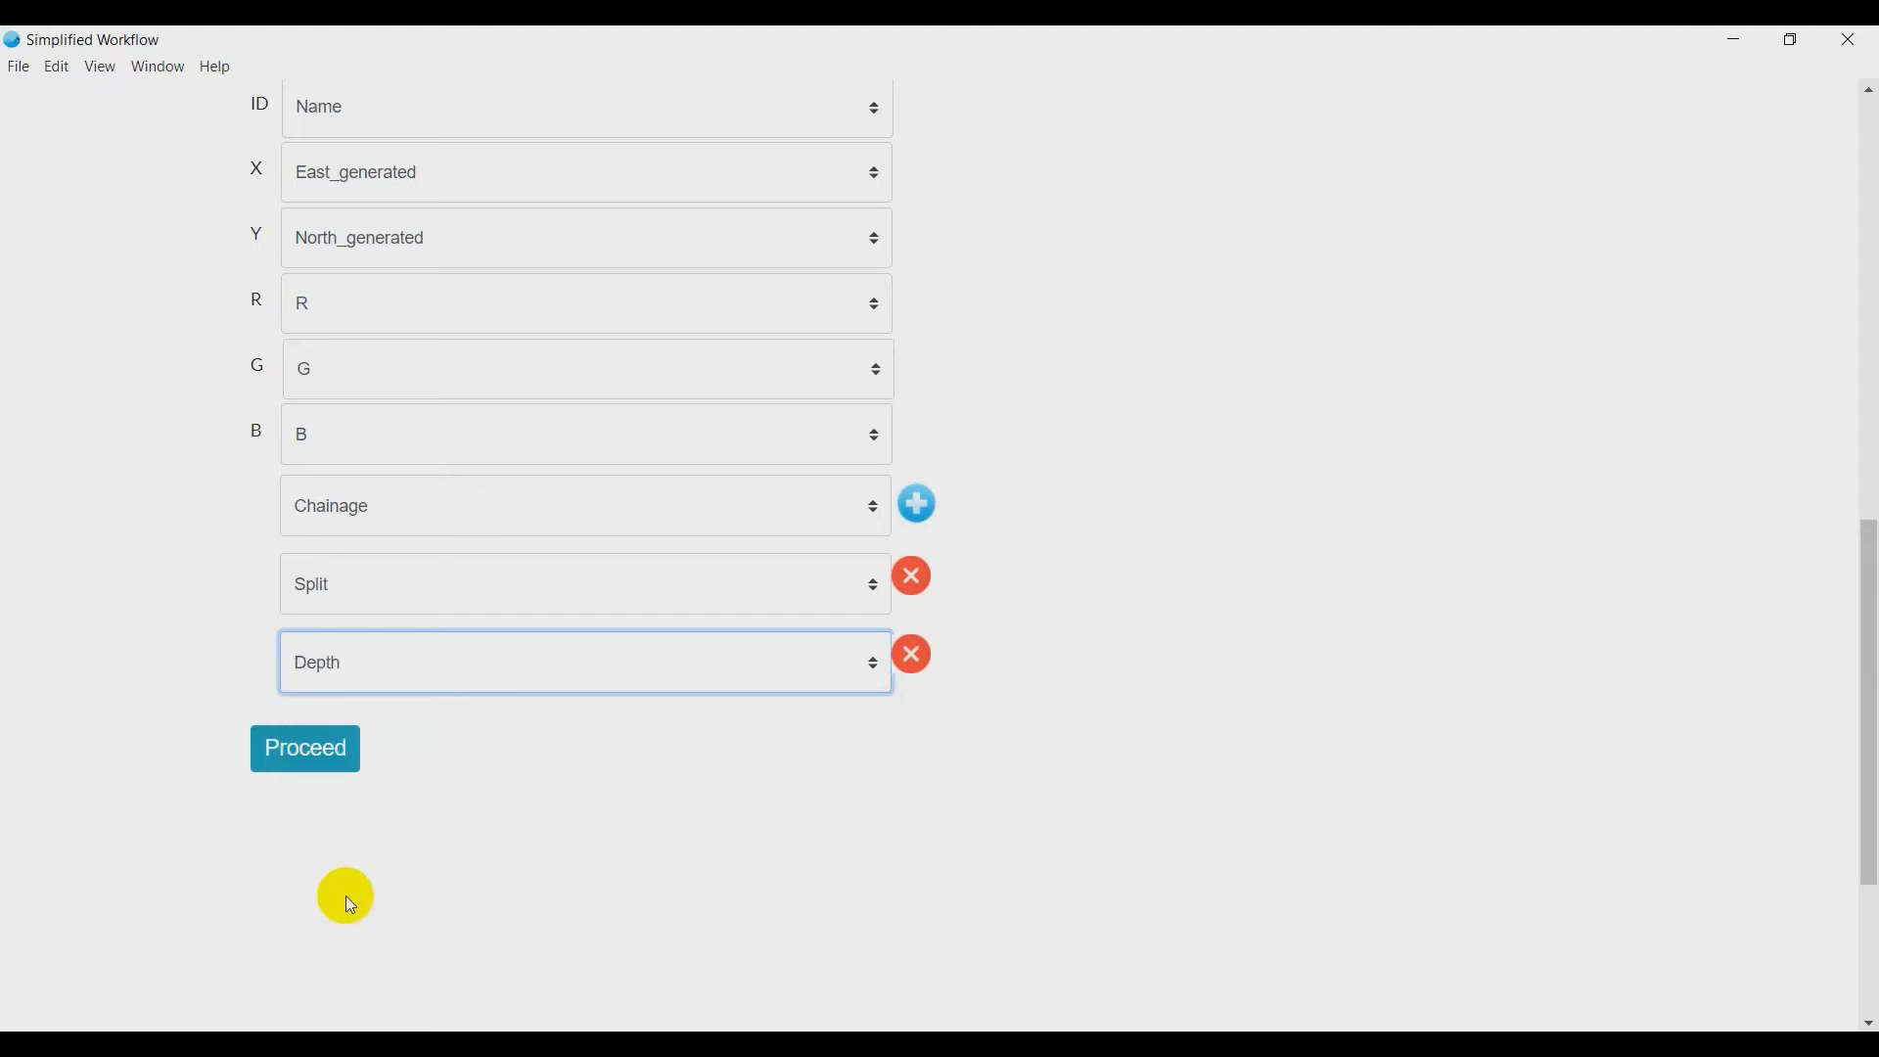
{"action": "left_click", "coordinate": [305, 771]}
- Include both the RGB and HSV colourspaces and specify that the aggregate distance is not pre-calculated
{"action": "scroll", "coordinate": [227, 802], "scroll_direction": "down", "scroll_amount": 1}
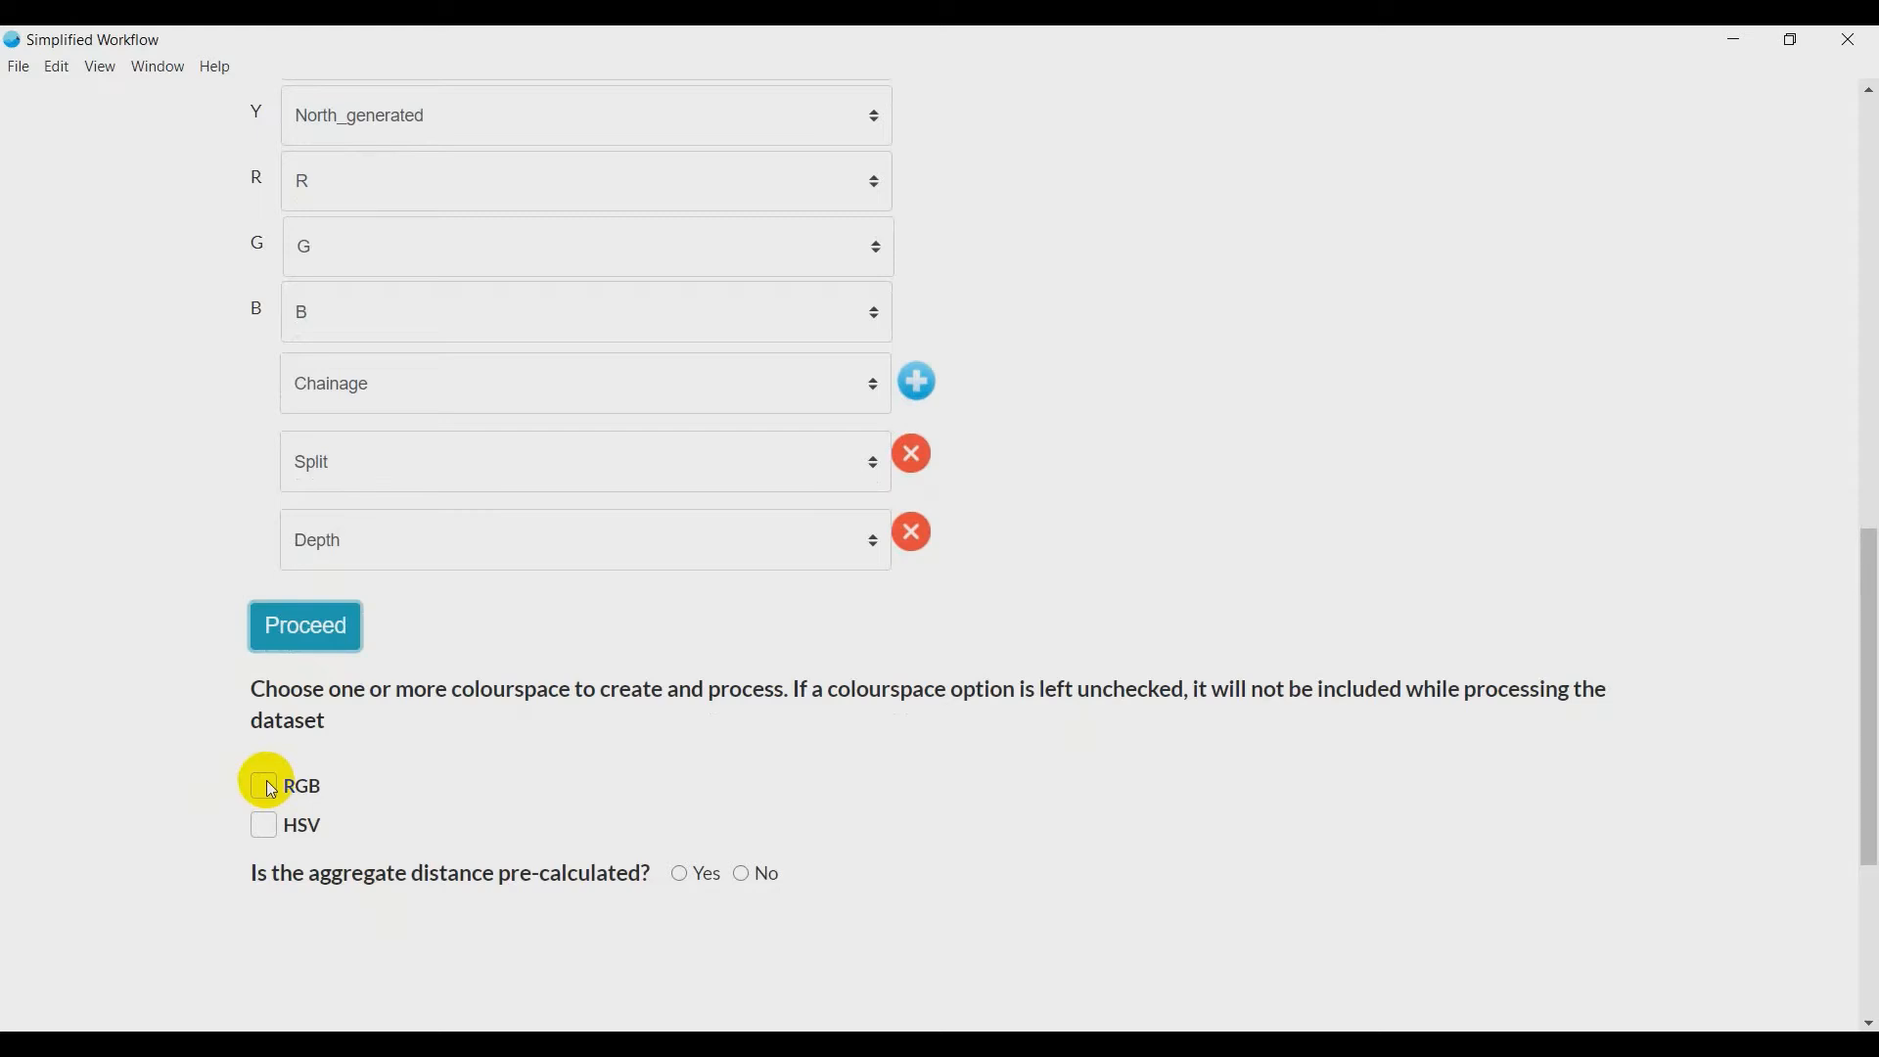
{"action": "left_click", "coordinate": [266, 782]}
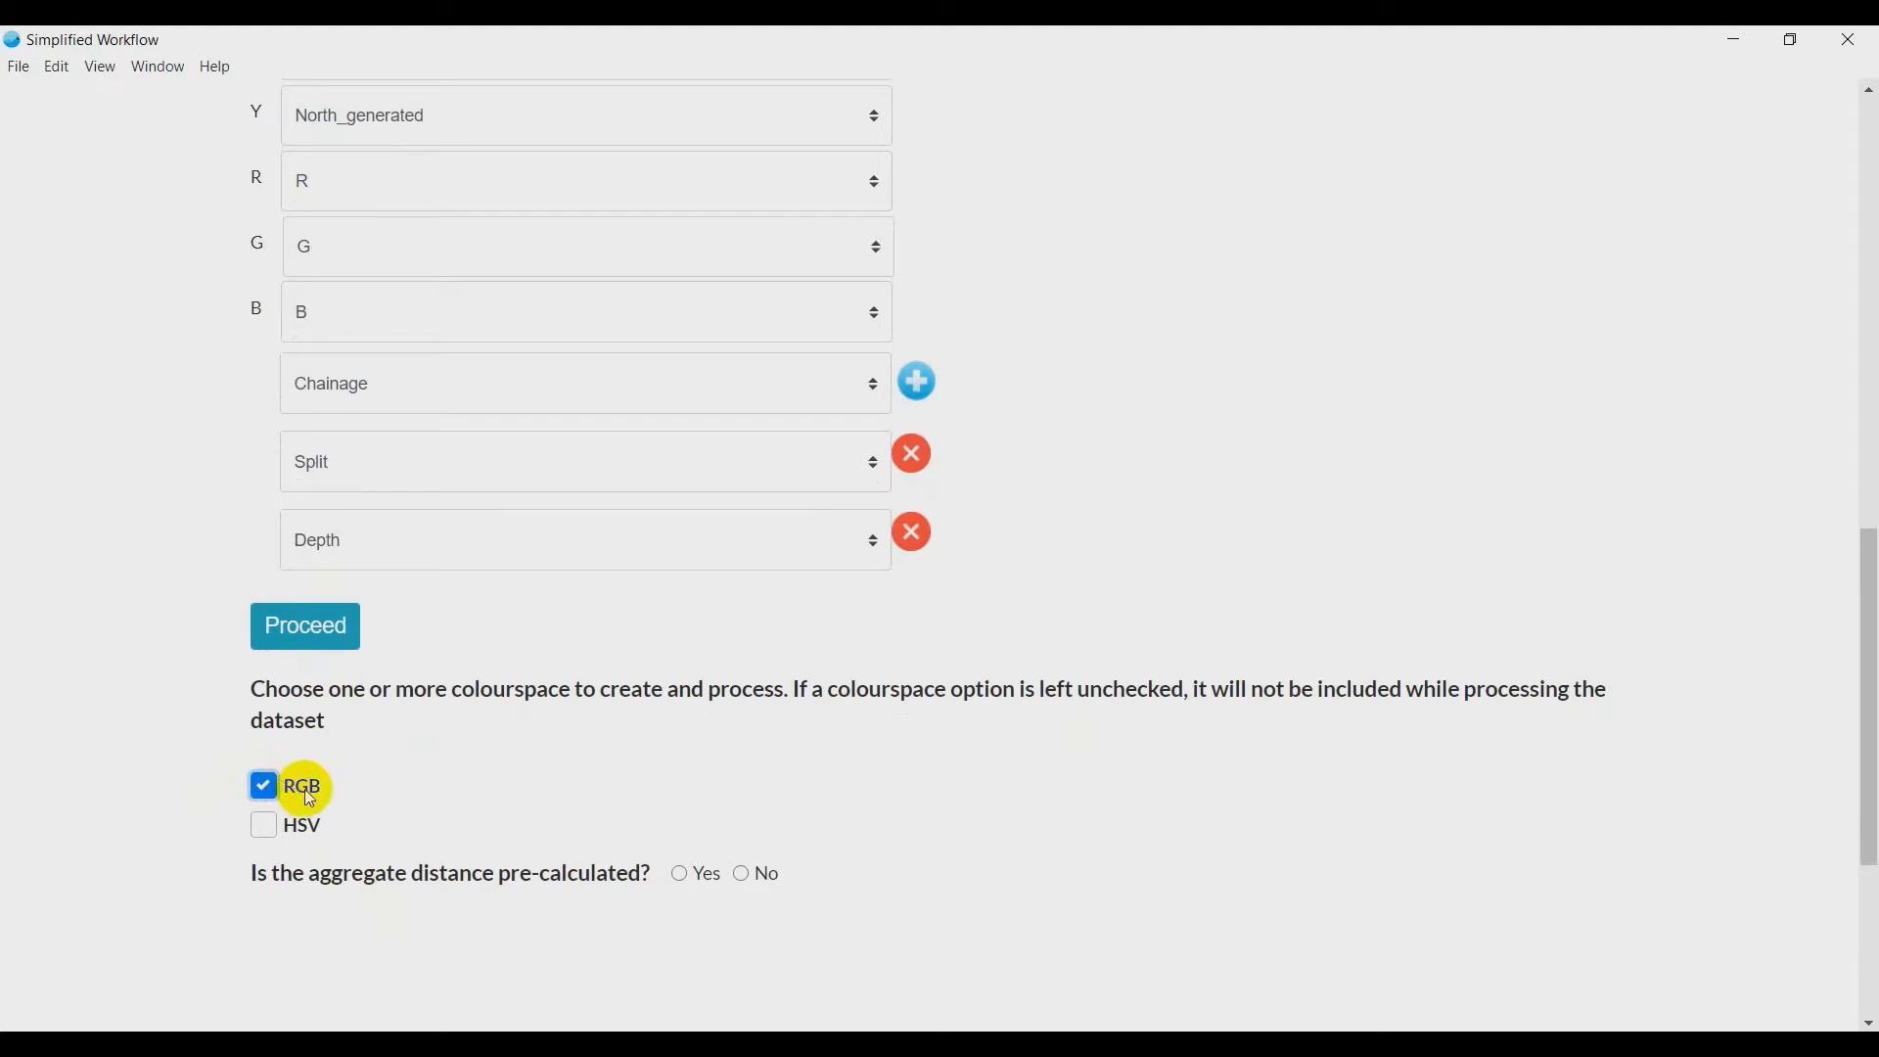
{"action": "left_click", "coordinate": [265, 828]}
{"action": "left_click", "coordinate": [742, 873]}
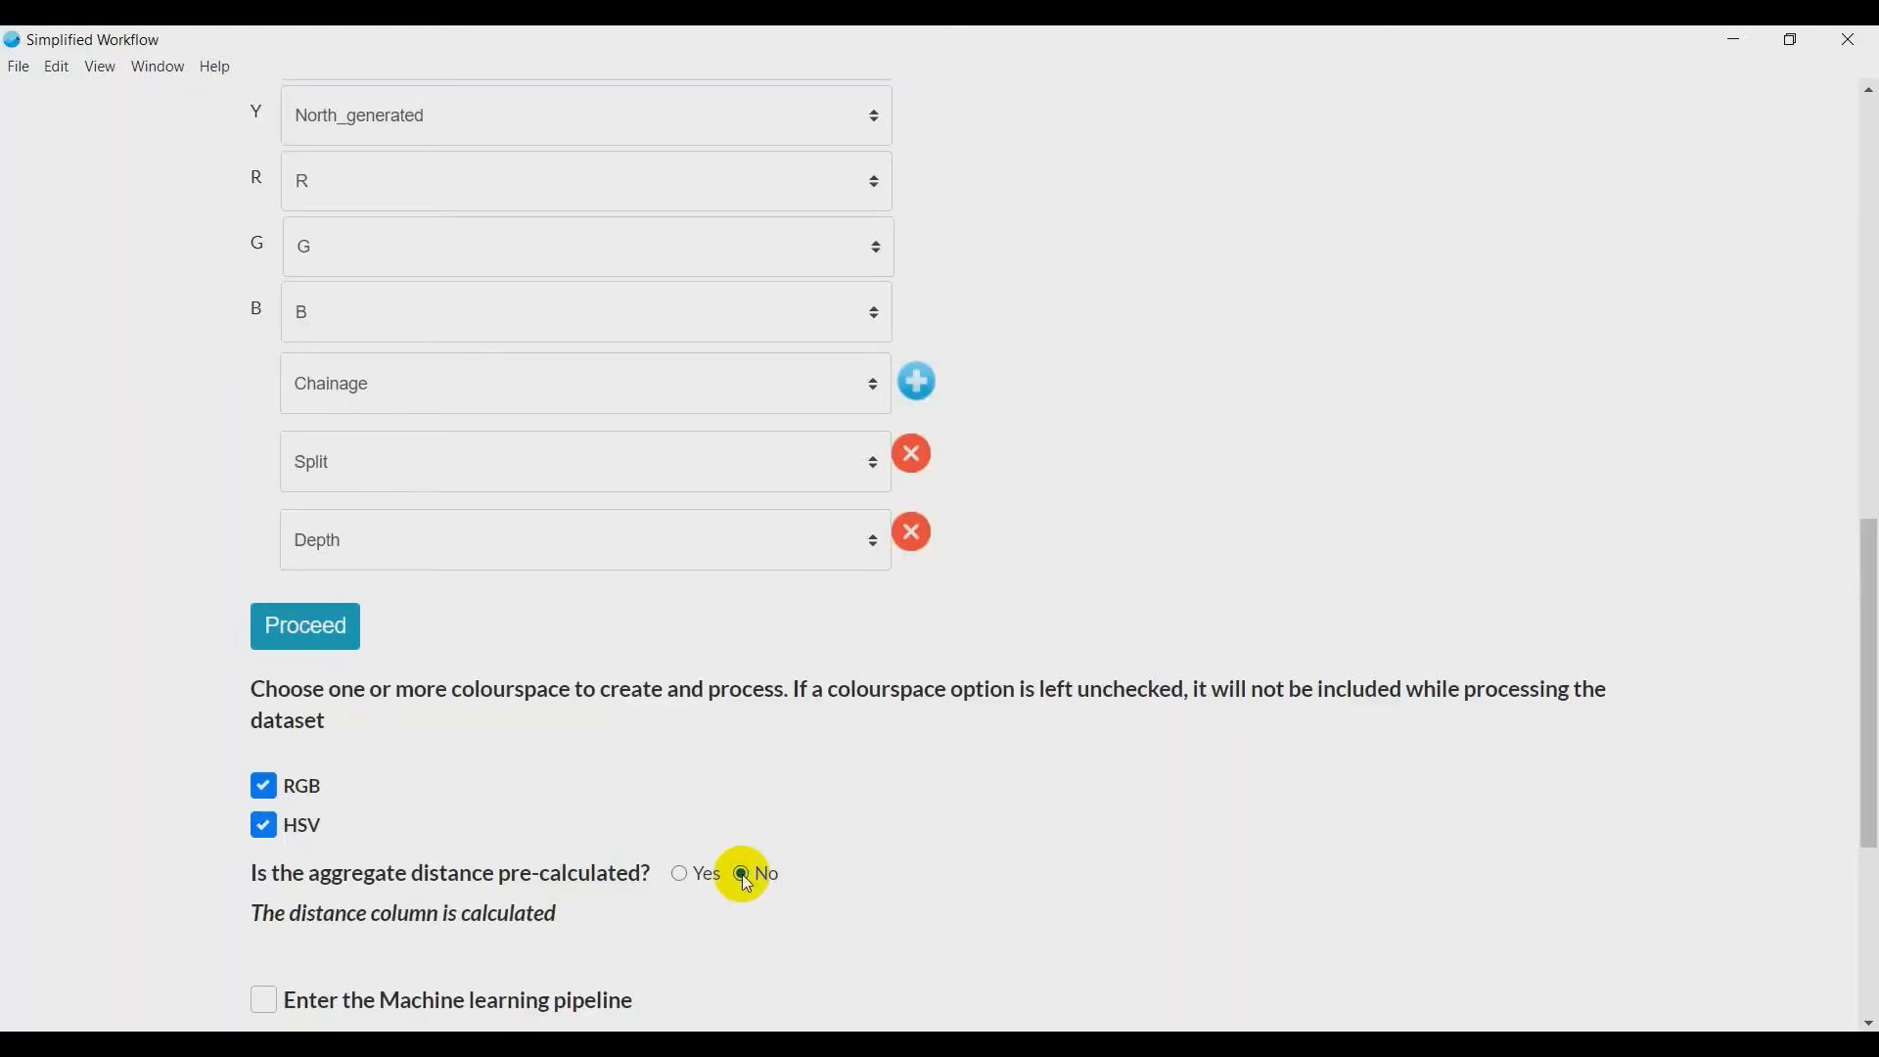
- Enter the machine learning pipeline and apply feature engineering to the dataset
{"action": "scroll", "coordinate": [742, 872], "scroll_direction": "down", "scroll_amount": 2}
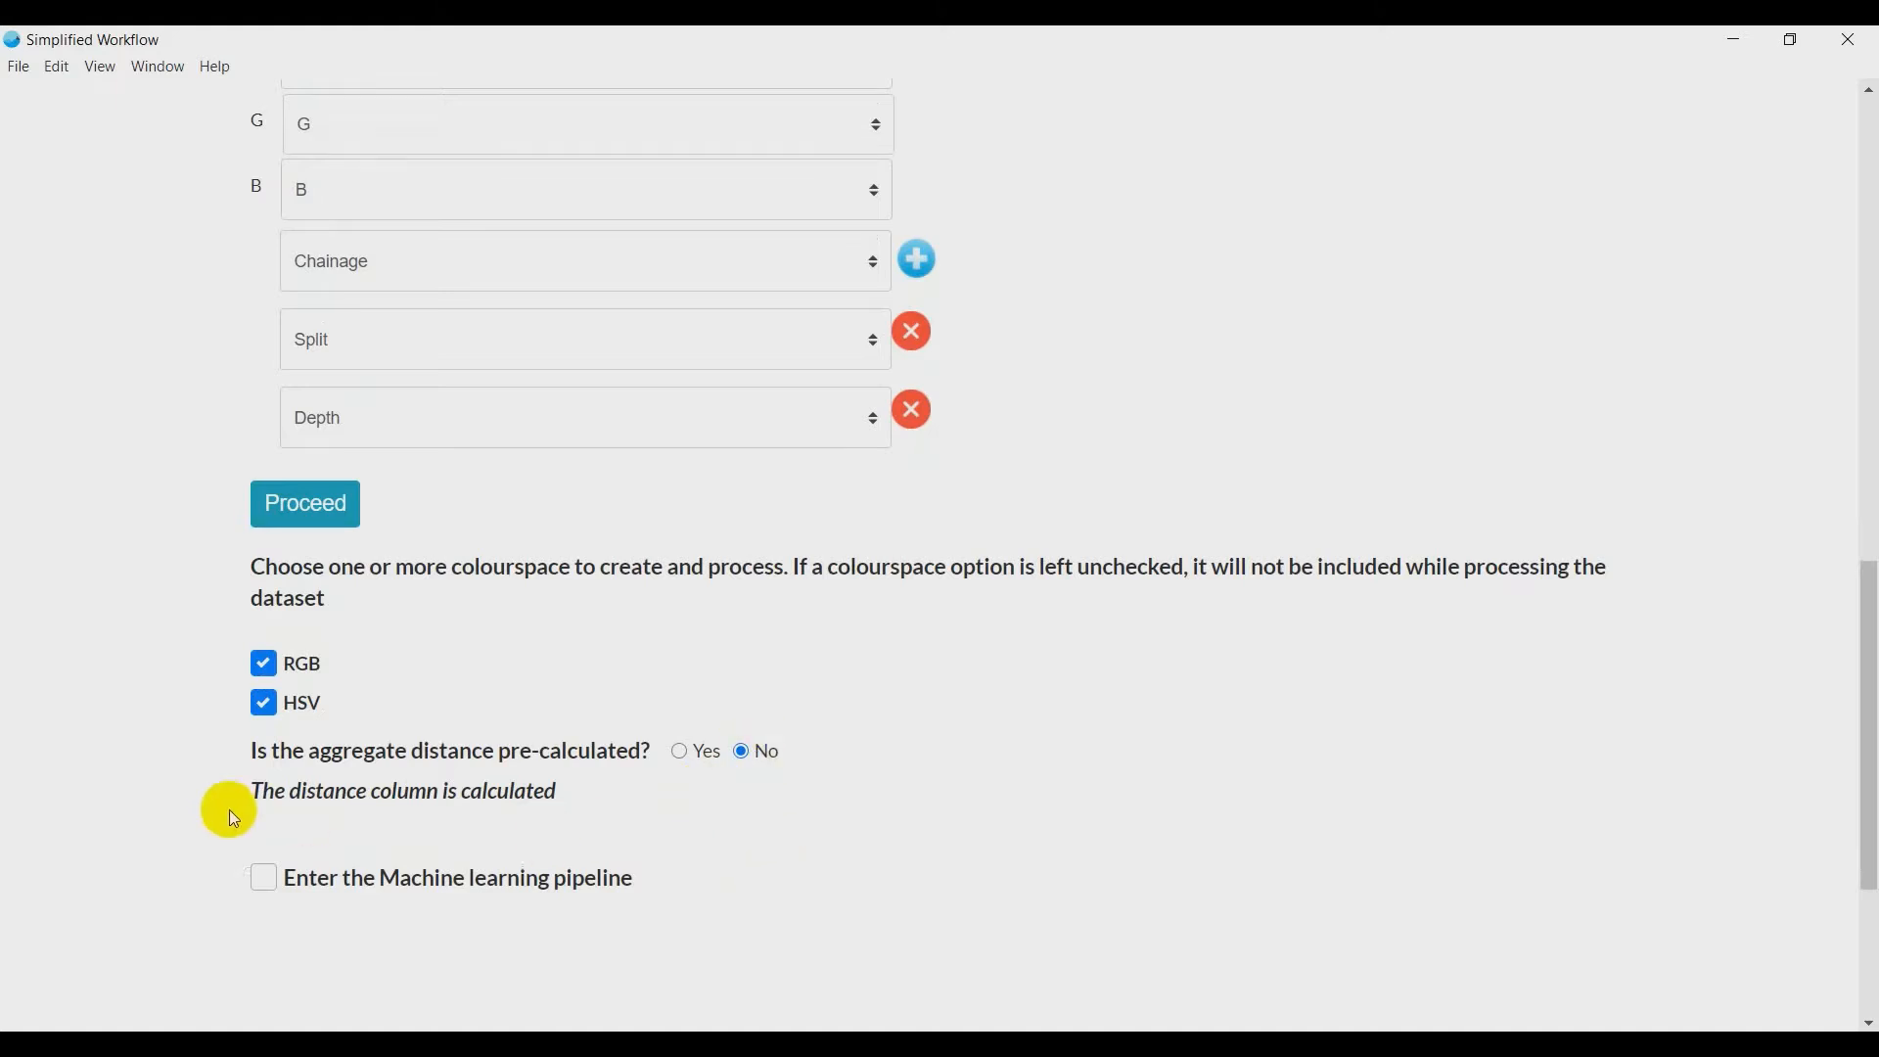
{"action": "left_click", "coordinate": [264, 876]}
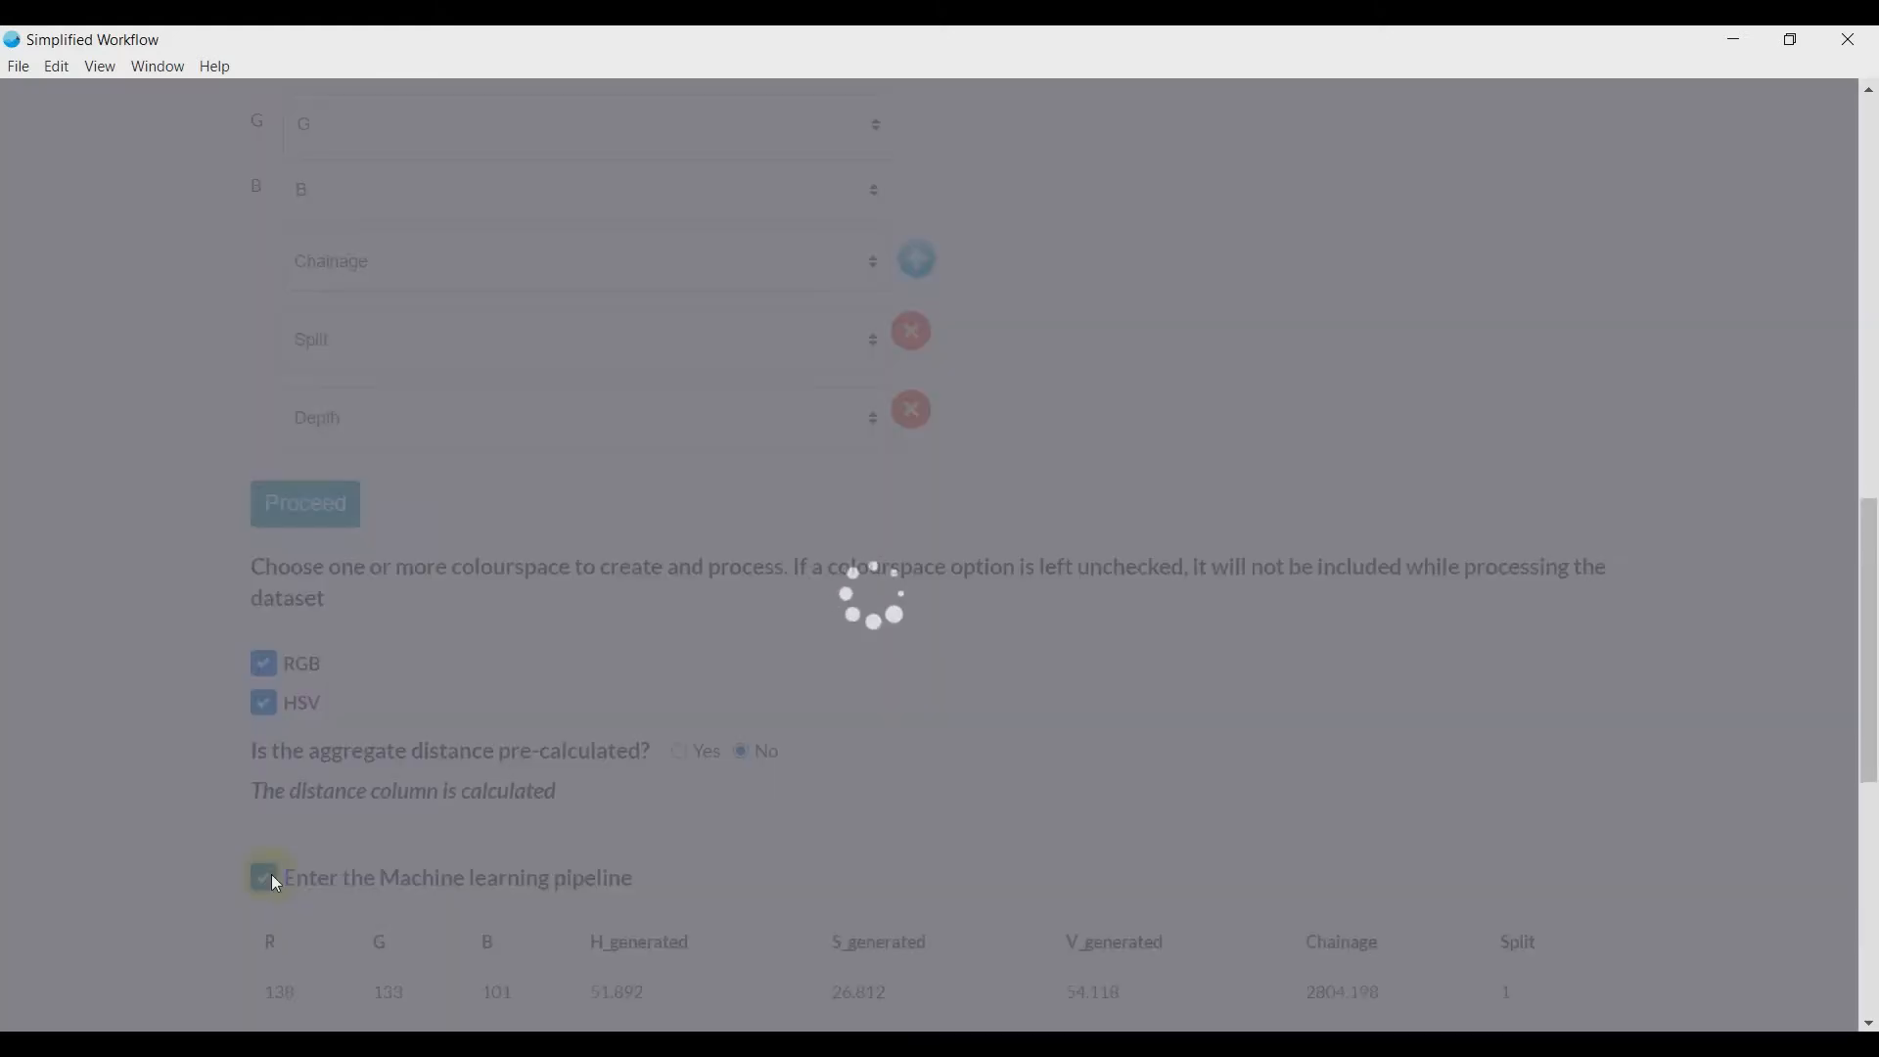
{"action": "scroll", "coordinate": [272, 873], "scroll_direction": "down", "scroll_amount": 8}
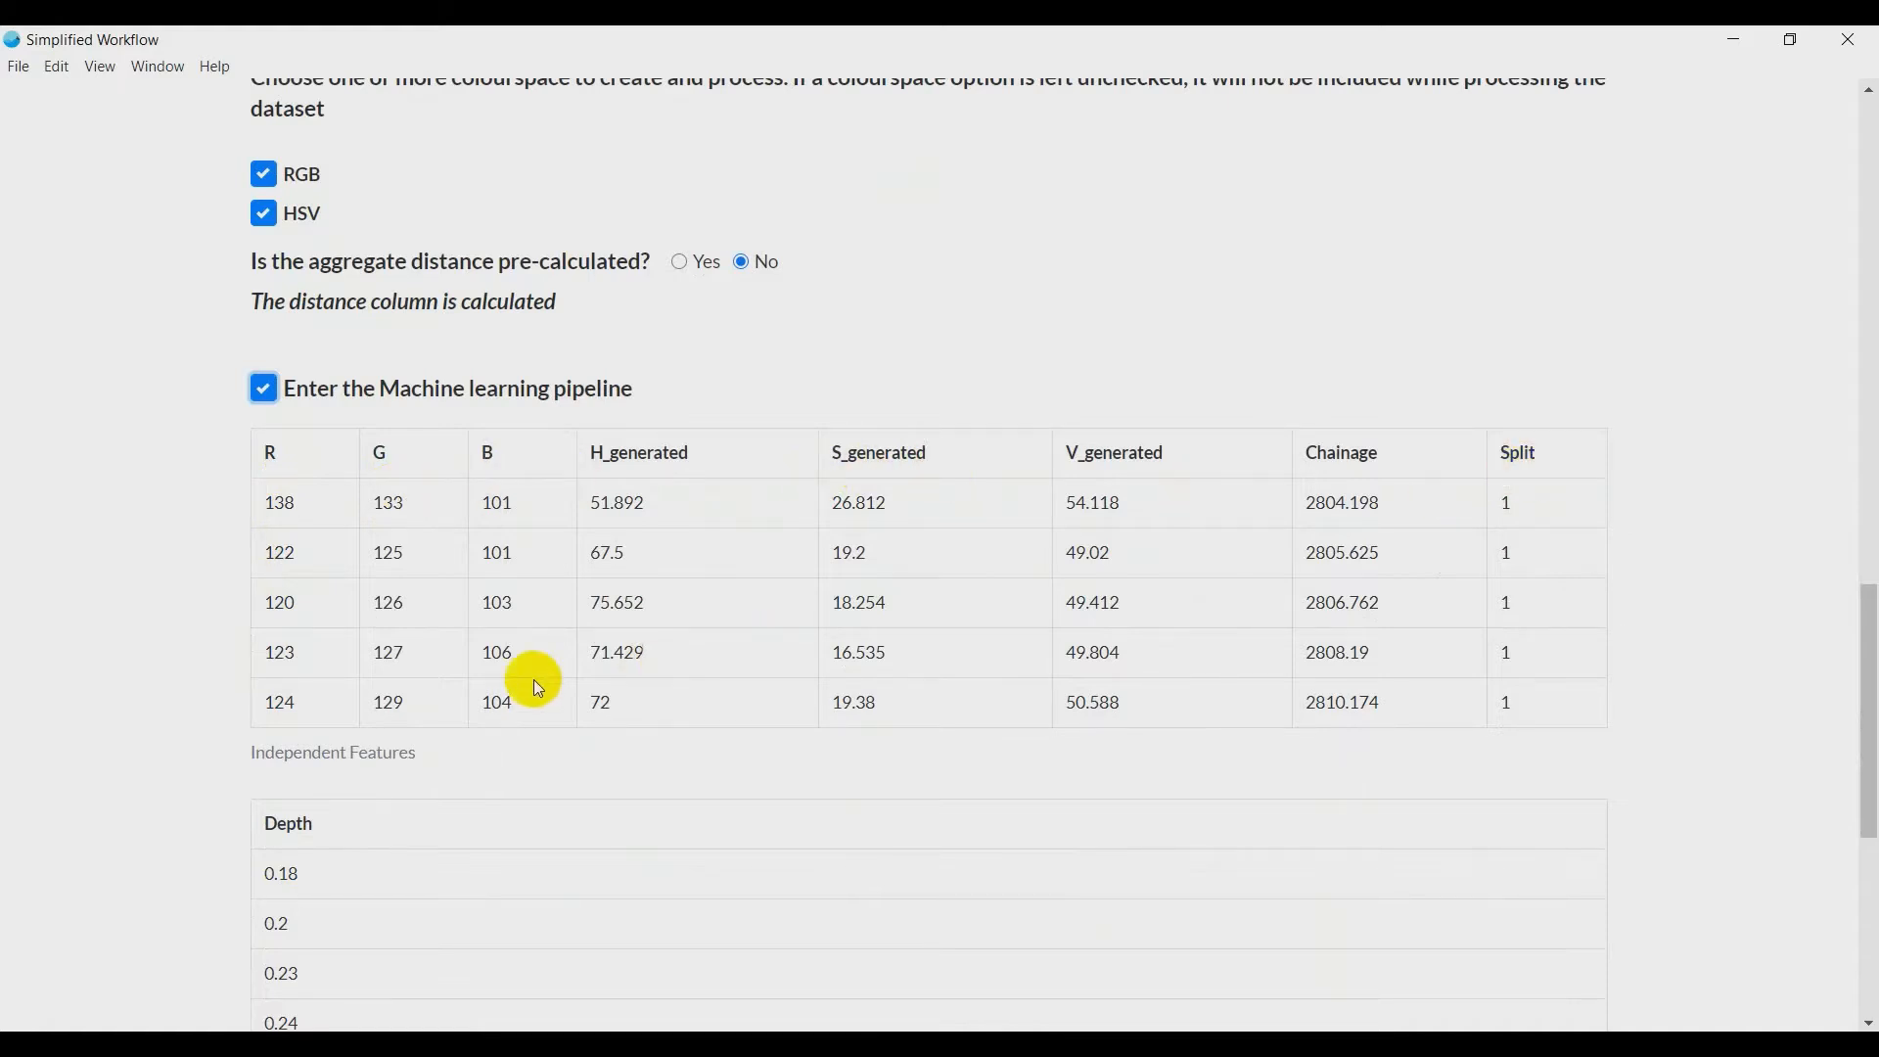
{"action": "scroll", "coordinate": [509, 673], "scroll_direction": "down", "scroll_amount": 3}
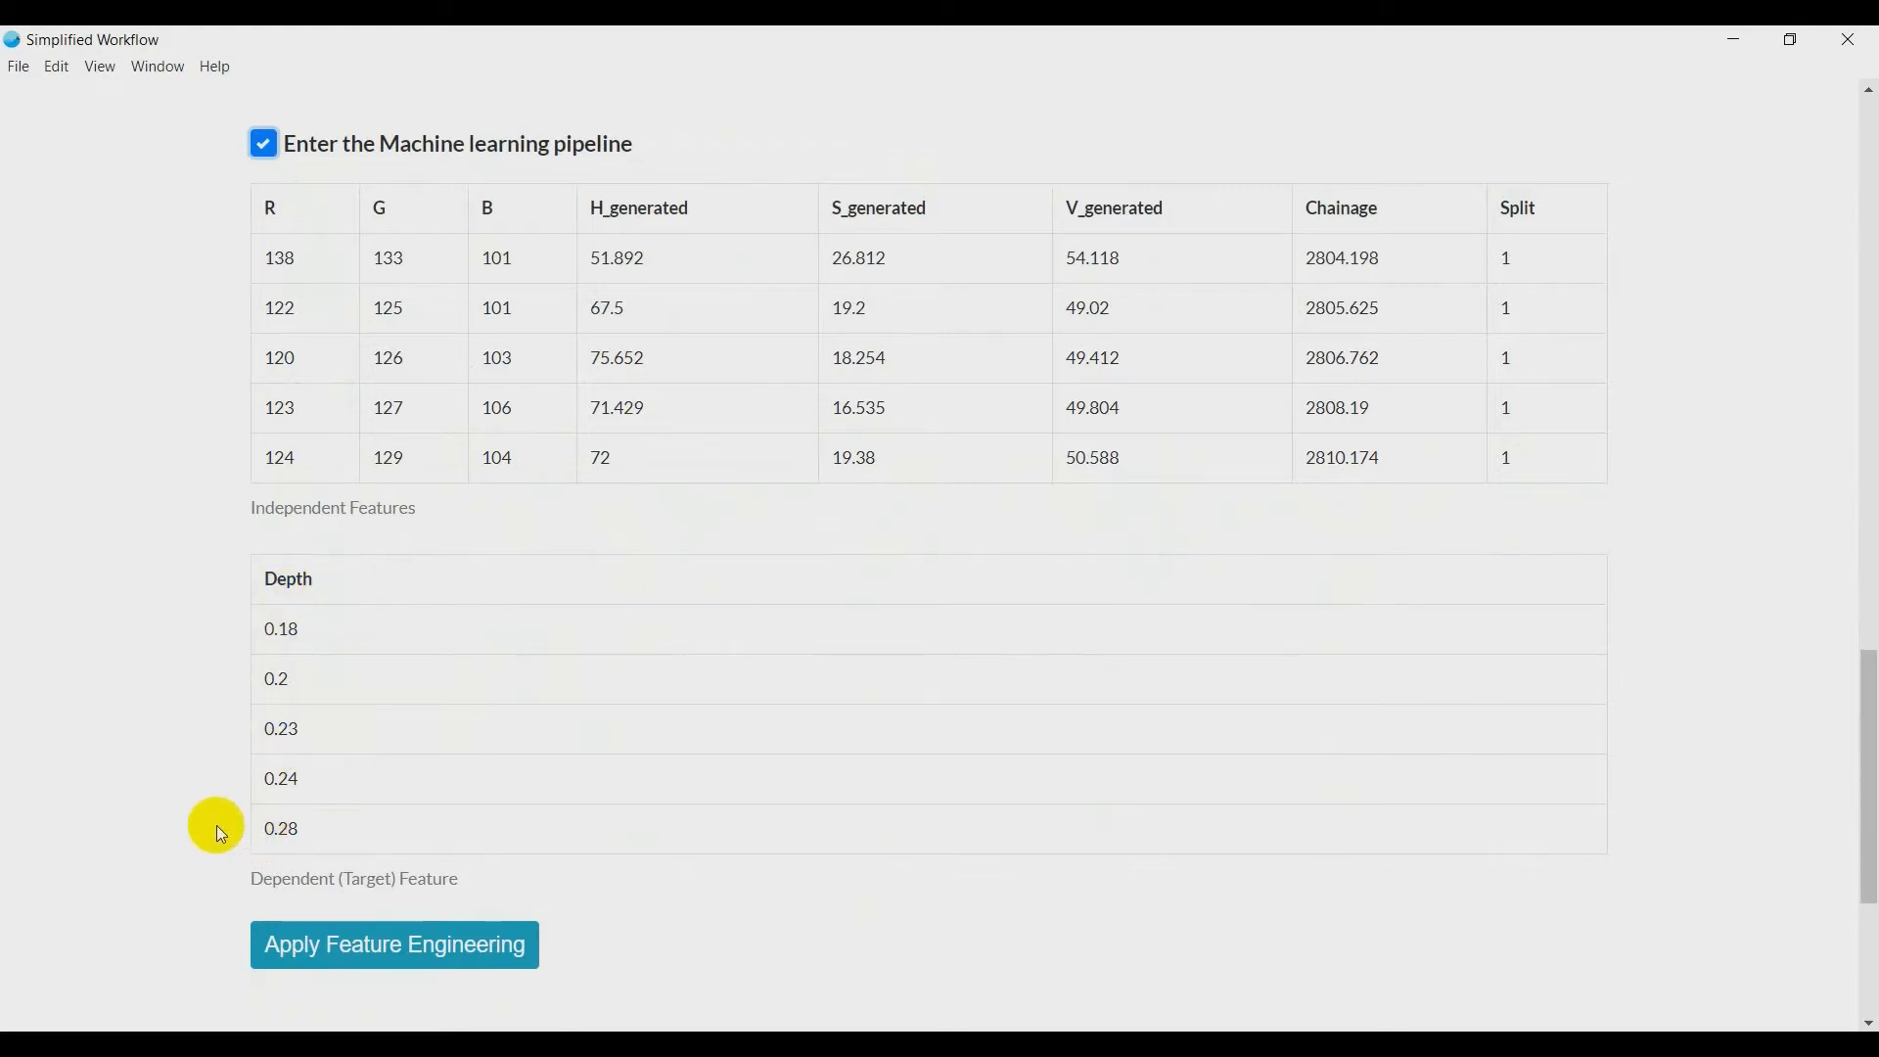
{"action": "left_click", "coordinate": [427, 942]}
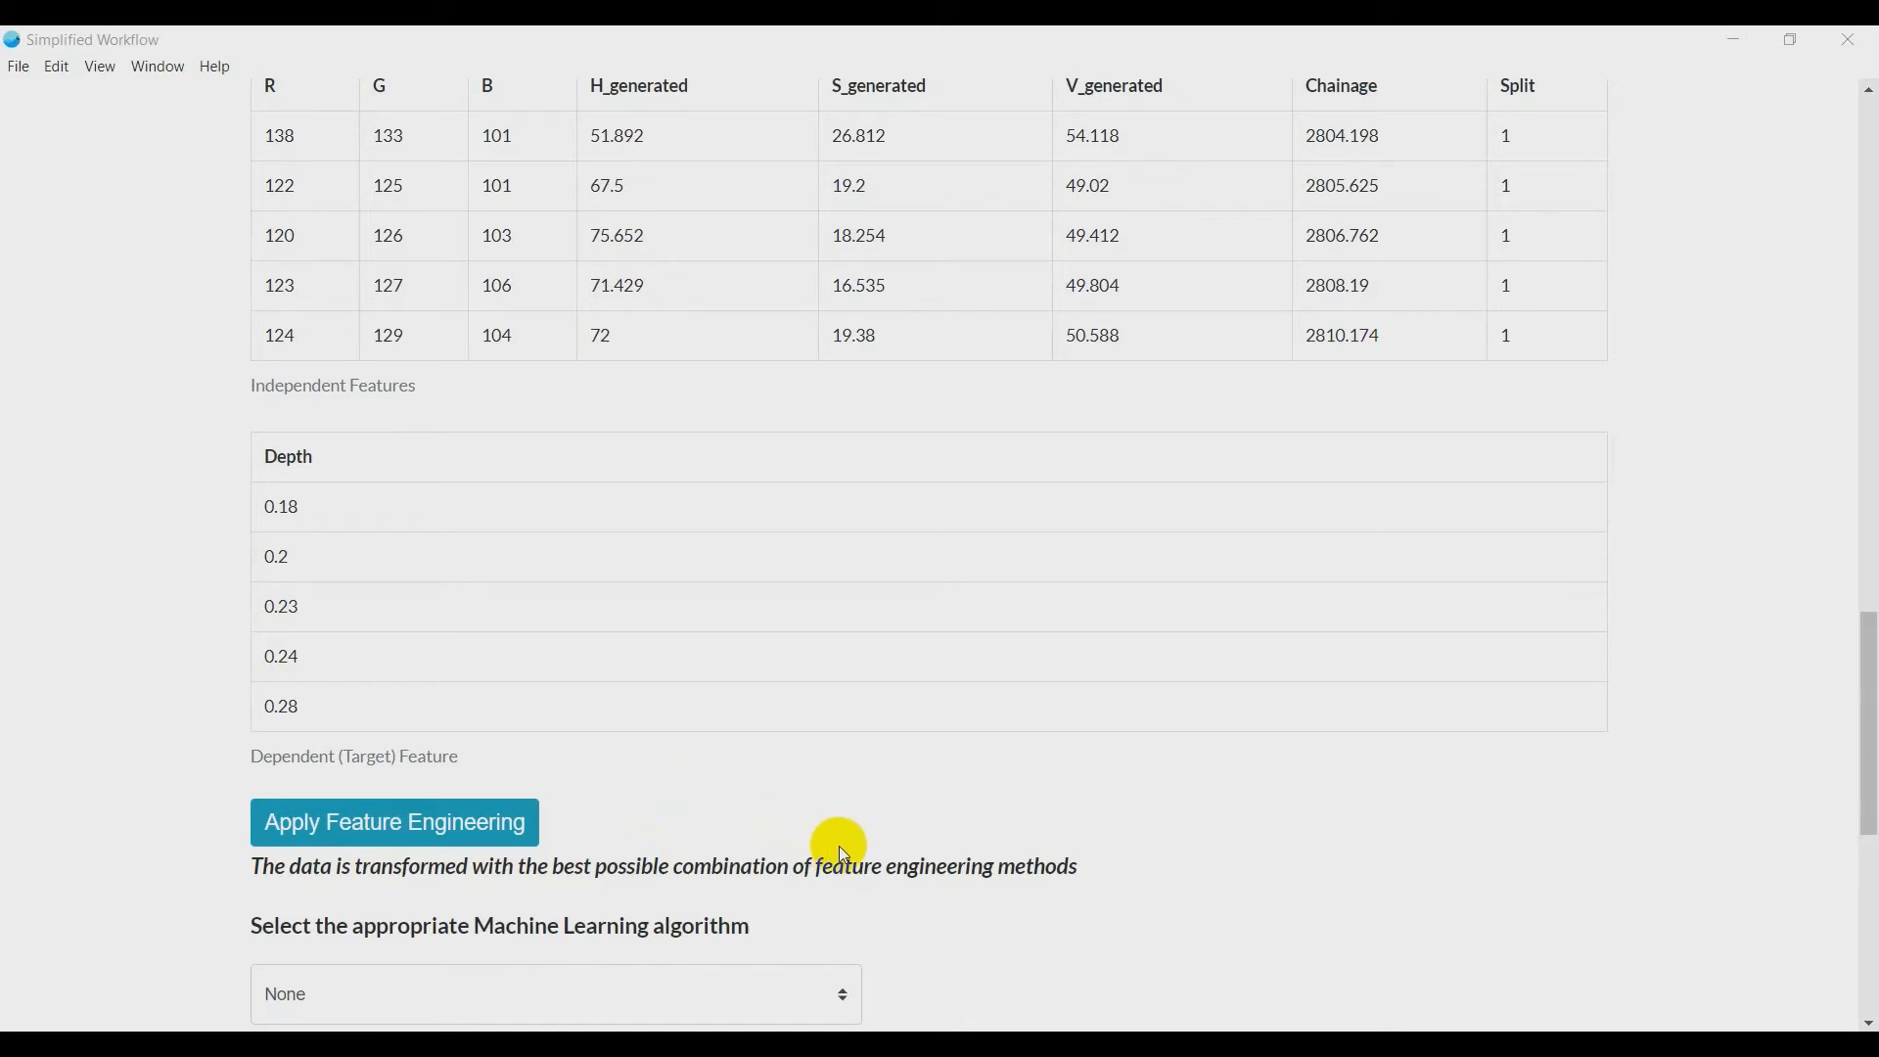
- Choose Try all Techniques as the machine learning algorithm and use a new train/validation split value
{"action": "scroll", "coordinate": [837, 845], "scroll_direction": "down", "scroll_amount": 4}
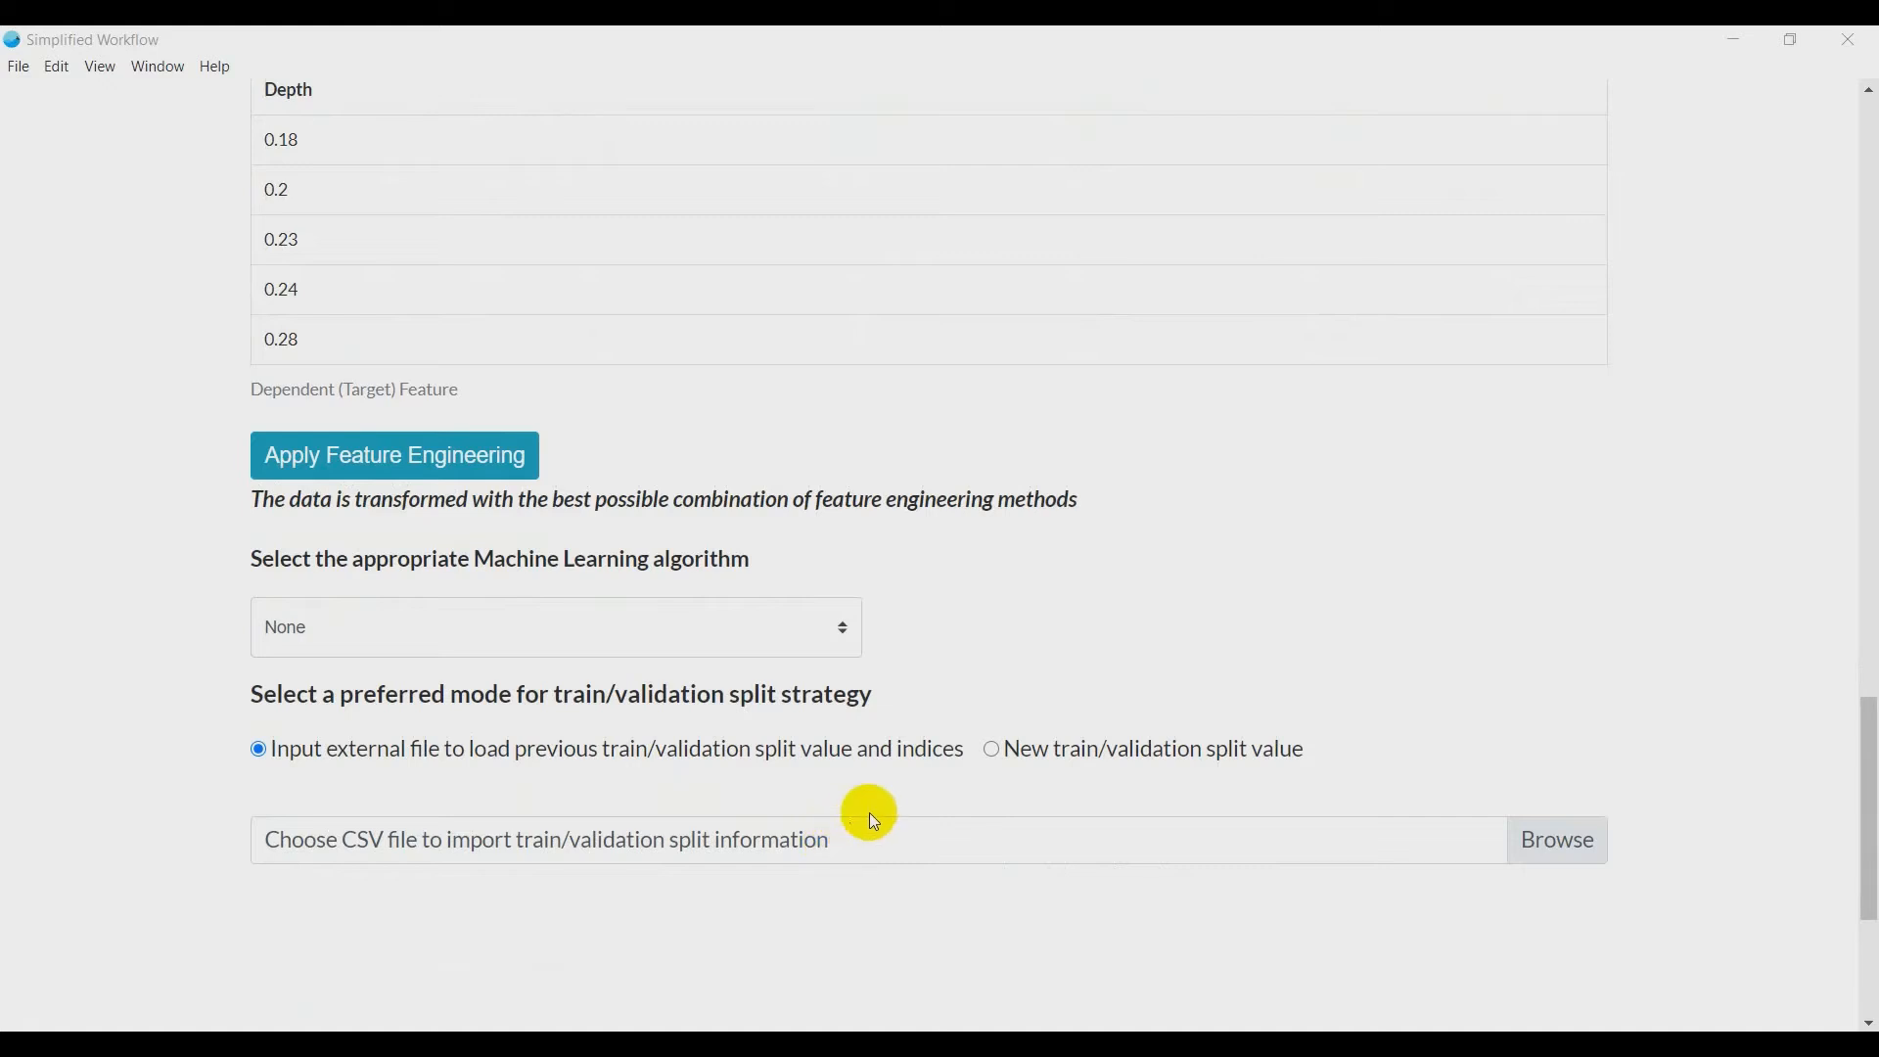
{"action": "left_click", "coordinate": [733, 646]}
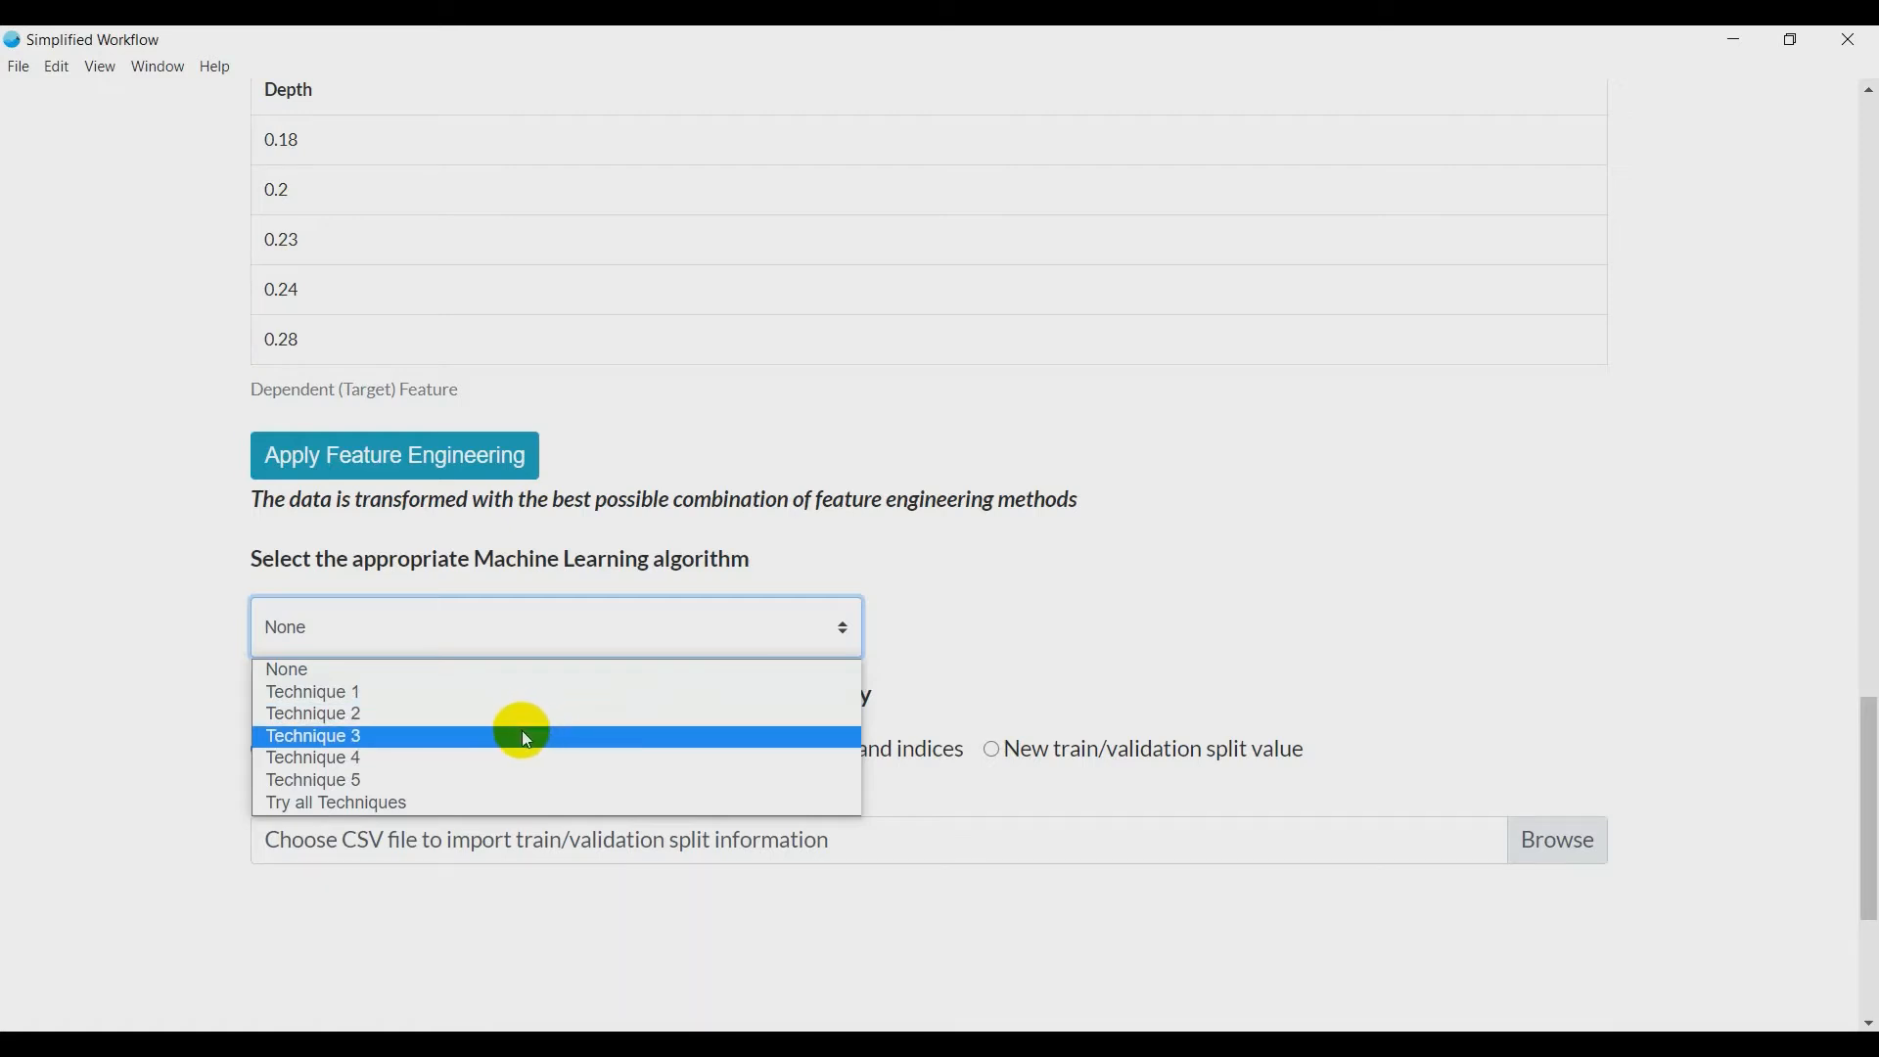
{"action": "left_click", "coordinate": [384, 809]}
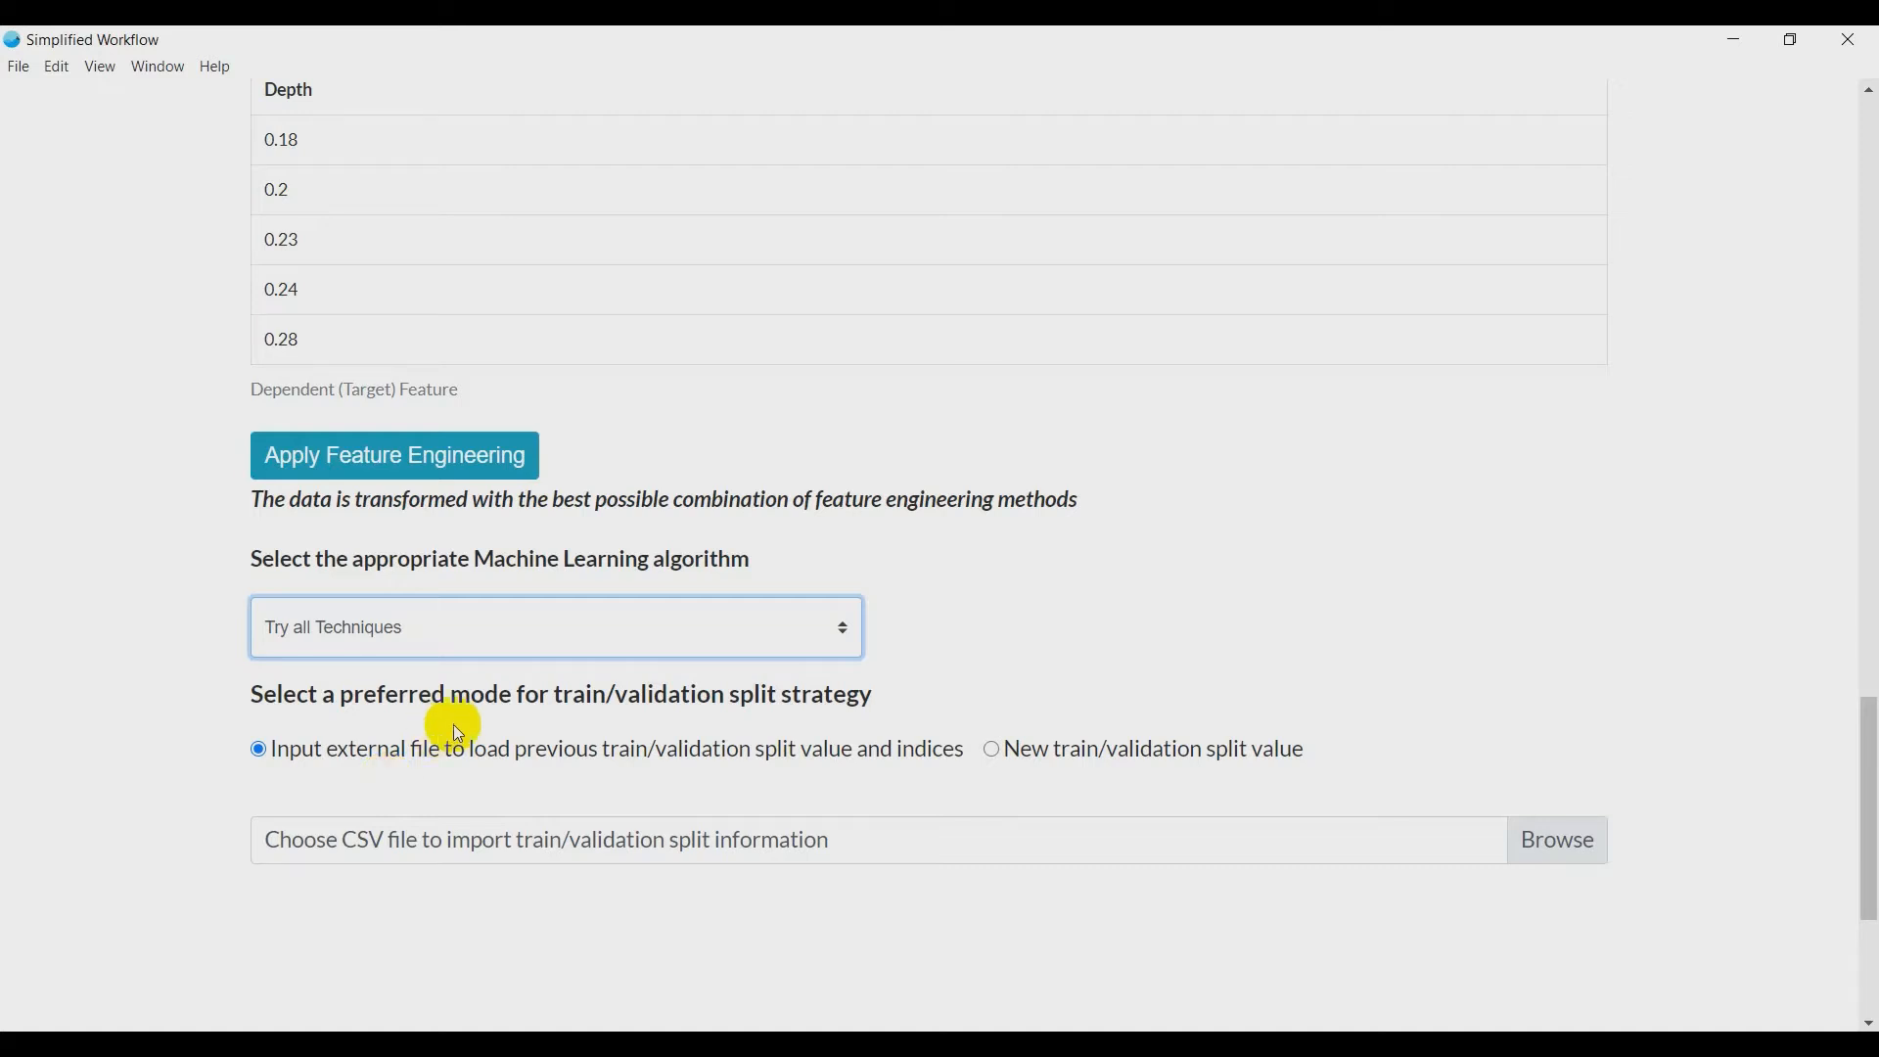
{"action": "left_click", "coordinate": [995, 748]}
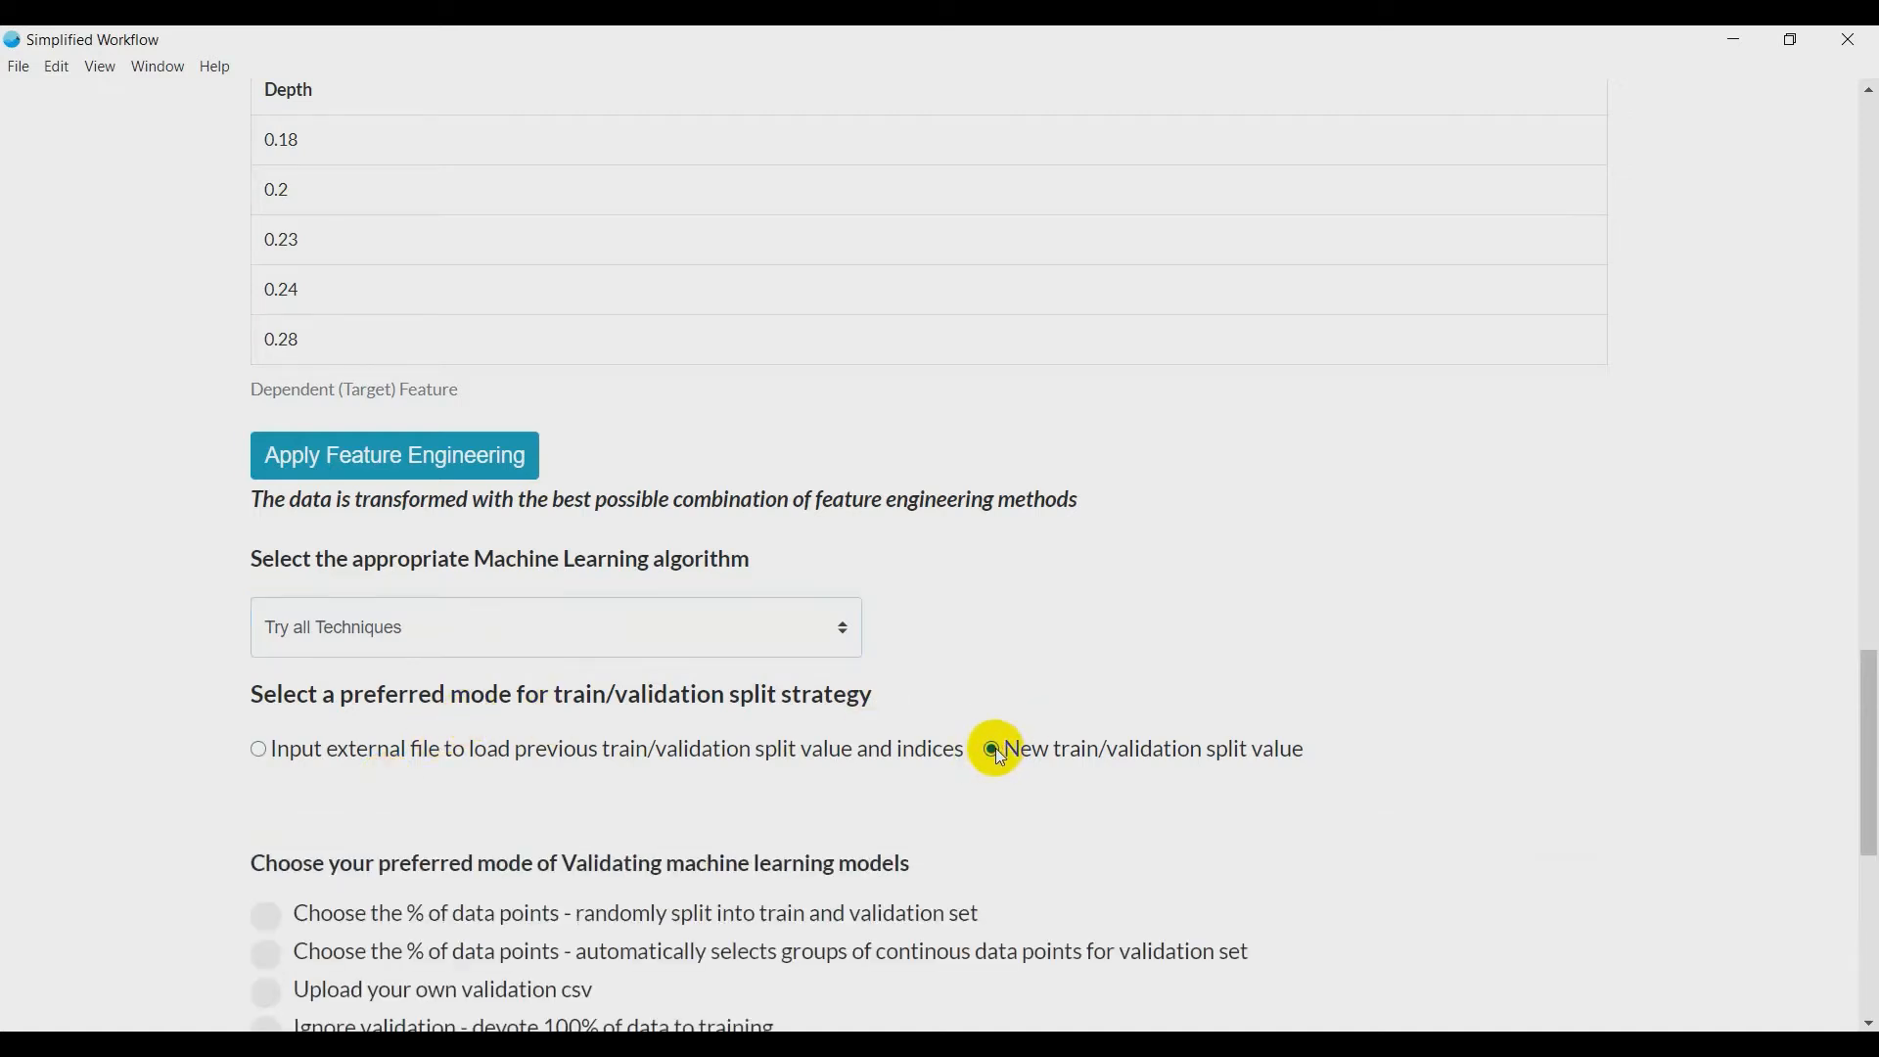
- Validate on automatically selected groups of continuous data points with 90% of the data for training, and run the model training
{"action": "scroll", "coordinate": [995, 747], "scroll_direction": "down", "scroll_amount": 3}
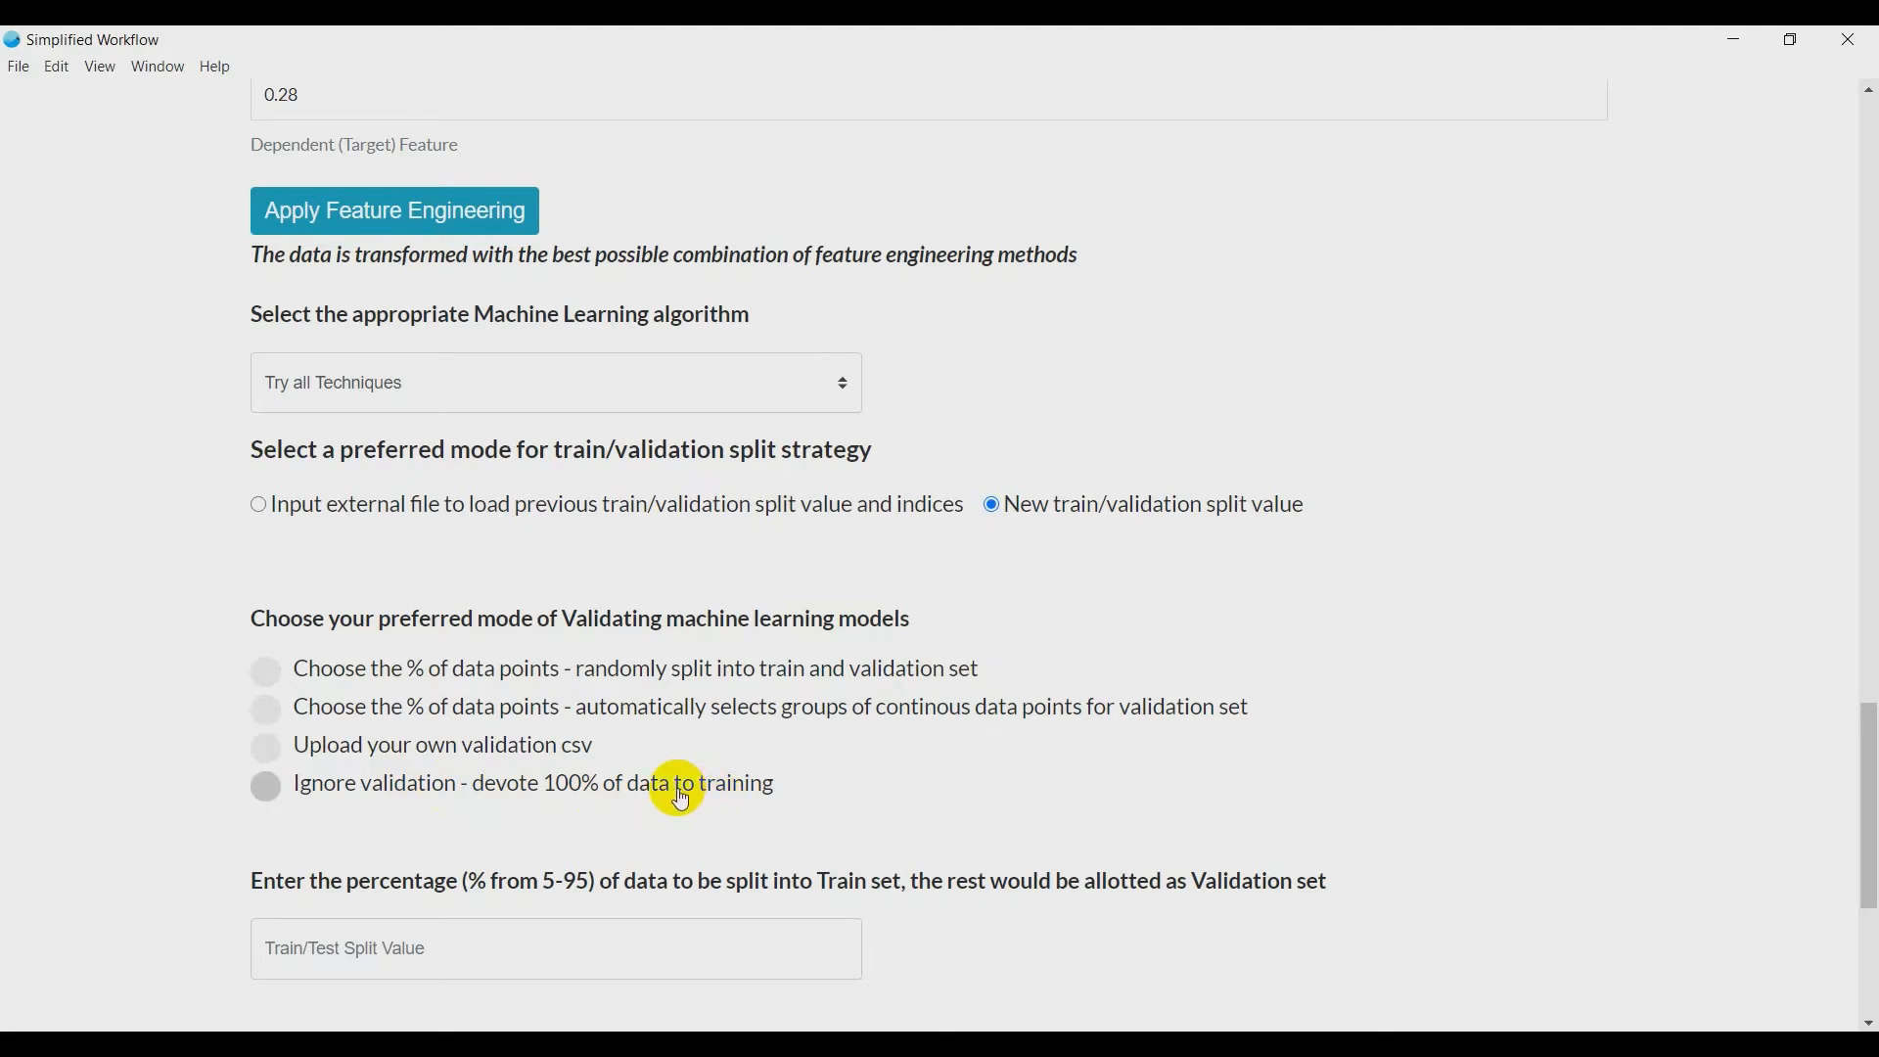
{"action": "left_click", "coordinate": [303, 717]}
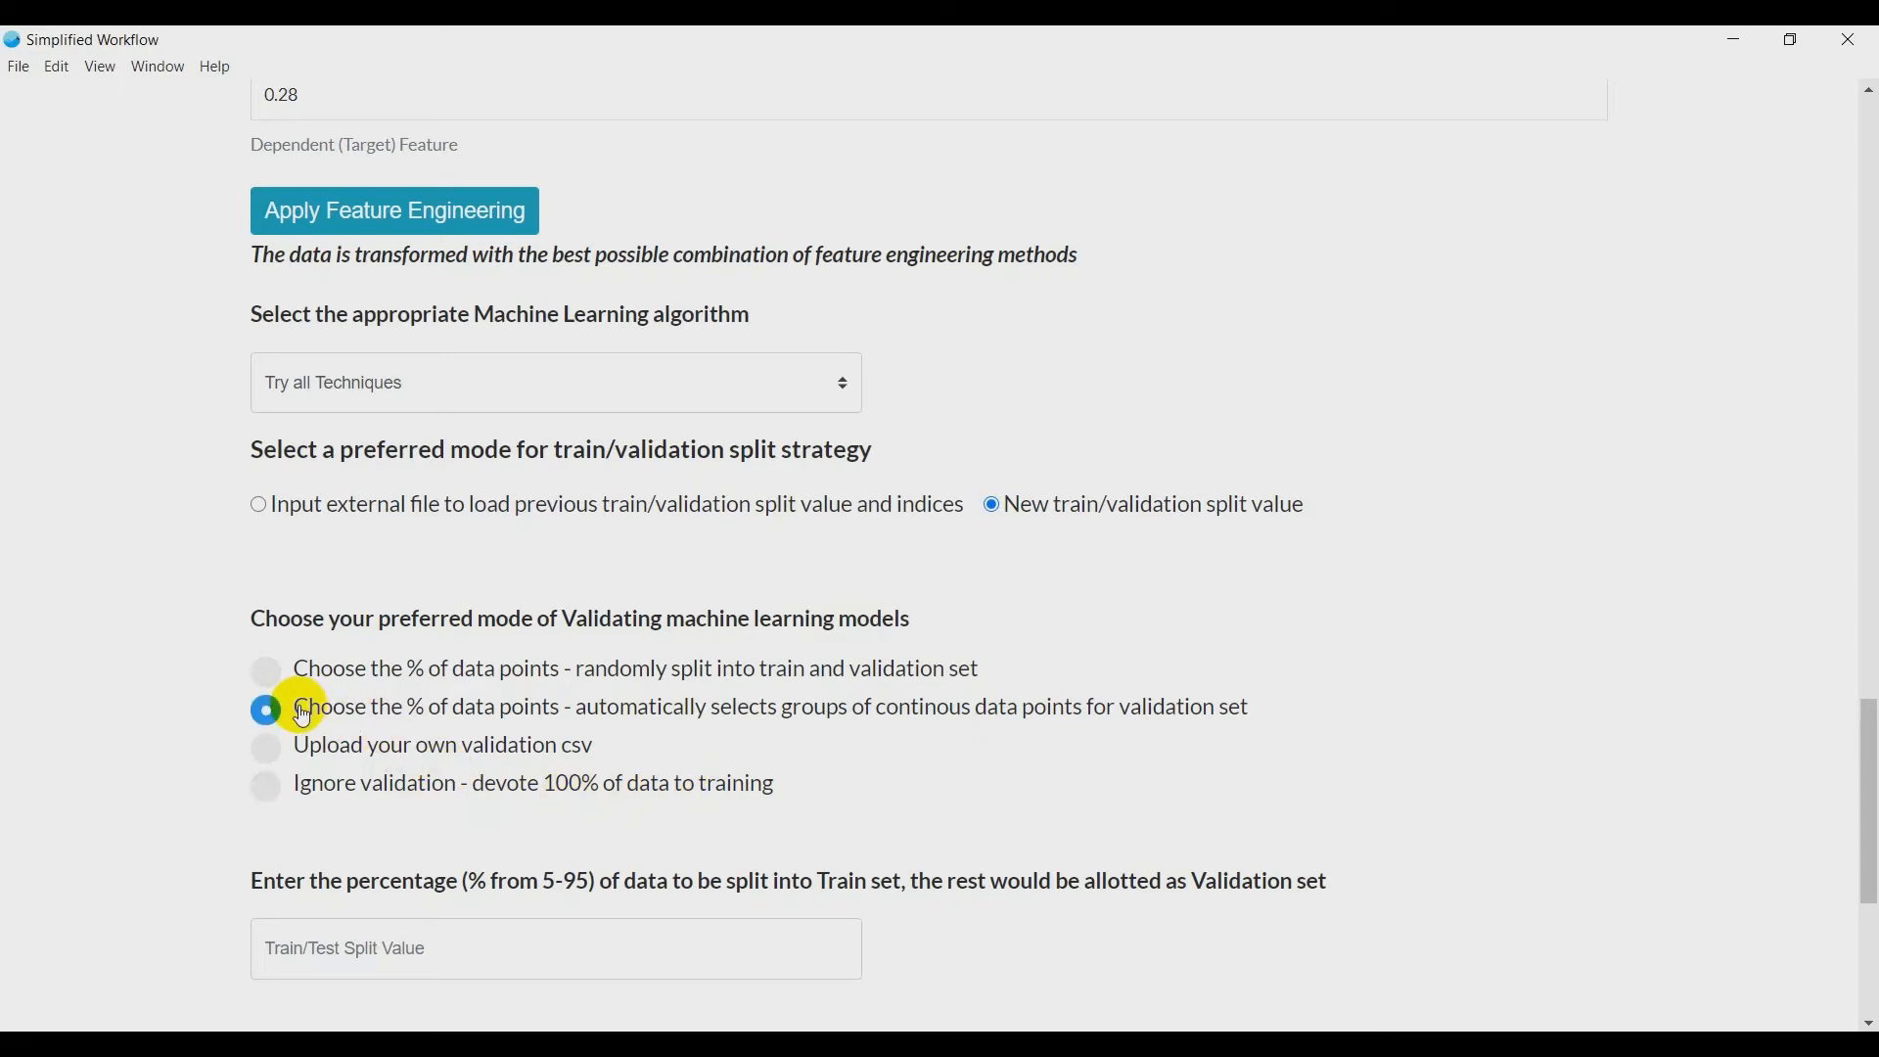
{"action": "scroll", "coordinate": [166, 797], "scroll_direction": "down", "scroll_amount": 3}
{"action": "left_click", "coordinate": [467, 715]}
{"action": "type", "text": "90"}
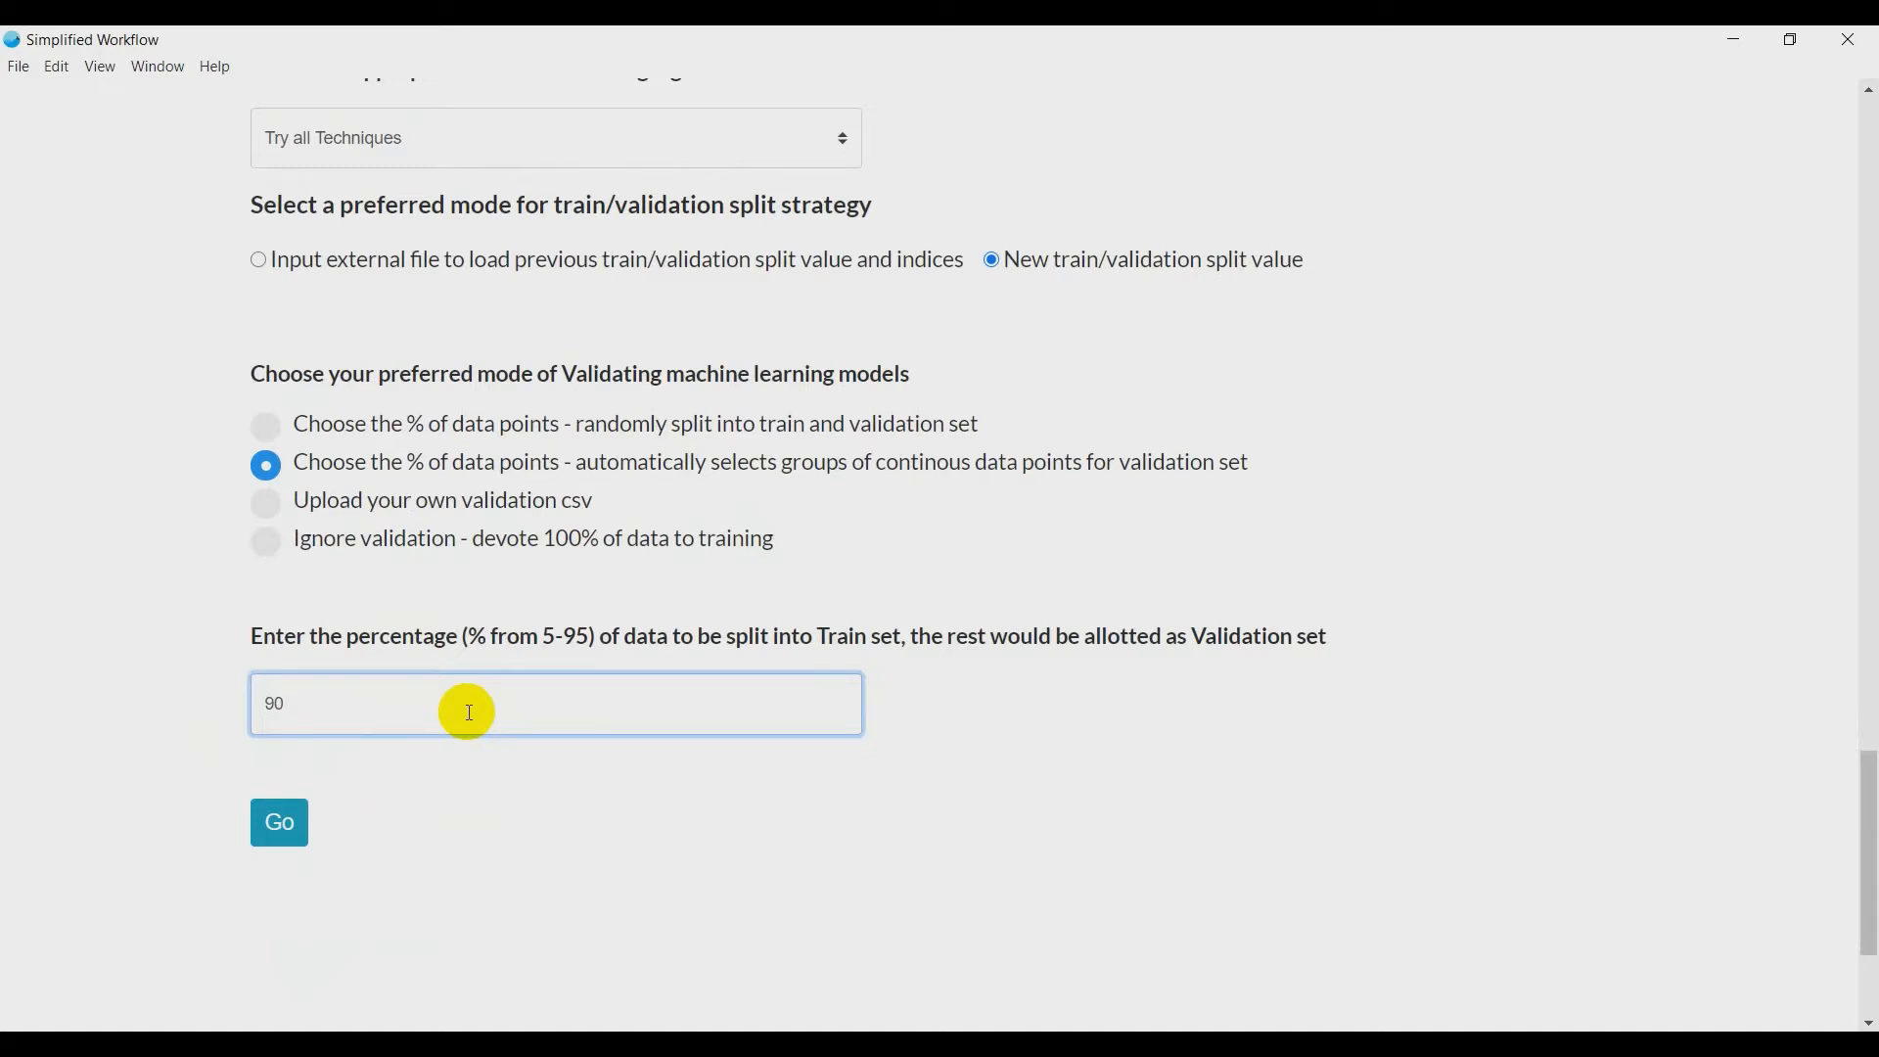
{"action": "left_click", "coordinate": [274, 825]}
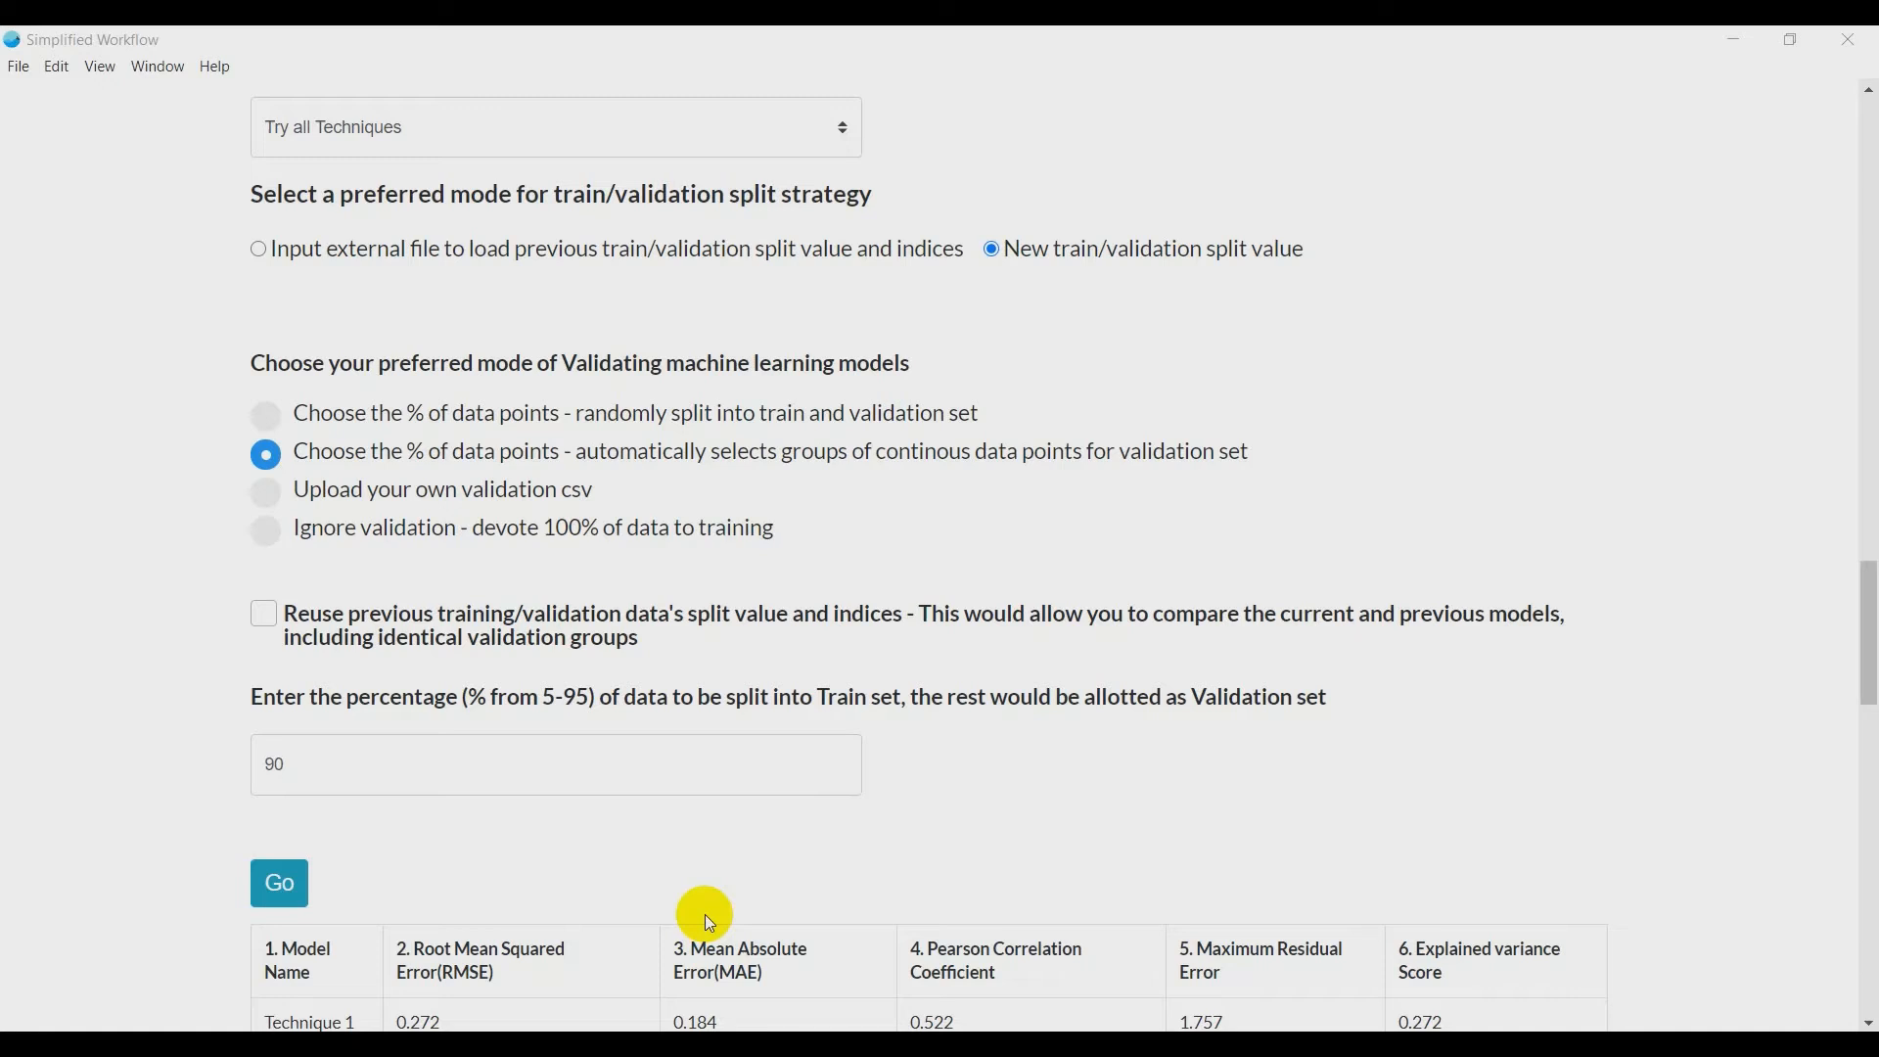
- Examine the training and validation performance metrics of the five techniques and the sample depth predictions
{"action": "scroll", "coordinate": [724, 906], "scroll_direction": "down", "scroll_amount": 3}
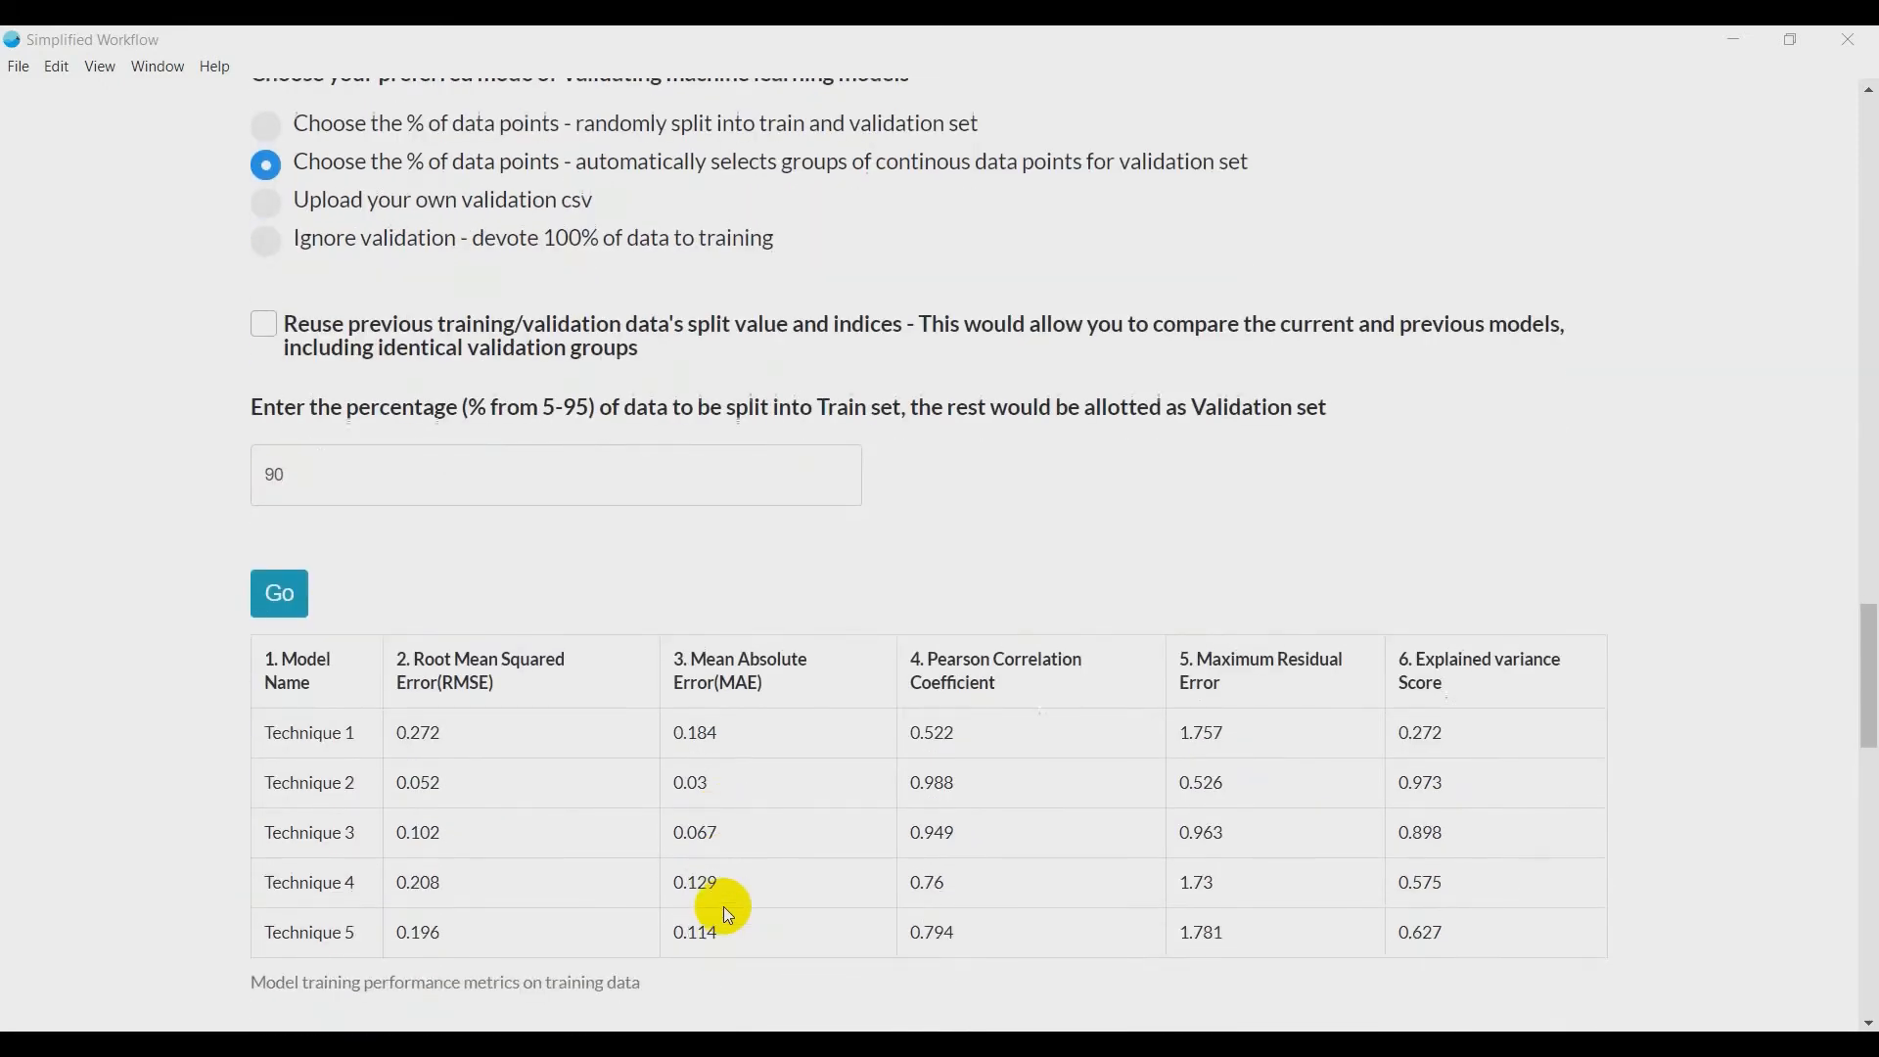
{"action": "scroll", "coordinate": [724, 906], "scroll_direction": "down", "scroll_amount": 1}
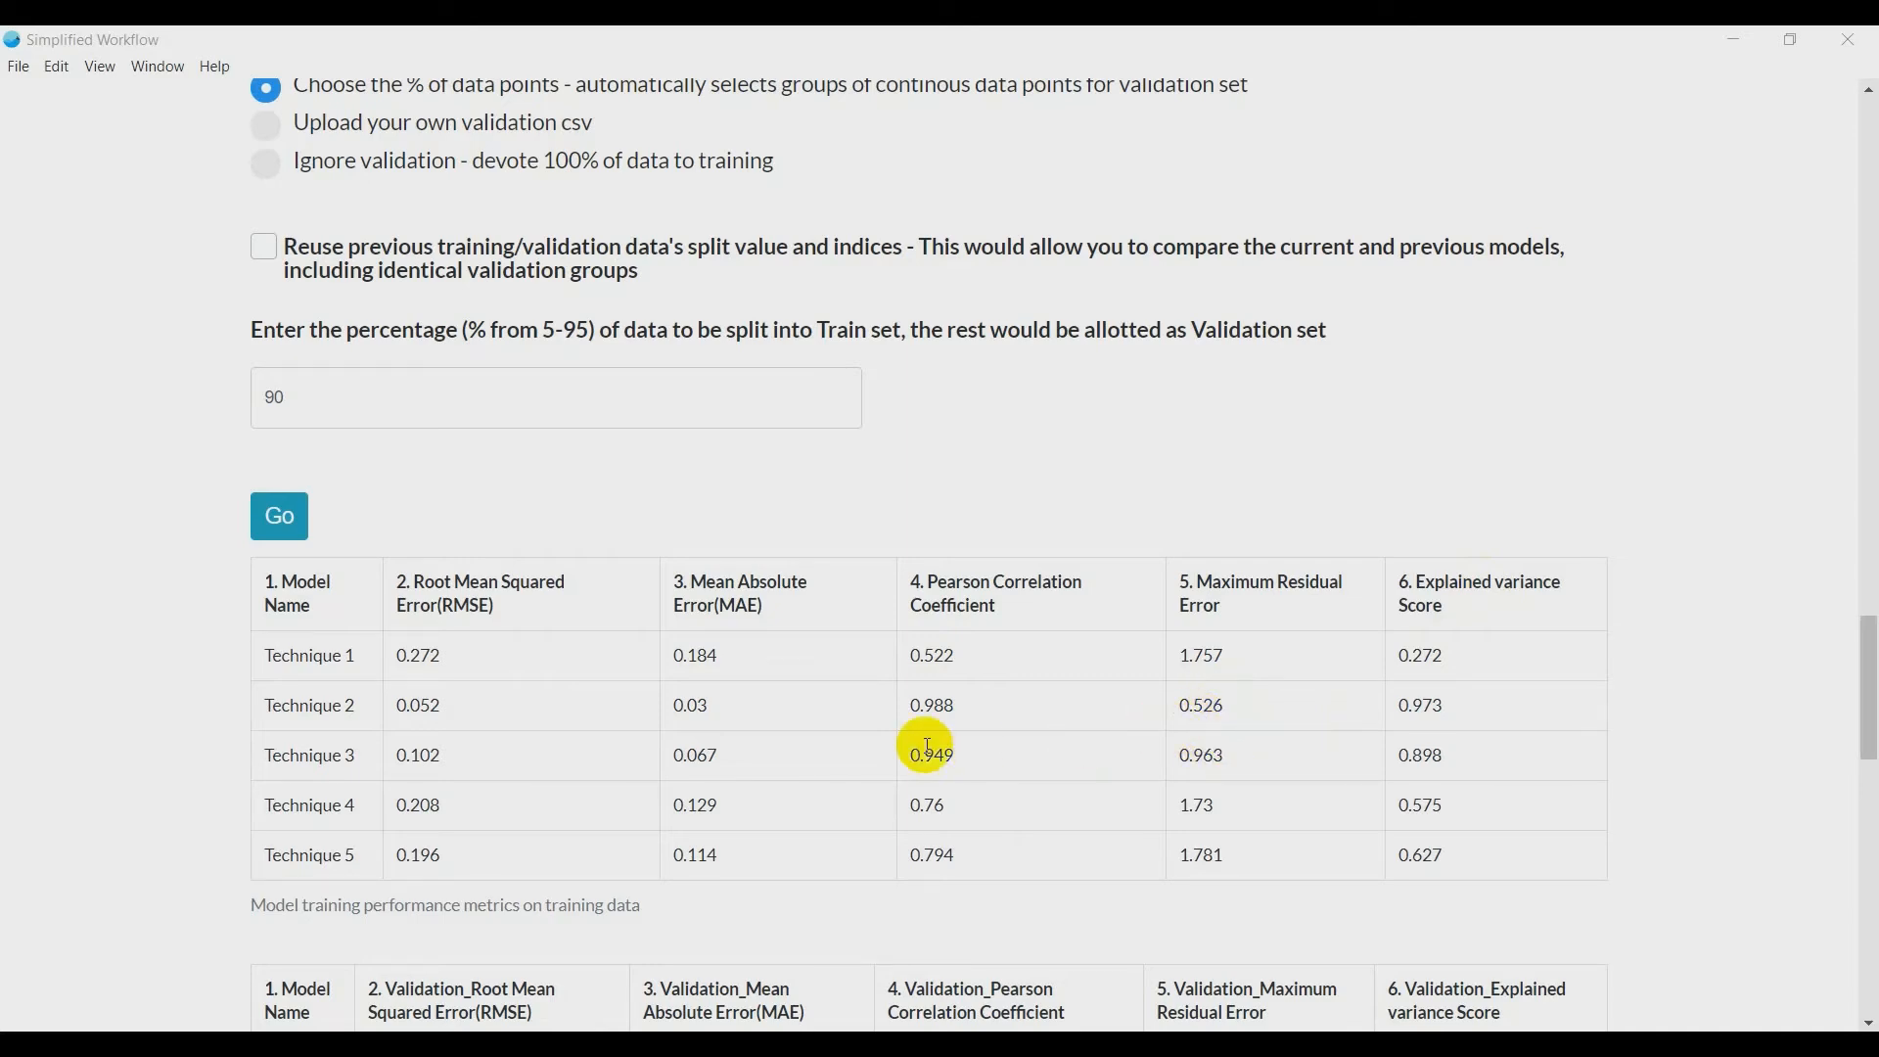
{"action": "scroll", "coordinate": [929, 751], "scroll_direction": "down", "scroll_amount": 3}
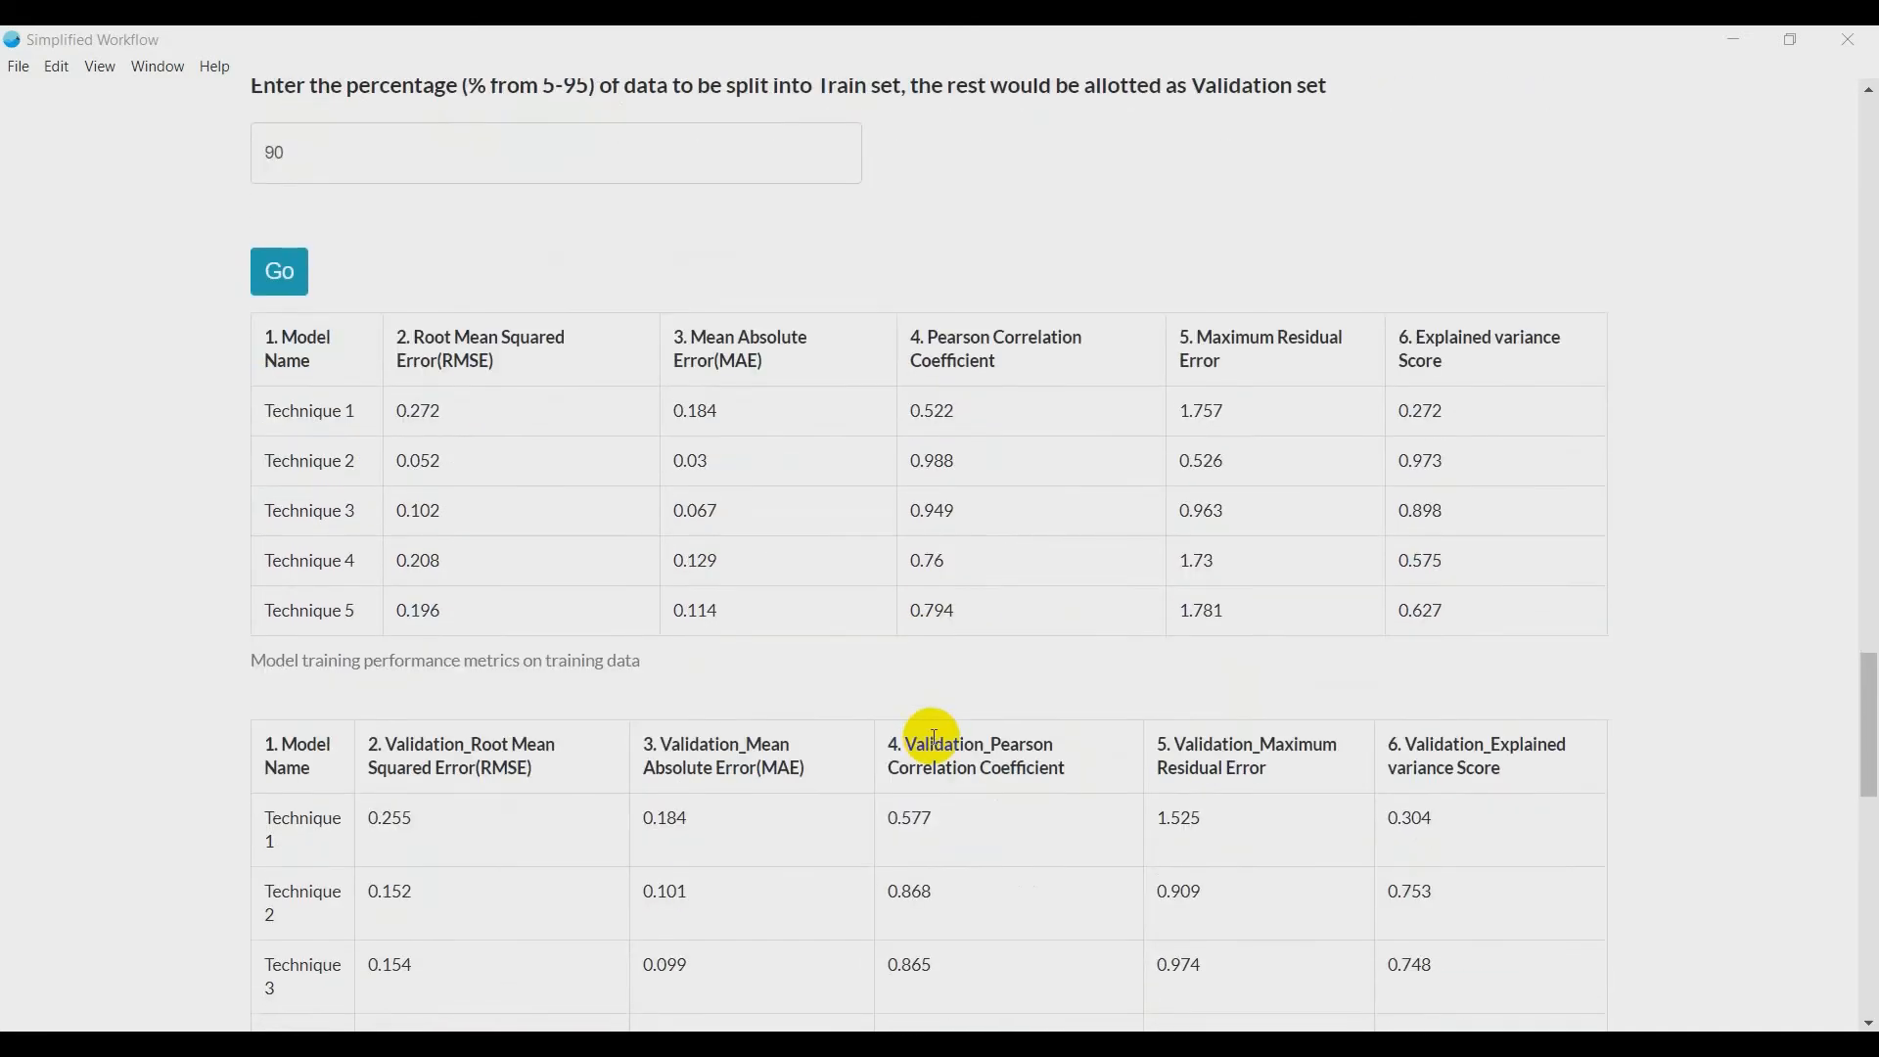
{"action": "scroll", "coordinate": [934, 739], "scroll_direction": "down", "scroll_amount": 3}
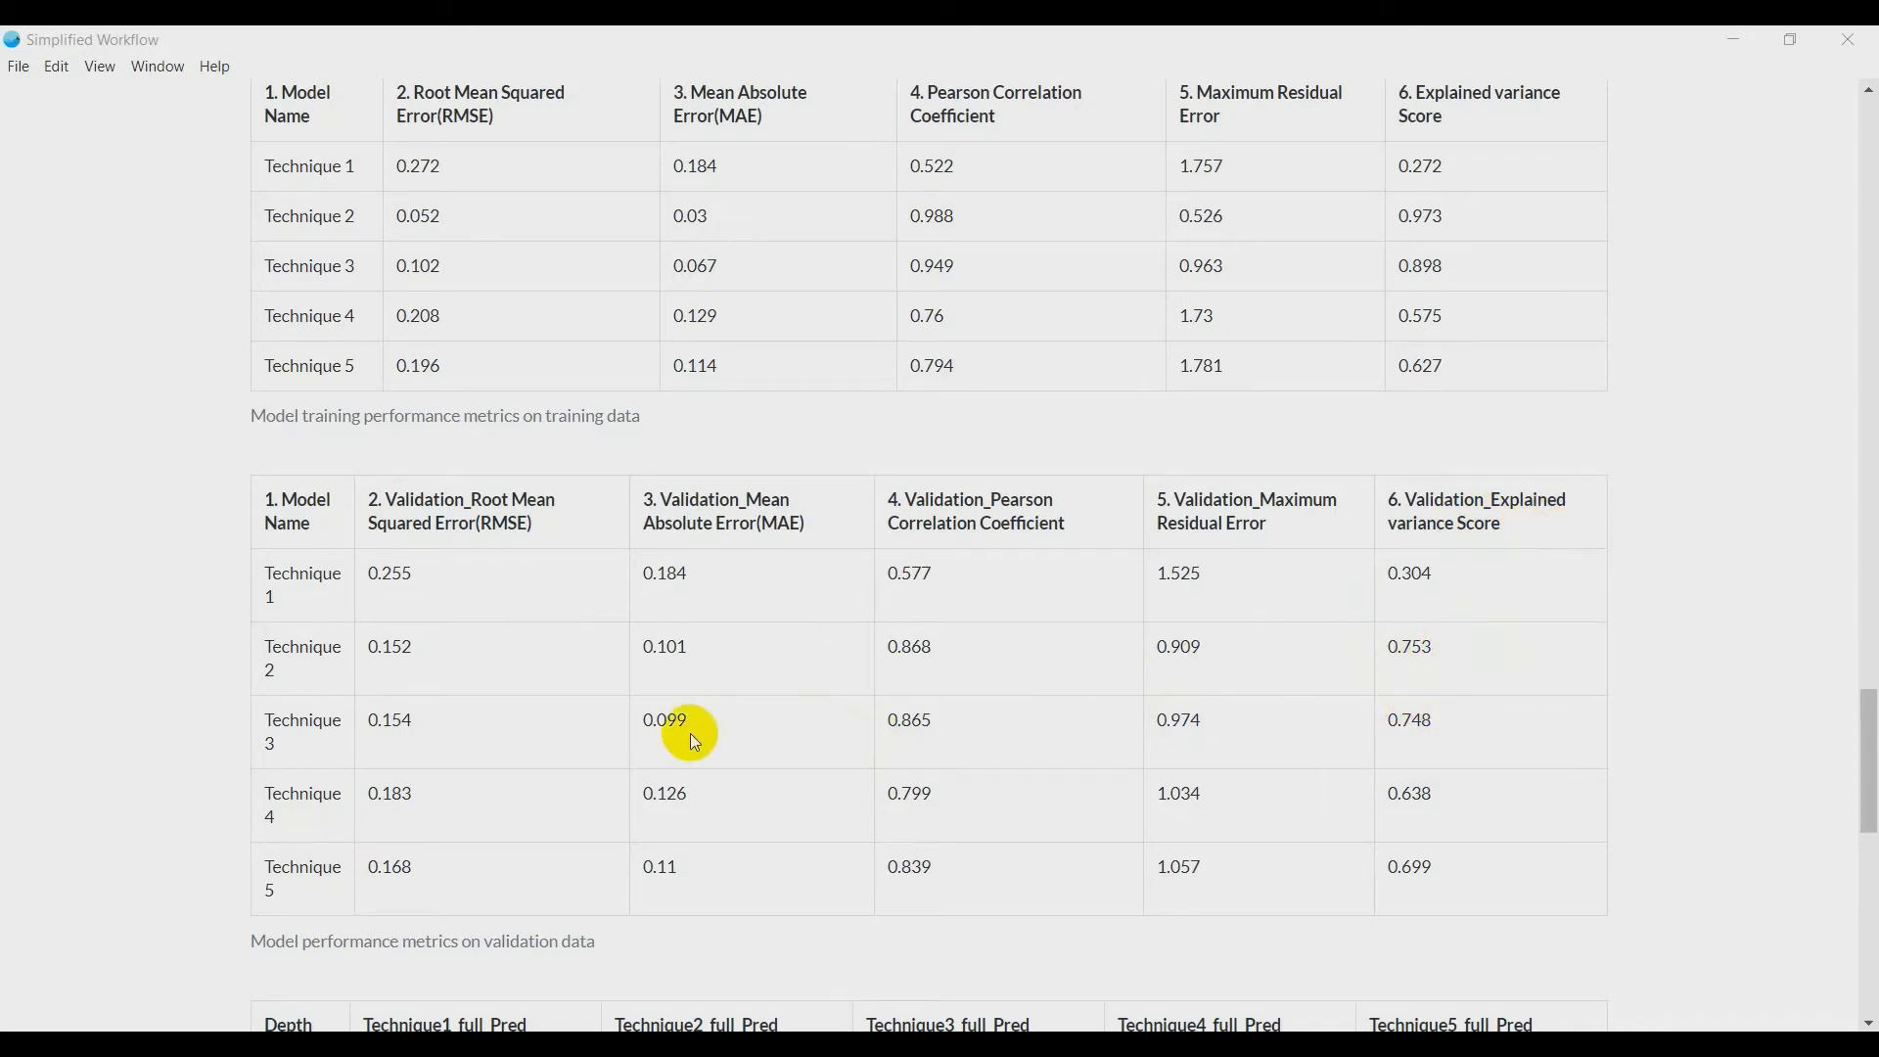
{"action": "scroll", "coordinate": [690, 724], "scroll_direction": "down", "scroll_amount": 5}
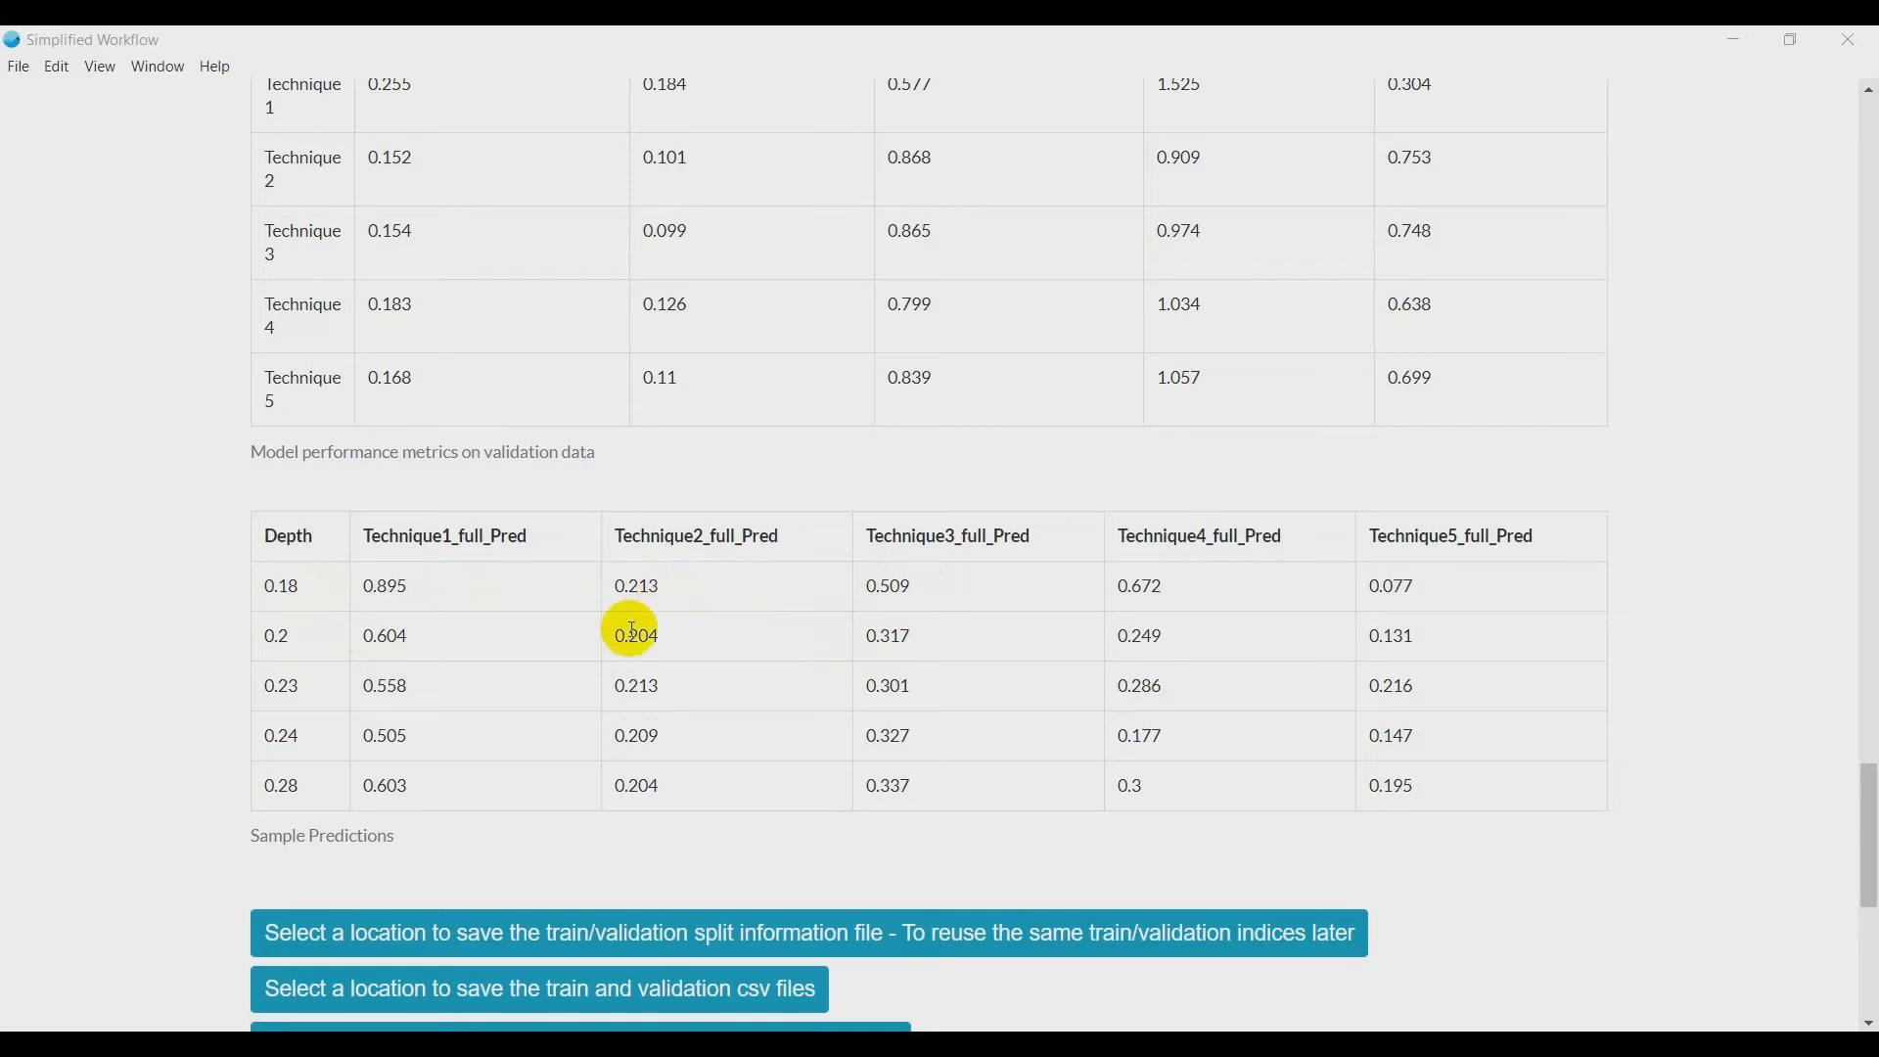
{"action": "scroll", "coordinate": [164, 654], "scroll_direction": "down", "scroll_amount": 2}
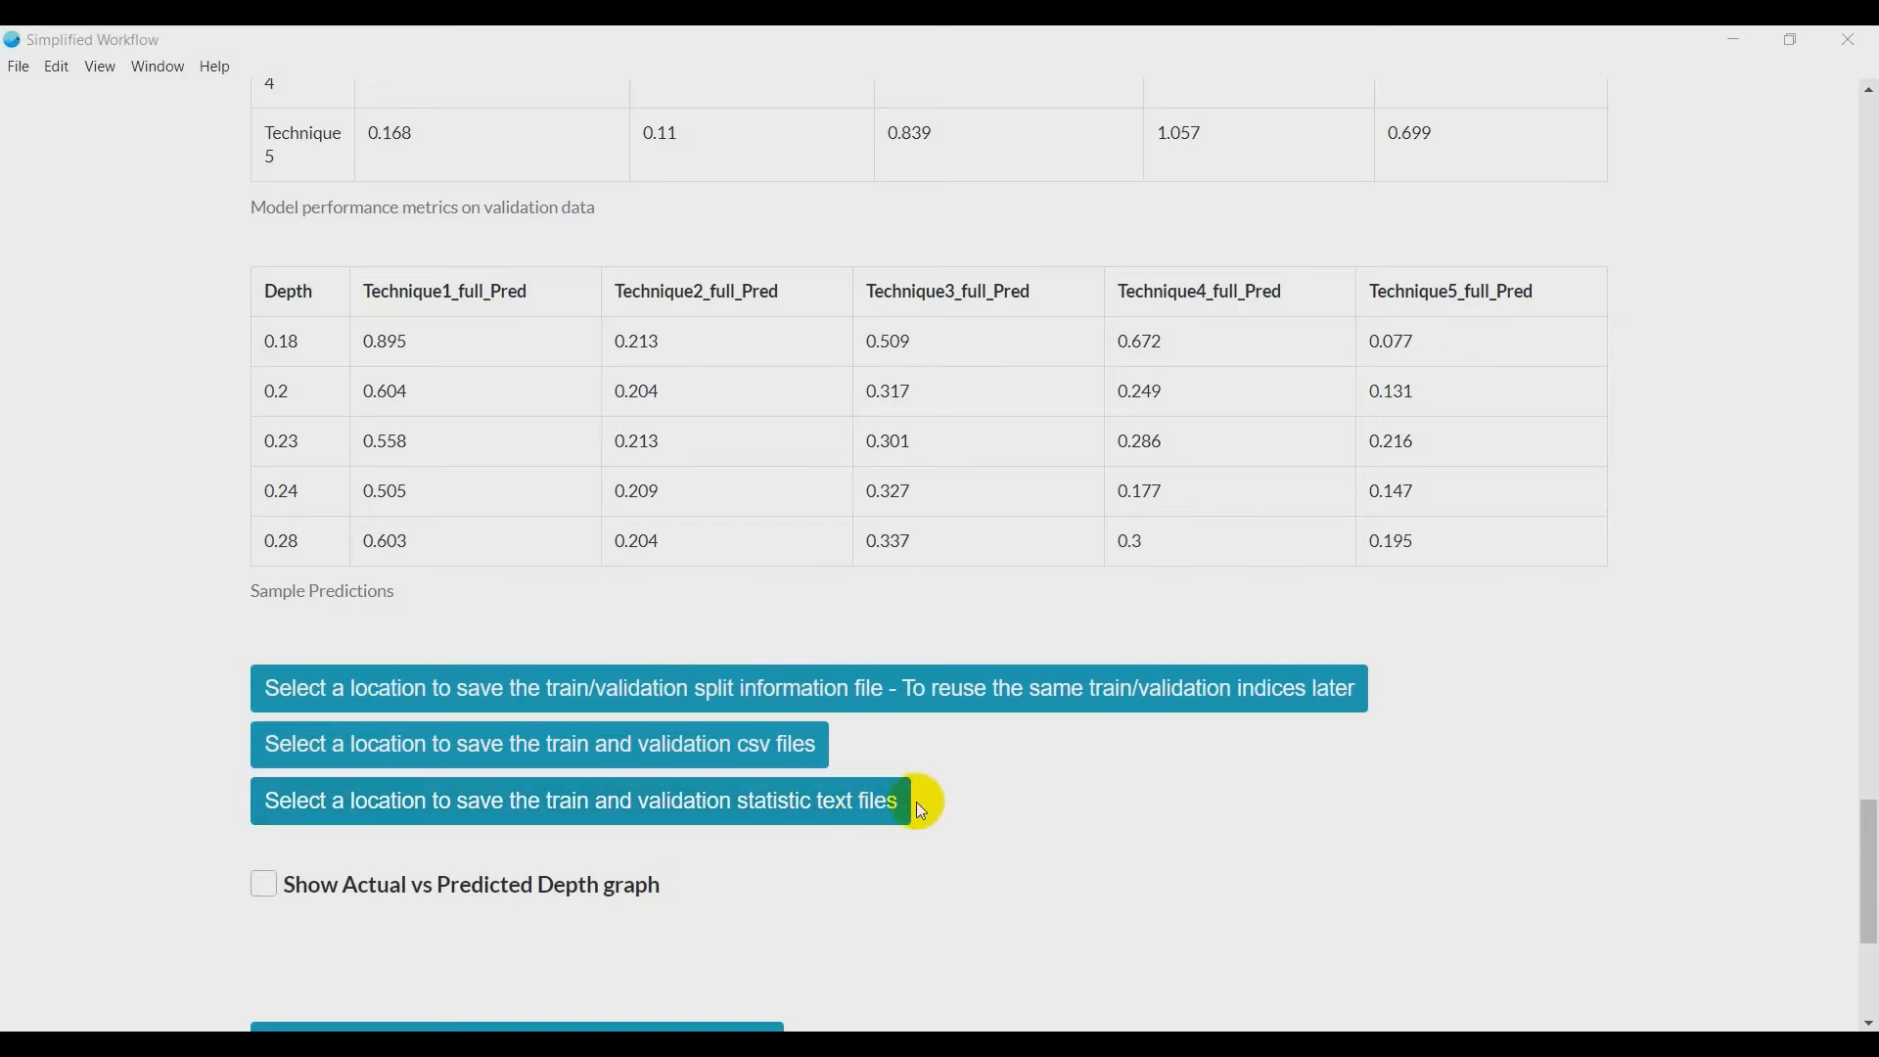
{"action": "left_click_drag", "start_coordinate": [464, 411], "coordinate": [245, 290]}
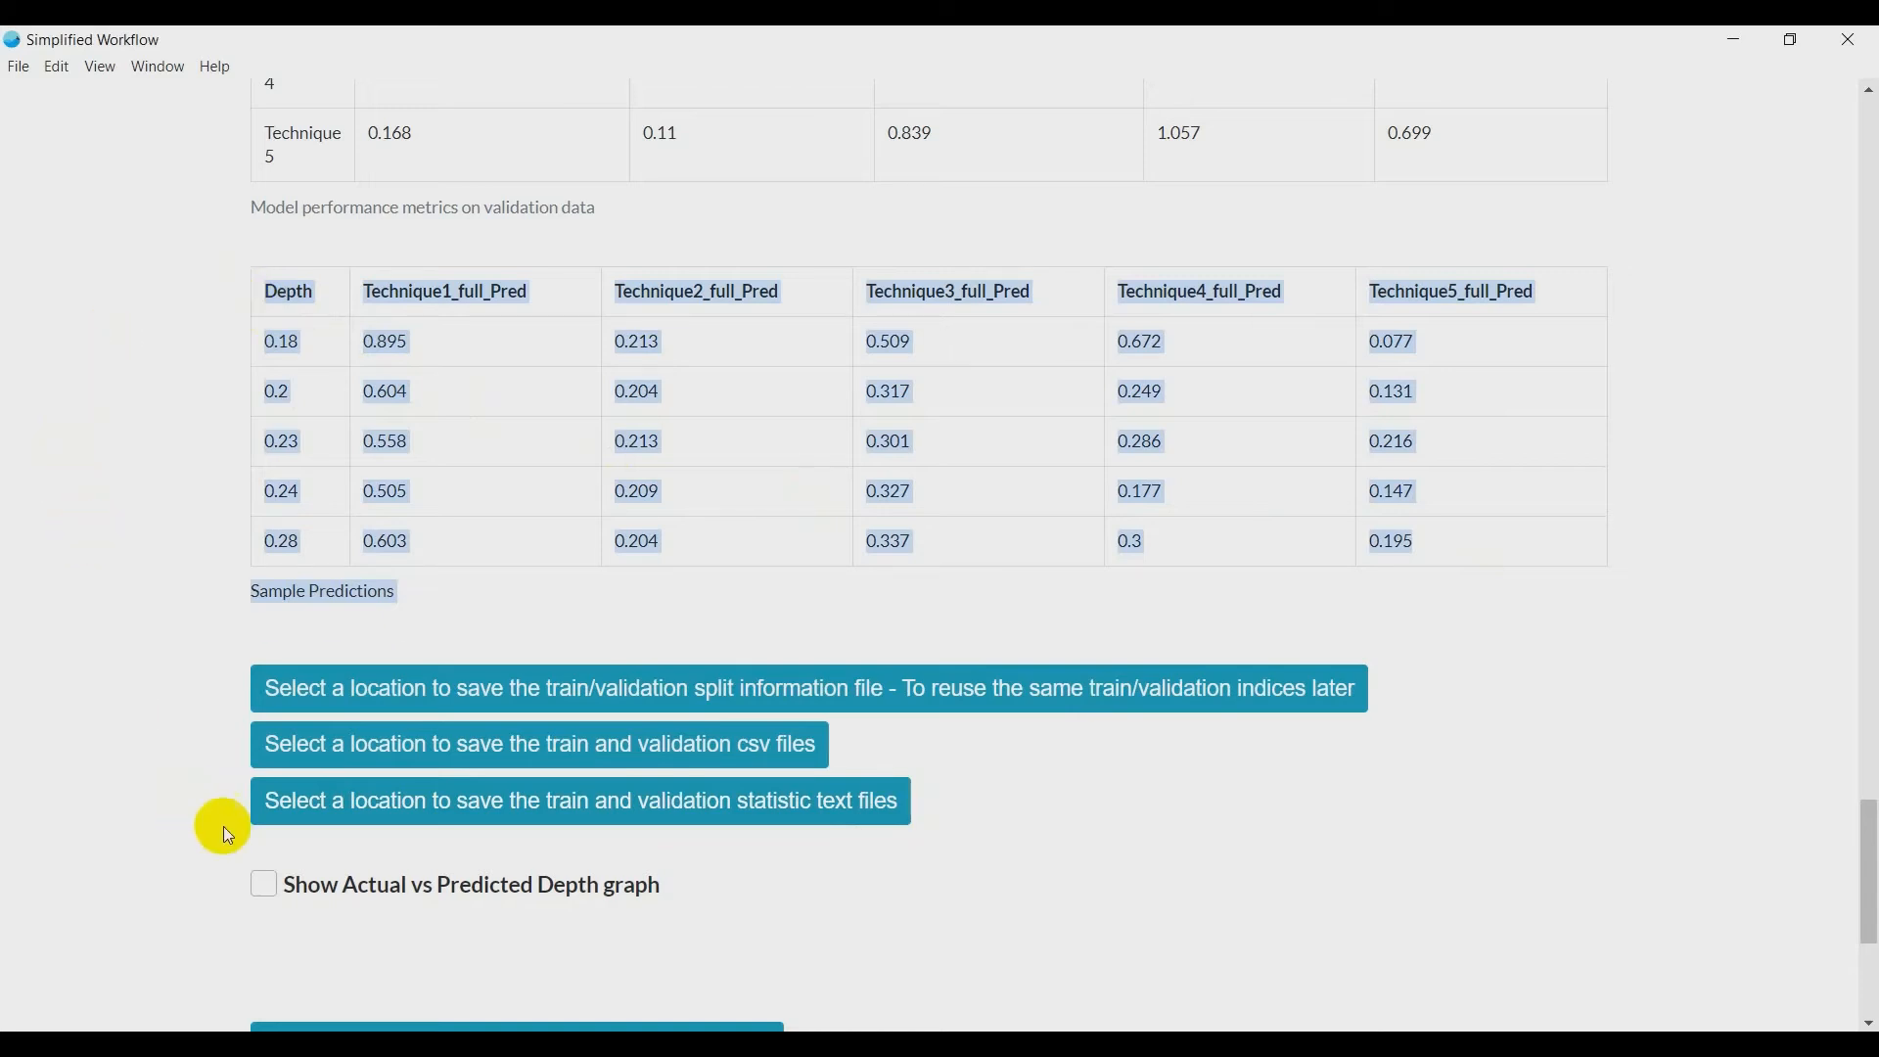
- Show the Actual vs Predicted Depth graph of the input data
{"action": "left_click", "coordinate": [262, 882]}
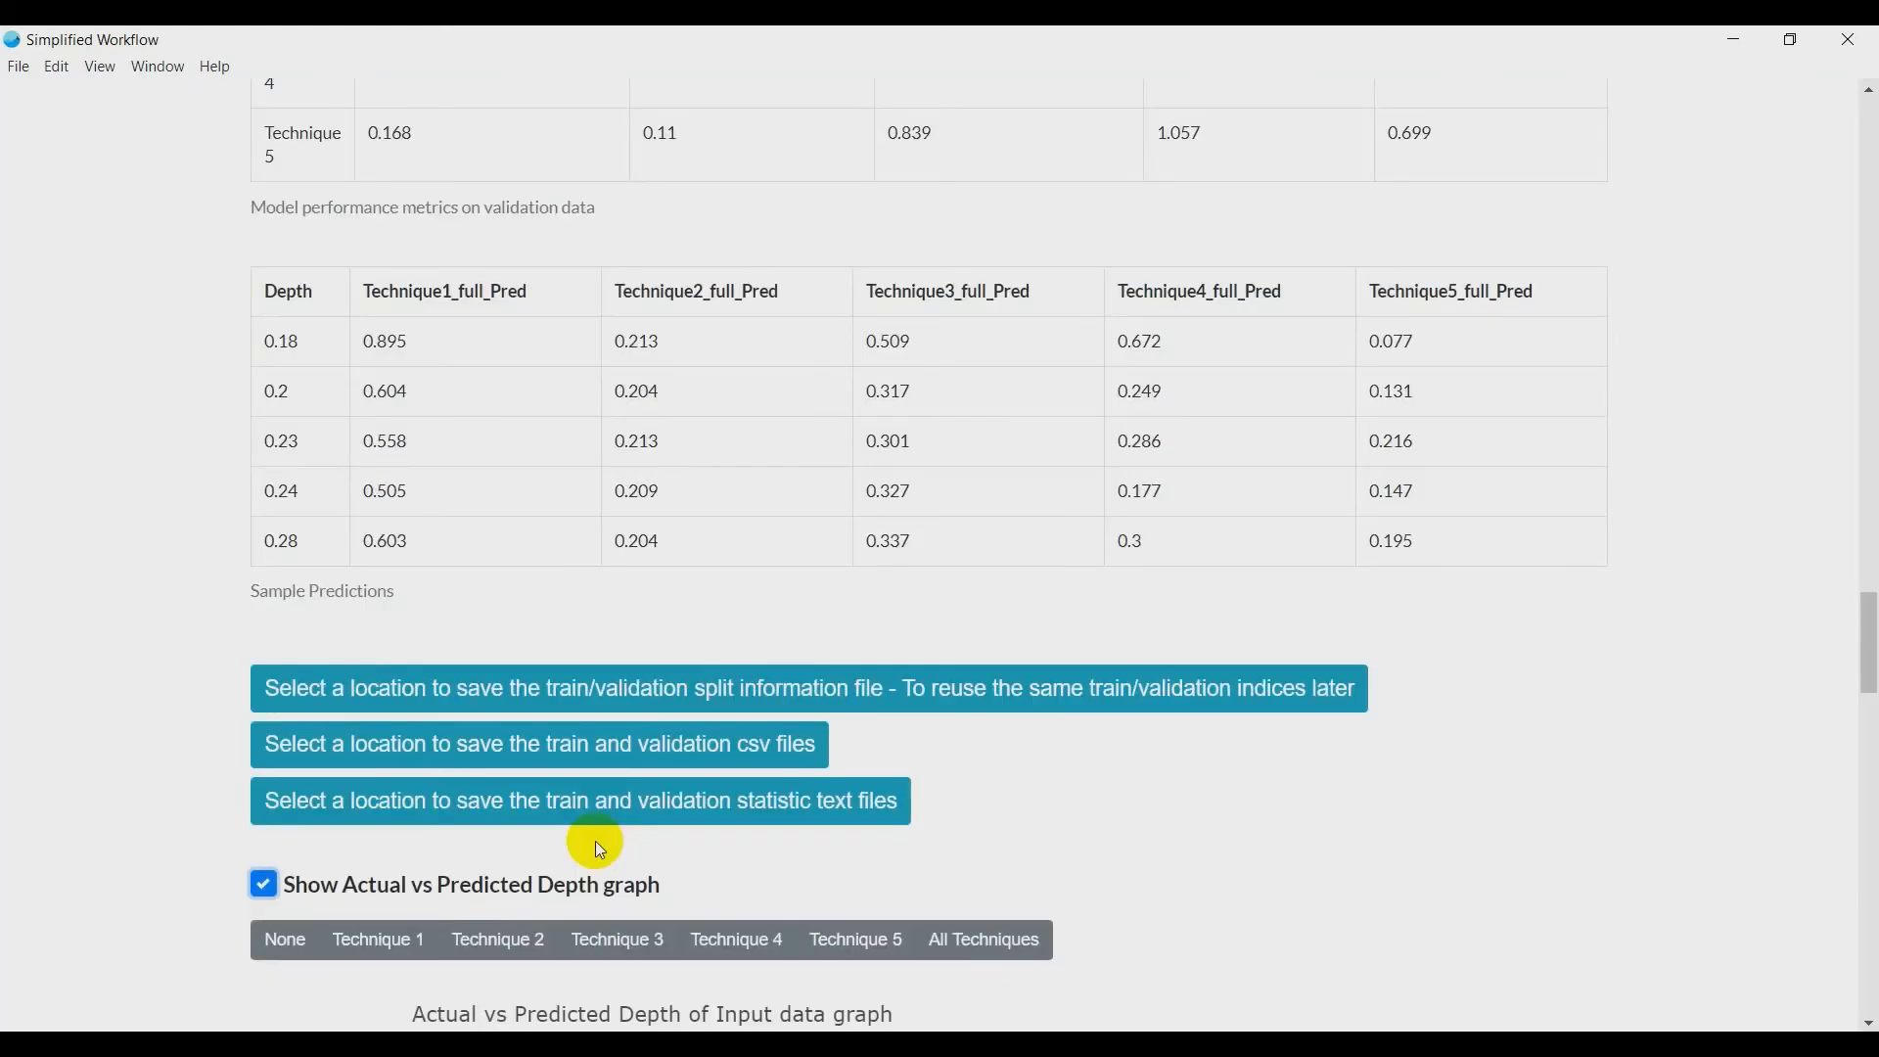
{"action": "scroll", "coordinate": [204, 830], "scroll_direction": "down", "scroll_amount": 5}
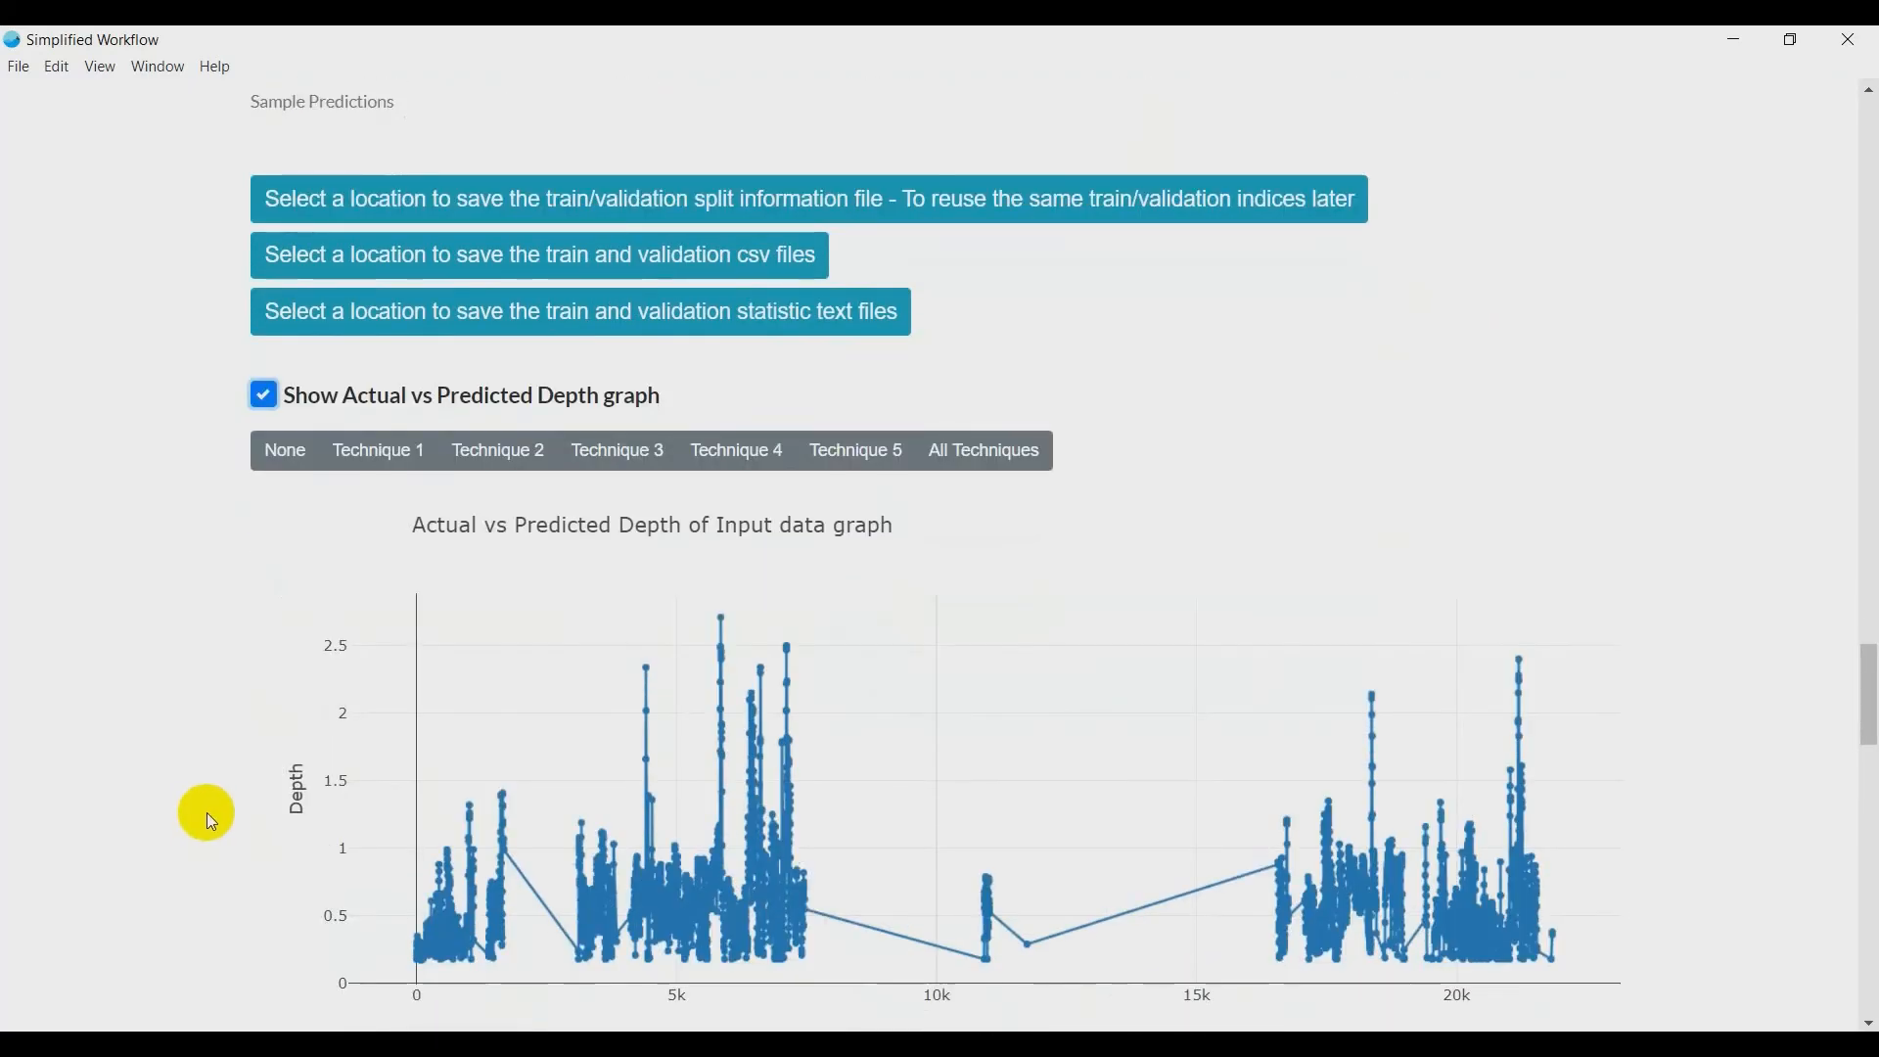
{"action": "scroll", "coordinate": [207, 812], "scroll_direction": "down", "scroll_amount": 1}
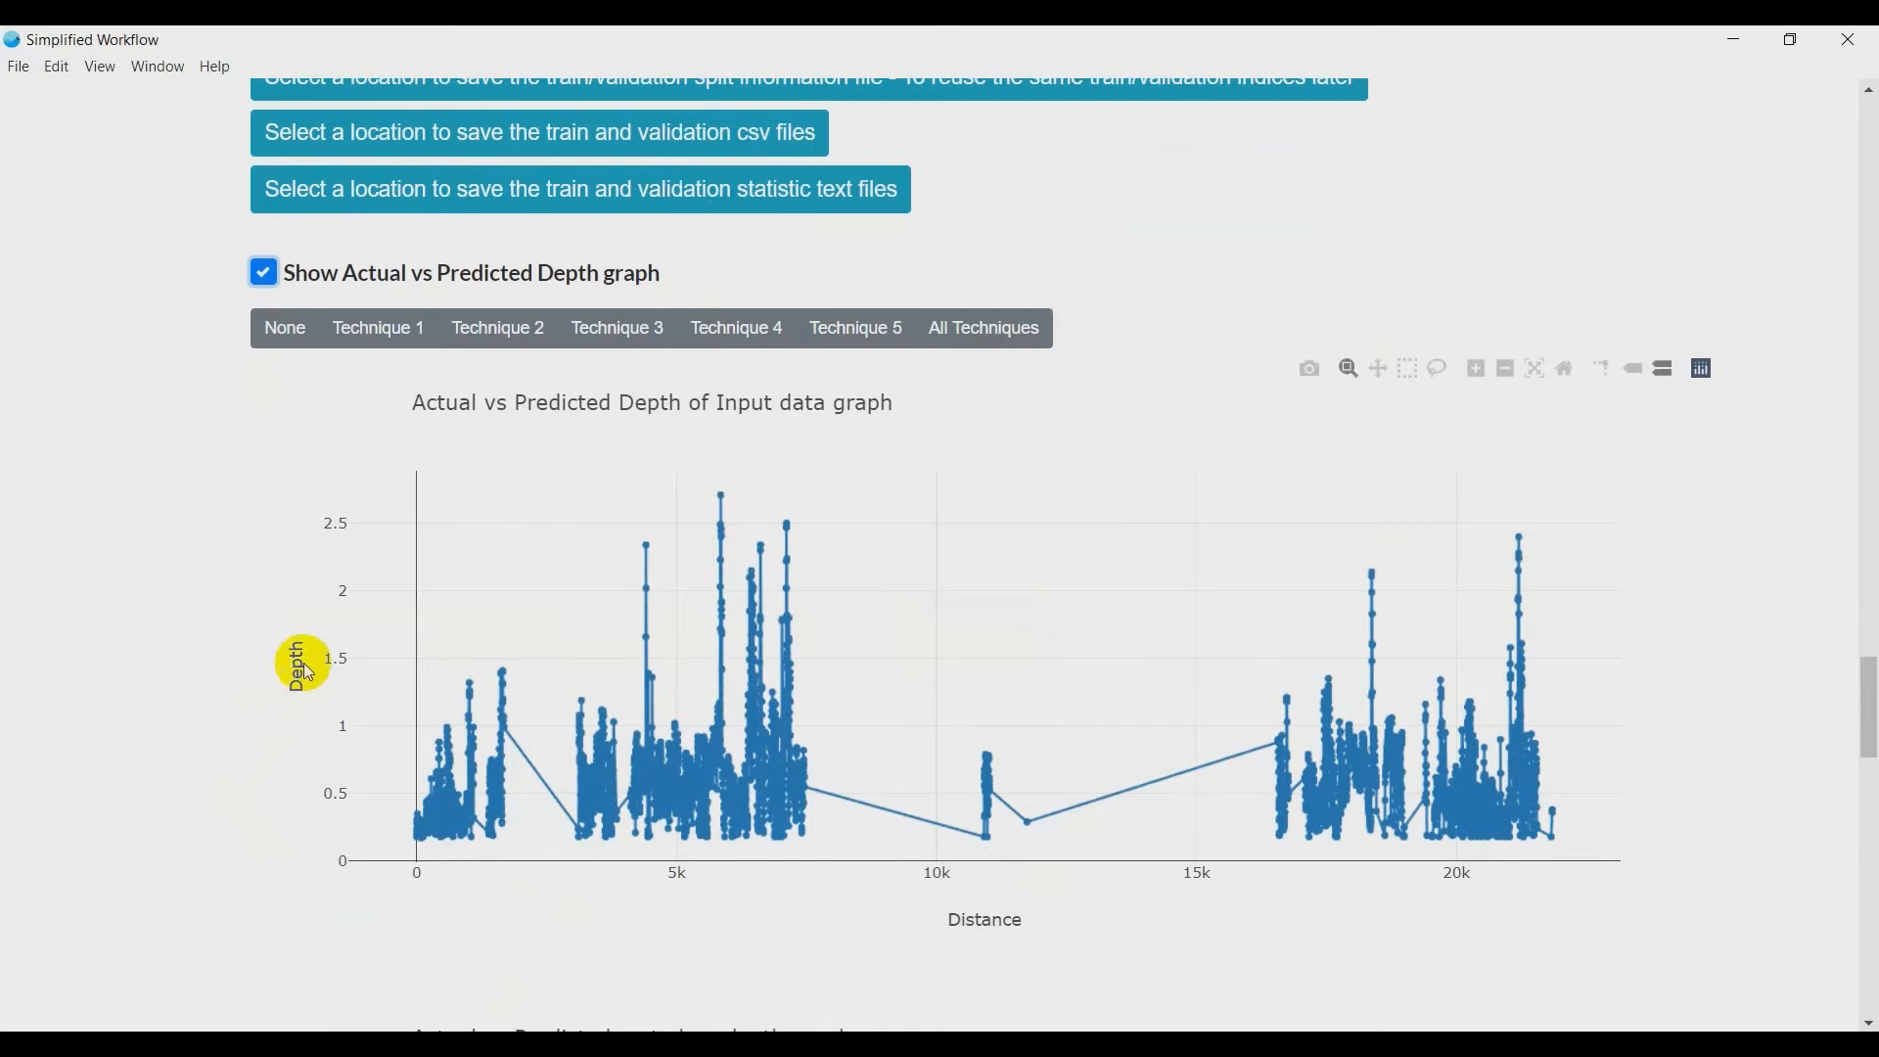
- Compare the Actual vs Predicted Depth graph for Technique 1 through Technique 5, one technique at a time
{"action": "left_click", "coordinate": [385, 334]}
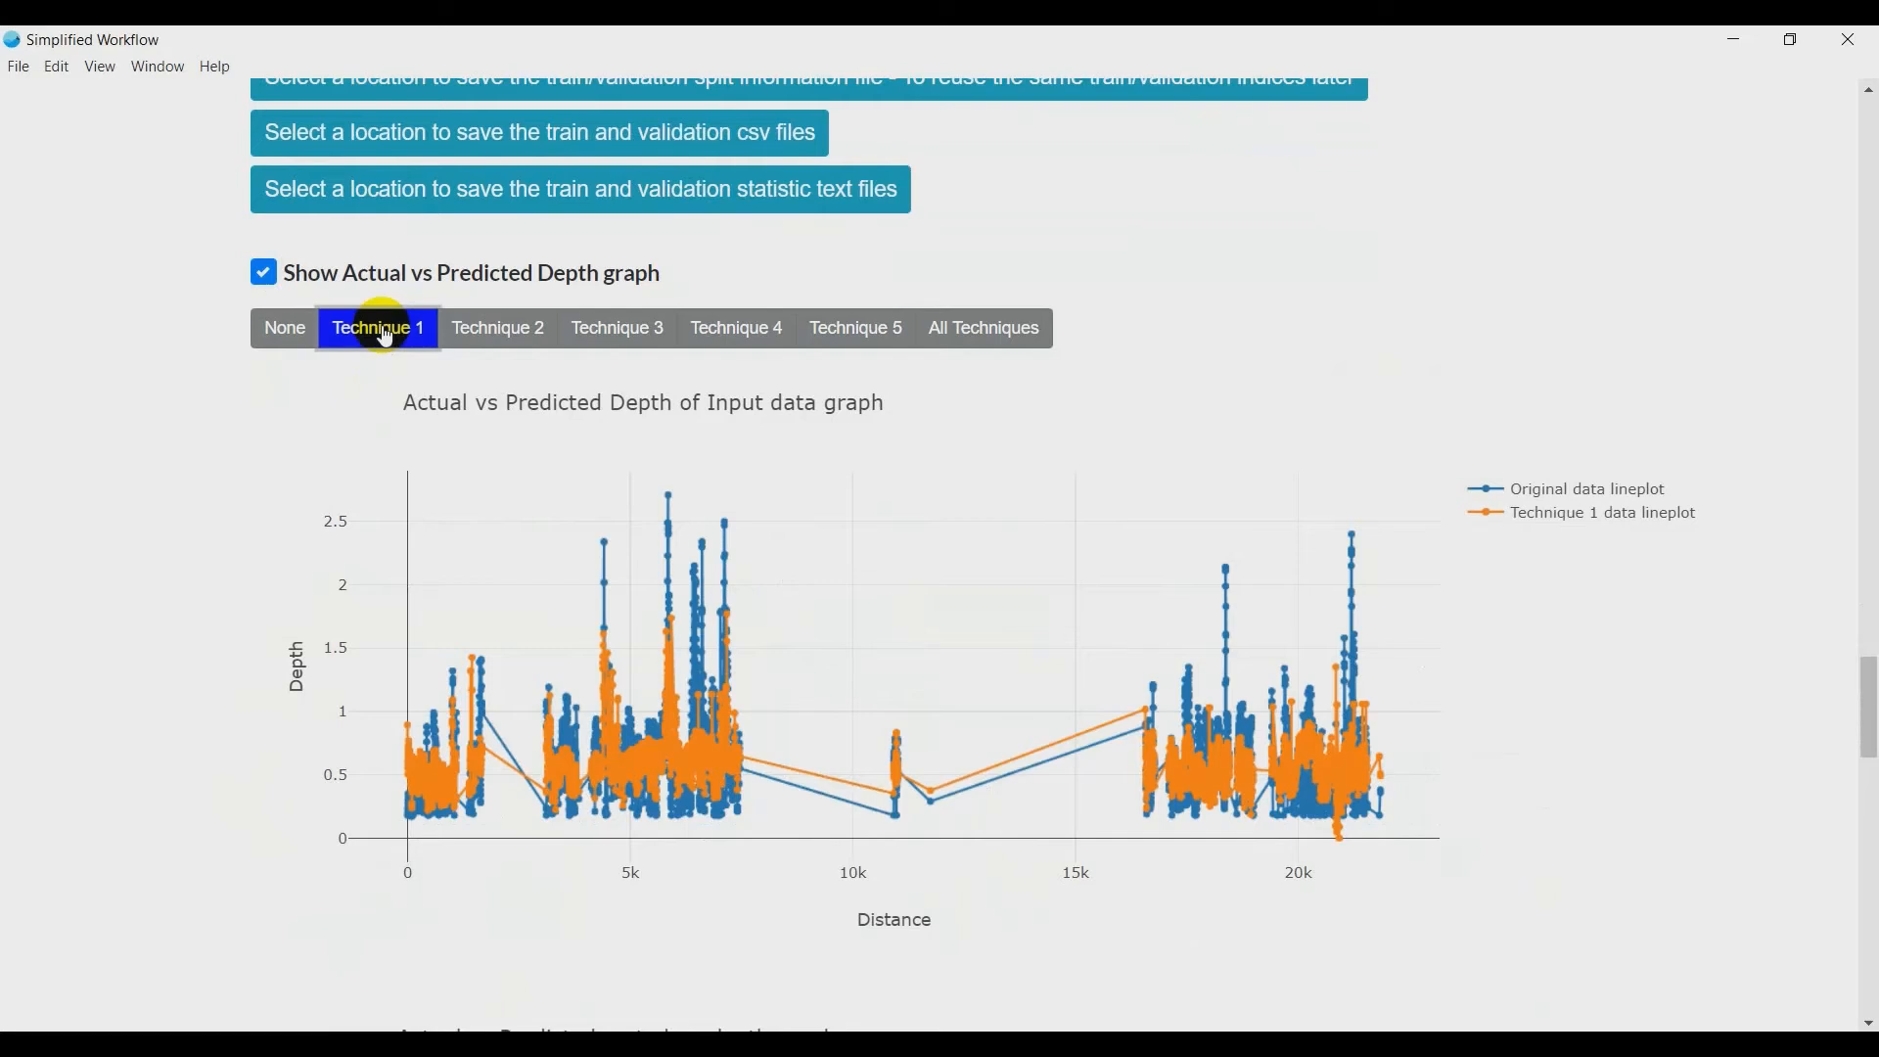
{"action": "left_click", "coordinate": [502, 333]}
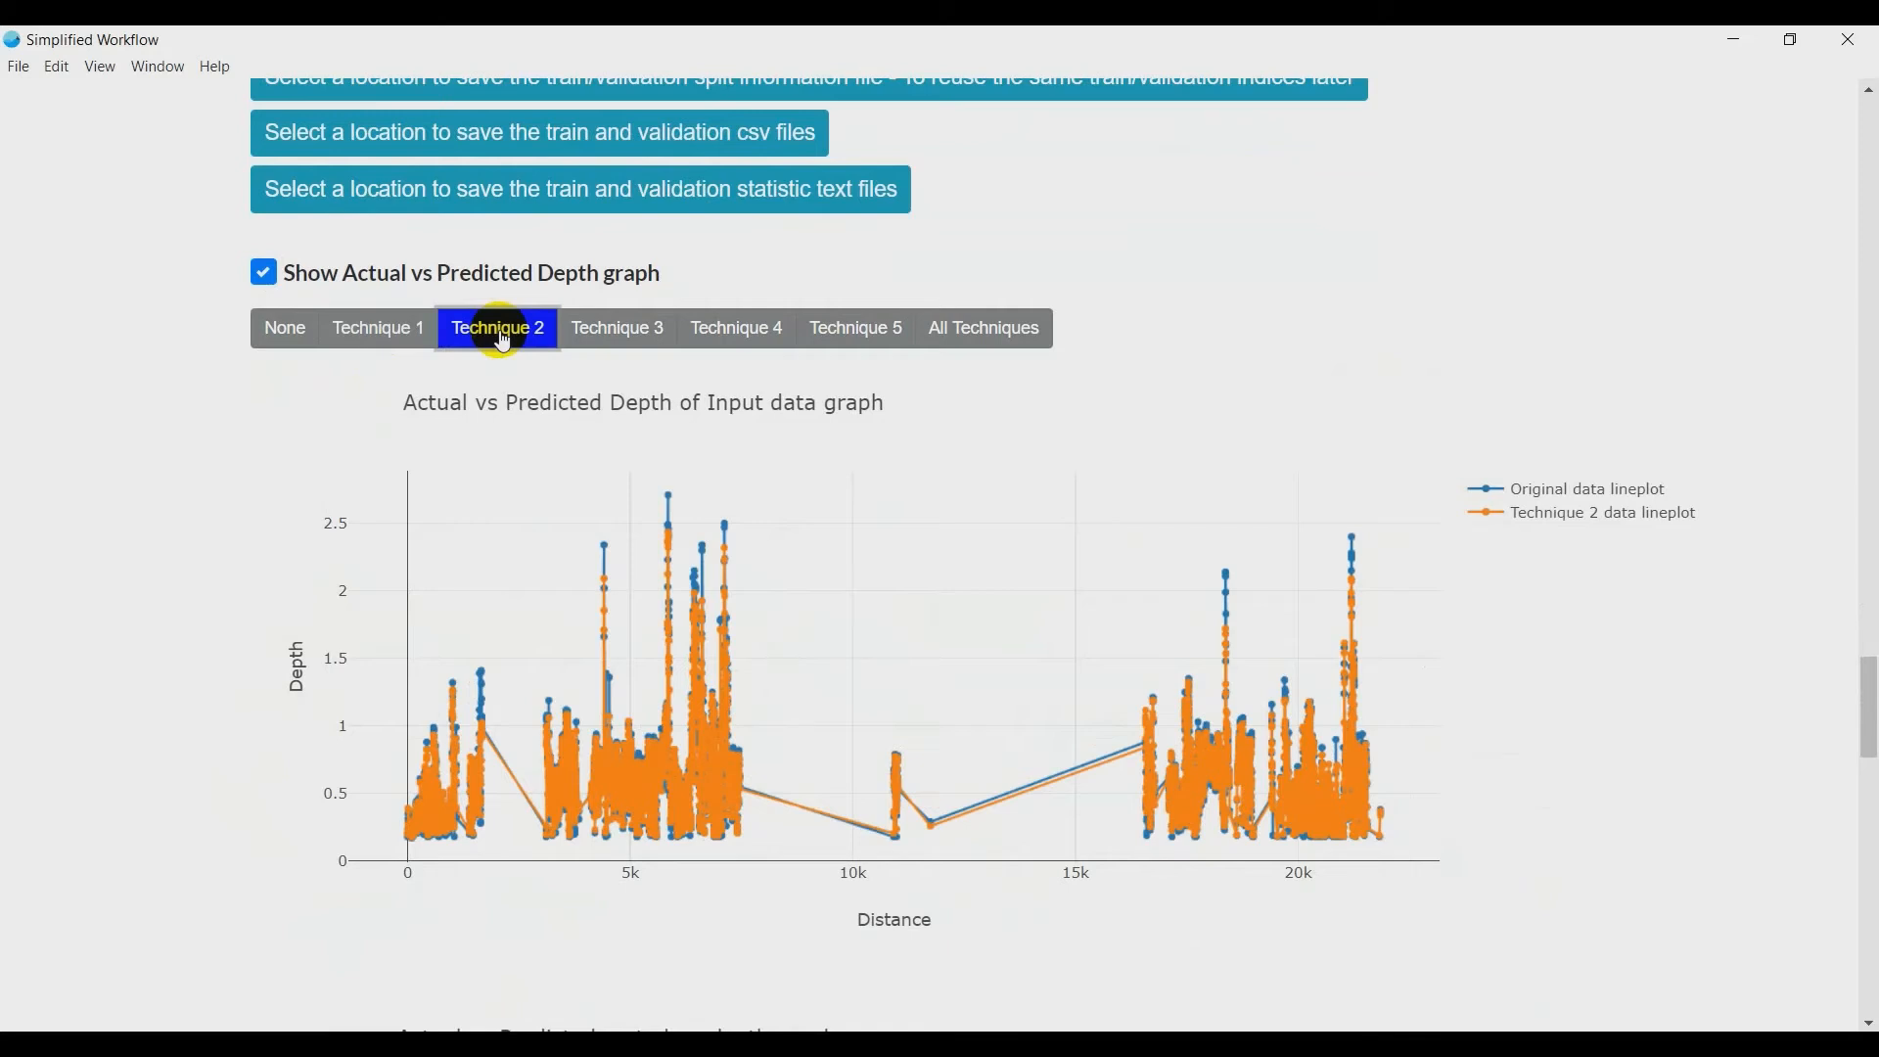
{"action": "left_click", "coordinate": [619, 337]}
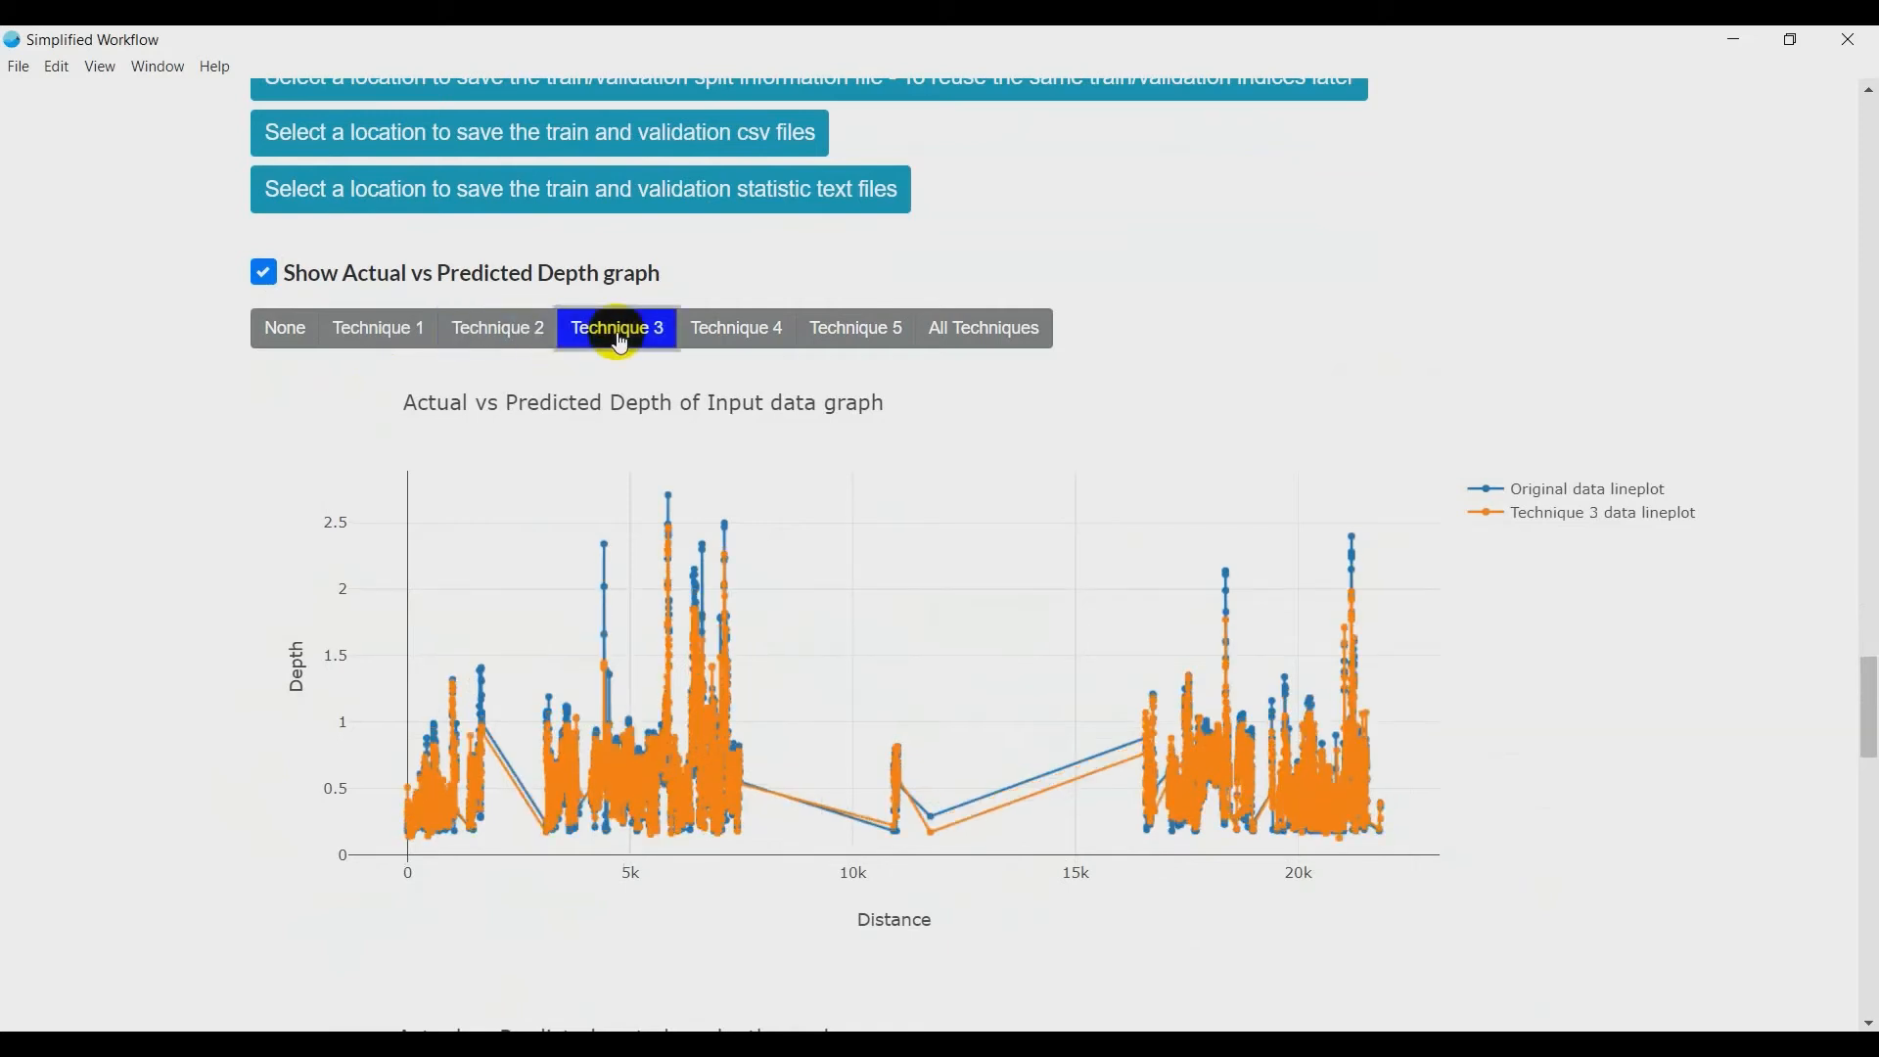
{"action": "left_click", "coordinate": [744, 342]}
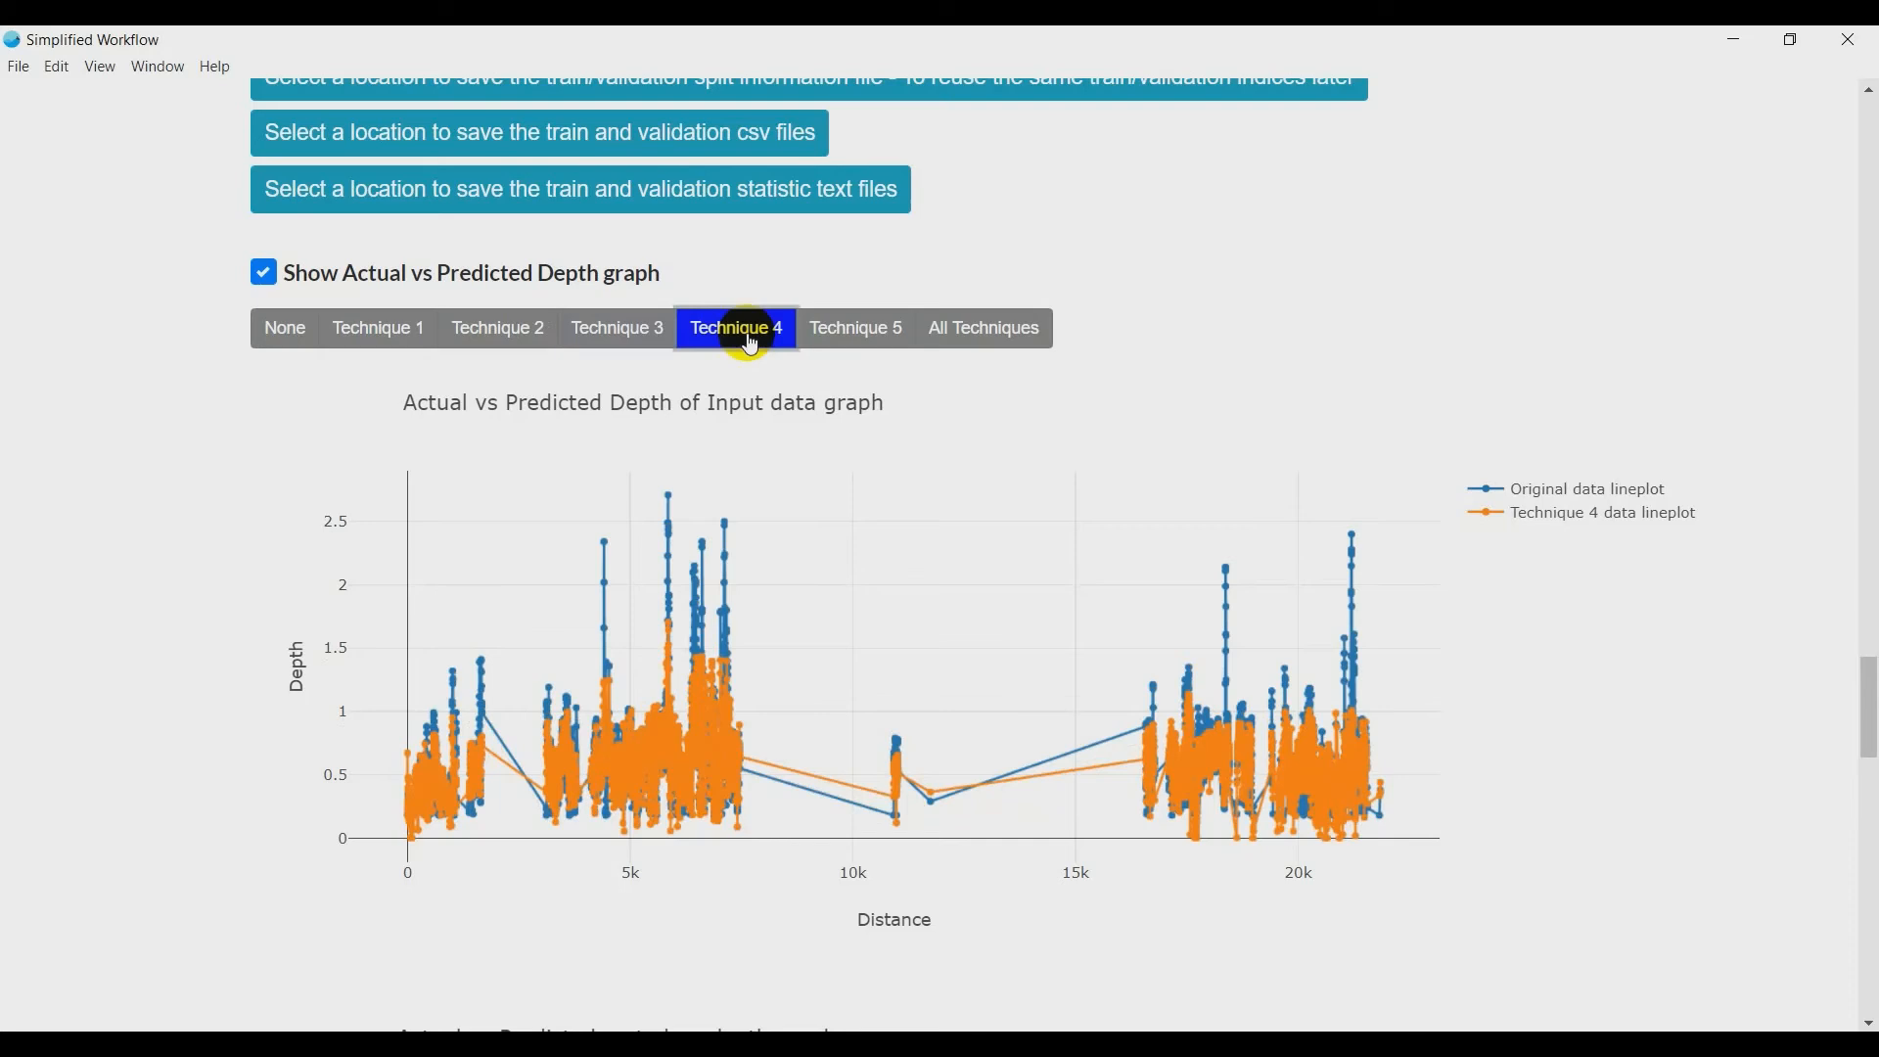
{"action": "left_click", "coordinate": [847, 343]}
- Plot Technique 2 against the original data, zoom in on distances of about 2,700 to 4,000, and view its depth-sorted graph
{"action": "left_click", "coordinate": [478, 333]}
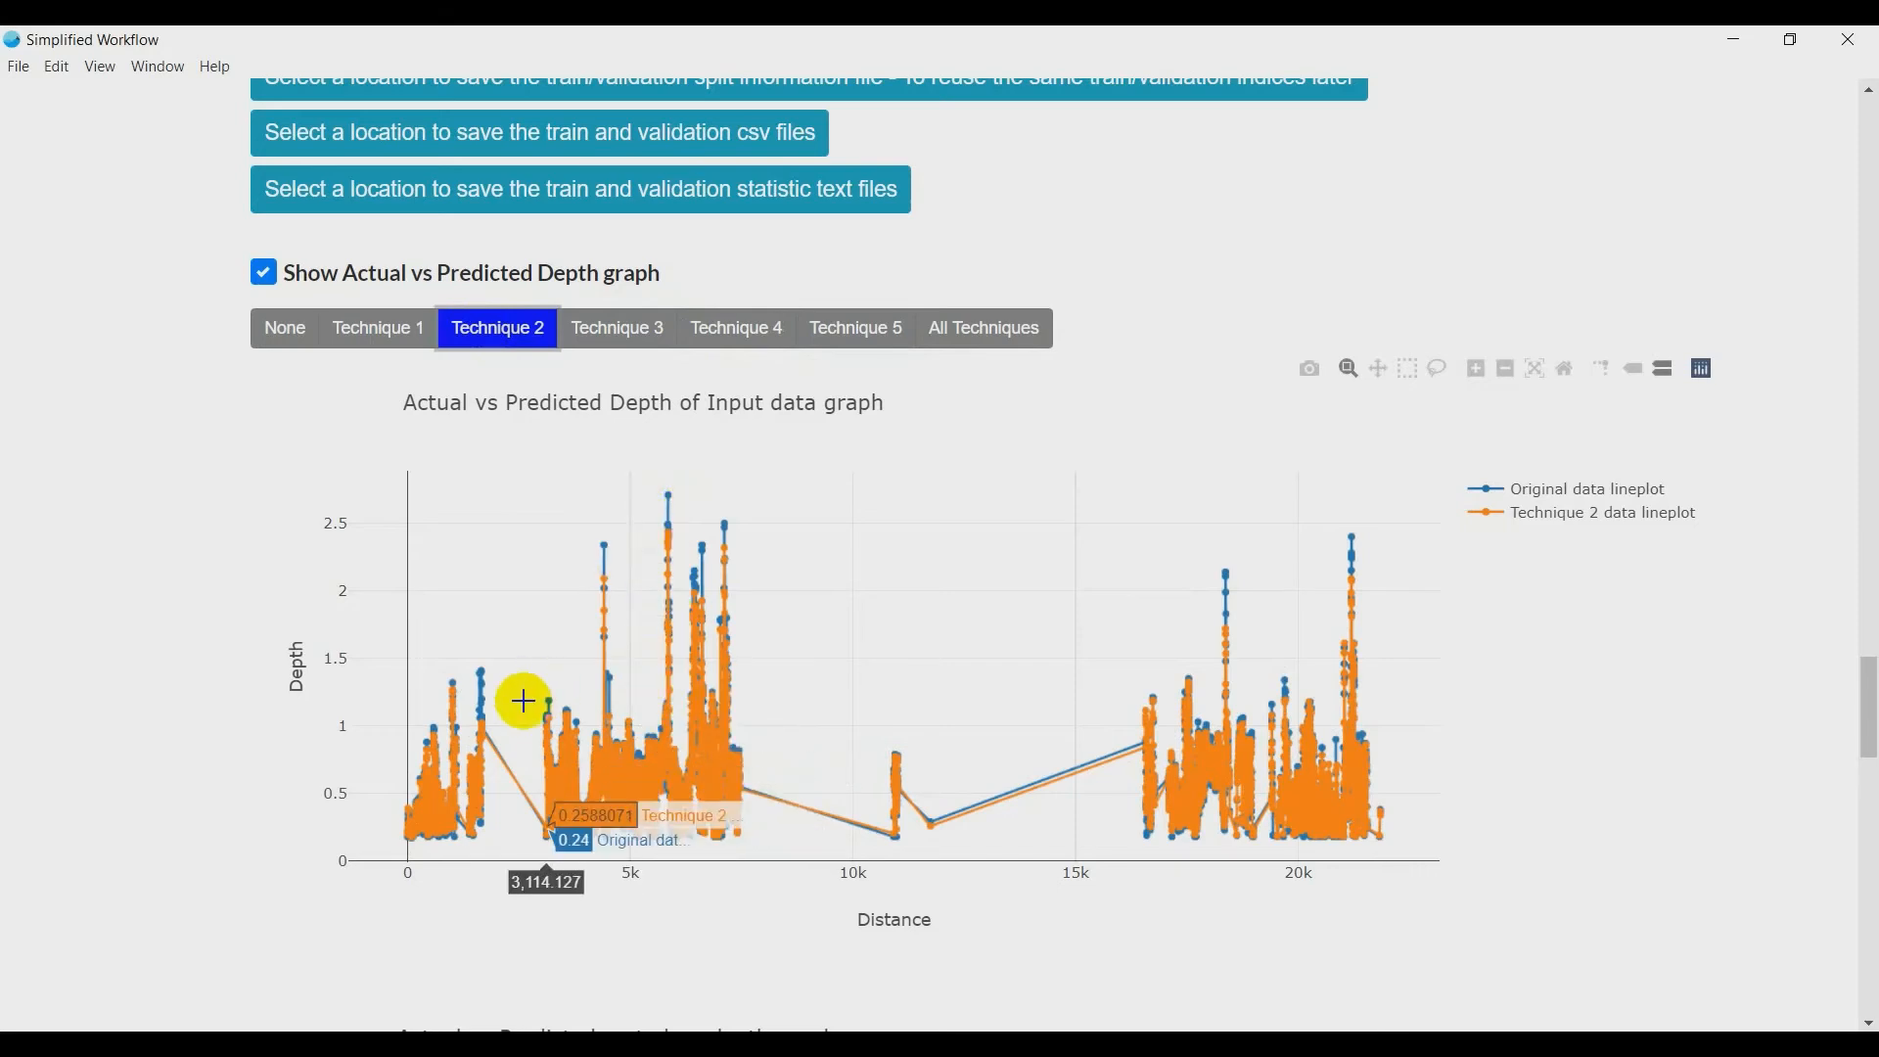
{"action": "left_click_drag", "start_coordinate": [528, 697], "coordinate": [584, 843]}
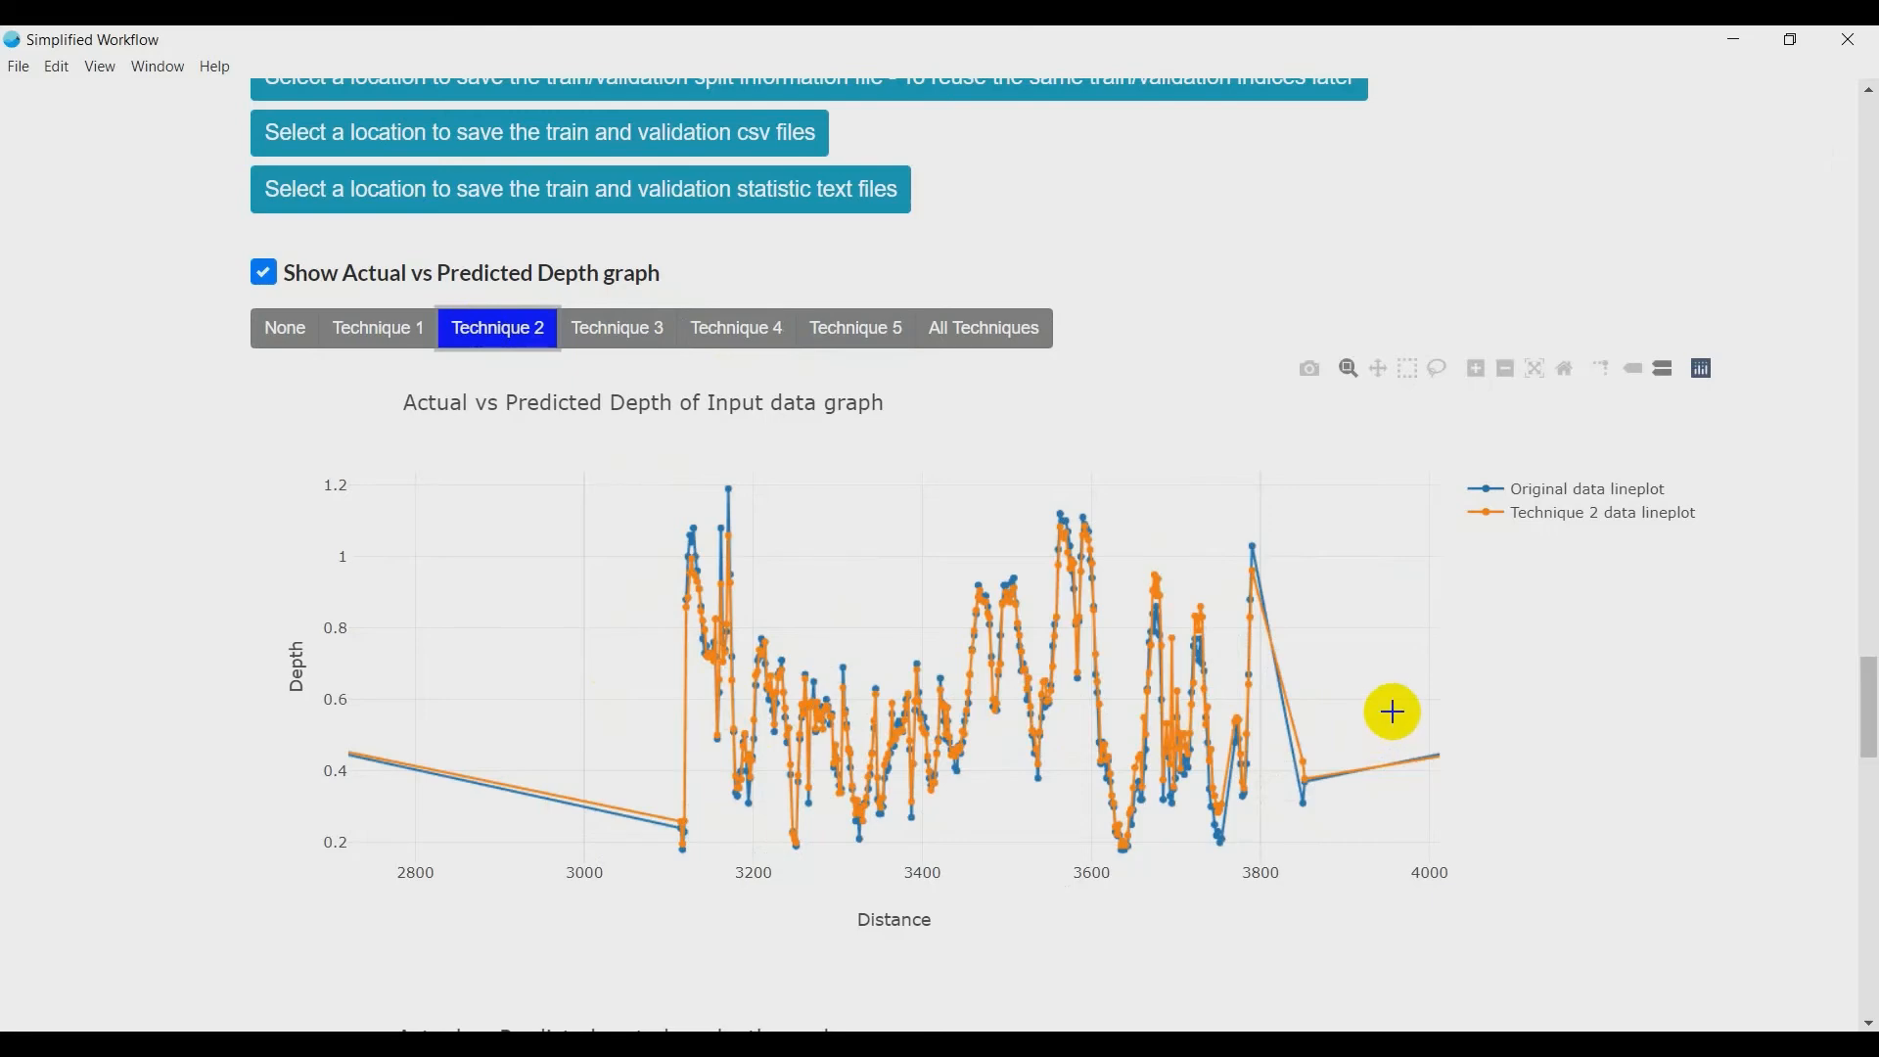
{"action": "scroll", "coordinate": [1394, 713], "scroll_direction": "down", "scroll_amount": 6}
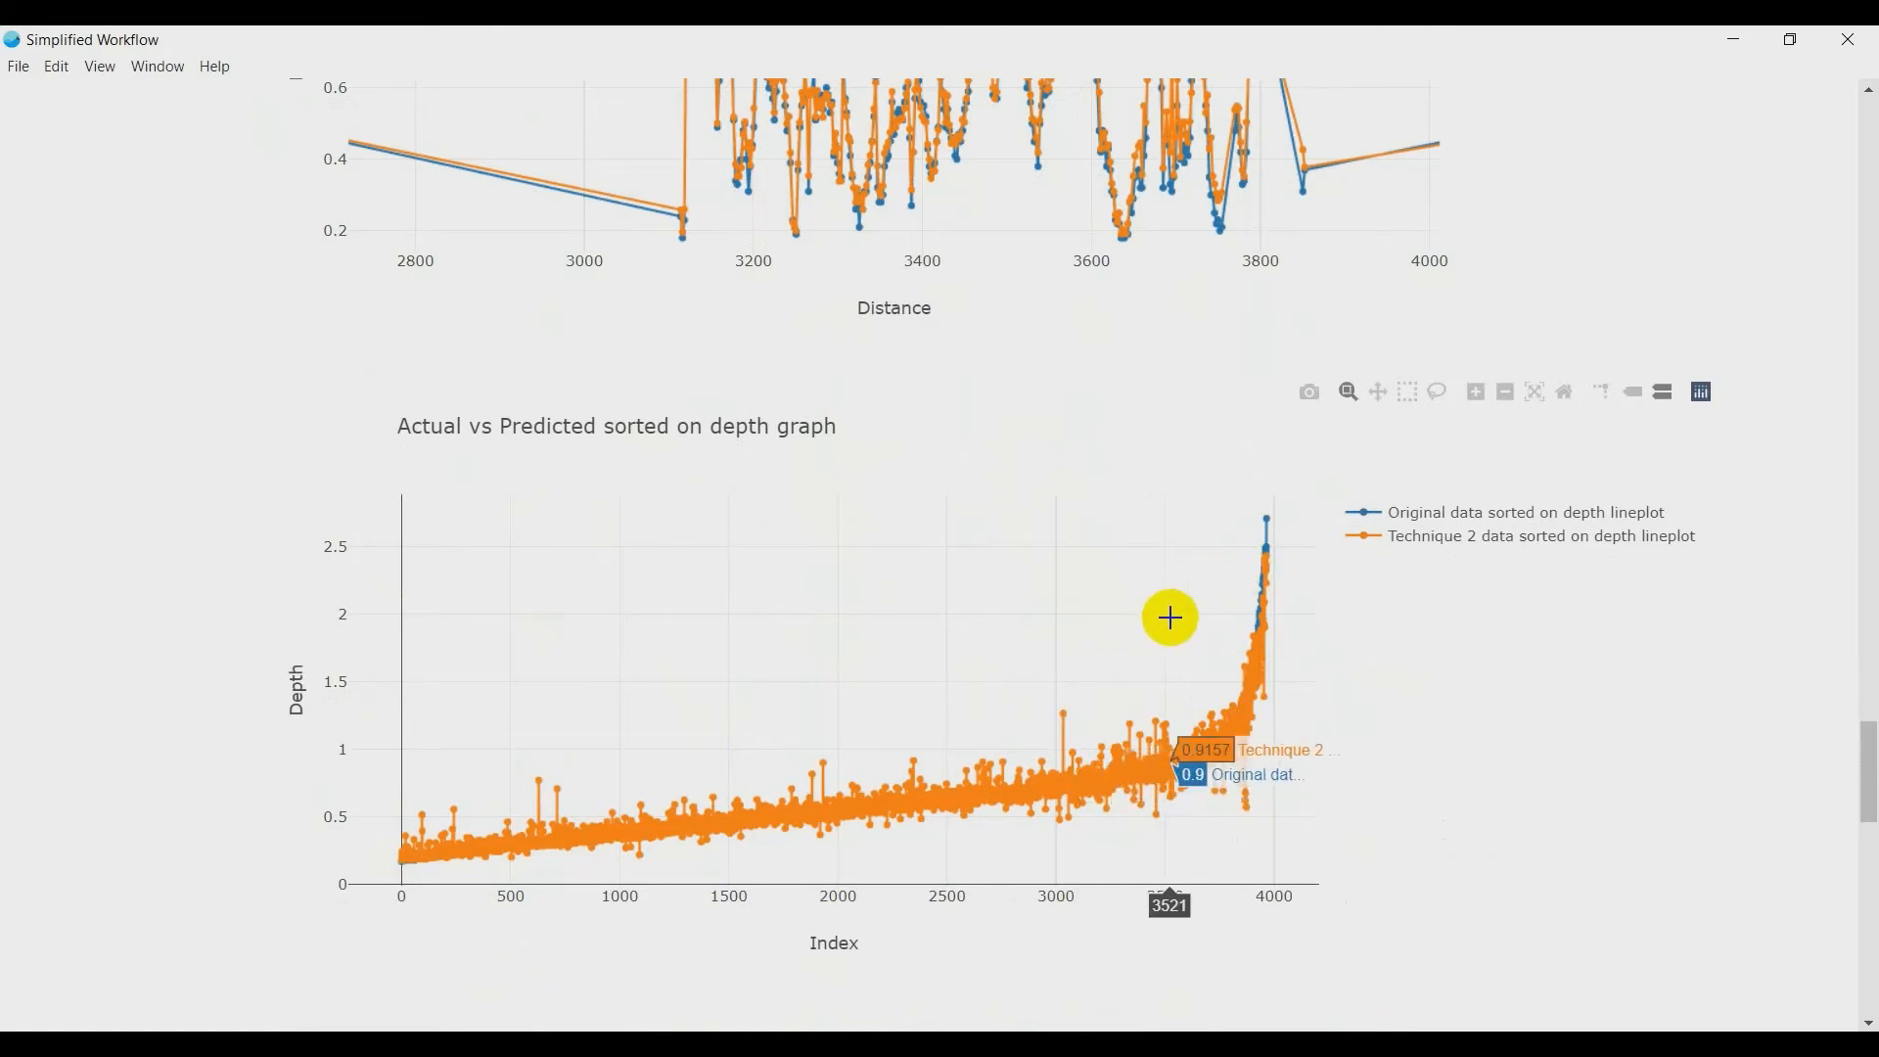
{"action": "scroll", "coordinate": [303, 657], "scroll_direction": "up", "scroll_amount": 1}
{"action": "scroll", "coordinate": [300, 647], "scroll_direction": "up", "scroll_amount": 2}
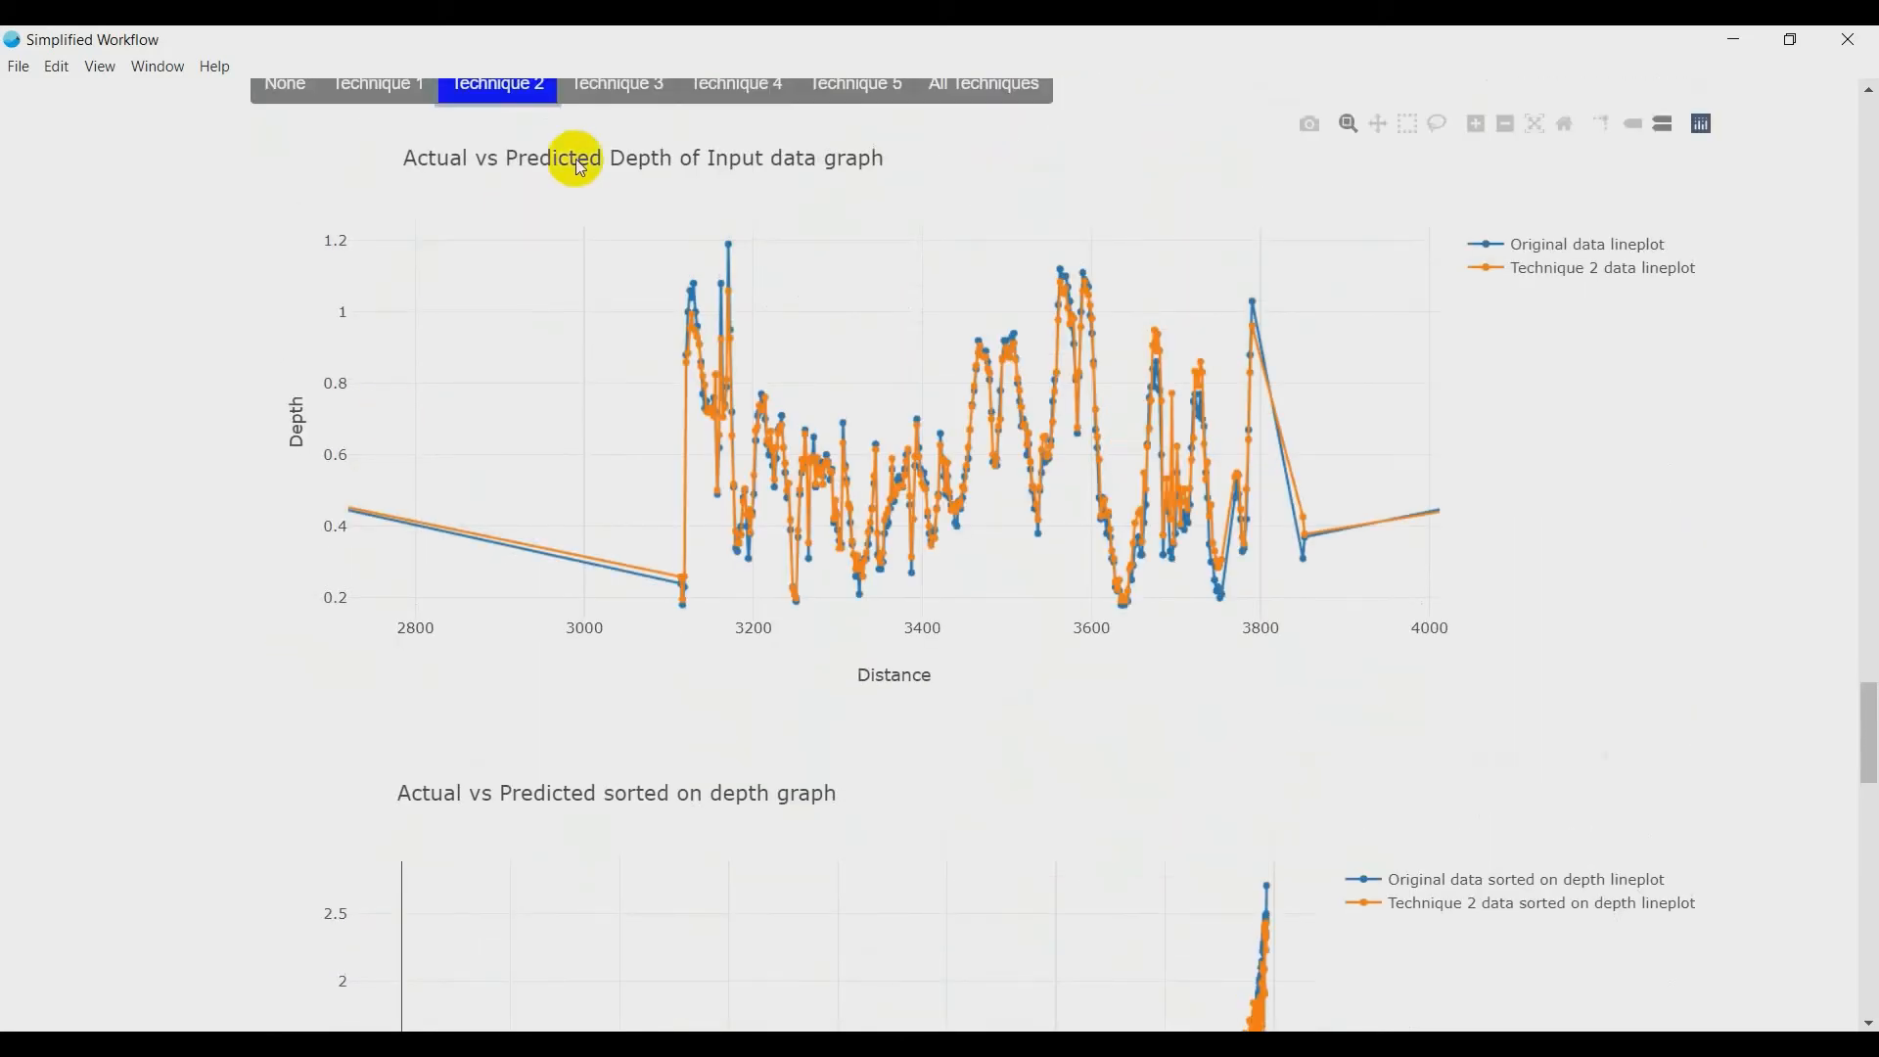
- Examine the Actual vs Predicted sorted on depth graph for Technique 3 and for Technique 4
{"action": "scroll", "coordinate": [206, 469], "scroll_direction": "down", "scroll_amount": 2}
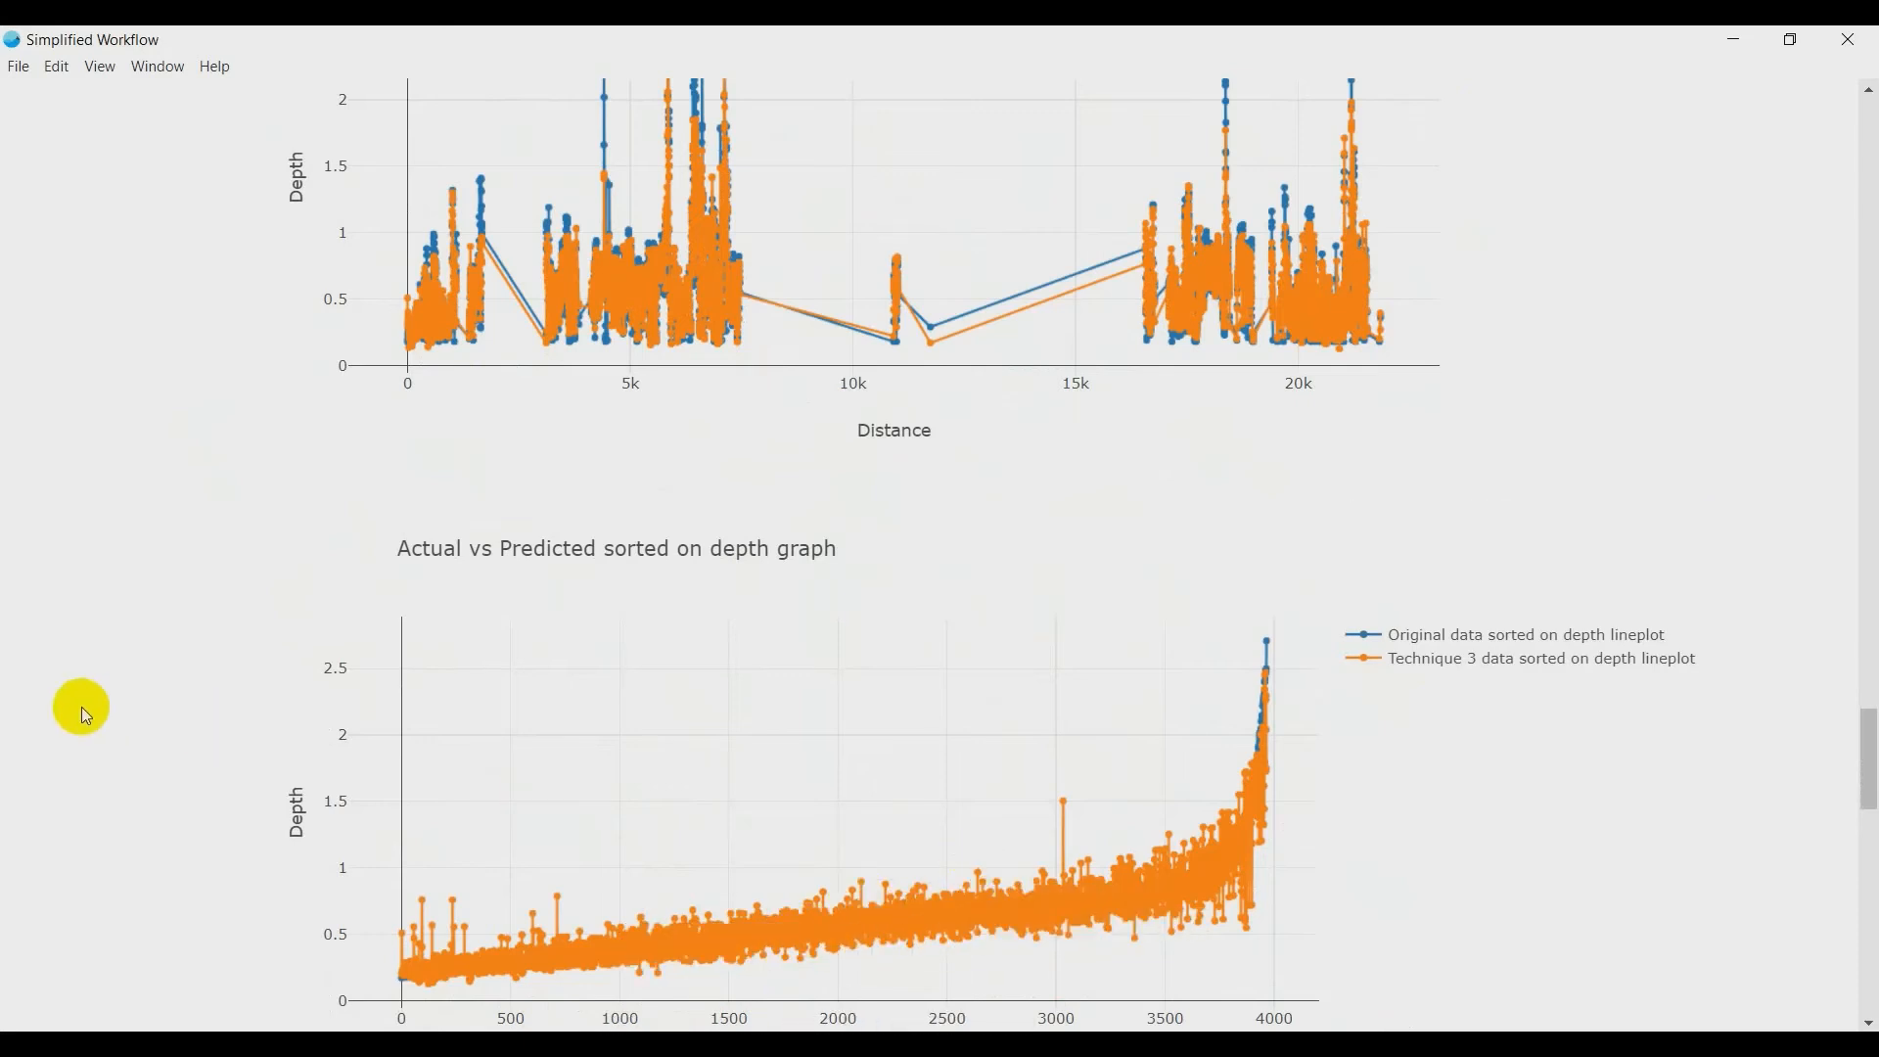
{"action": "scroll", "coordinate": [76, 704], "scroll_direction": "up", "scroll_amount": 2}
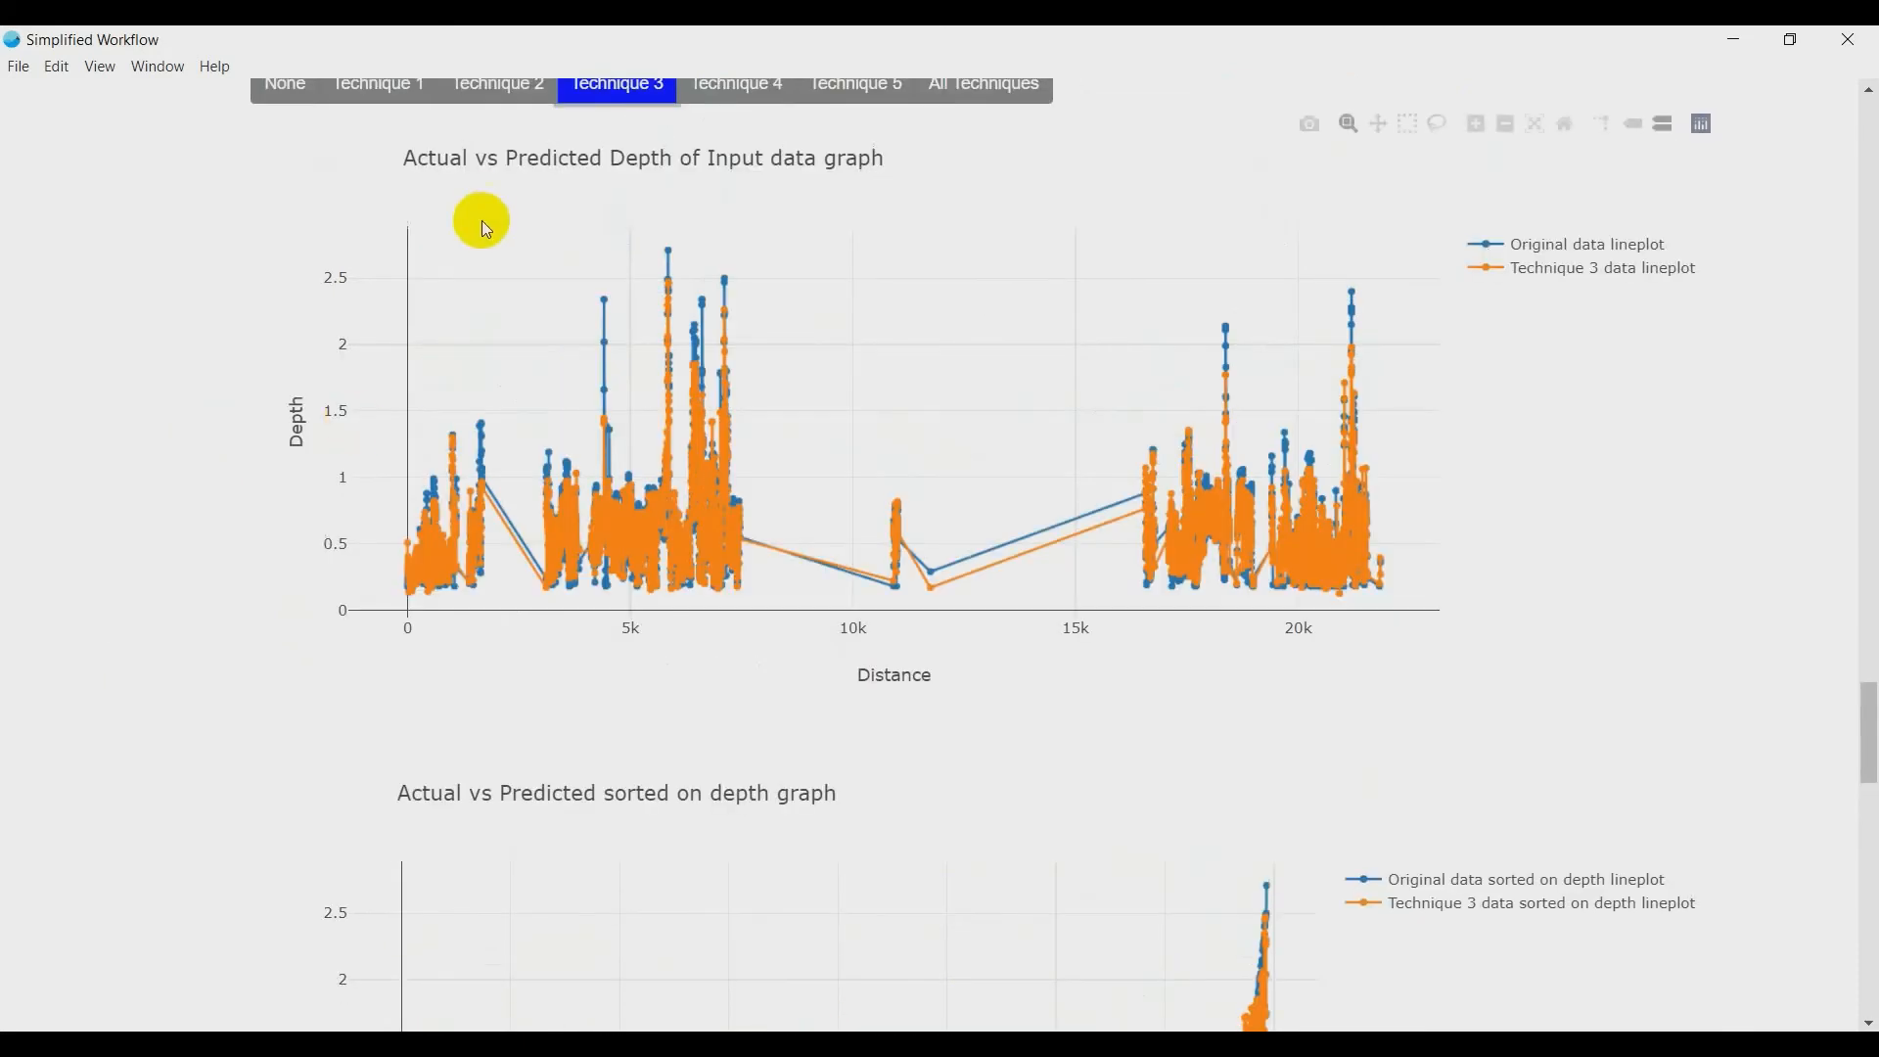
{"action": "left_click", "coordinate": [714, 85]}
{"action": "scroll", "coordinate": [441, 572], "scroll_direction": "down", "scroll_amount": 3}
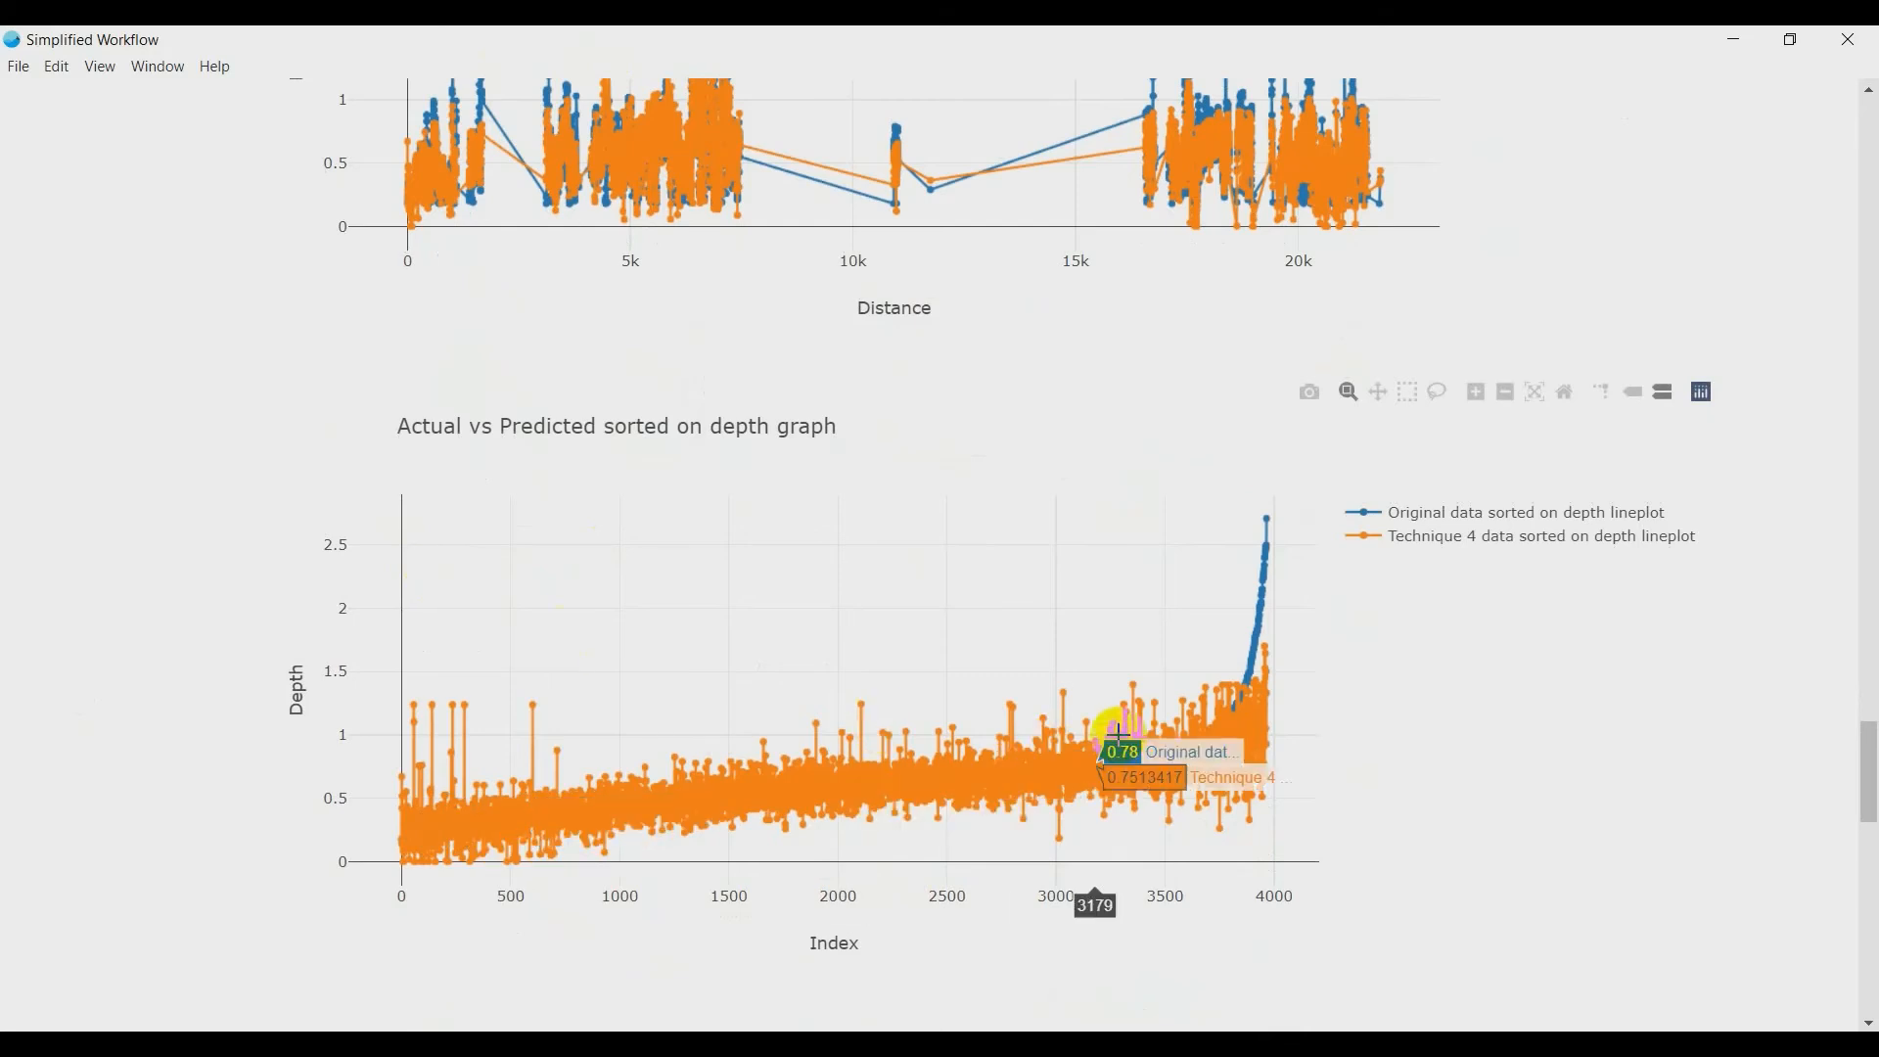
{"action": "scroll", "coordinate": [13, 591], "scroll_direction": "up", "scroll_amount": 4}
- Show the depth graphs for Technique 1, switch back to Technique 2, and examine its depth-sorted graph
{"action": "left_click", "coordinate": [382, 208]}
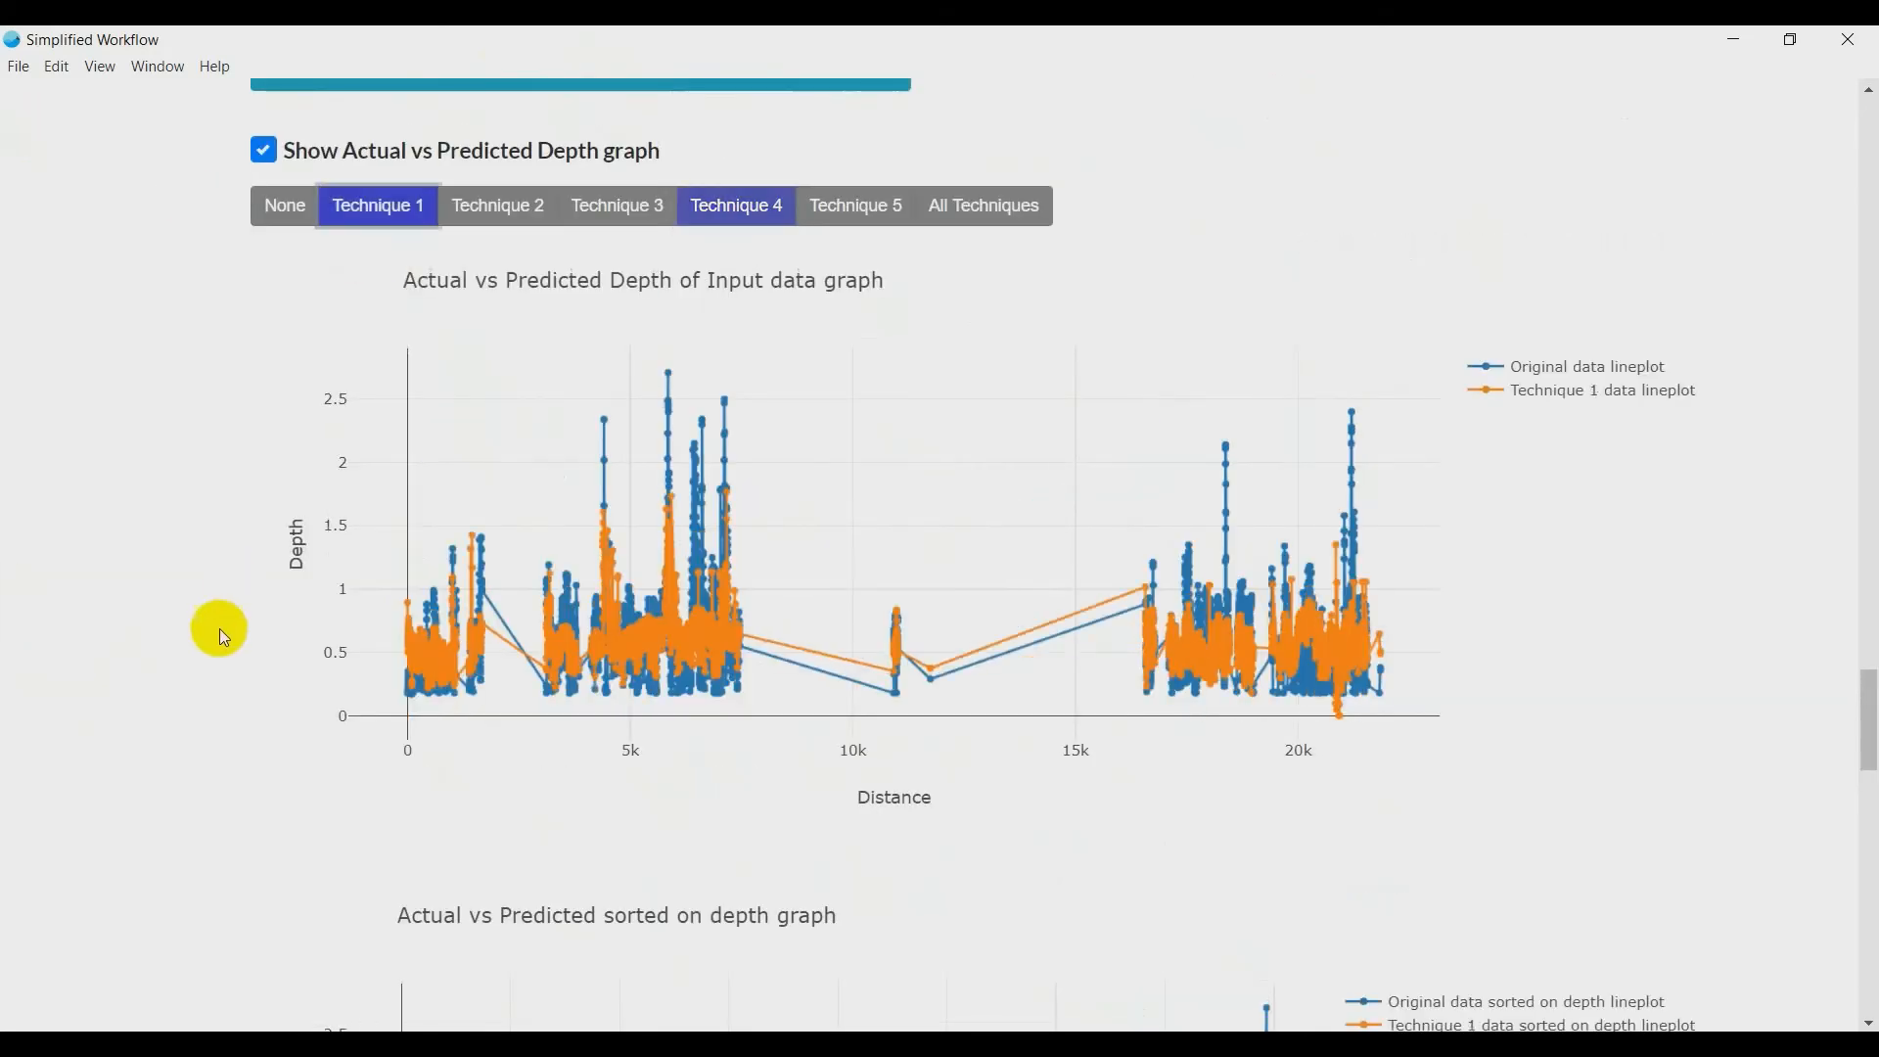
{"action": "scroll", "coordinate": [219, 628], "scroll_direction": "down", "scroll_amount": 3}
{"action": "scroll", "coordinate": [466, 348], "scroll_direction": "up", "scroll_amount": 4}
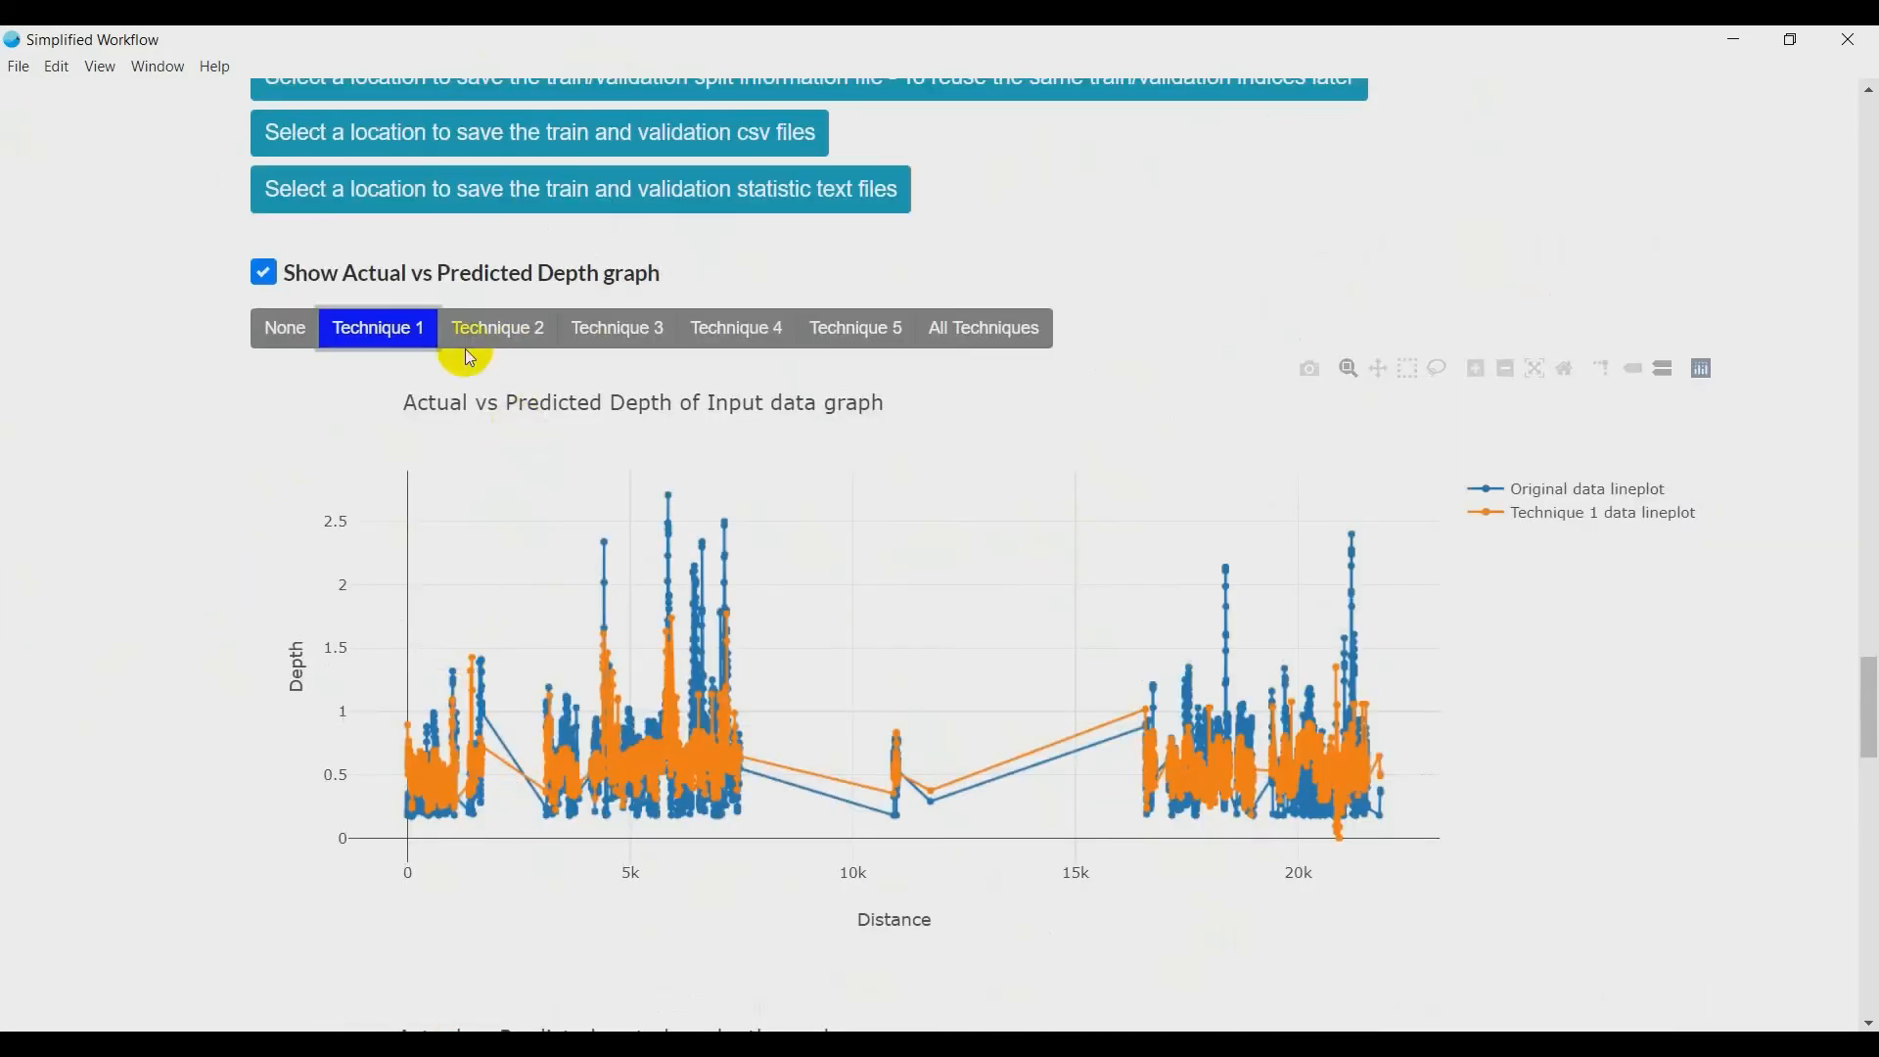
{"action": "left_click", "coordinate": [467, 331]}
{"action": "scroll", "coordinate": [342, 470], "scroll_direction": "down", "scroll_amount": 2}
{"action": "scroll", "coordinate": [304, 575], "scroll_direction": "down", "scroll_amount": 3}
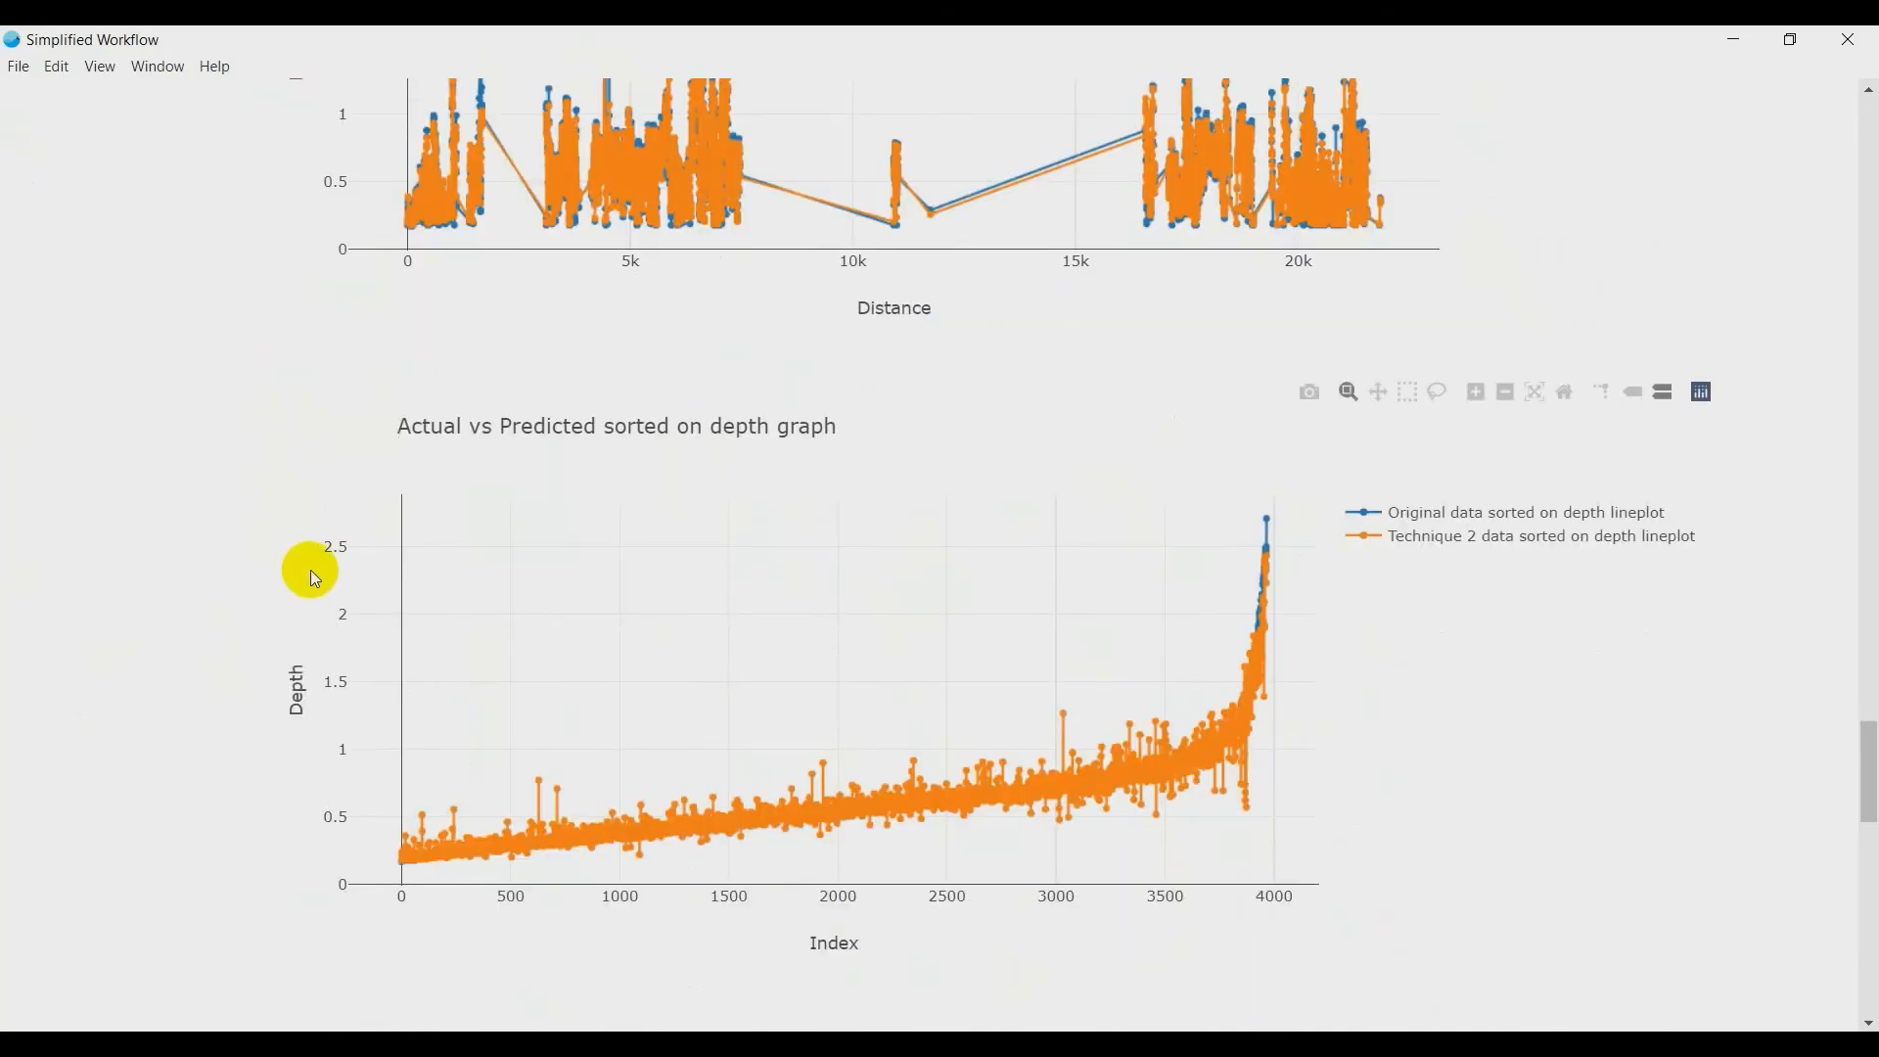
- Examine the spatial graph of the input data and the locations of its validation point groups
{"action": "scroll", "coordinate": [313, 568], "scroll_direction": "down", "scroll_amount": 3}
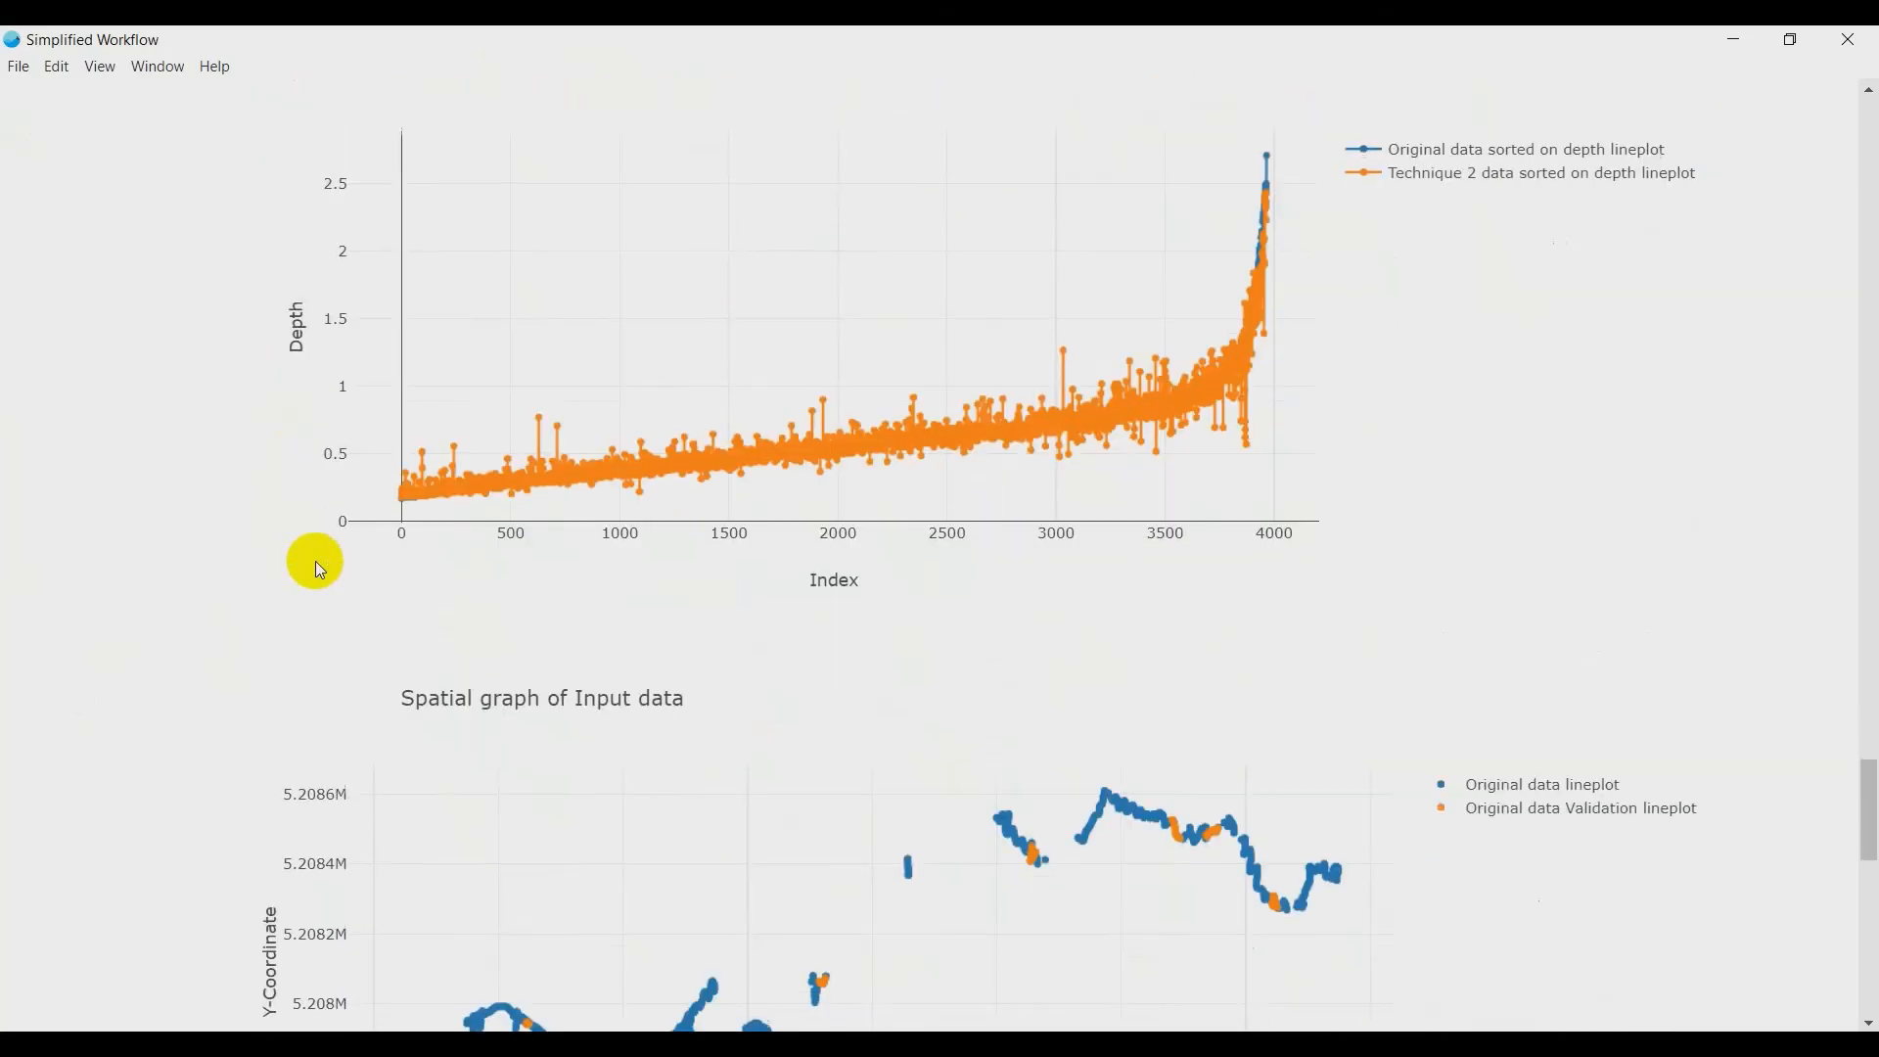
{"action": "scroll", "coordinate": [315, 561], "scroll_direction": "down", "scroll_amount": 2}
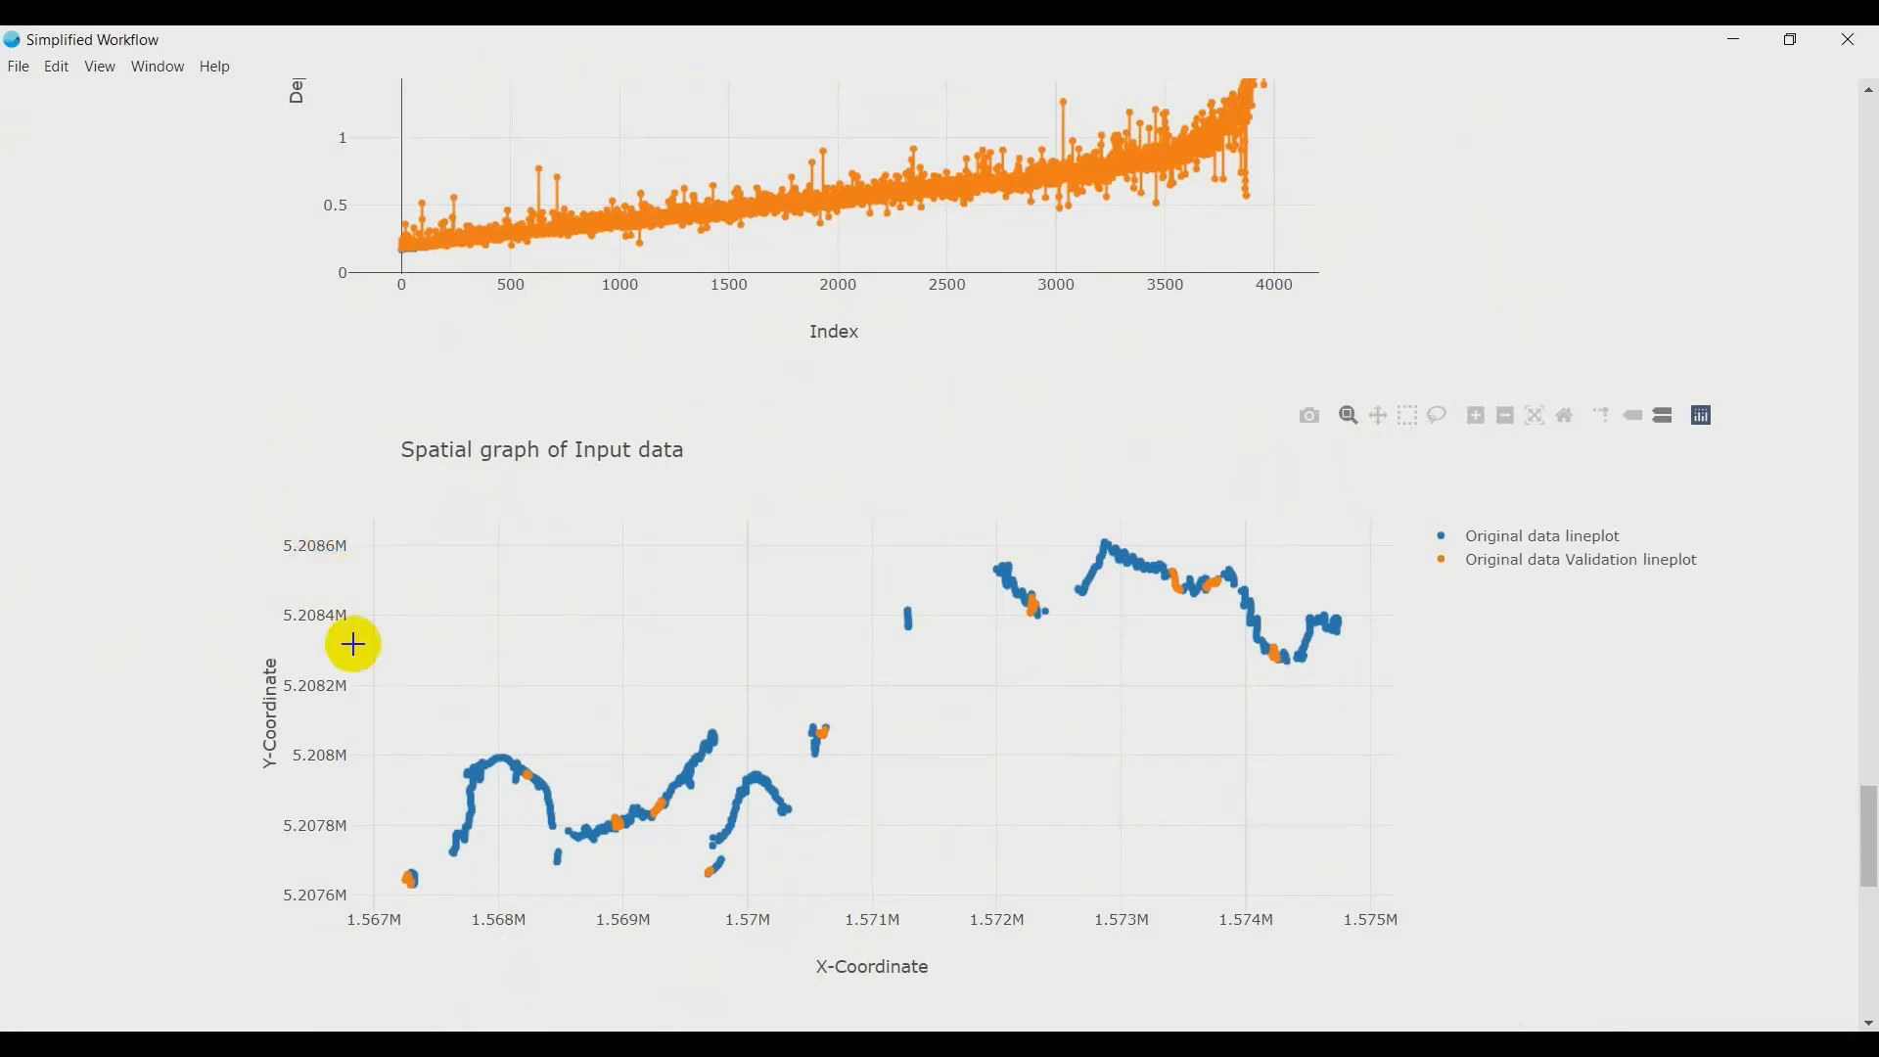
{"action": "mouse_move", "coordinate": [387, 877]}
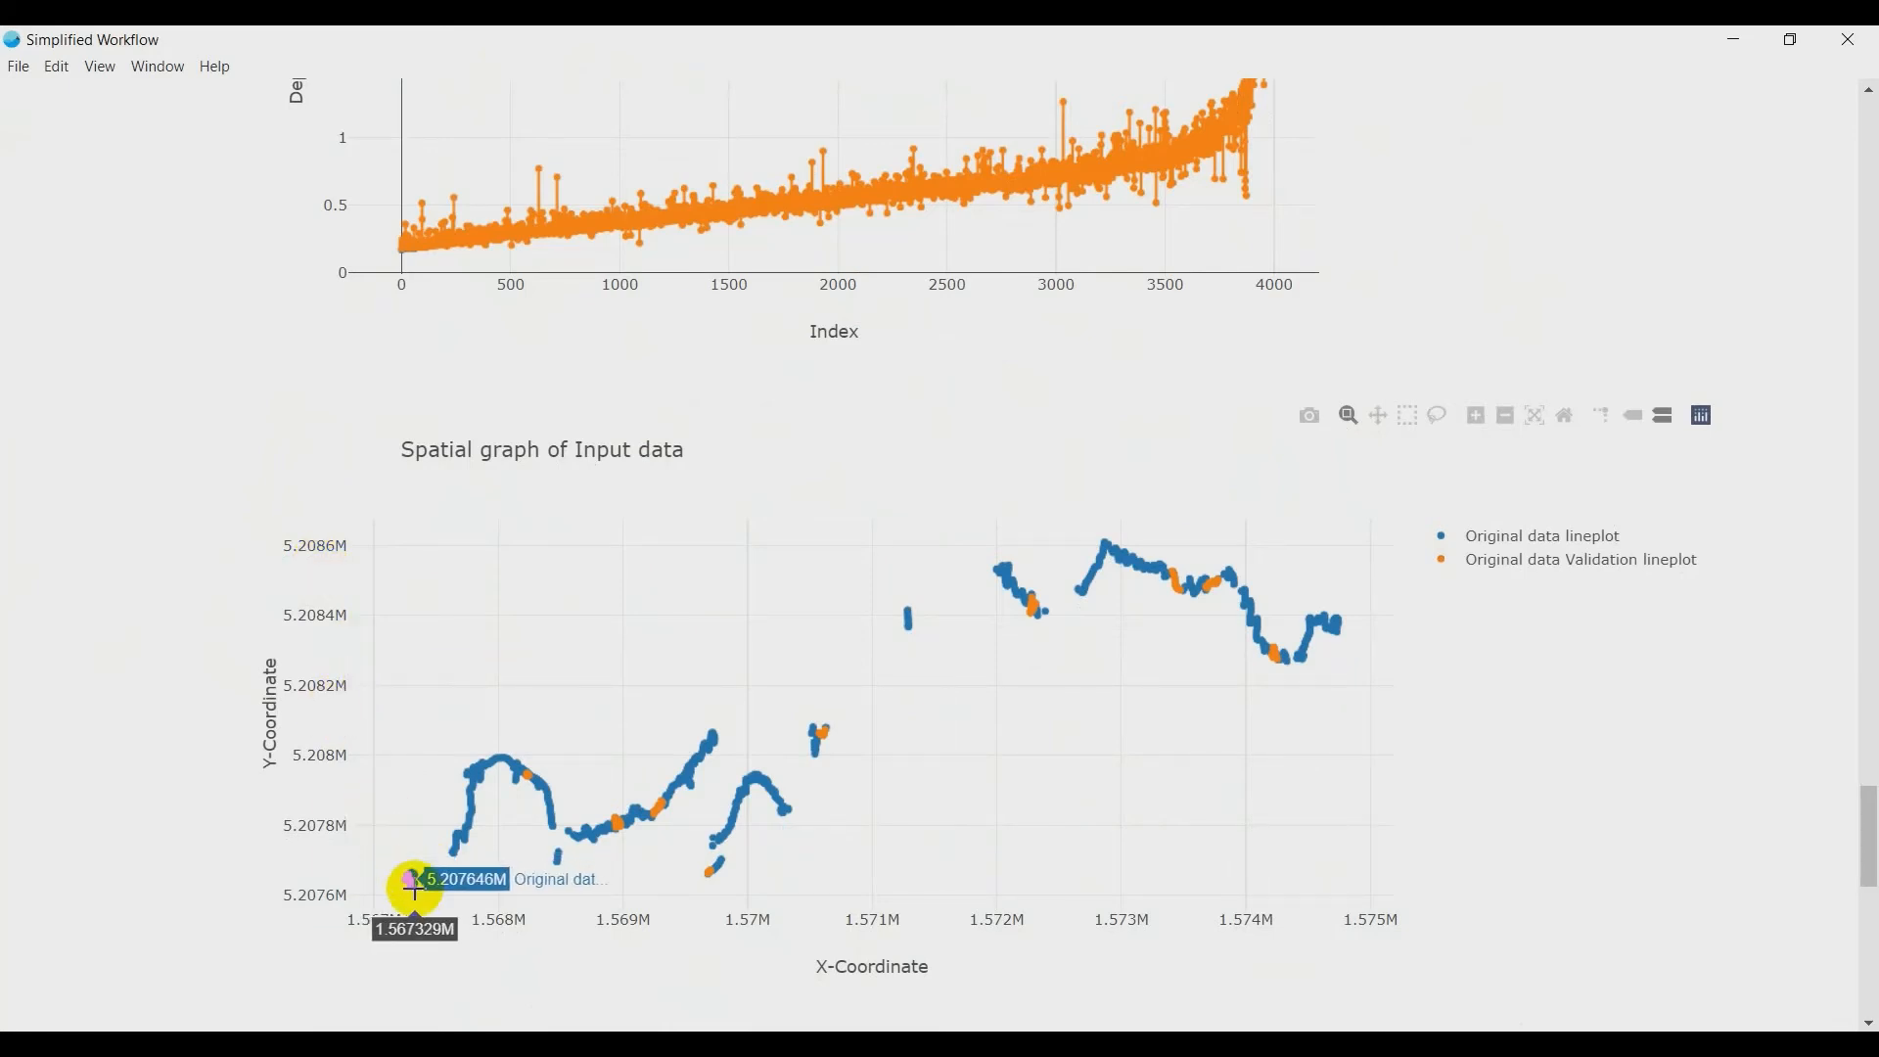
{"action": "mouse_move", "coordinate": [524, 783]}
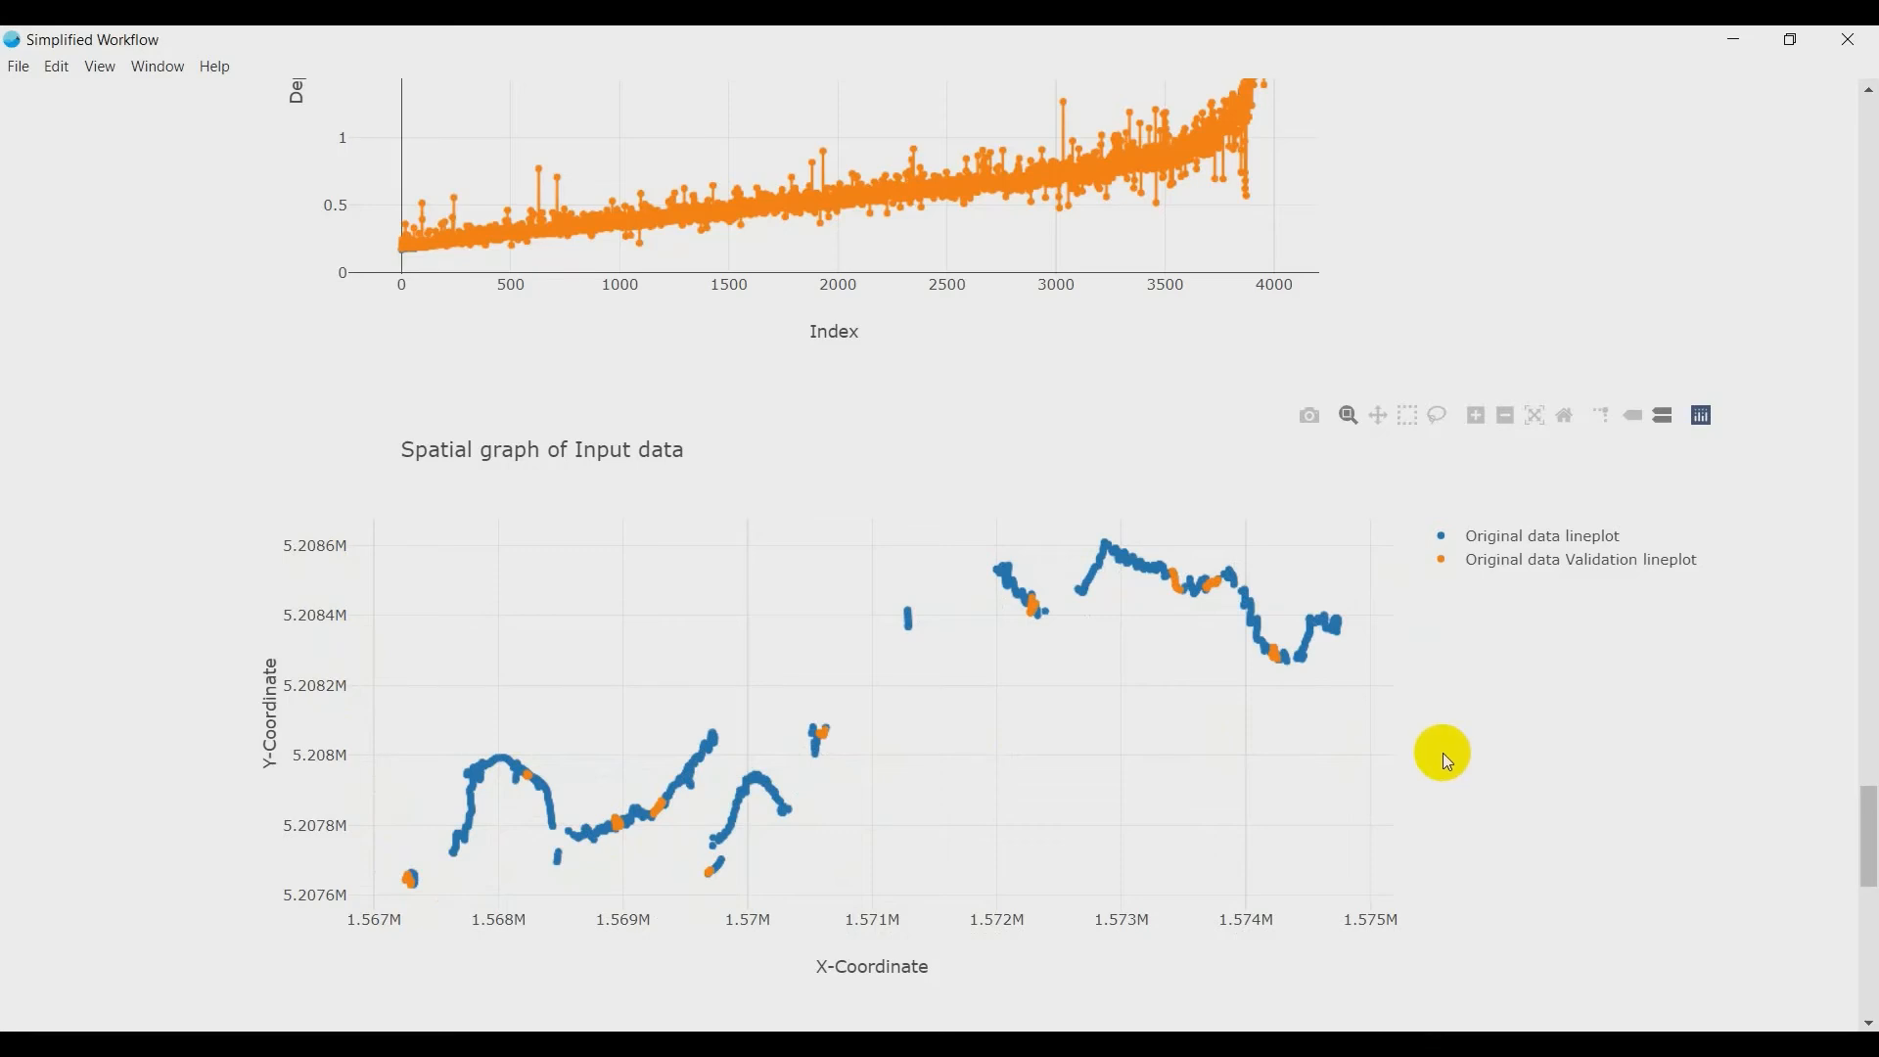
- Compare actual and predicted validation depths for Group_3, Group_5, Group_7 and Group_9 in the validation data graph
{"action": "scroll", "coordinate": [1442, 753], "scroll_direction": "down", "scroll_amount": 3}
{"action": "scroll", "coordinate": [1438, 758], "scroll_direction": "down", "scroll_amount": 1}
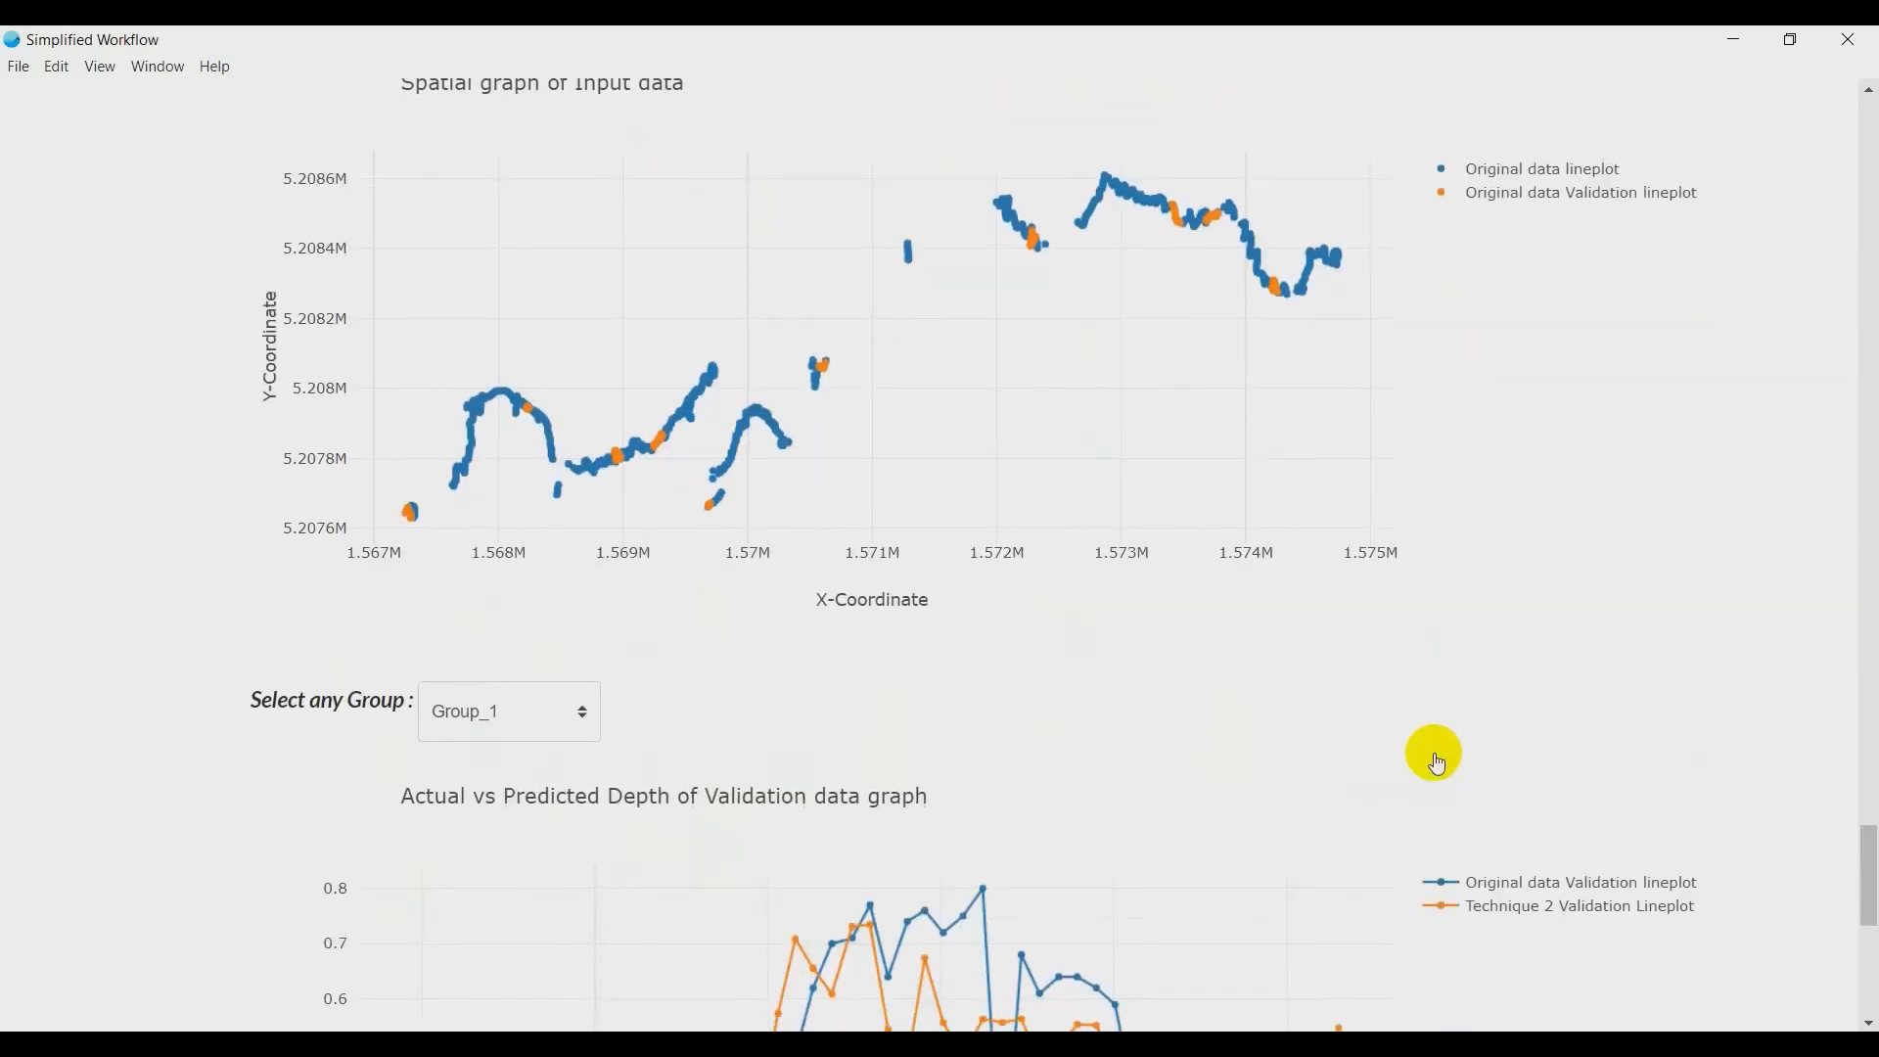
{"action": "scroll", "coordinate": [278, 726], "scroll_direction": "down", "scroll_amount": 4}
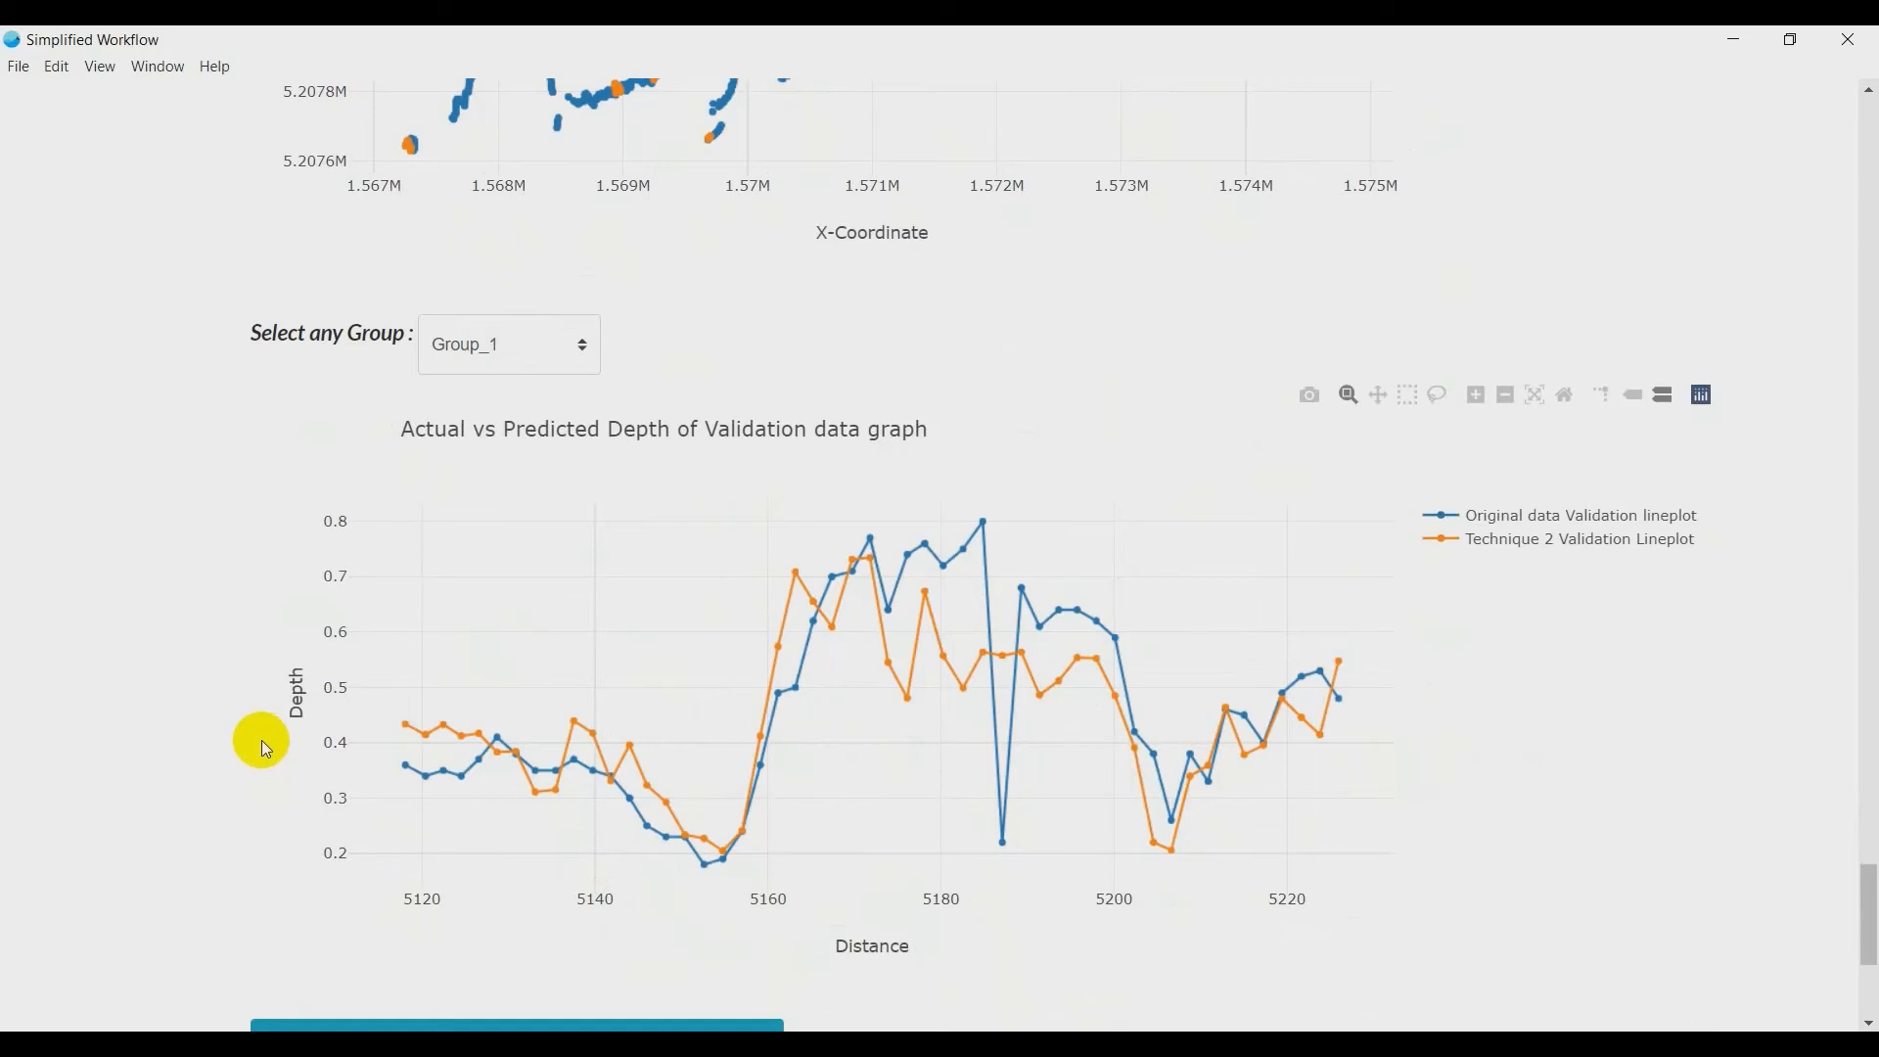
{"action": "left_click", "coordinate": [563, 342]}
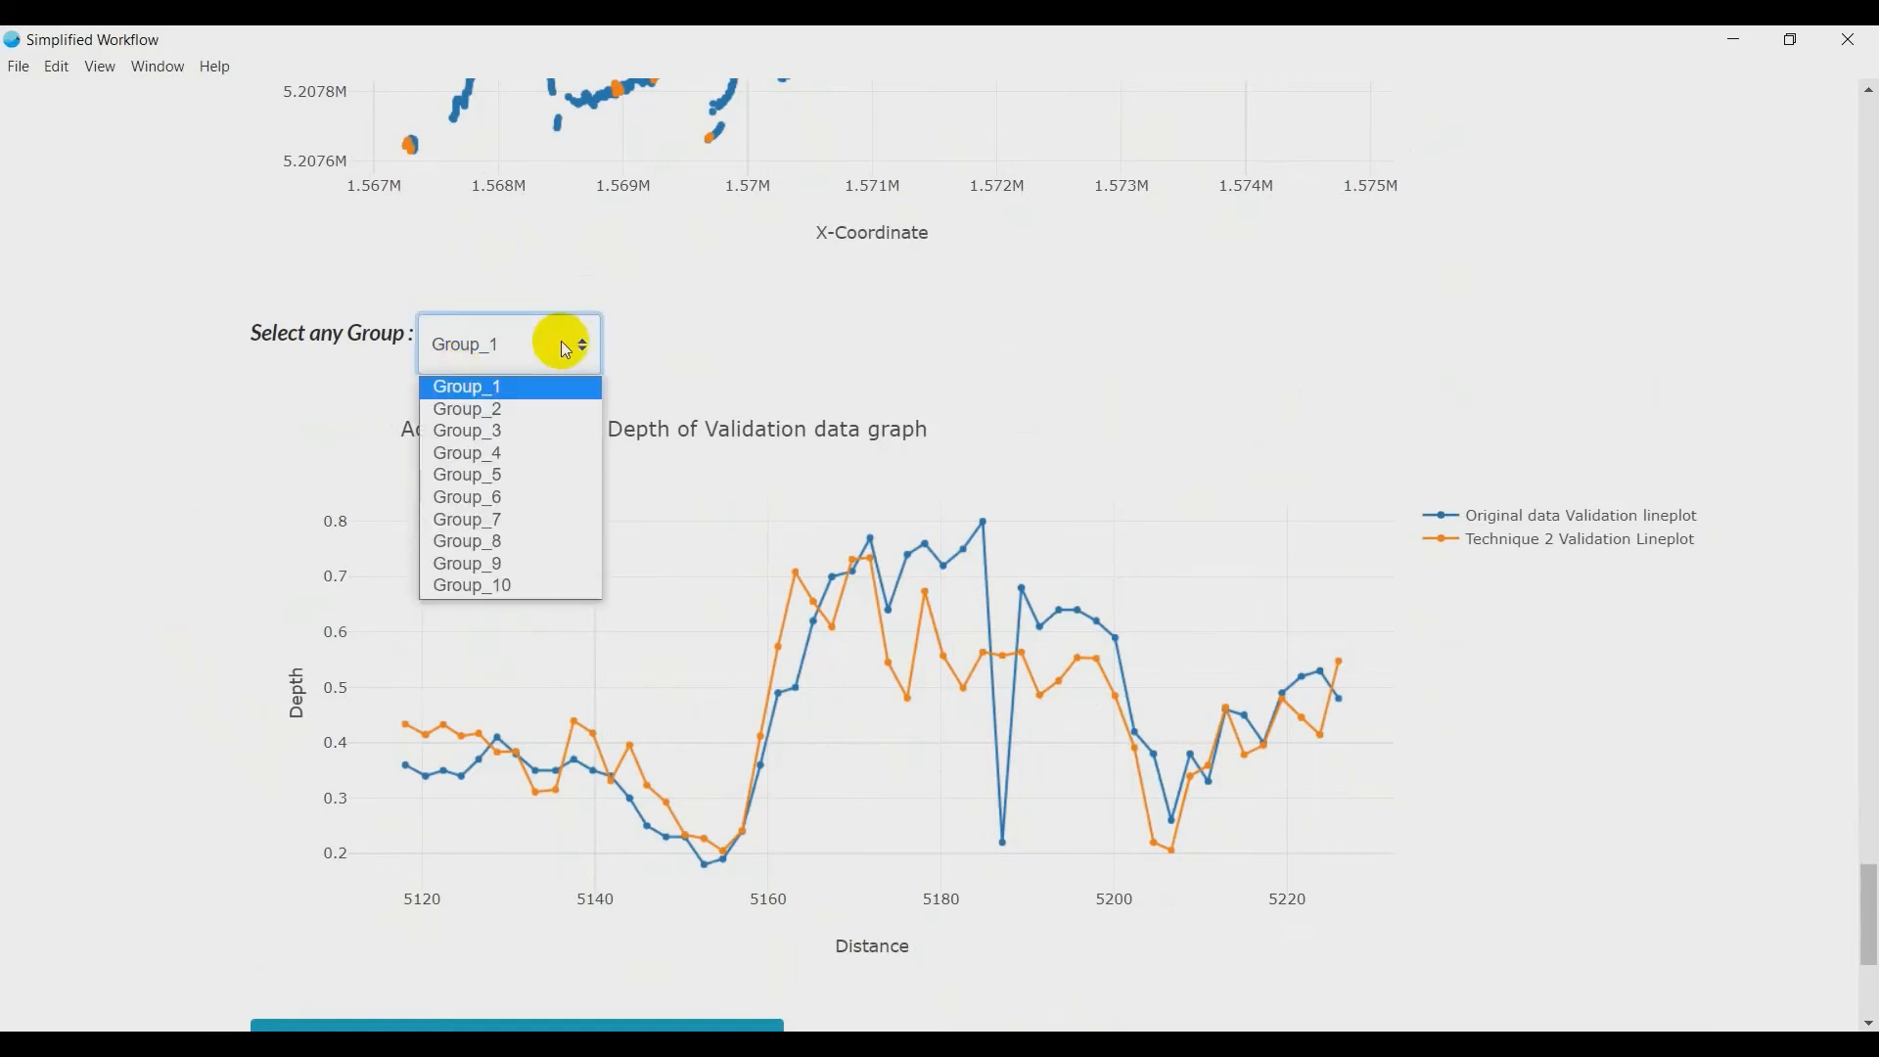
{"action": "left_click", "coordinate": [515, 431]}
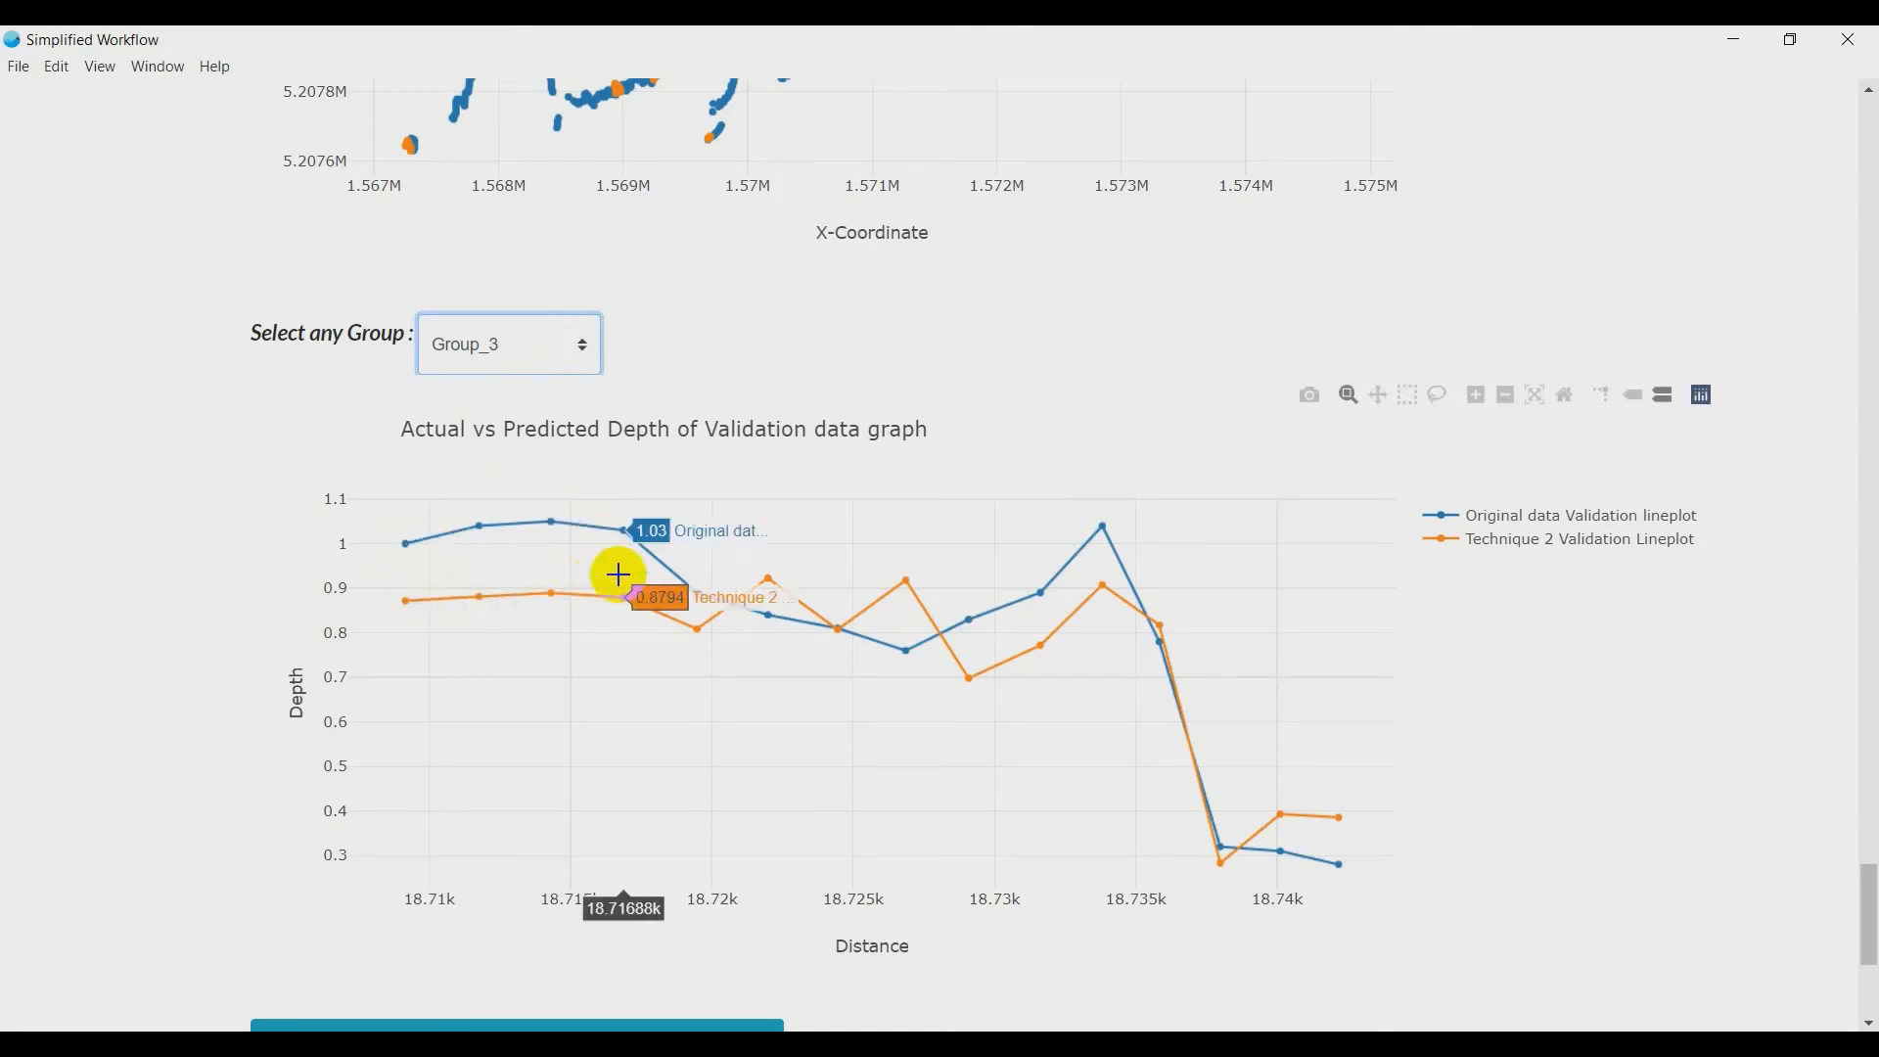
{"action": "left_click", "coordinate": [497, 356]}
{"action": "left_click", "coordinate": [494, 477]}
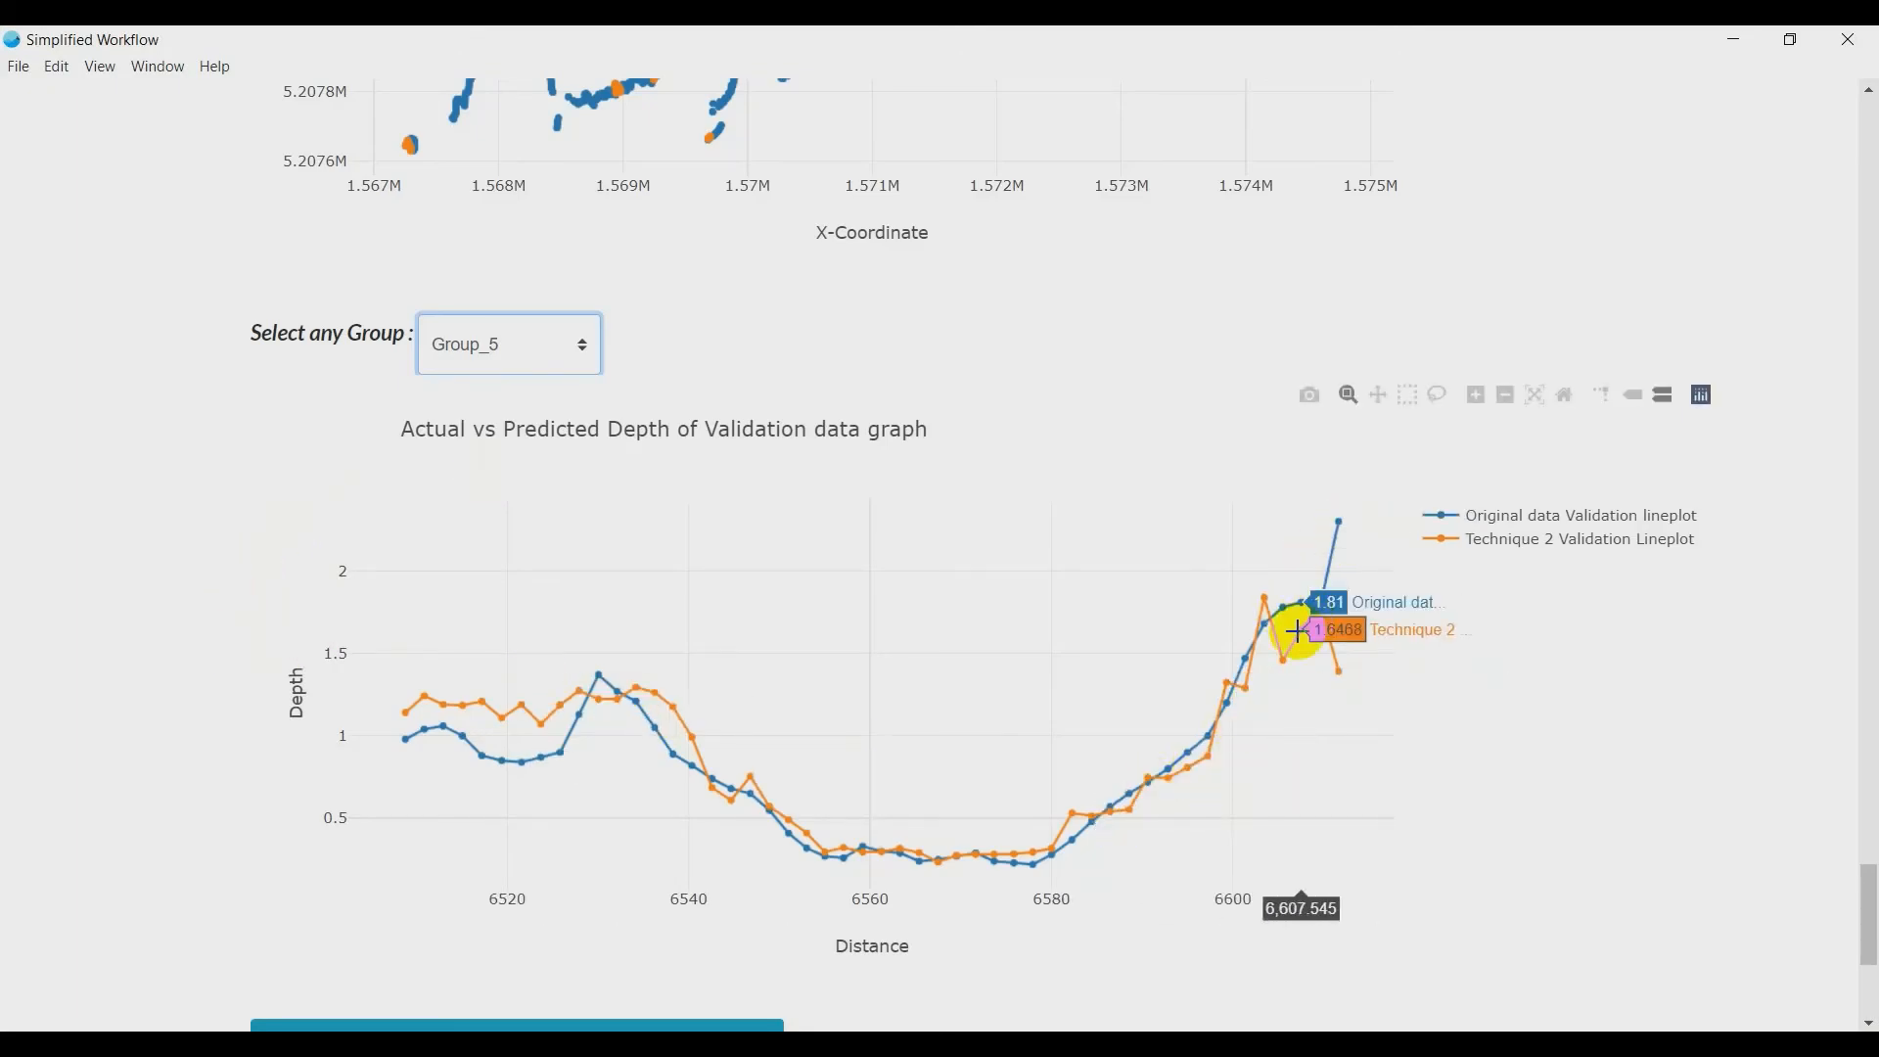
{"action": "left_click", "coordinate": [470, 347]}
{"action": "left_click", "coordinate": [455, 521]}
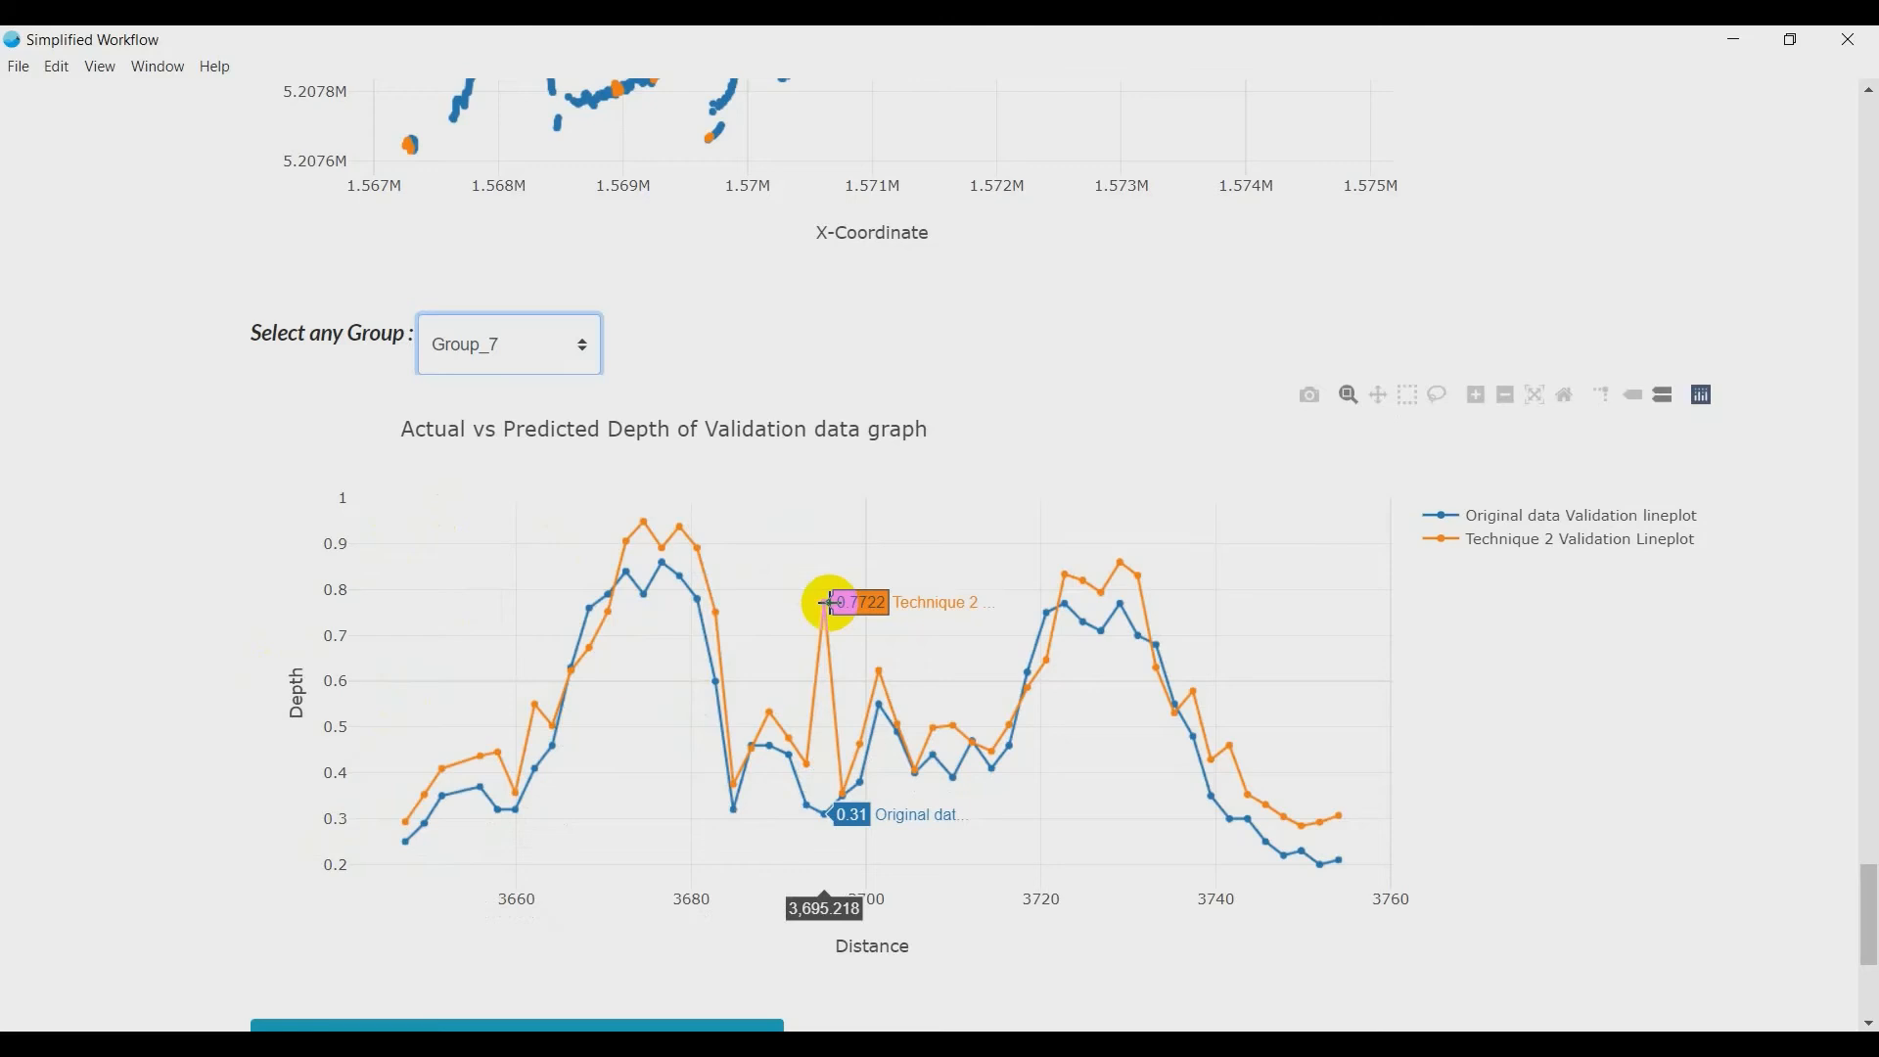
{"action": "left_click", "coordinate": [551, 345]}
{"action": "left_click", "coordinate": [501, 564]}
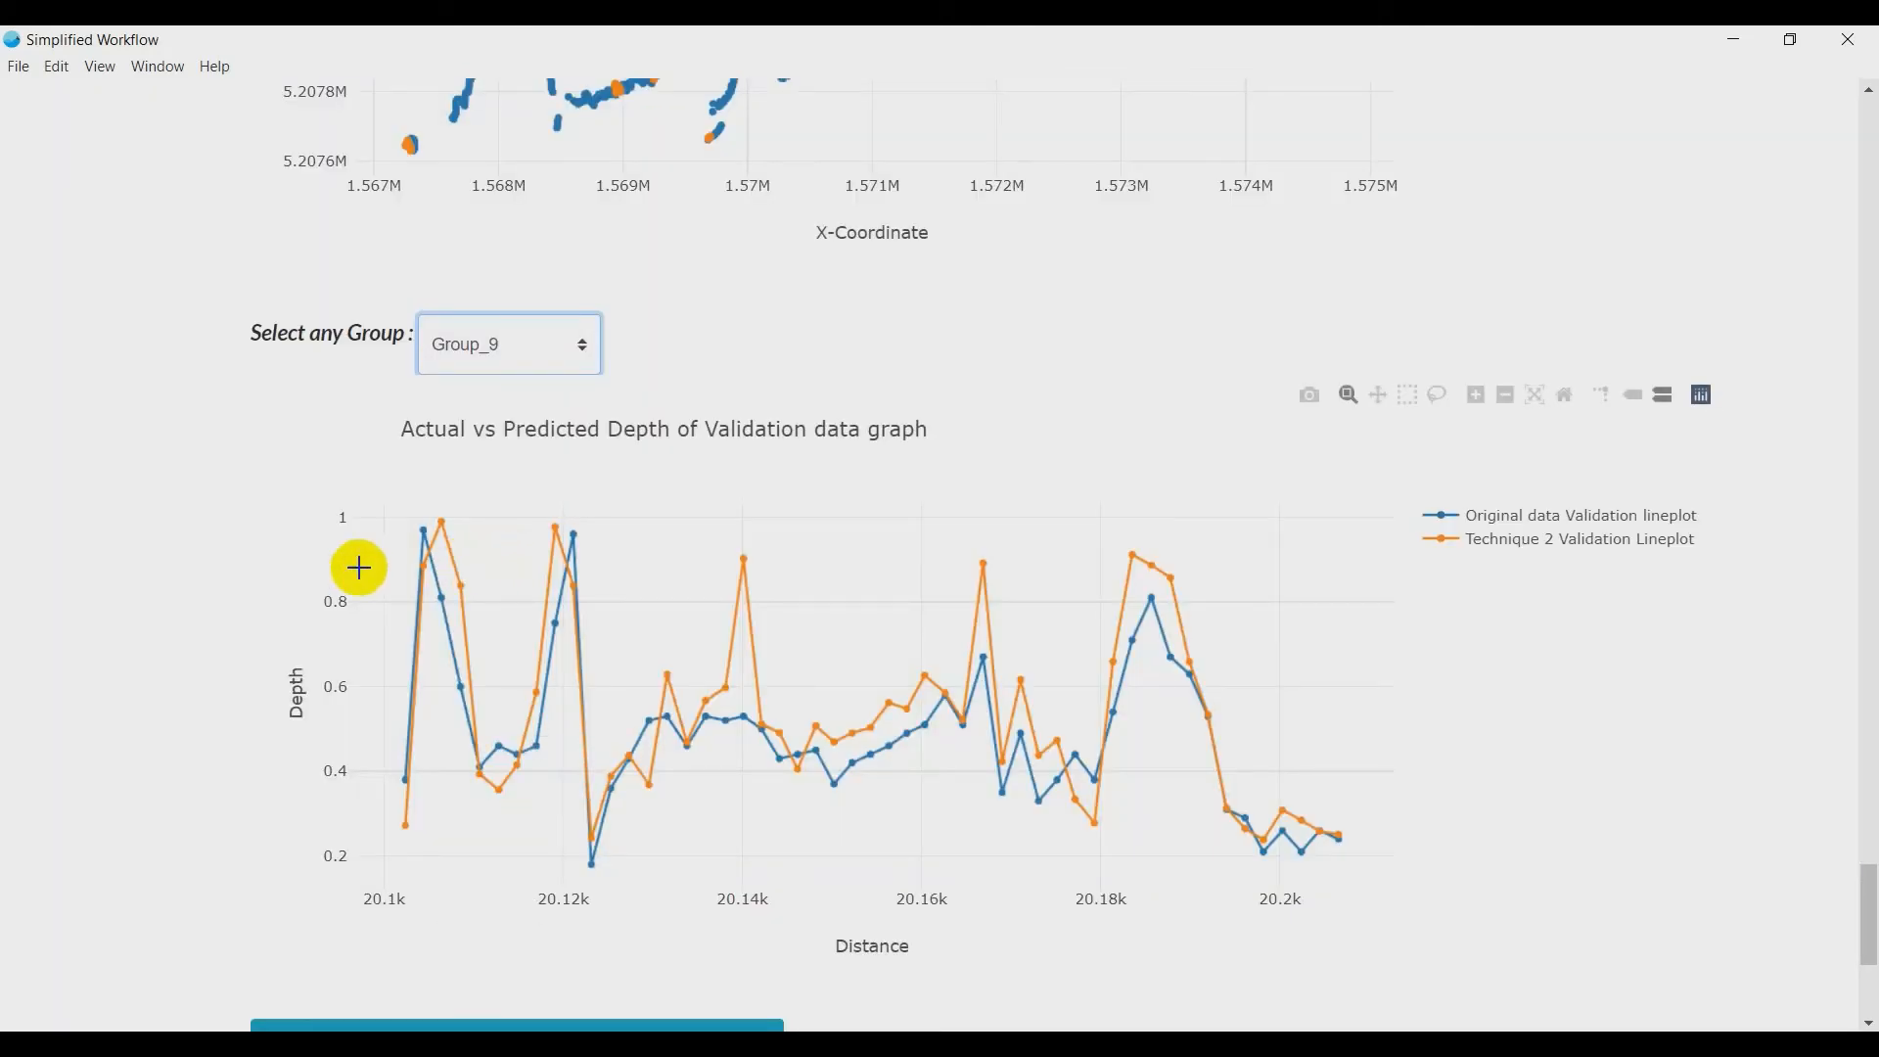
{"action": "mouse_move", "coordinate": [390, 838]}
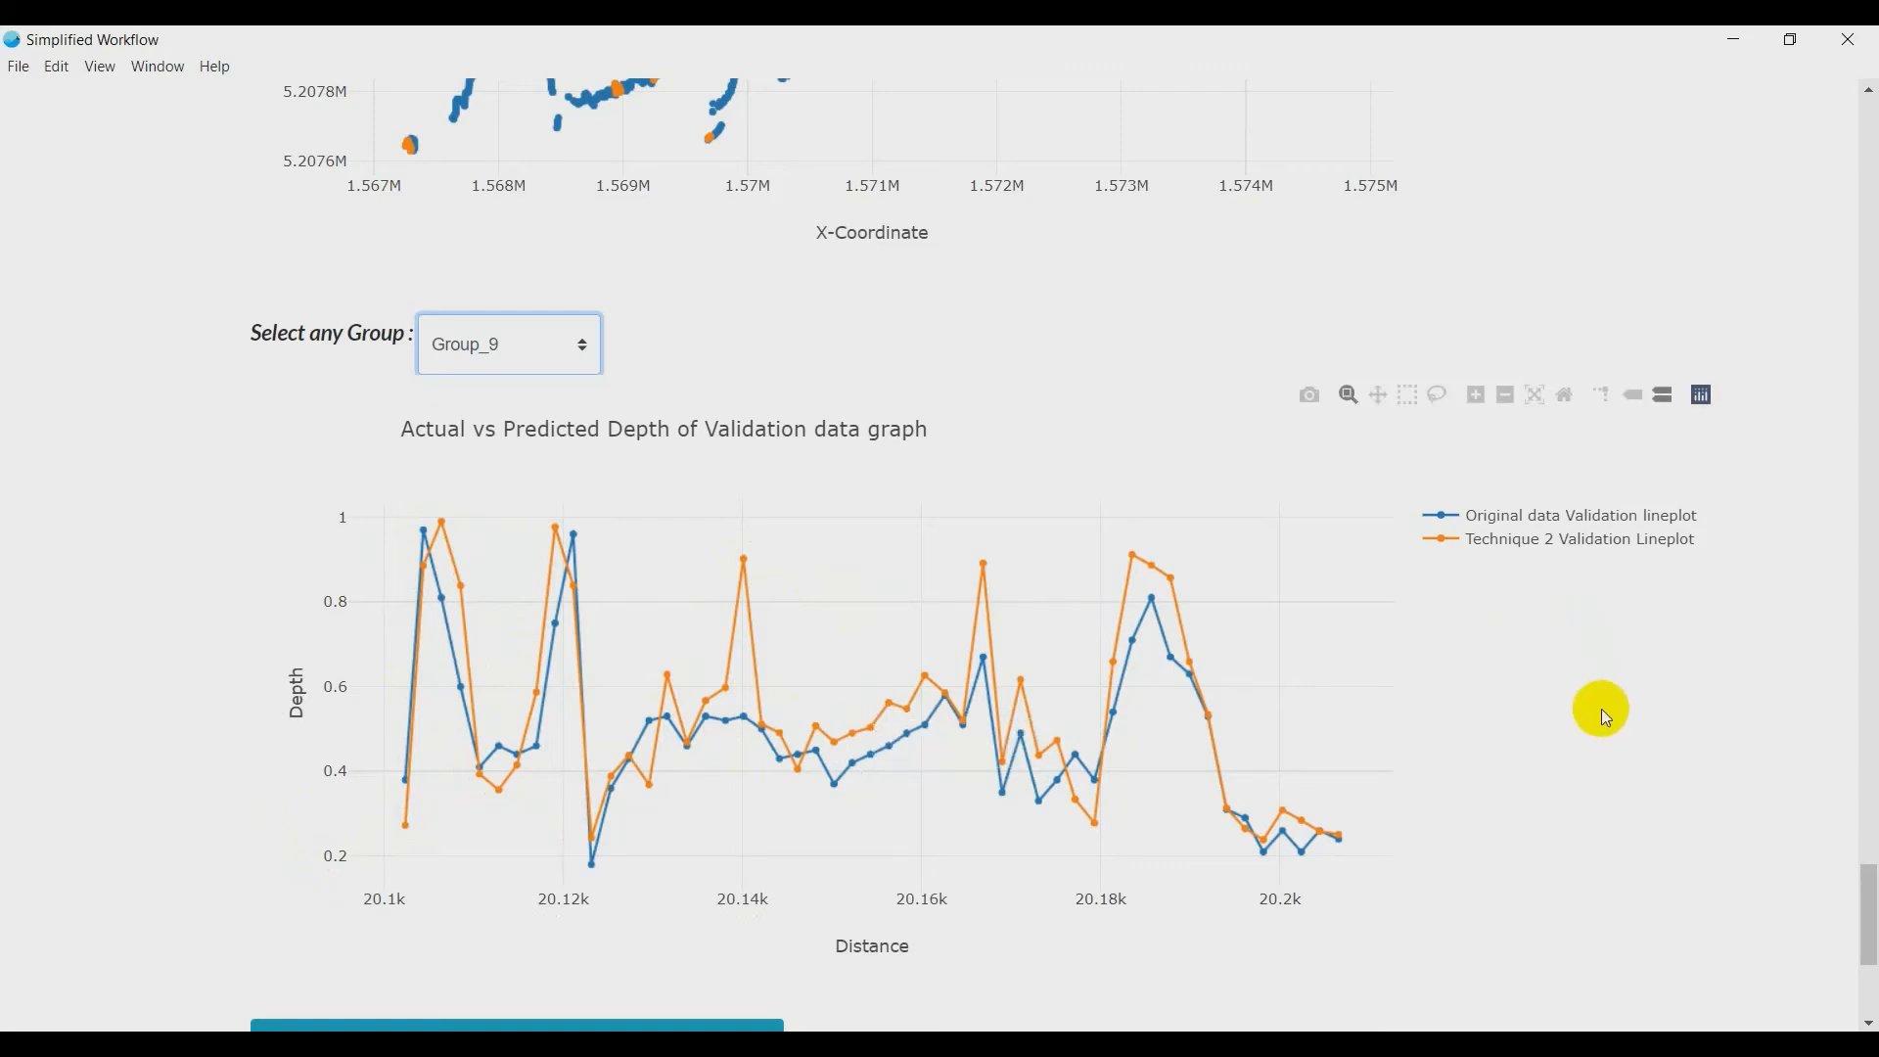
- Proceed to full data predictions and choose TIF file input as the preferred mode
{"action": "scroll", "coordinate": [1603, 715], "scroll_direction": "down", "scroll_amount": 1}
{"action": "scroll", "coordinate": [1603, 715], "scroll_direction": "down", "scroll_amount": 1}
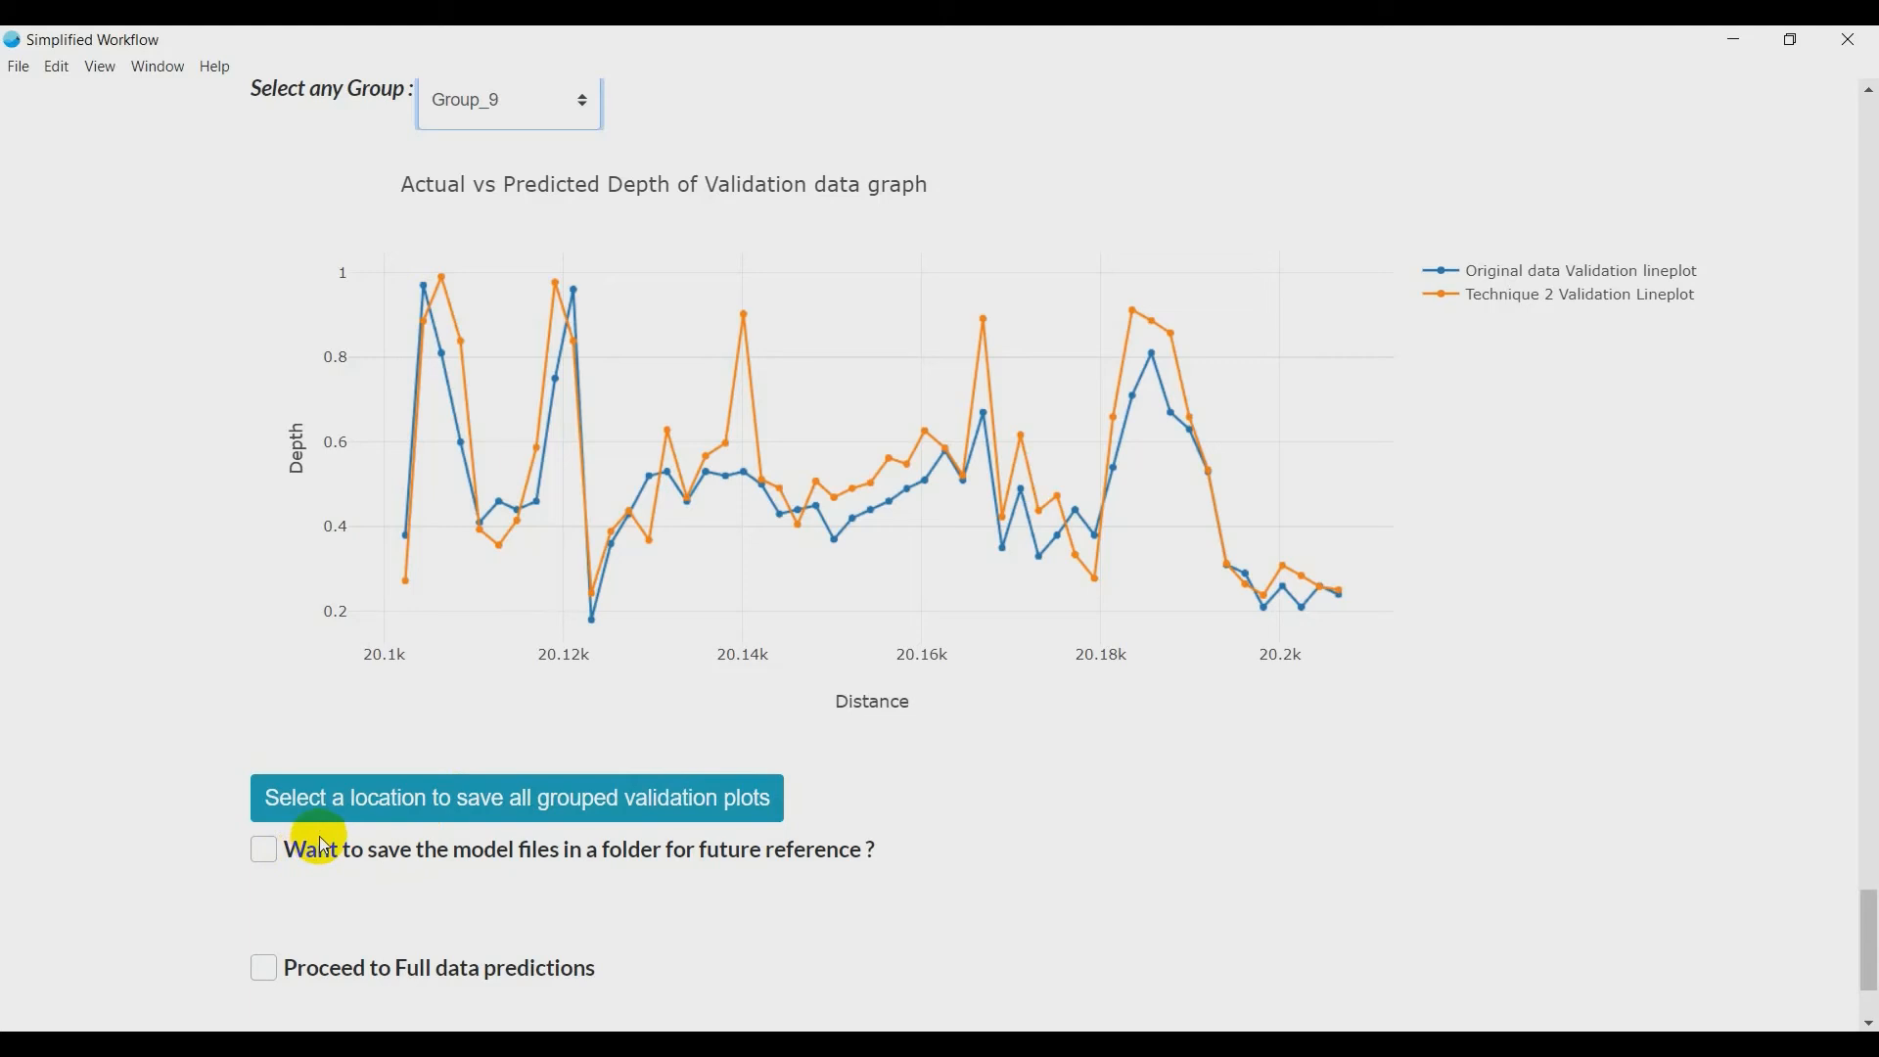
{"action": "left_click", "coordinate": [273, 975]}
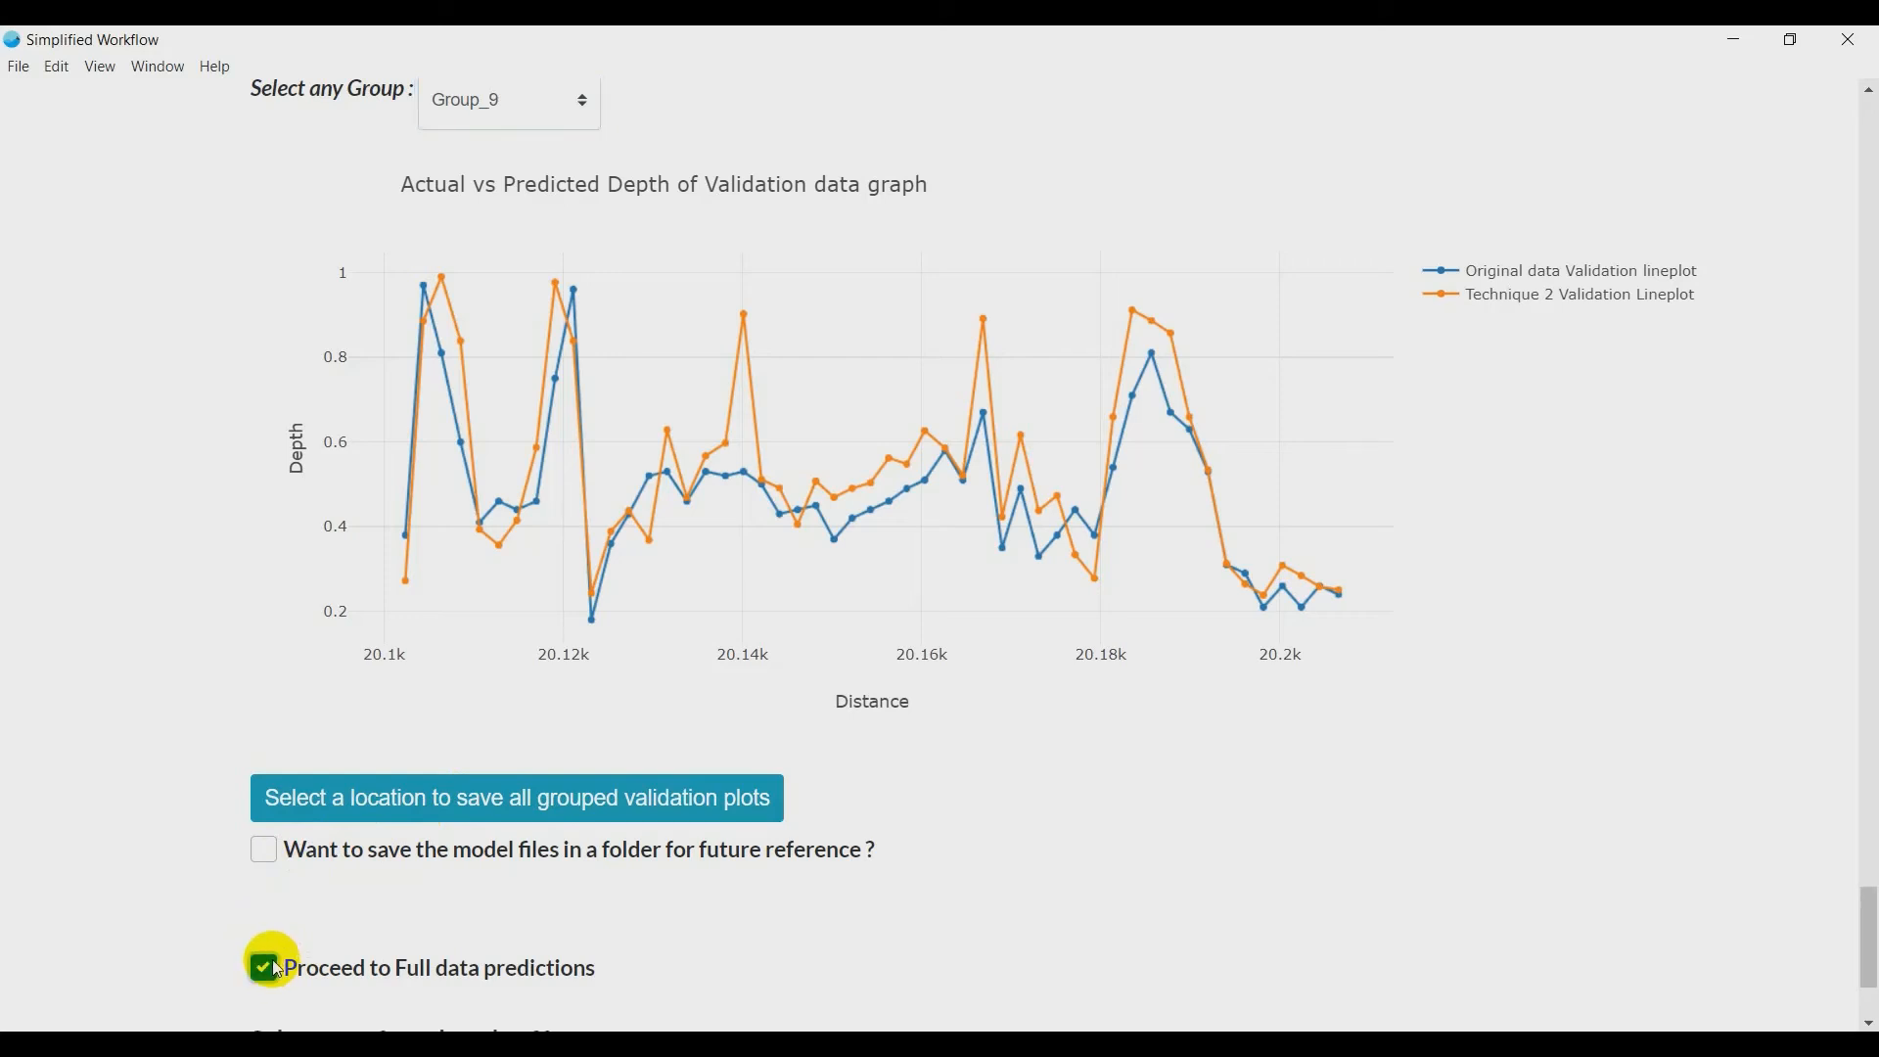
{"action": "scroll", "coordinate": [277, 969], "scroll_direction": "down", "scroll_amount": 3}
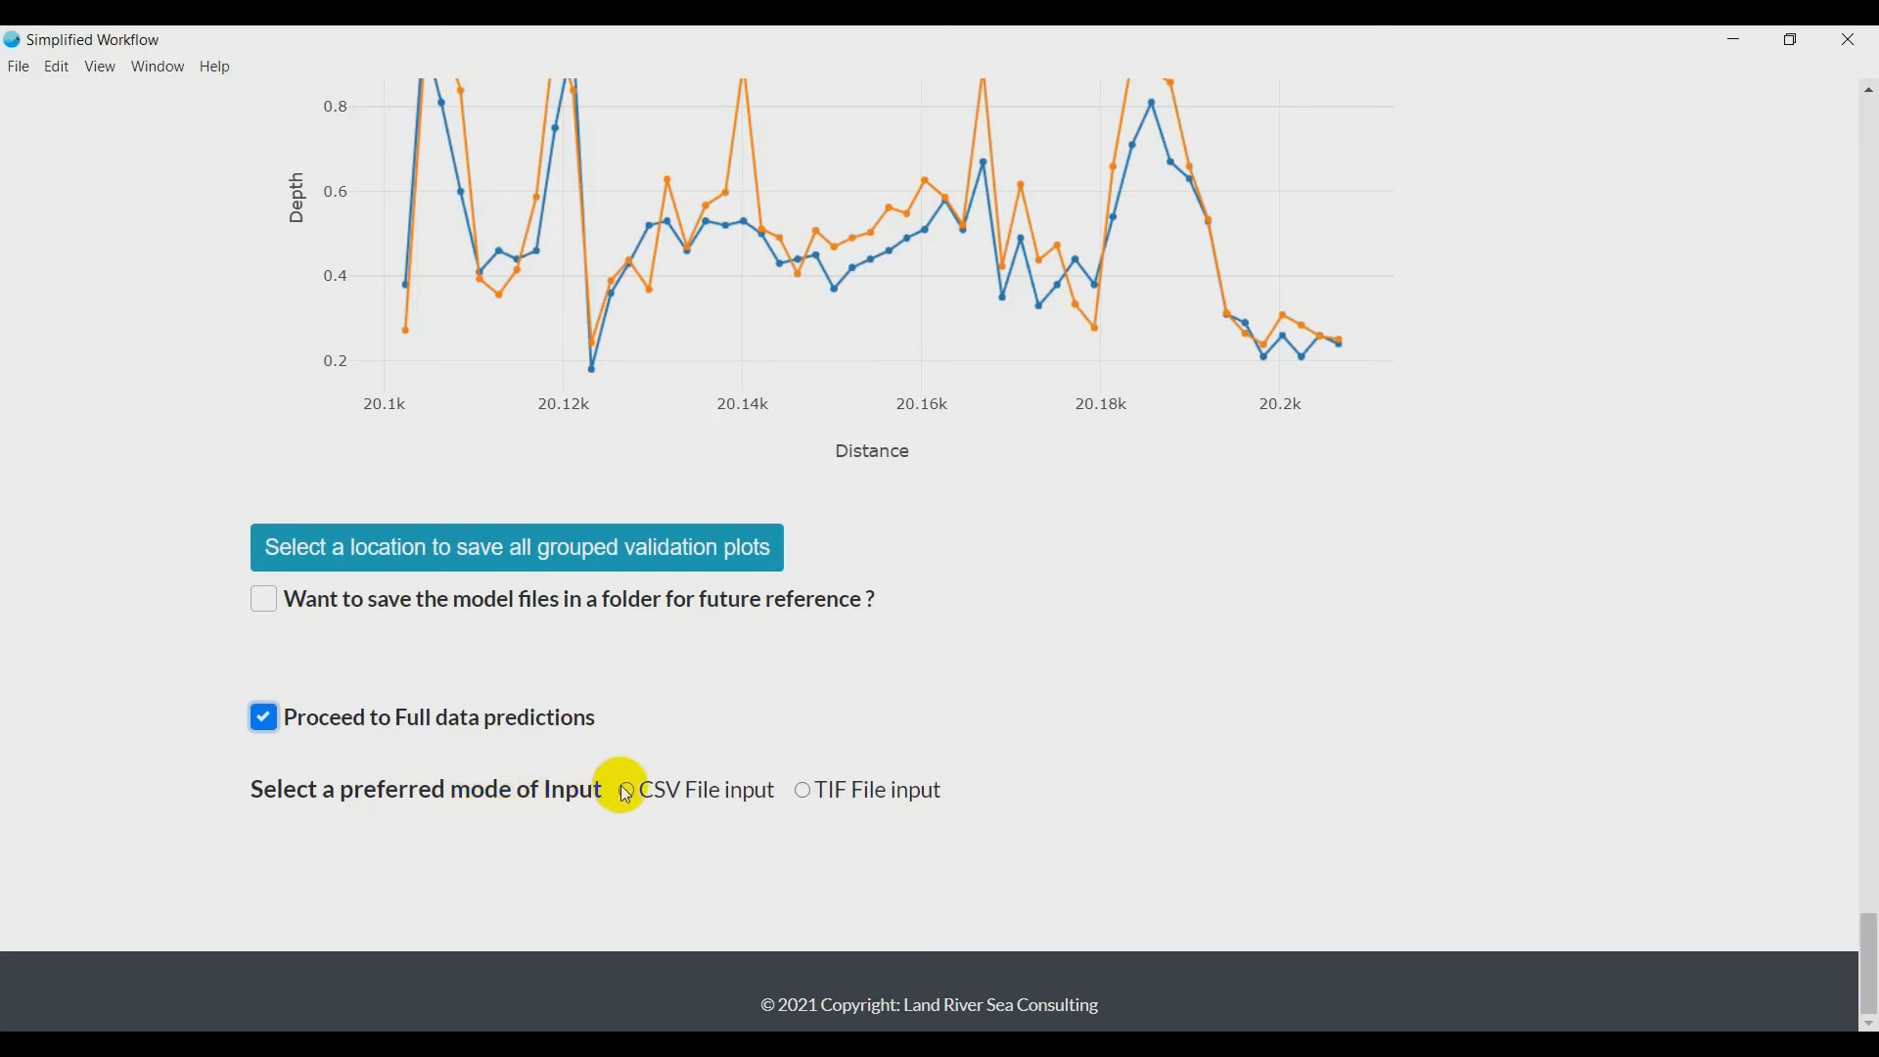
{"action": "left_click", "coordinate": [807, 794]}
{"action": "scroll", "coordinate": [800, 789], "scroll_direction": "down", "scroll_amount": 4}
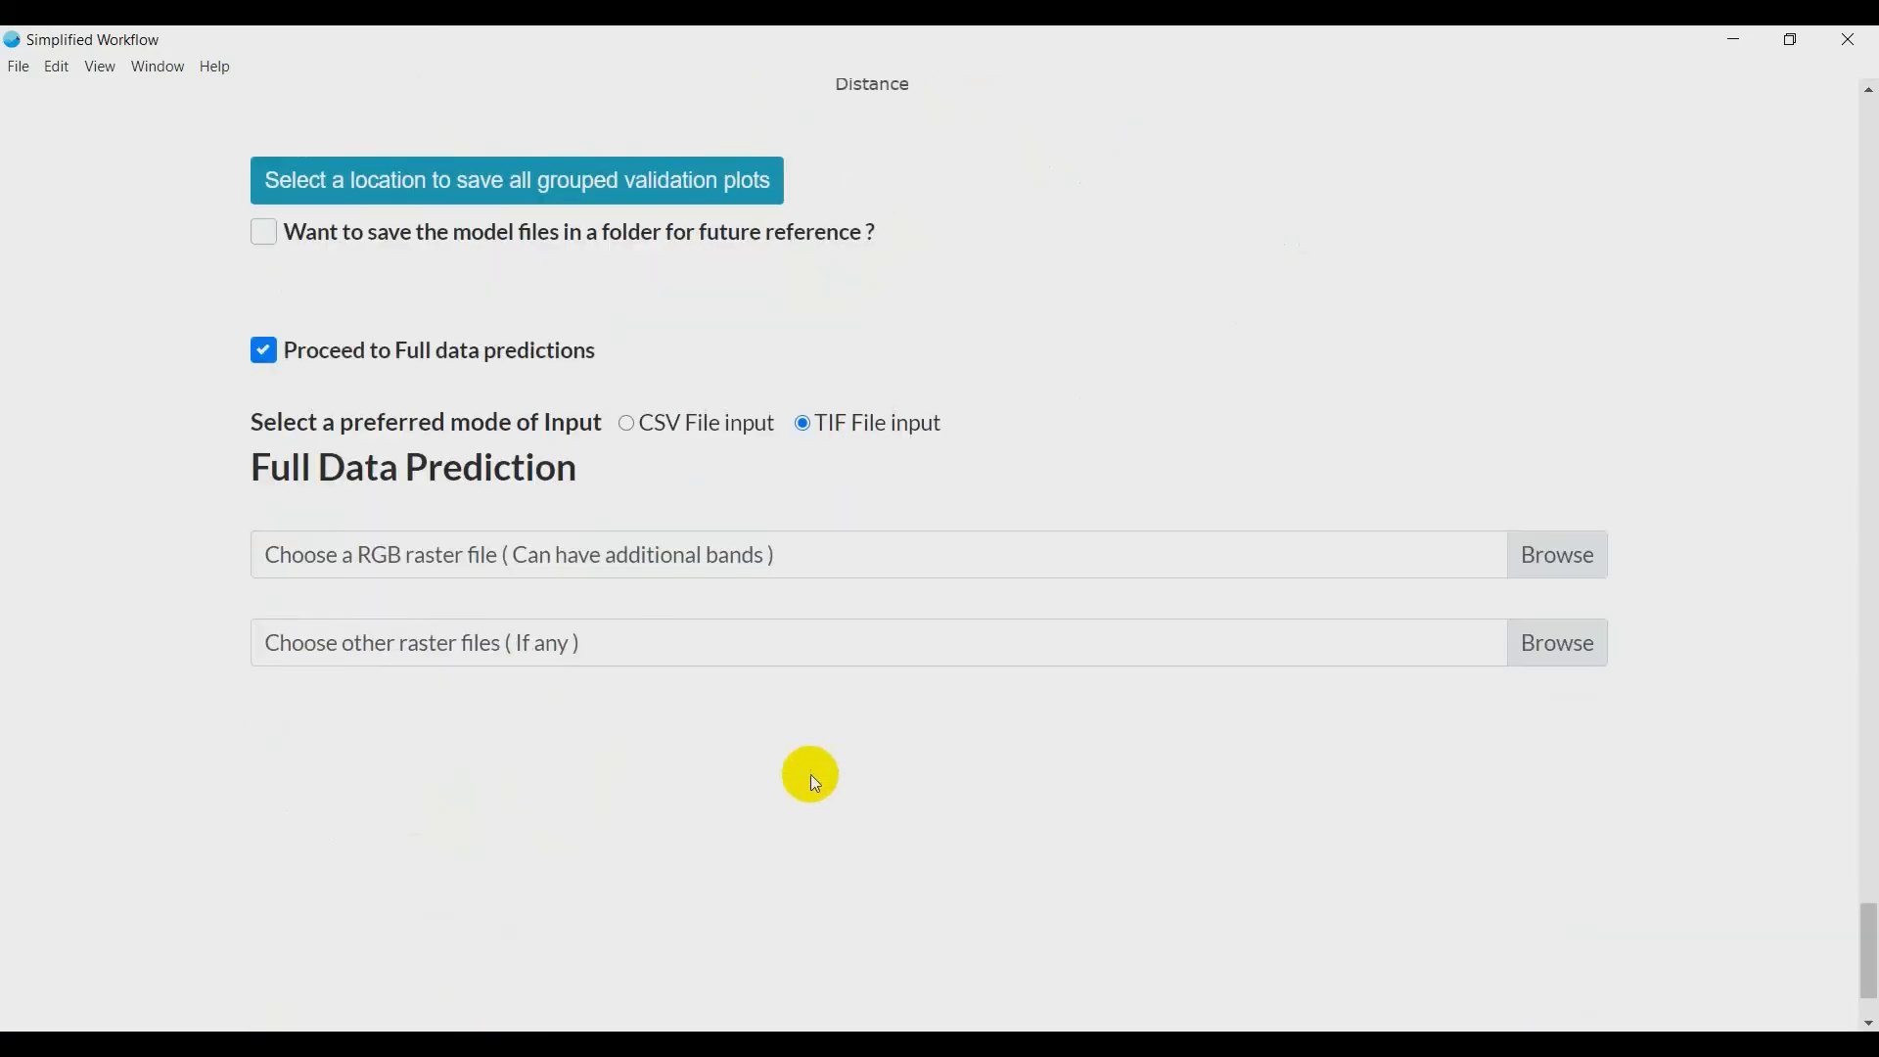
- Choose WaterSurface_Mosaic_02m.tif from the Input Data folder as the RGB raster file for full data prediction
{"action": "left_click", "coordinate": [1563, 553]}
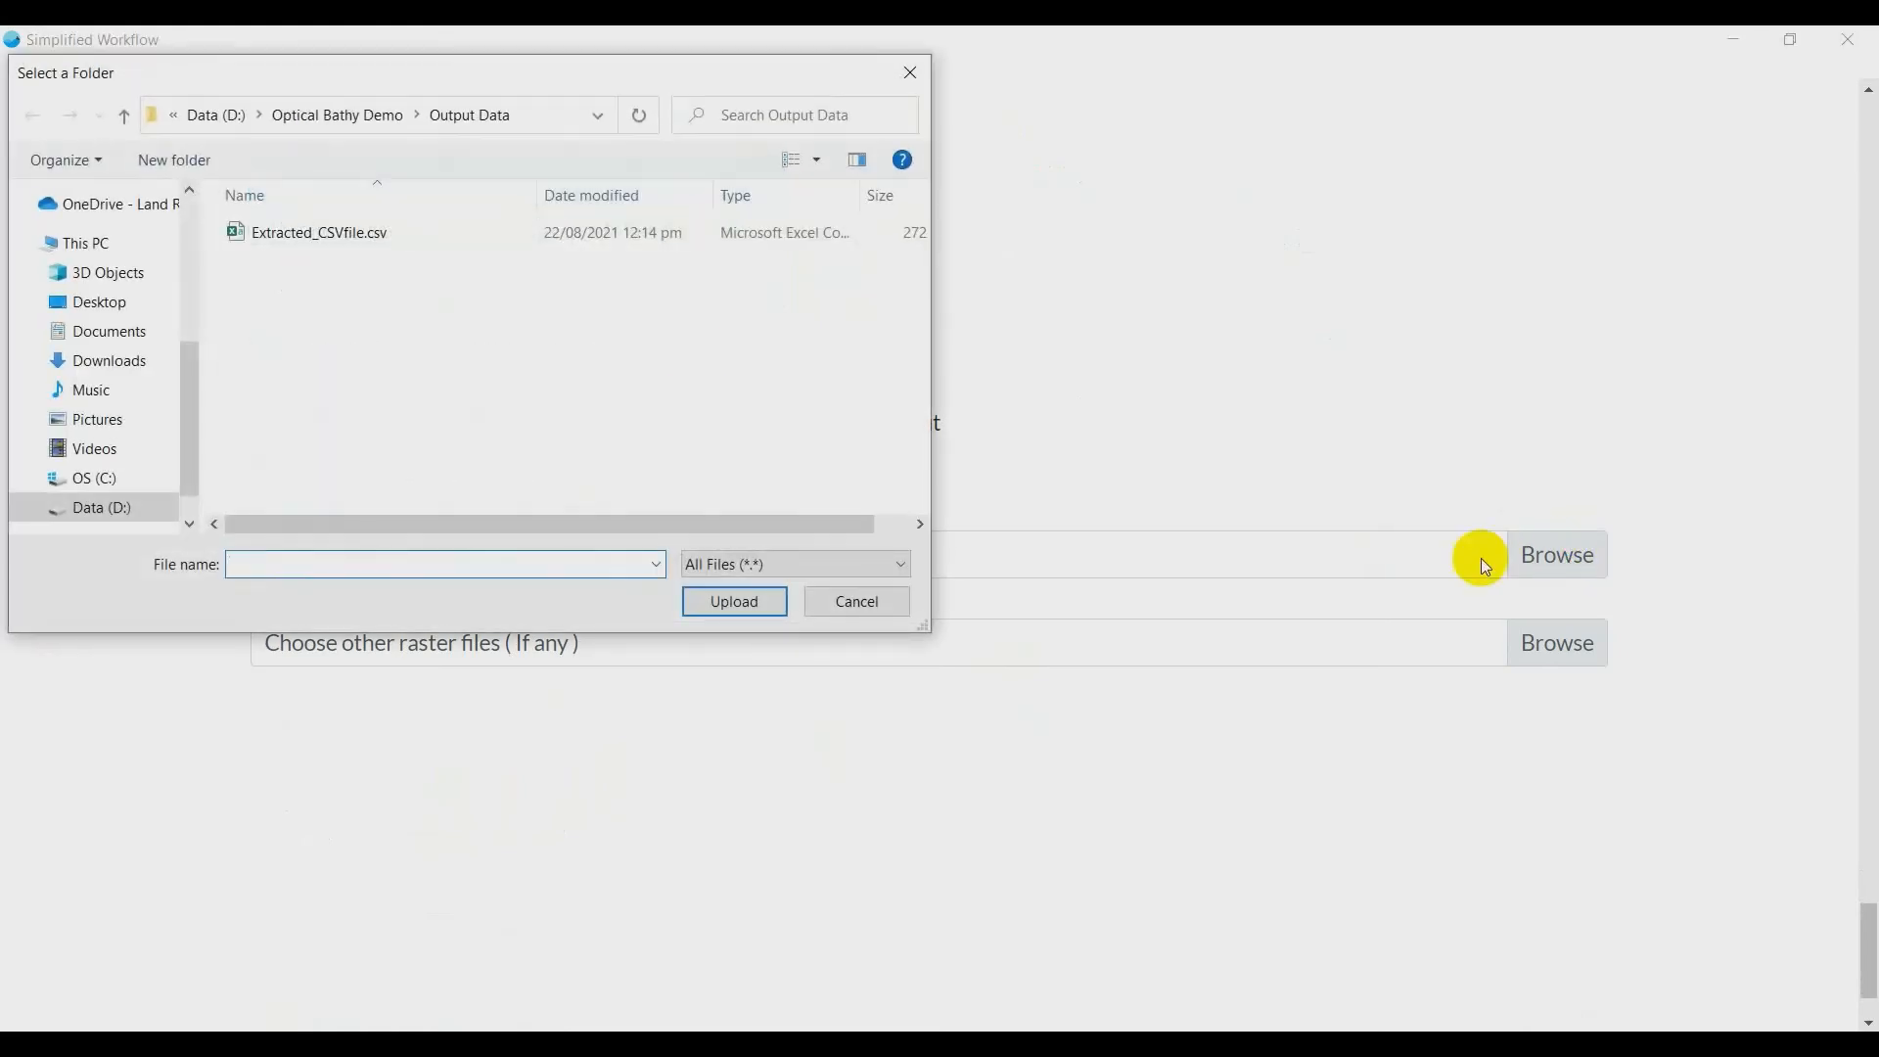
{"action": "left_click", "coordinate": [372, 115]}
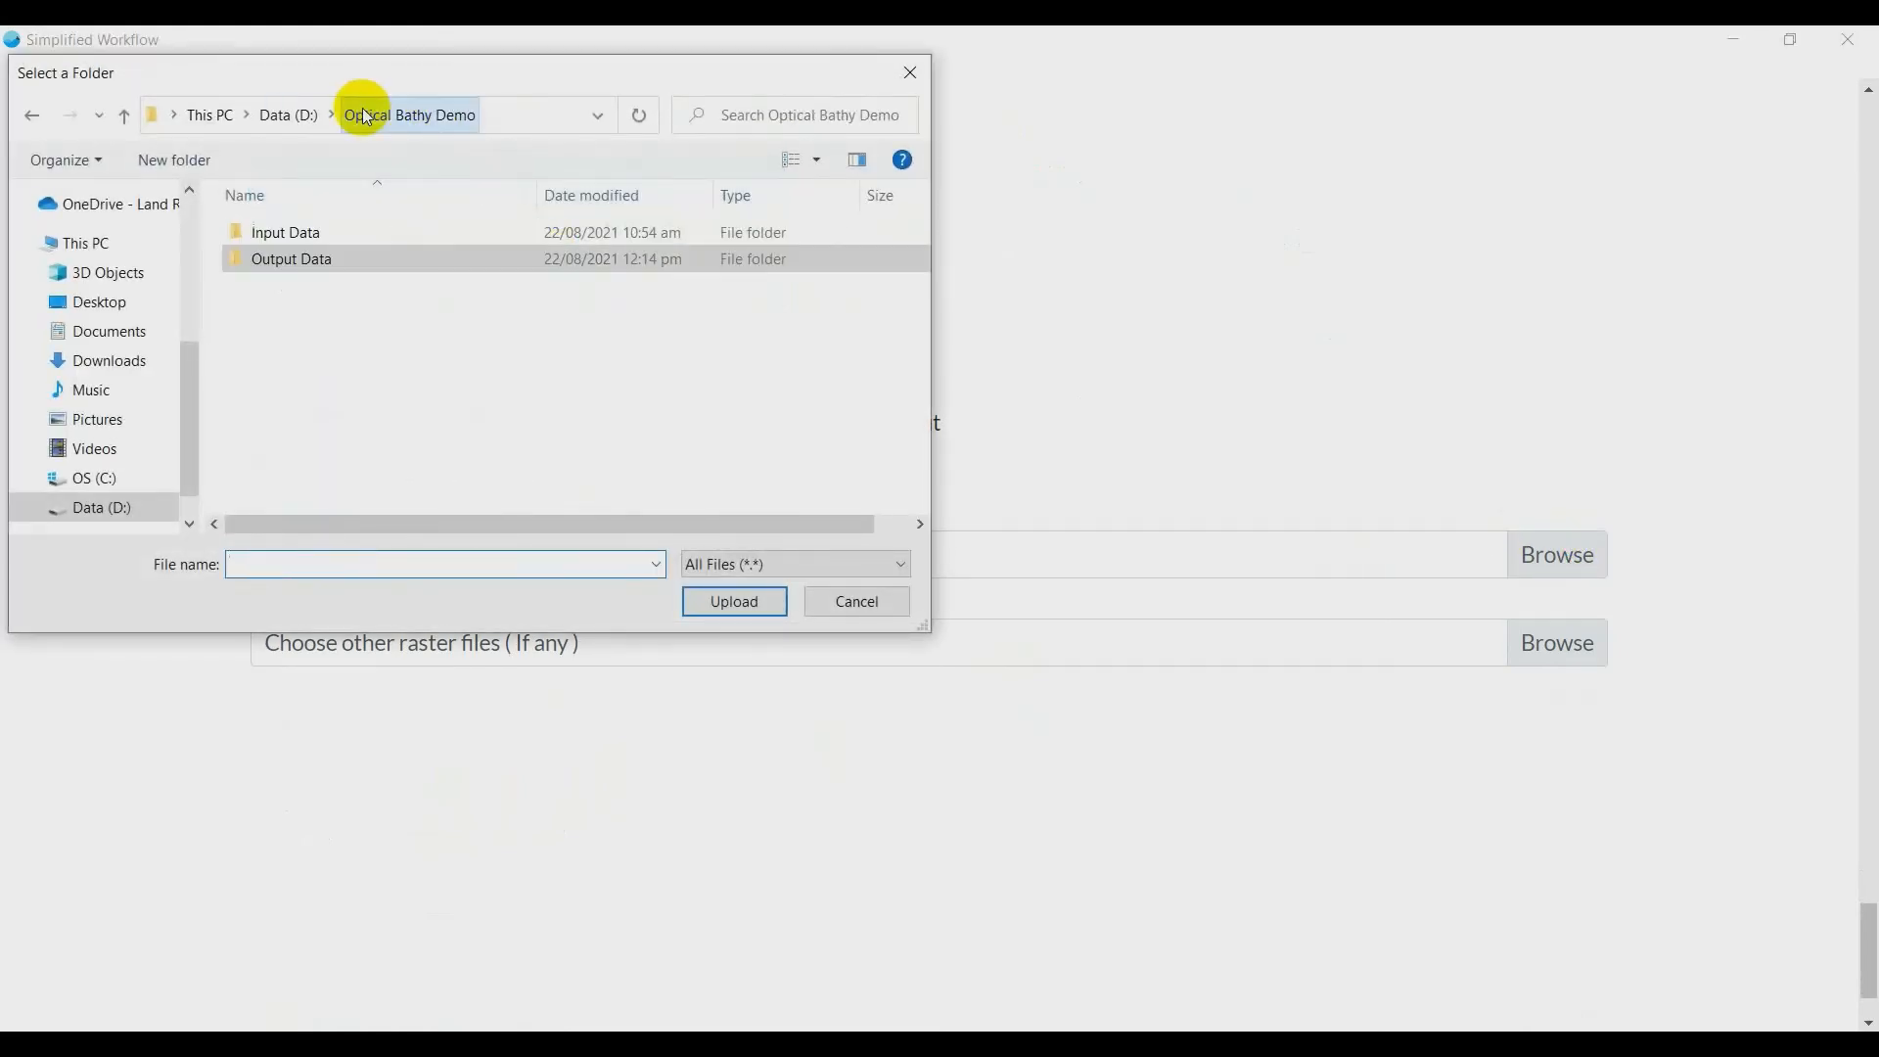
{"action": "double_click", "coordinate": [305, 232]}
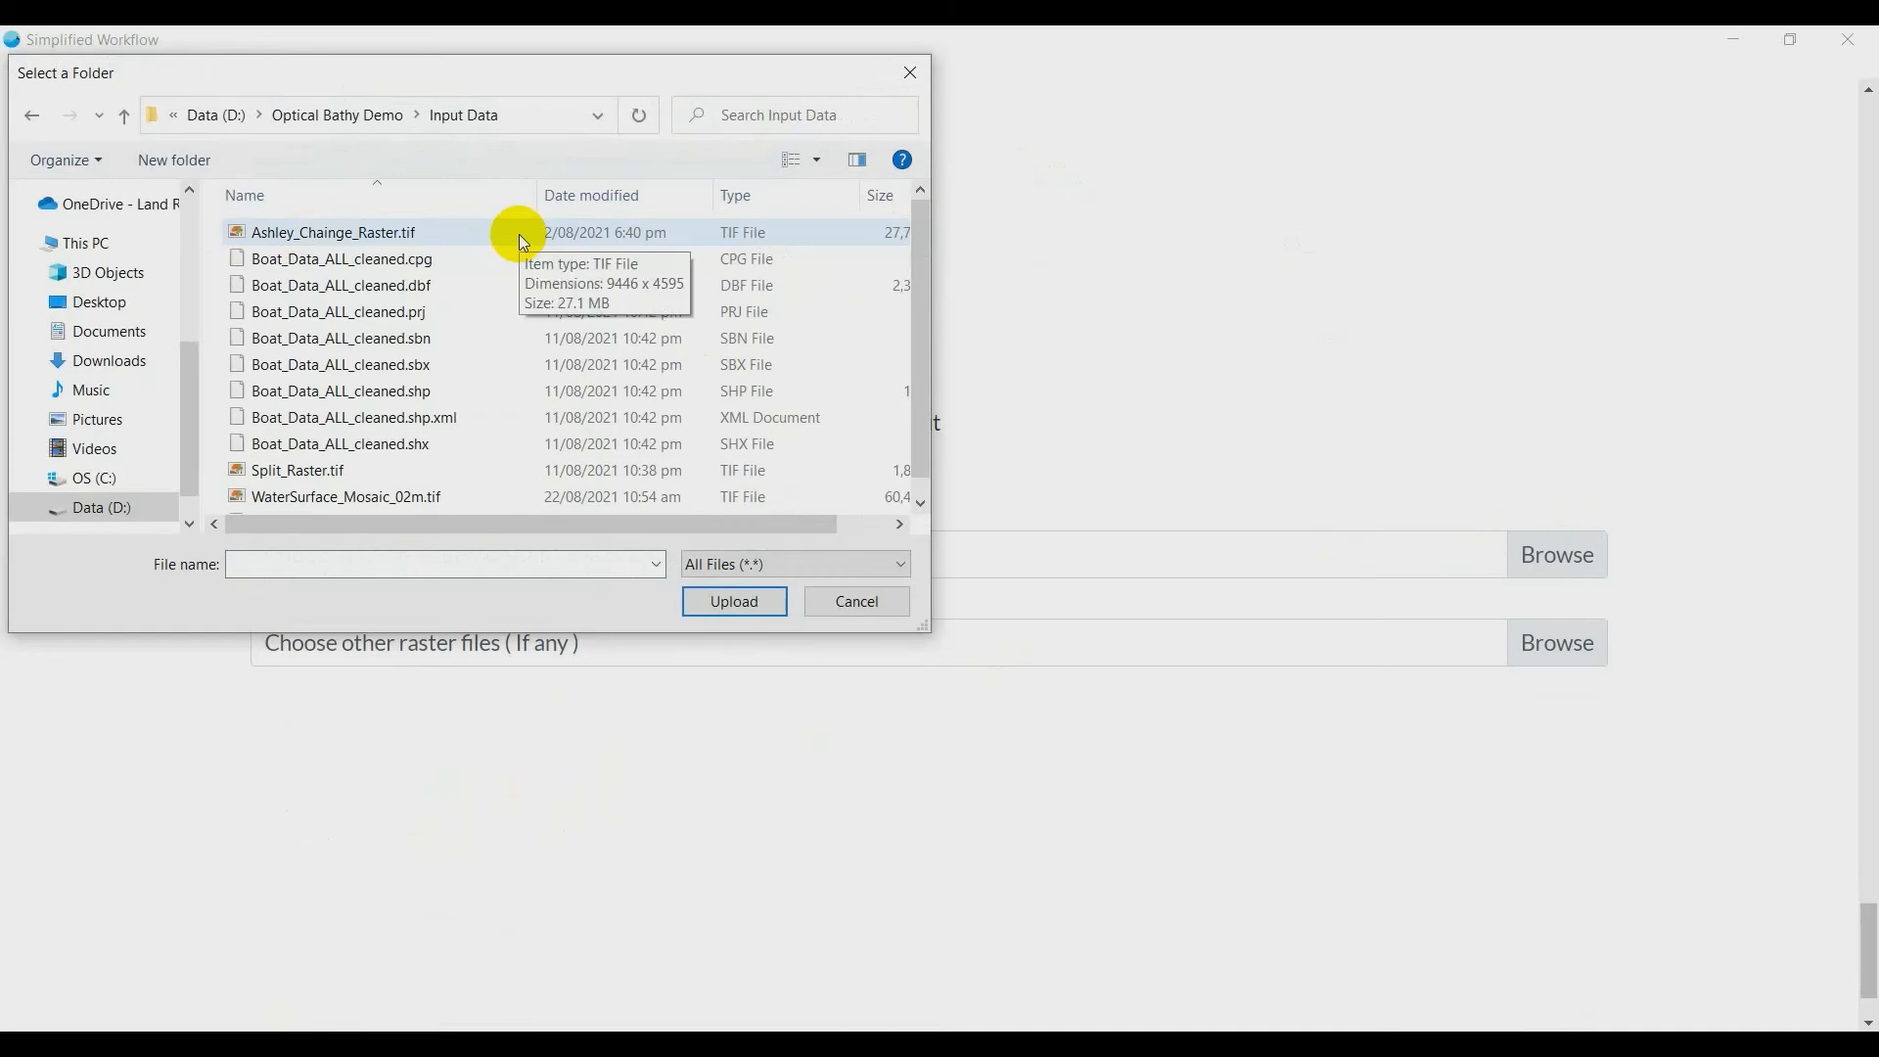
{"action": "left_click", "coordinate": [373, 496]}
{"action": "left_click", "coordinate": [734, 600]}
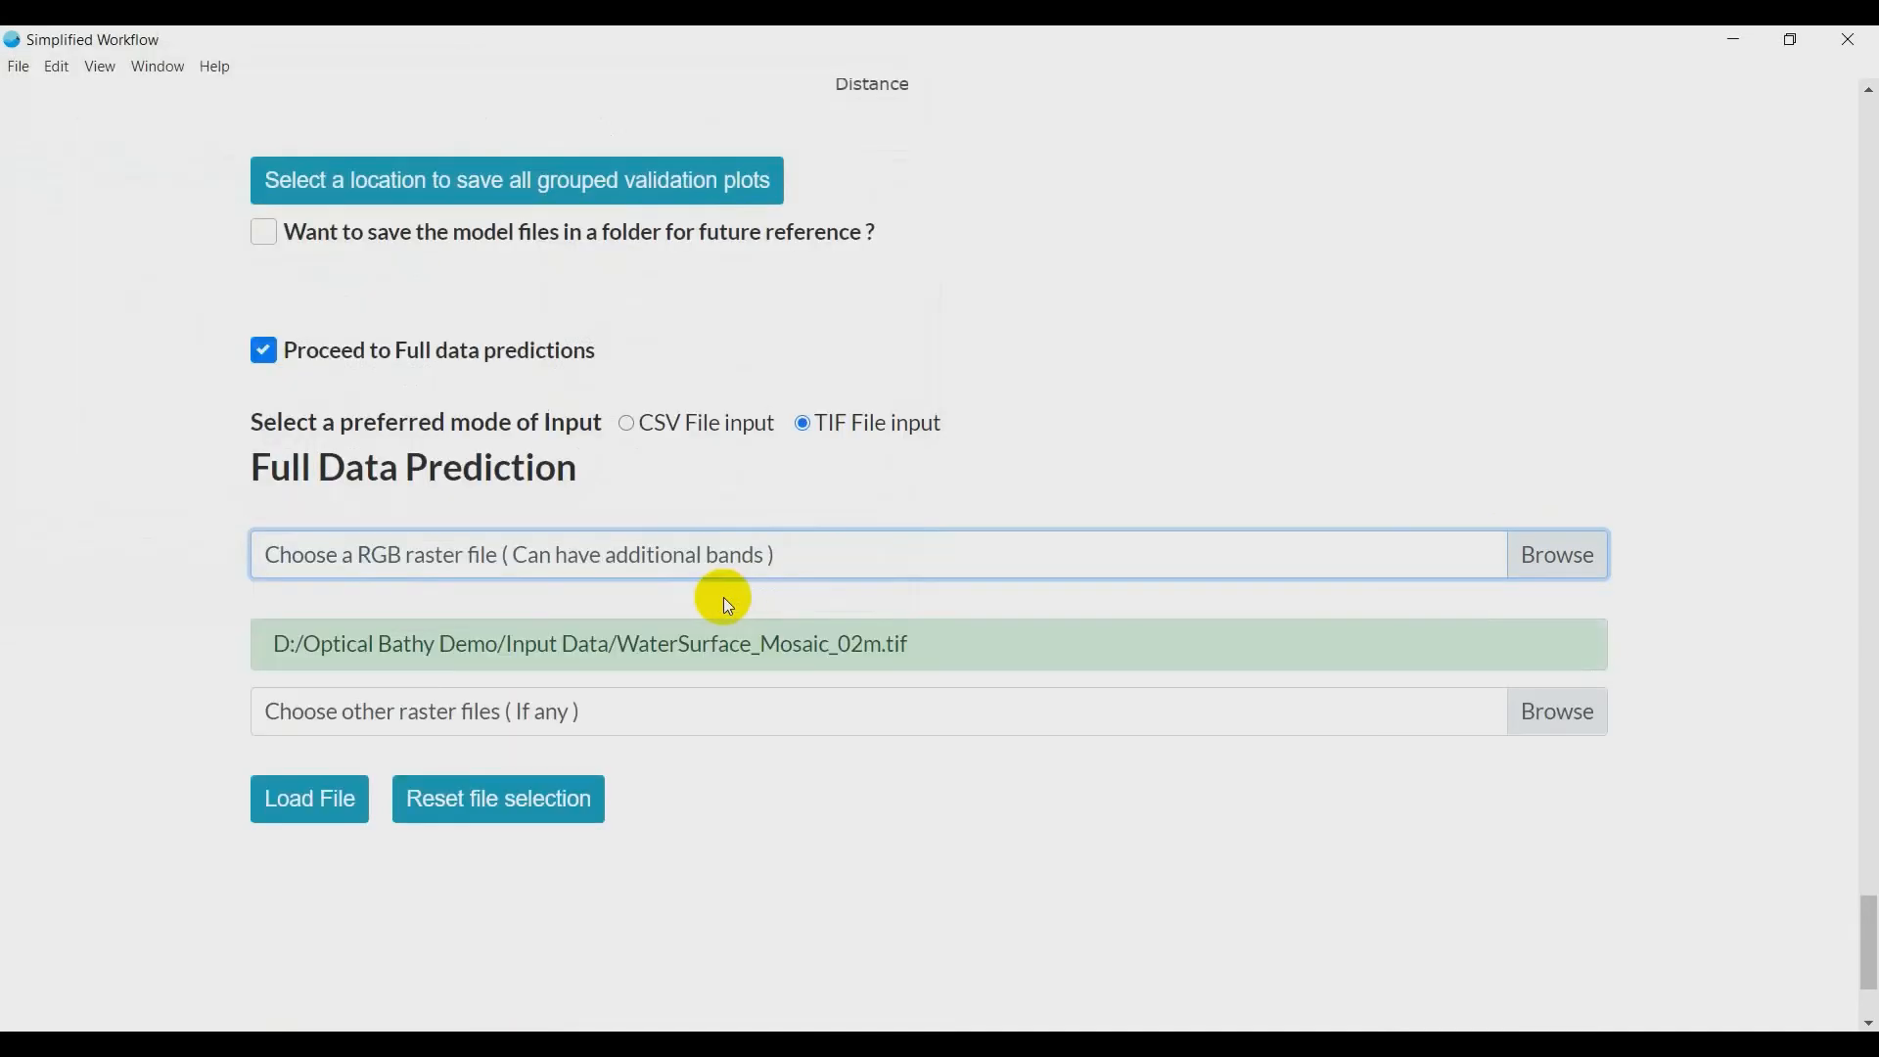
- Choose Ashley_Chainge_Raster.tif and Split_Raster.tif as the other raster files and load all selected rasters
{"action": "left_click", "coordinate": [1574, 706]}
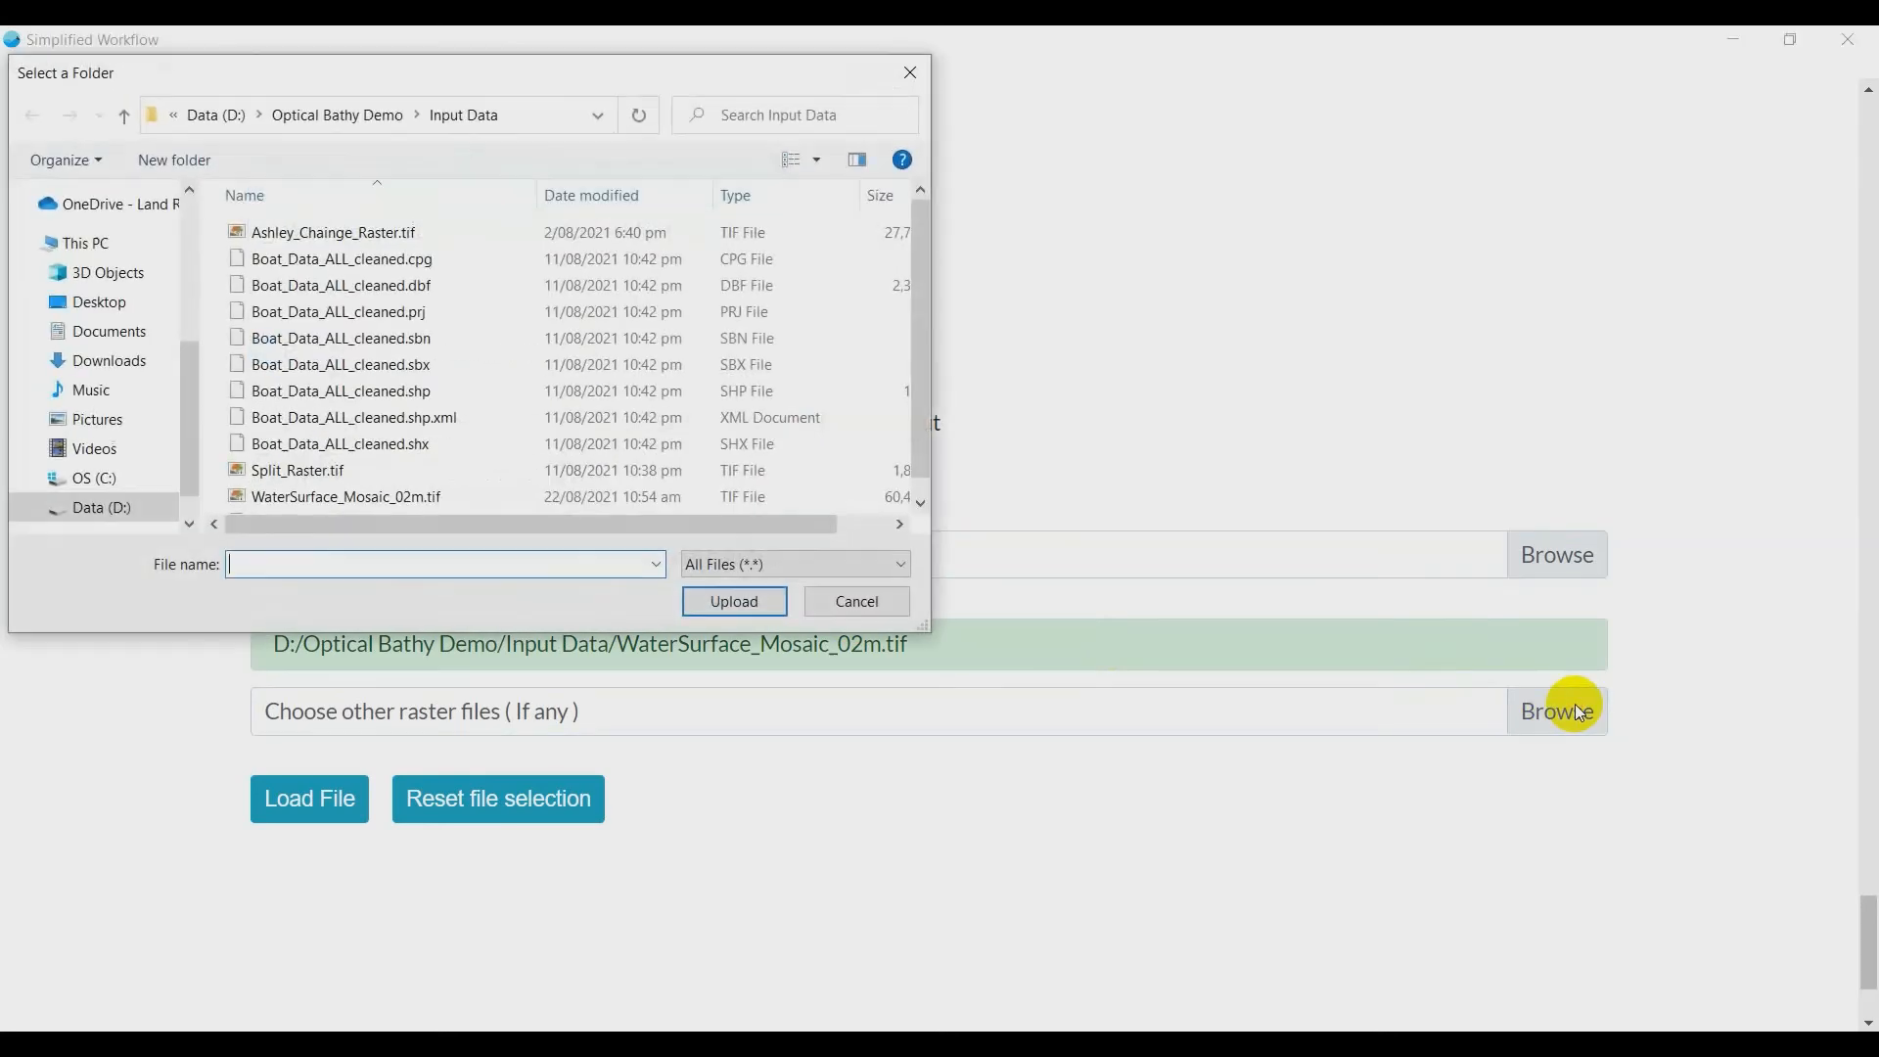
{"action": "left_click", "coordinate": [469, 235]}
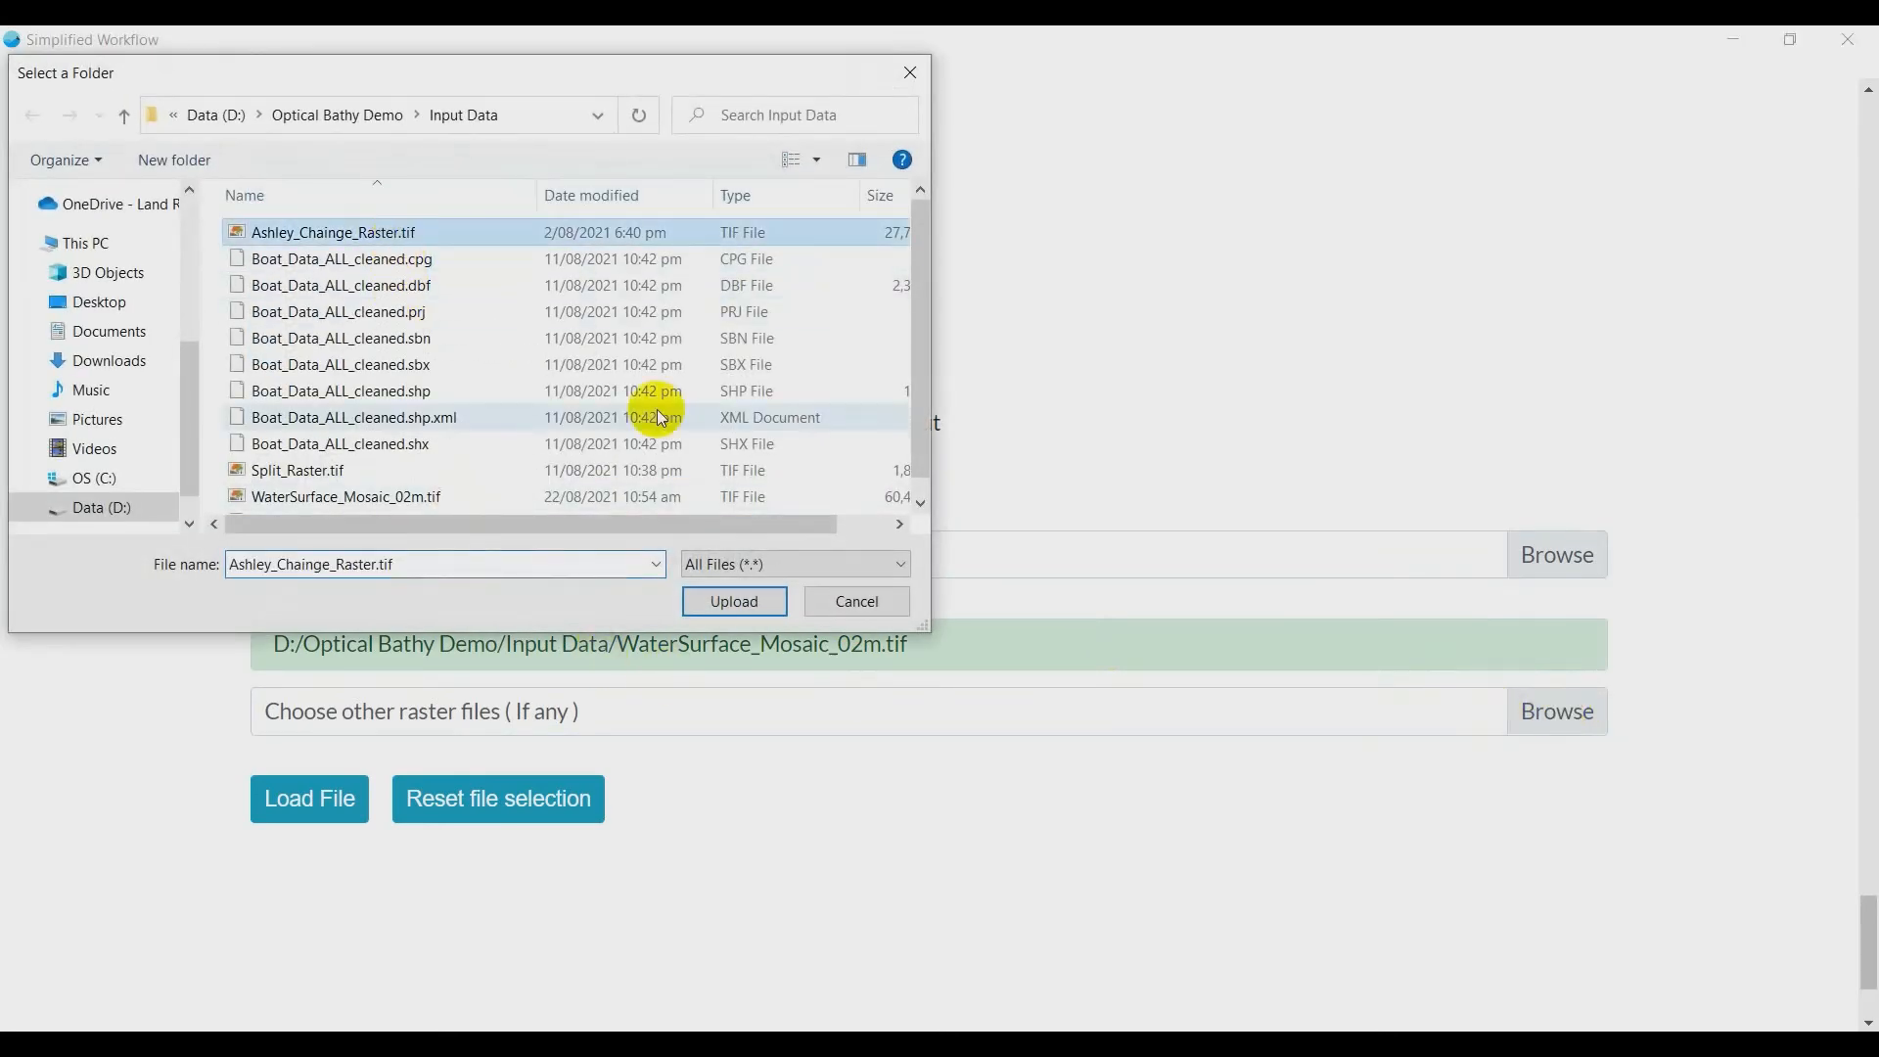
{"action": "left_click", "coordinate": [734, 601]}
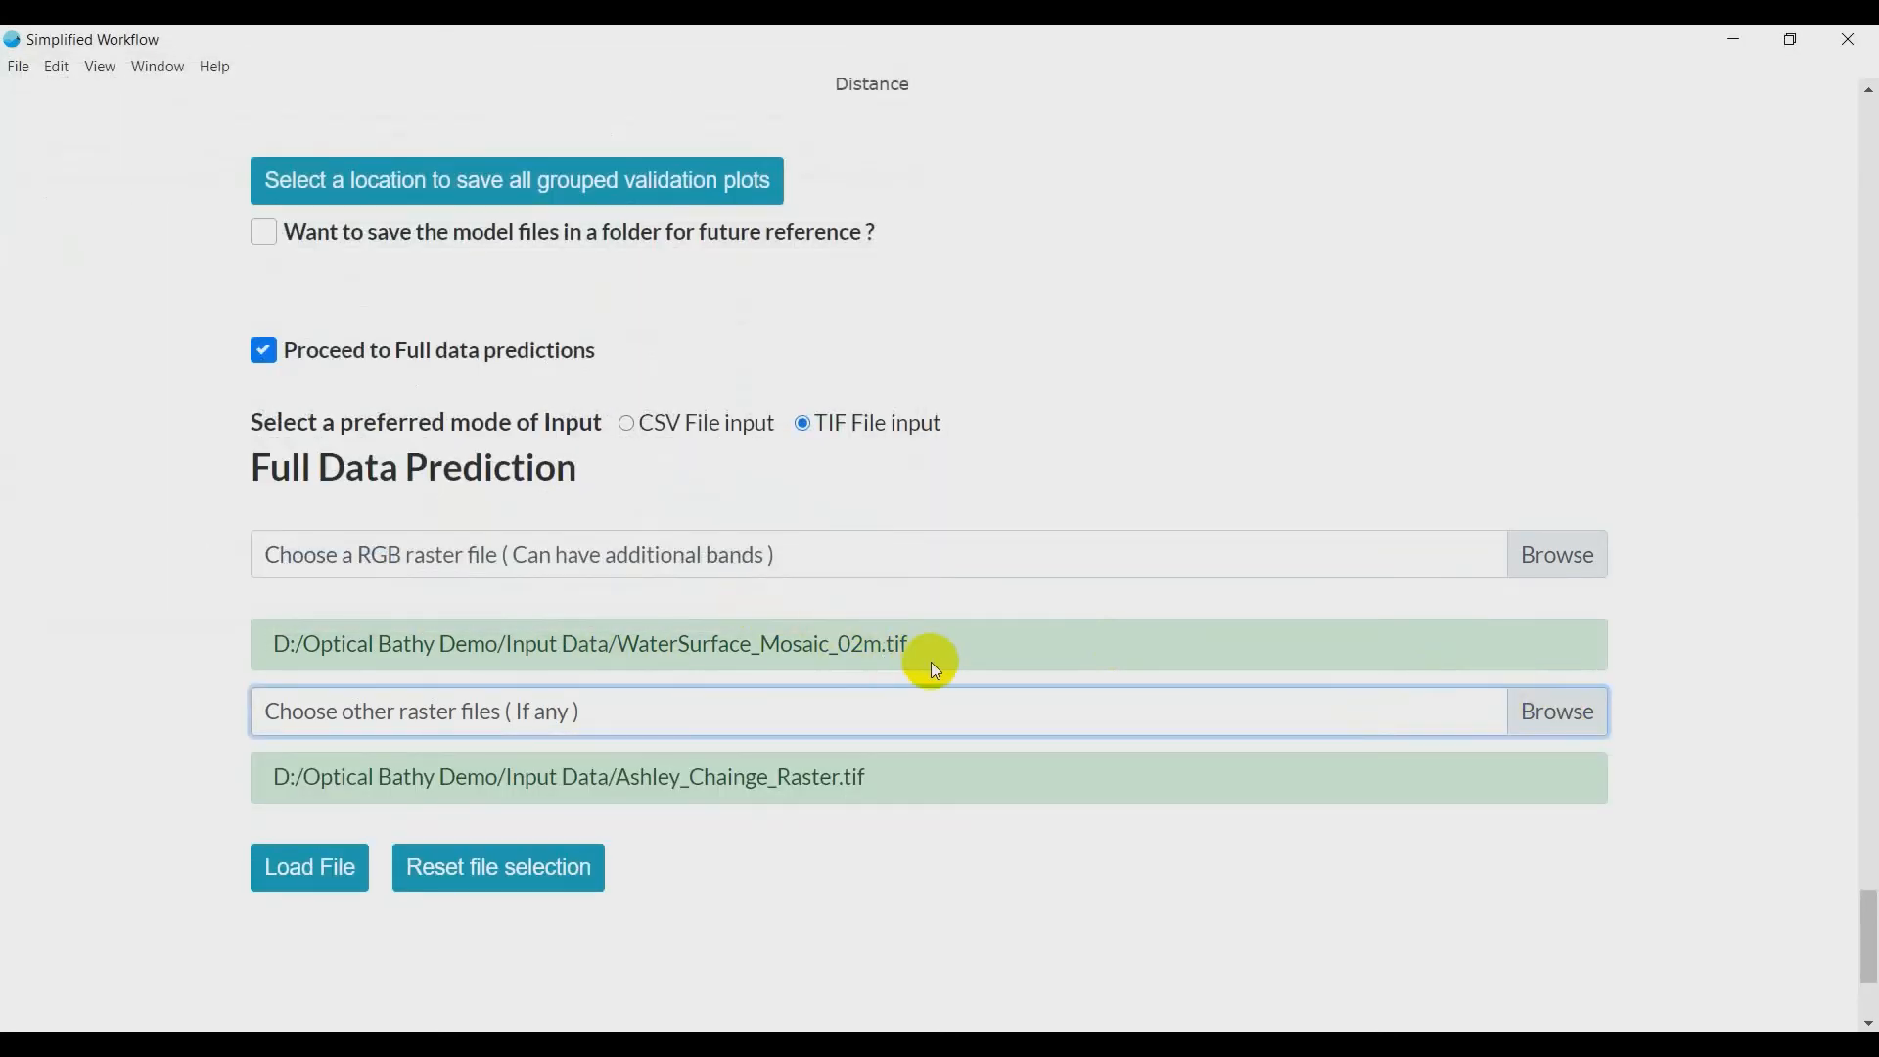
{"action": "left_click", "coordinate": [1541, 719]}
{"action": "left_click", "coordinate": [316, 472]}
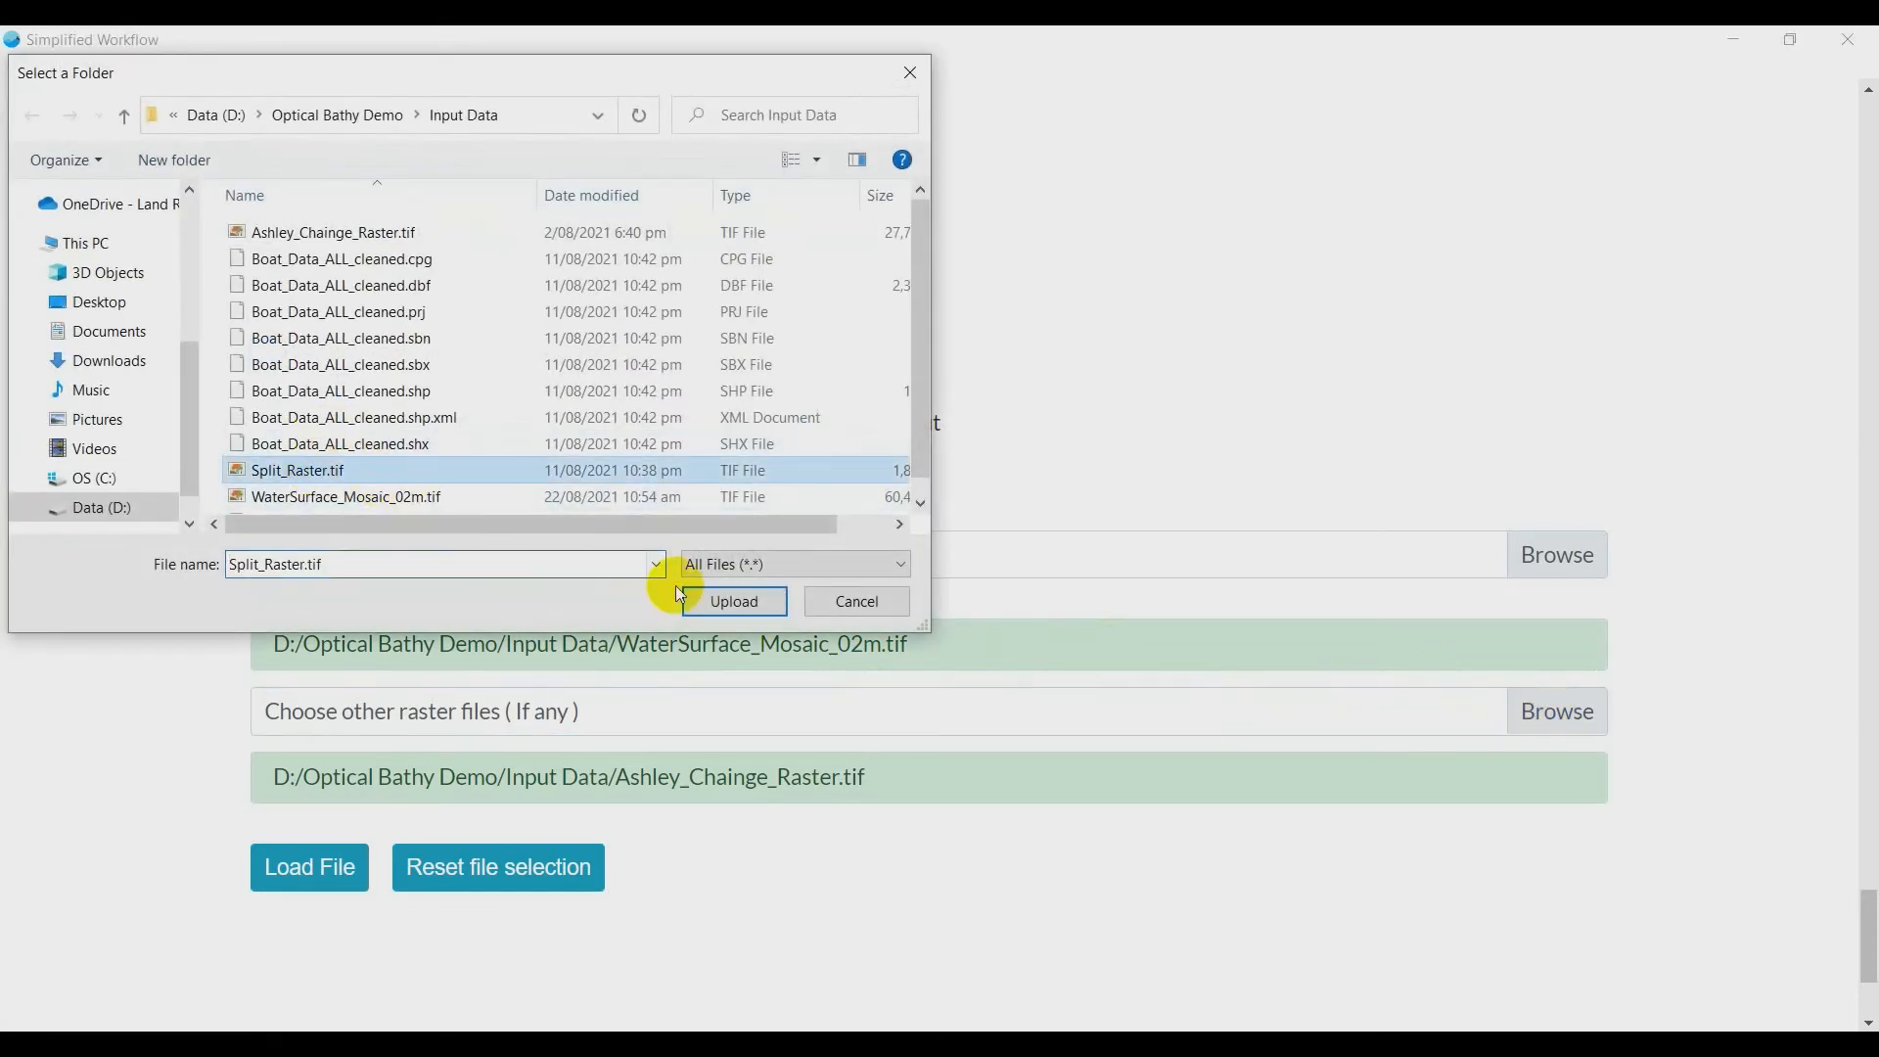
{"action": "left_click", "coordinate": [767, 605]}
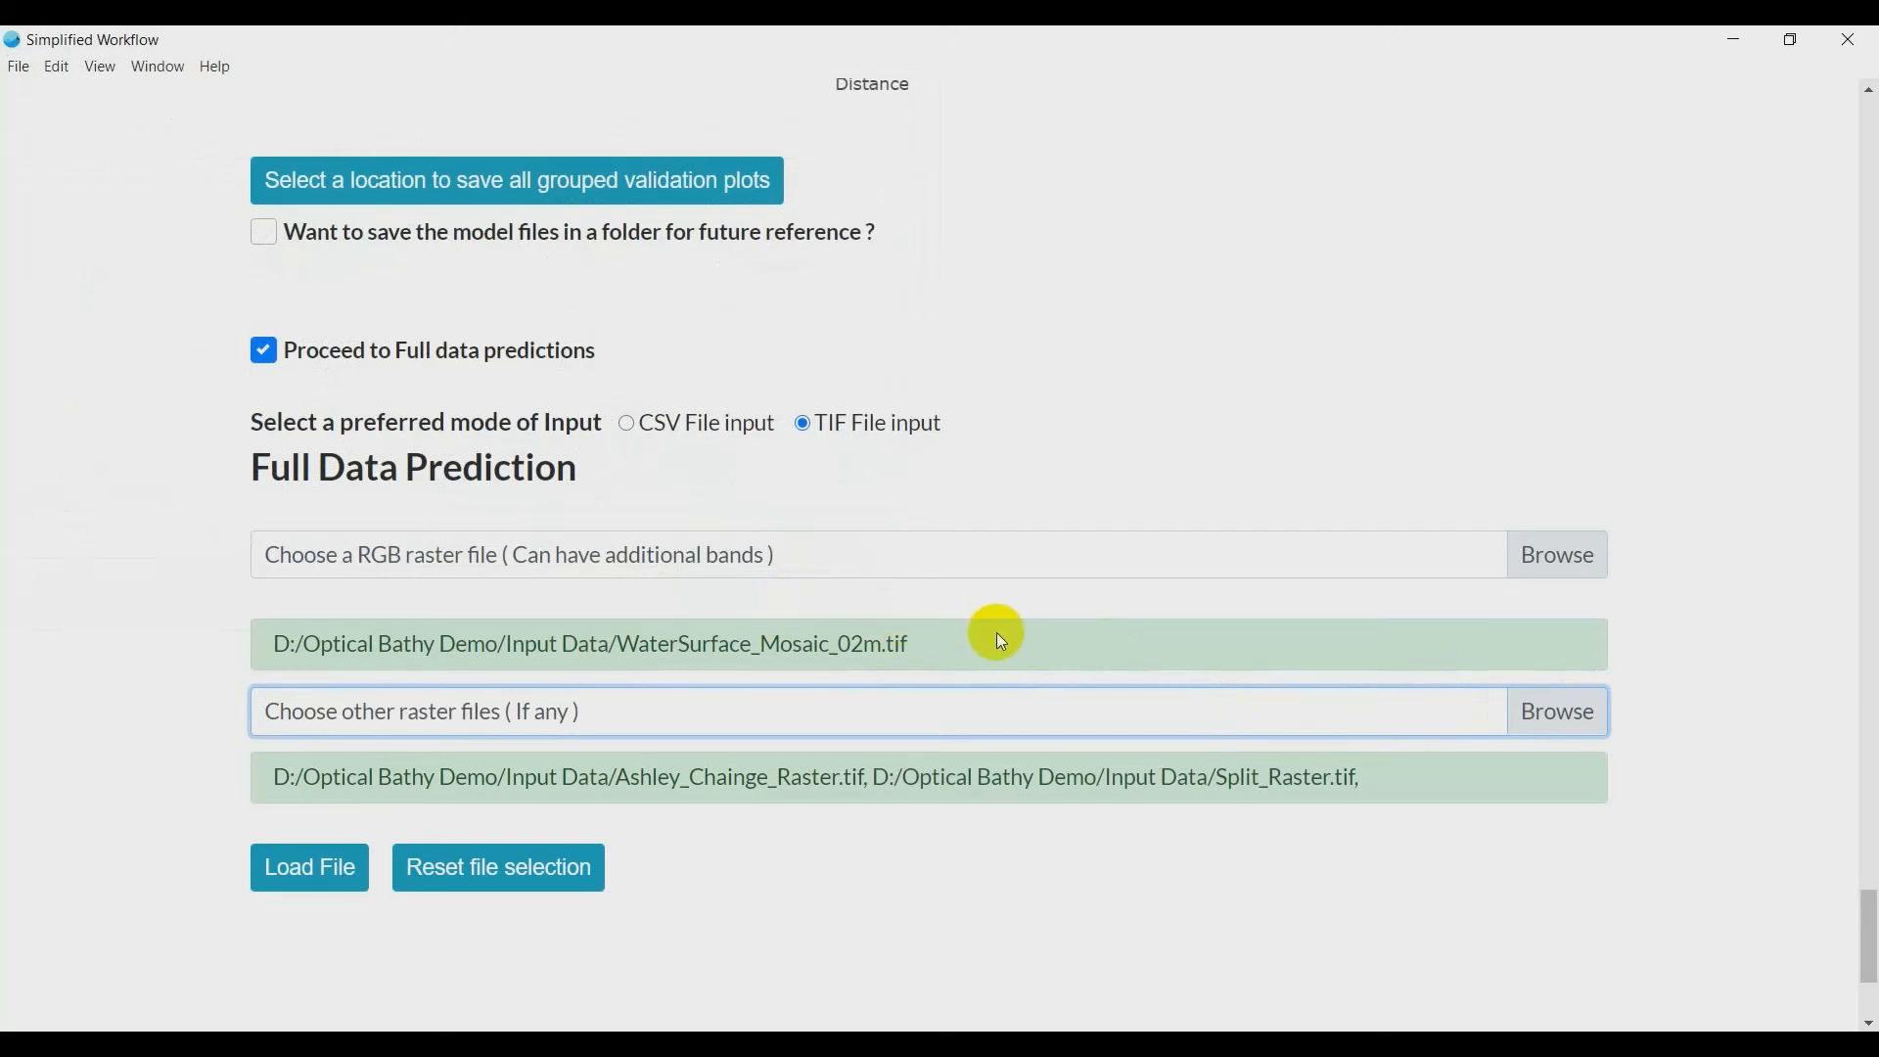
{"action": "left_click", "coordinate": [306, 864]}
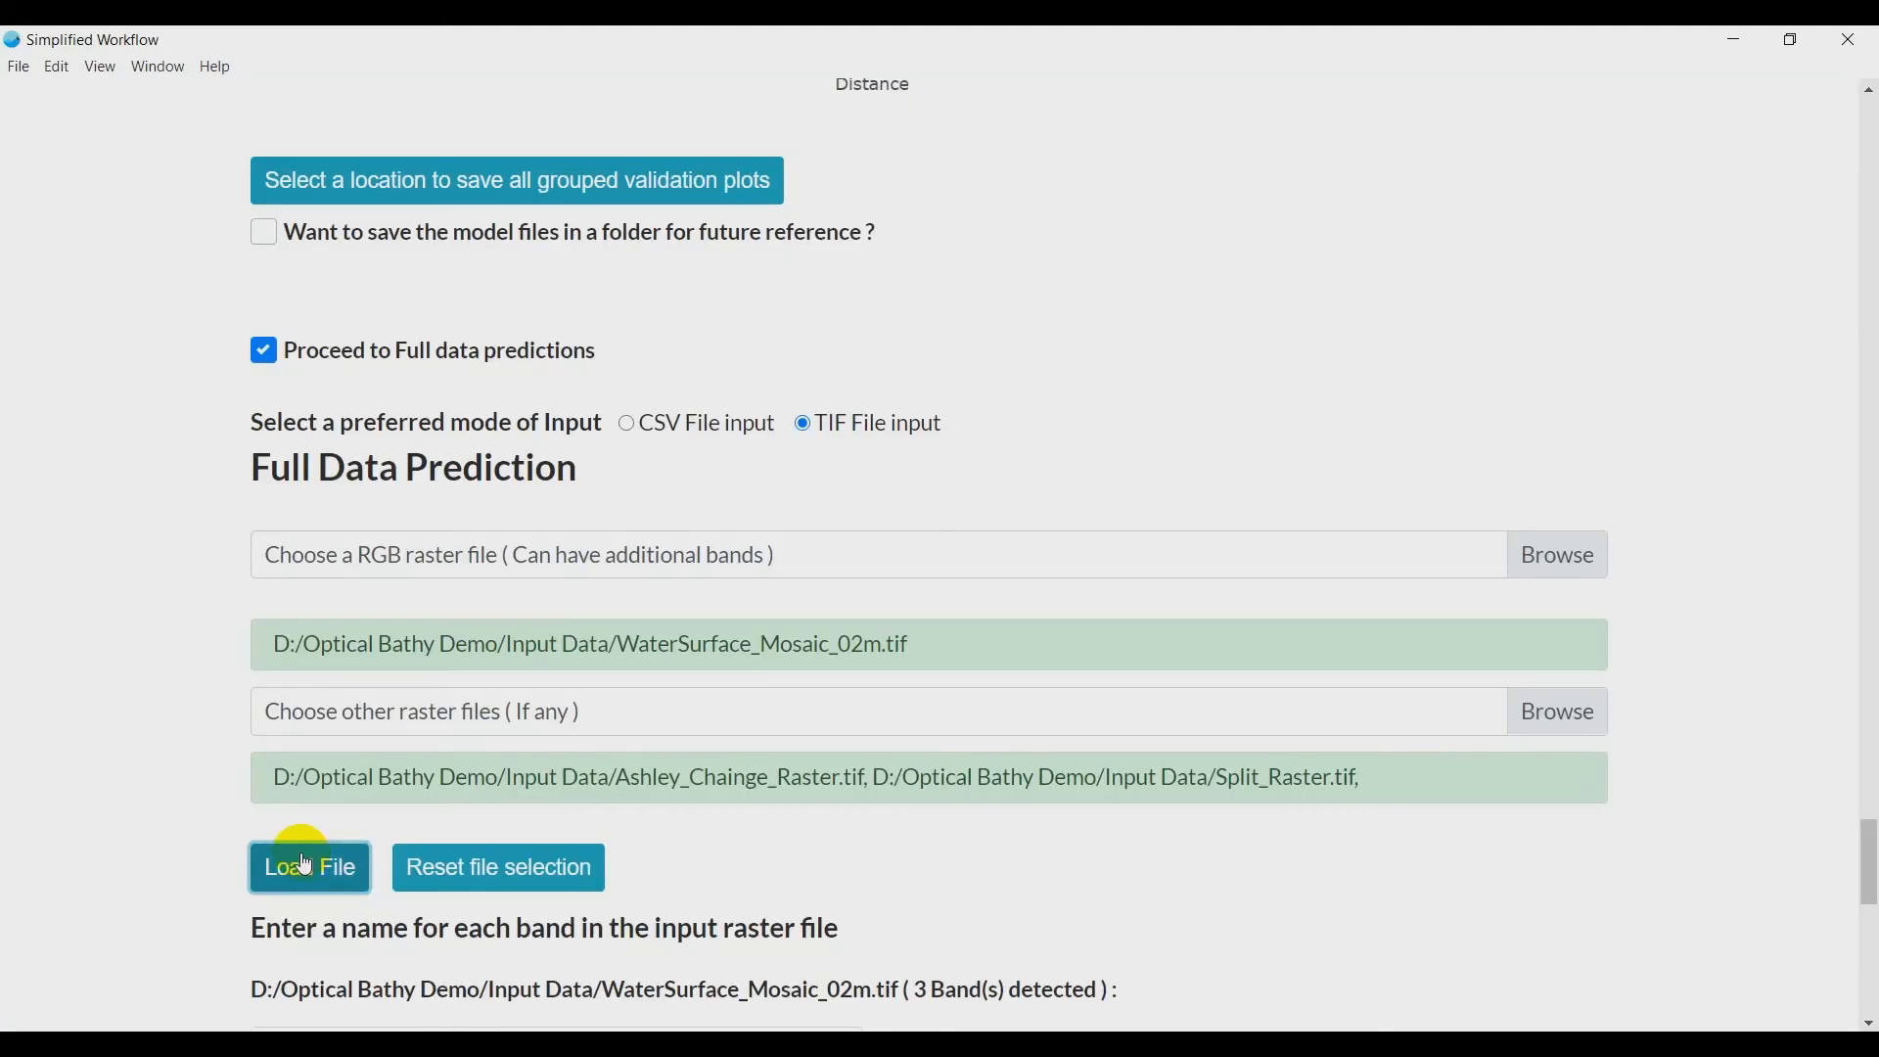
- Name the three bands of WaterSurface_Mosaic_02m.tif R, G and B
{"action": "scroll", "coordinate": [303, 864], "scroll_direction": "down", "scroll_amount": 5}
{"action": "left_click", "coordinate": [362, 563]}
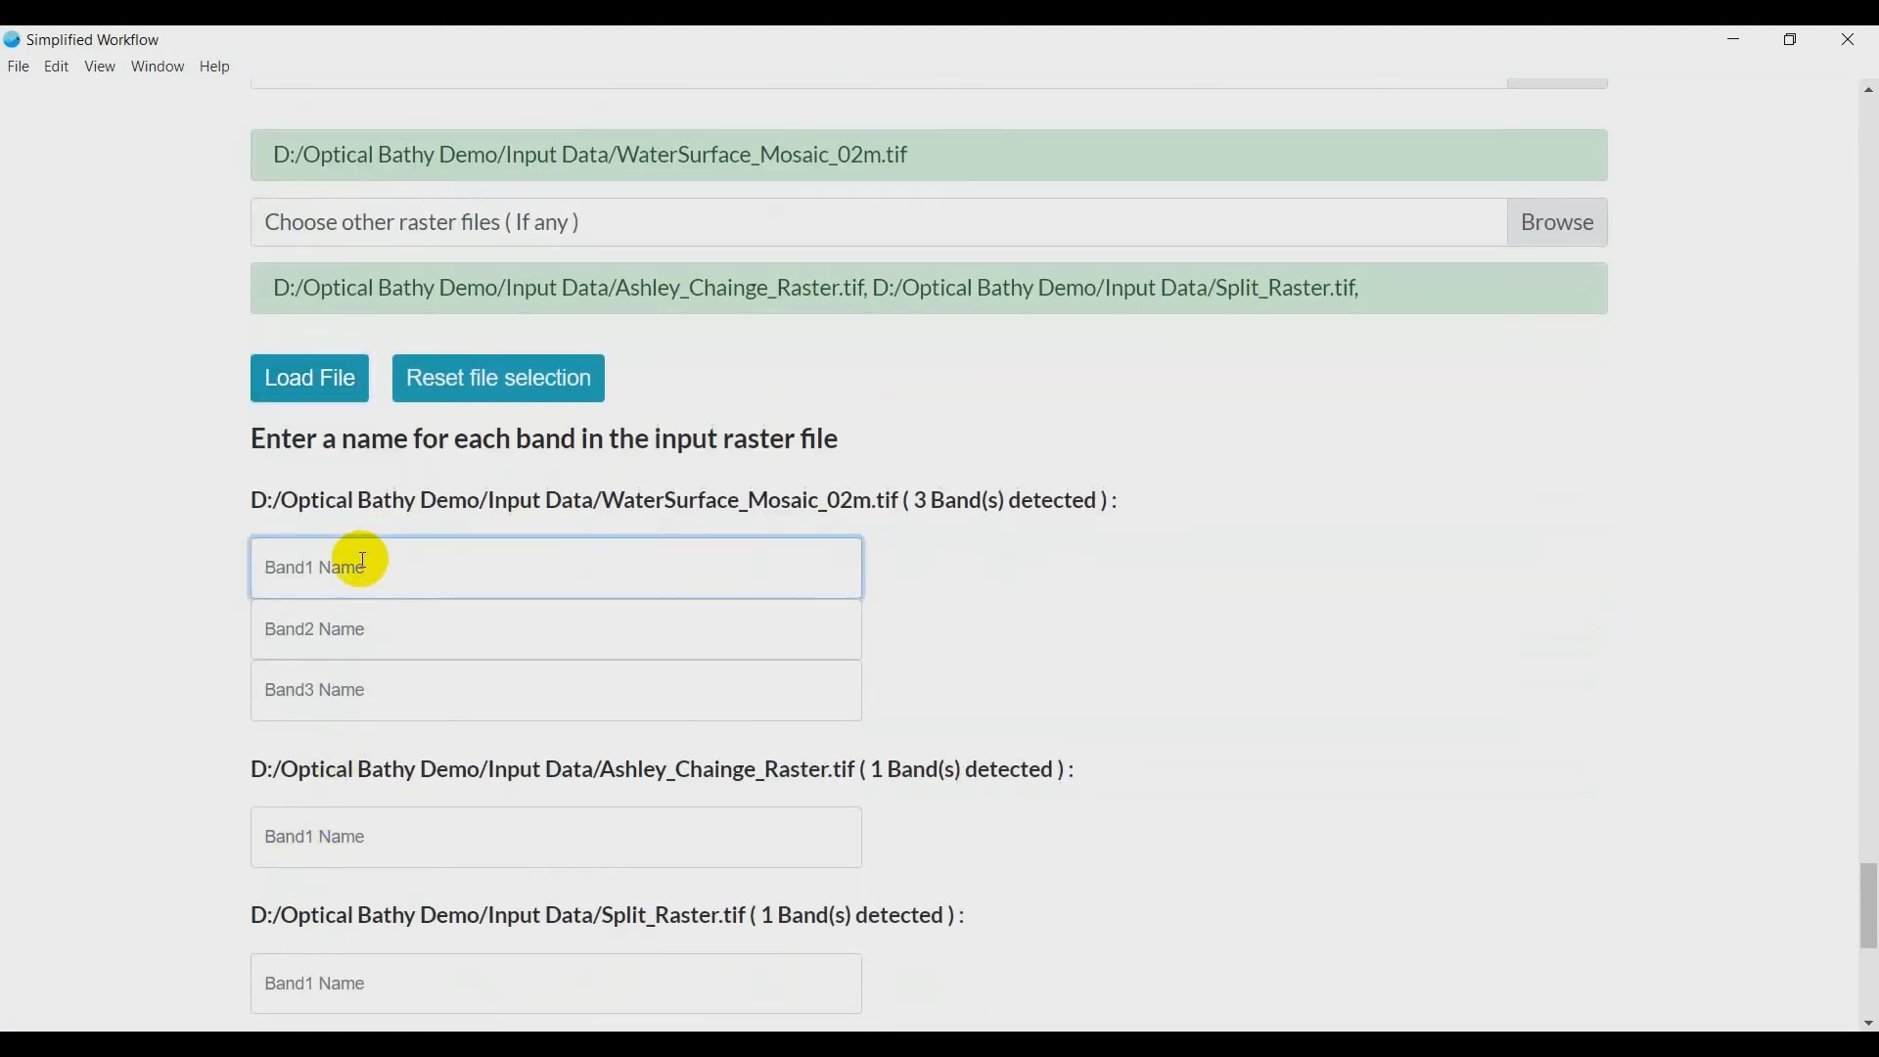
{"action": "type", "text": "R"}
{"action": "left_click", "coordinate": [377, 620]}
{"action": "type", "text": "G"}
{"action": "left_click", "coordinate": [372, 680]}
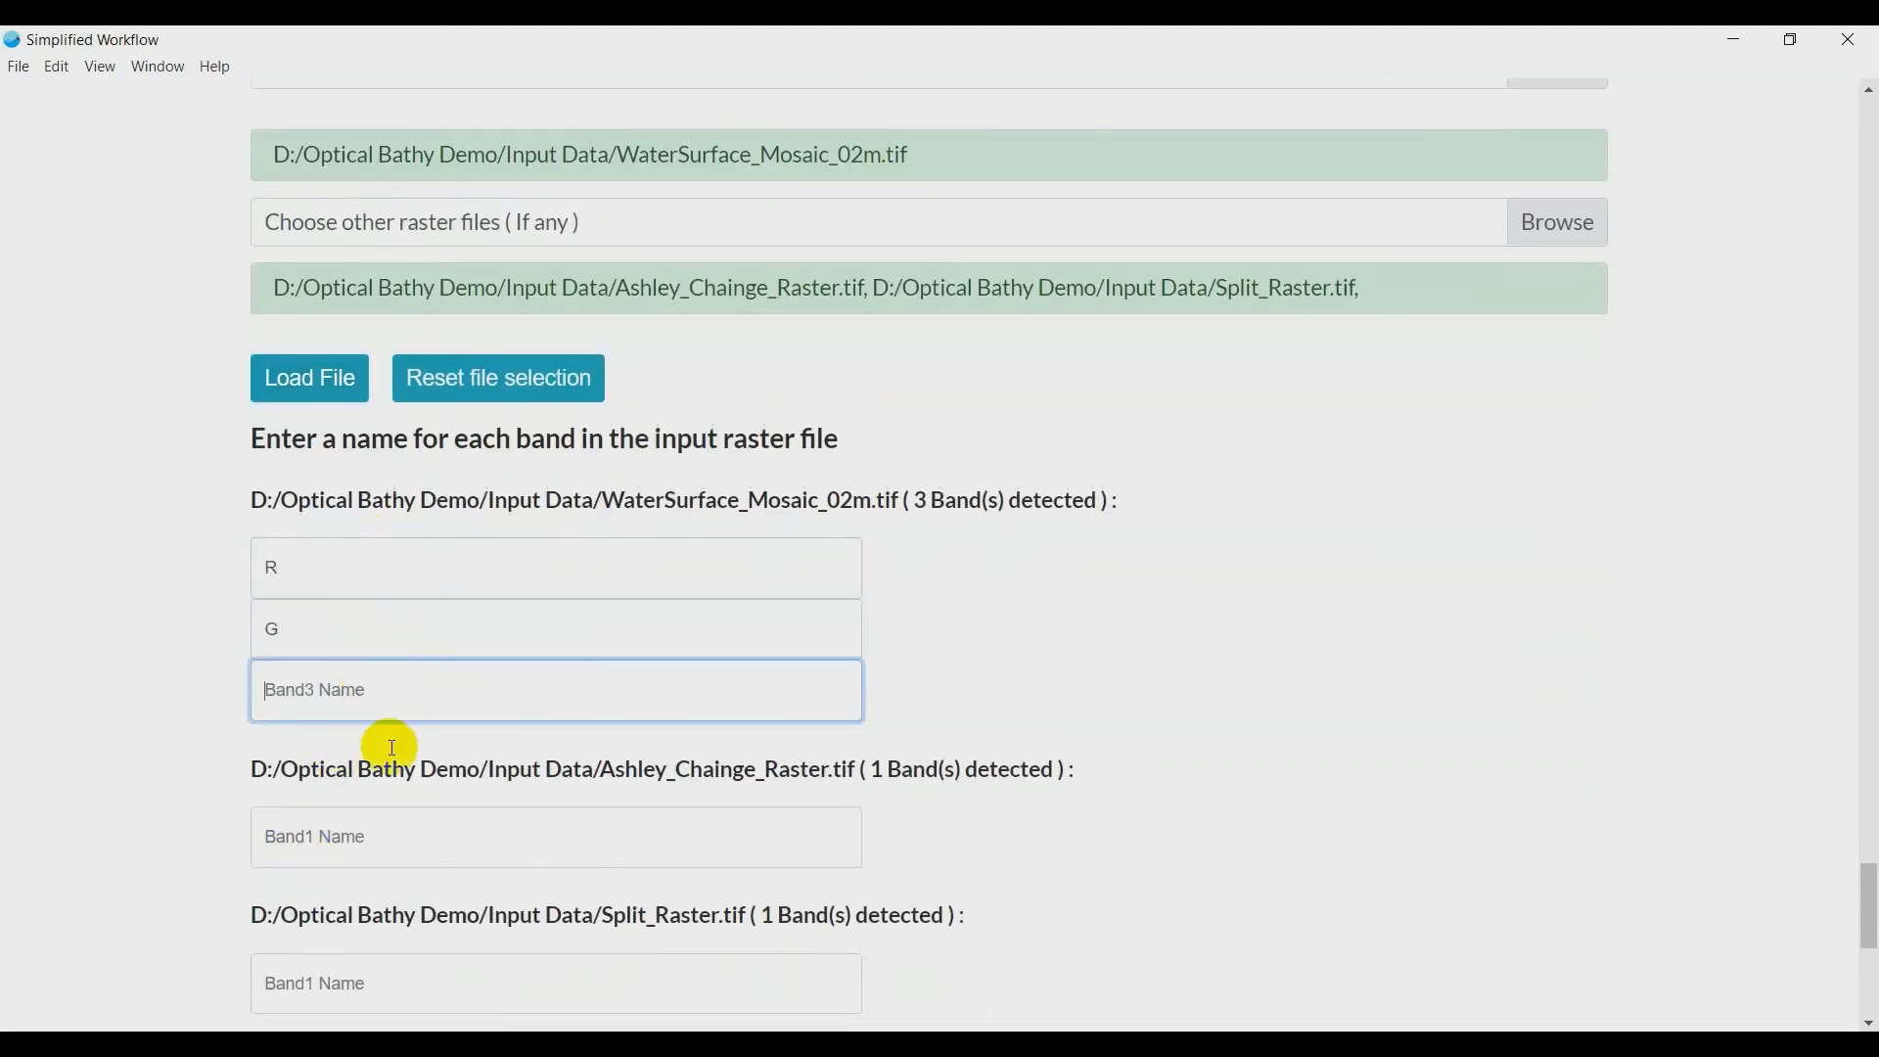
{"action": "type", "text": "B"}
- Name the Ashley_Chainge_Raster.tif band Chainage and the Split_Raster.tif band Split
{"action": "left_click", "coordinate": [412, 820]}
{"action": "type", "text": "Chainage"}
{"action": "scroll", "coordinate": [411, 827], "scroll_direction": "down", "scroll_amount": 5}
{"action": "left_click", "coordinate": [411, 738]}
{"action": "type", "text": "Split"}
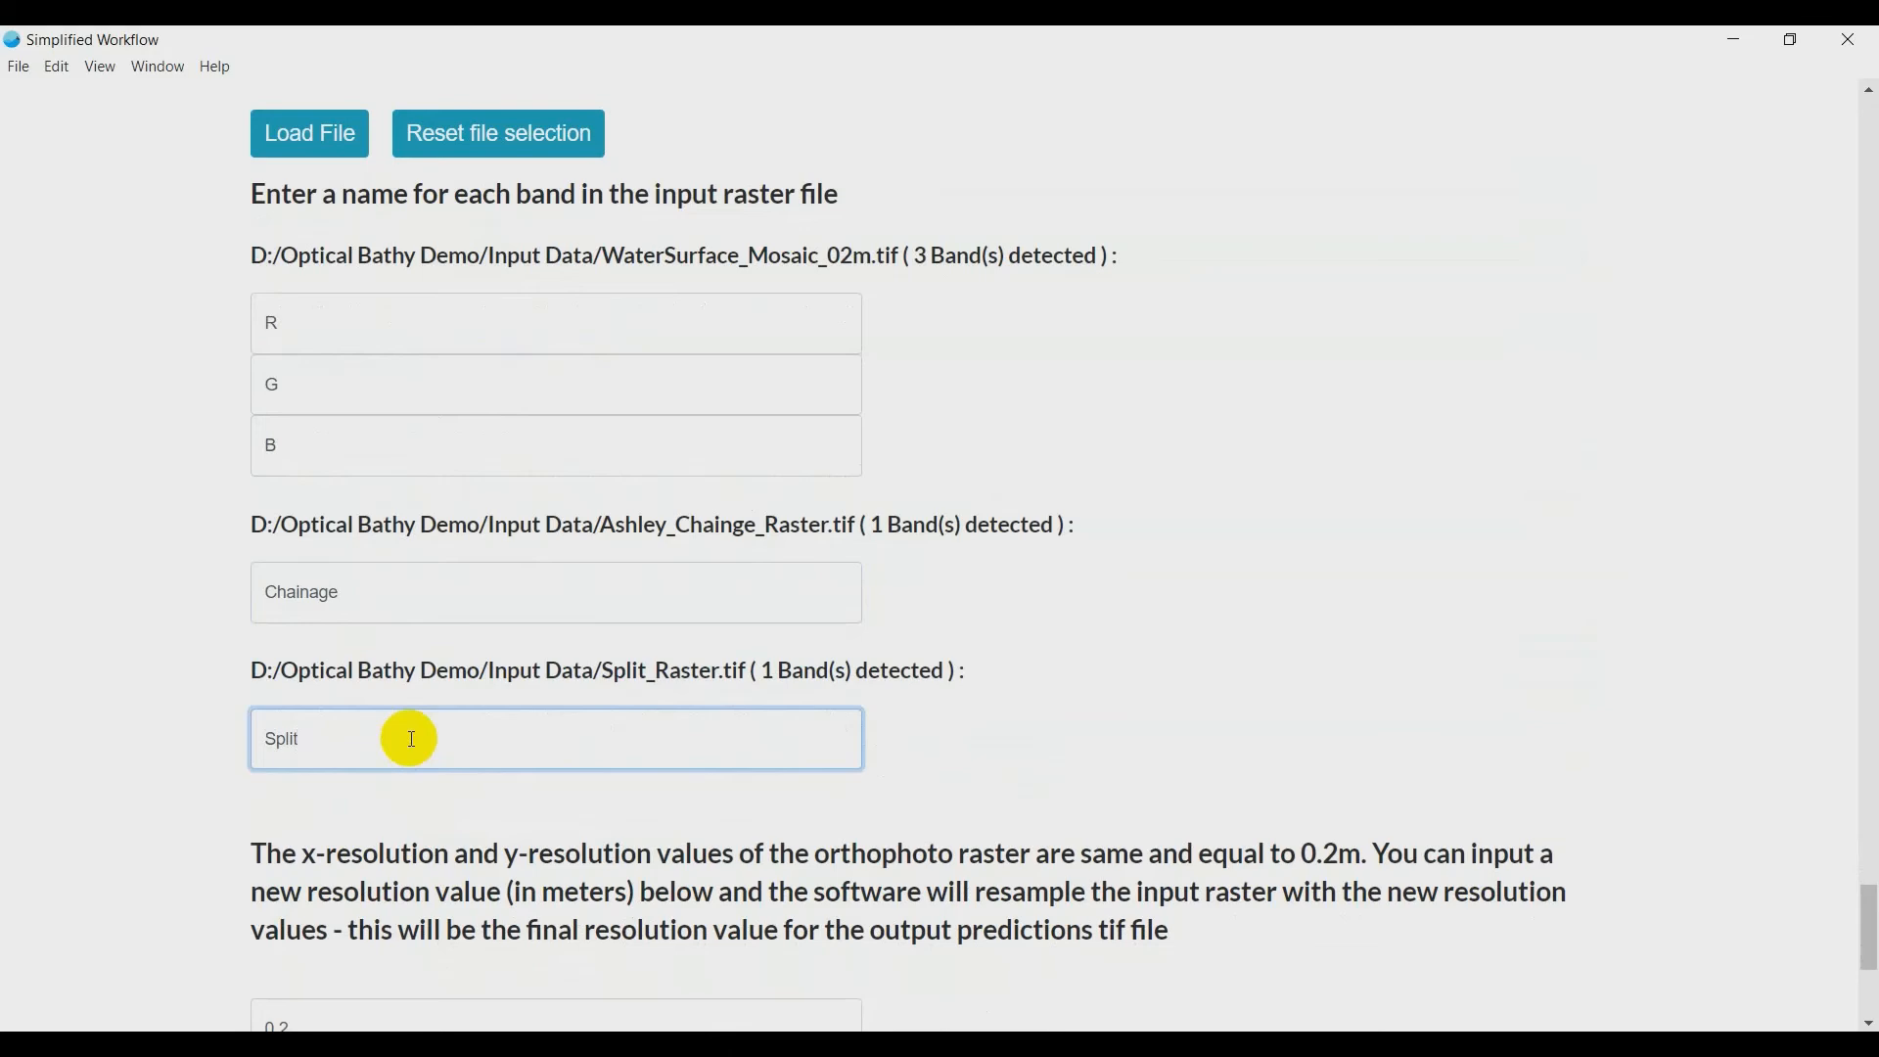
- Proceed with the 0.2 m output resolution and assign the R, G and B bands to the matching prediction features
{"action": "scroll", "coordinate": [412, 738], "scroll_direction": "down", "scroll_amount": 5}
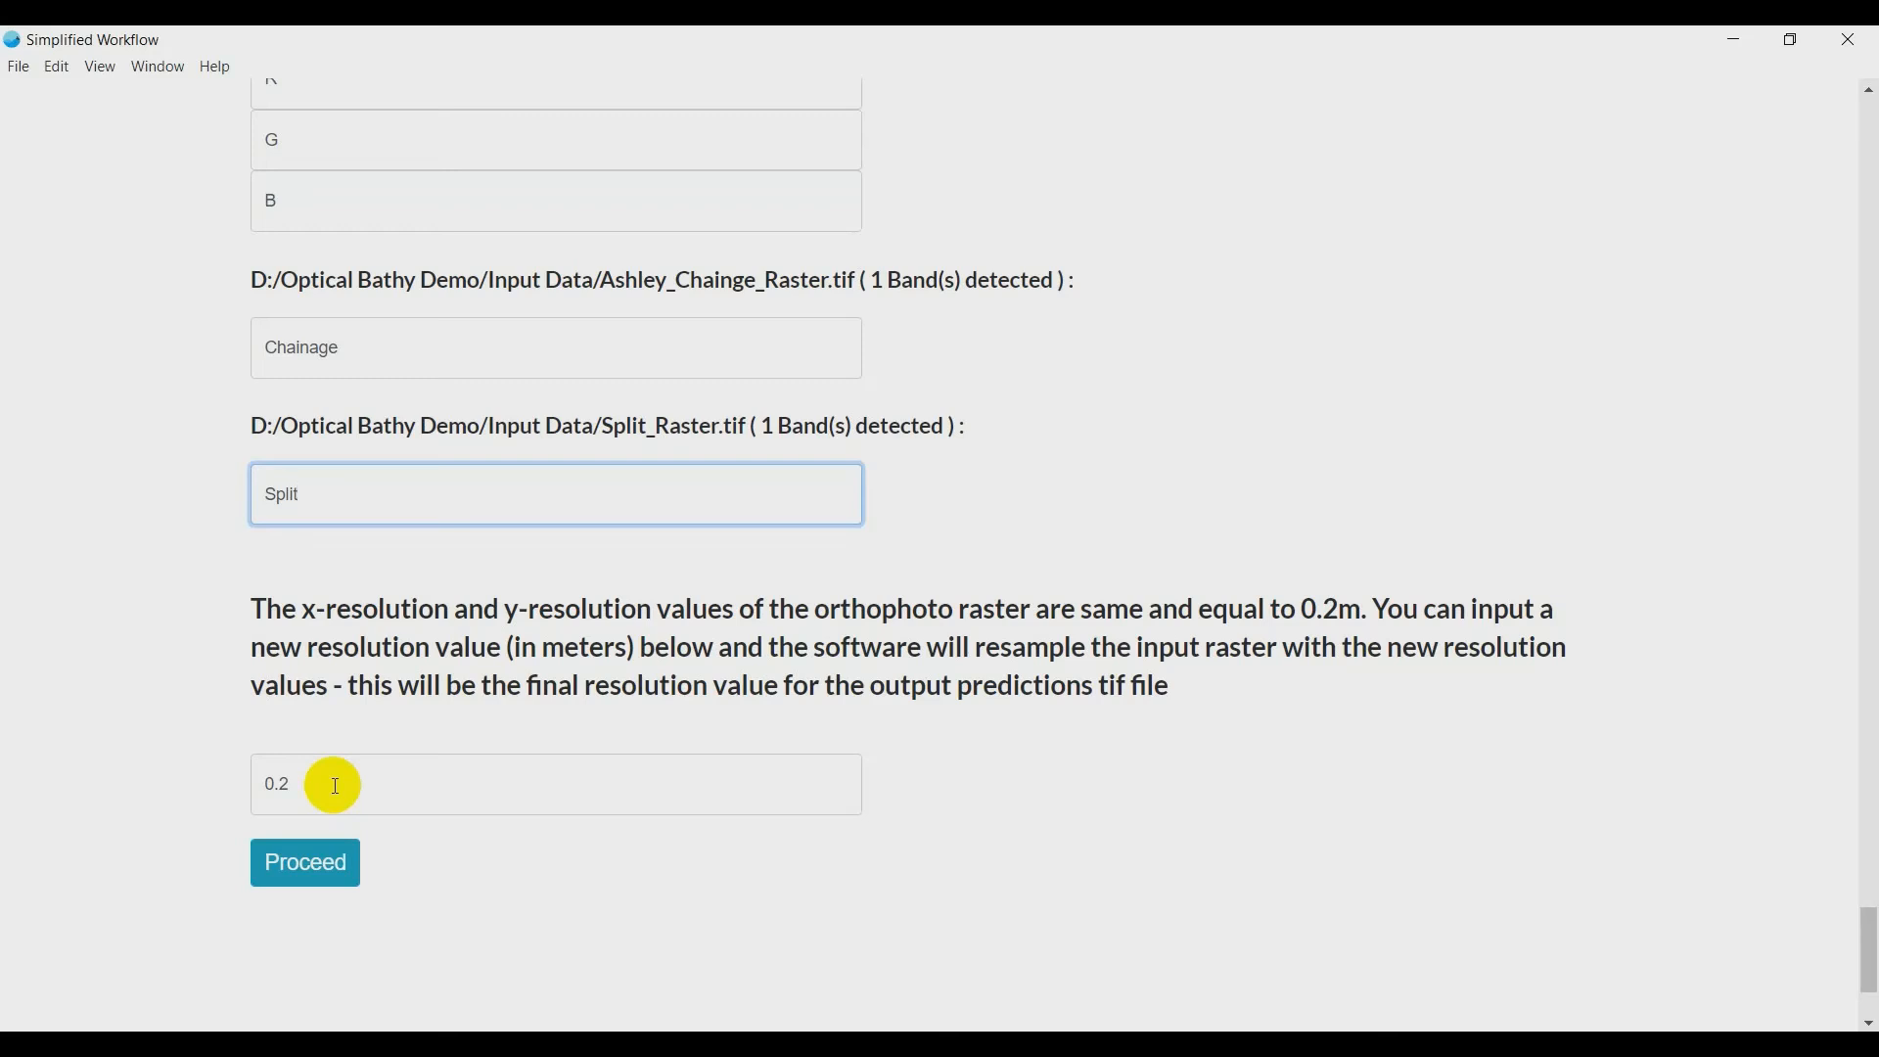
{"action": "left_click", "coordinate": [334, 868]}
{"action": "scroll", "coordinate": [334, 866], "scroll_direction": "down", "scroll_amount": 6}
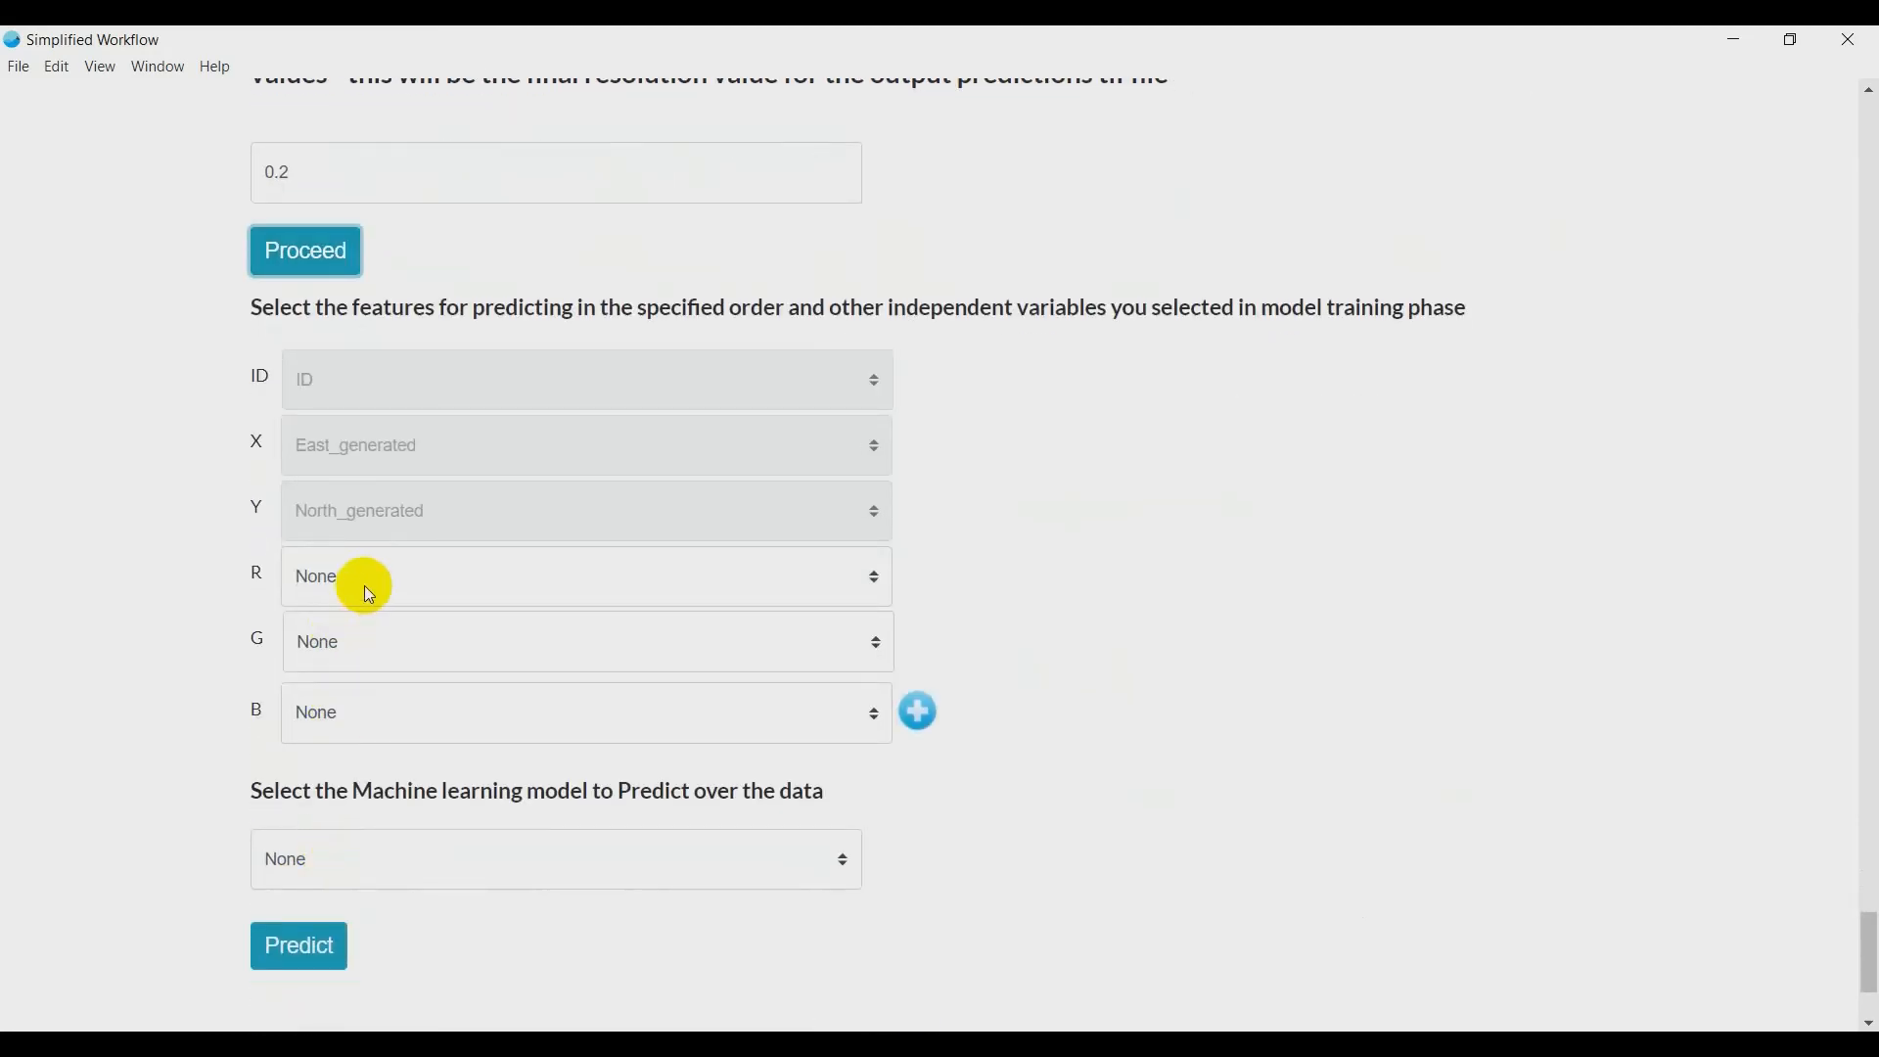
{"action": "left_click", "coordinate": [364, 585]}
{"action": "key", "text": "r"}
{"action": "key", "text": "Return"}
{"action": "left_click", "coordinate": [361, 631]}
{"action": "key", "text": "g"}
{"action": "key", "text": "Return"}
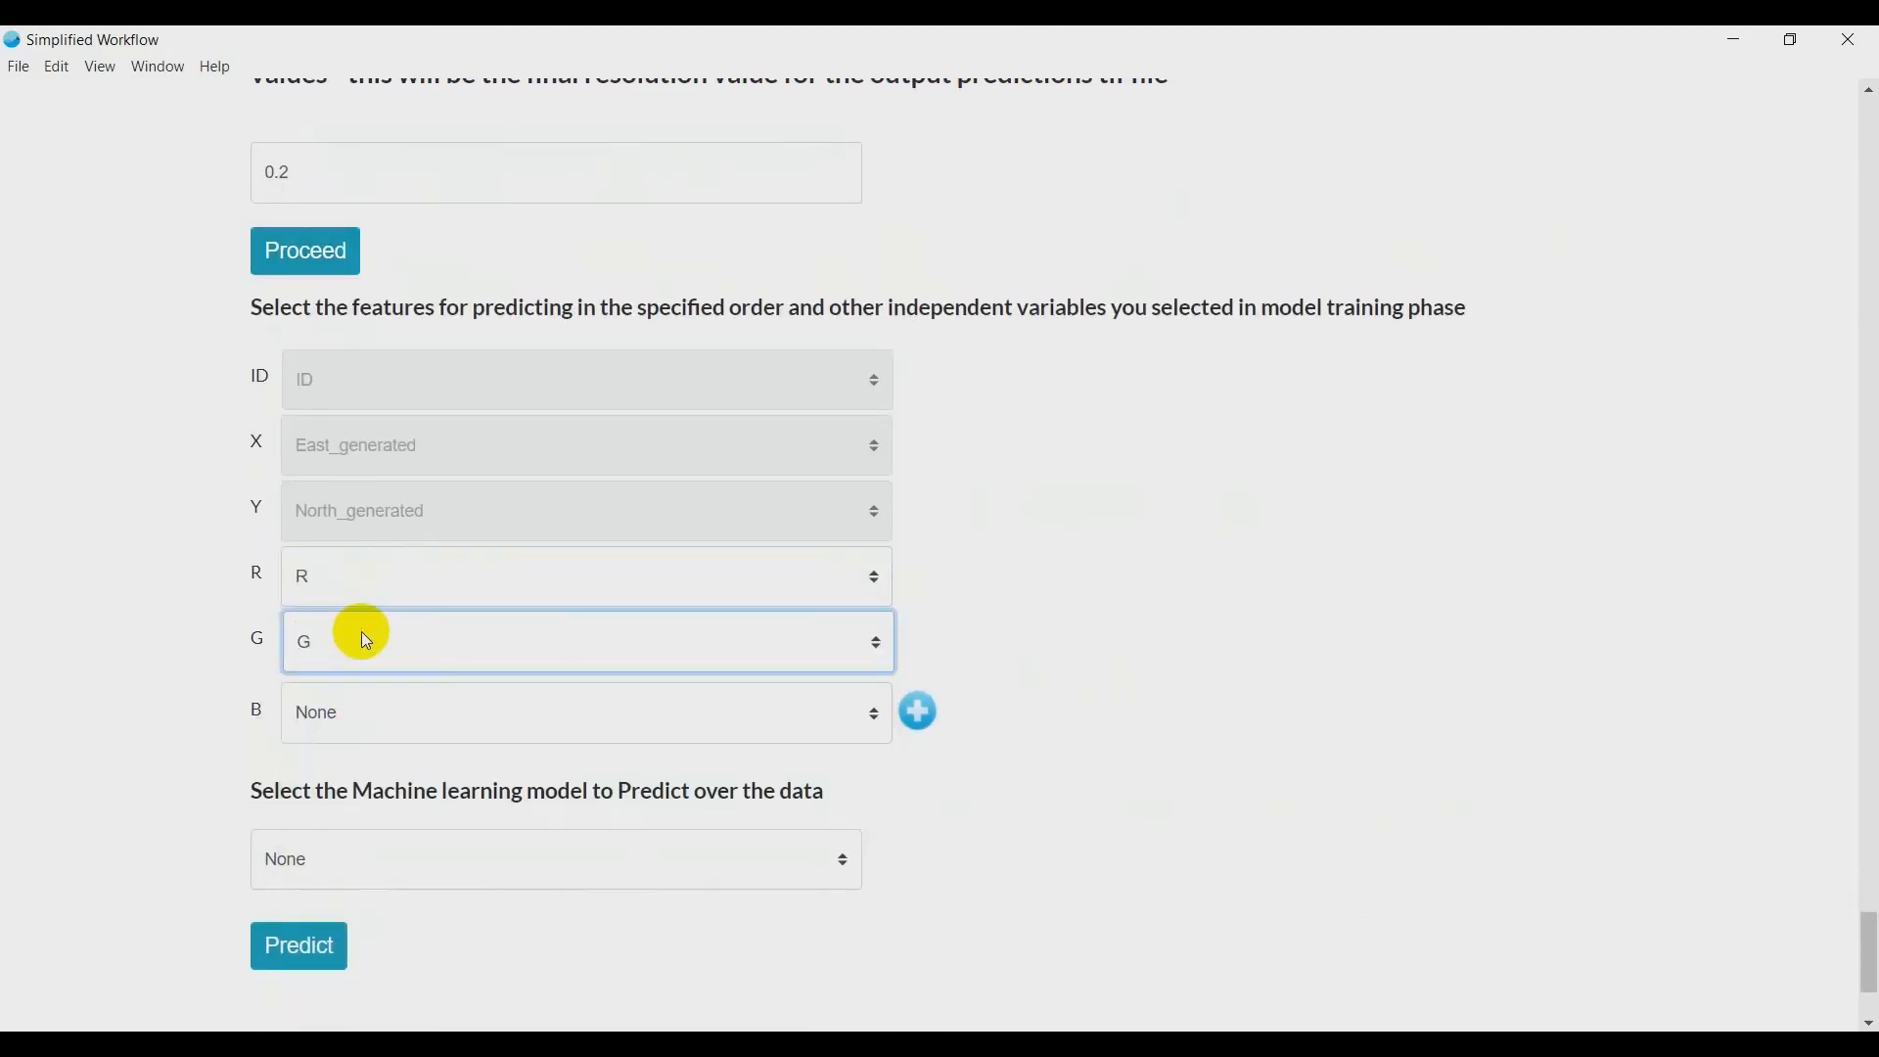
{"action": "left_click", "coordinate": [361, 703]}
{"action": "key", "text": "b"}
{"action": "key", "text": "Return"}
- Add two further prediction features below B, set to Chainage and Split in that order
{"action": "left_click", "coordinate": [917, 712]}
{"action": "left_click", "coordinate": [350, 788]}
{"action": "key", "text": "s"}
{"action": "key", "text": "Return"}
{"action": "left_click", "coordinate": [792, 787]}
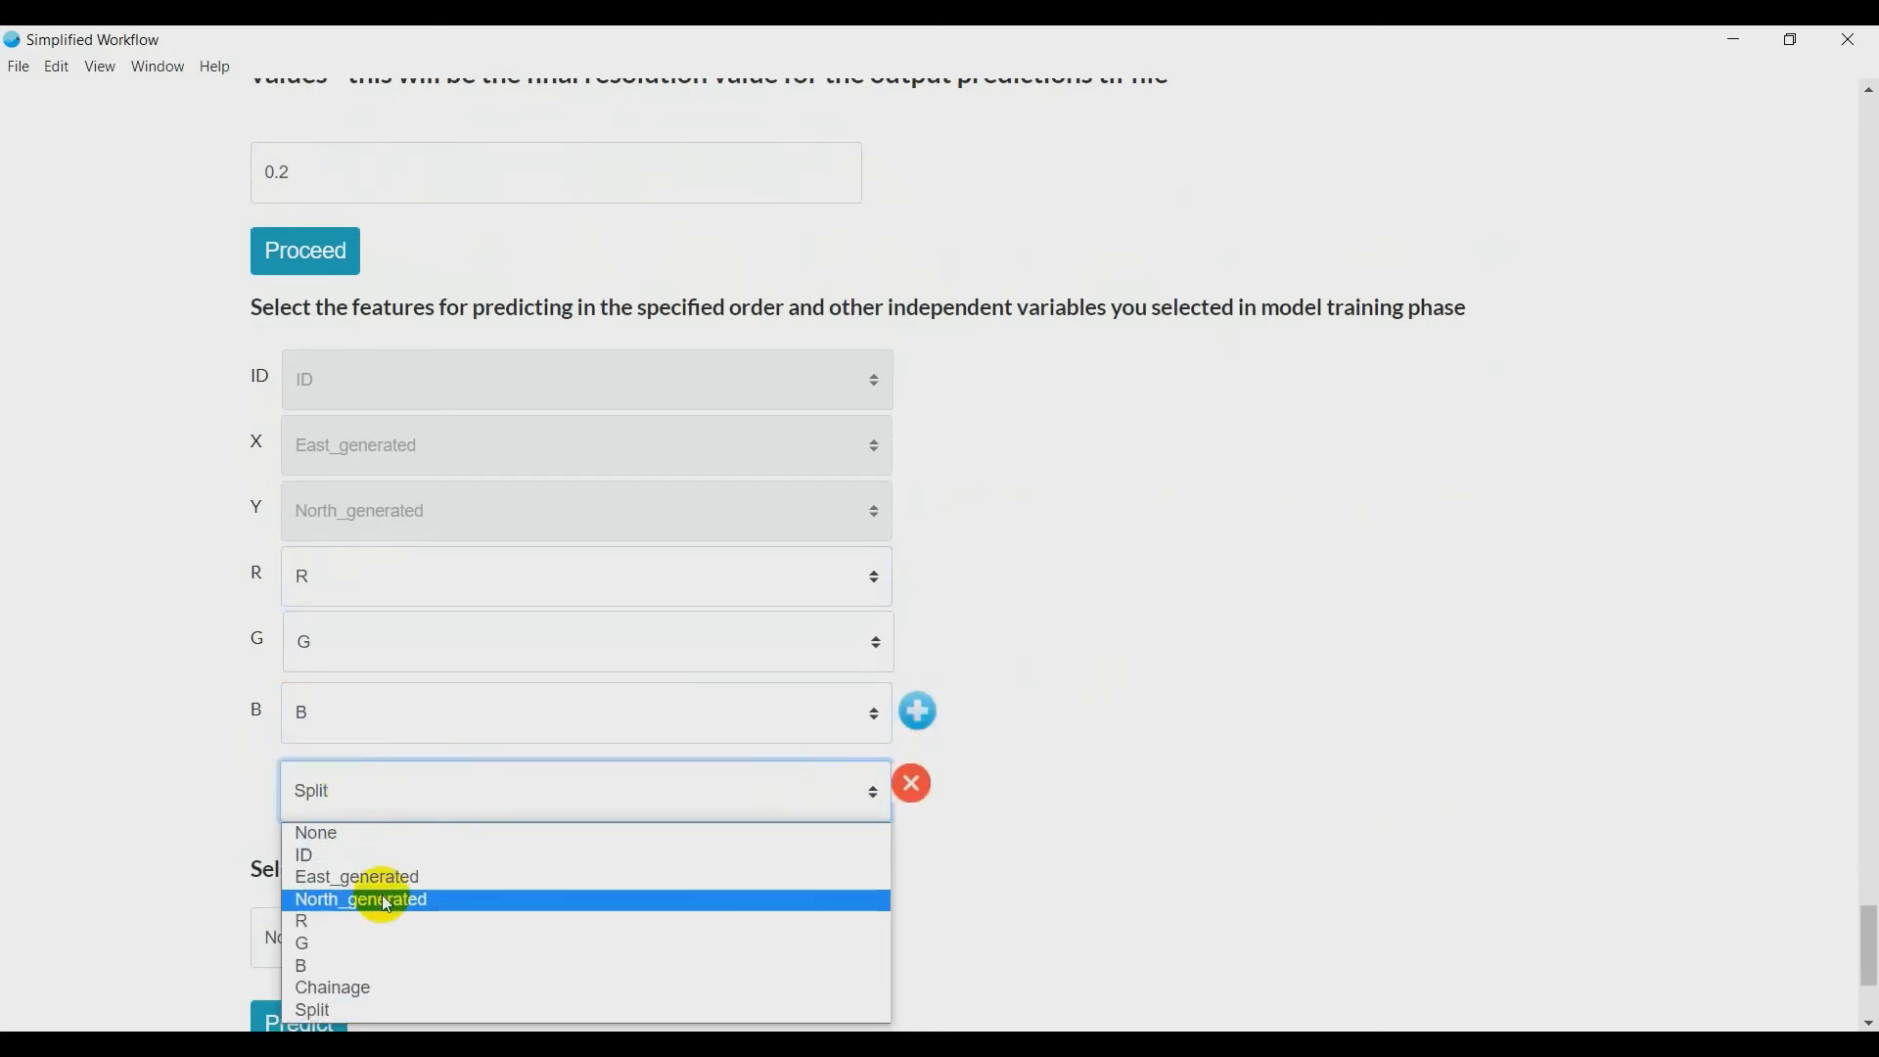
{"action": "left_click", "coordinate": [395, 986]}
{"action": "left_click", "coordinate": [917, 715]}
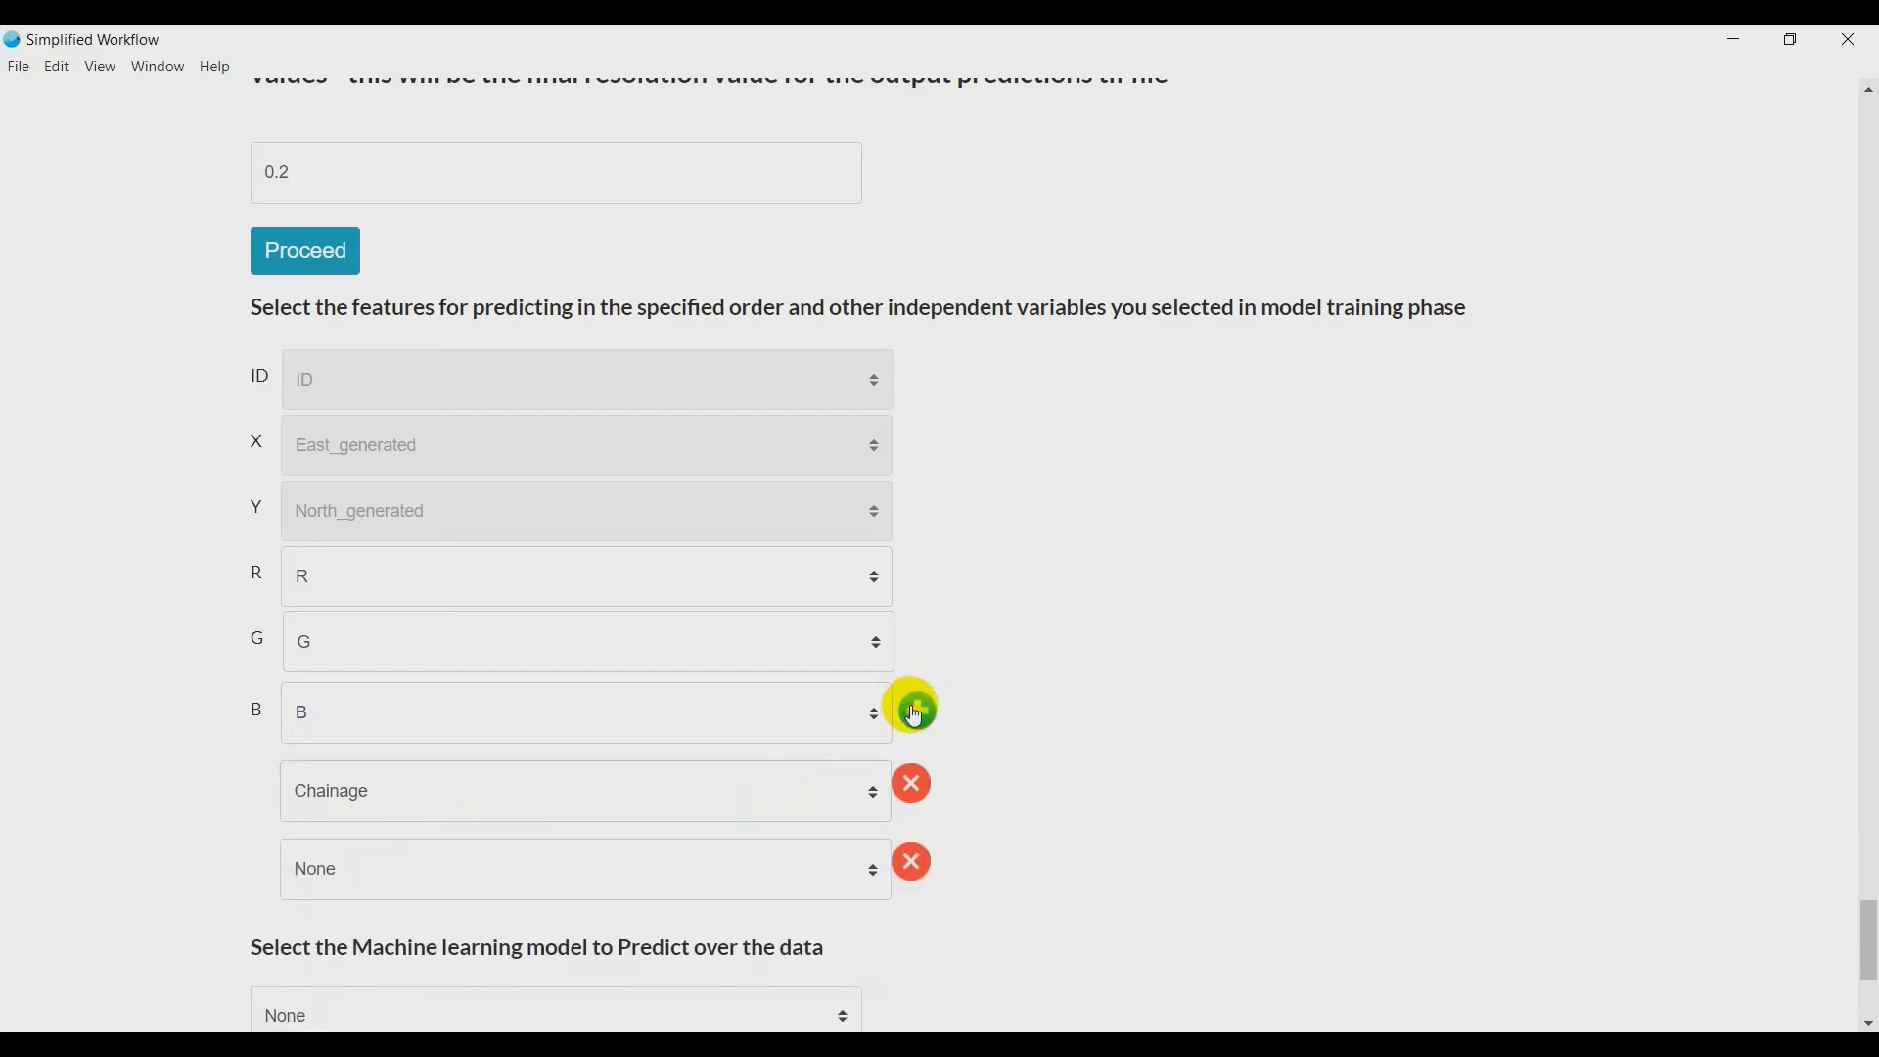
{"action": "scroll", "coordinate": [261, 679], "scroll_direction": "down", "scroll_amount": 3}
{"action": "left_click", "coordinate": [368, 618]}
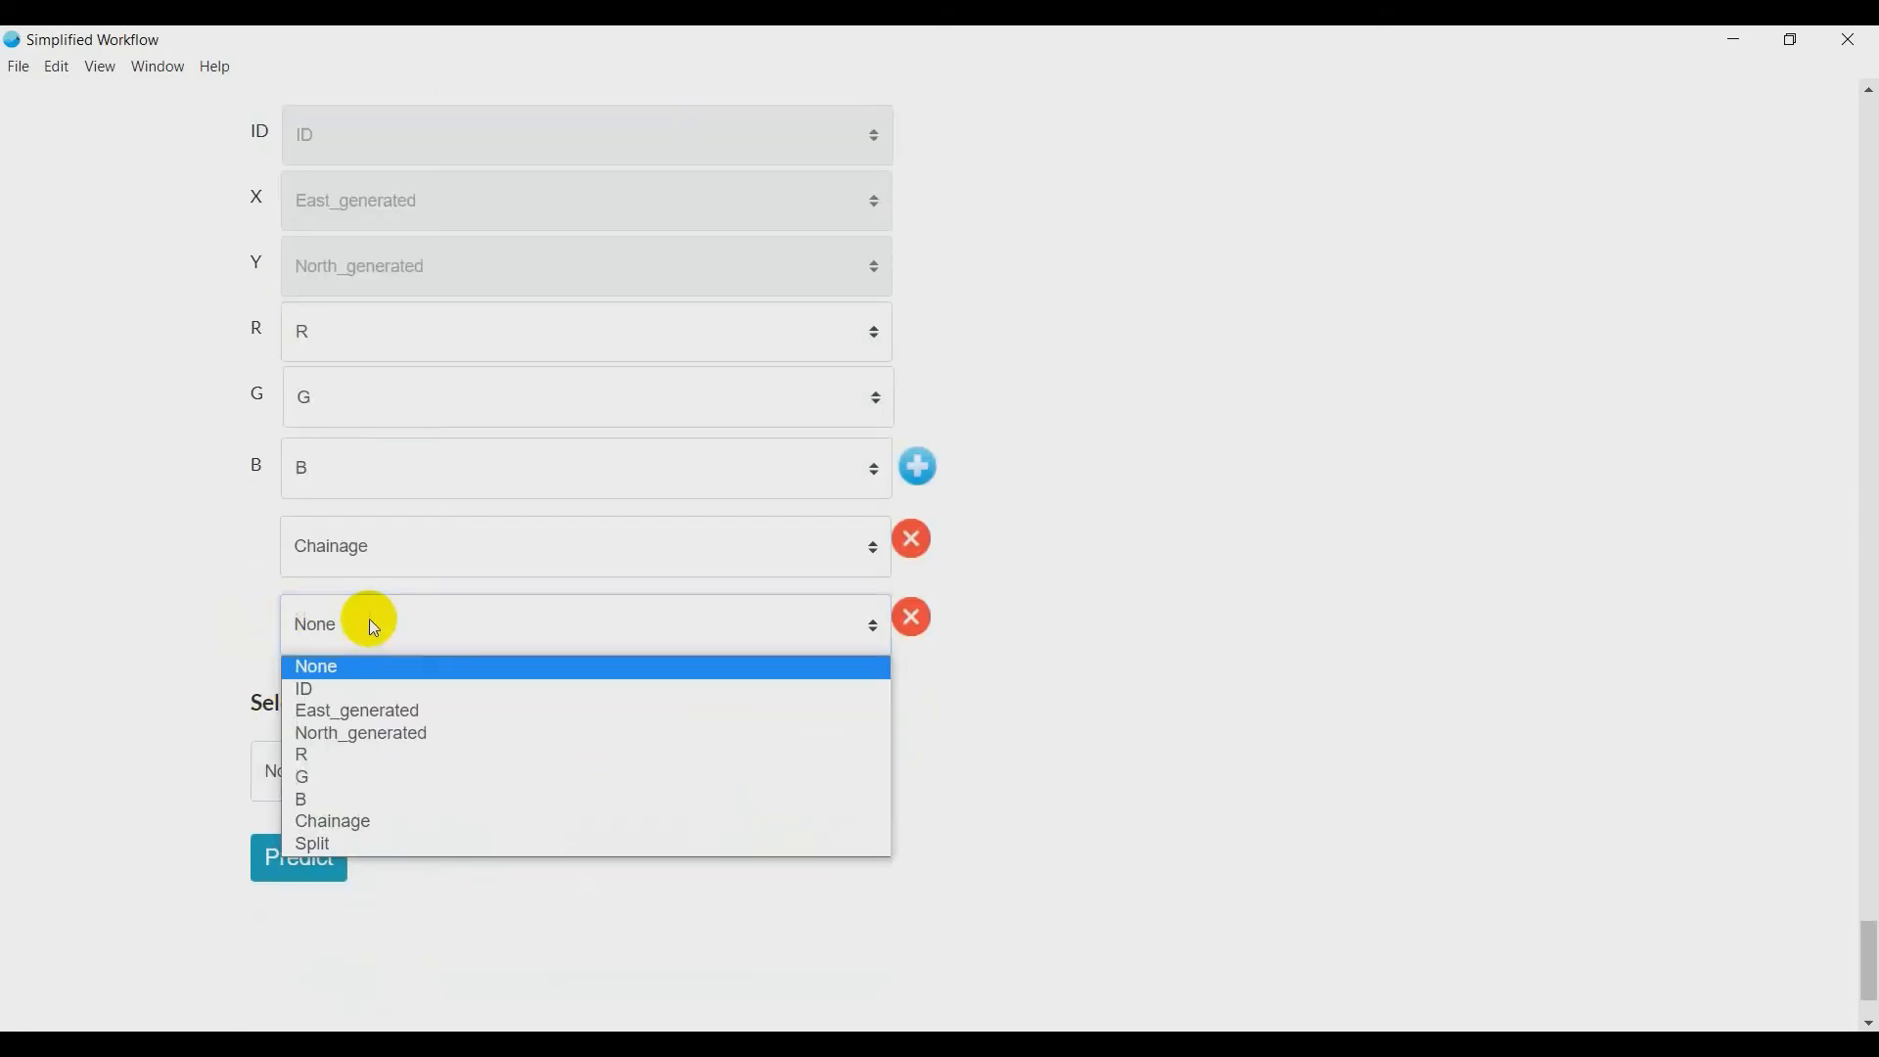
{"action": "left_click", "coordinate": [374, 843]}
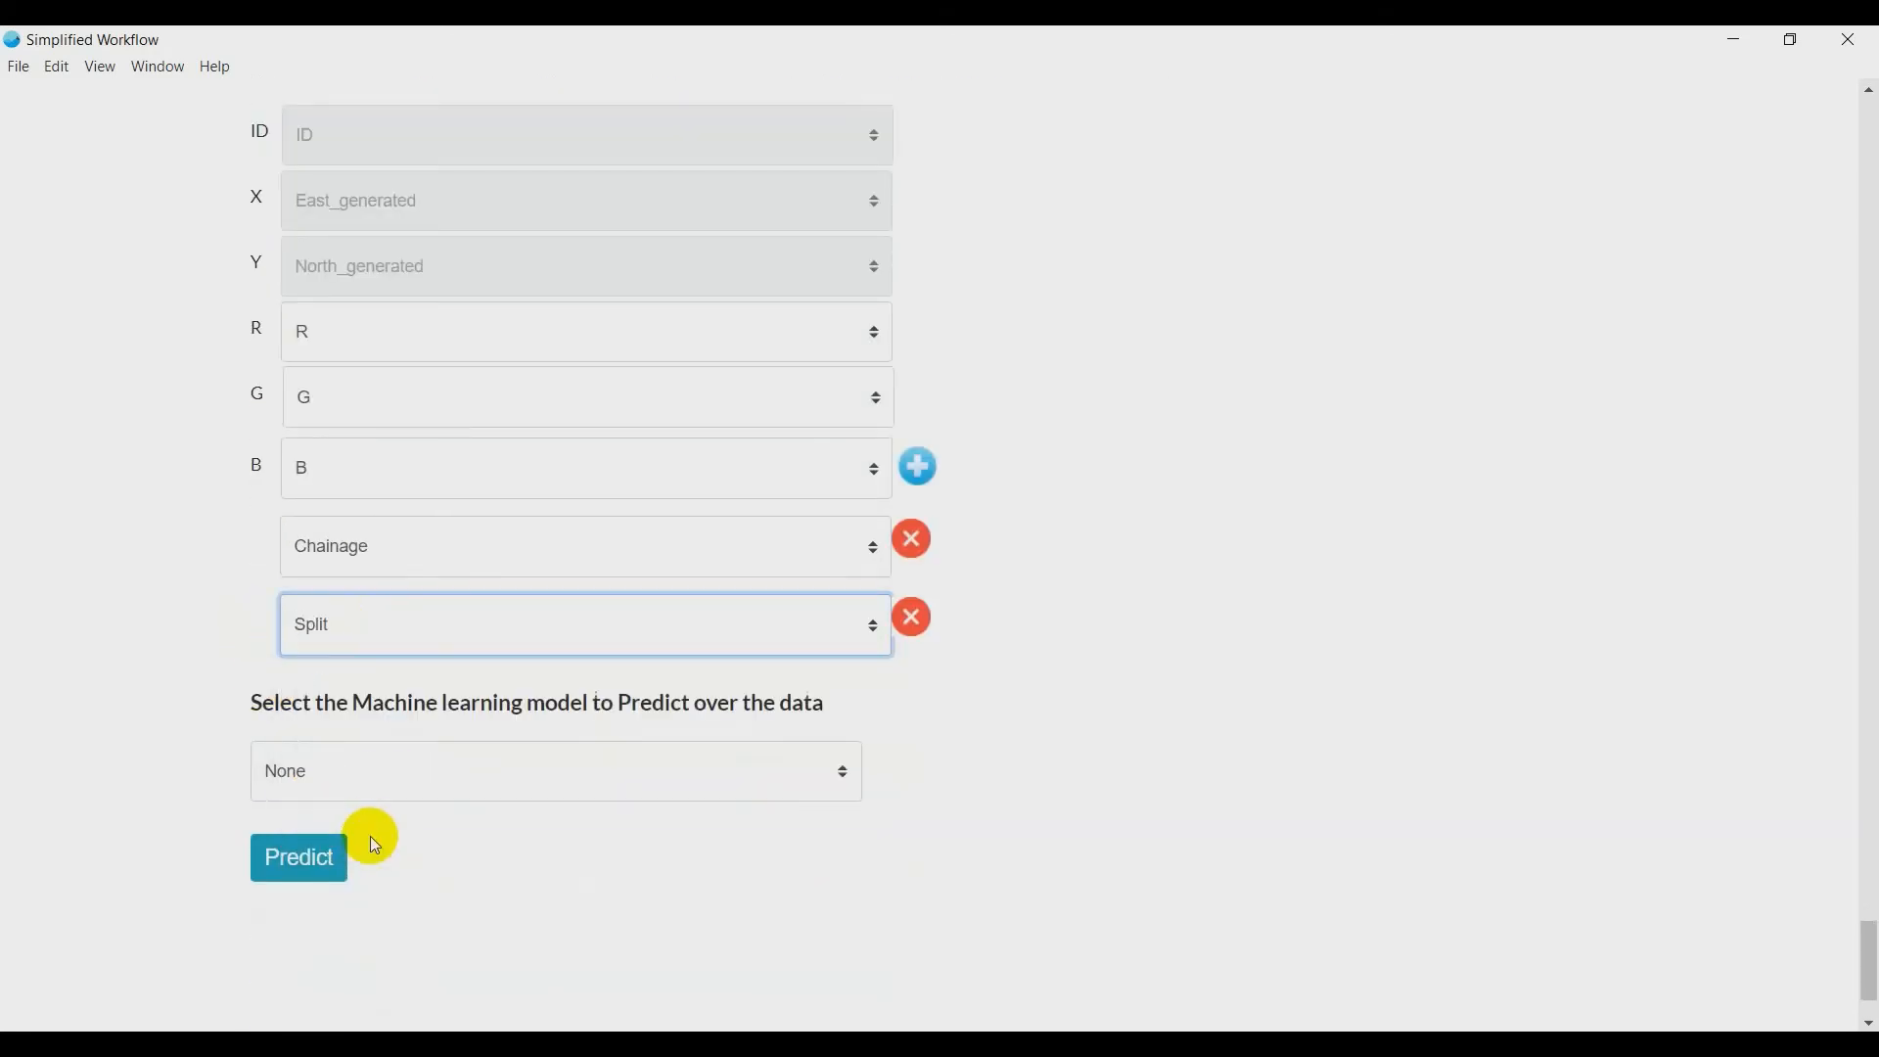
- Run the full data prediction with the Technique 2 model and review the sample of predicted values
{"action": "left_click", "coordinate": [687, 771]}
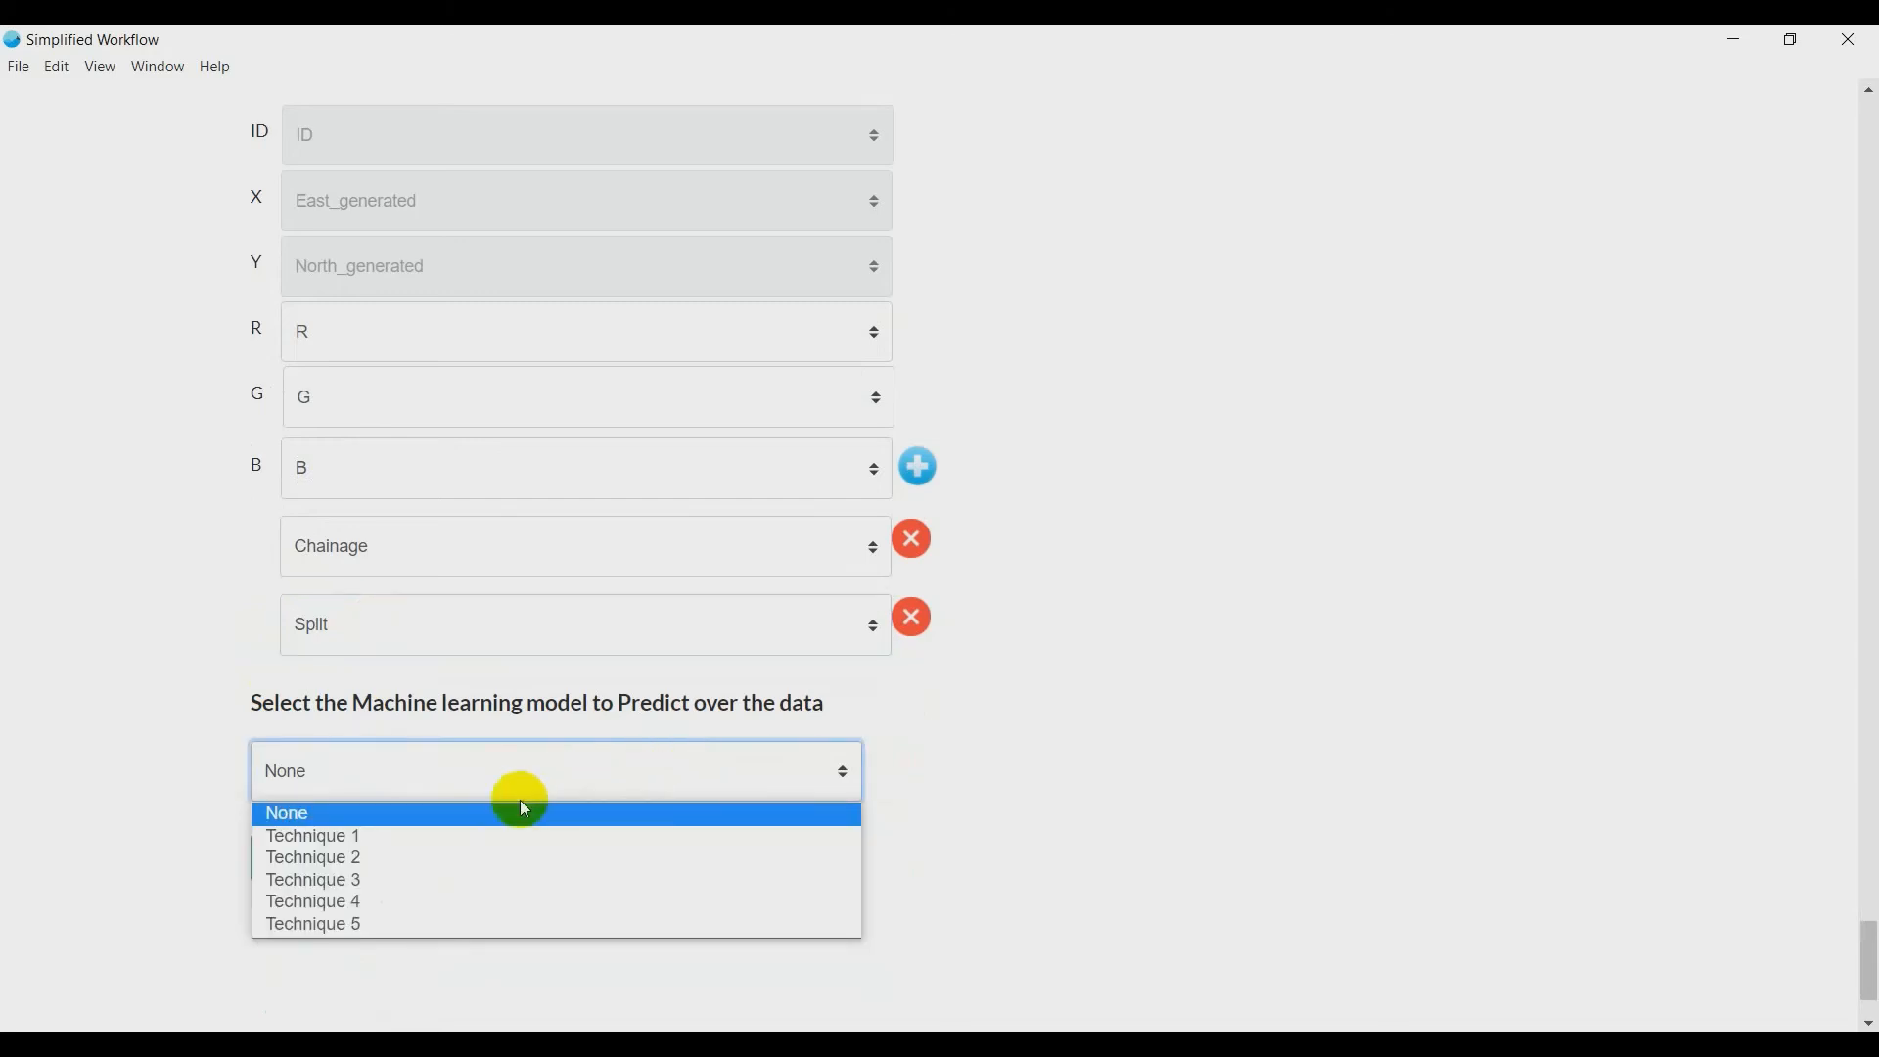
{"action": "left_click", "coordinate": [377, 859]}
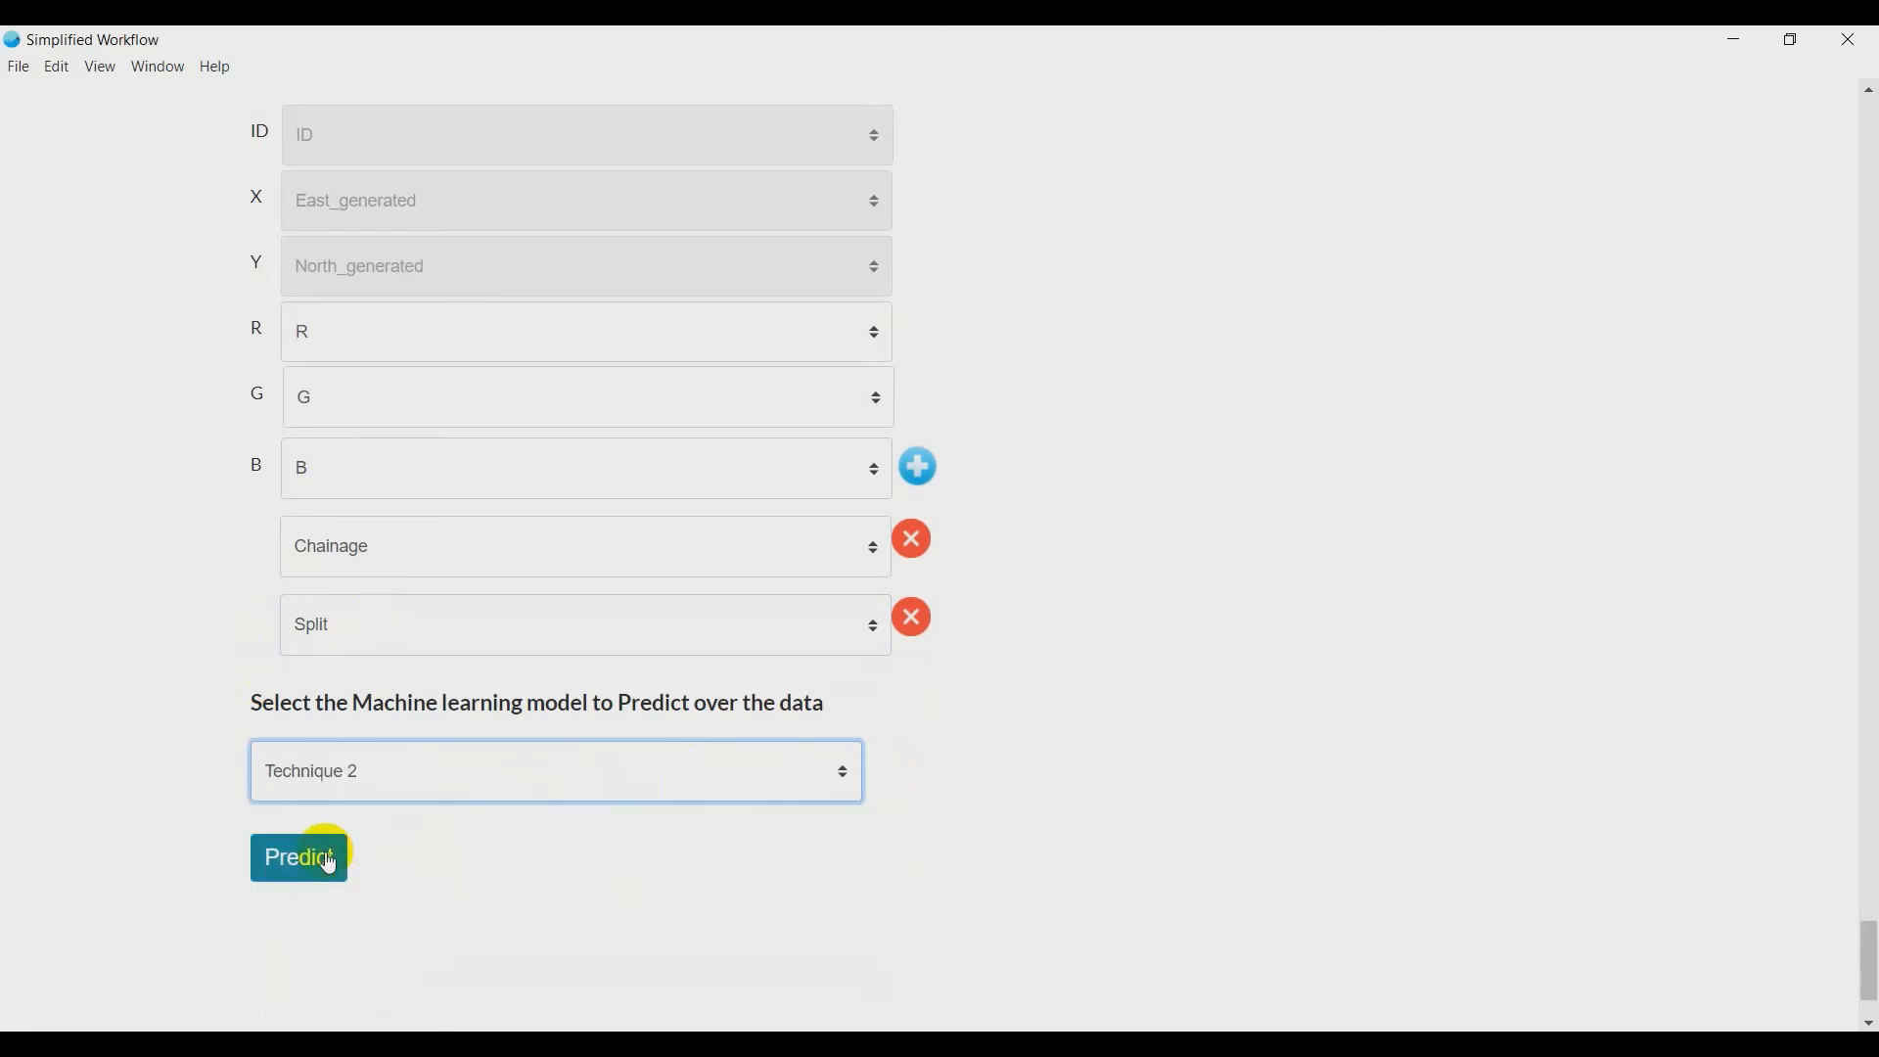
{"action": "left_click", "coordinate": [330, 865]}
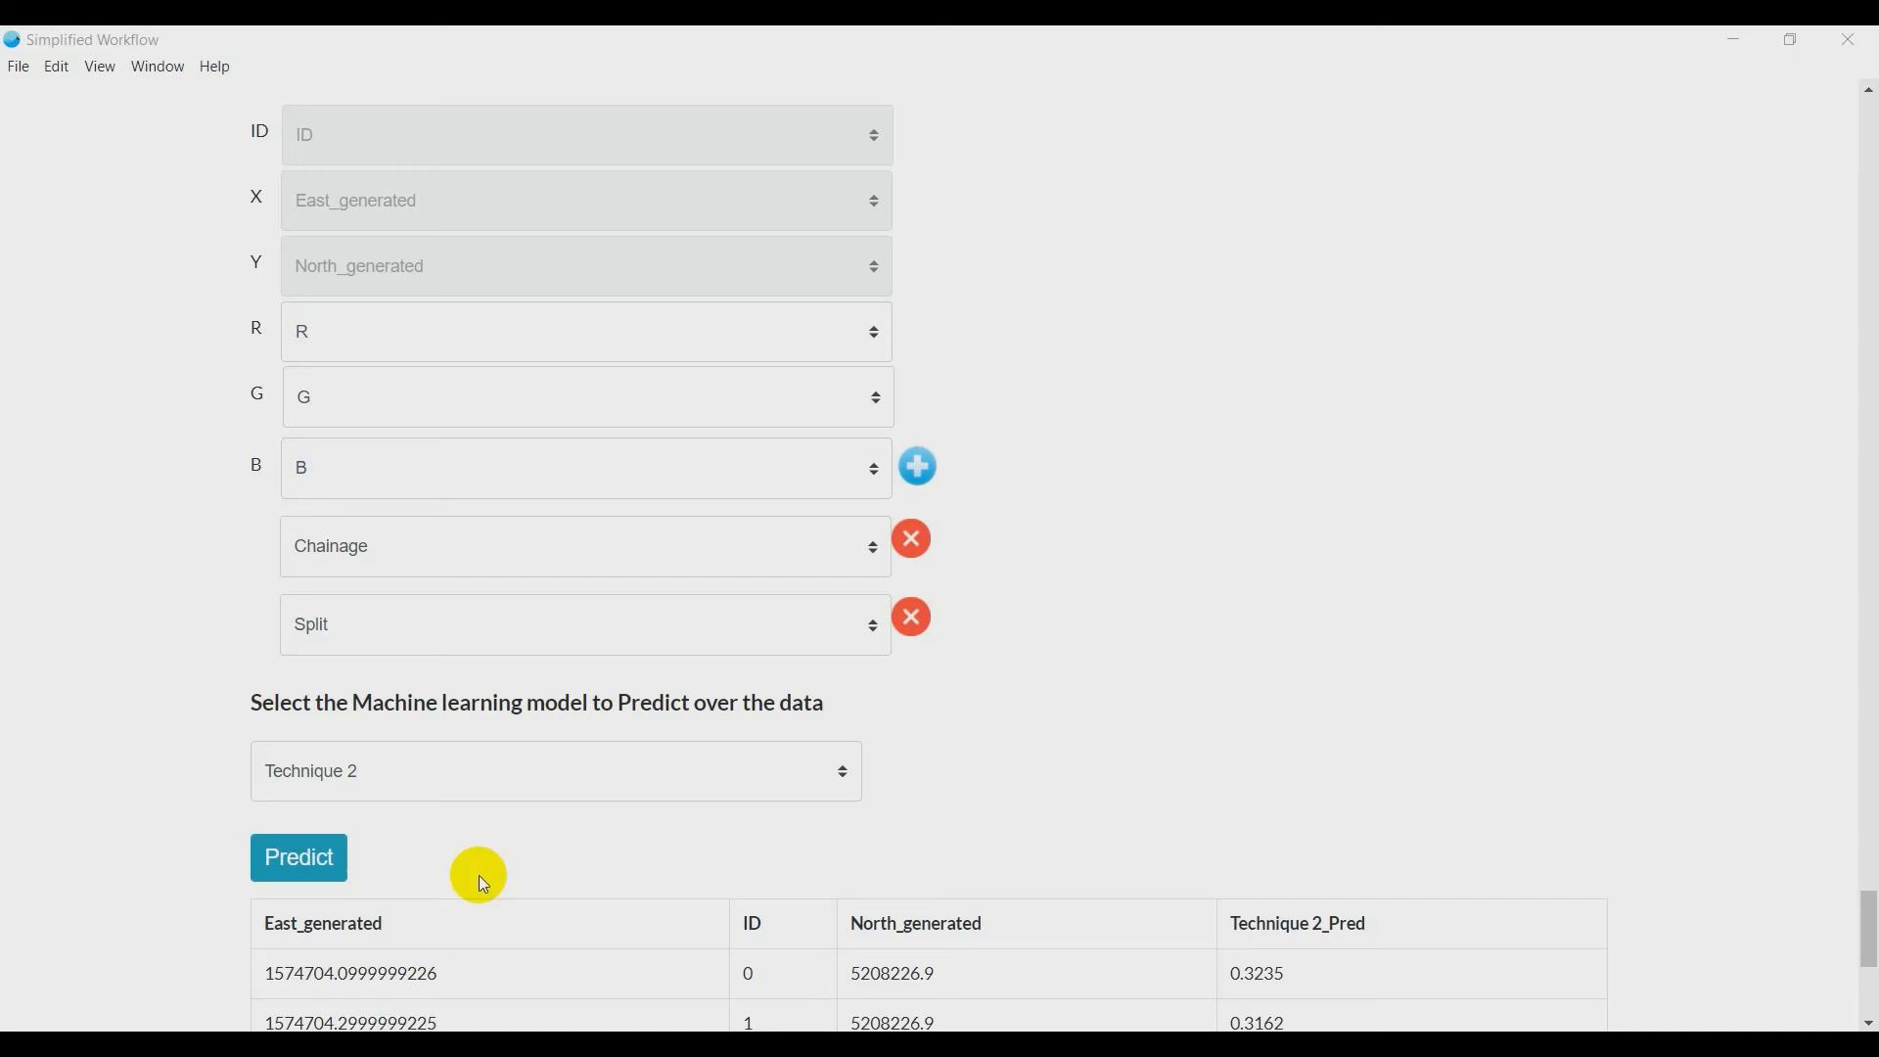
{"action": "scroll", "coordinate": [483, 871], "scroll_direction": "down", "scroll_amount": 4}
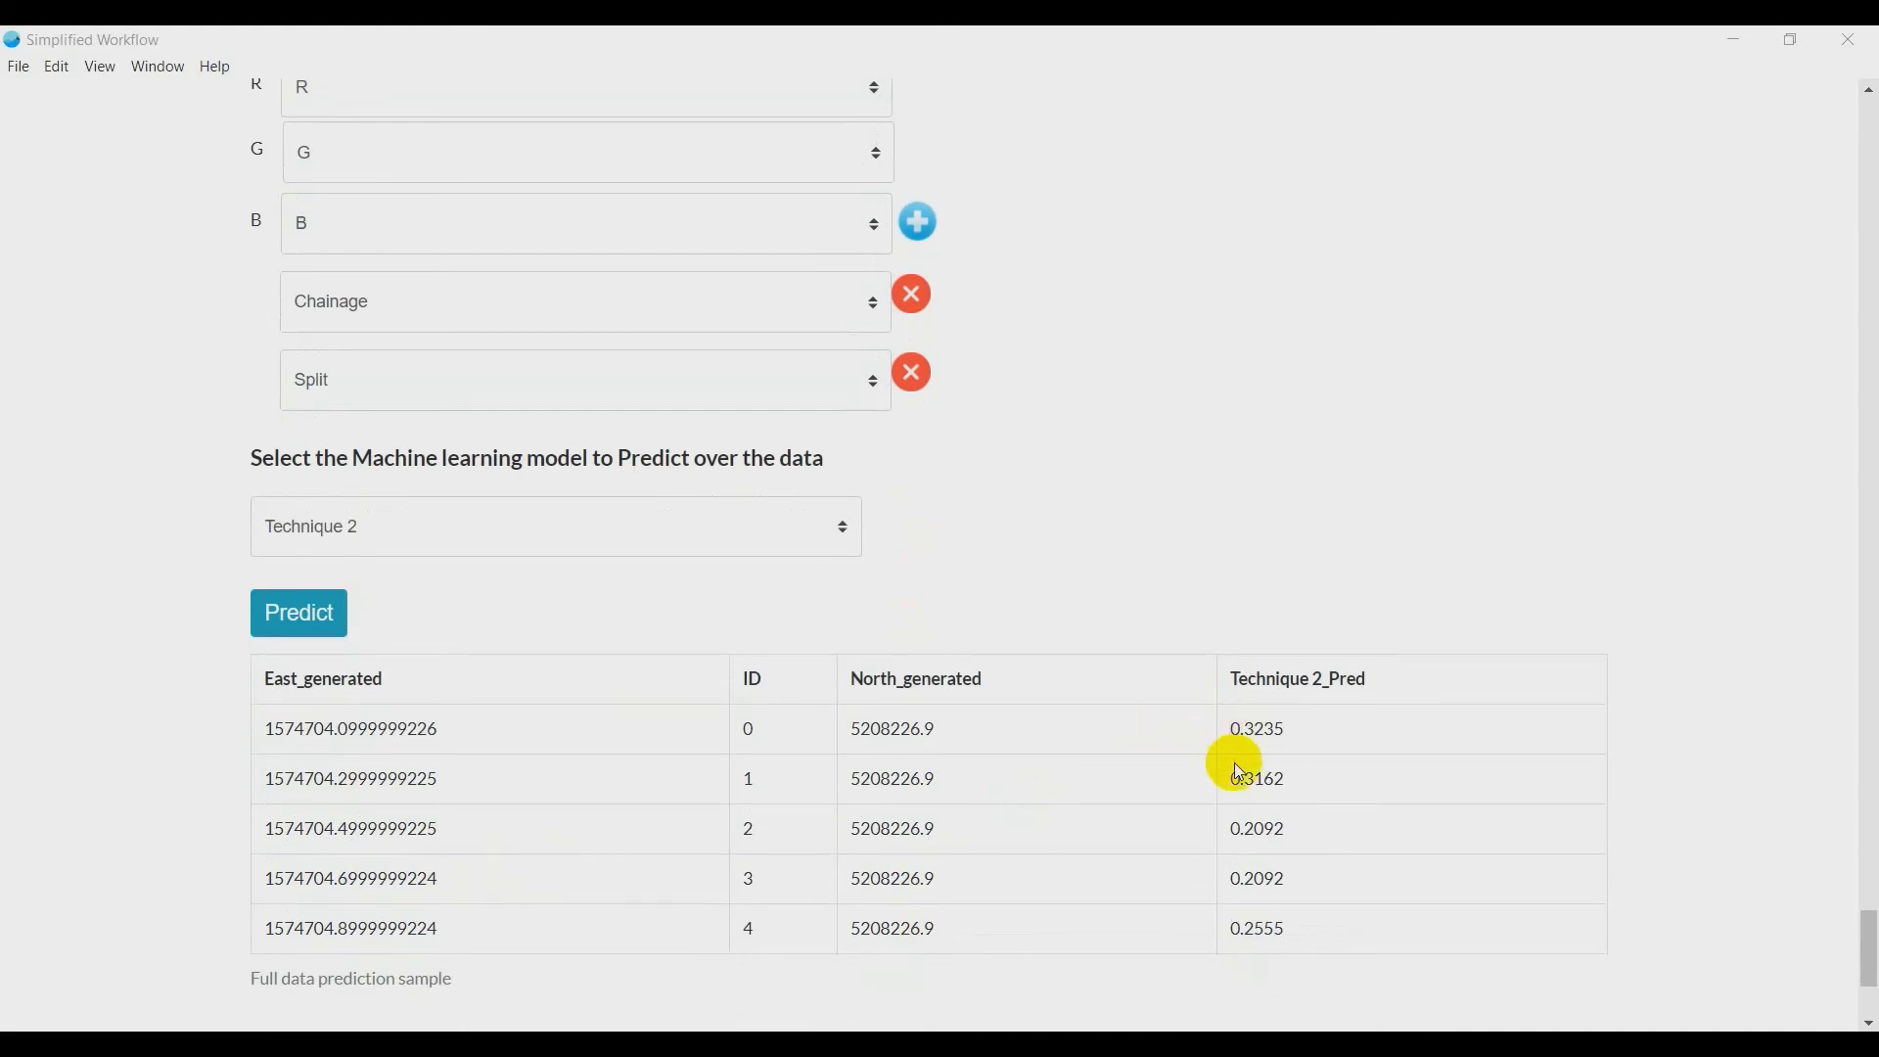
- Save the output TIF file to the Output Data folder of Optical Bathy Demo
{"action": "scroll", "coordinate": [900, 752], "scroll_direction": "down", "scroll_amount": 4}
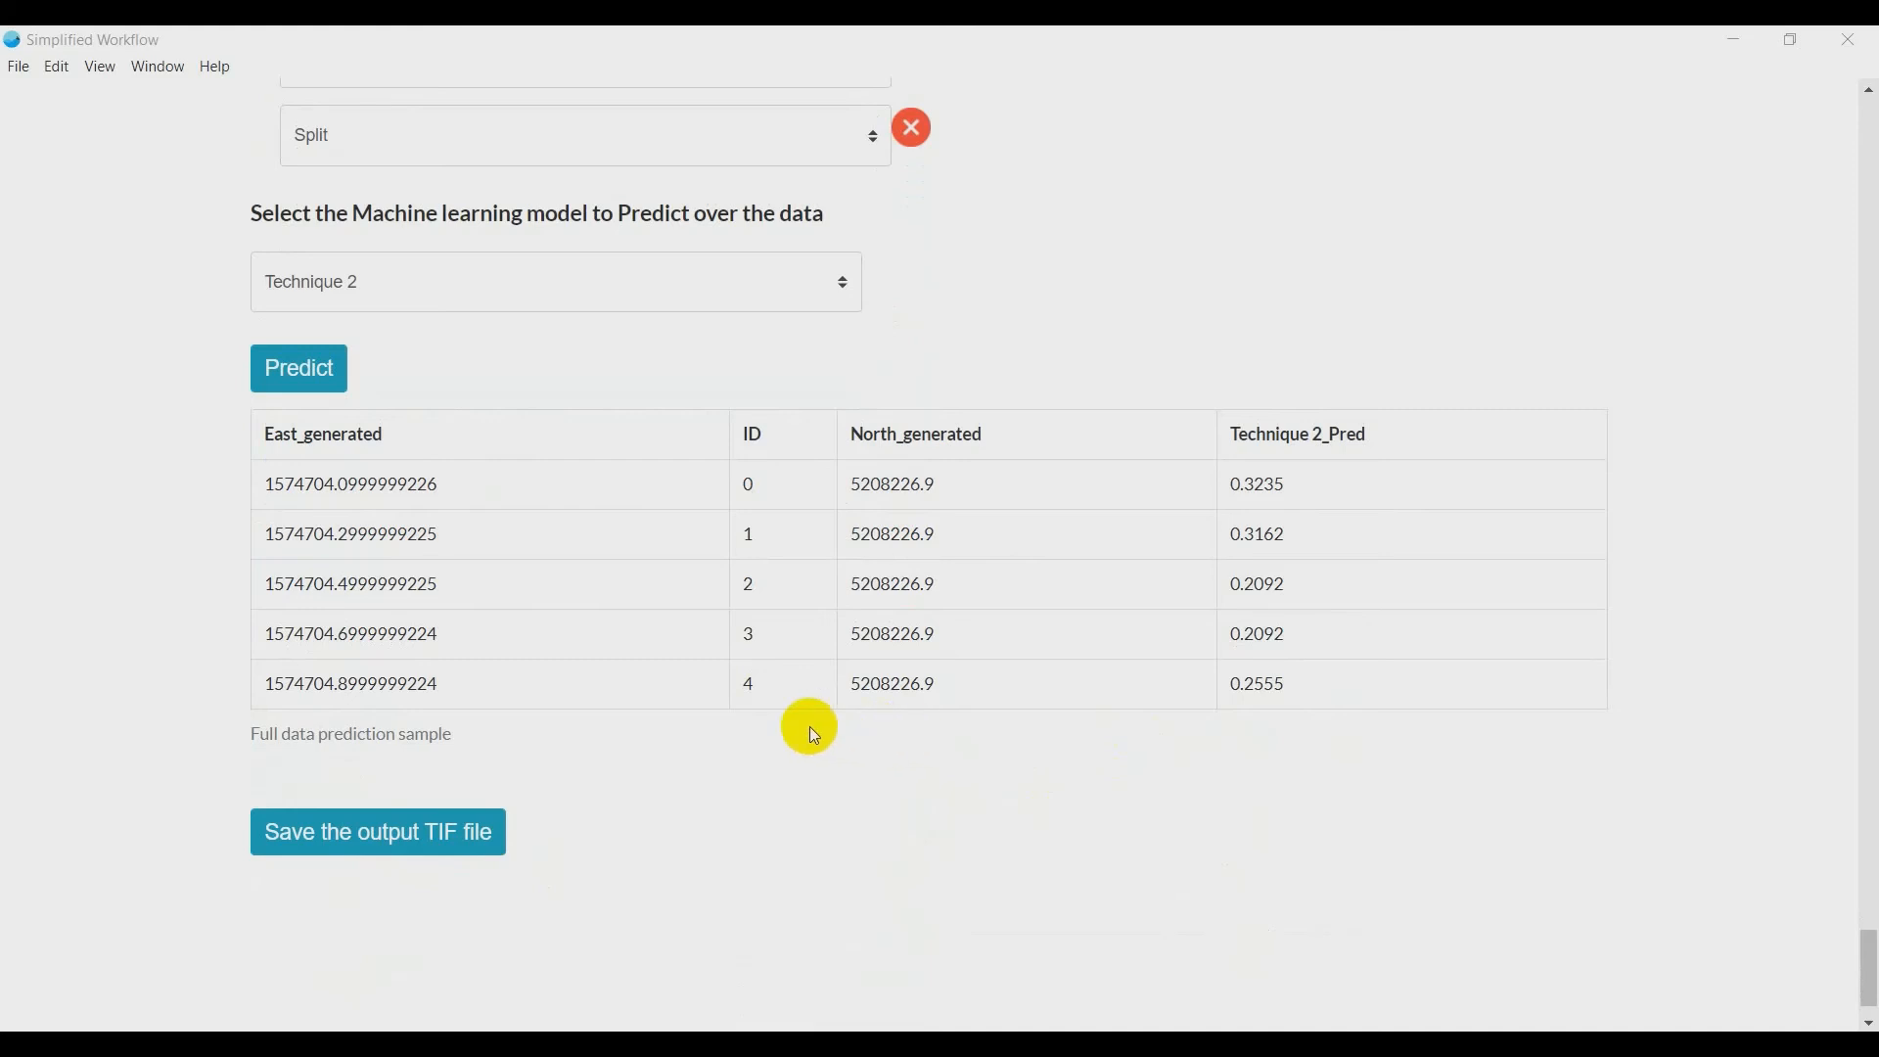
{"action": "left_click", "coordinate": [404, 844]}
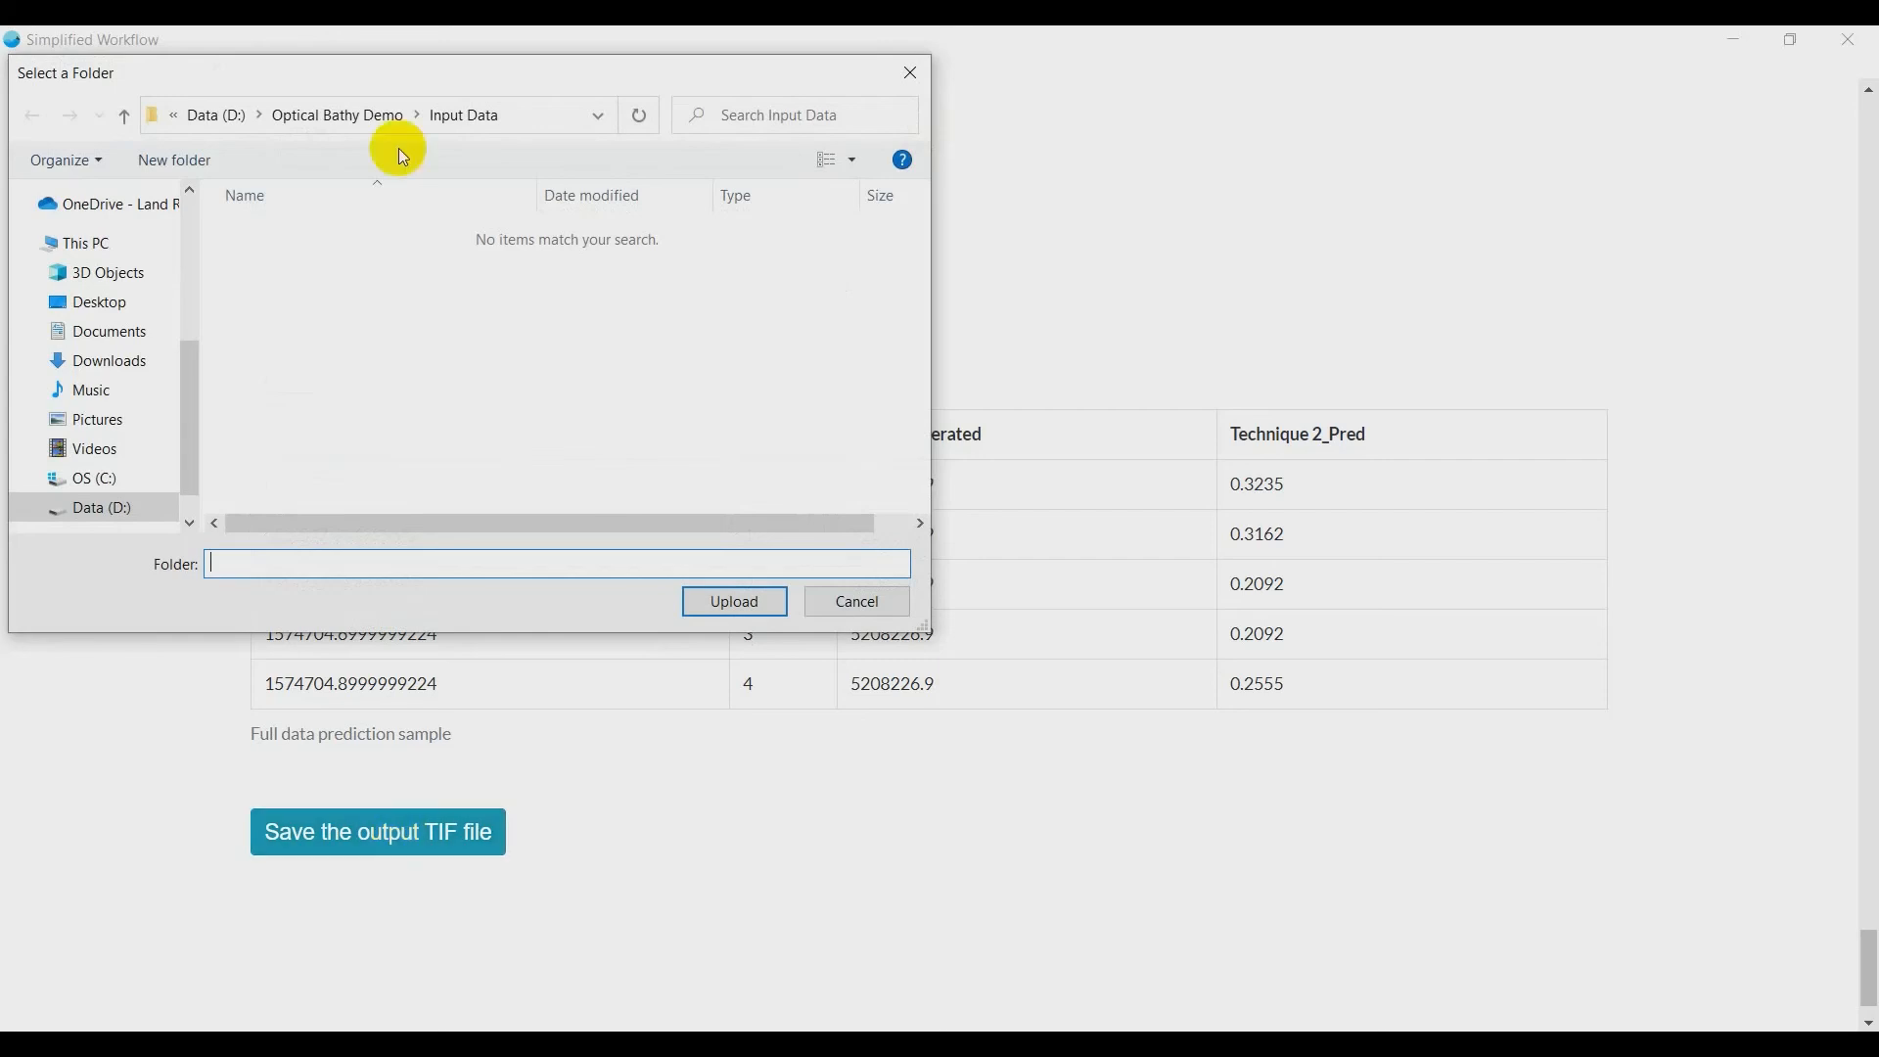
{"action": "left_click", "coordinate": [366, 116]}
{"action": "double_click", "coordinate": [311, 261]}
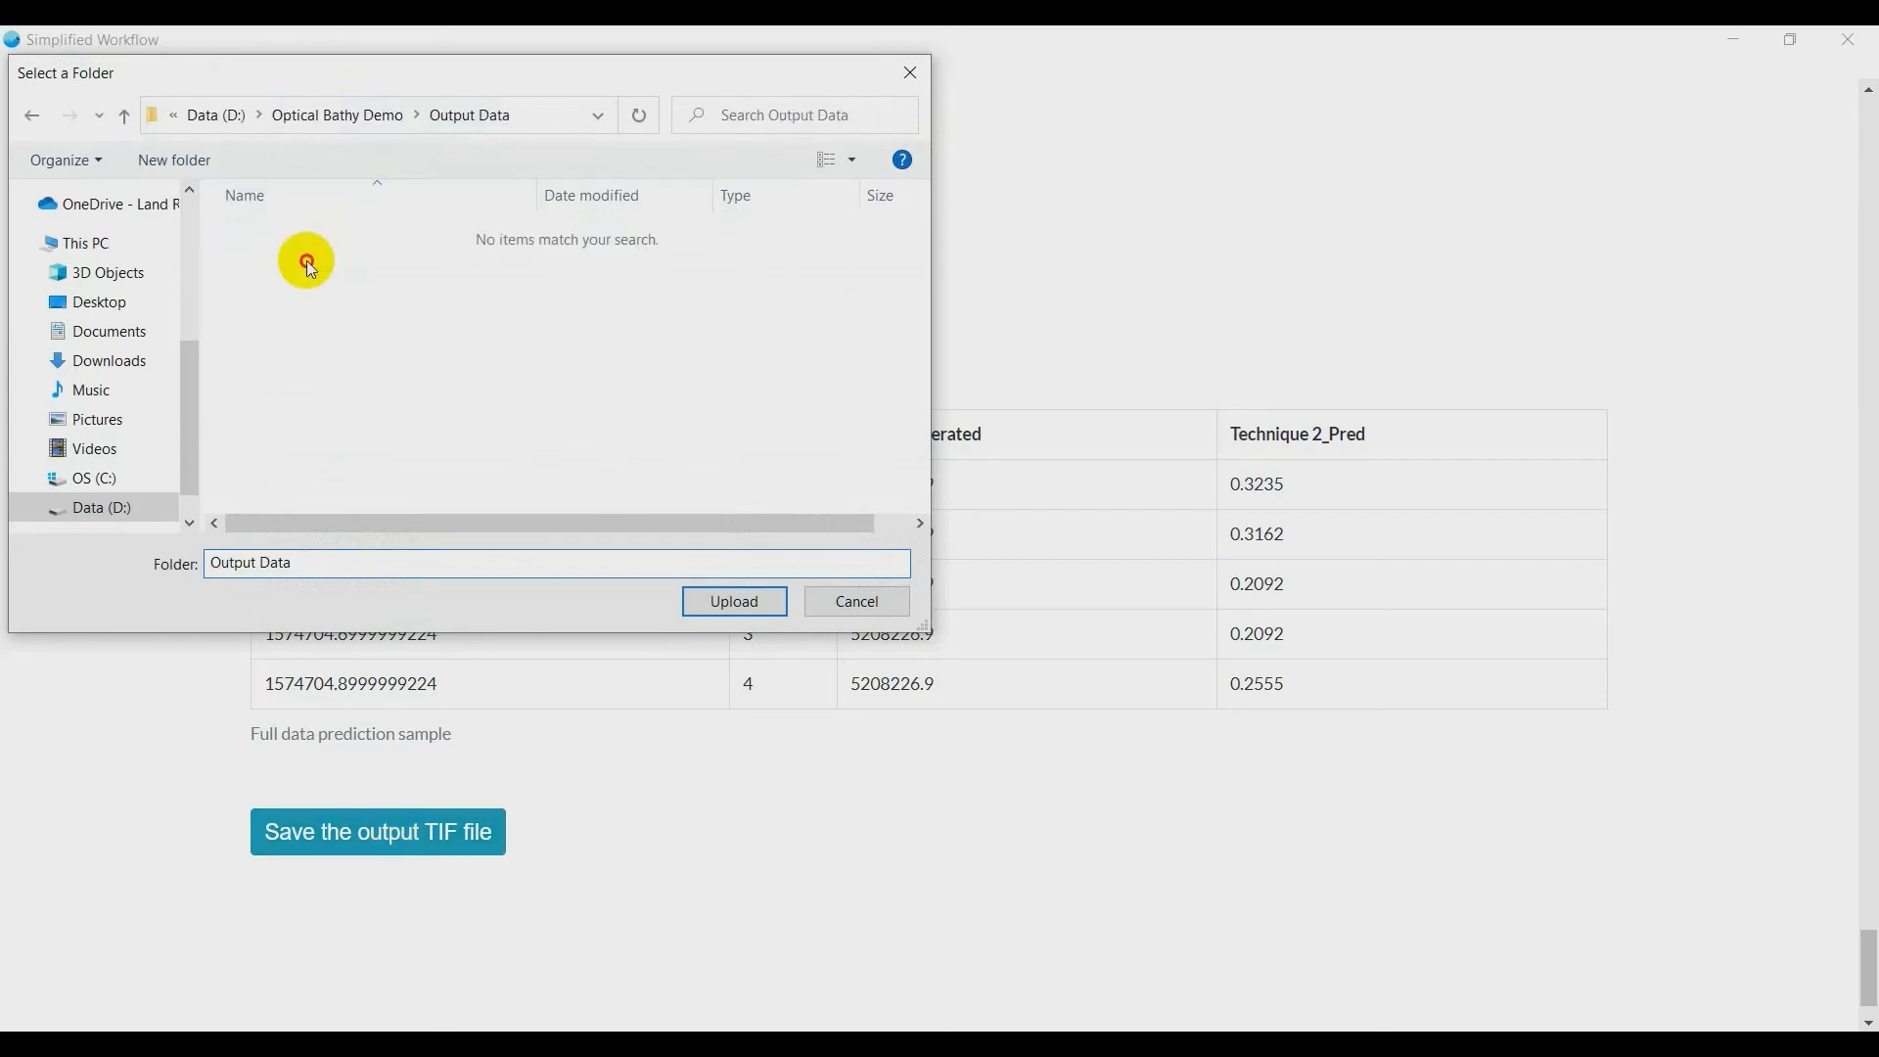
{"action": "left_click", "coordinate": [741, 602]}
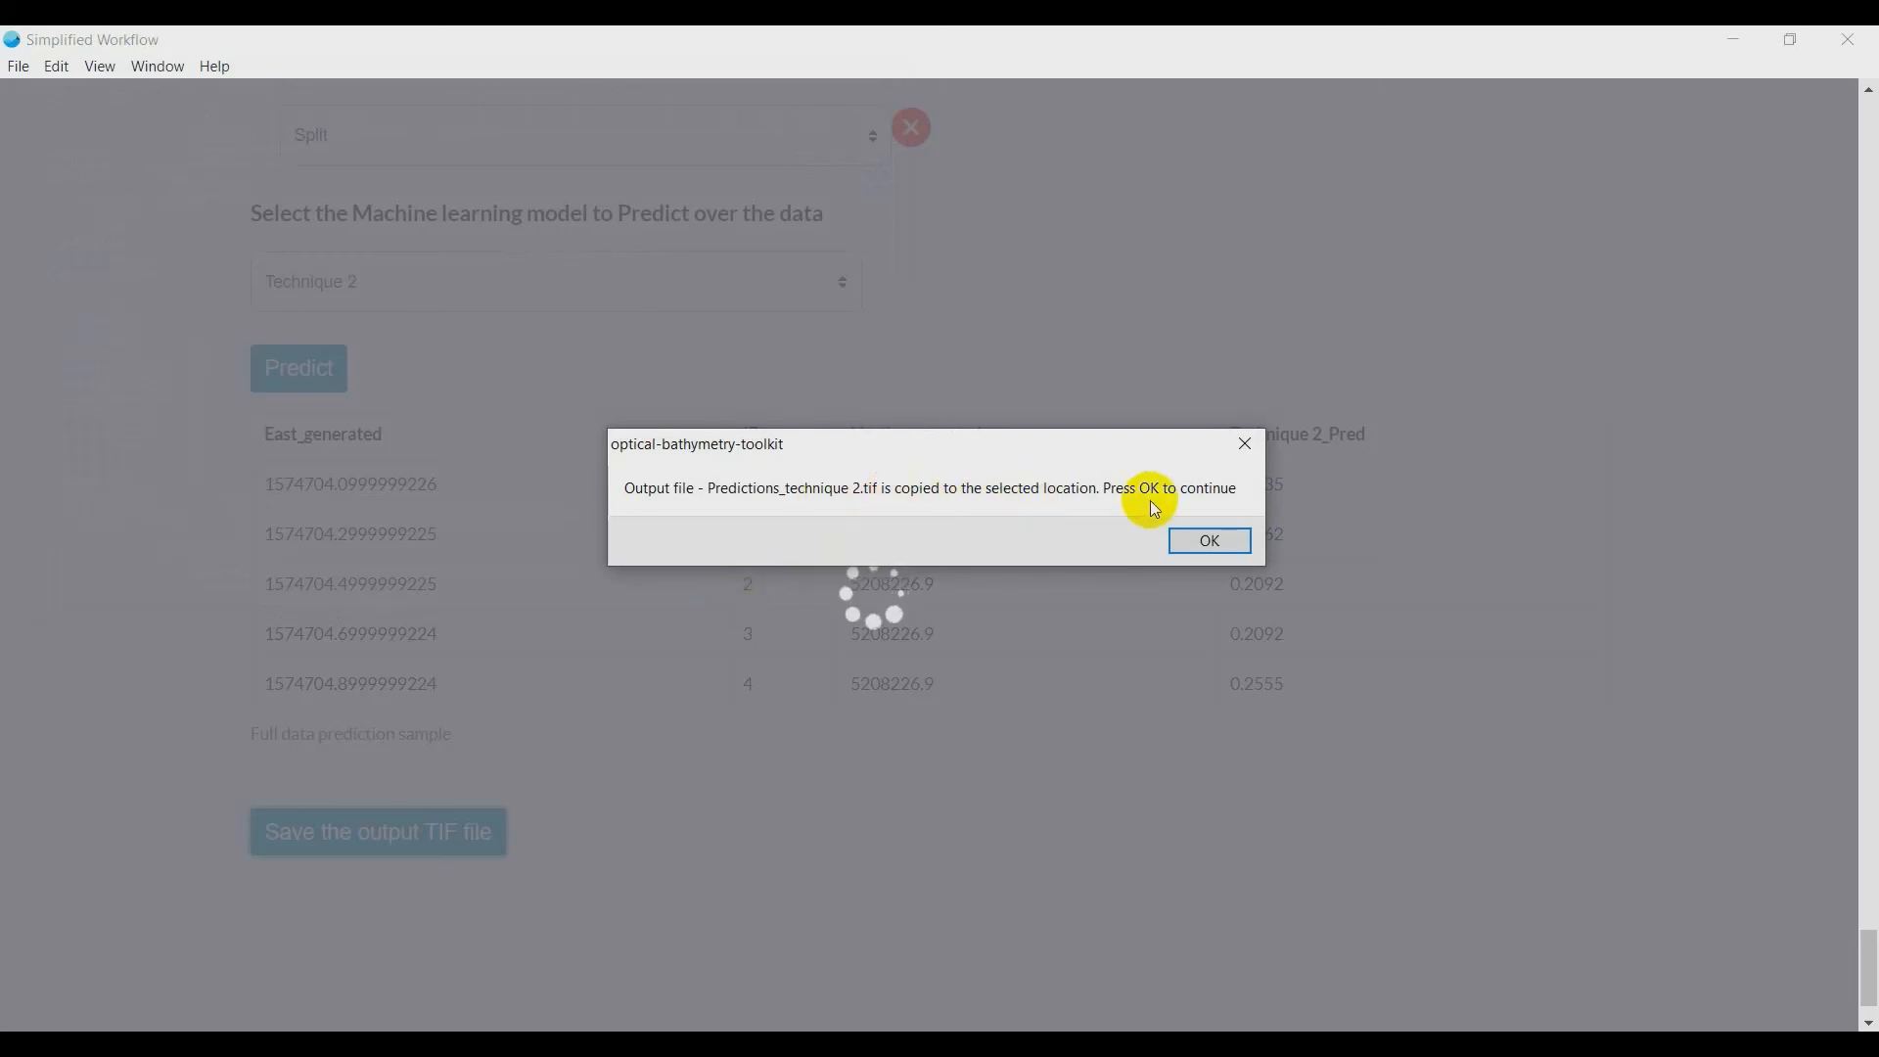
{"action": "left_click", "coordinate": [1210, 542]}
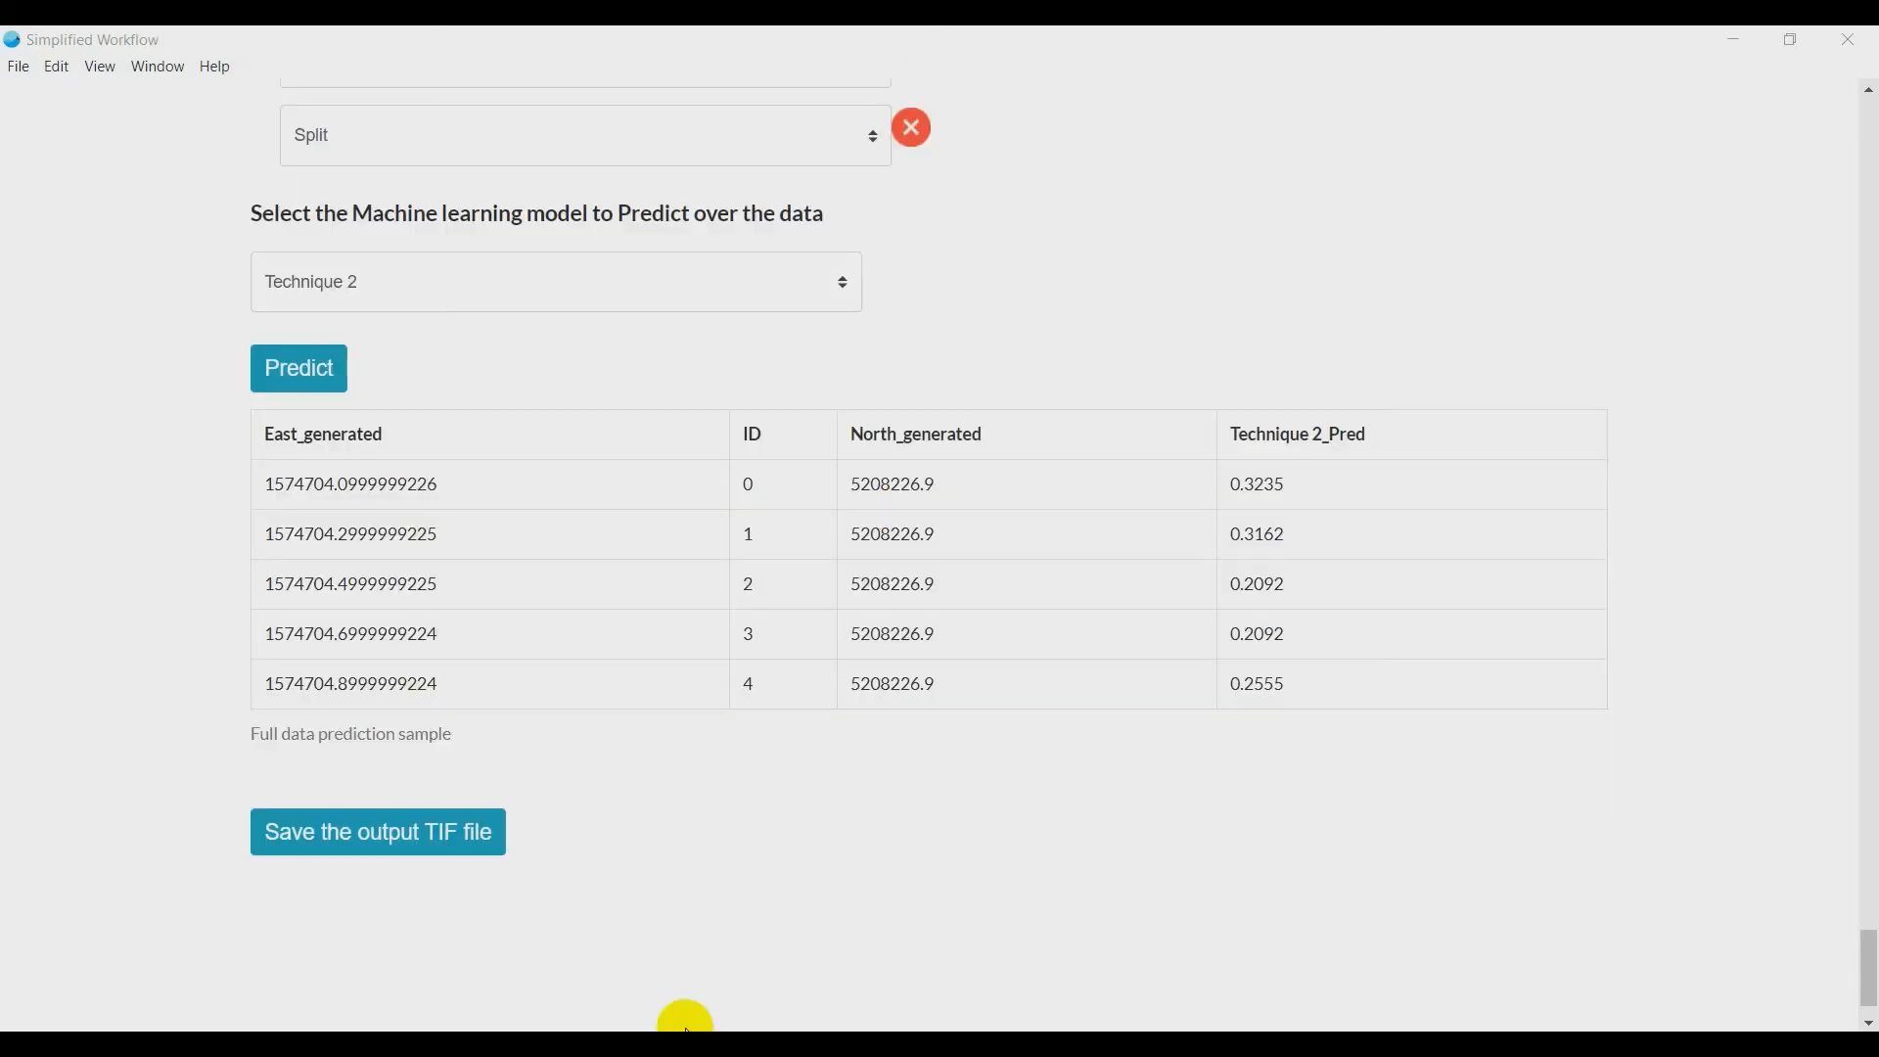
- Add Predictions_technique 2.tif from the Output Data folder to the ArcMap document as a layer, creating pyramids for it
{"action": "left_click", "coordinate": [685, 1045]}
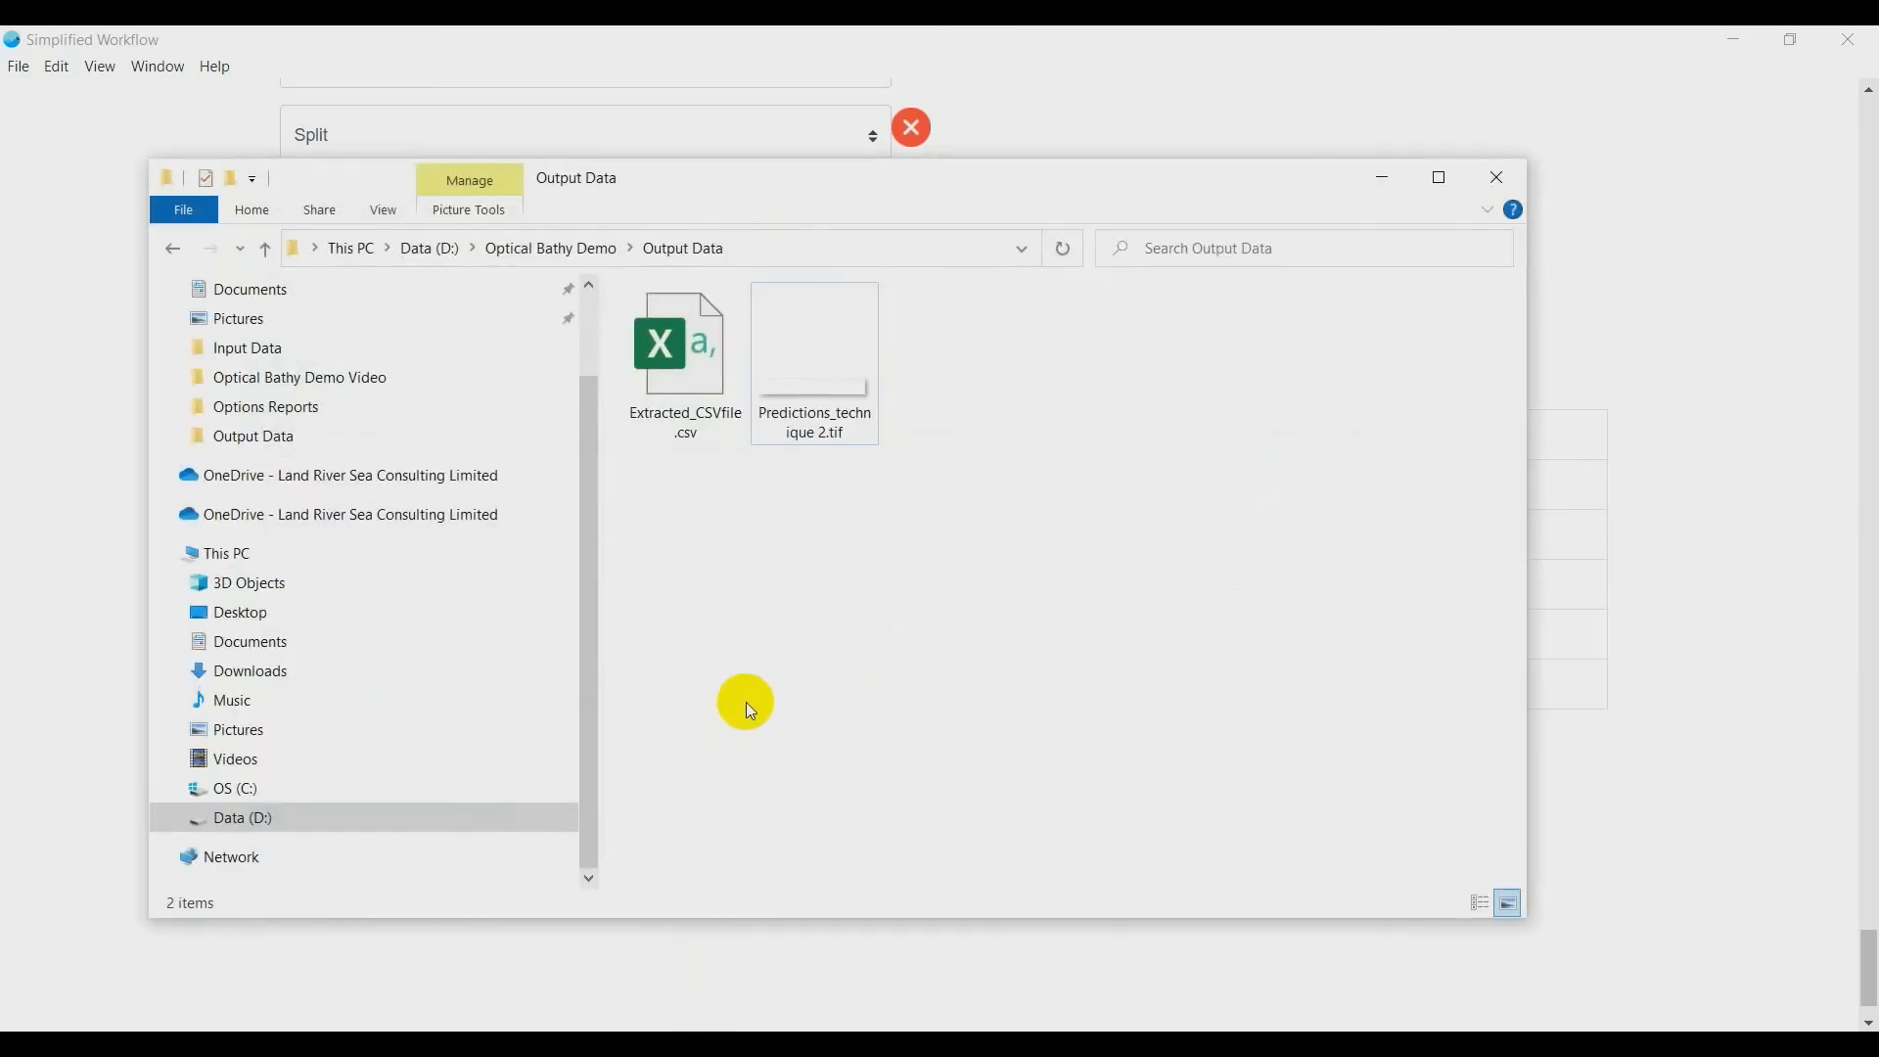
{"action": "left_click", "coordinate": [828, 445]}
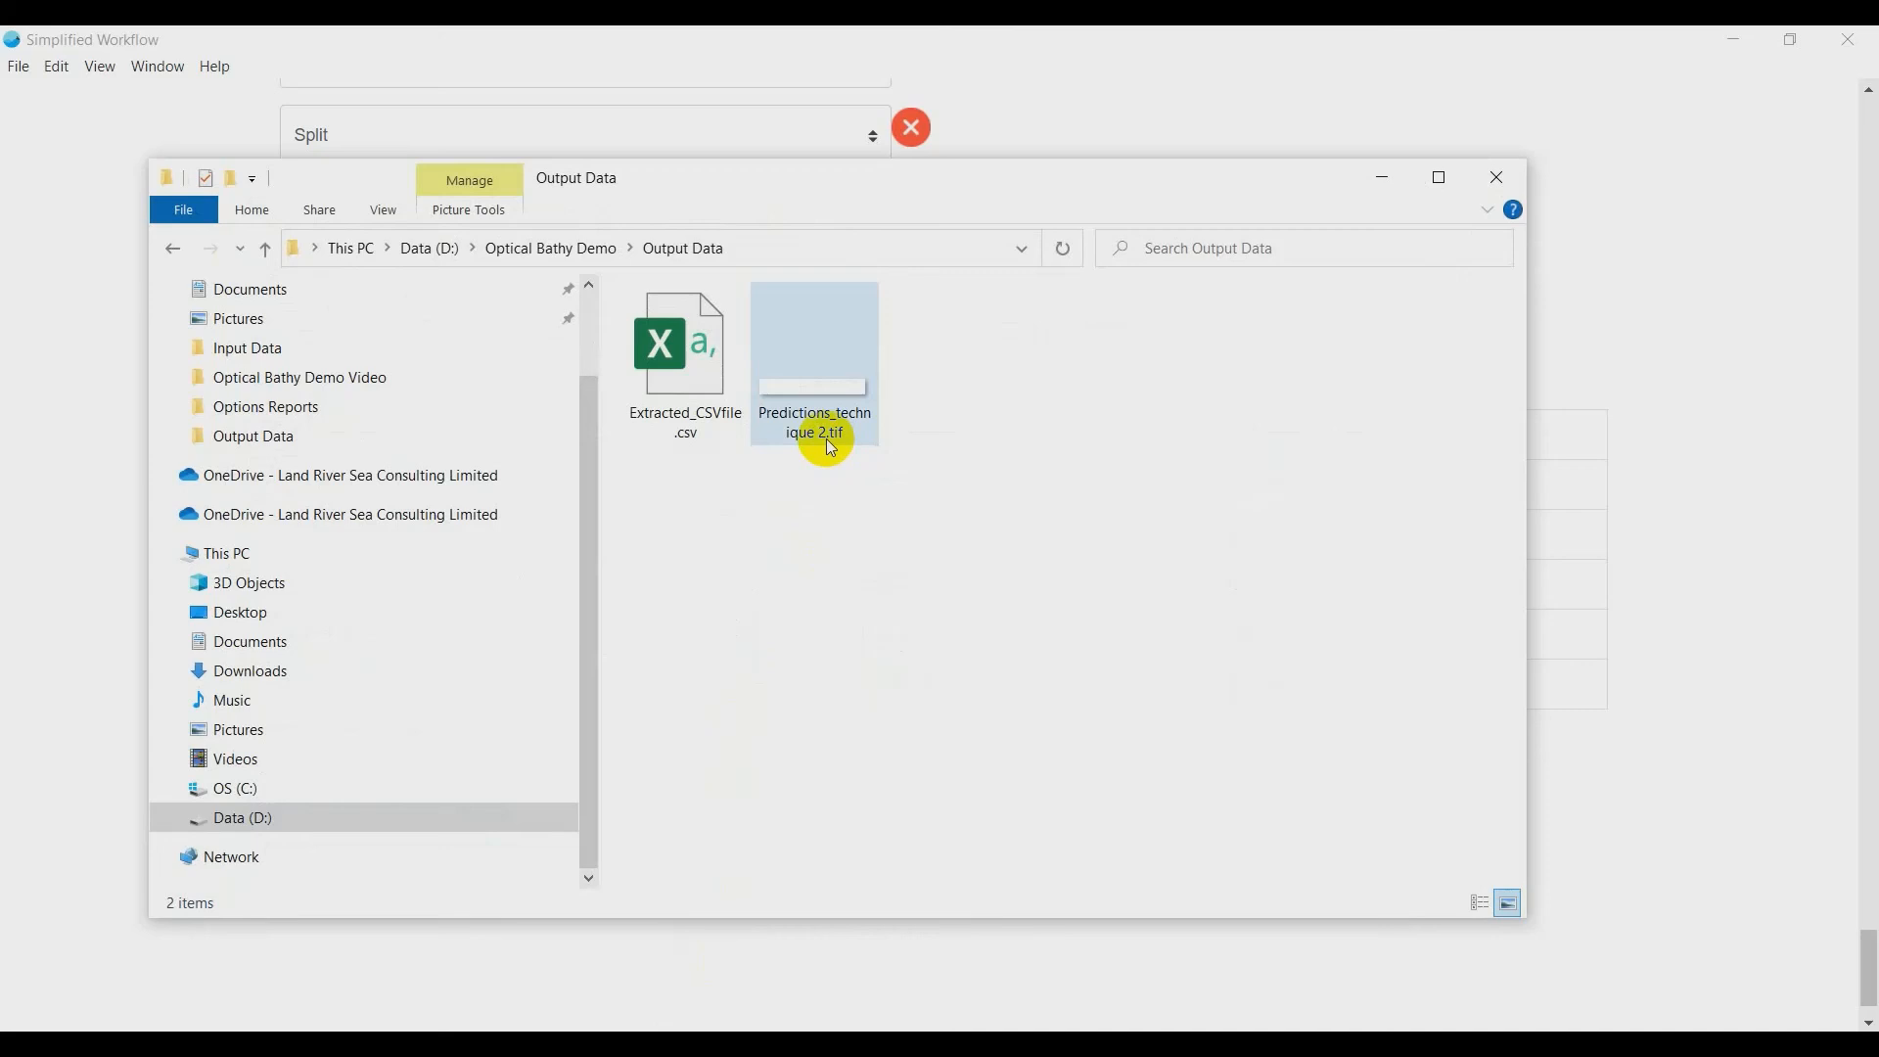
{"action": "left_click", "coordinate": [831, 445]}
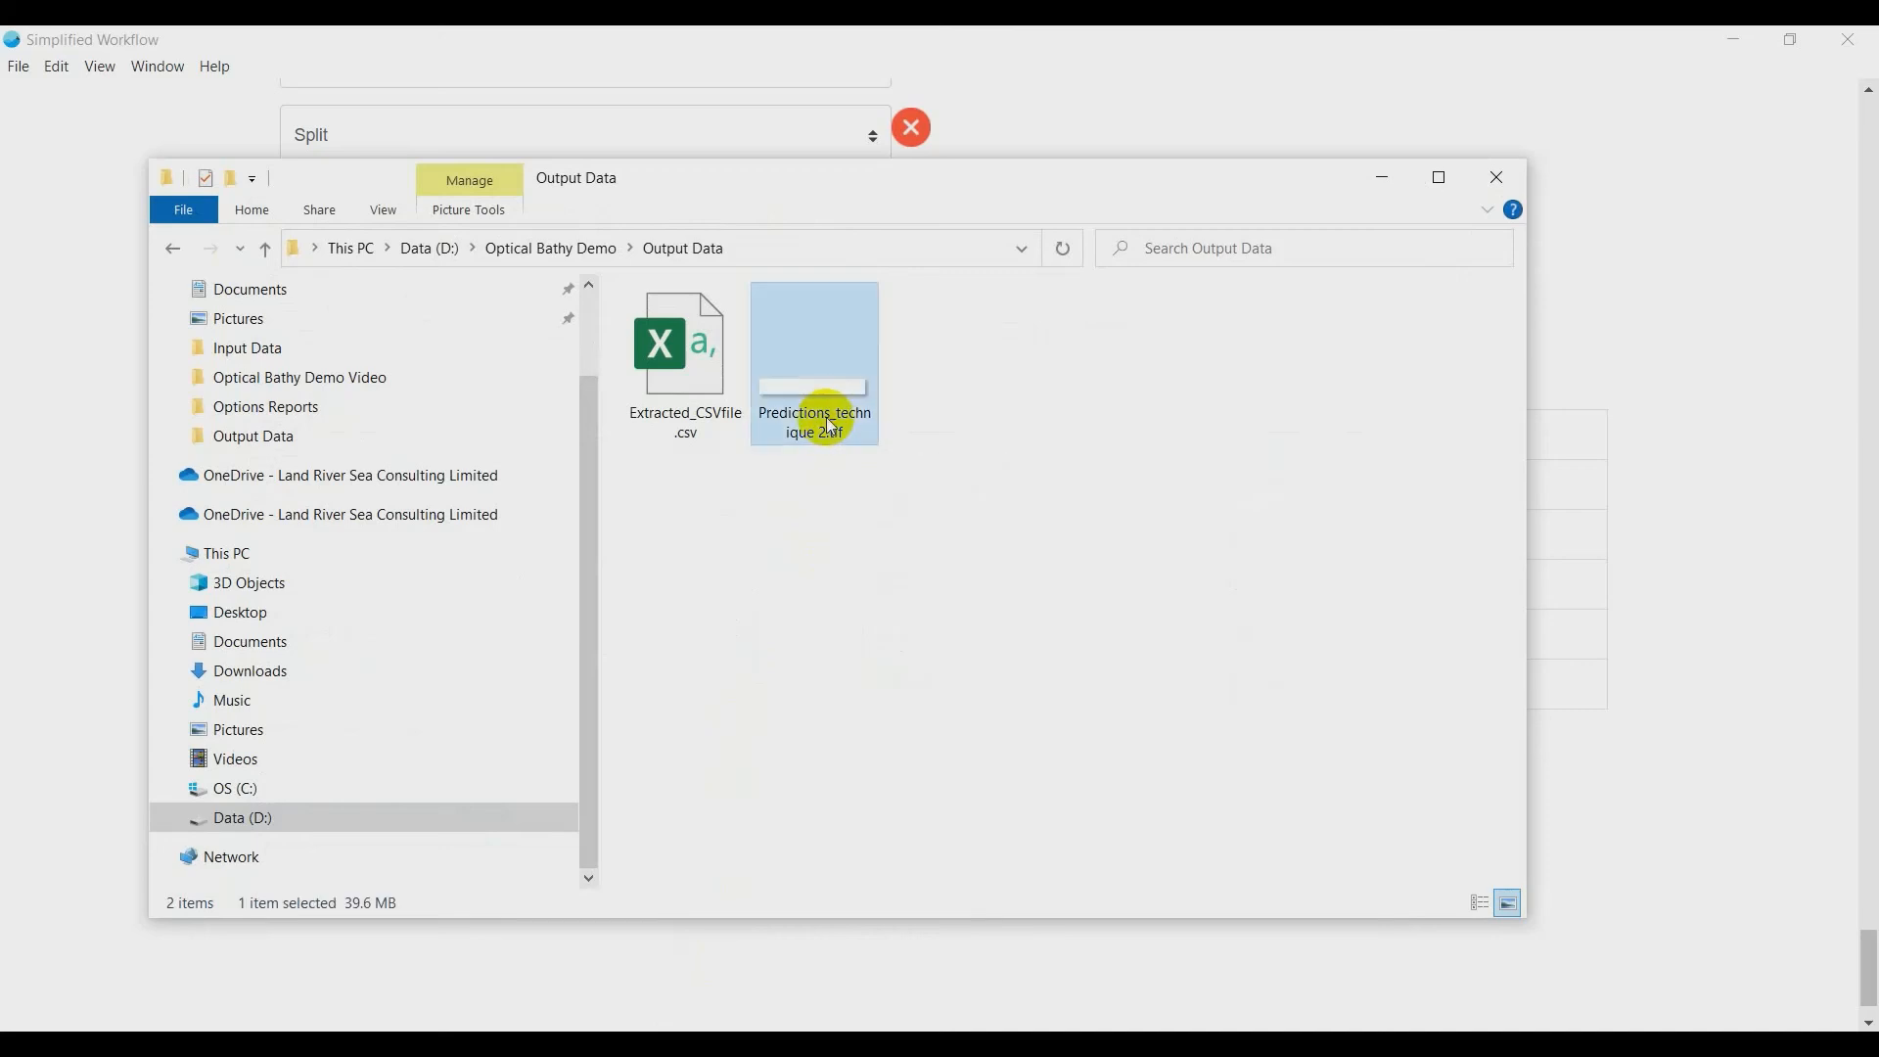
{"action": "left_click_drag", "start_coordinate": [810, 407], "coordinate": [209, 220]}
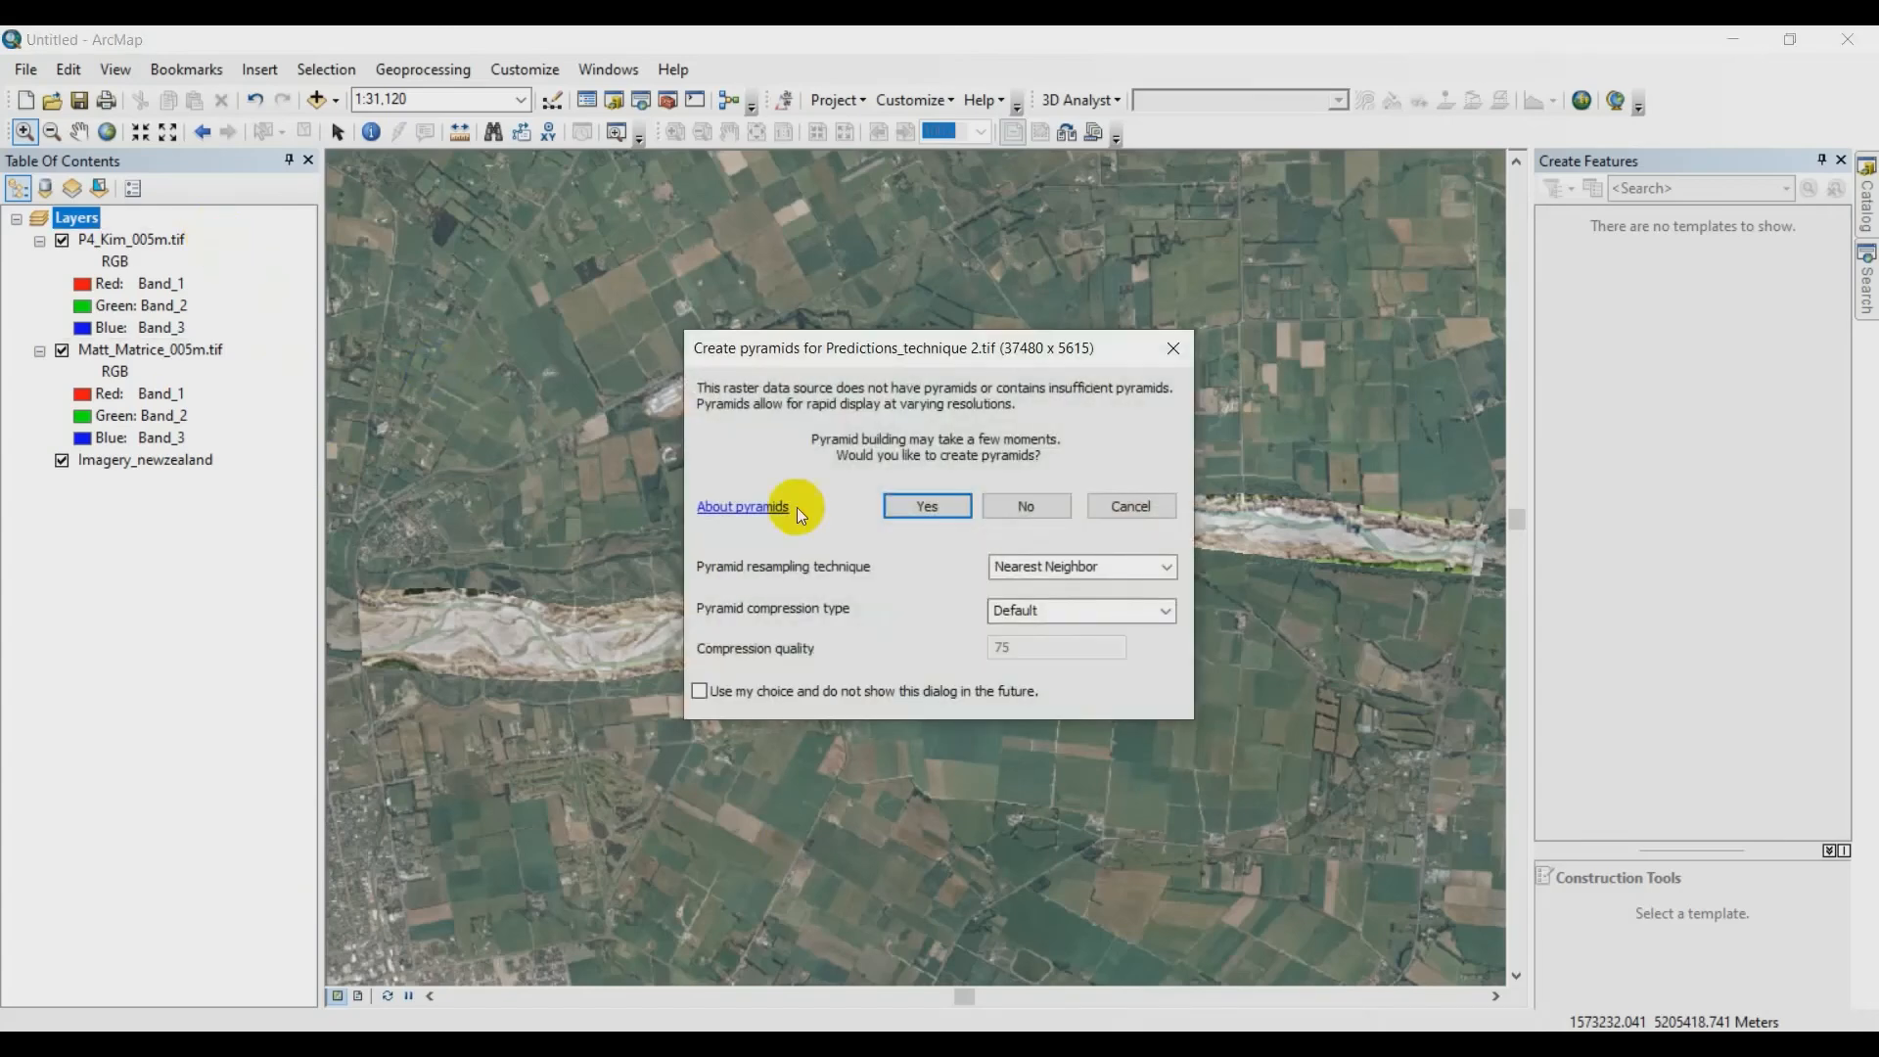
{"action": "left_click", "coordinate": [930, 505]}
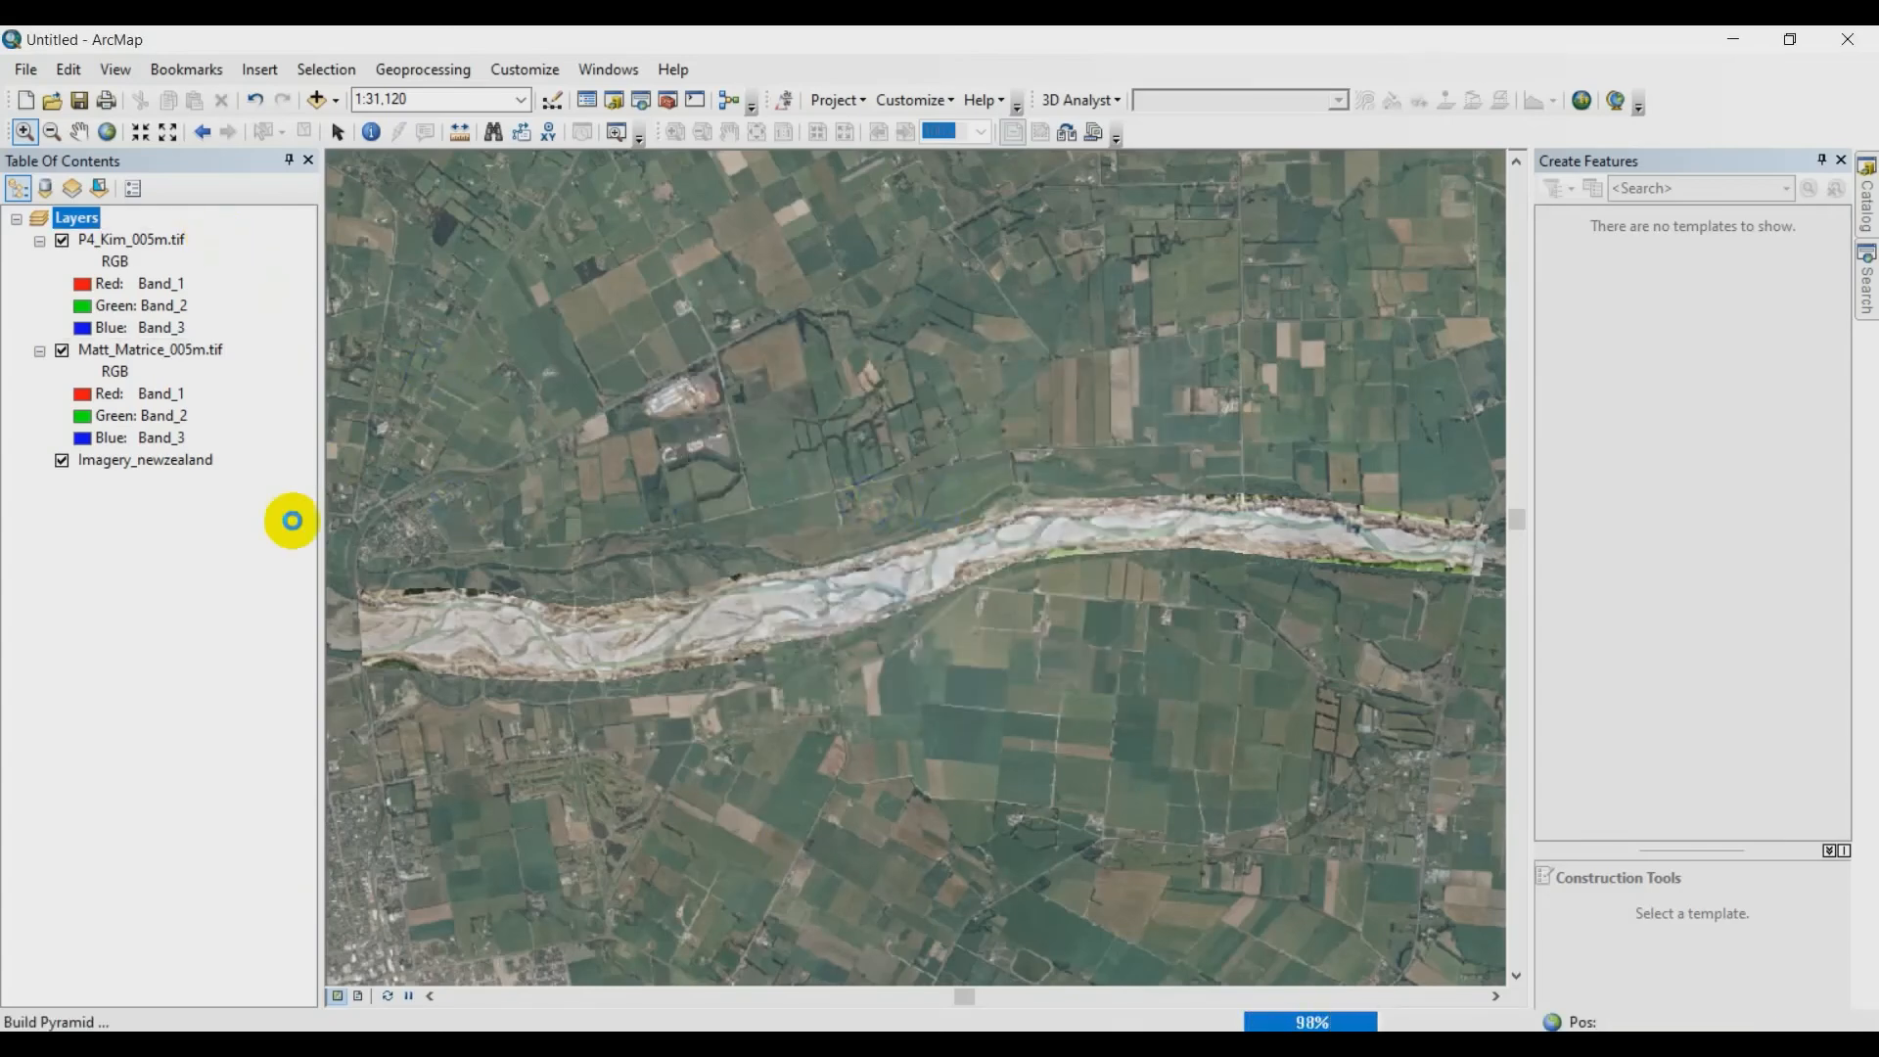
- Apply a light-to-dark blue color ramp to the stretched symbology of the Predictions_technique 2.tif layer
{"action": "right_click", "coordinate": [168, 244]}
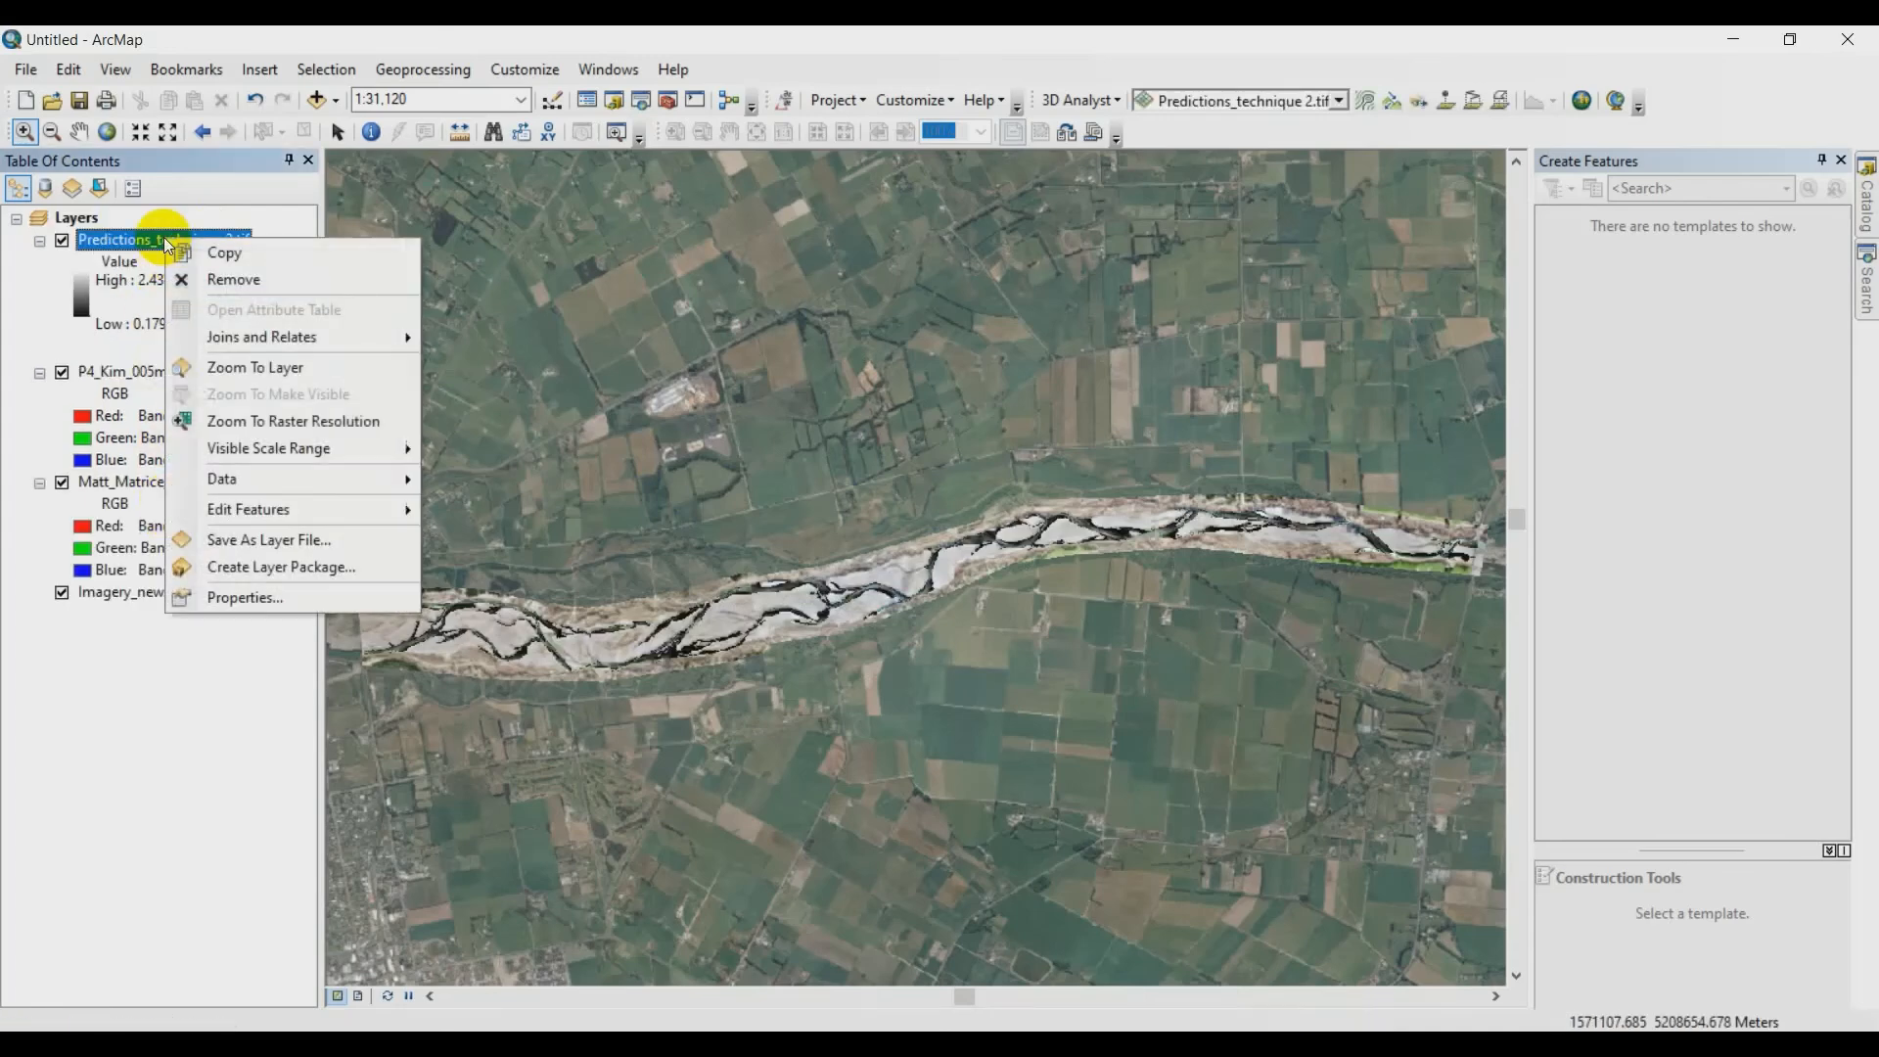
{"action": "left_click", "coordinate": [243, 597]}
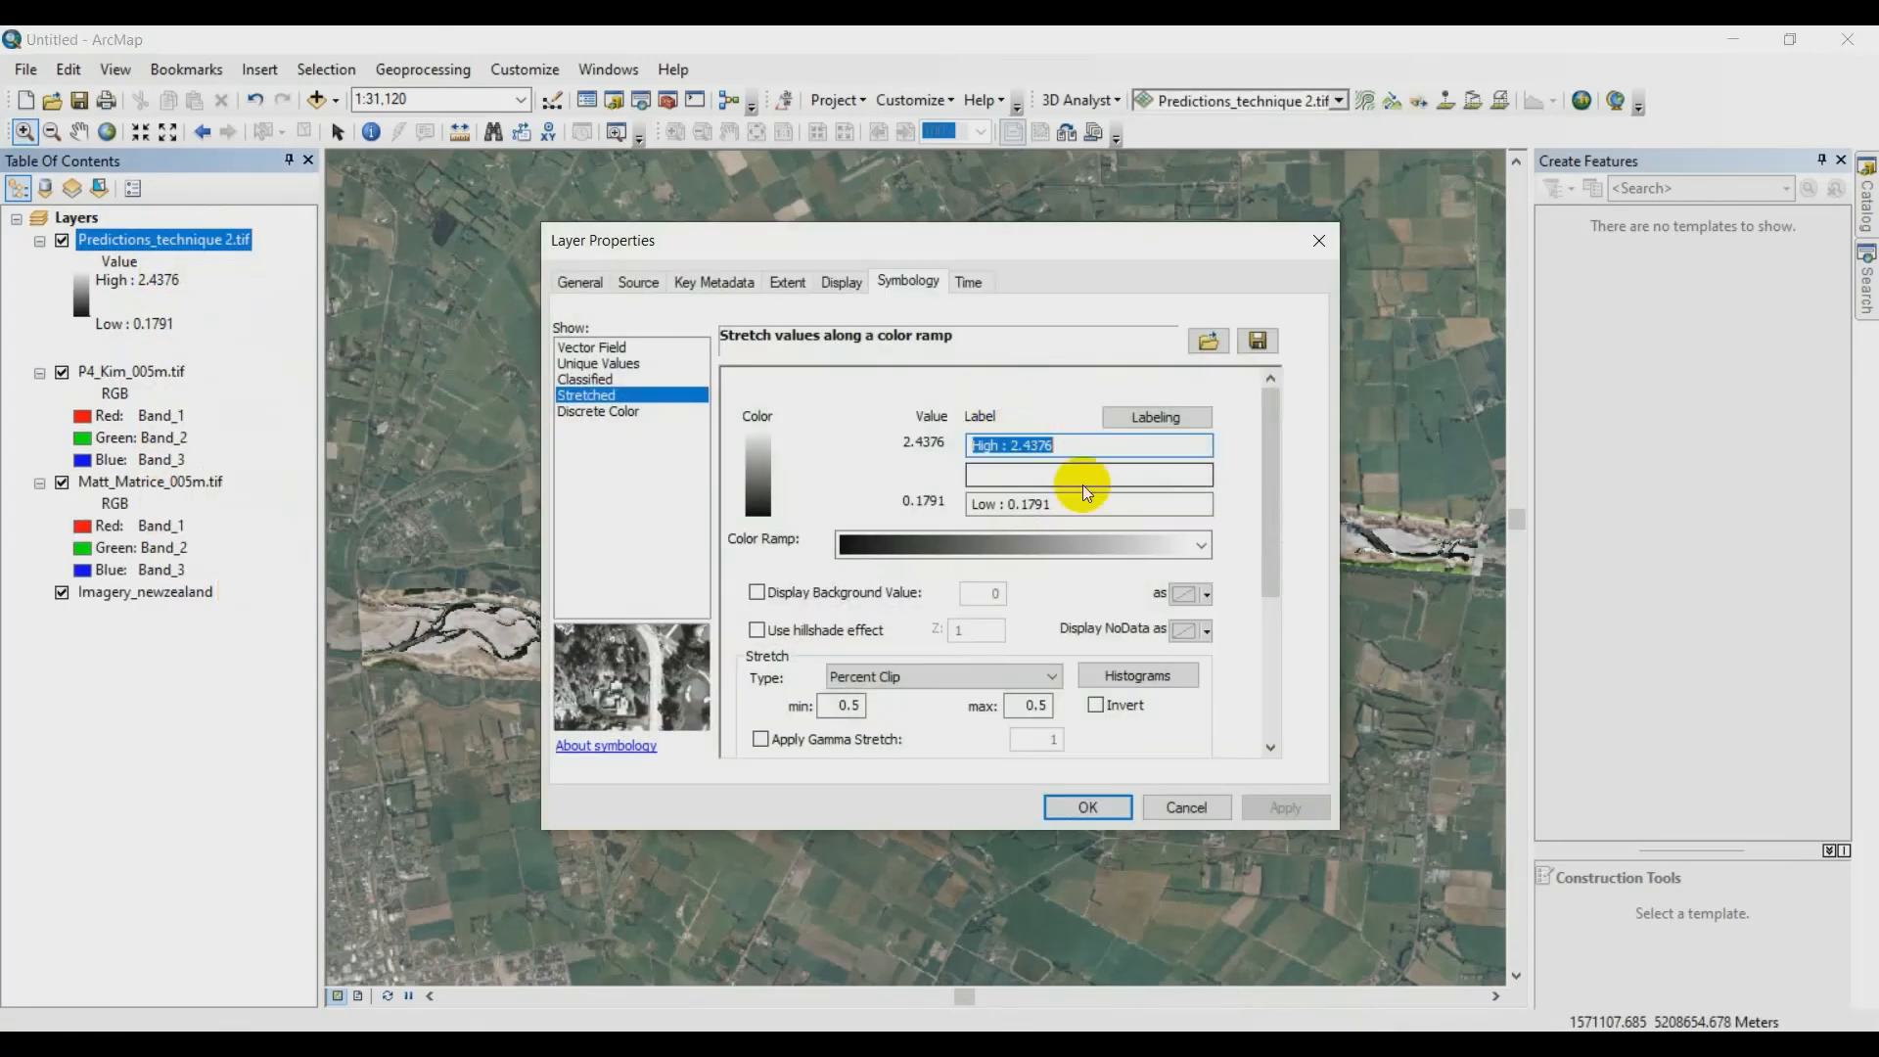
{"action": "left_click", "coordinate": [1110, 548]}
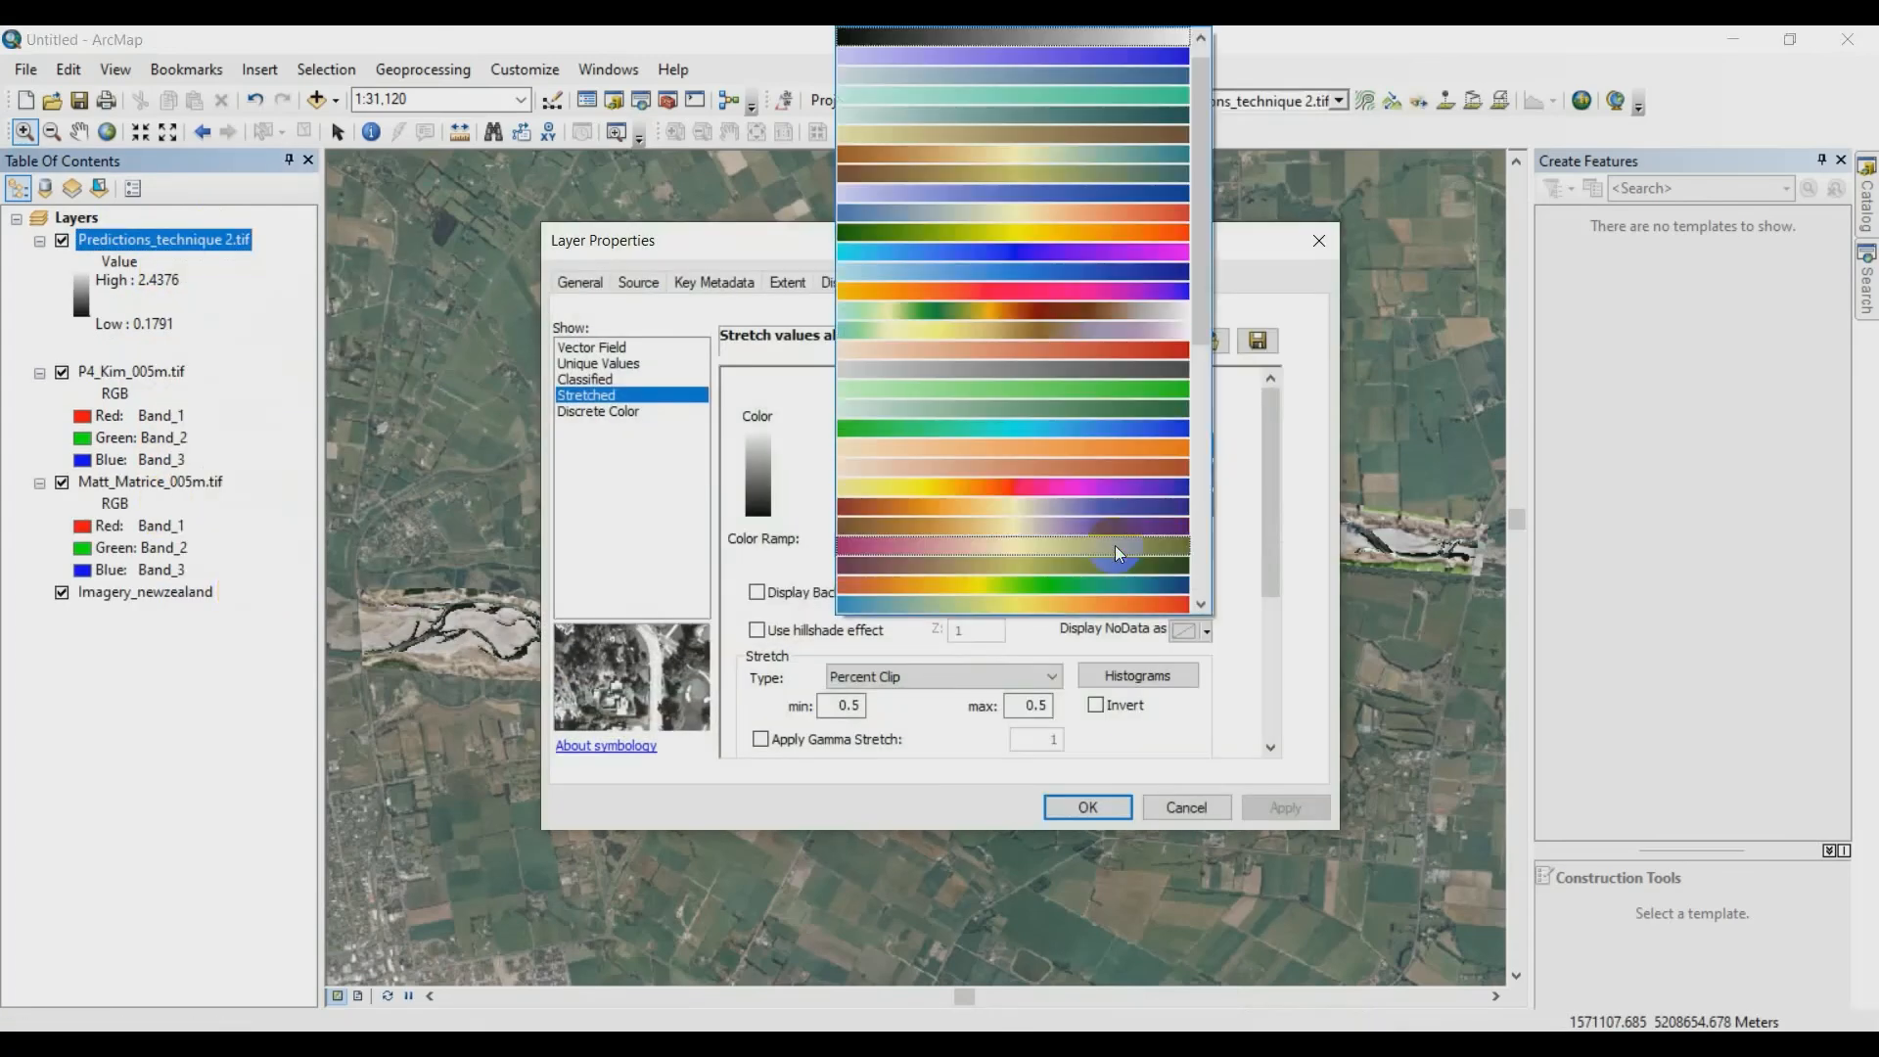
{"action": "left_click", "coordinate": [1053, 274]}
{"action": "left_click", "coordinate": [1111, 809]}
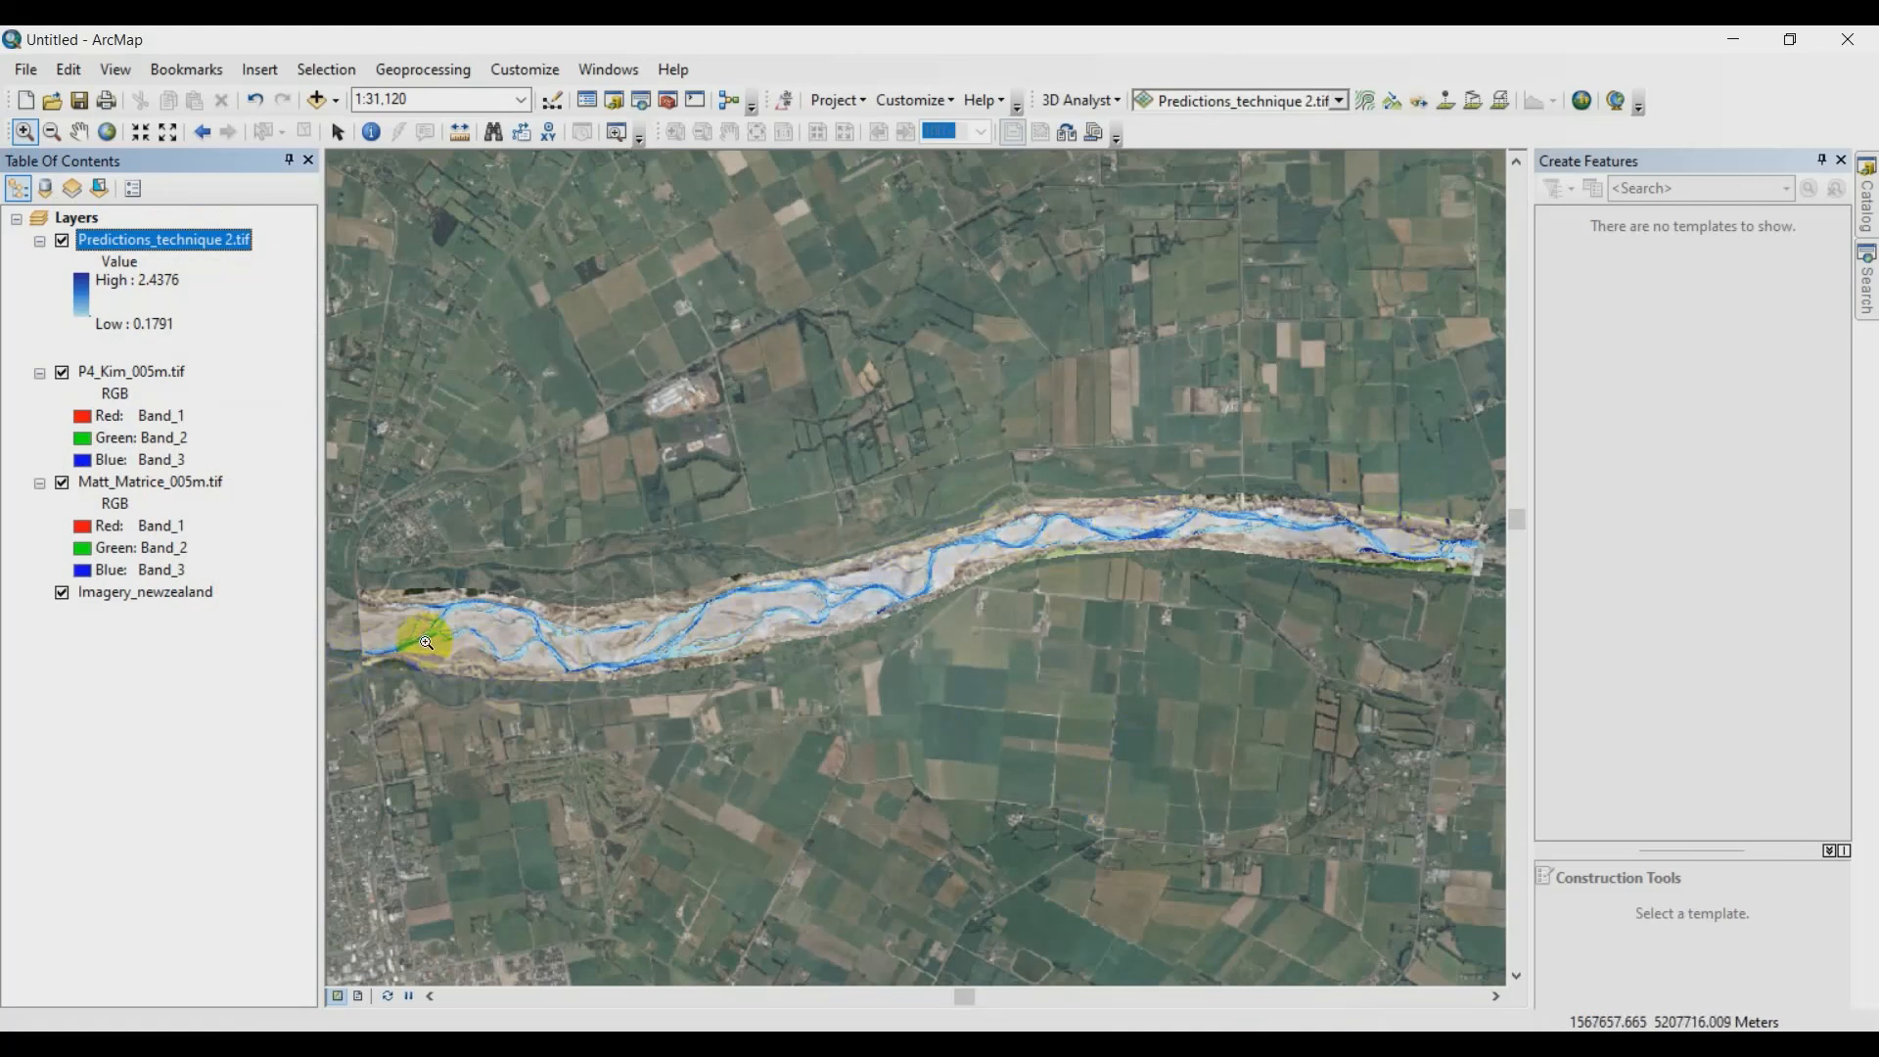
- Zoom to the river's western end and compare the Predictions_technique 2.tif layer with the underlying imagery by hiding and reshowing it
{"action": "left_click_drag", "start_coordinate": [335, 590], "coordinate": [516, 673]}
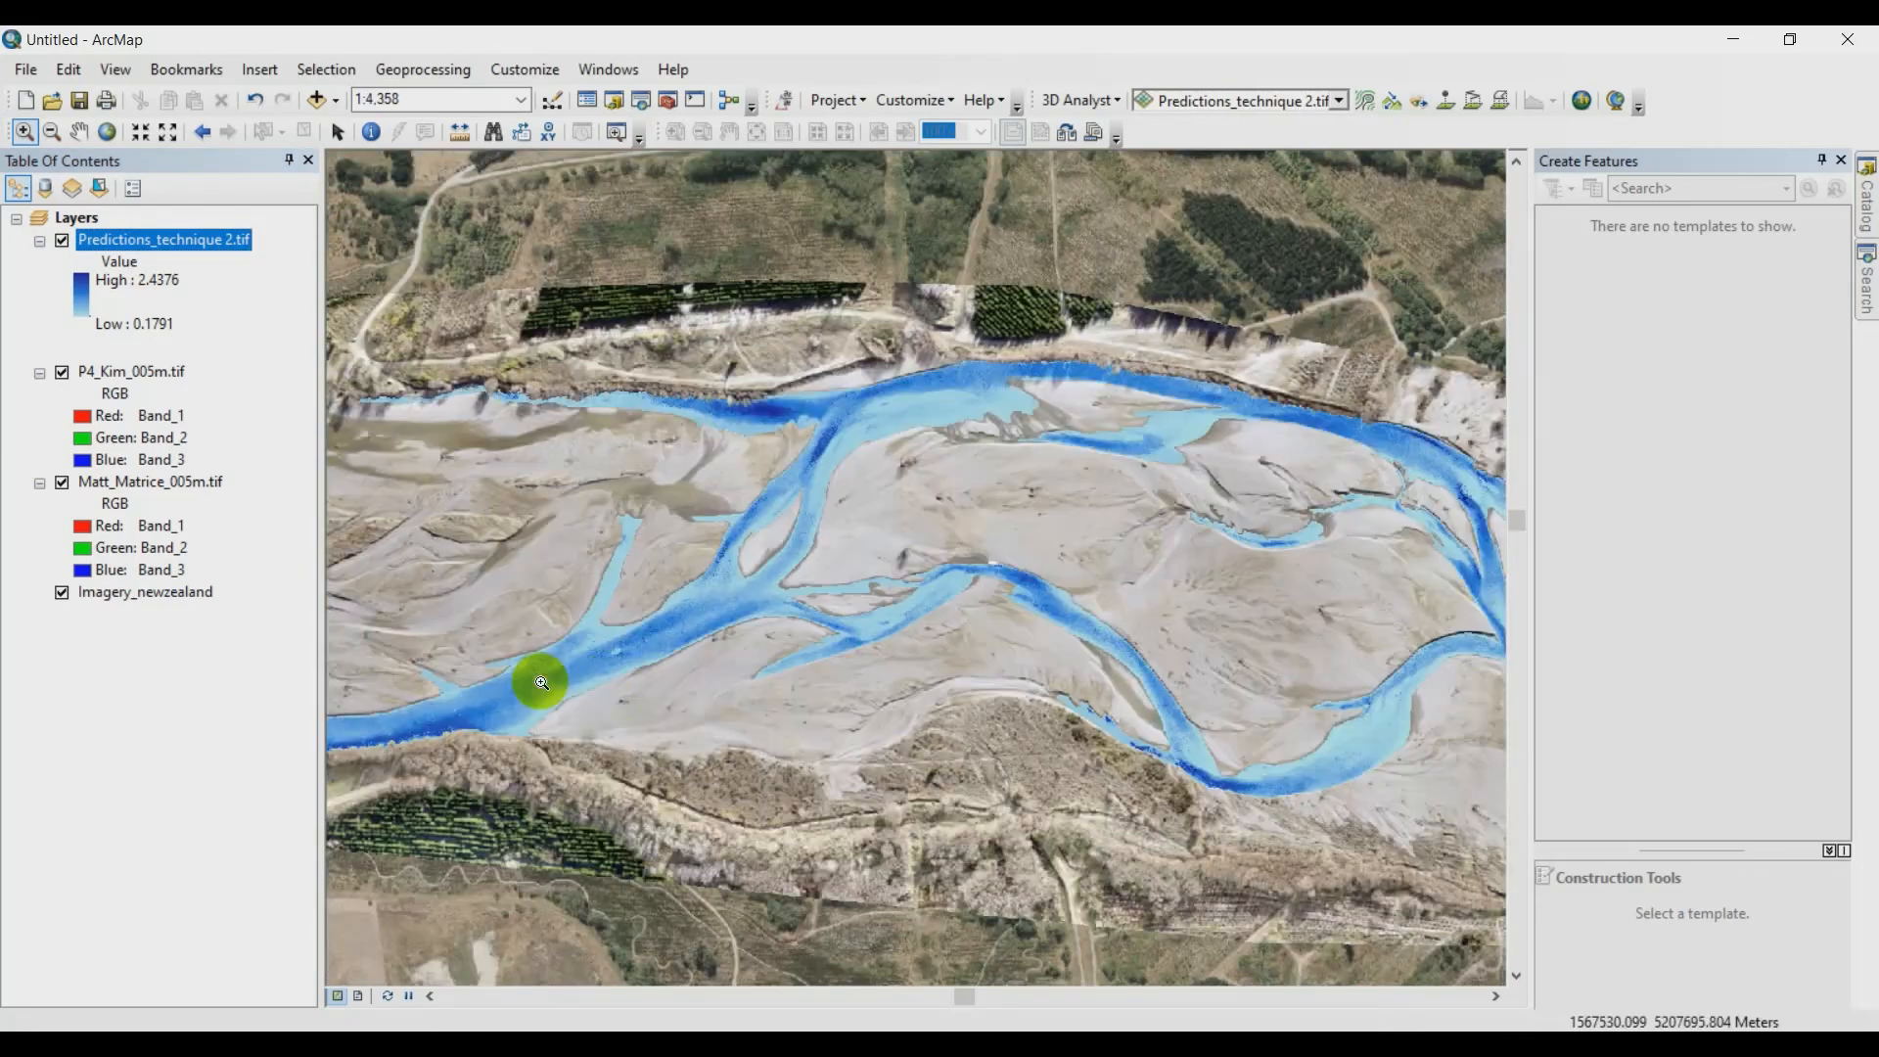
{"action": "left_click", "coordinate": [60, 241]}
{"action": "left_click", "coordinate": [61, 241]}
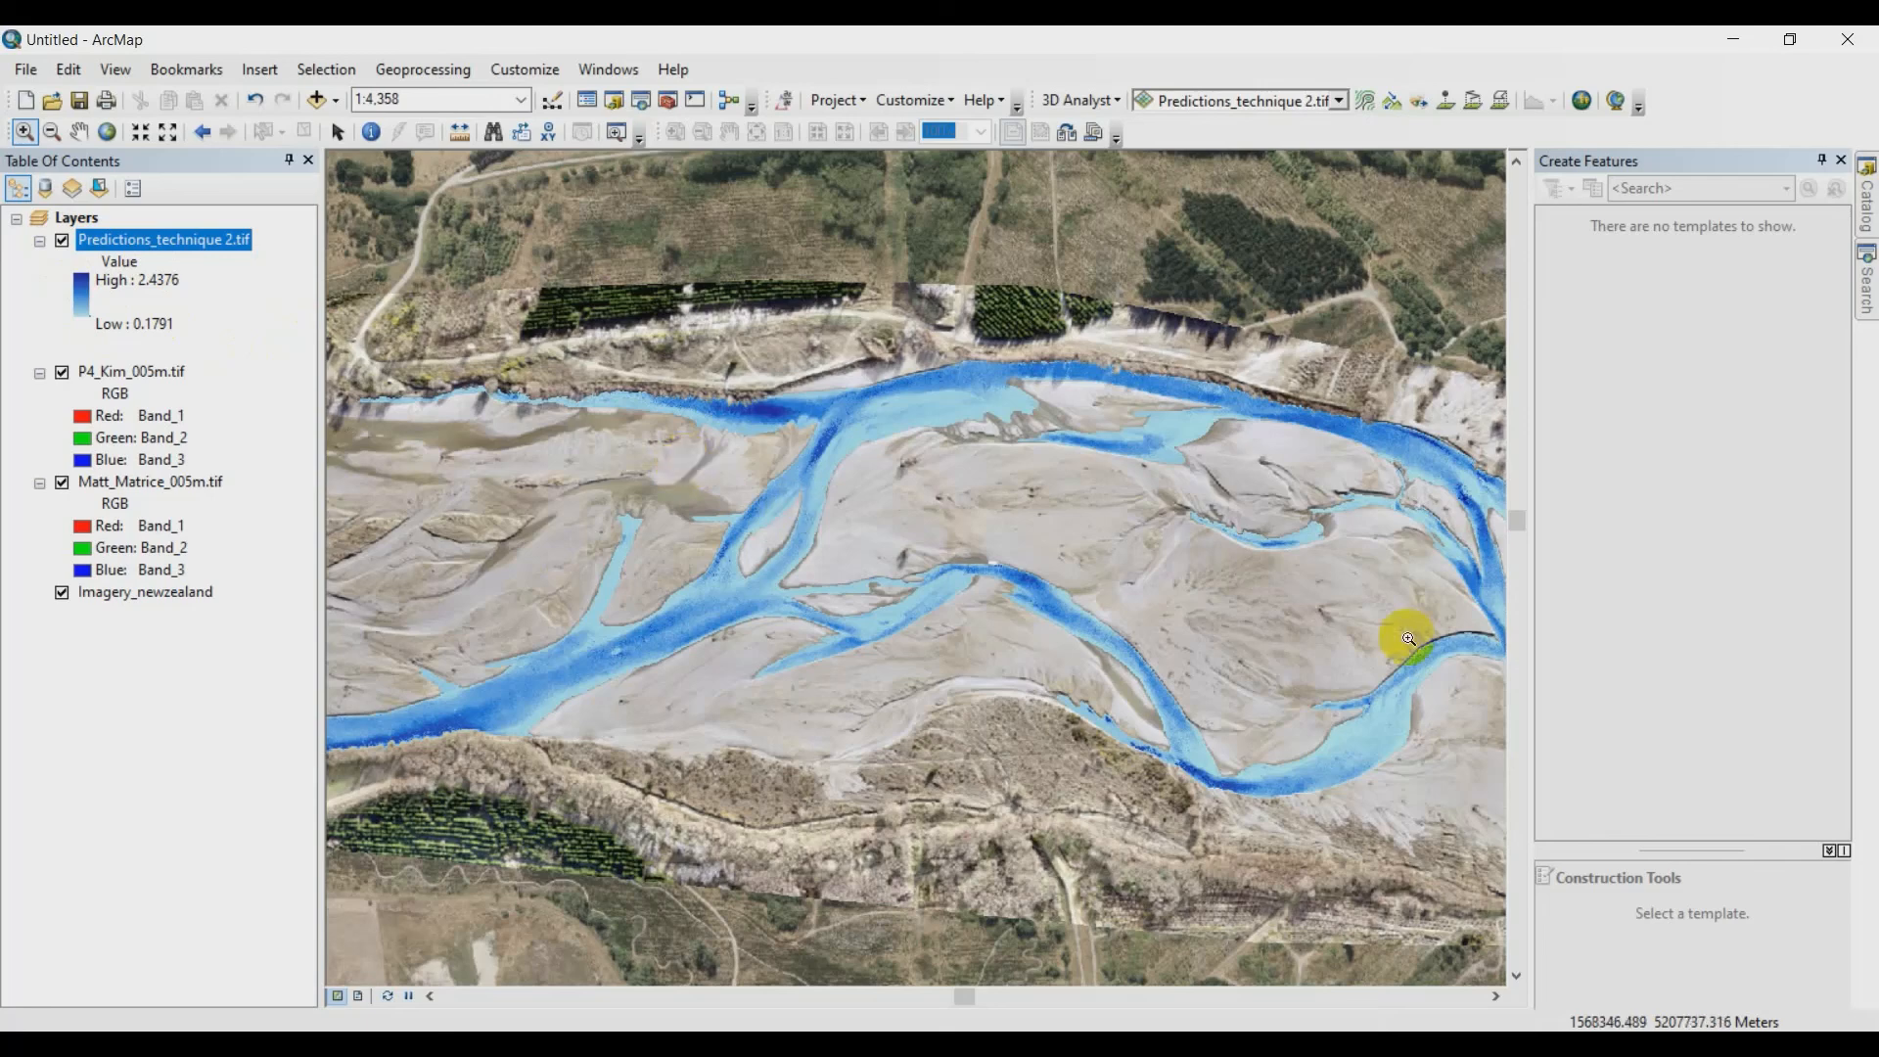
- Examine the predicted depths along the river channels from the western reach eastward at 1:4,358 scale
{"action": "left_click_drag", "start_coordinate": [1462, 594], "coordinate": [719, 482]}
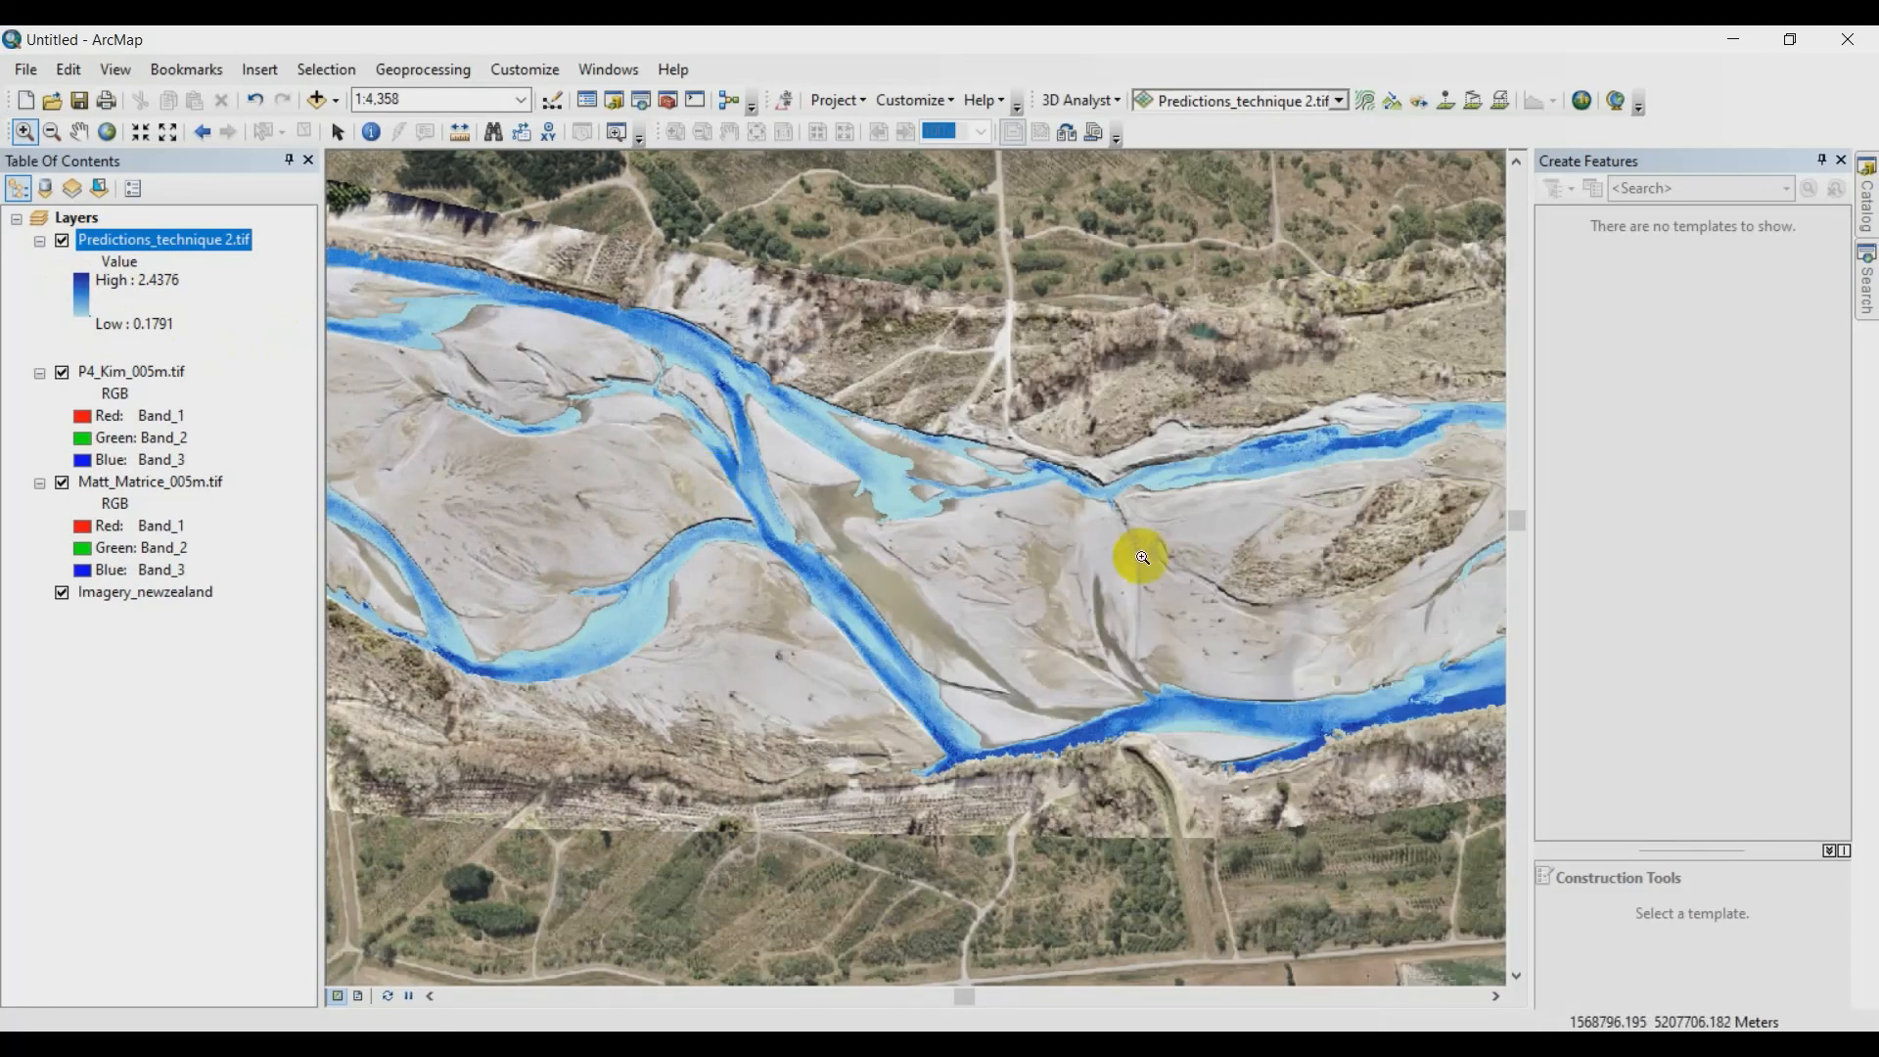
{"action": "left_click_drag", "start_coordinate": [1301, 557], "coordinate": [534, 475]}
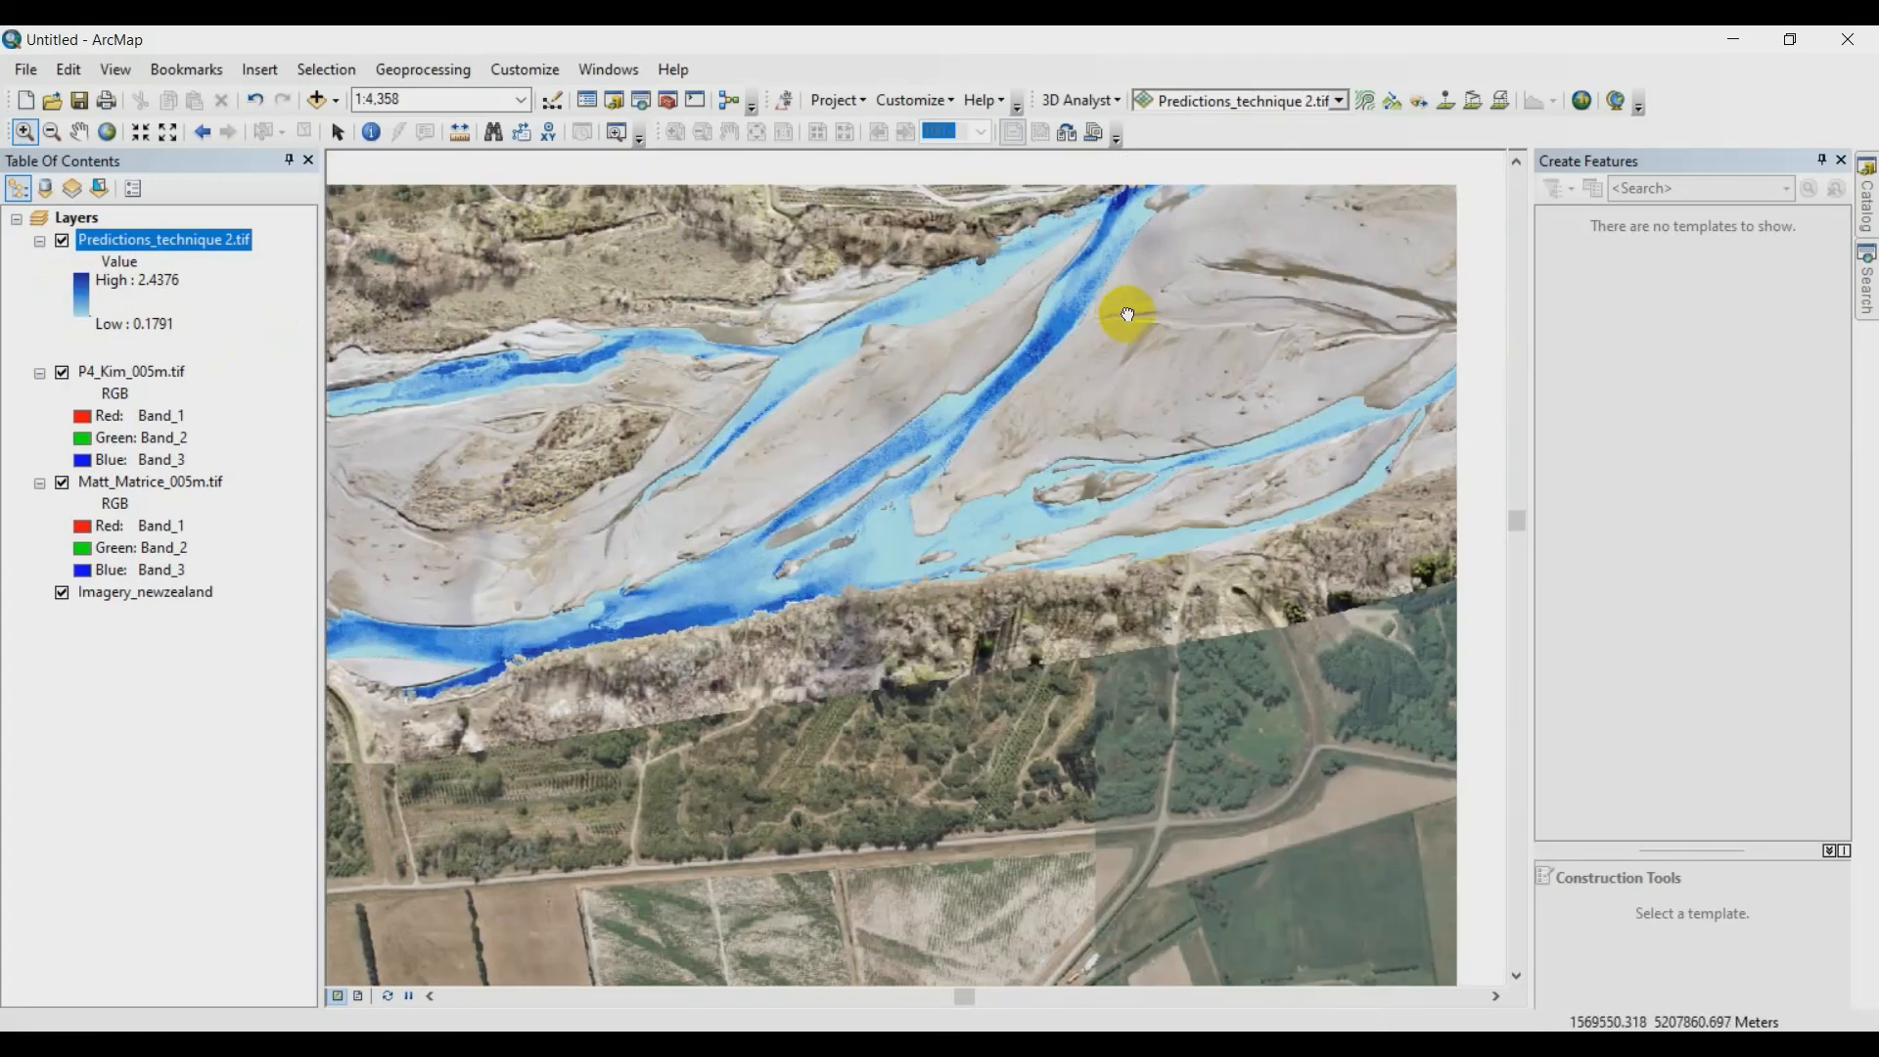
{"action": "left_click_drag", "start_coordinate": [1127, 314], "coordinate": [607, 587]}
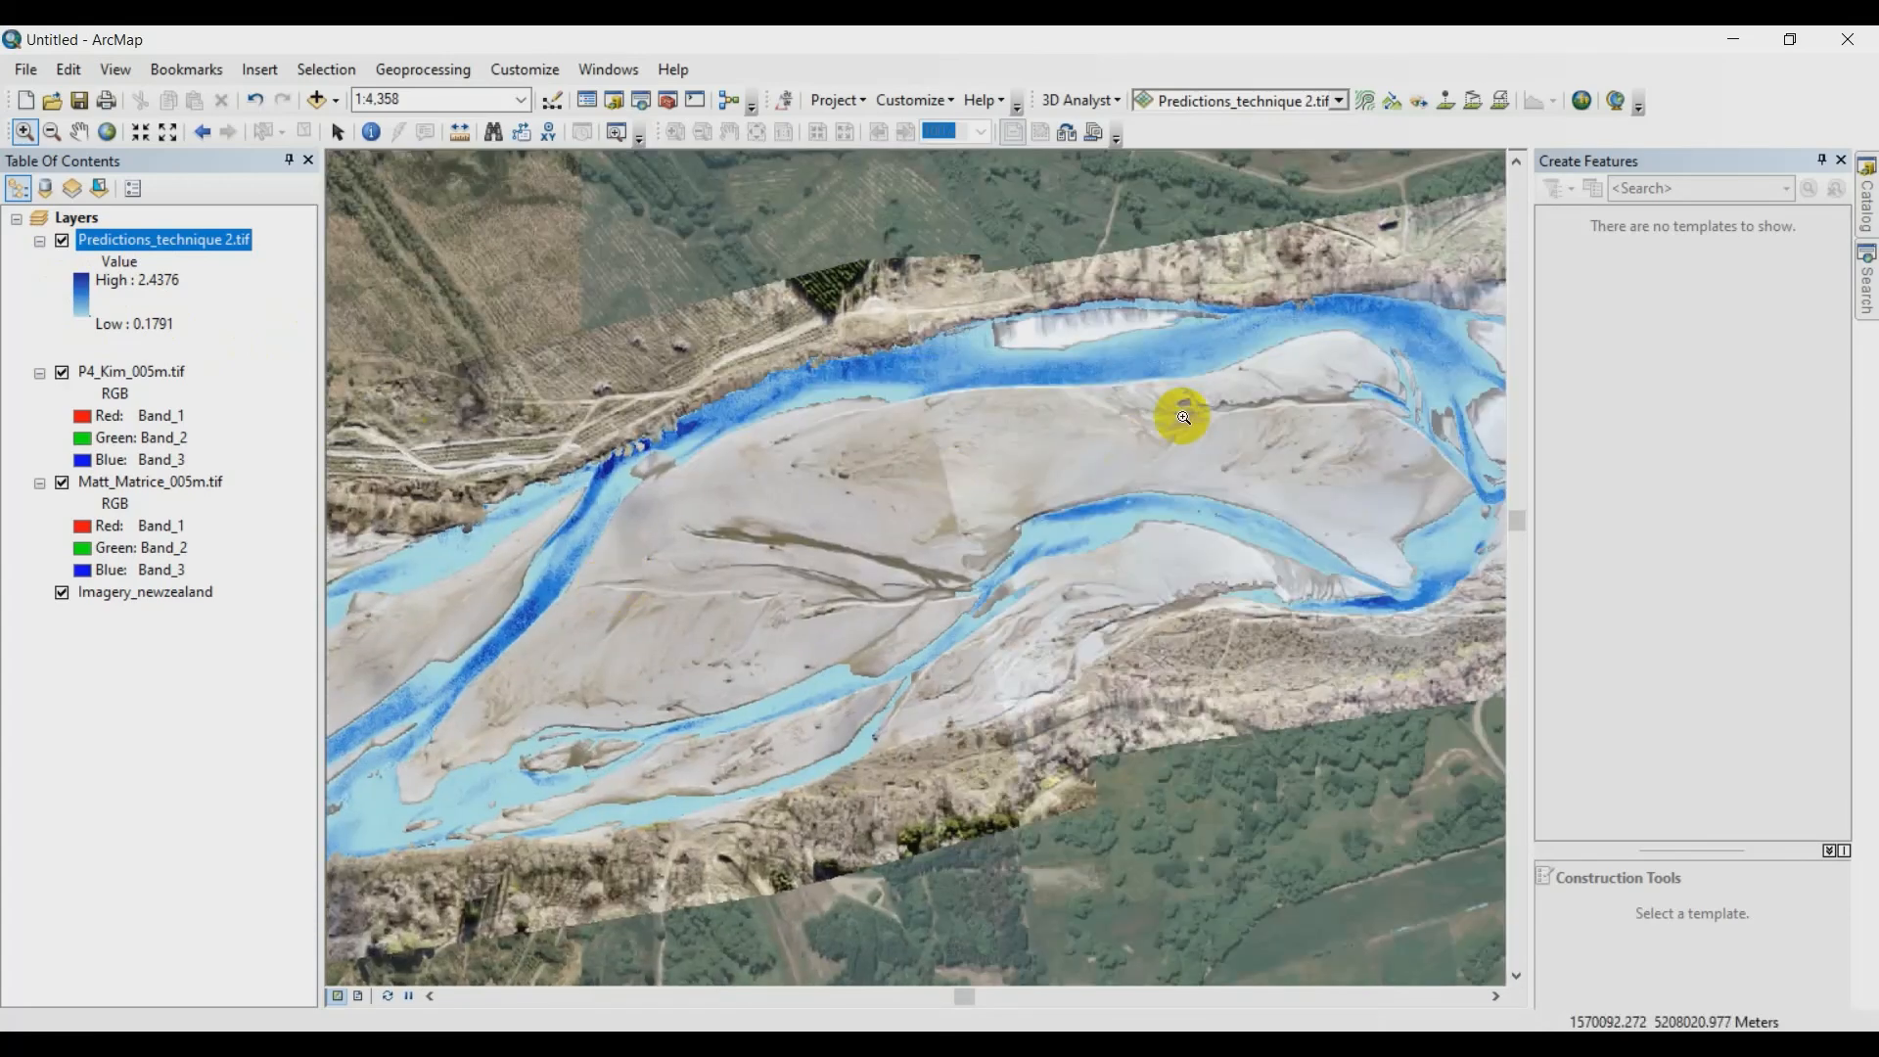
{"action": "left_click_drag", "start_coordinate": [1123, 436], "coordinate": [549, 554]}
{"action": "left_click_drag", "start_coordinate": [1296, 449], "coordinate": [596, 507]}
{"action": "left_click_drag", "start_coordinate": [1121, 302], "coordinate": [493, 593]}
{"action": "left_click_drag", "start_coordinate": [1341, 402], "coordinate": [649, 558]}
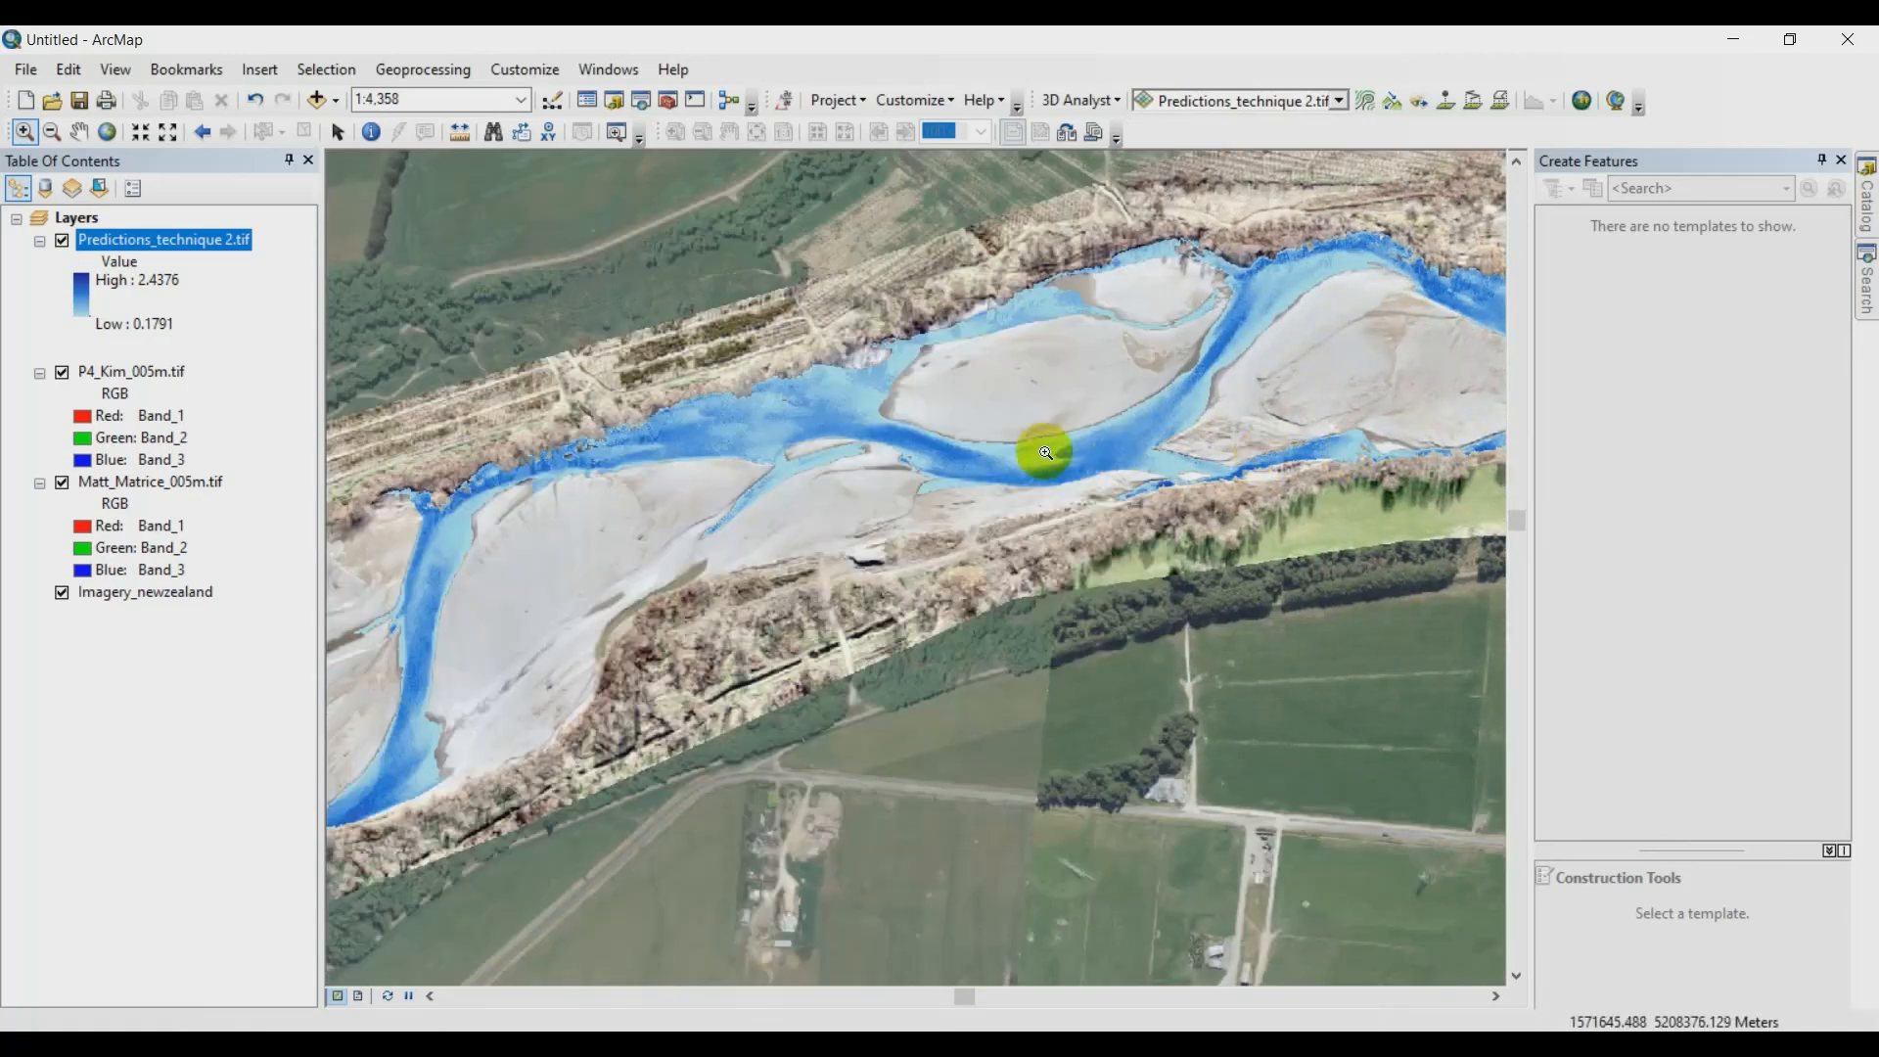
- Toggle the Predictions_technique 2.tif layer off and on twice to compare the eastern reach with the aerial imagery
{"action": "left_click", "coordinate": [61, 241]}
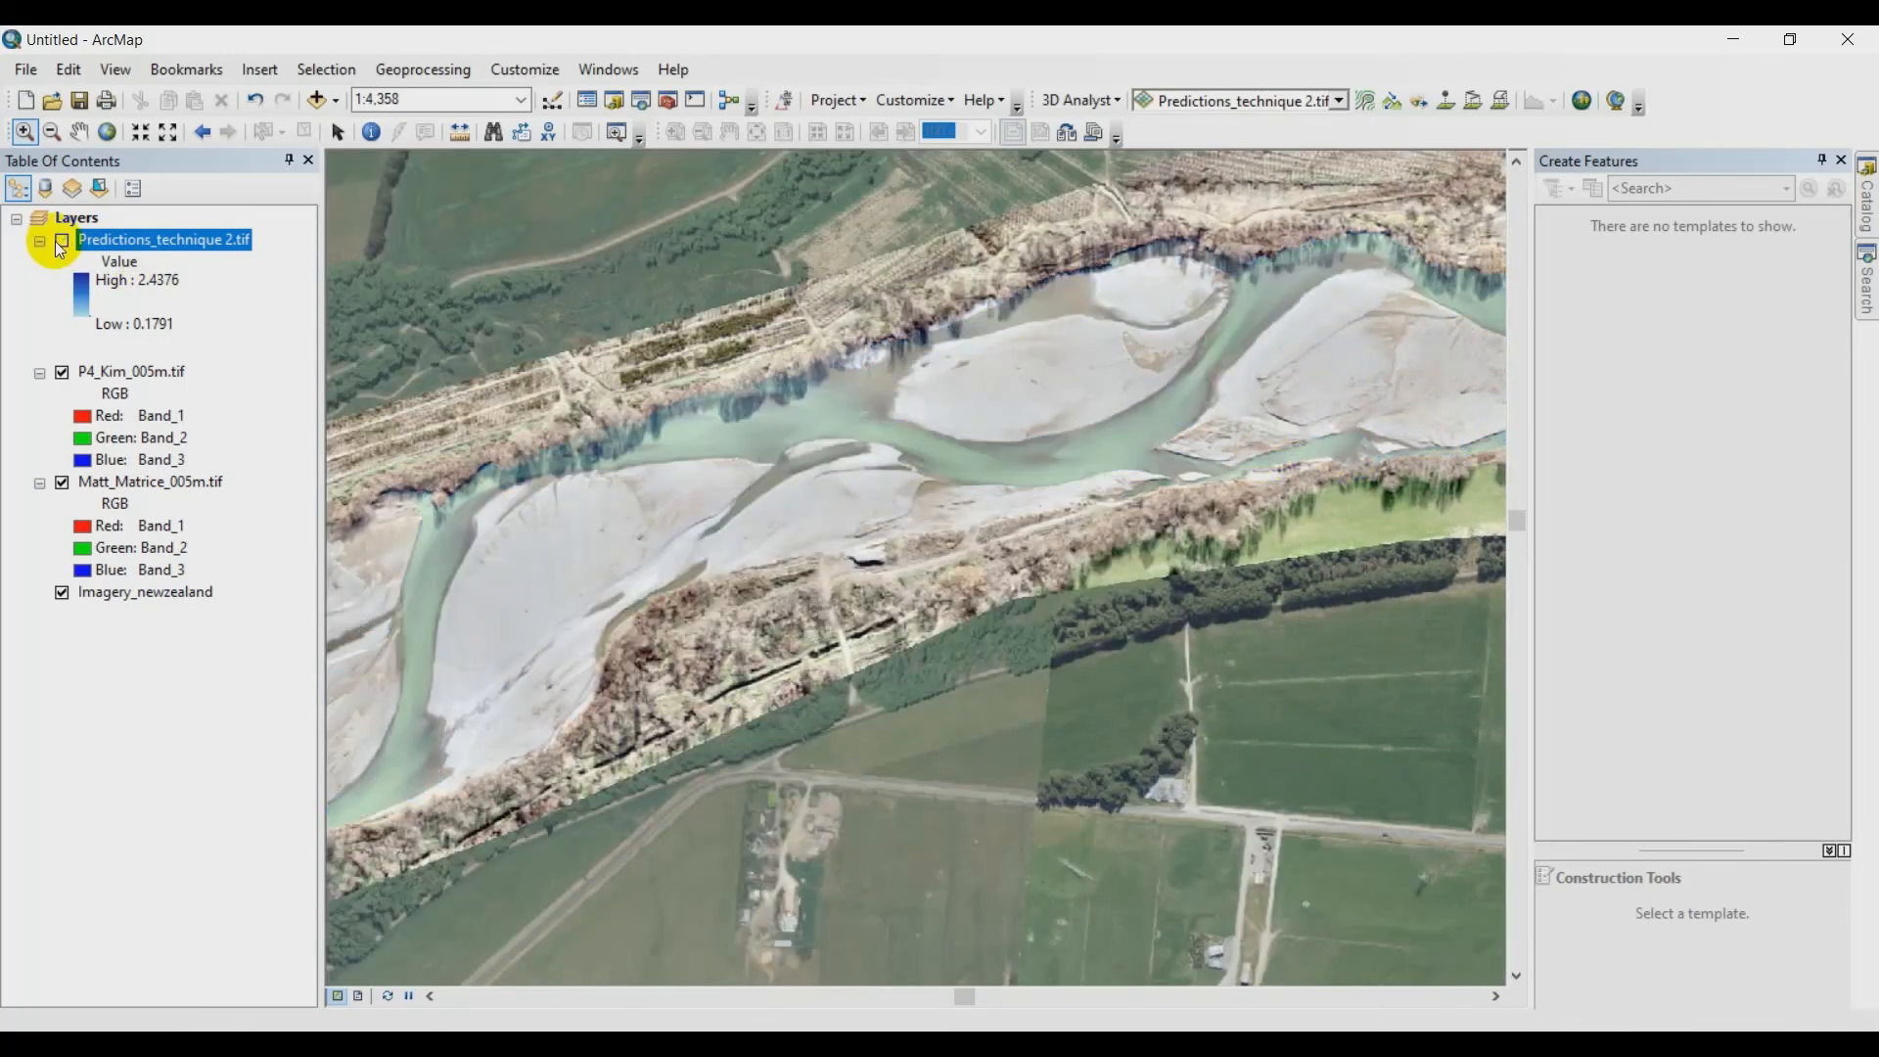
{"action": "left_click", "coordinate": [61, 240]}
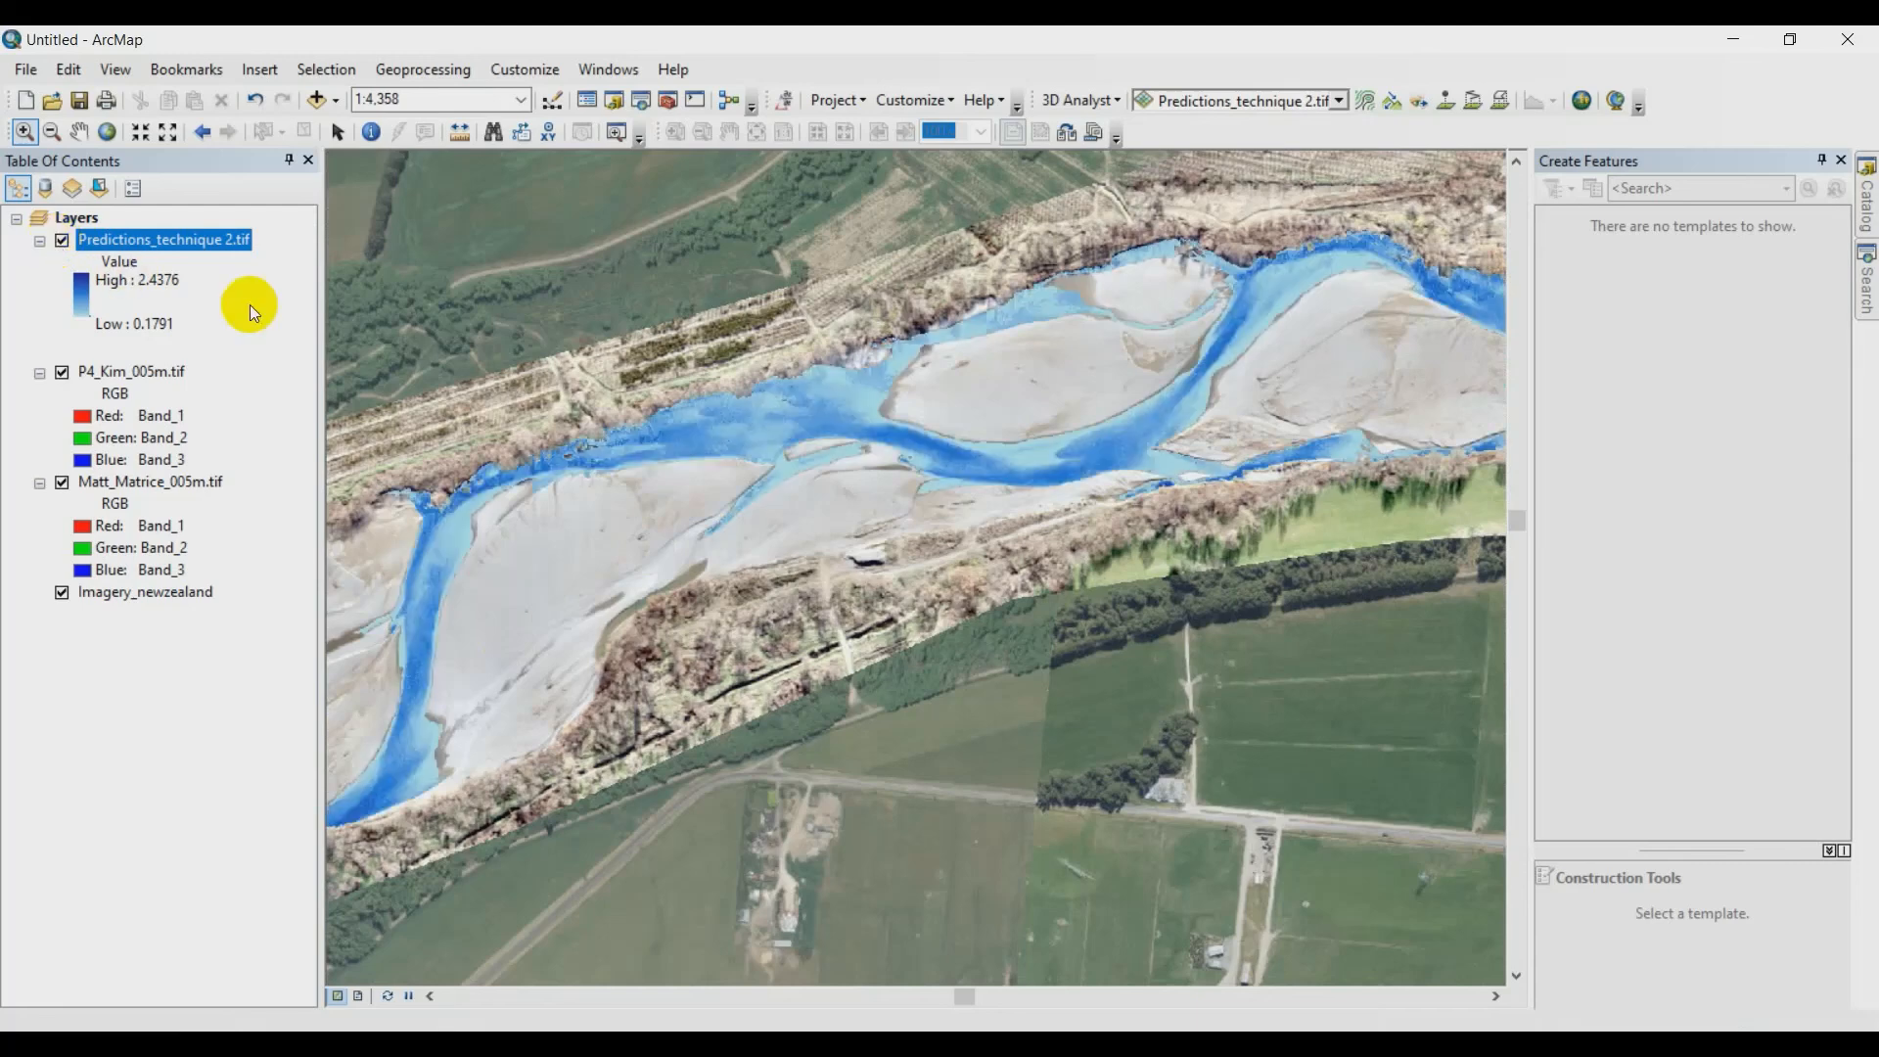
{"action": "left_click", "coordinate": [61, 241]}
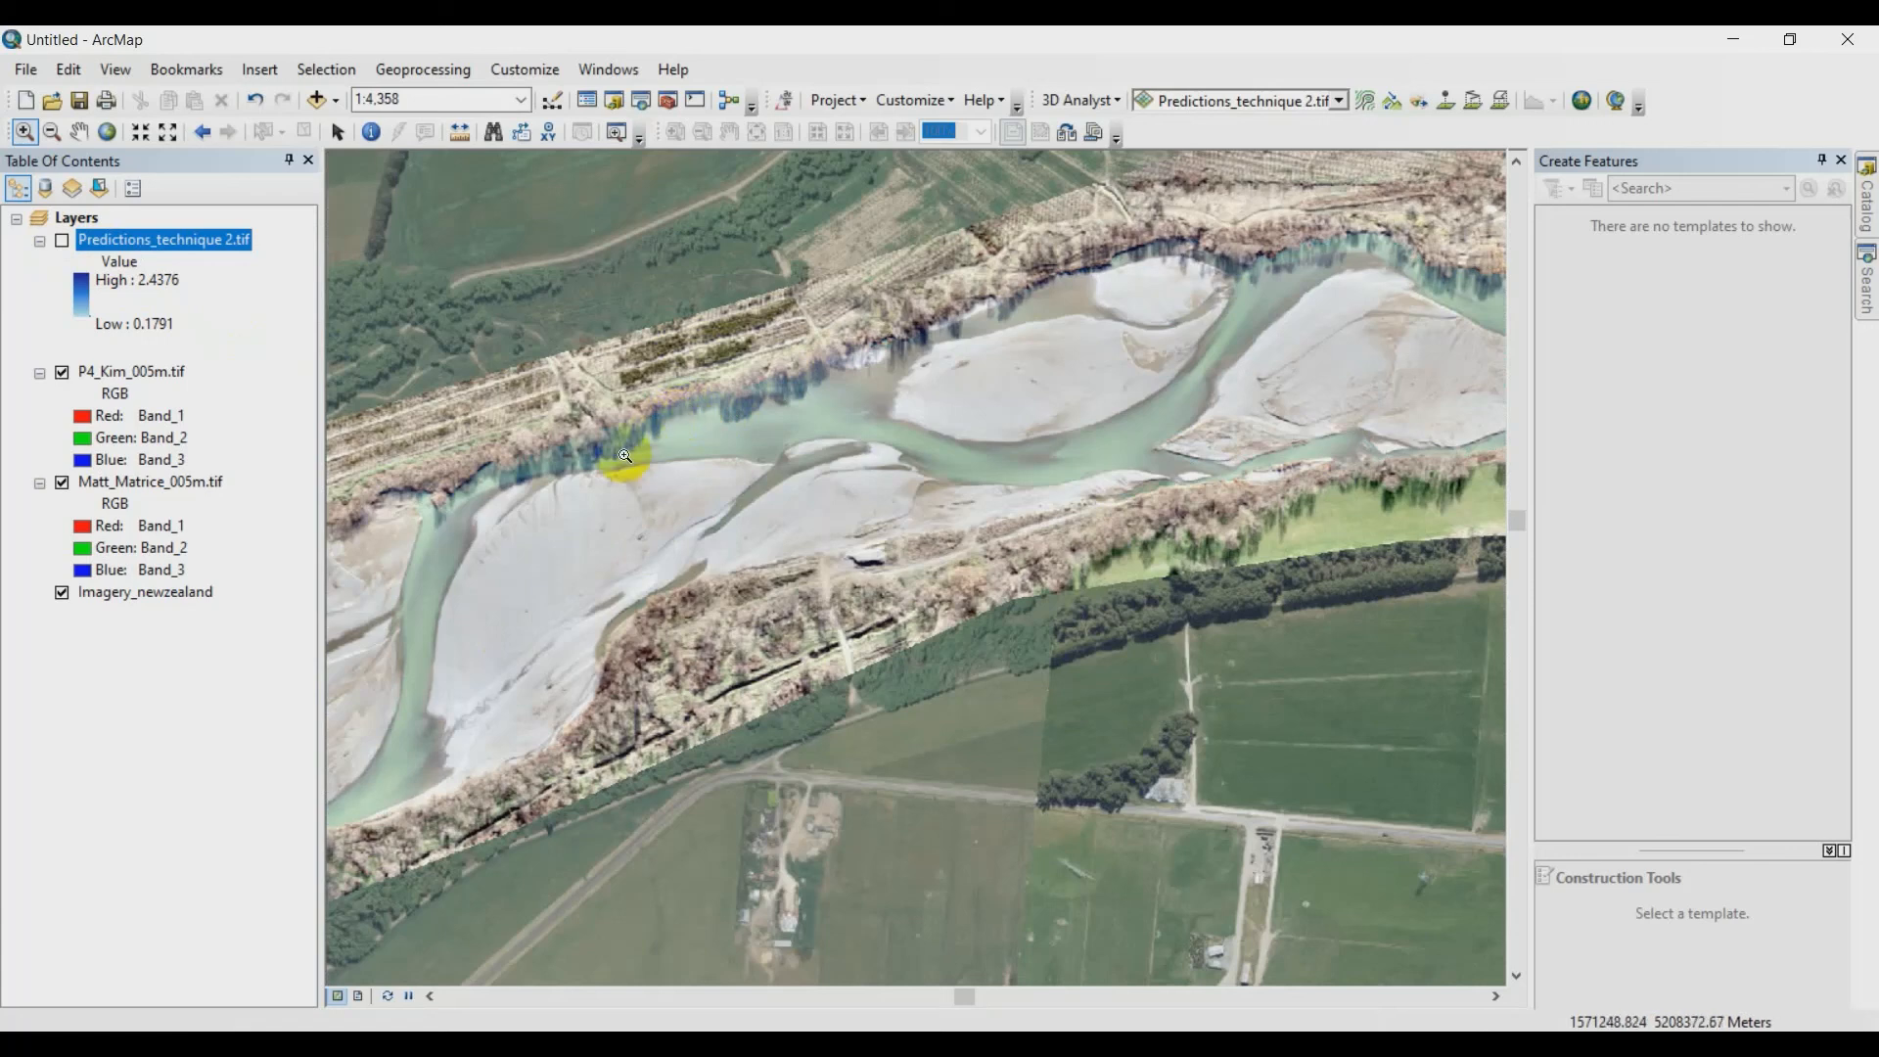
{"action": "left_click", "coordinate": [61, 242]}
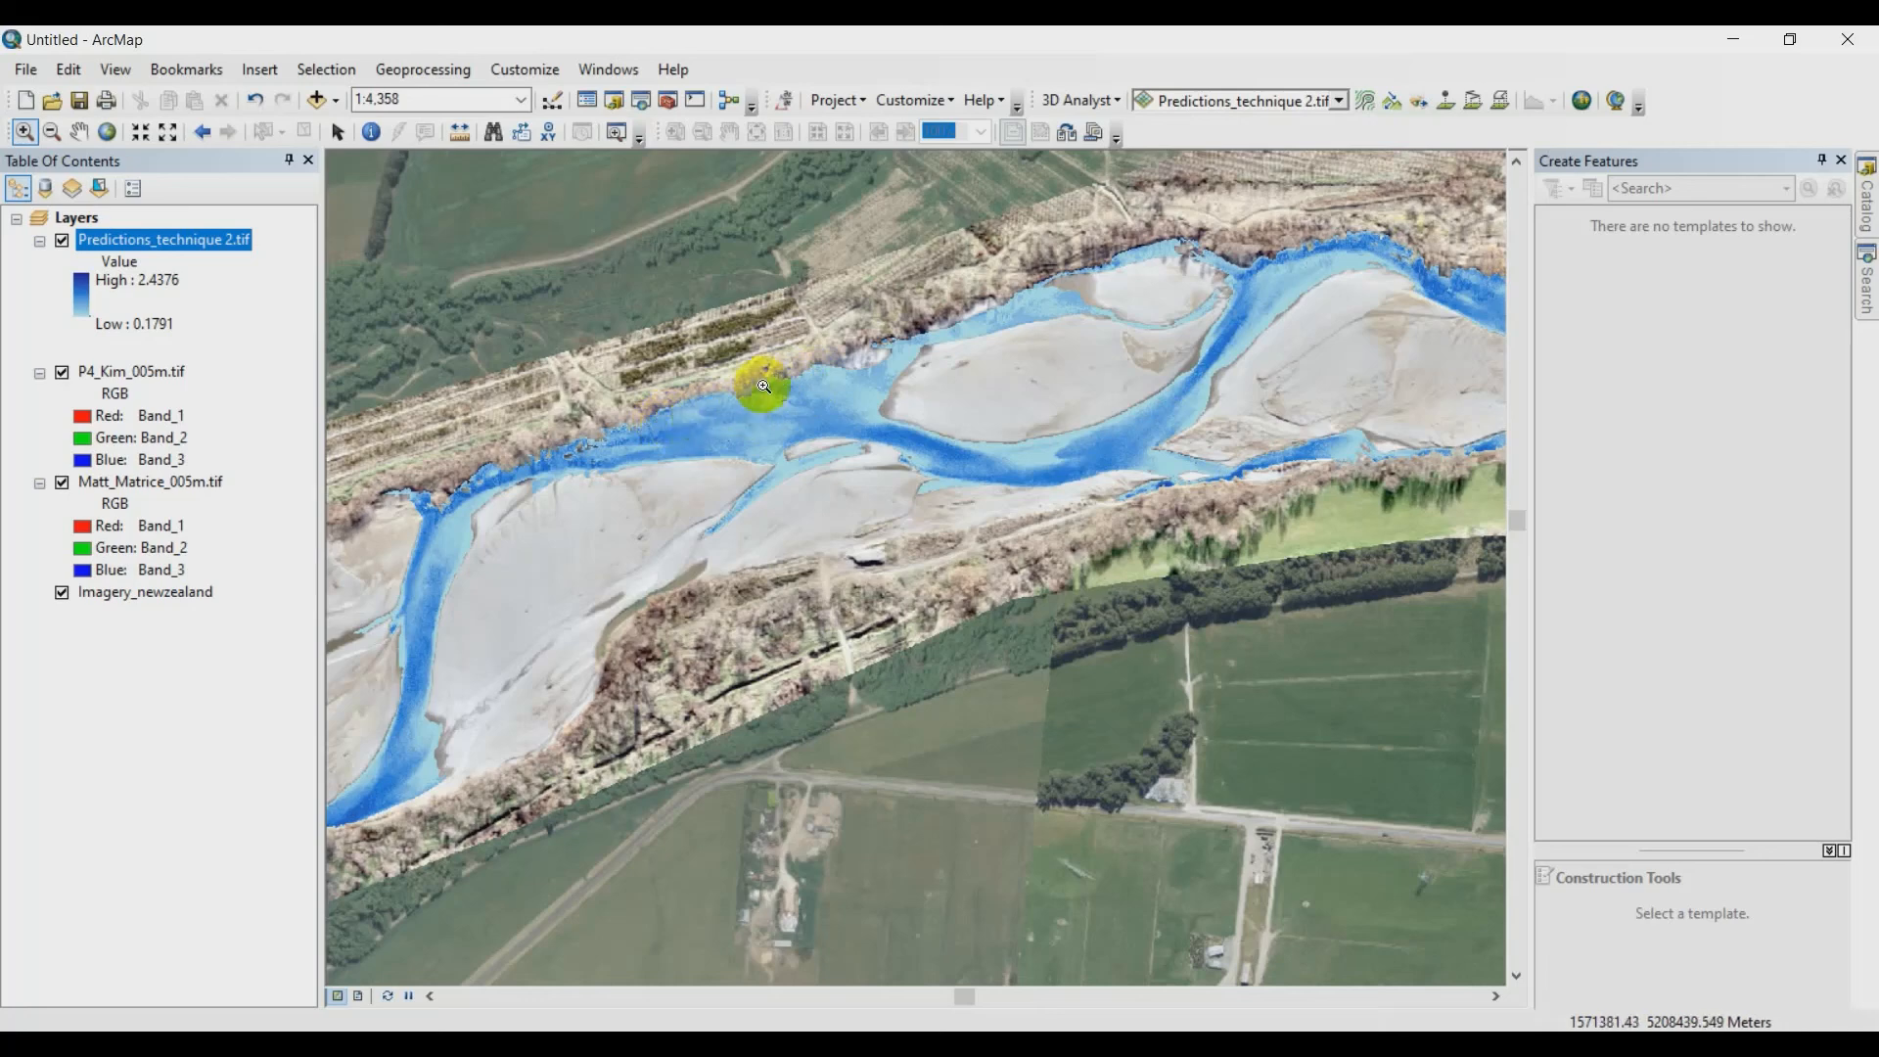
- Zoom to the northern side channel beside the vegetated bar and compare its predicted depths with the imagery by toggling the predictions layer
{"action": "left_click_drag", "start_coordinate": [620, 517], "coordinate": [1485, 156]}
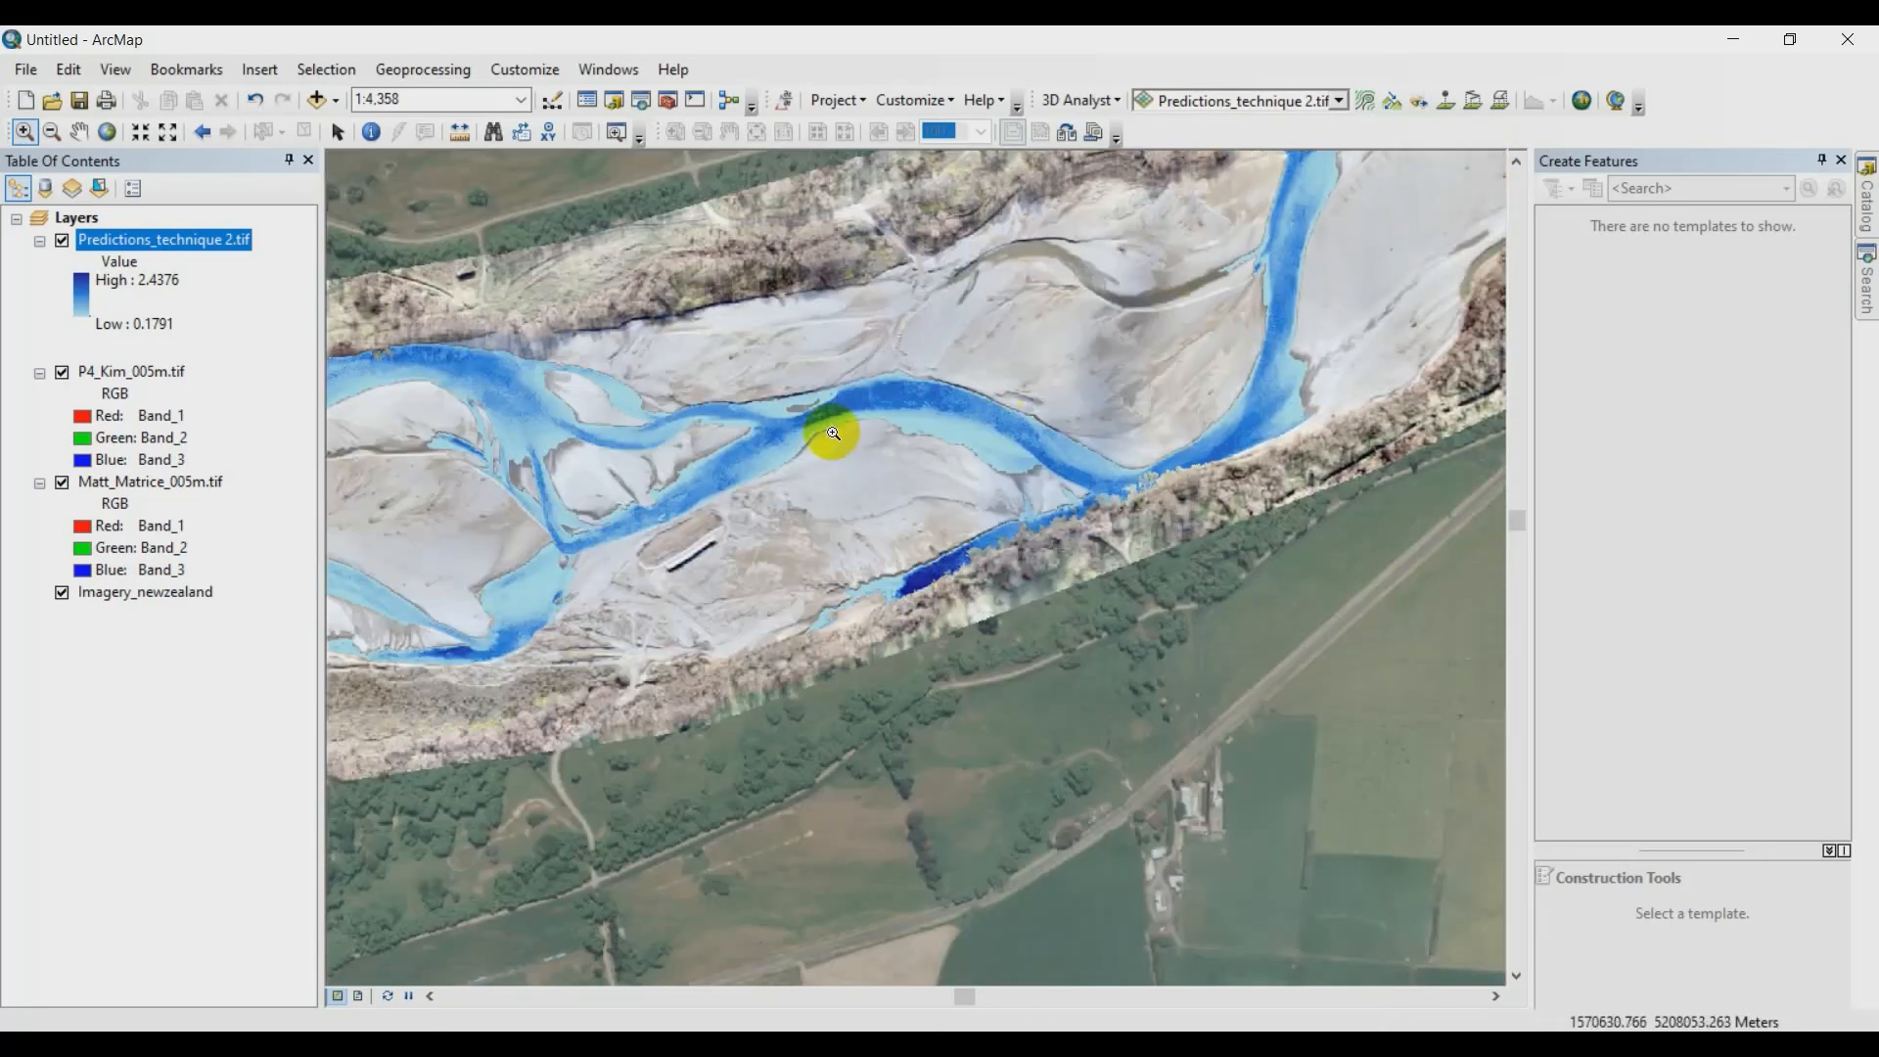
{"action": "left_click_drag", "start_coordinate": [642, 461], "coordinate": [1461, 431]}
{"action": "left_click_drag", "start_coordinate": [621, 649], "coordinate": [1416, 475]}
{"action": "left_click_drag", "start_coordinate": [796, 545], "coordinate": [963, 575]}
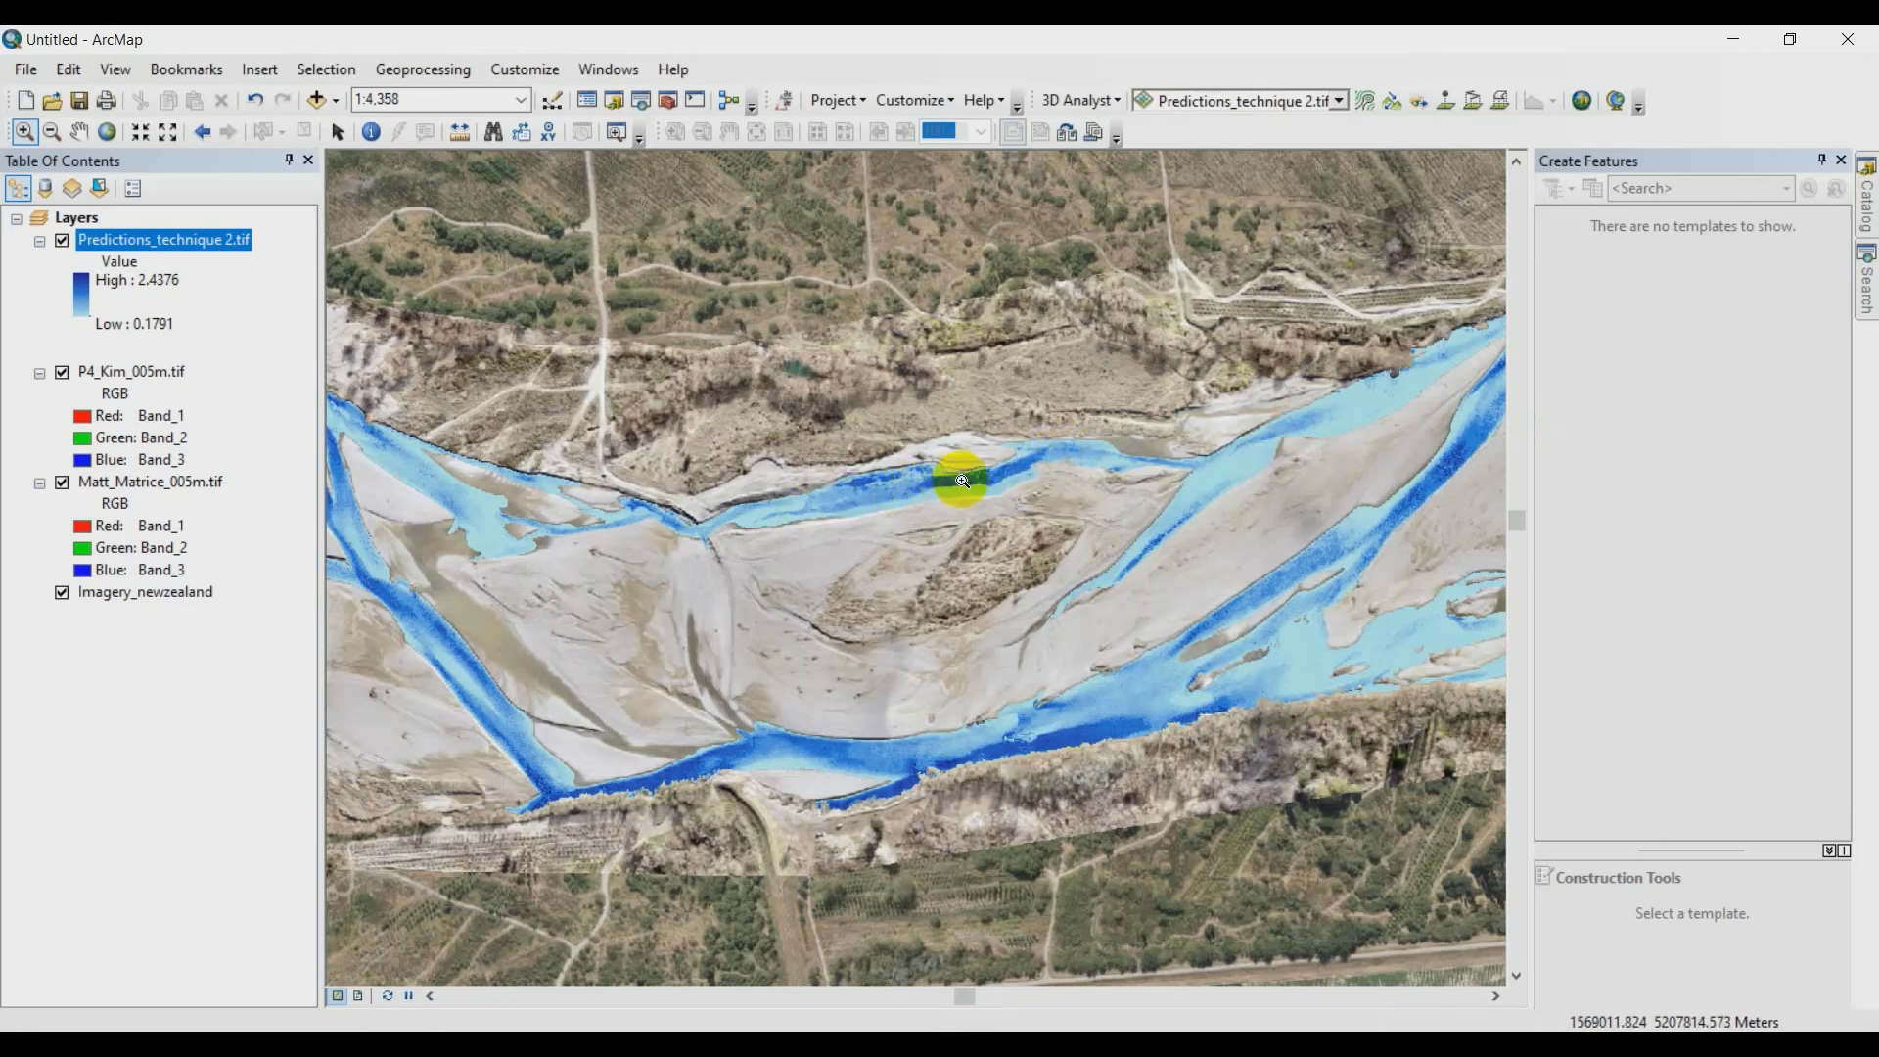
{"action": "left_click_drag", "start_coordinate": [637, 421], "coordinate": [1154, 566]}
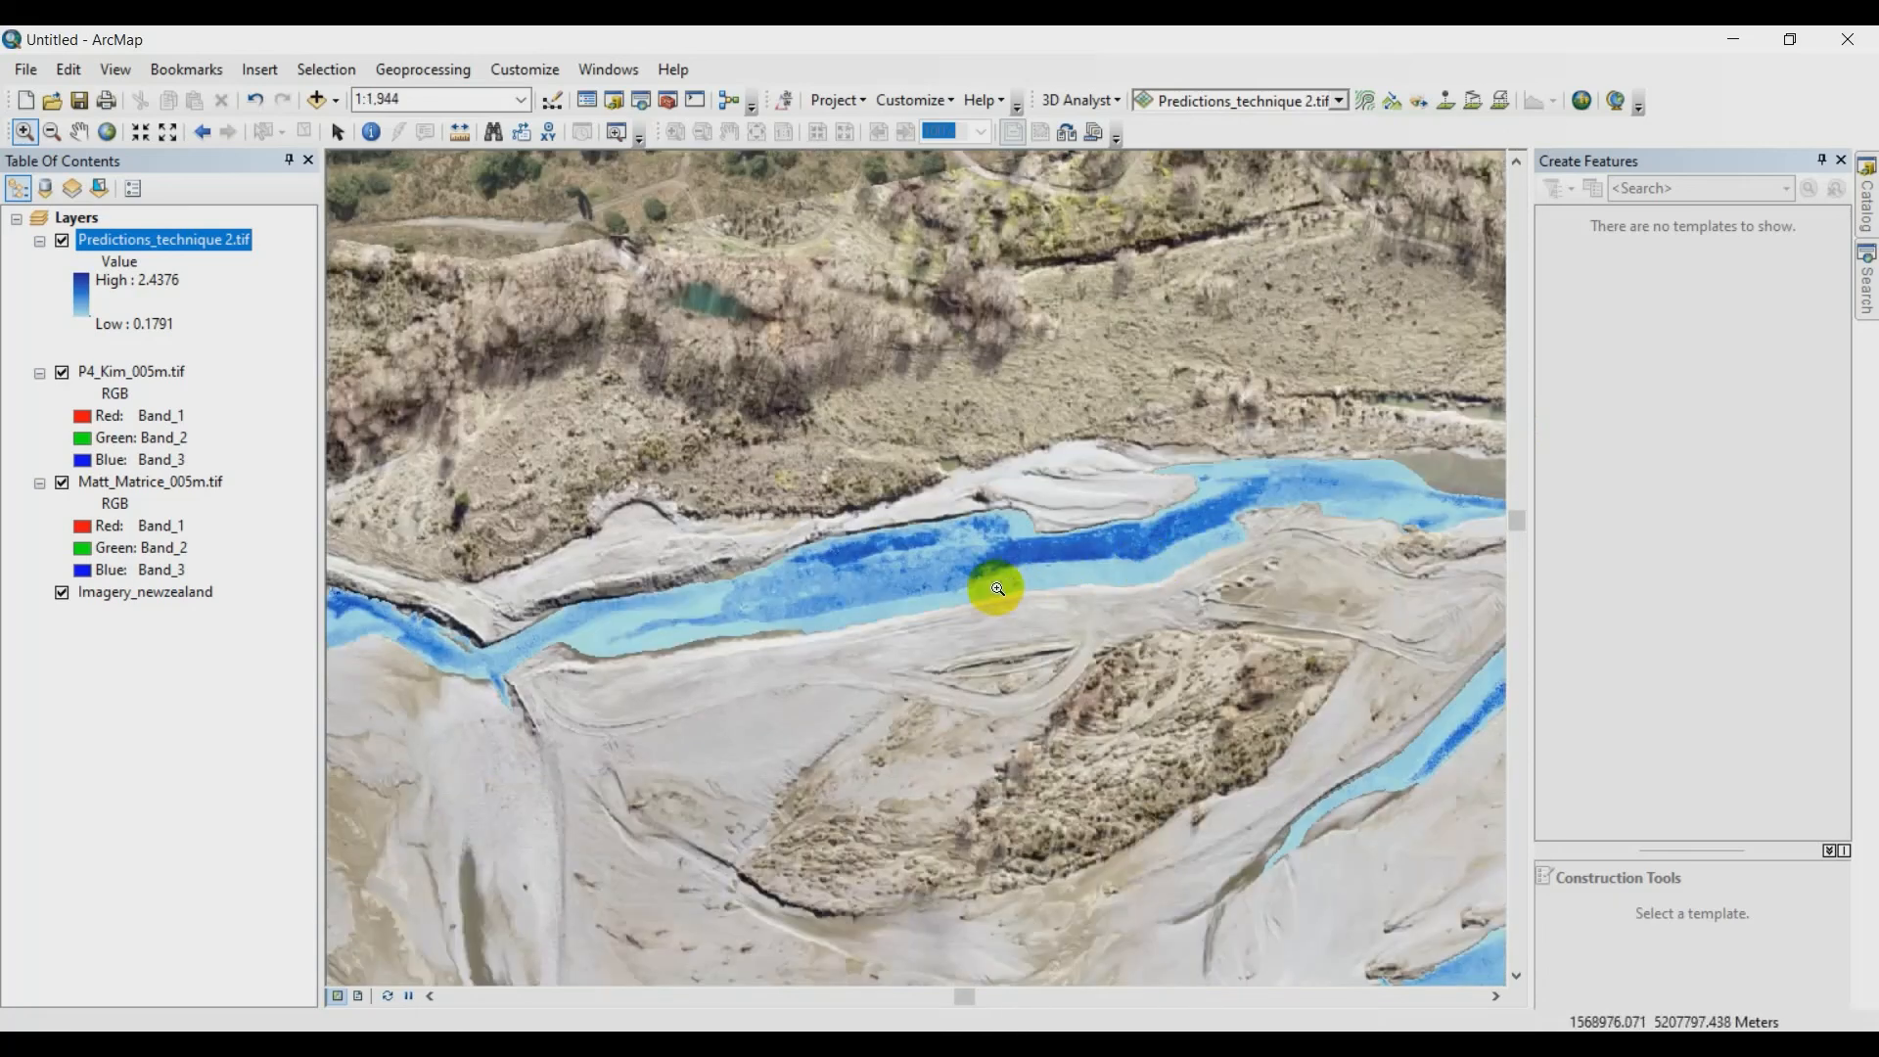
{"action": "left_click", "coordinate": [61, 243]}
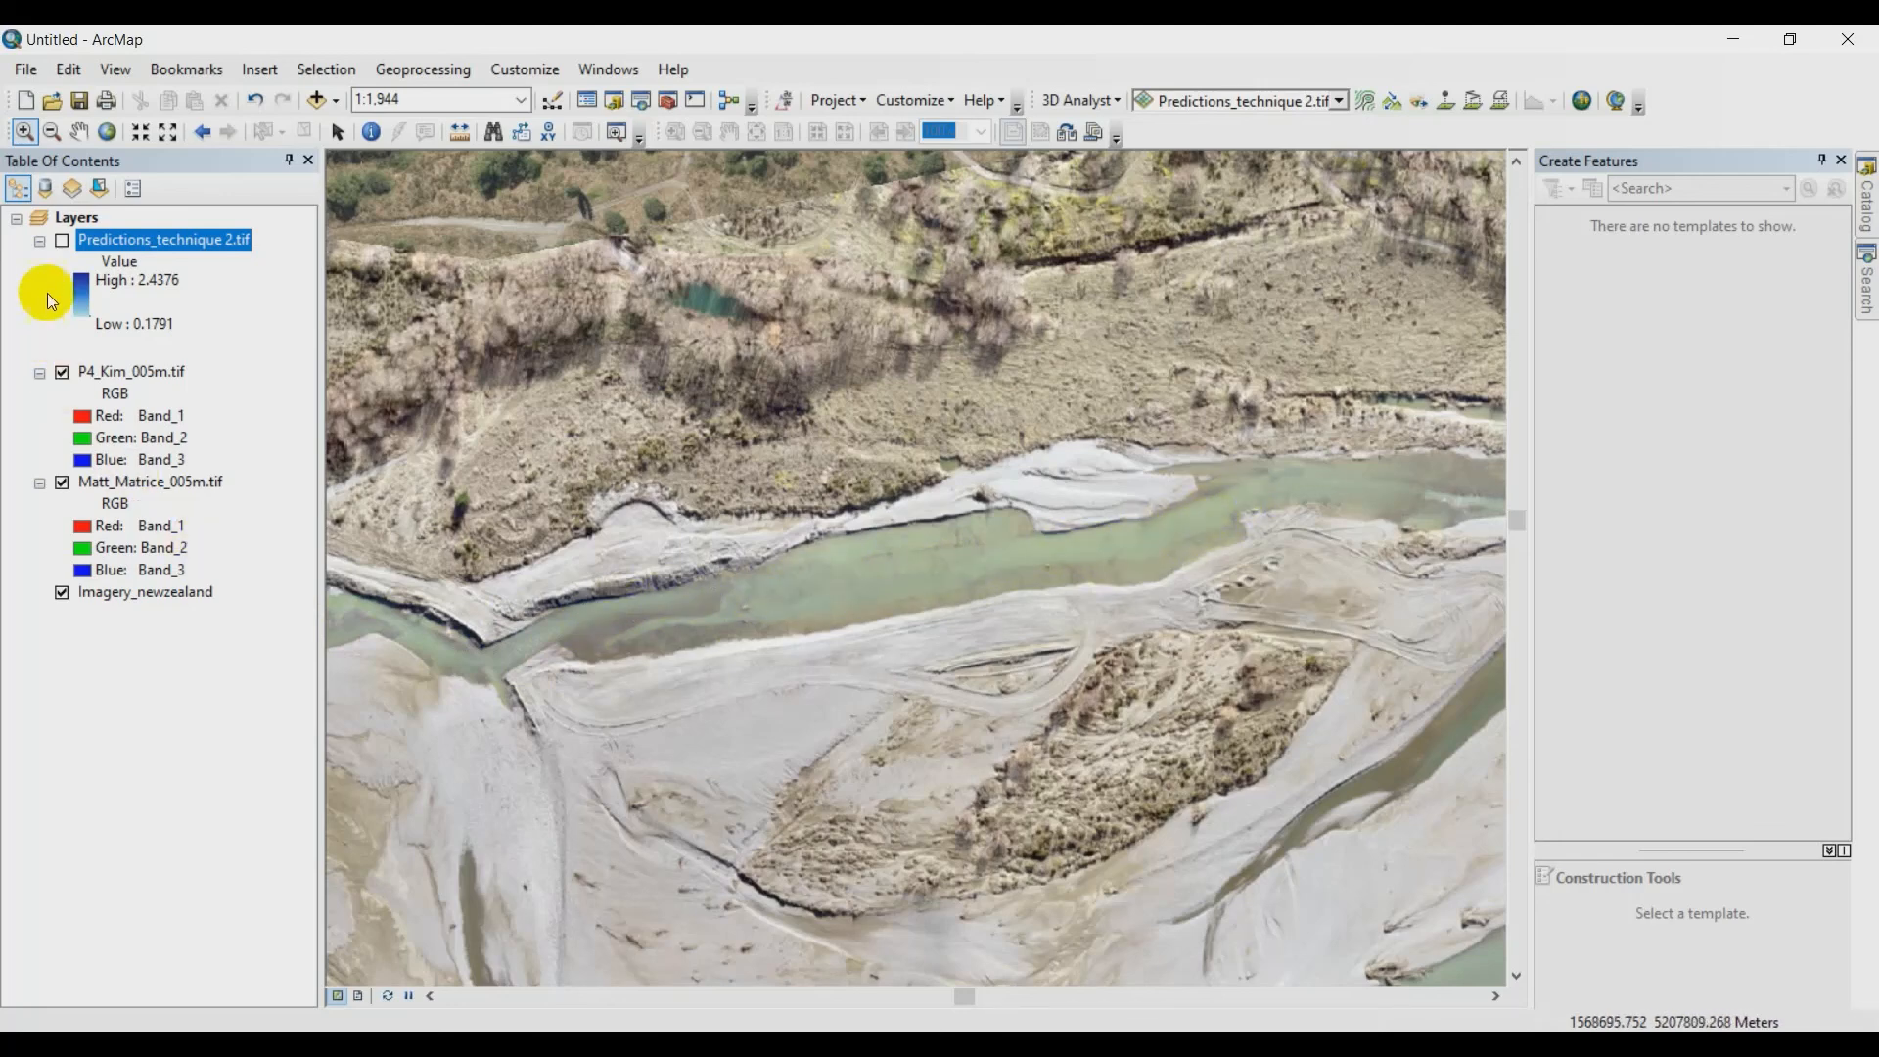
{"action": "left_click", "coordinate": [60, 241]}
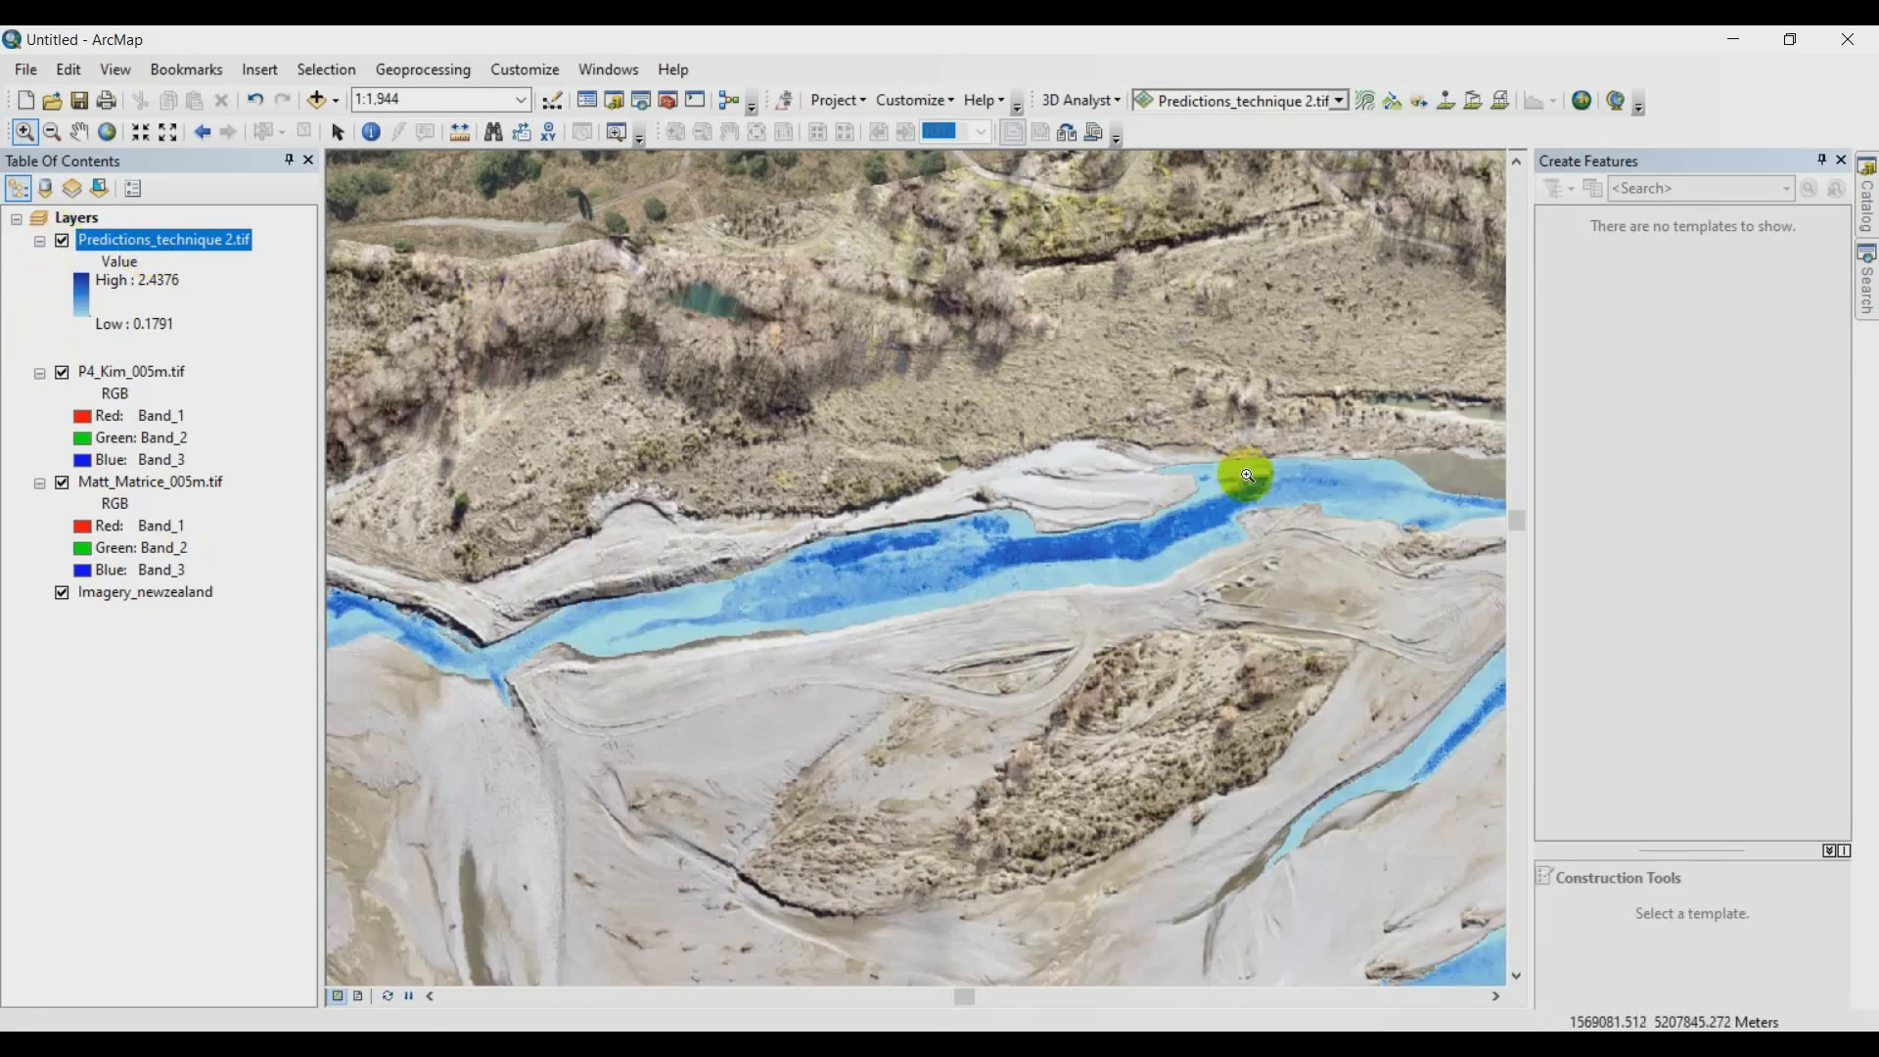
- Review the predicted depths along the western and central reaches of the river at 1:5,000 and 1:6,000 scale
{"action": "scroll", "coordinate": [956, 650], "scroll_direction": "down", "scroll_amount": 3}
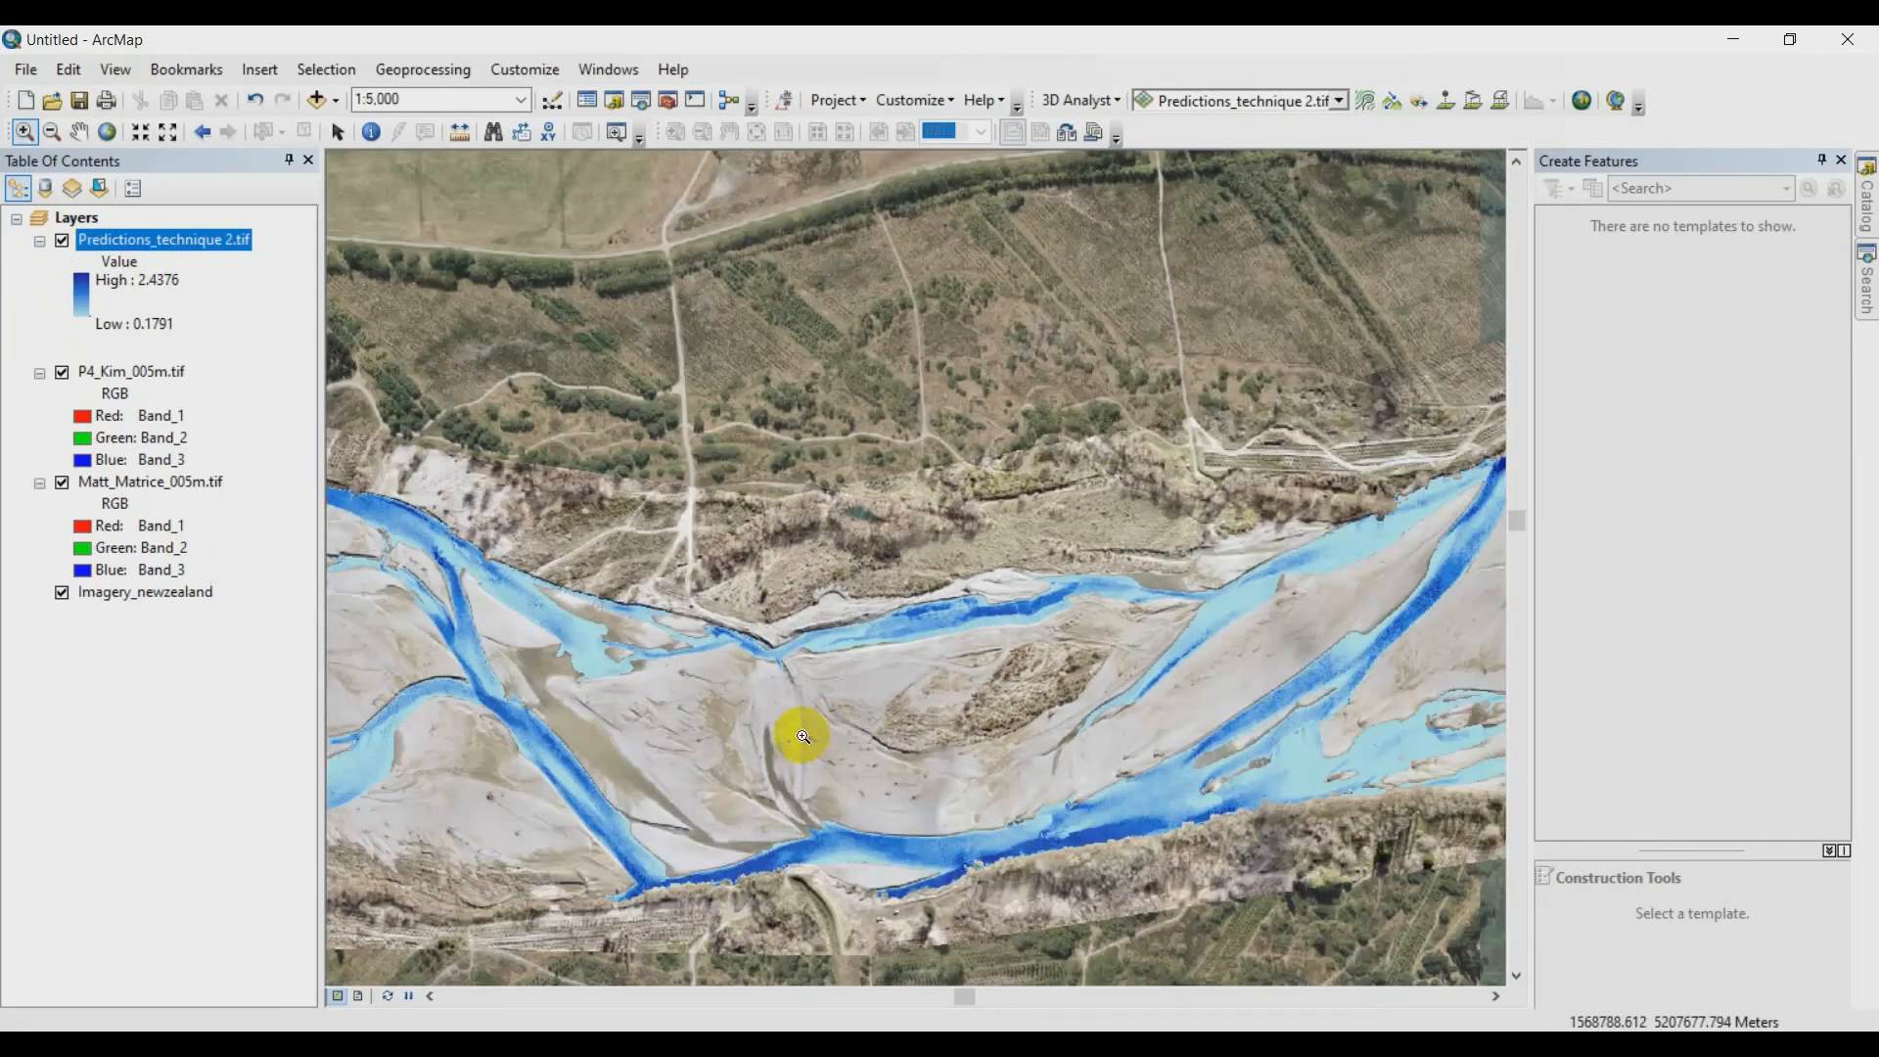
{"action": "left_click_drag", "start_coordinate": [658, 726], "coordinate": [943, 690]}
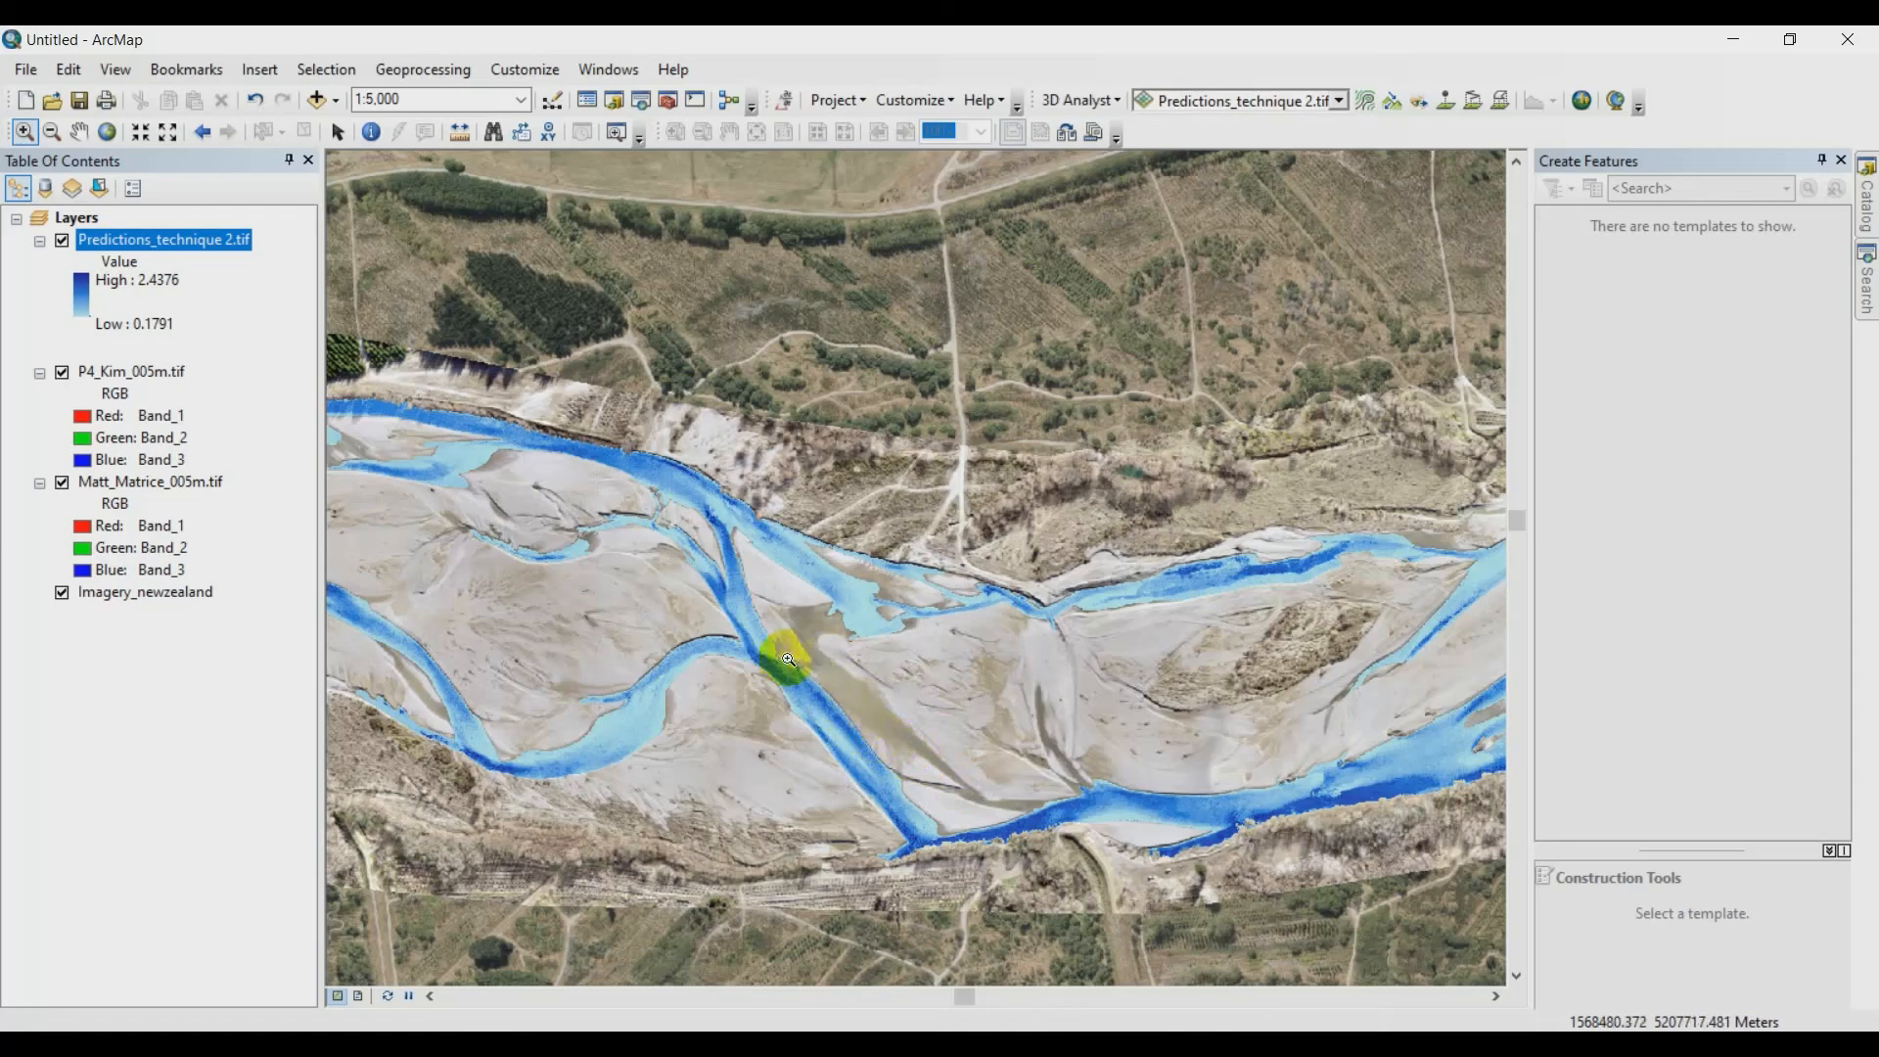
{"action": "left_click_drag", "start_coordinate": [534, 674], "coordinate": [1082, 679]}
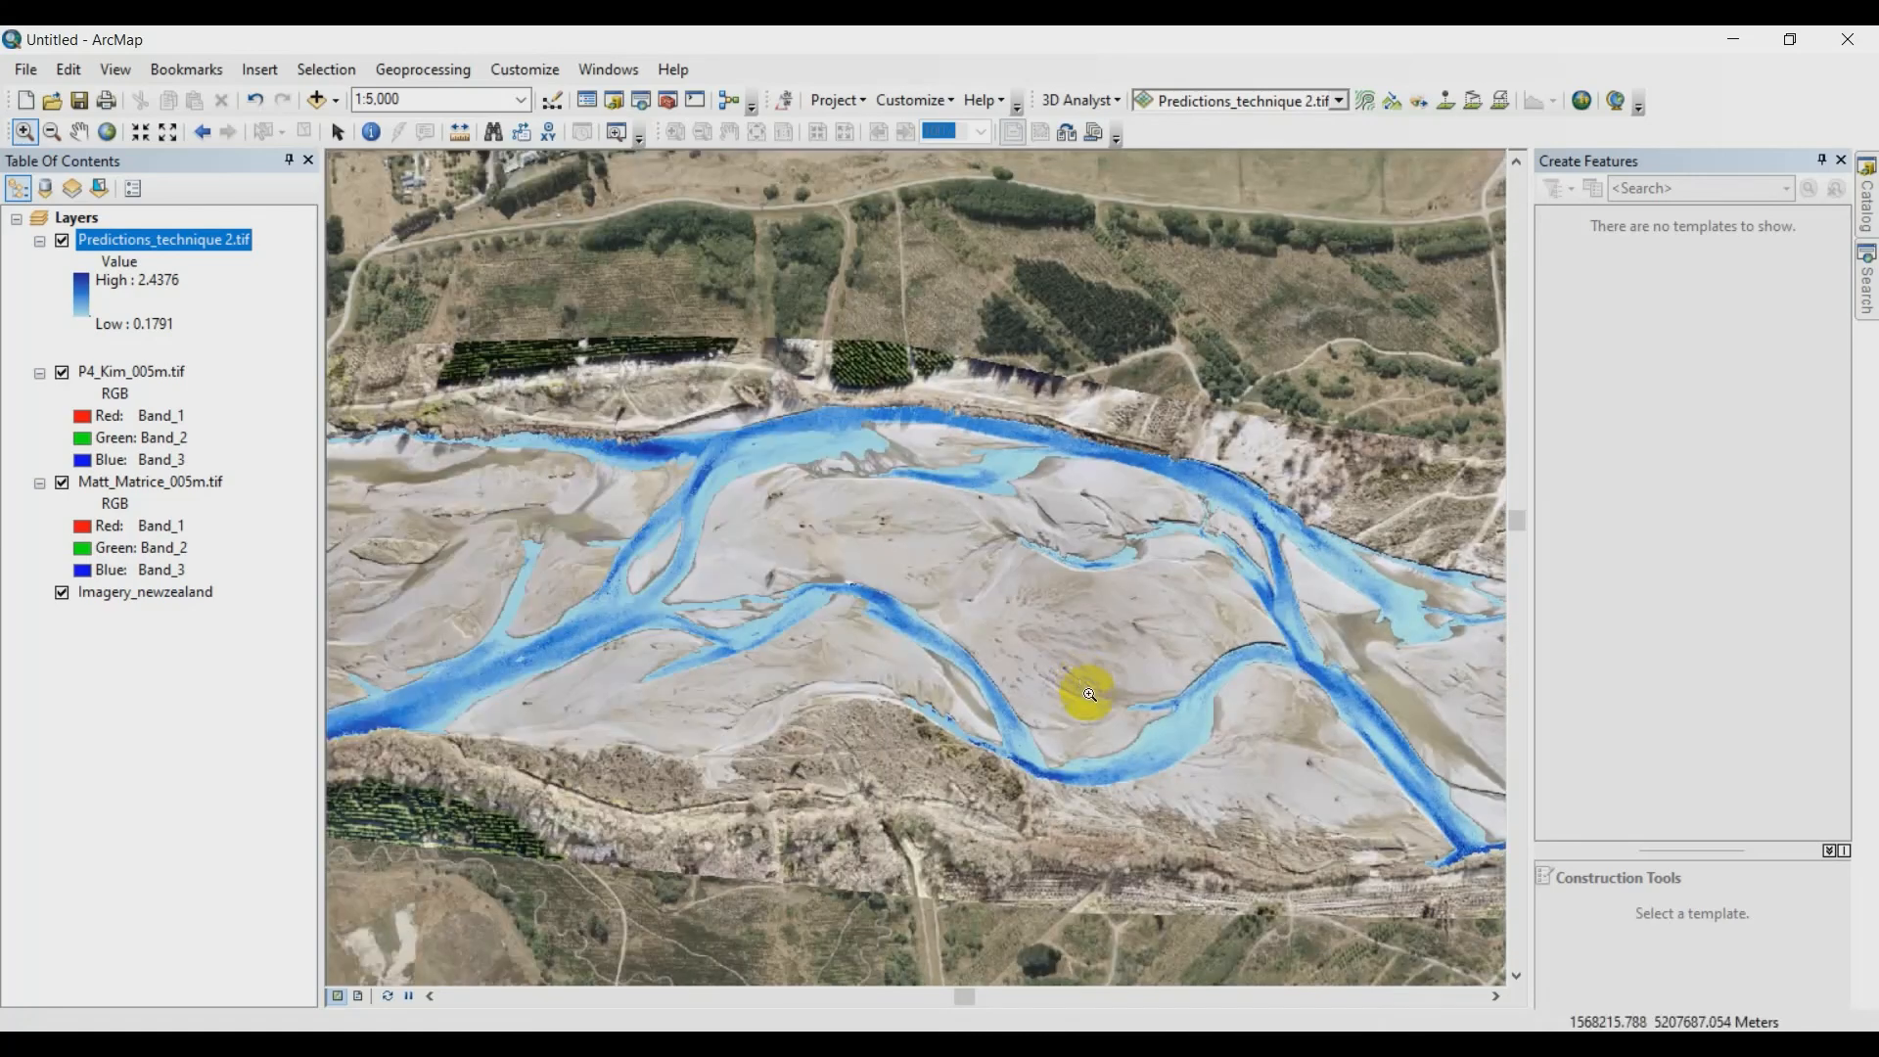
{"action": "left_click_drag", "start_coordinate": [601, 667], "coordinate": [1195, 532]}
{"action": "left_click_drag", "start_coordinate": [1289, 478], "coordinate": [617, 560]}
{"action": "scroll", "coordinate": [889, 511], "scroll_direction": "down", "scroll_amount": 1}
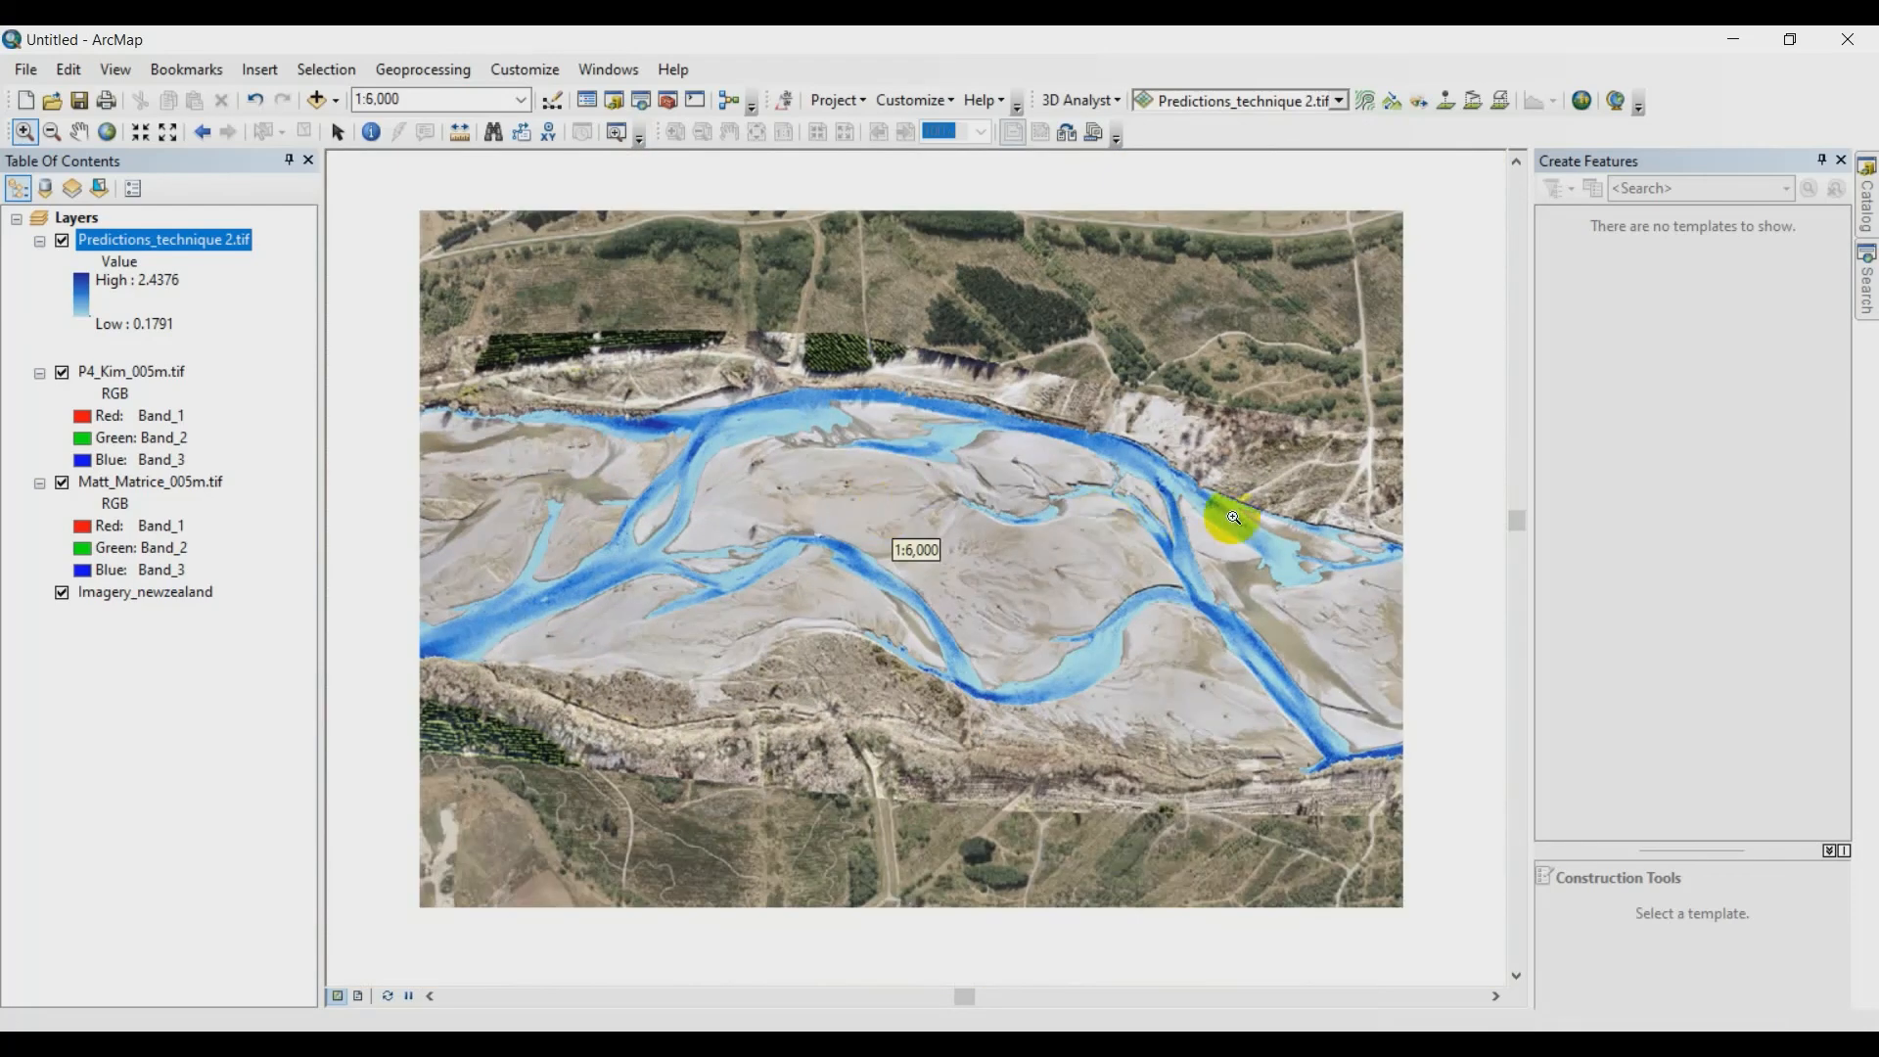
{"action": "left_click_drag", "start_coordinate": [1357, 544], "coordinate": [432, 474]}
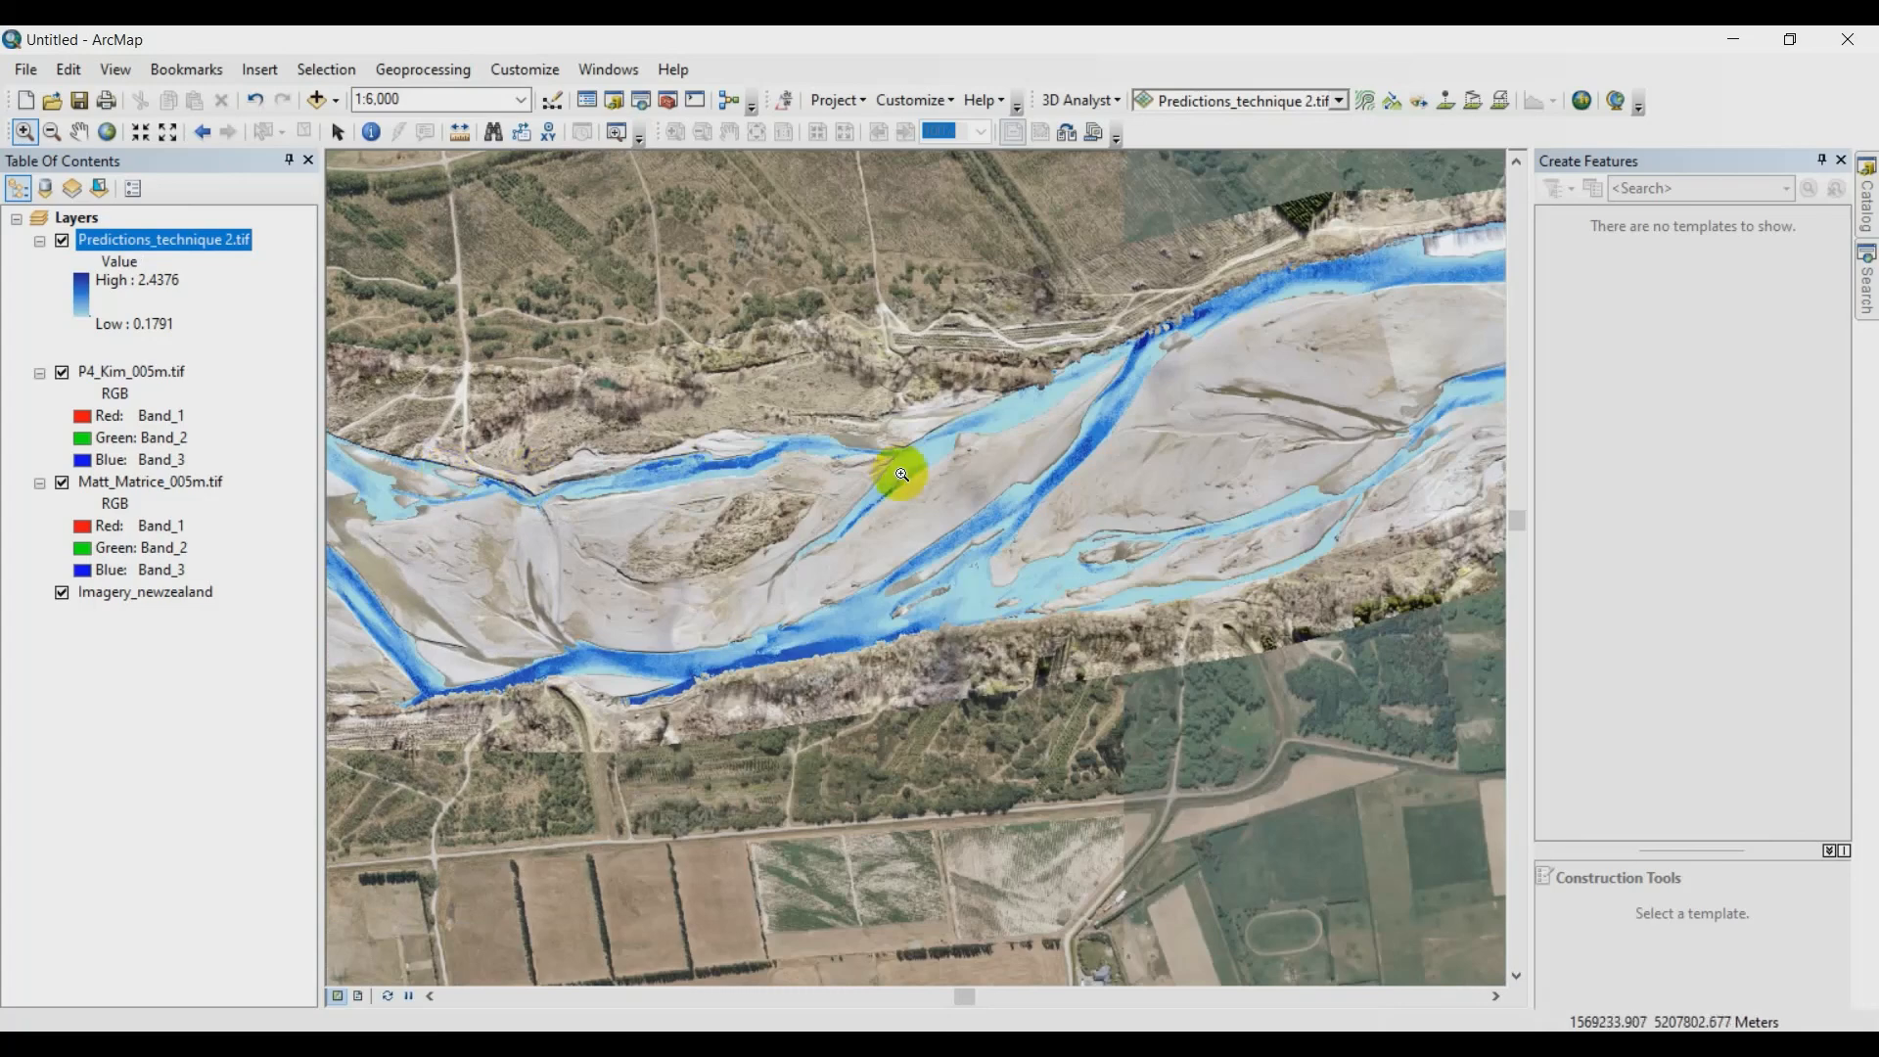
{"action": "left_click_drag", "start_coordinate": [1121, 426], "coordinate": [734, 545]}
{"action": "left_click_drag", "start_coordinate": [1112, 482], "coordinate": [628, 557]}
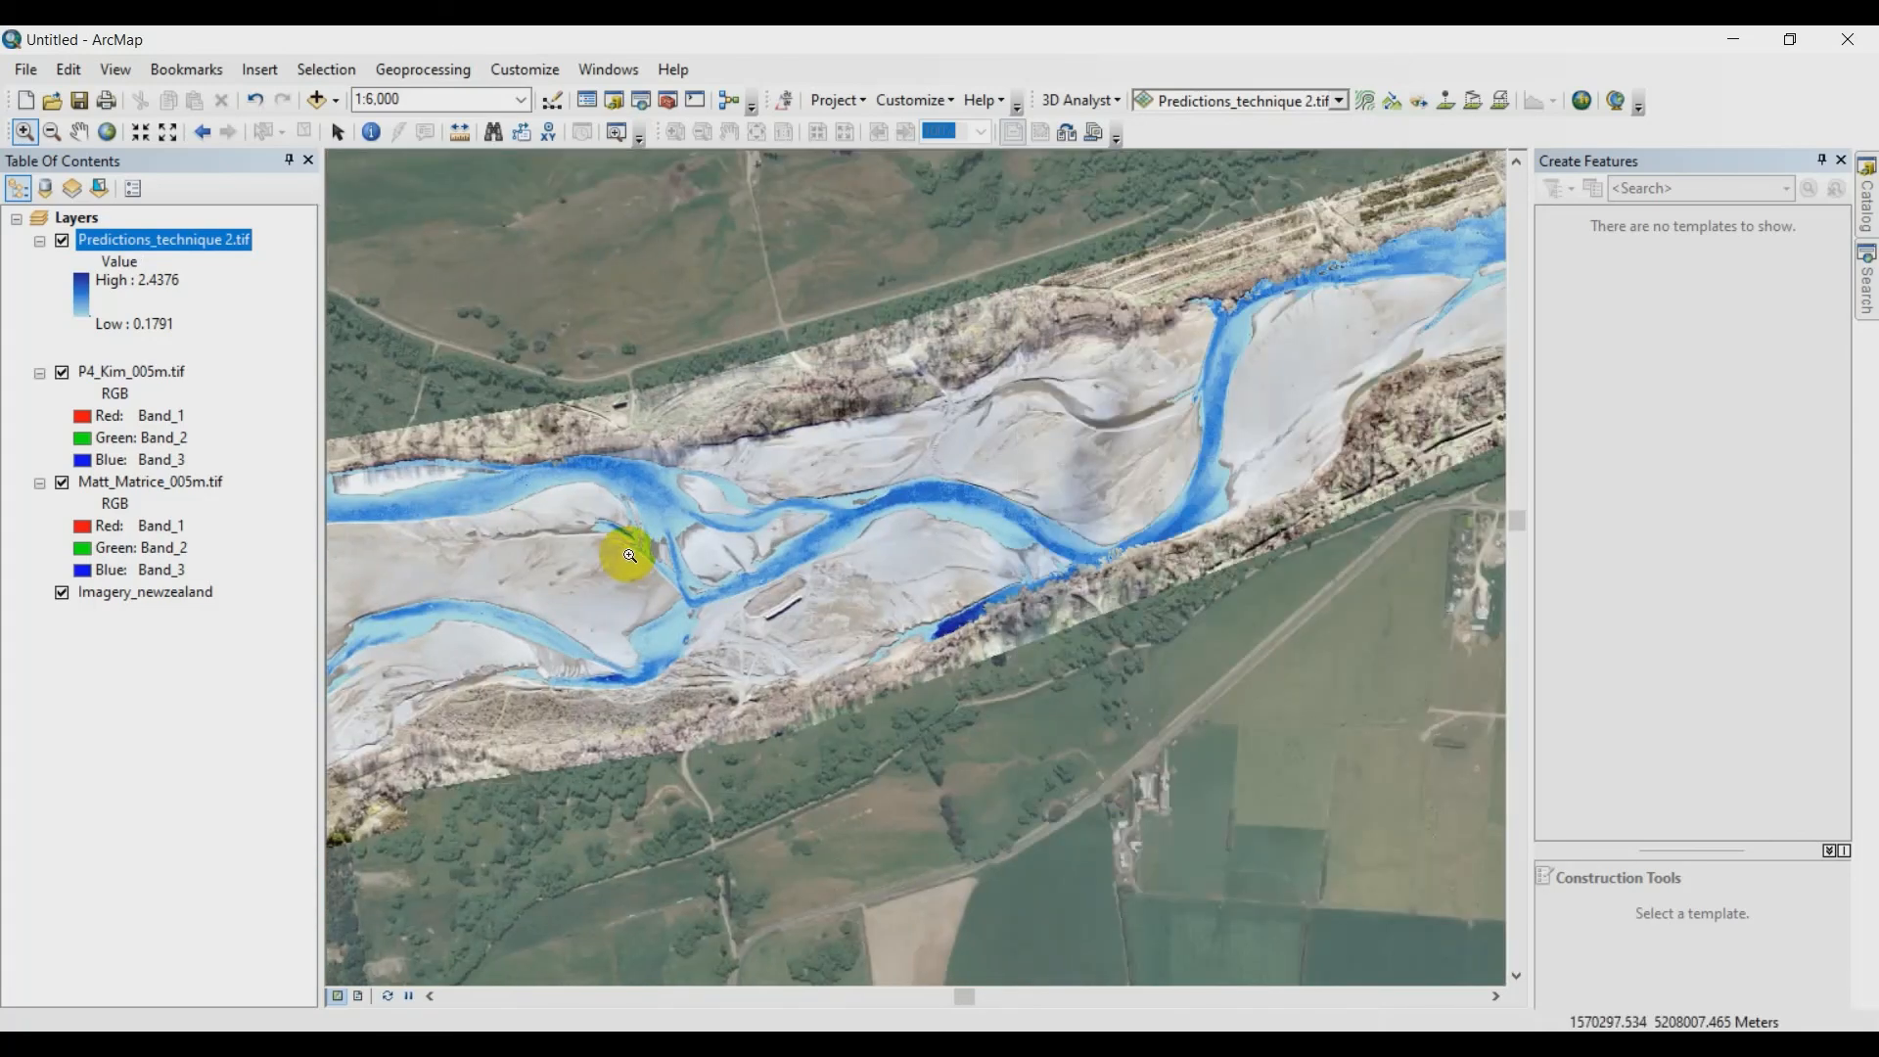